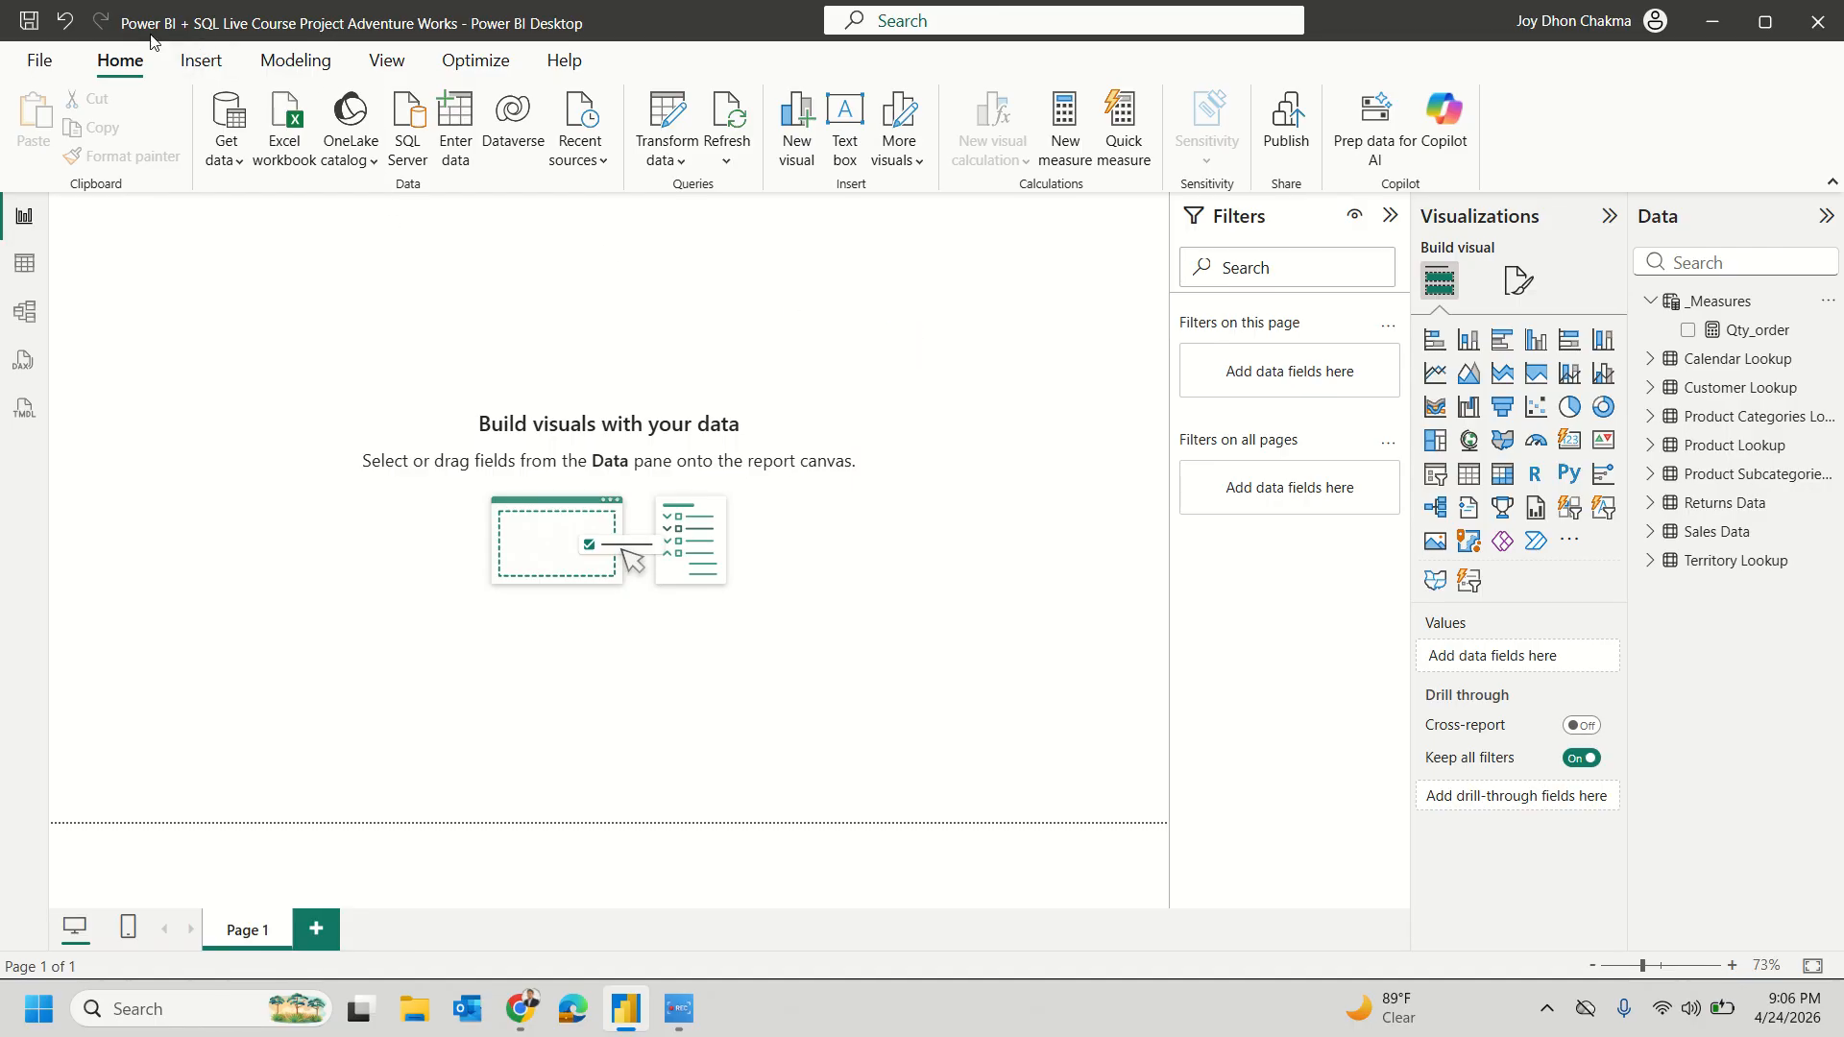
Step: Review the global and current-file Data Load settings in the options and close them unchanged
click(42, 59)
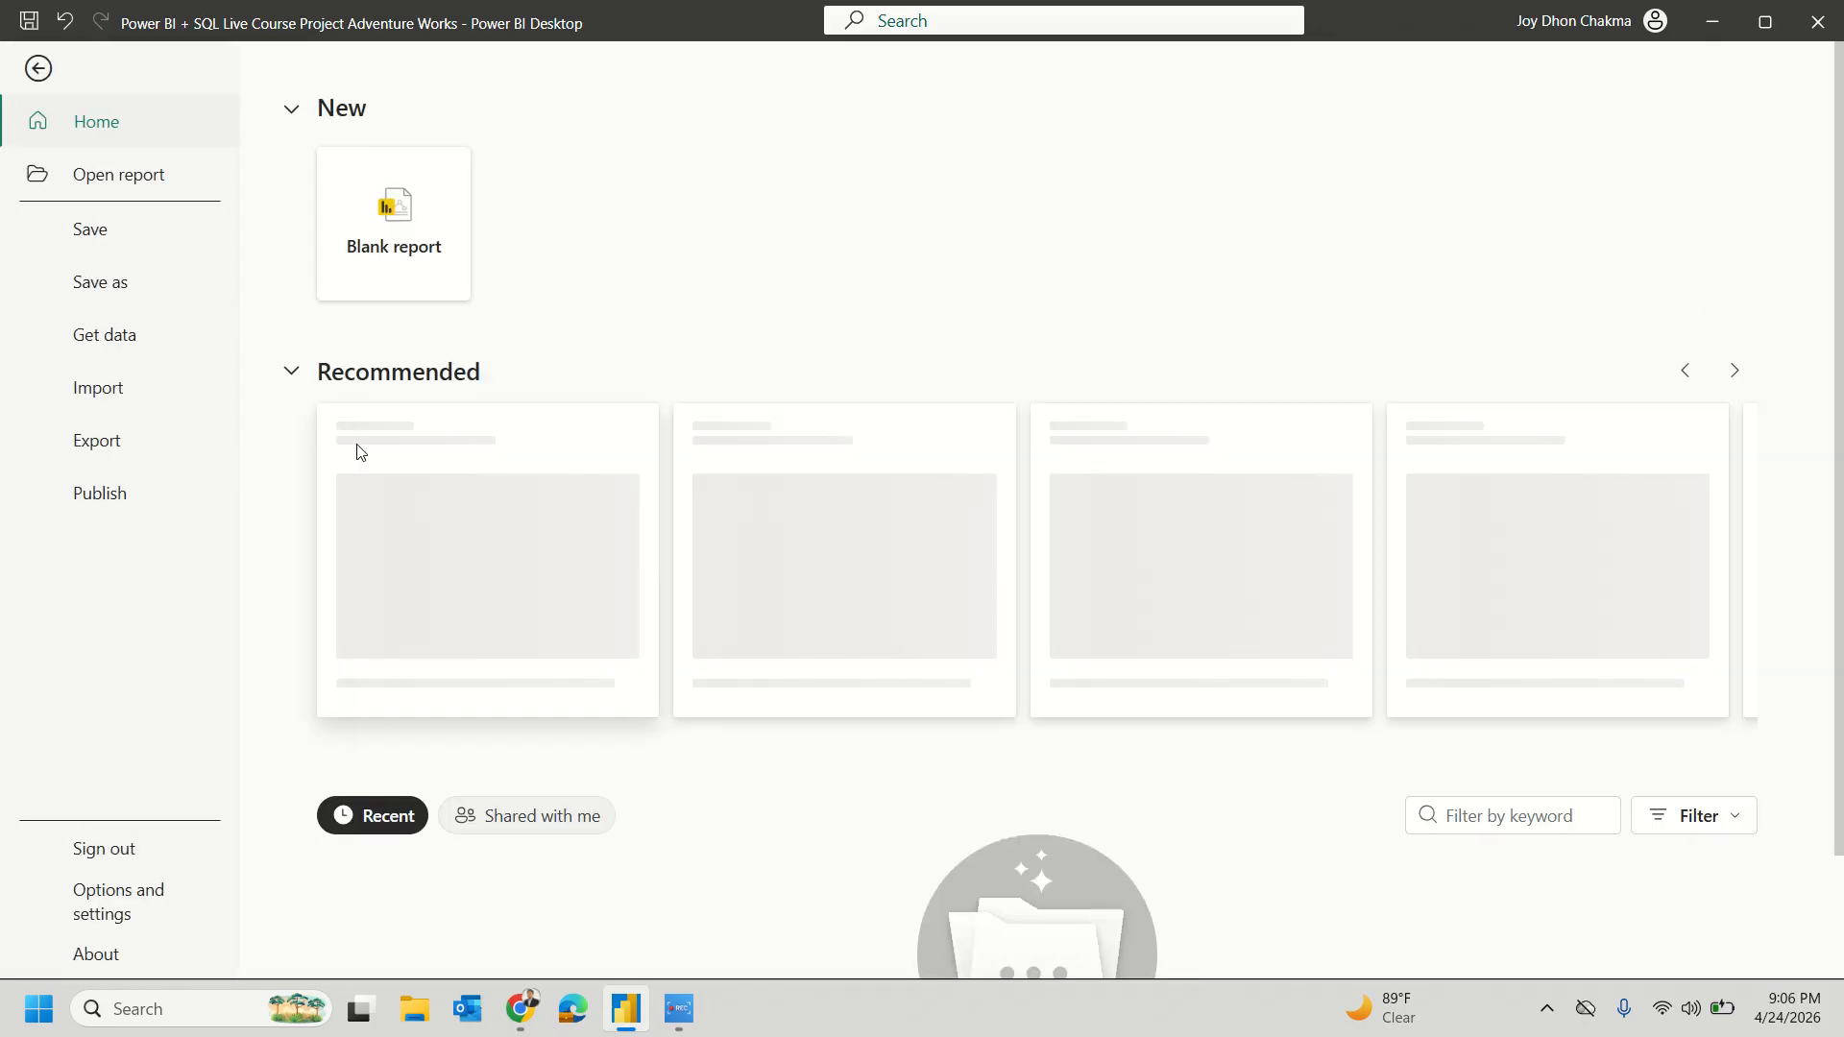
click(100, 908)
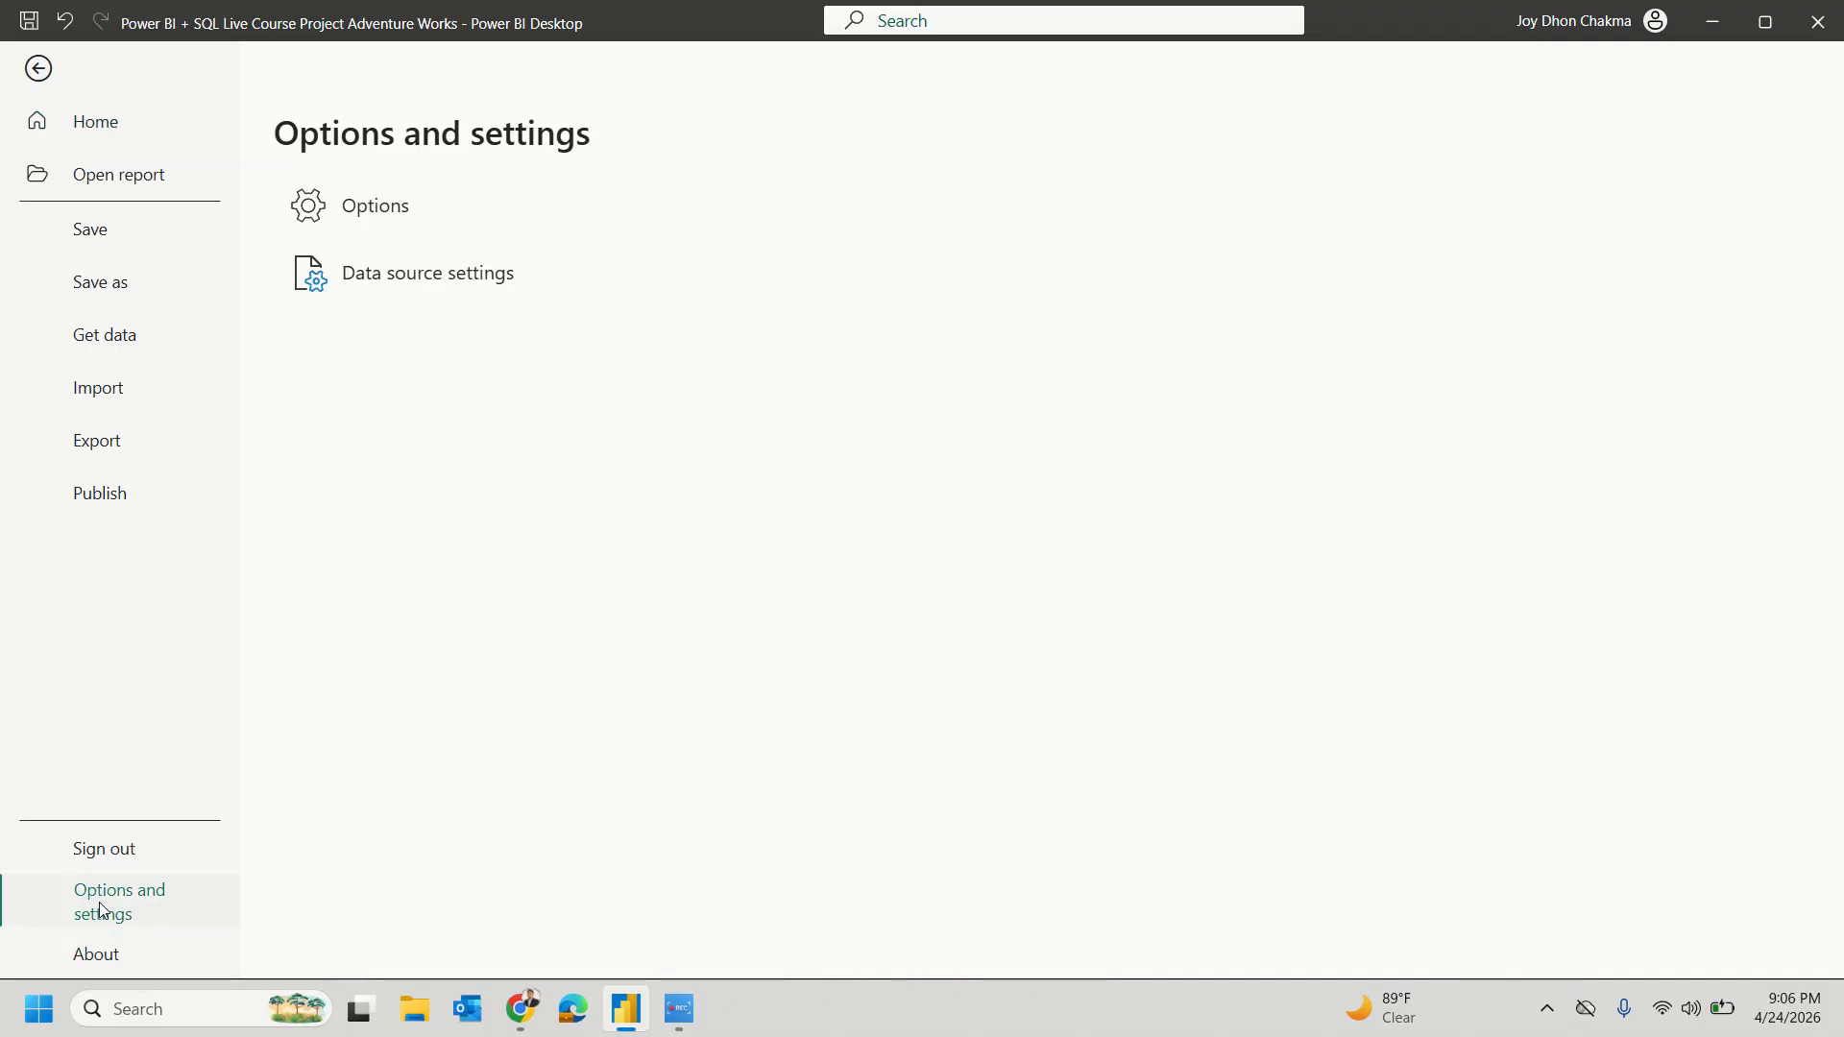
click(382, 227)
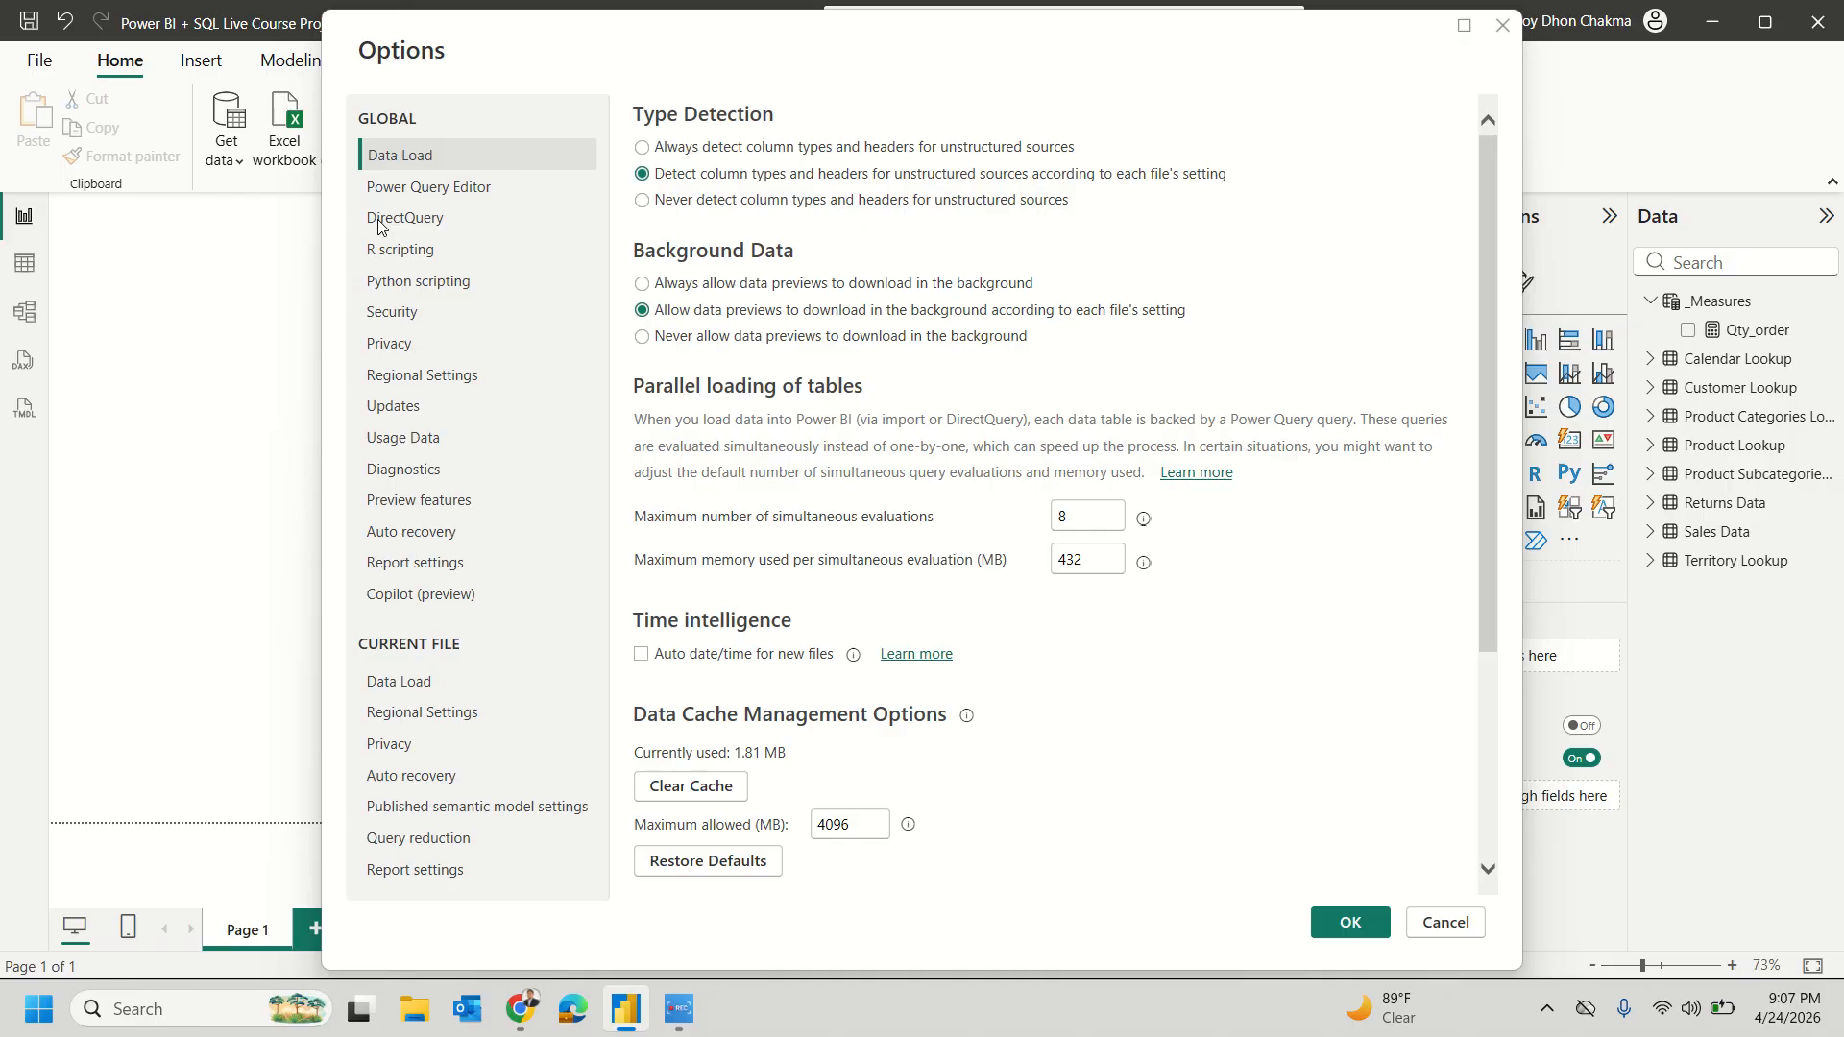
scroll(959, 354, down, 3)
mouse_move(968, 420)
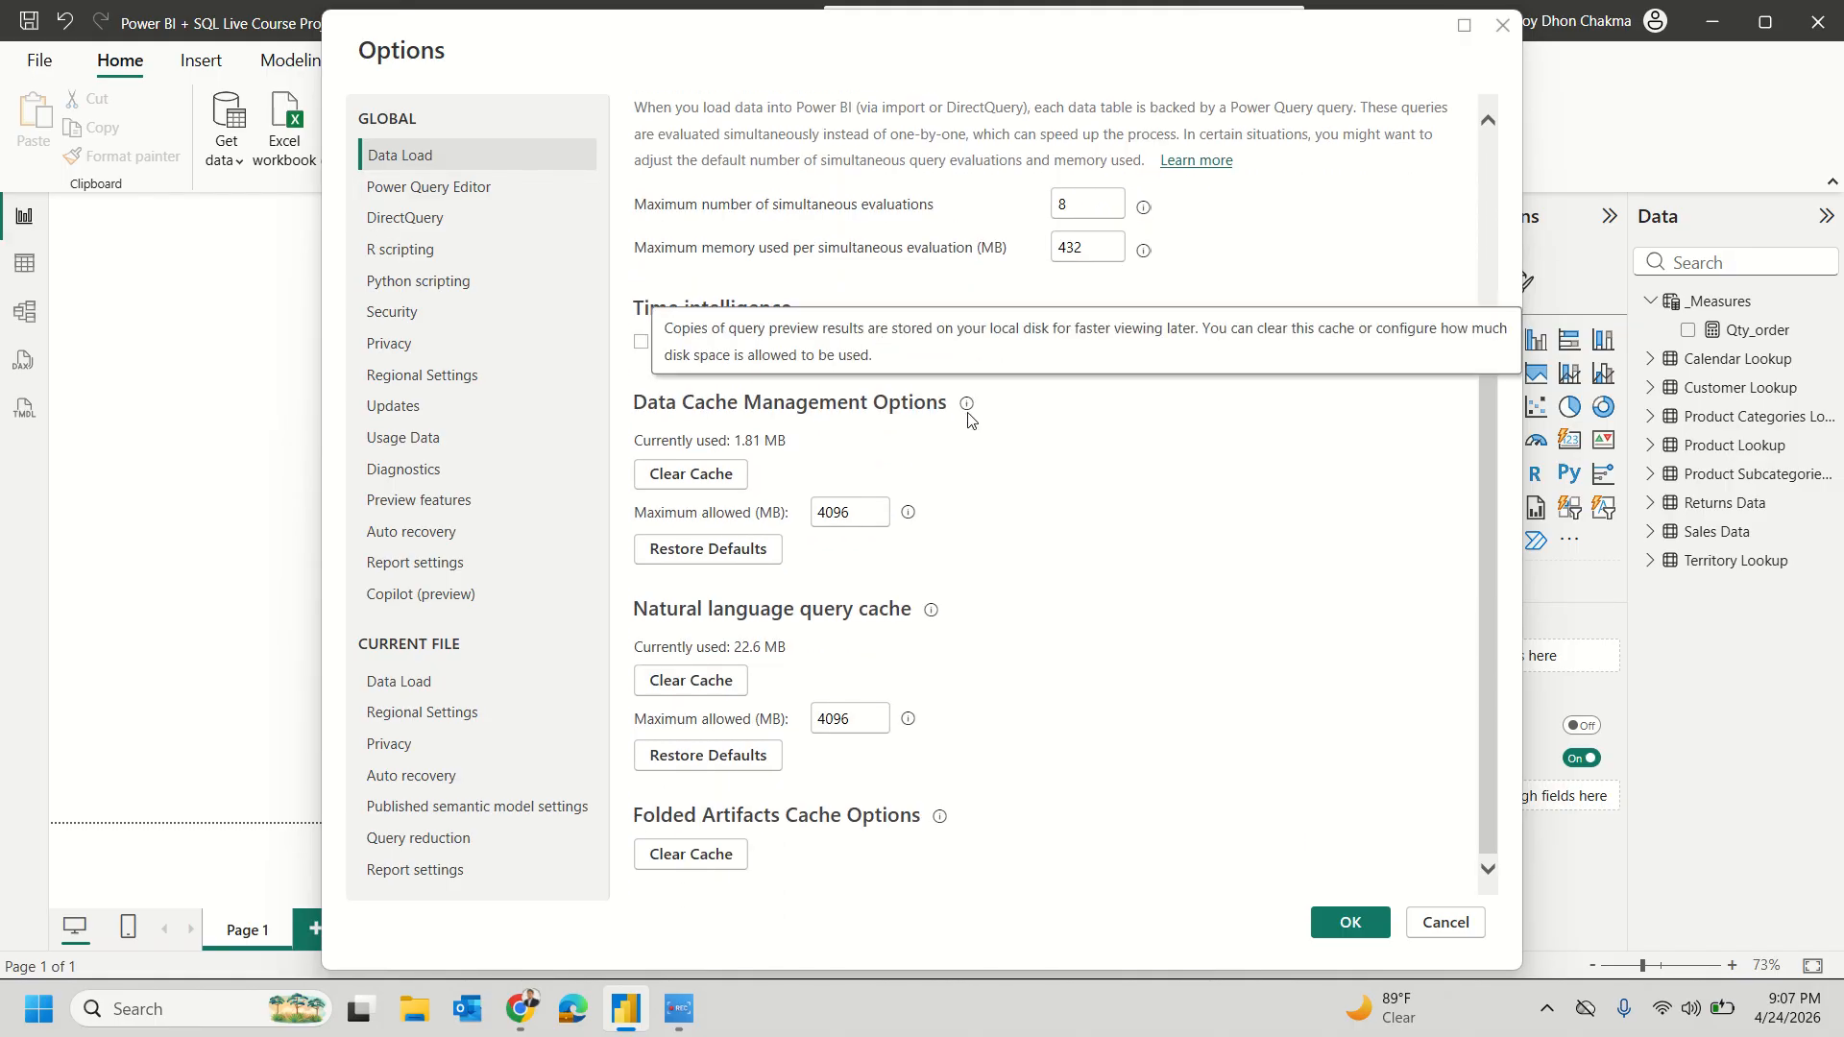
scroll(968, 419, up, 3)
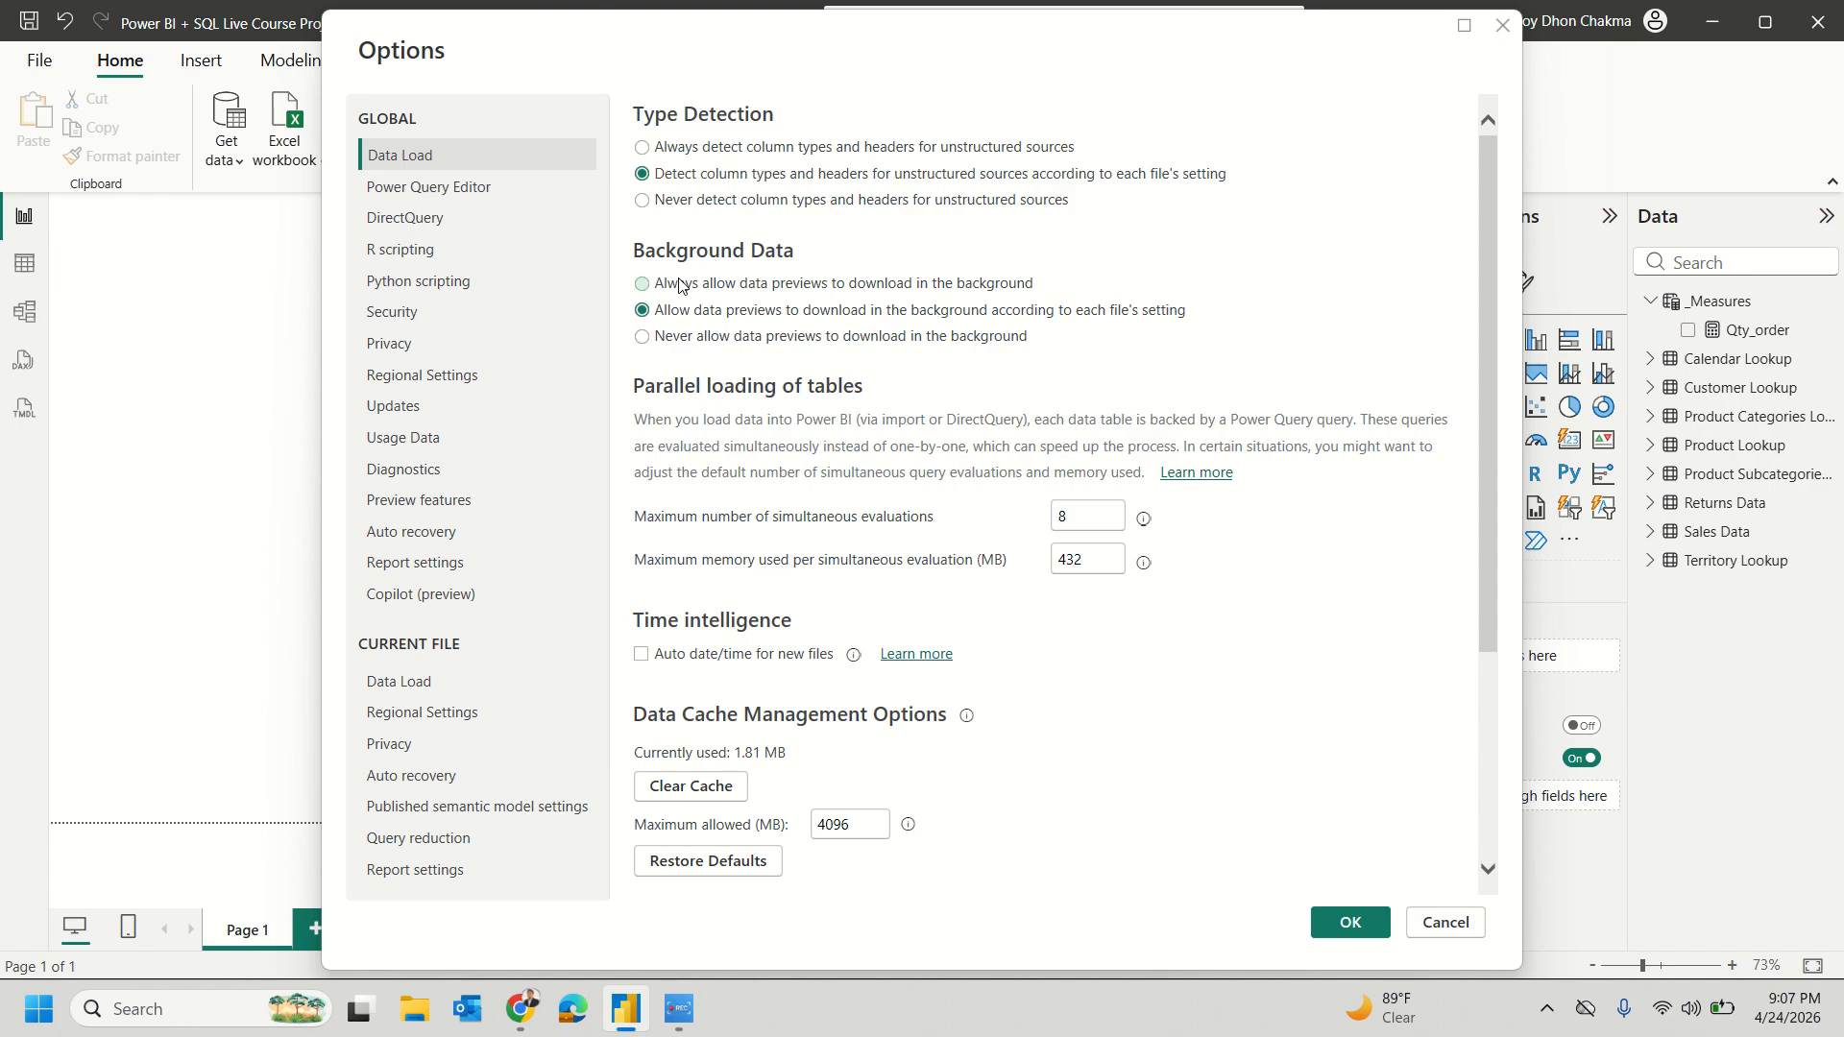
click(420, 684)
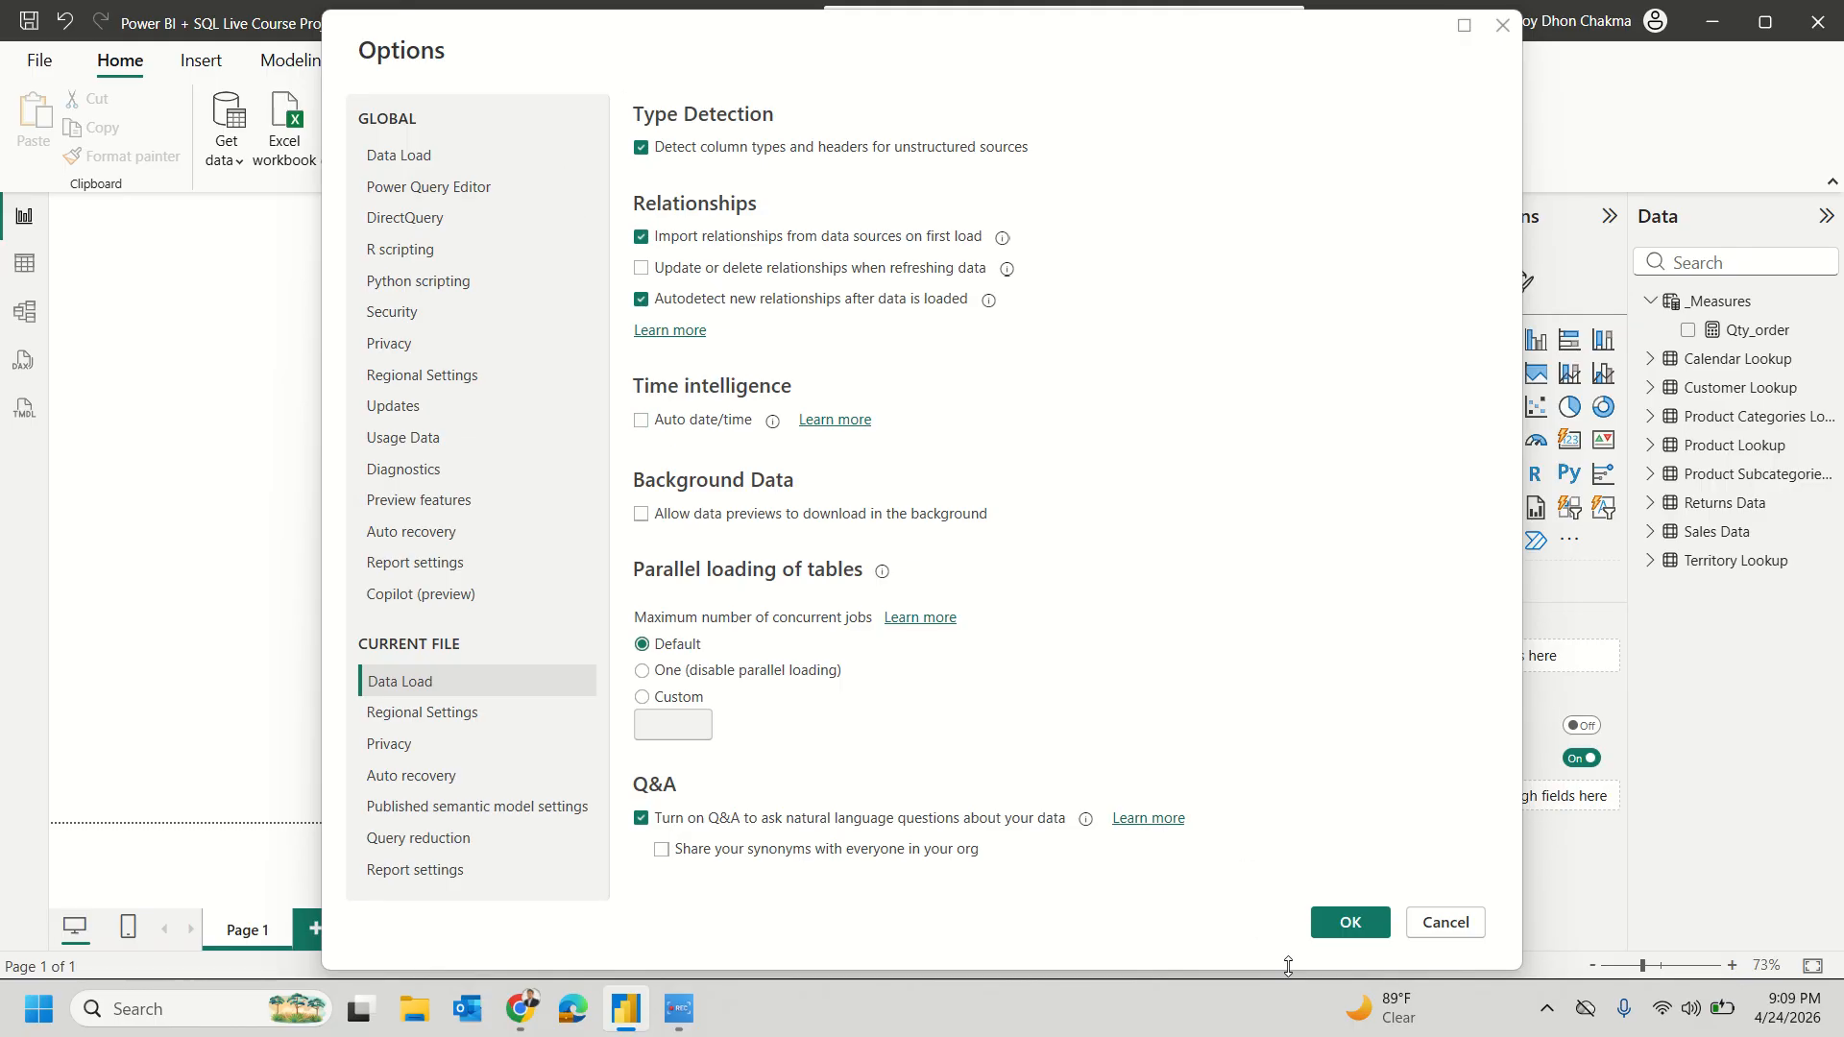
click(1384, 924)
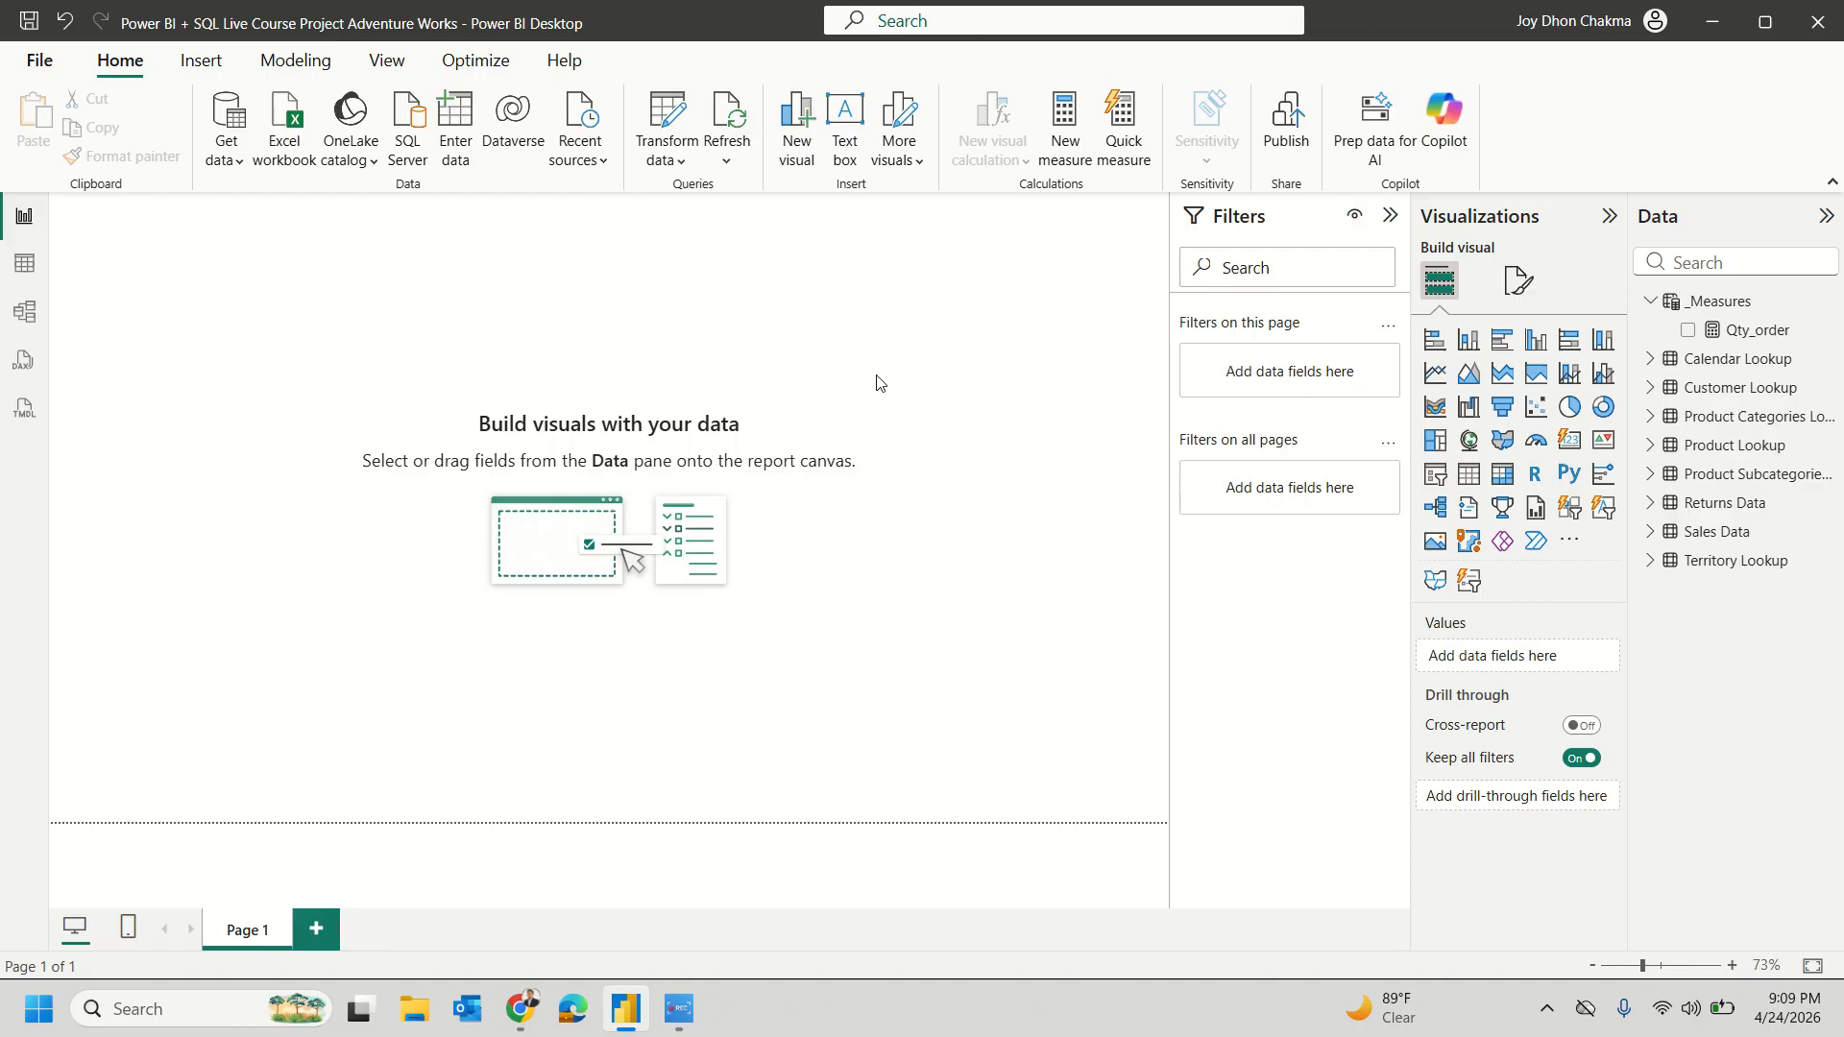
Step: Expand the Calendar Lookup, Customer Lookup, Product Categories Lookup and Product Lookup tables in the report view's field list
click(24, 266)
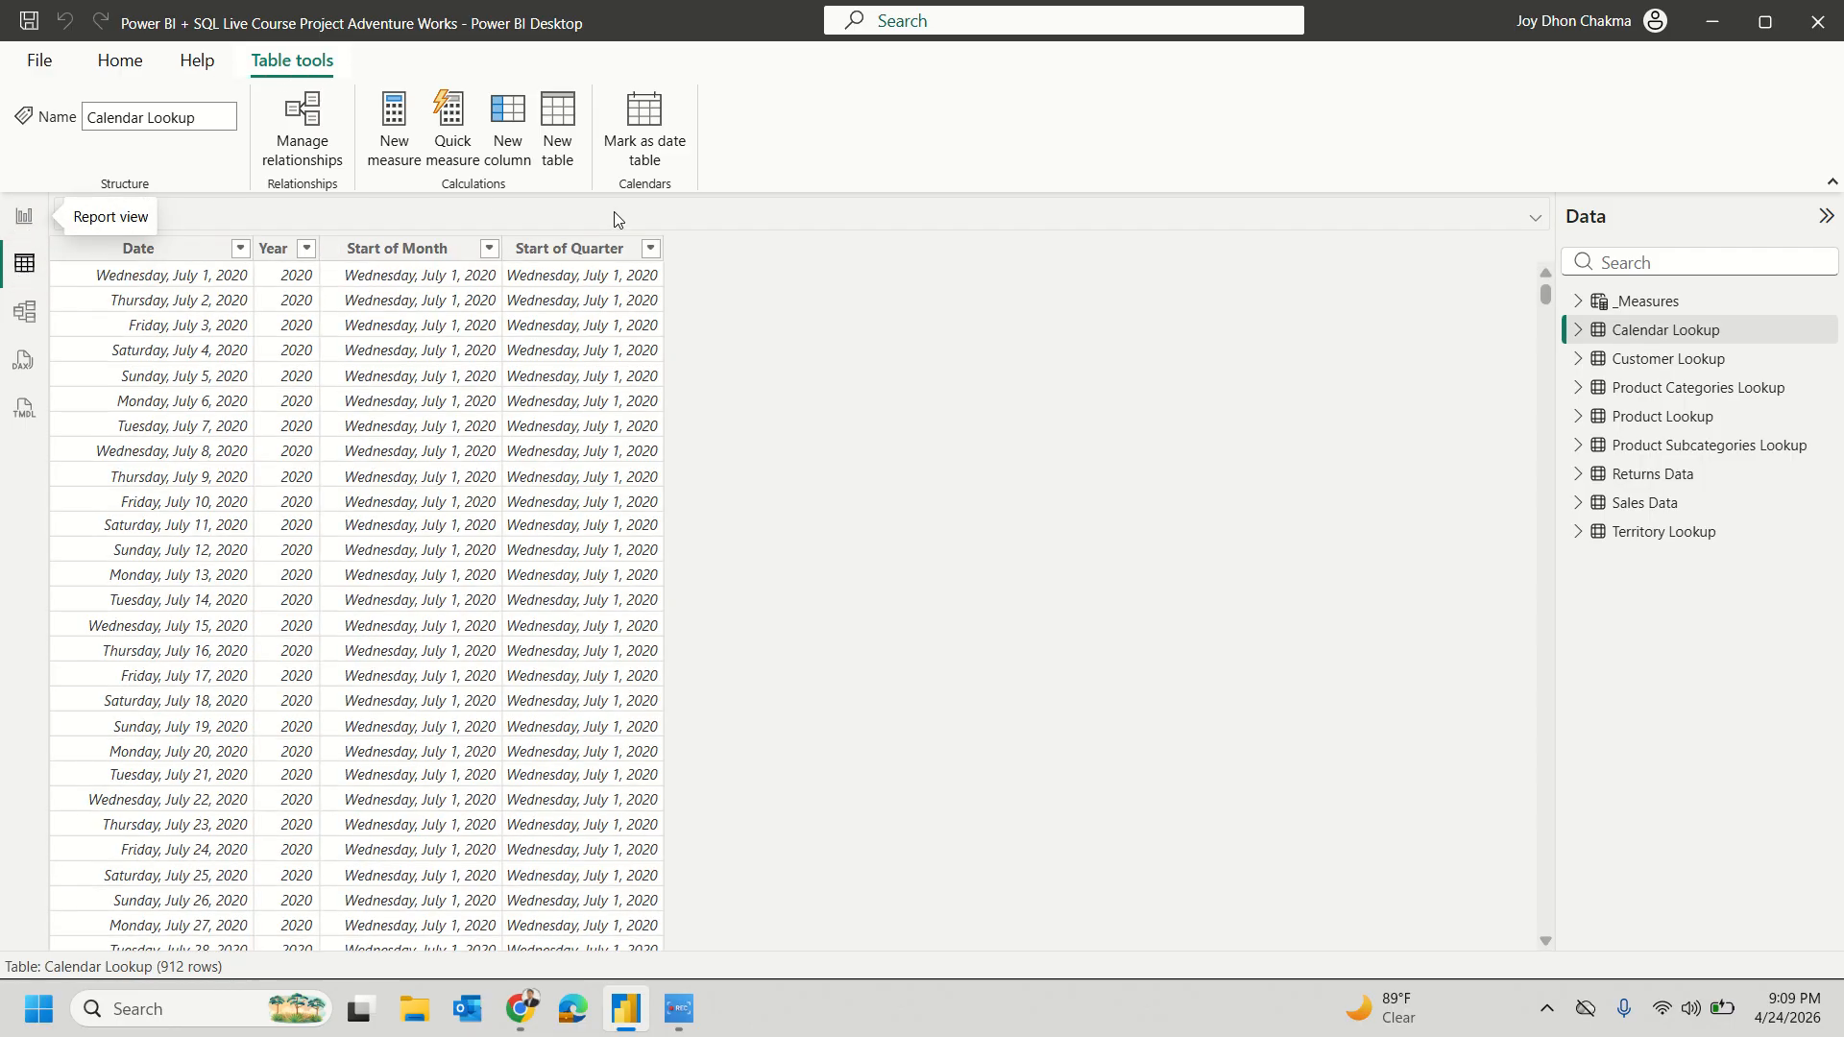
click(25, 223)
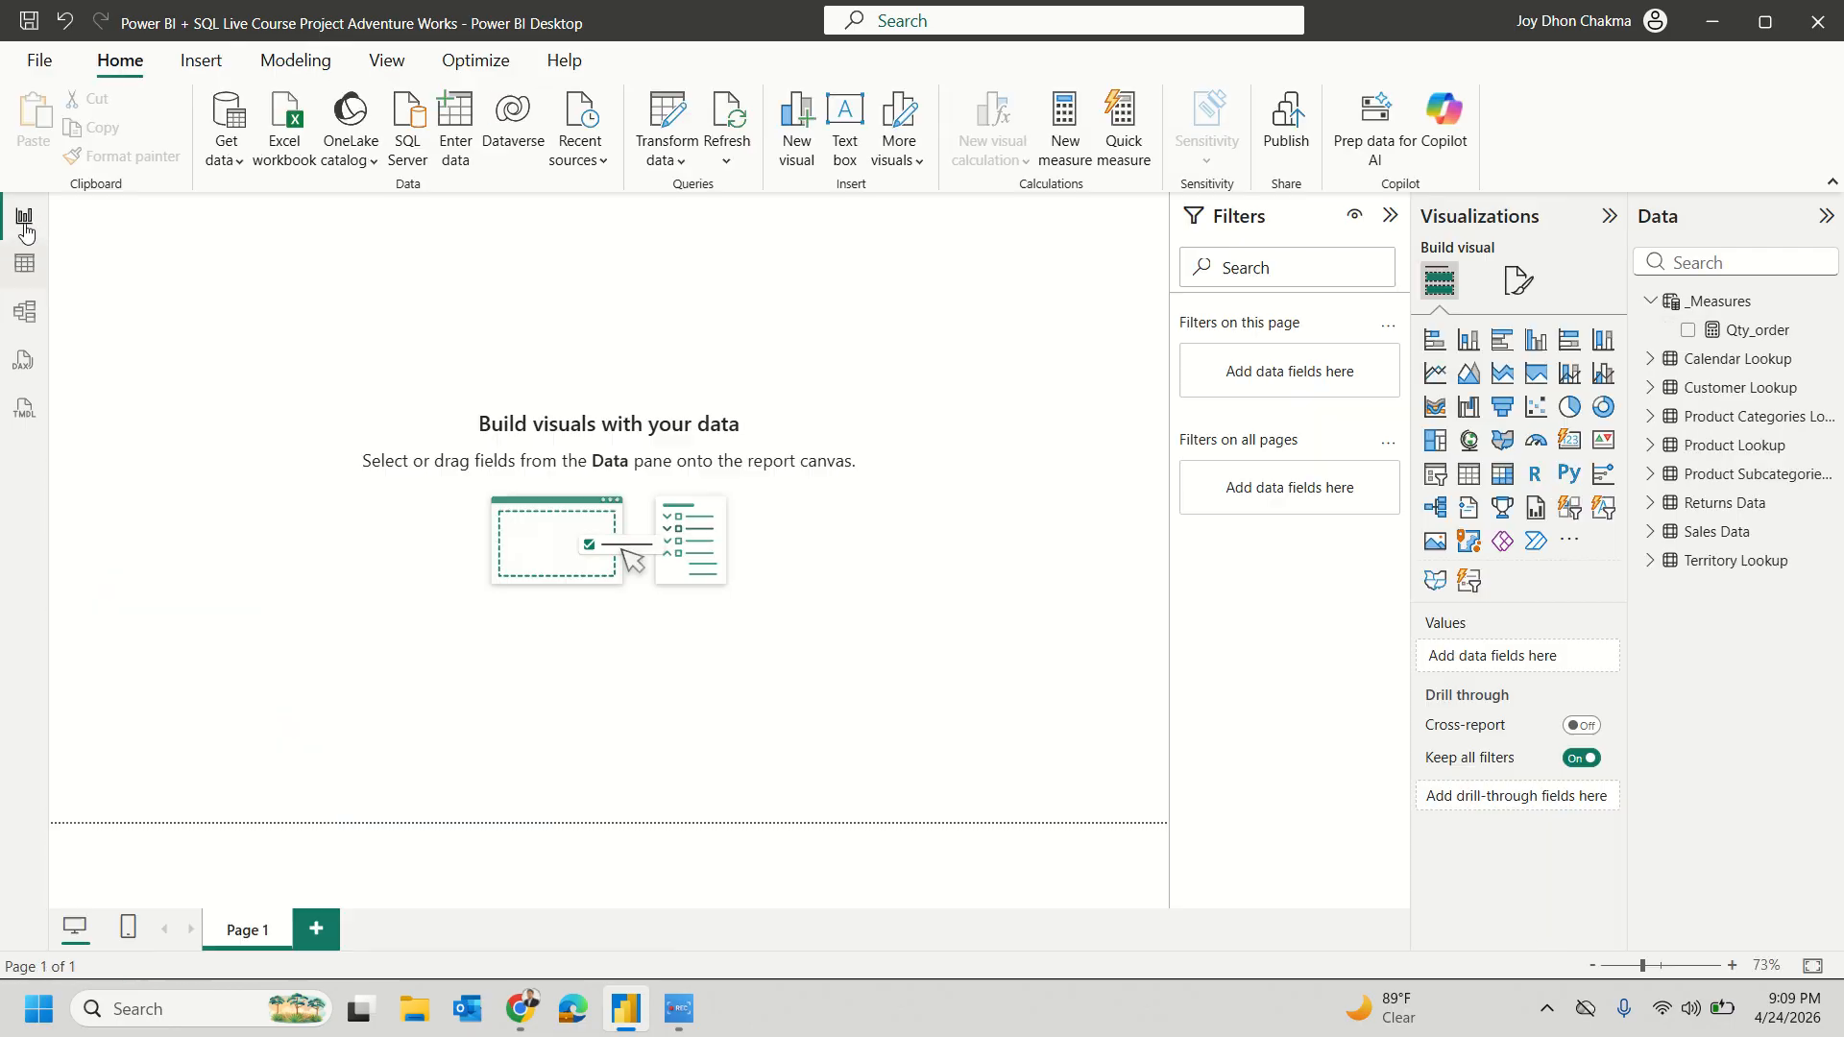
click(1649, 361)
click(1650, 503)
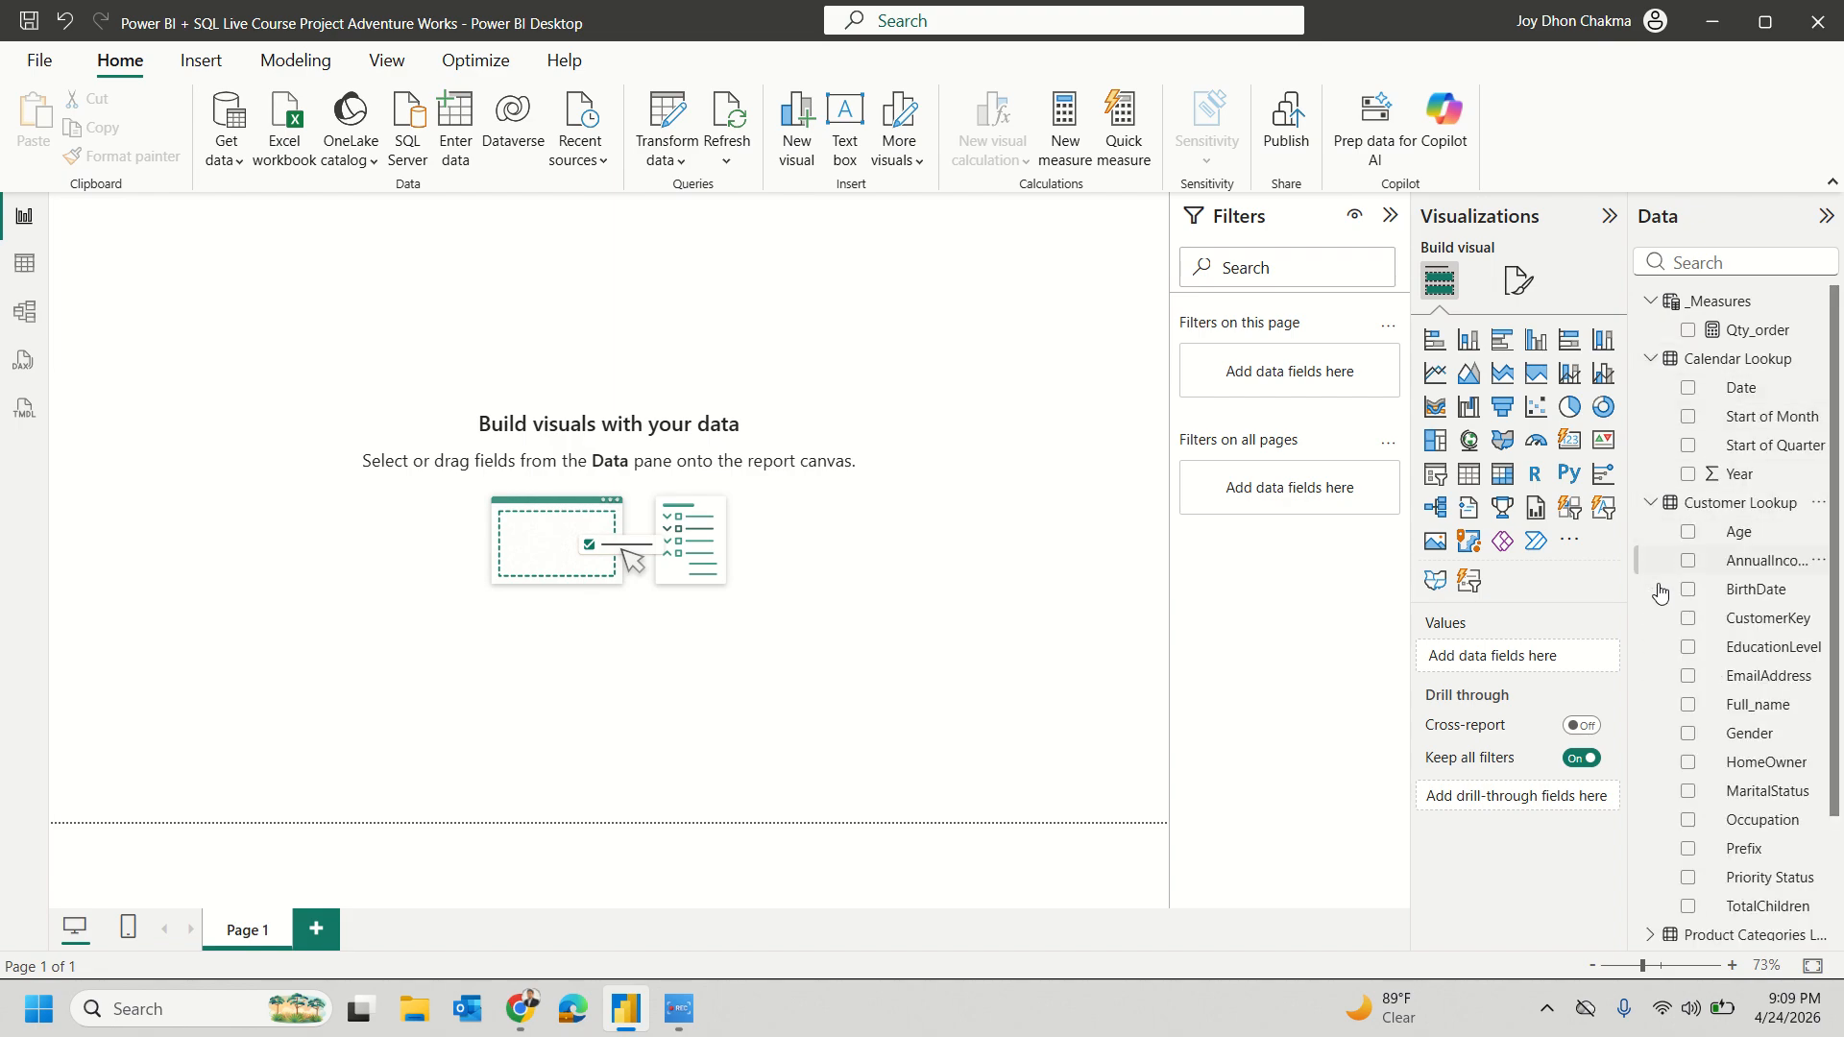
scroll(1658, 735, down, 2)
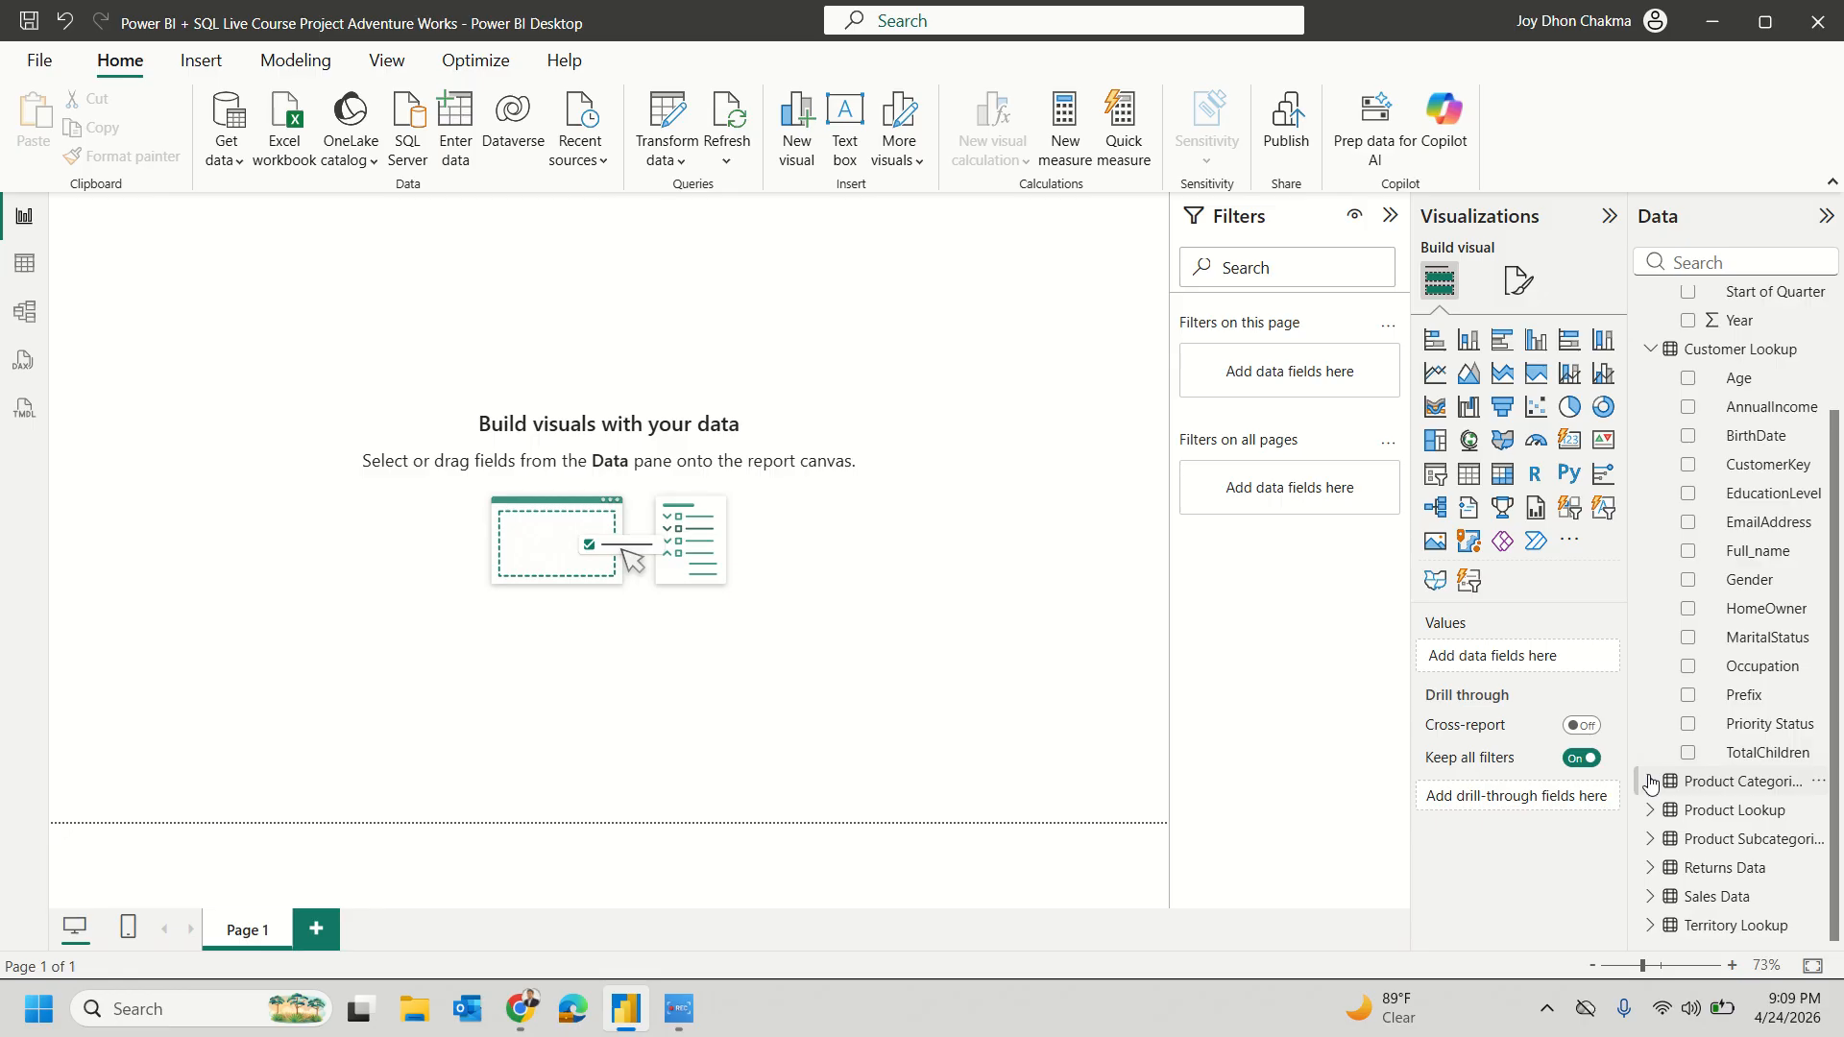
click(1650, 781)
scroll(1652, 791, down, 1)
click(1651, 809)
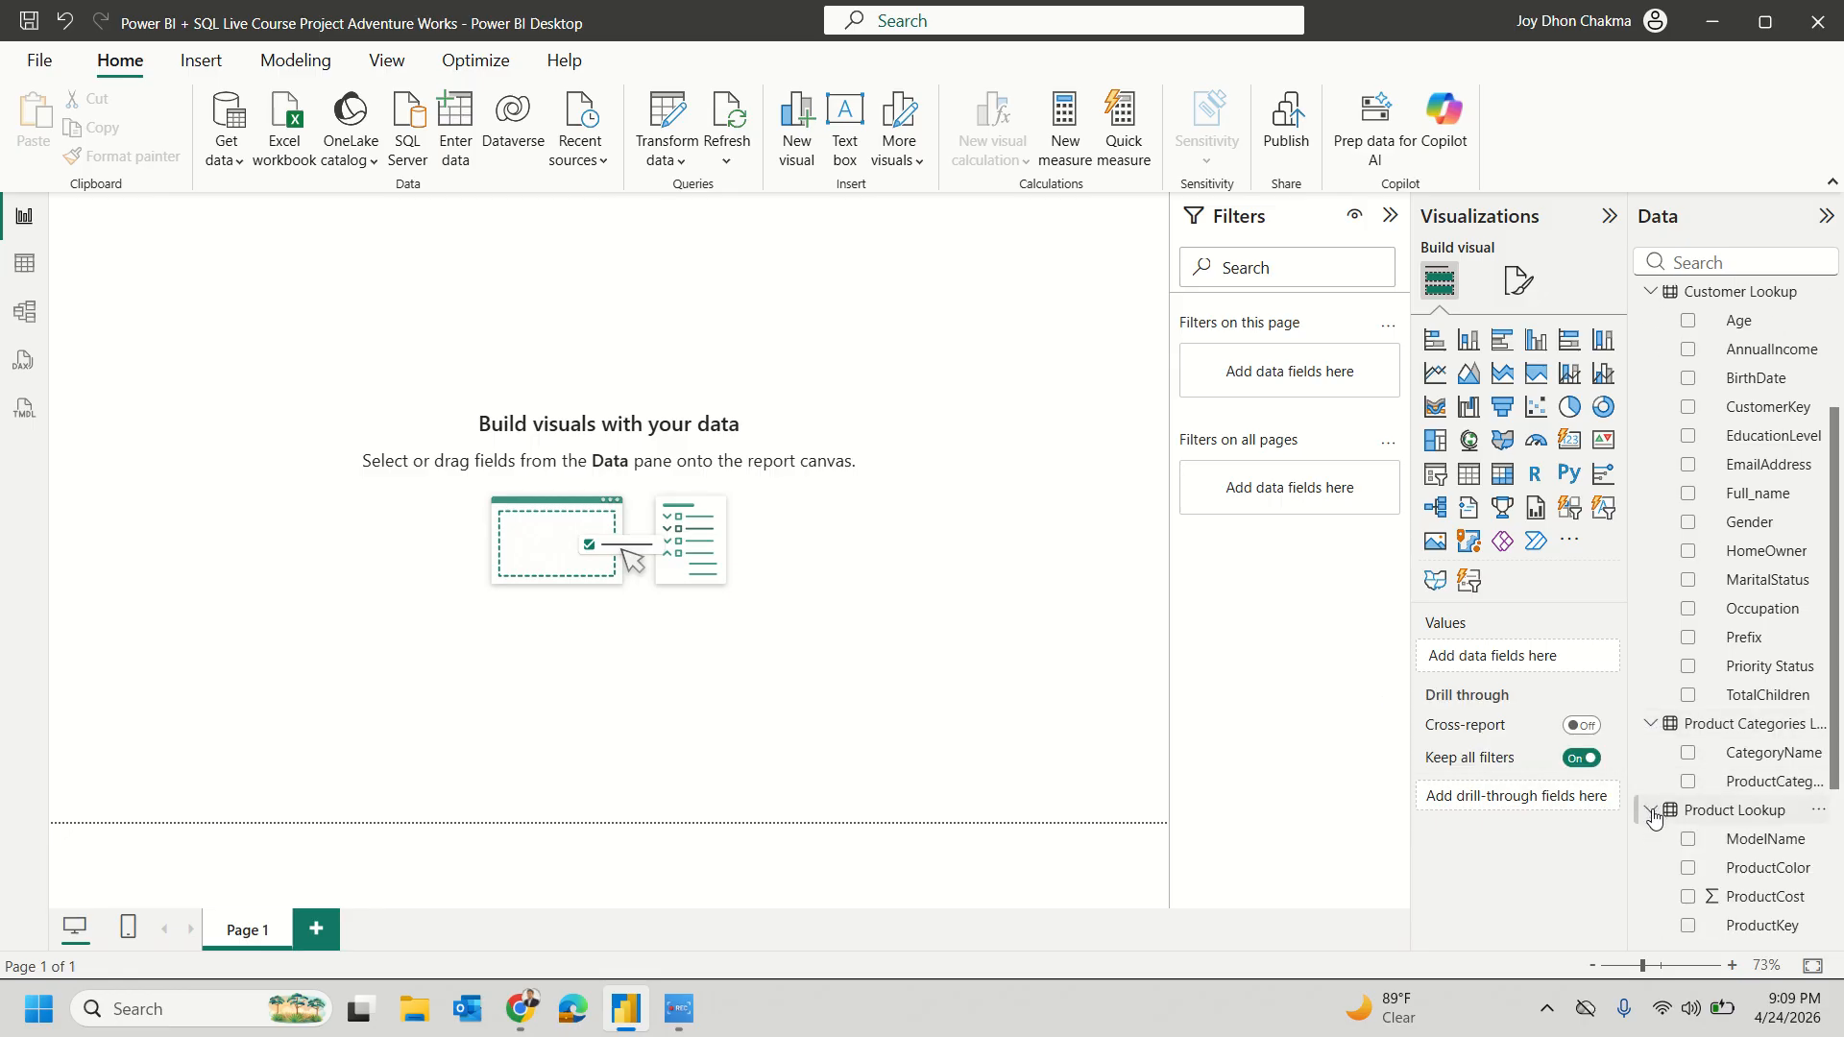
Step: Expand the Product Subcategories Lookup, Returns Data, Sales Data and Territory Lookup tables and widen the field list slightly
scroll(1661, 836, down, 3)
scroll(1660, 833, down, 1)
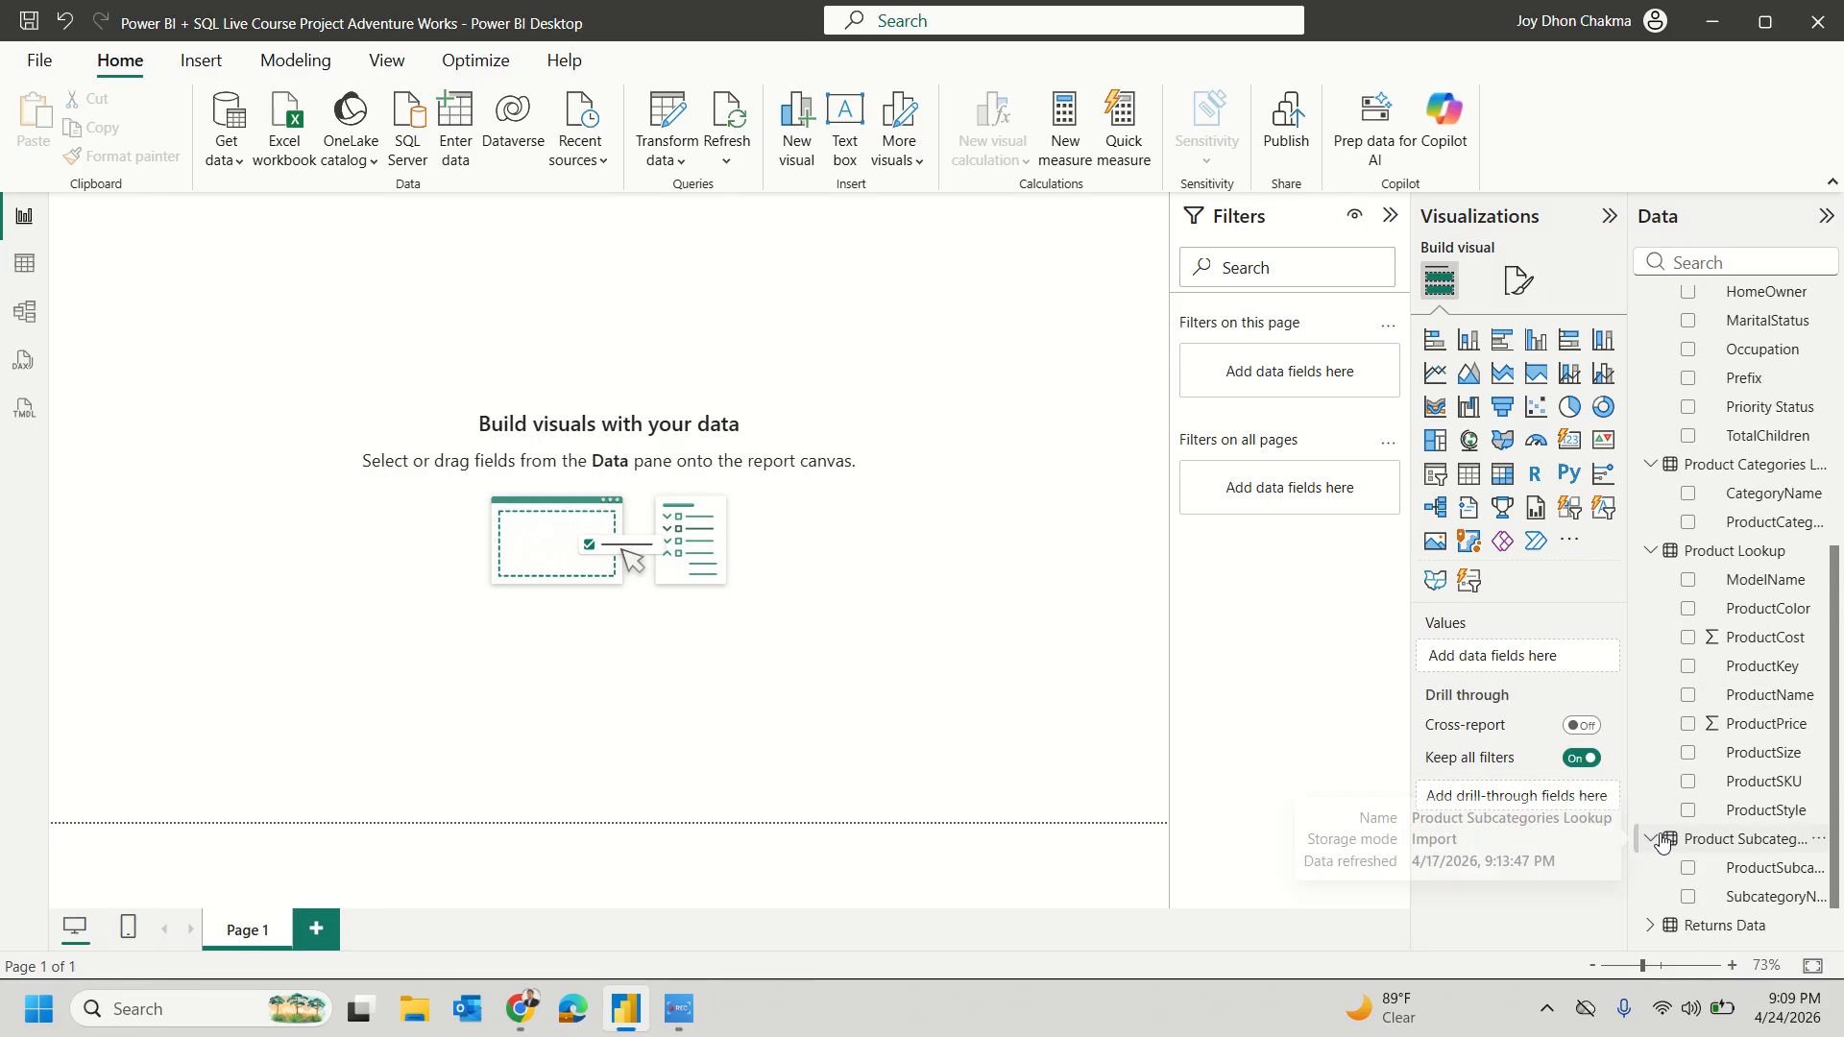
click(1652, 841)
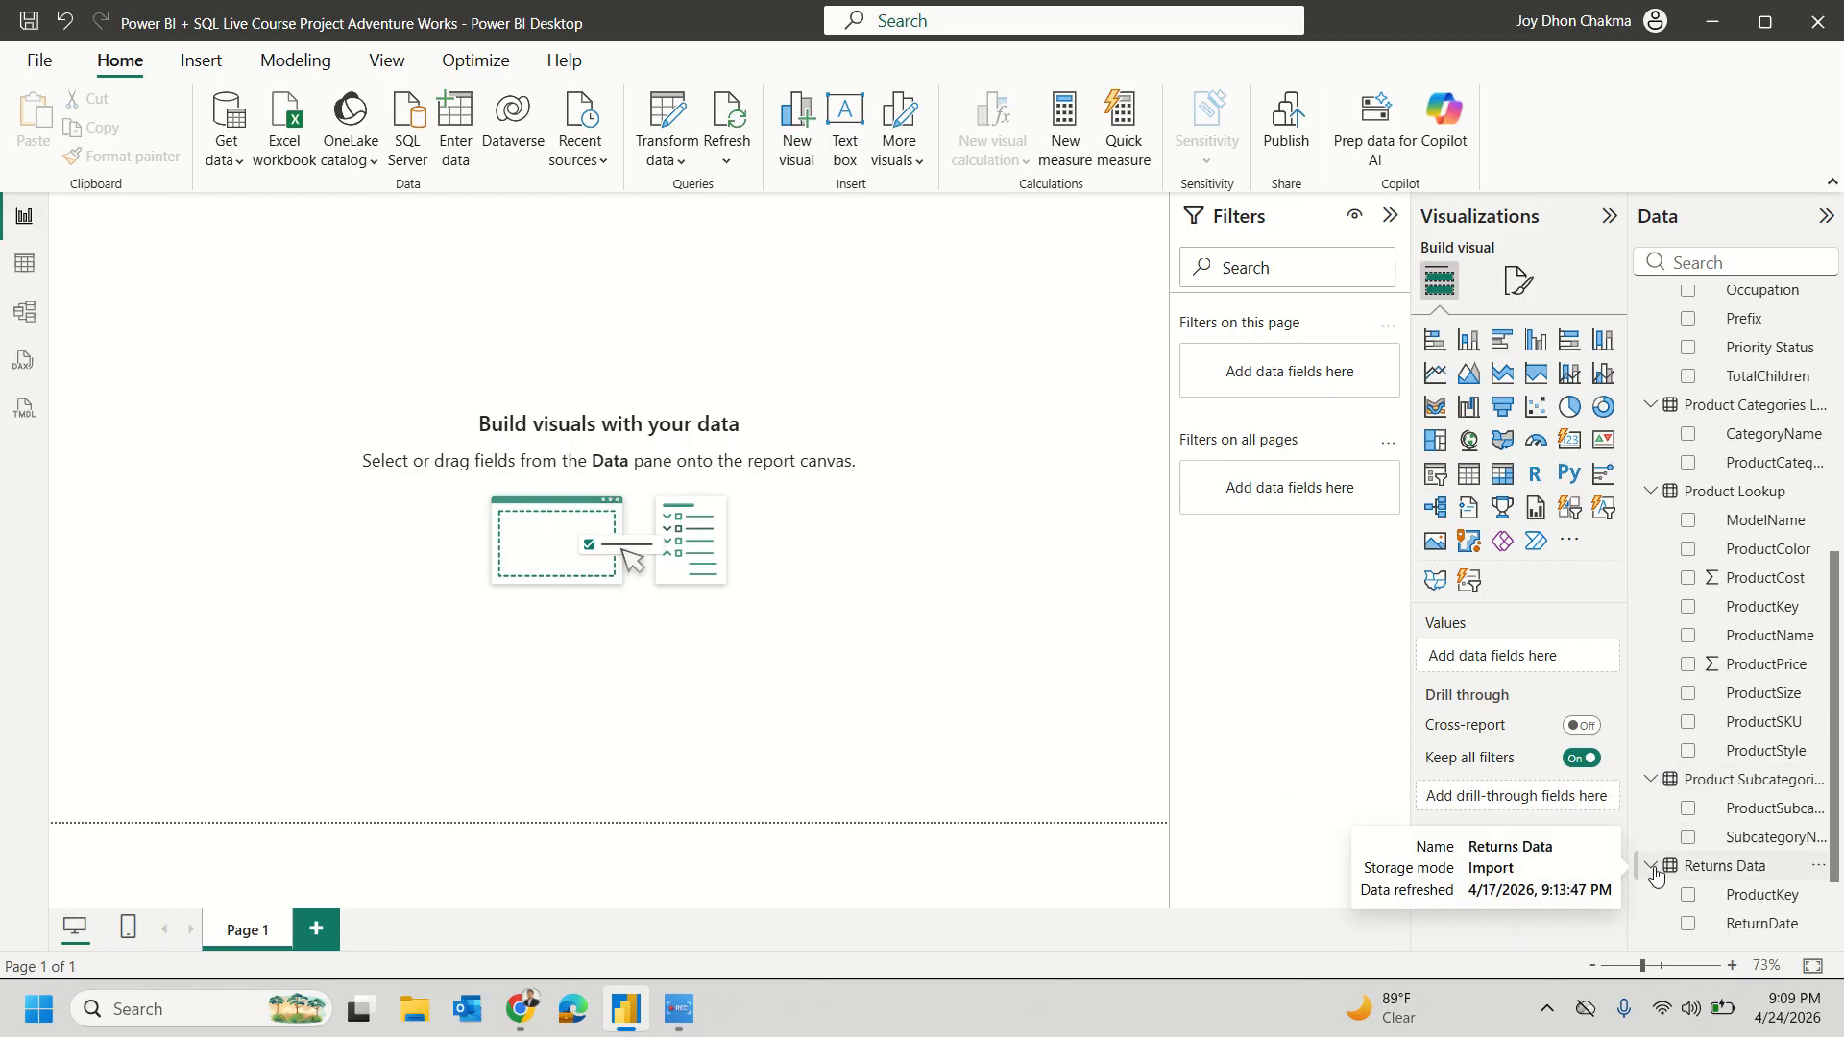
click(1651, 872)
click(1653, 895)
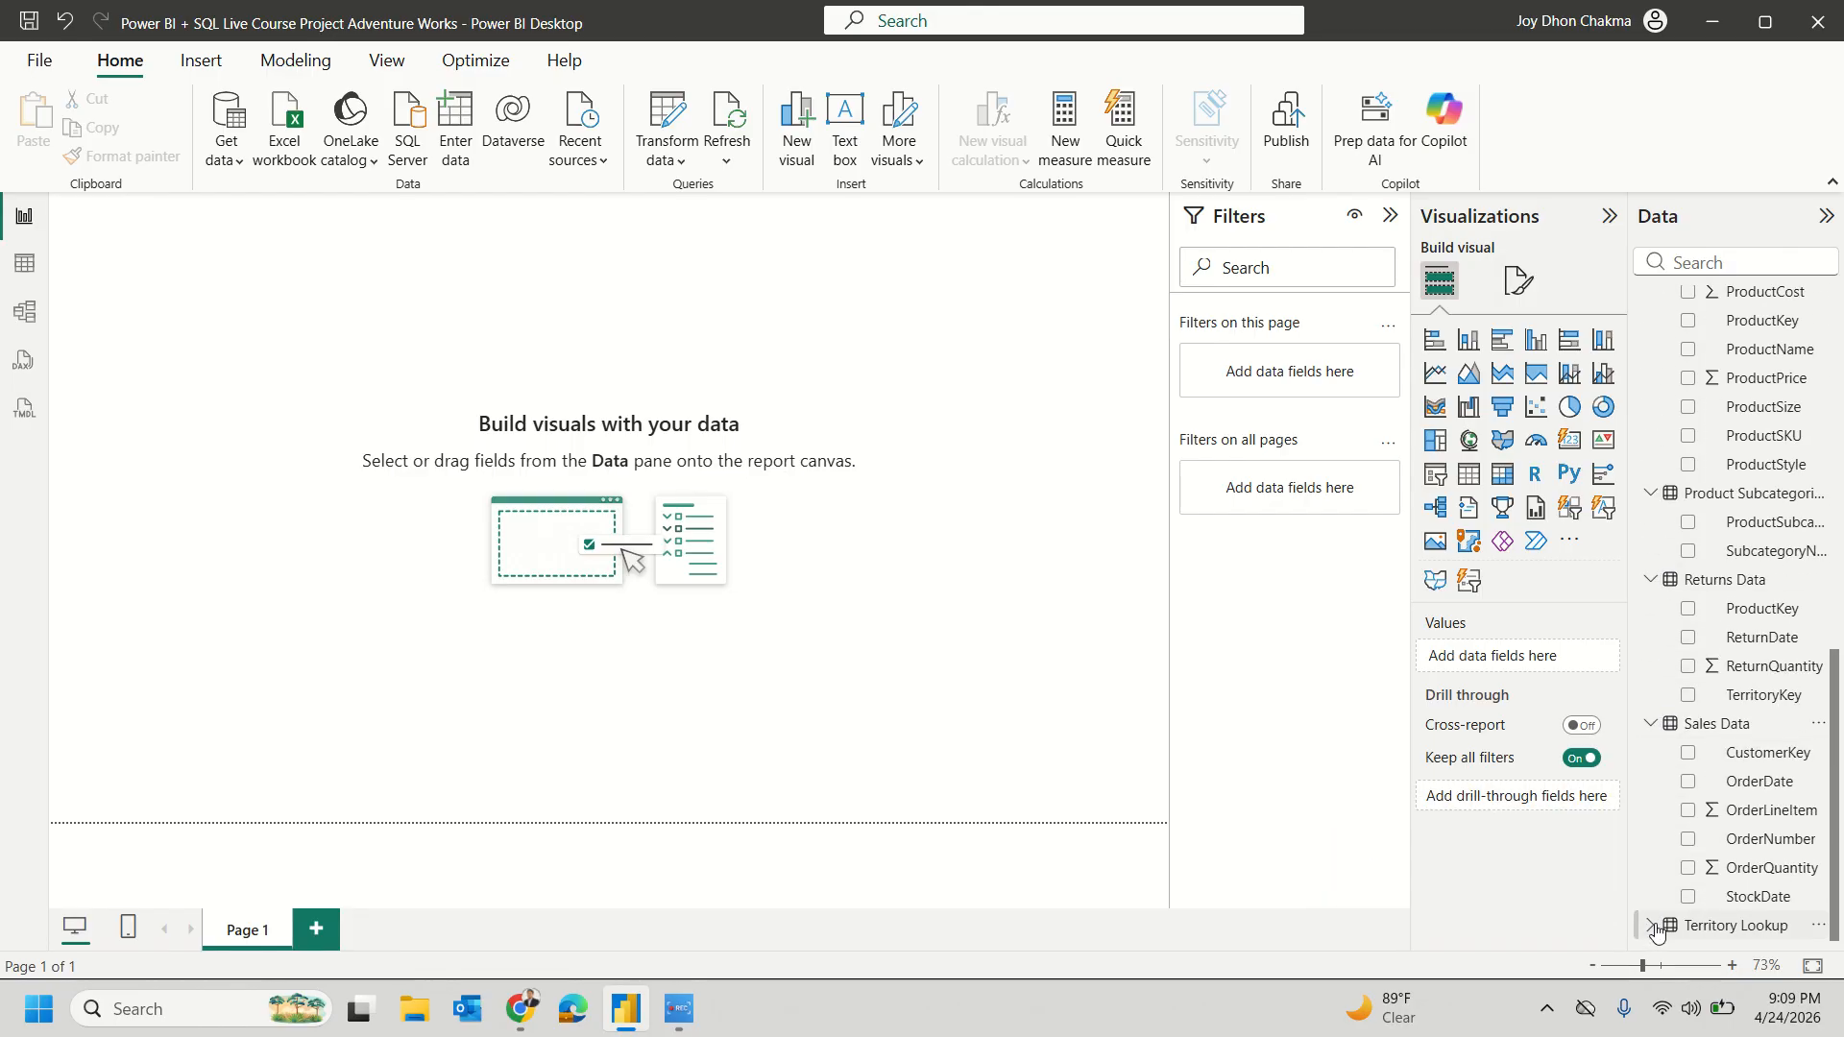
click(1652, 923)
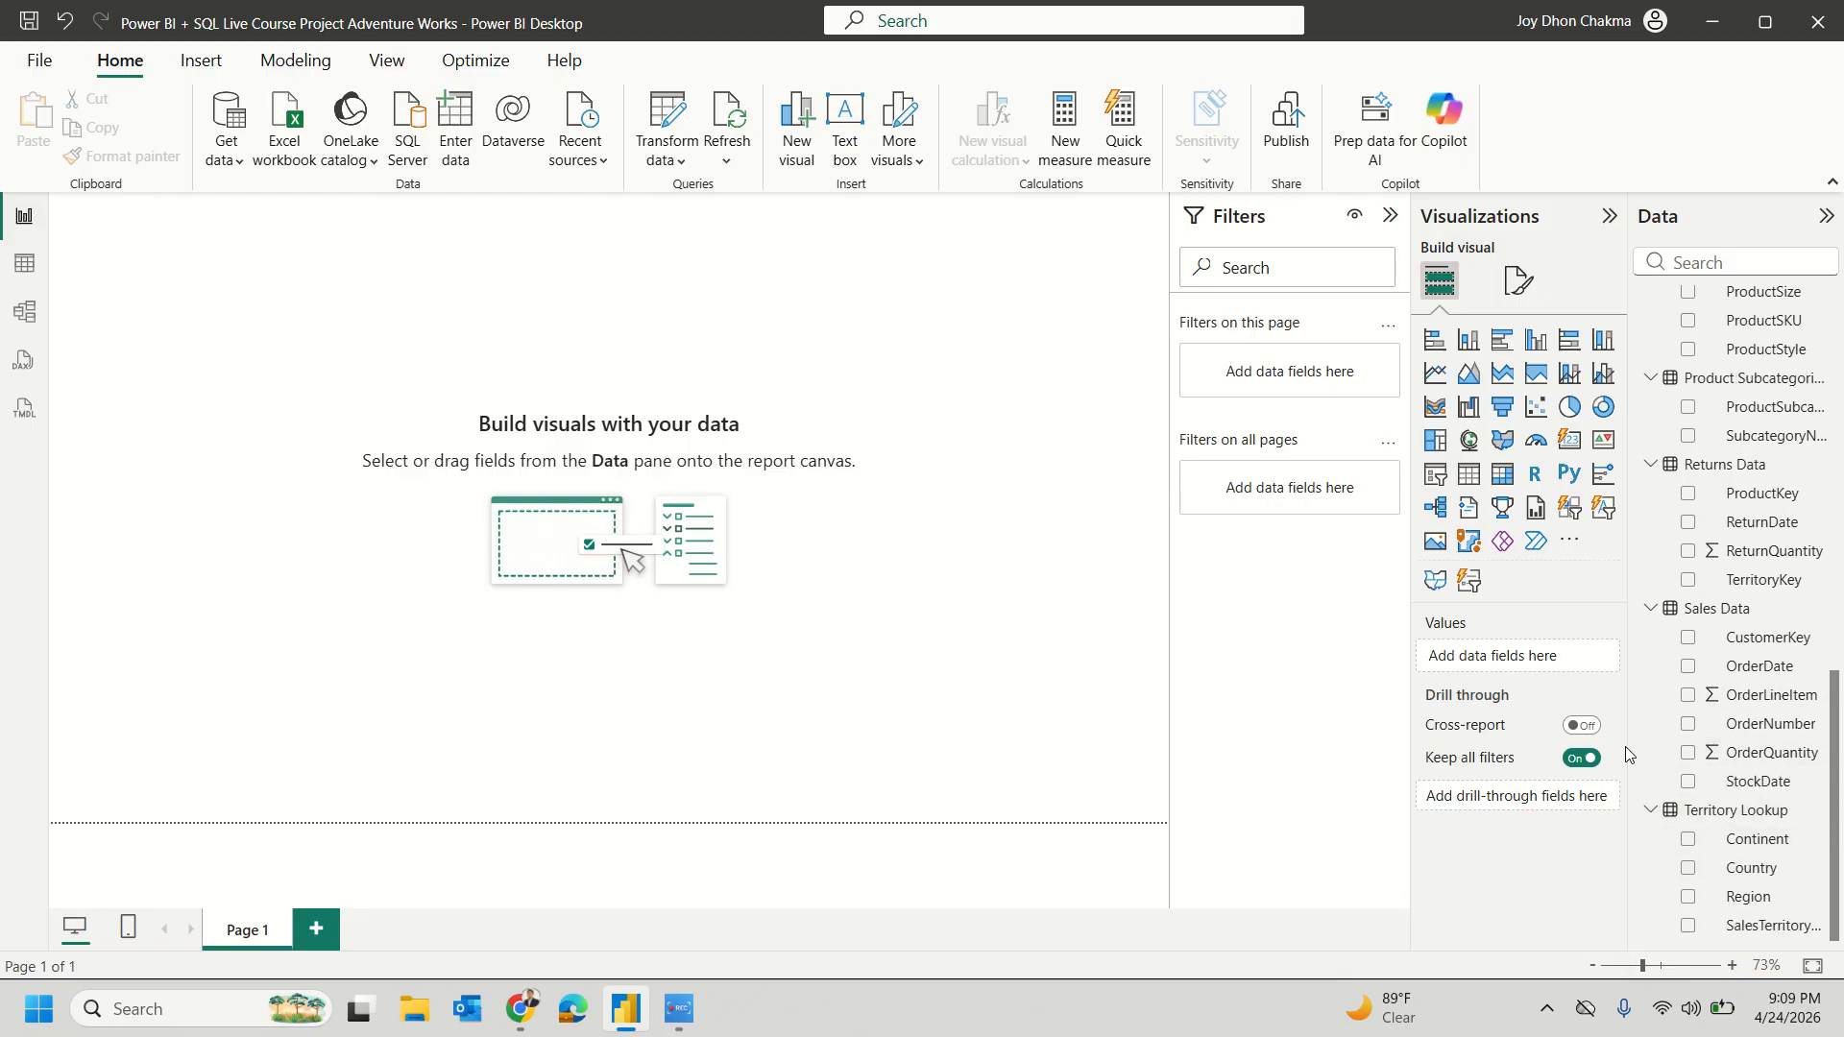
drag(1630, 744, 1593, 739)
Step: Examine the fields of all the expanded tables, from Calendar Lookup to Territory Lookup
scroll(1770, 867, up, 5)
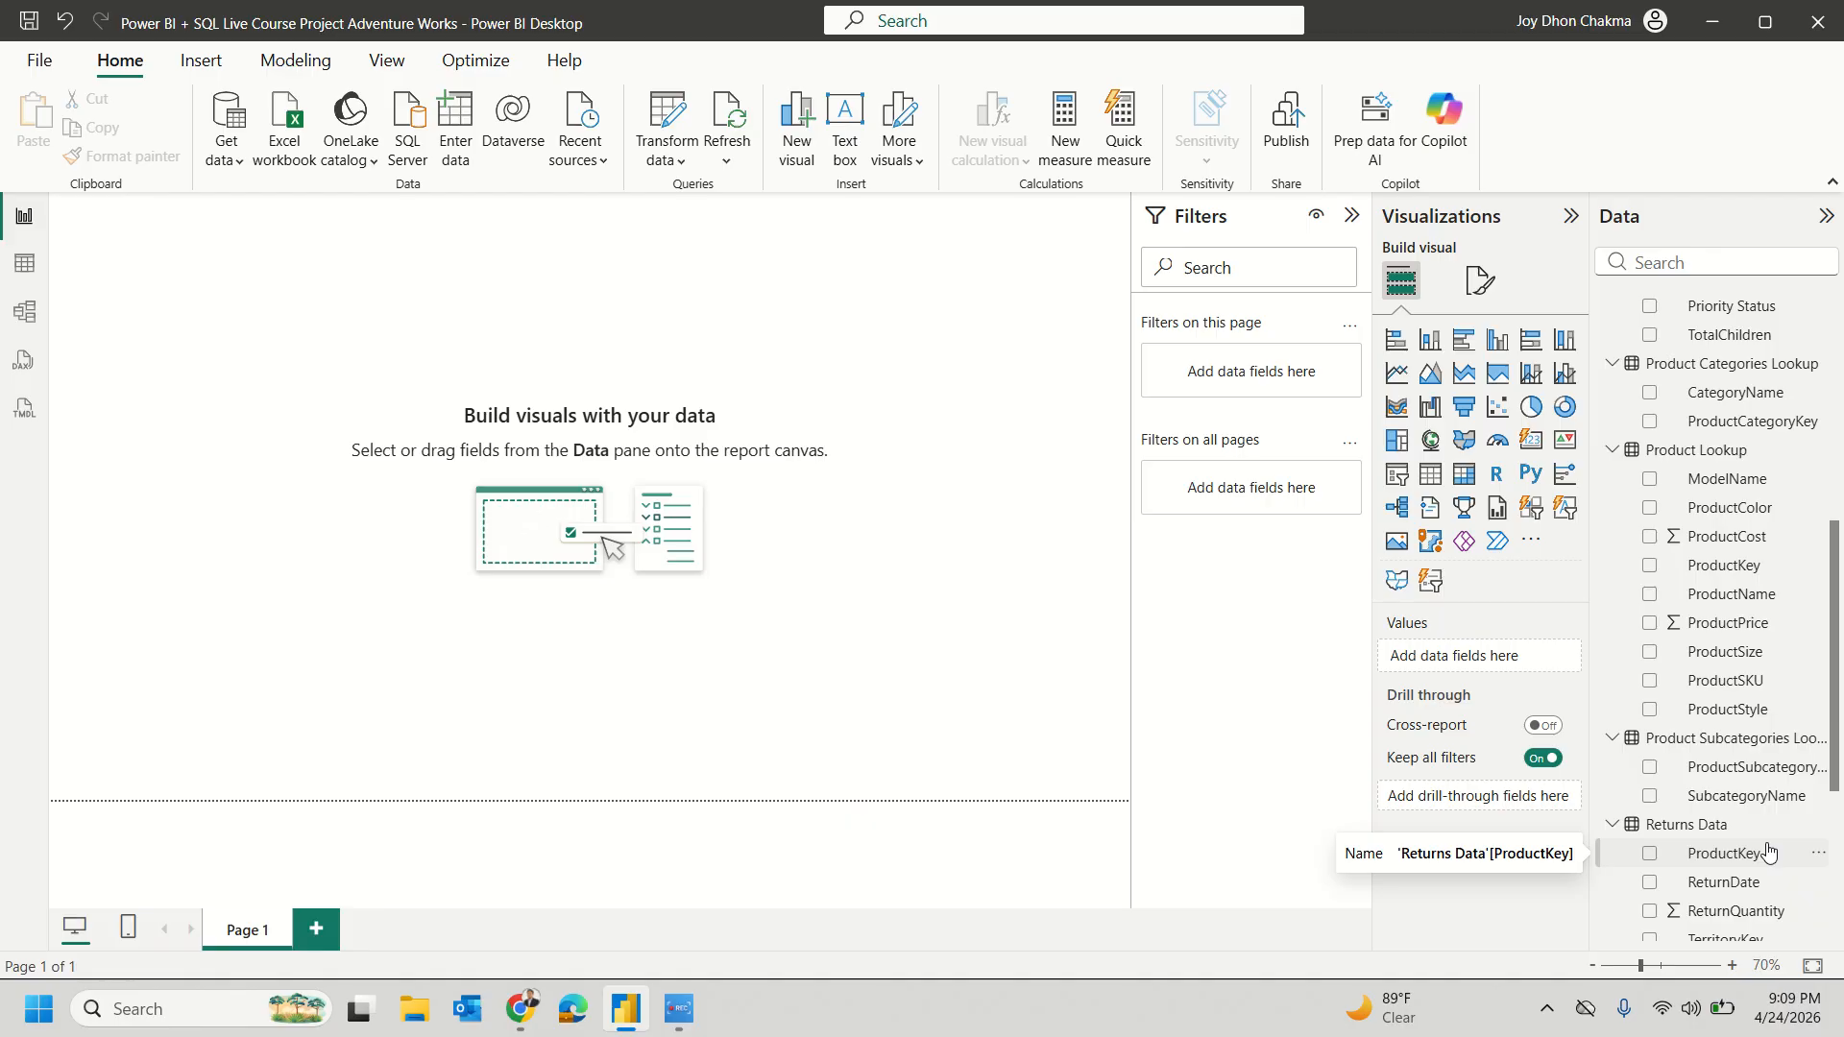
scroll(1768, 851, up, 3)
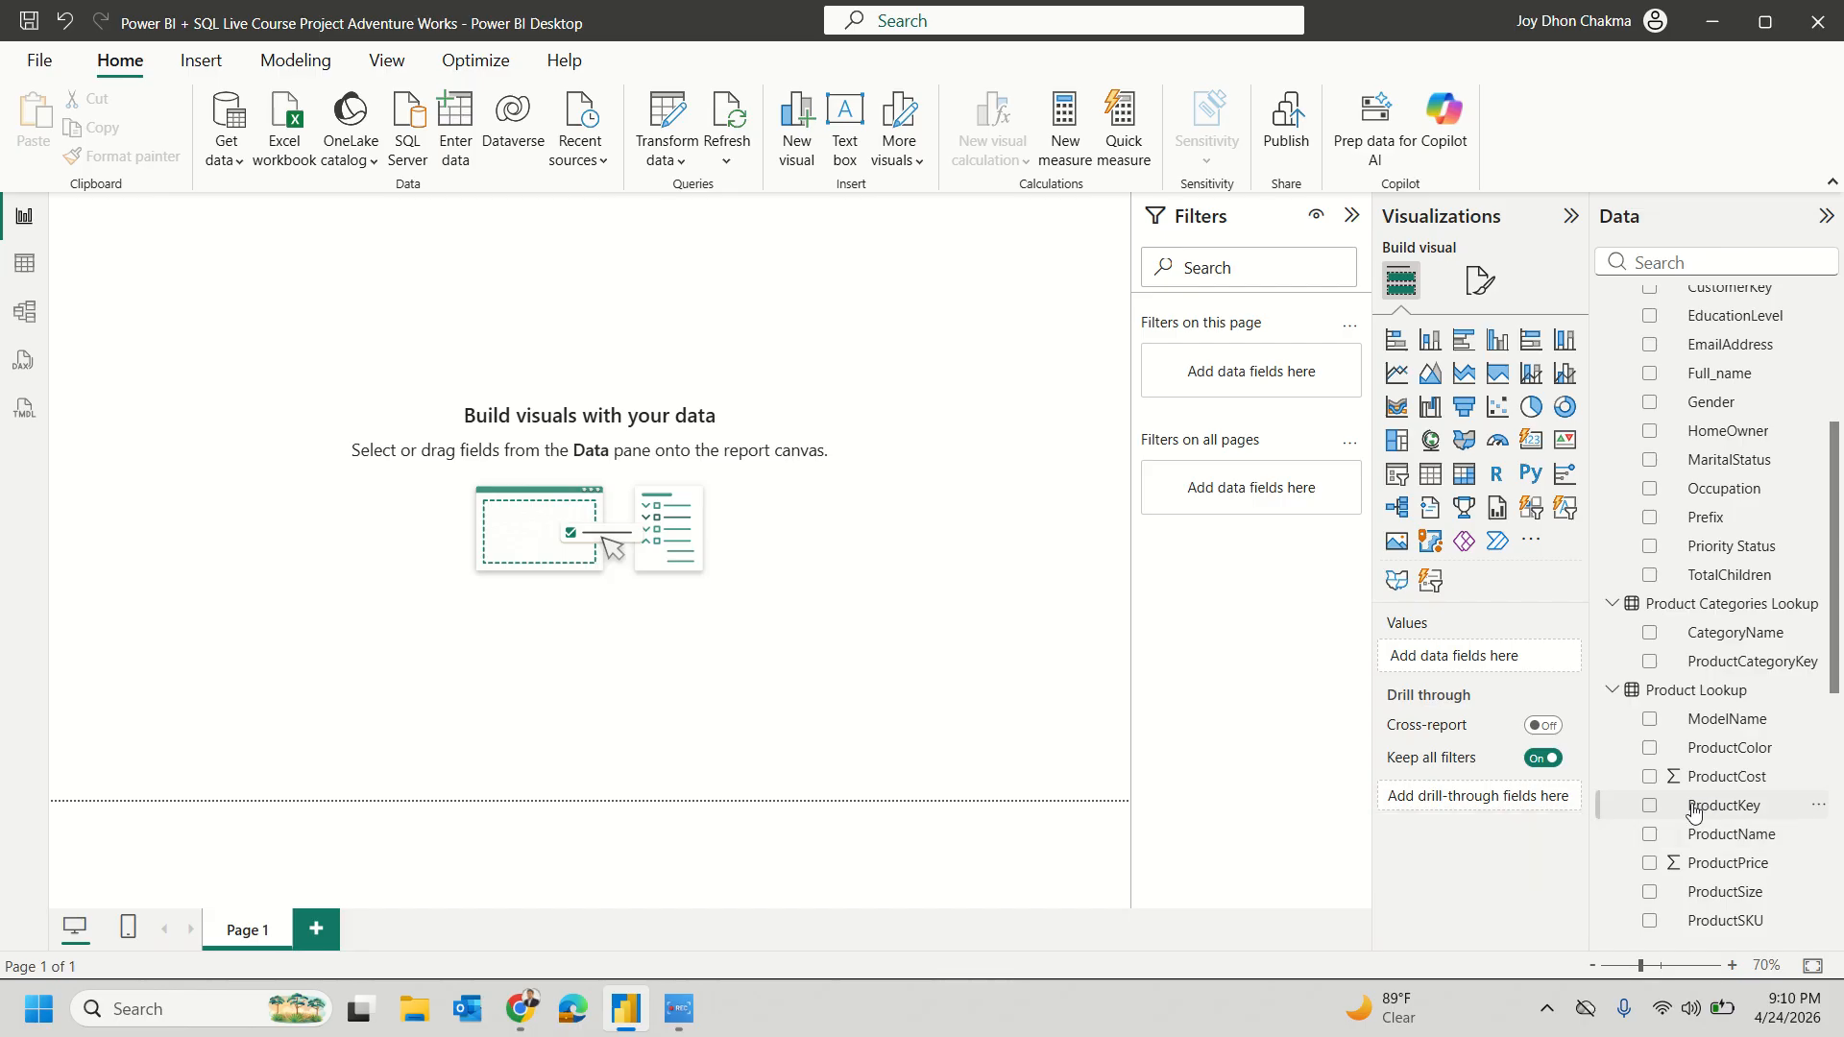
scroll(1693, 811, up, 4)
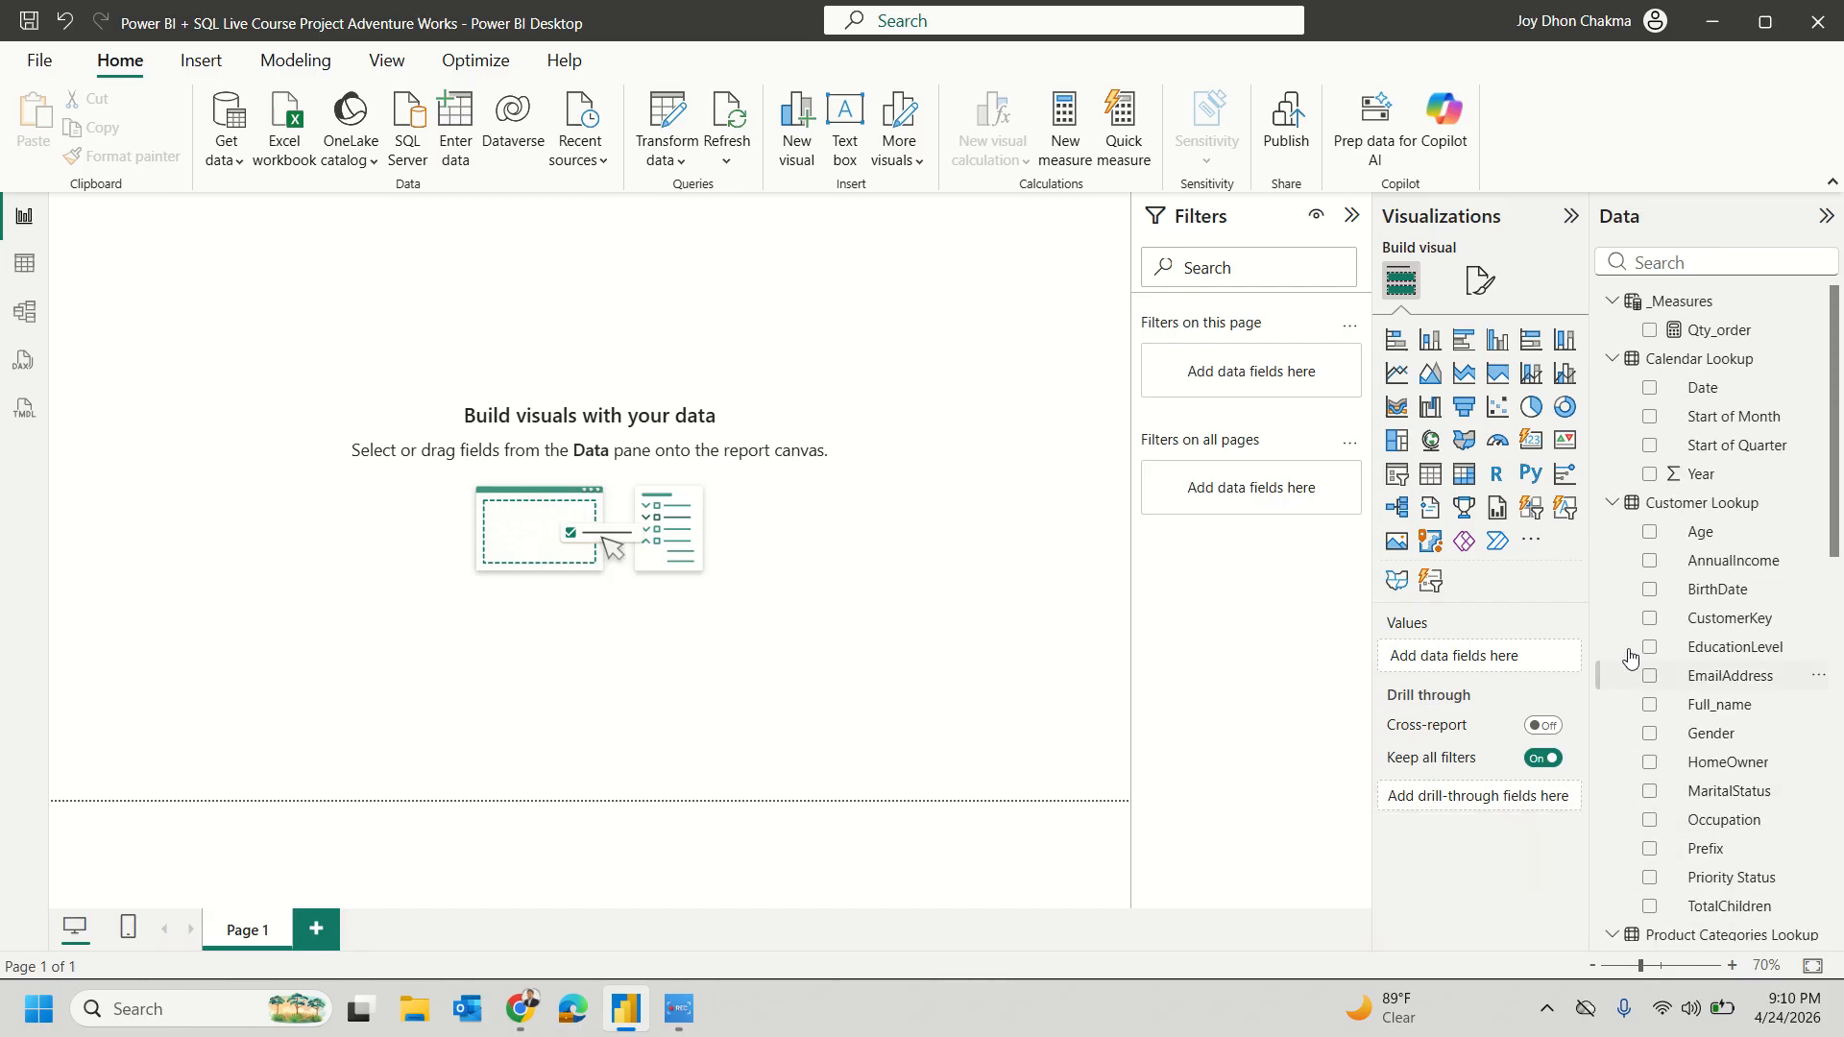
scroll(1623, 635, down, 9)
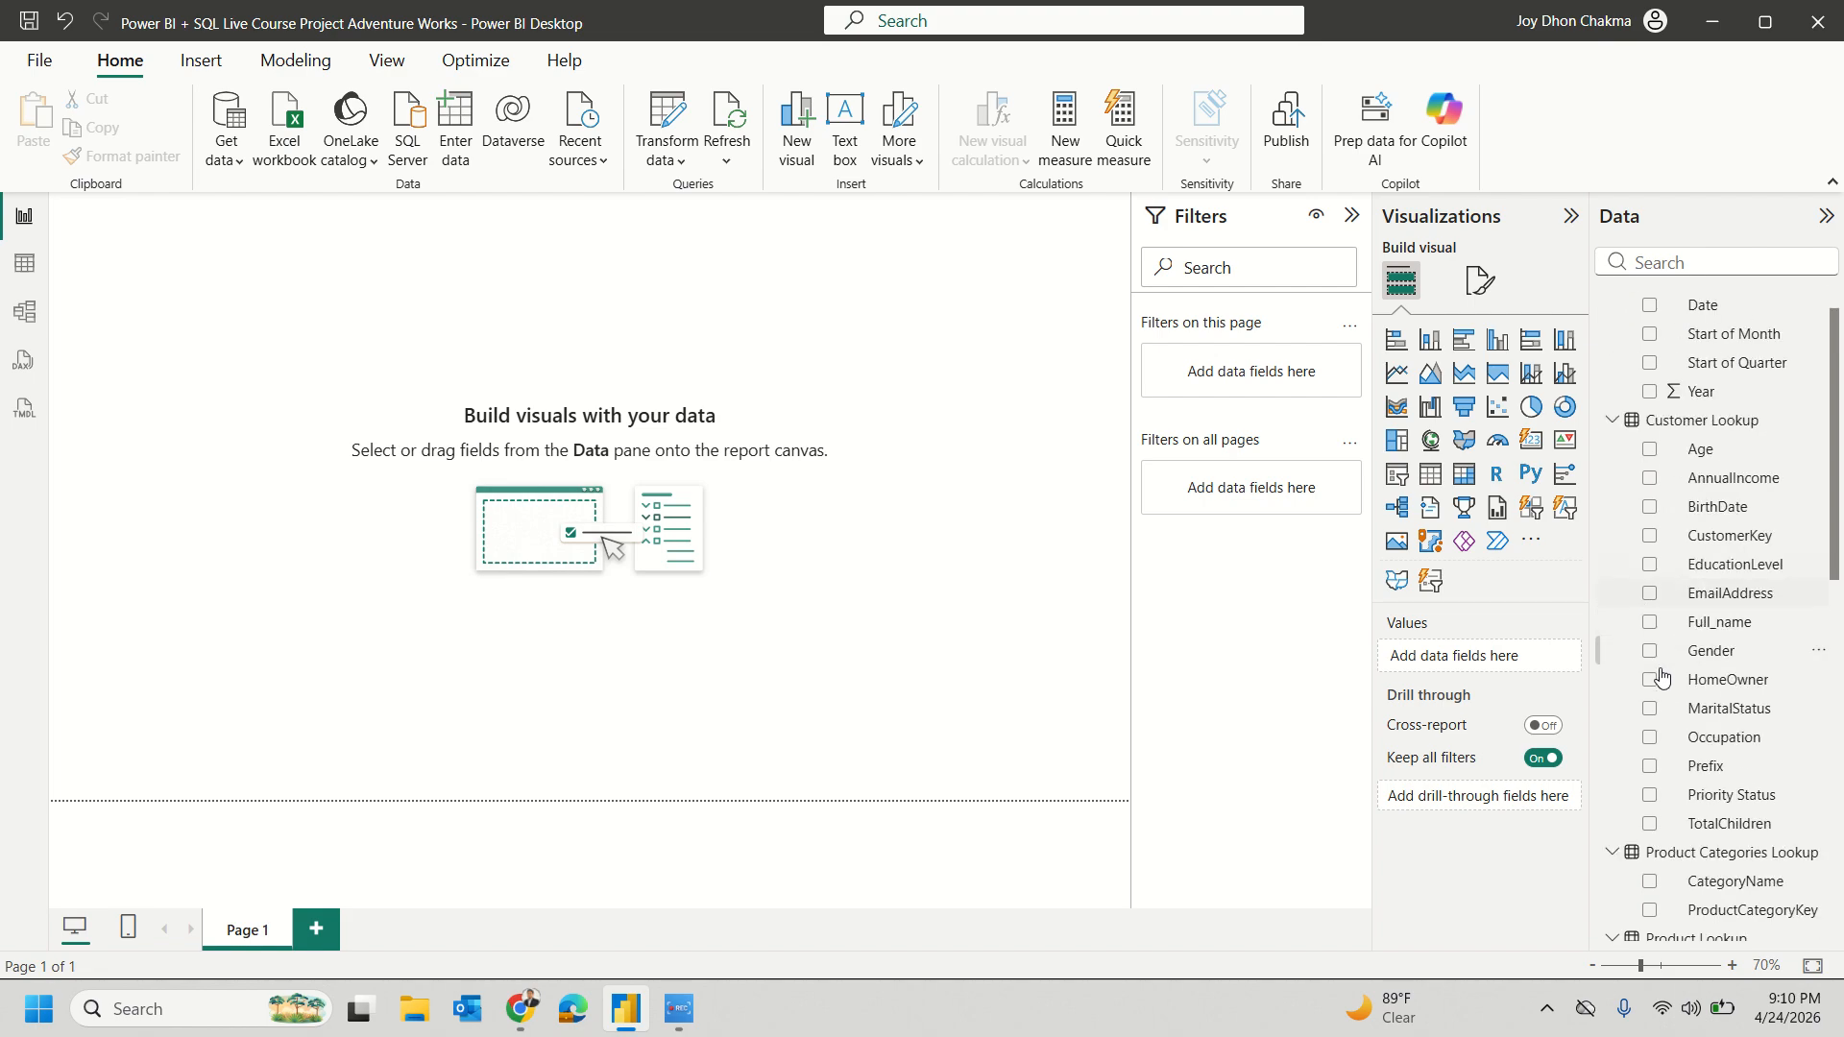
scroll(1667, 735, down, 3)
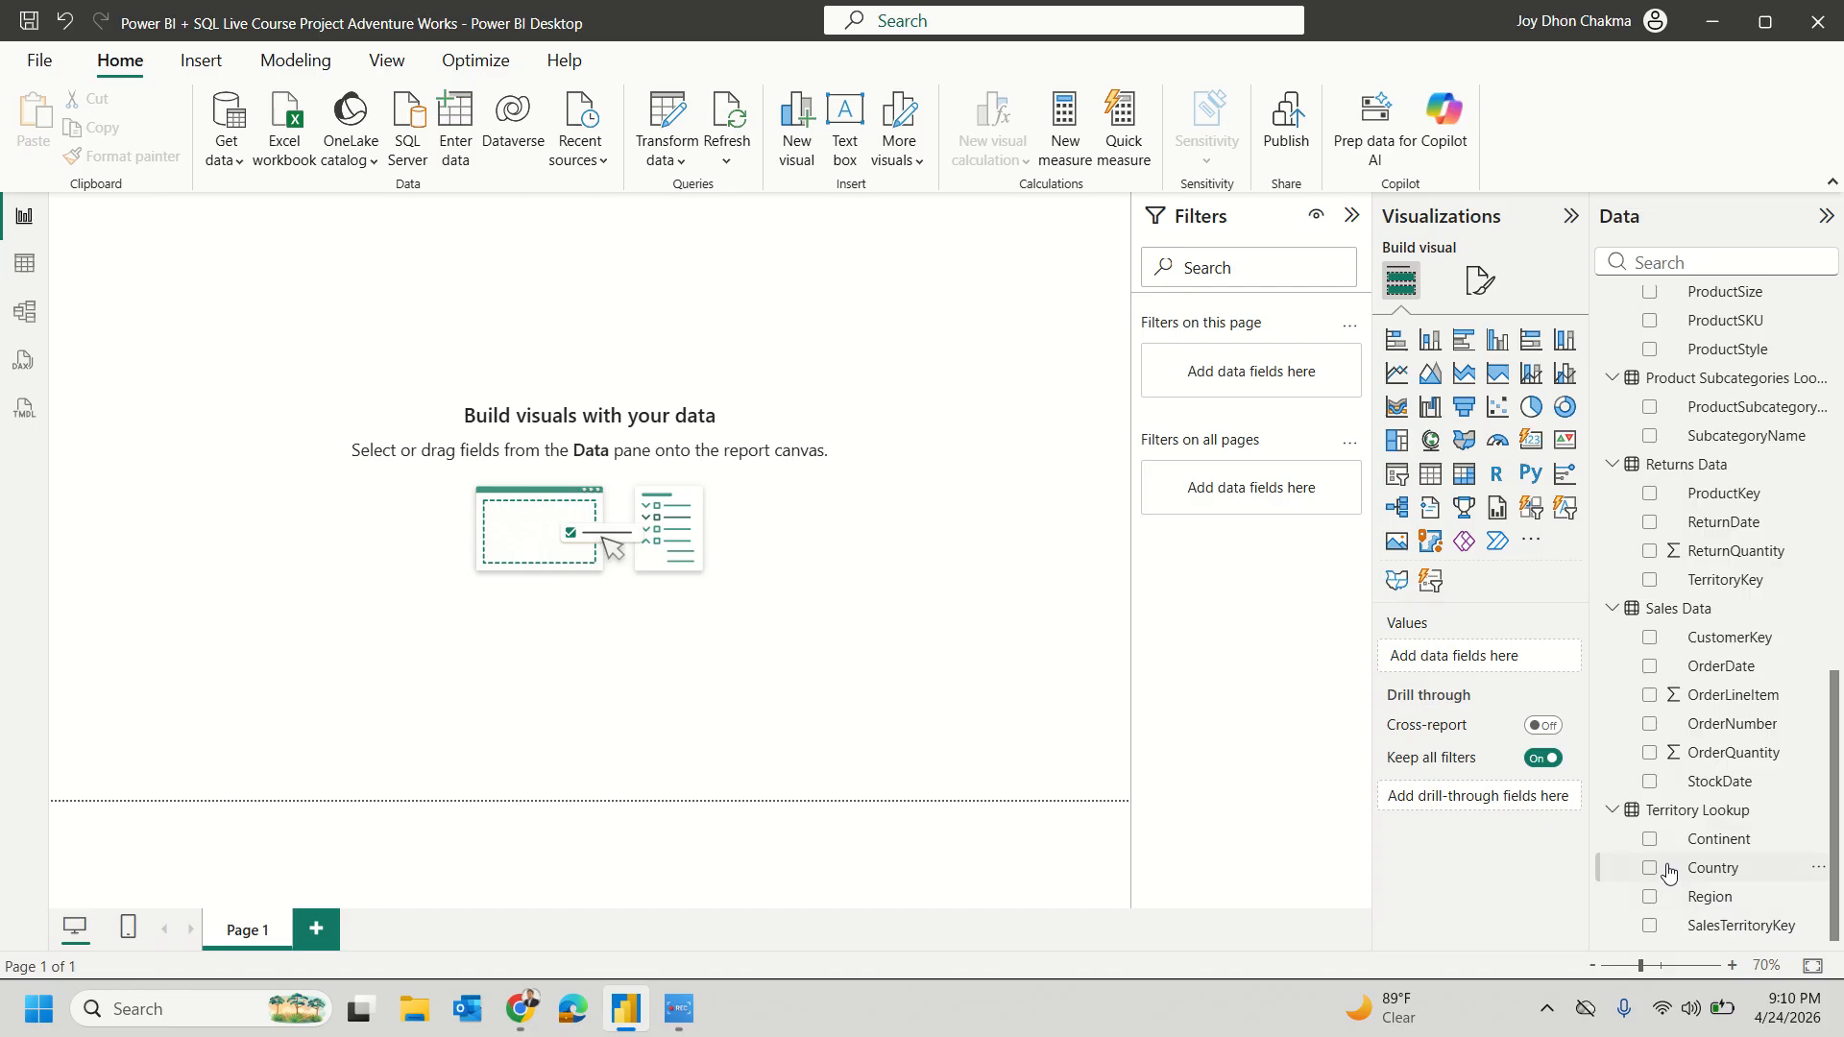
scroll(1677, 828, up, 5)
scroll(1679, 824, up, 8)
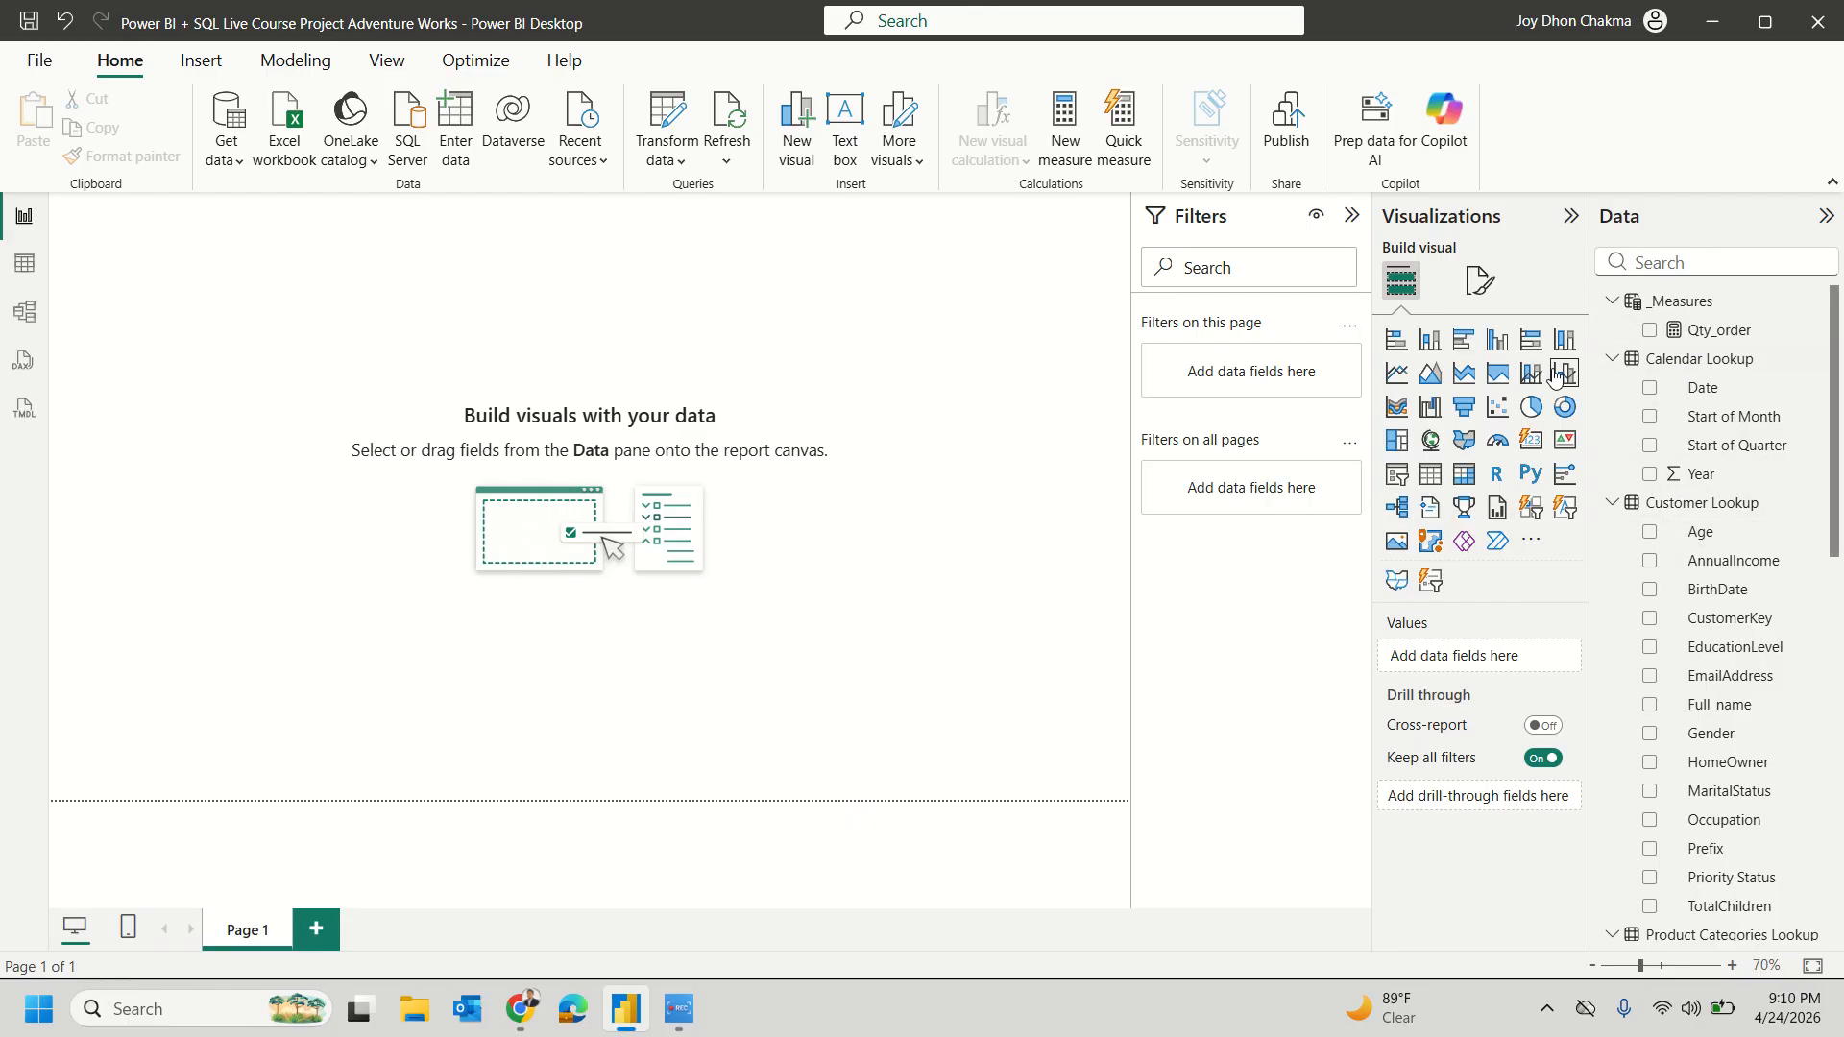
scroll(1669, 439, down, 1)
scroll(1669, 439, down, 10)
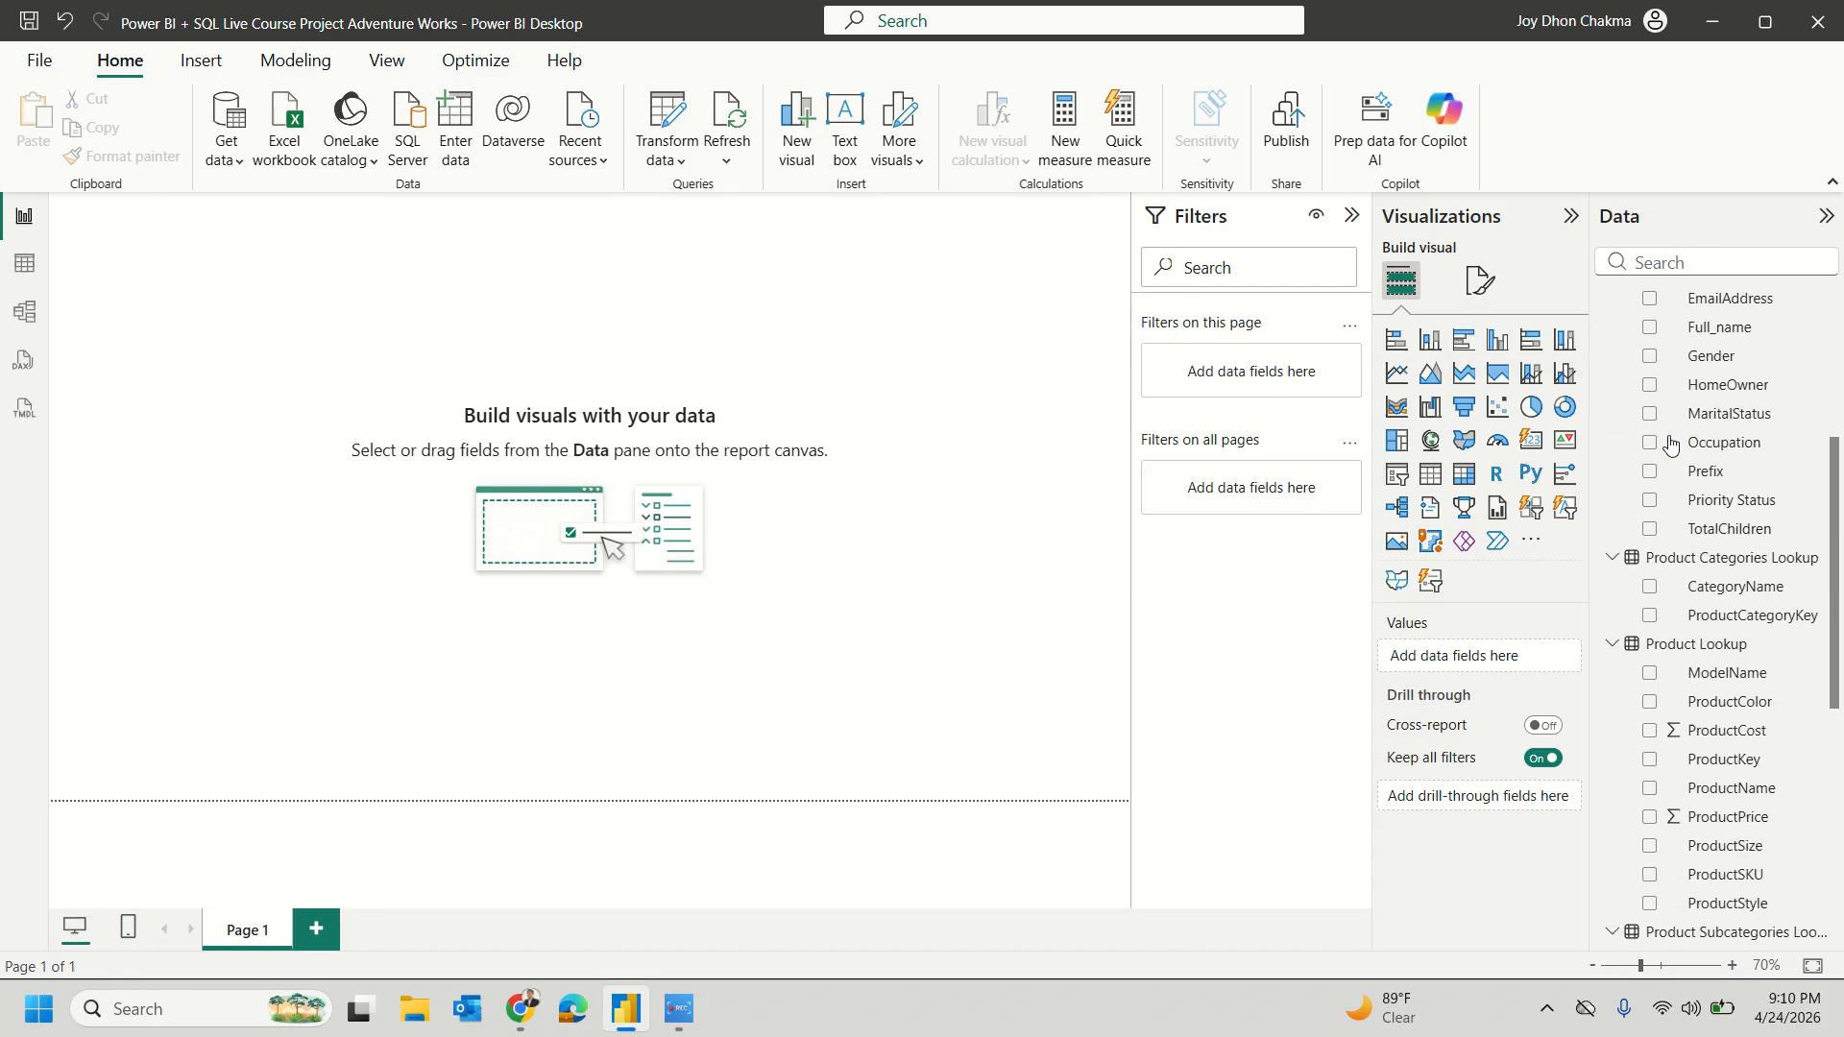
scroll(1674, 500, up, 10)
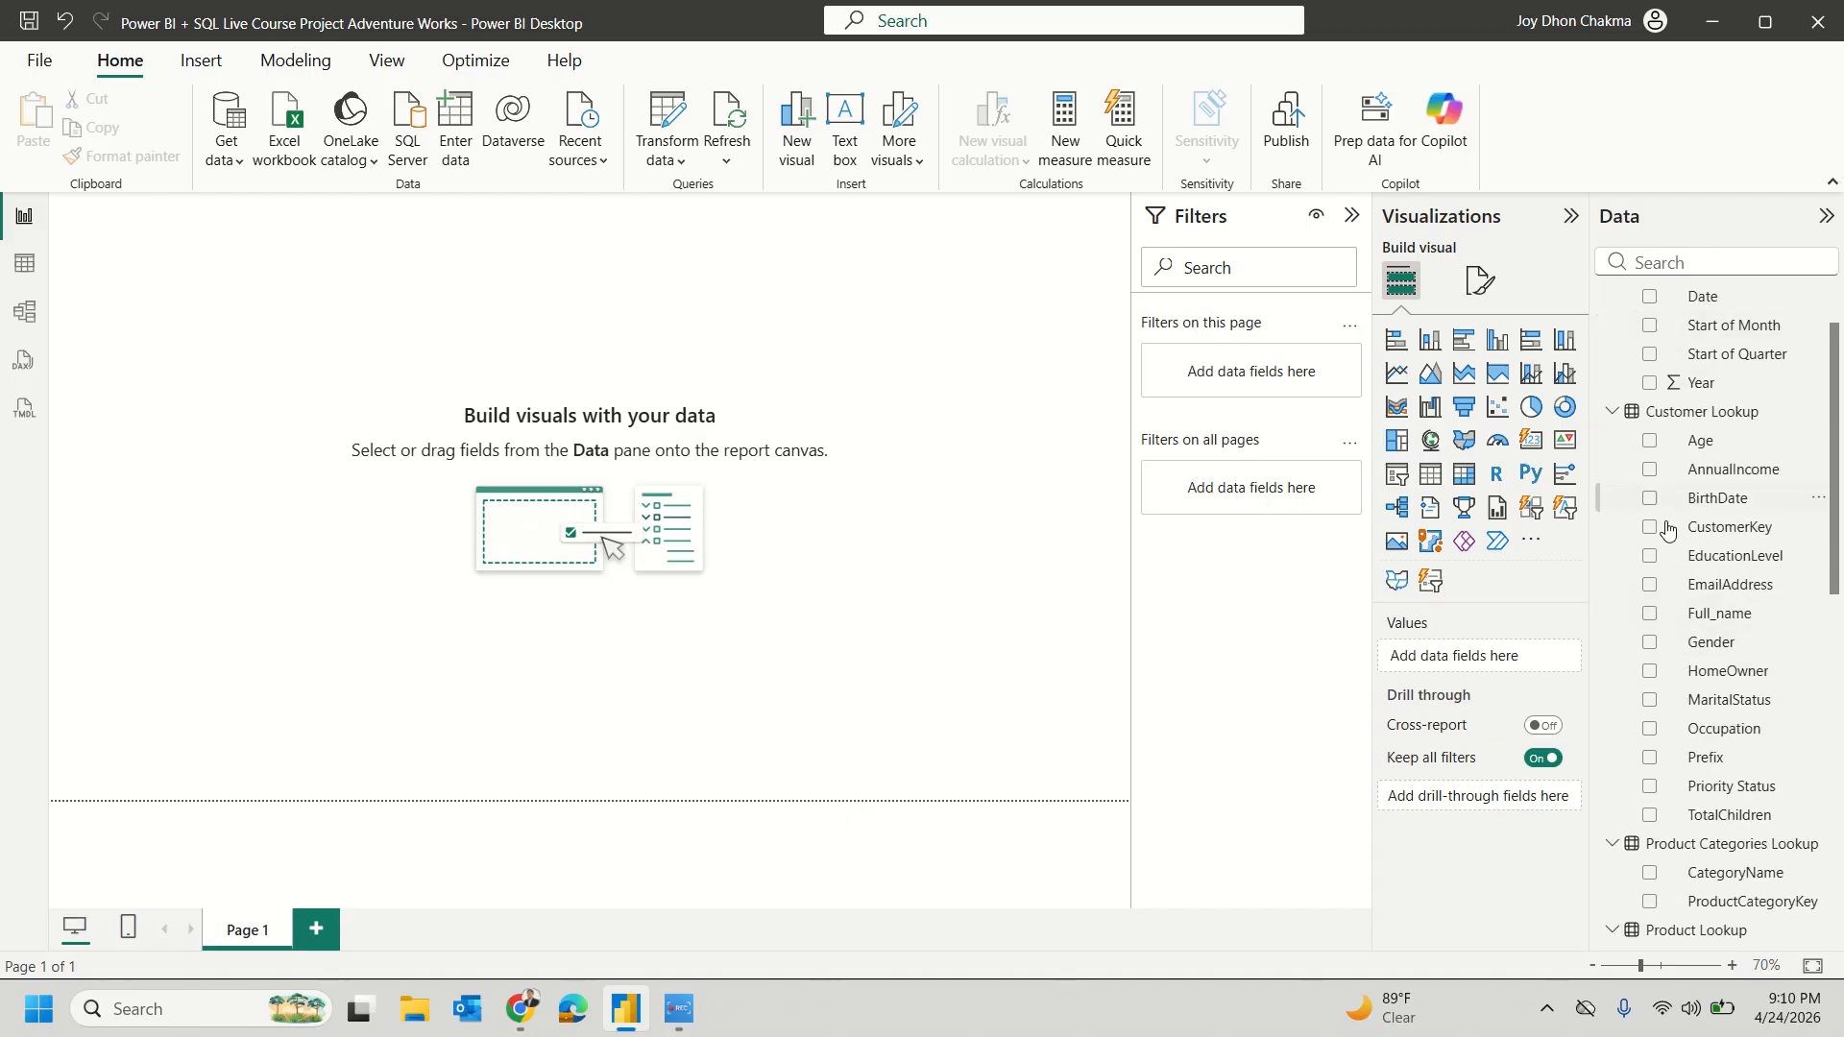
scroll(1680, 626, down, 3)
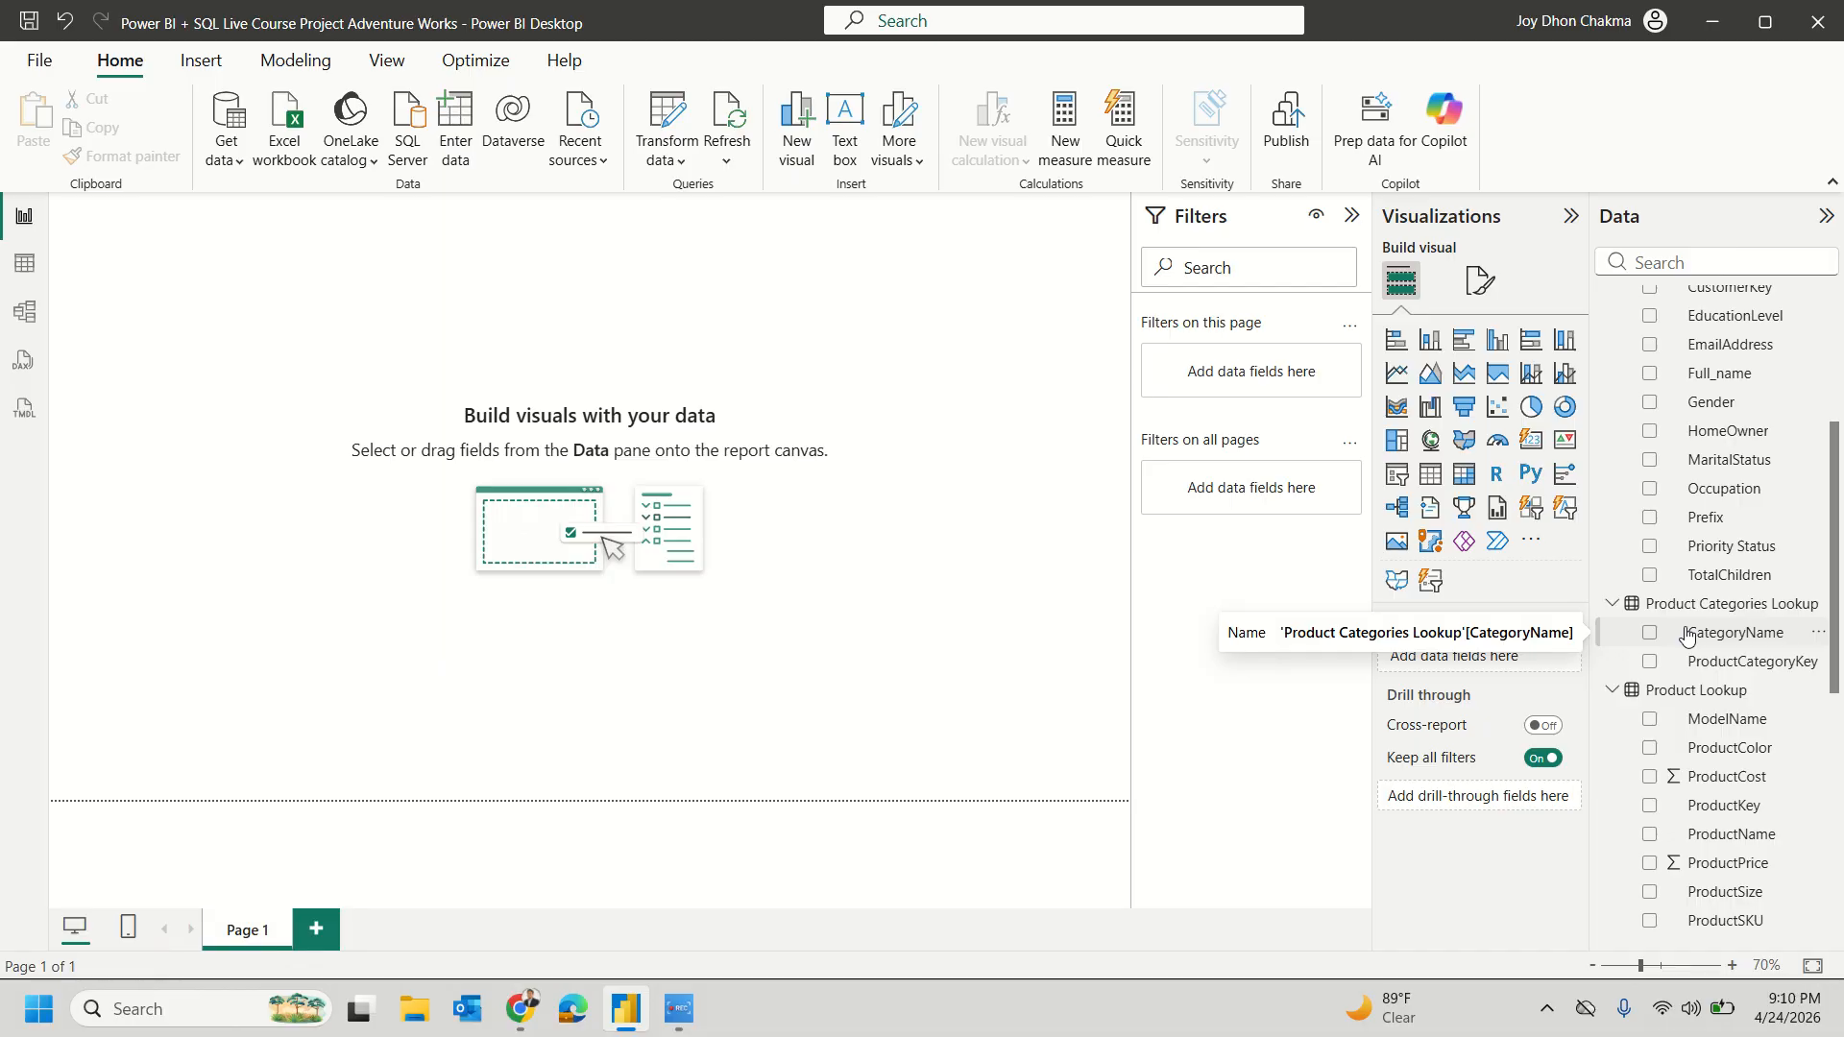
scroll(1687, 636, up, 4)
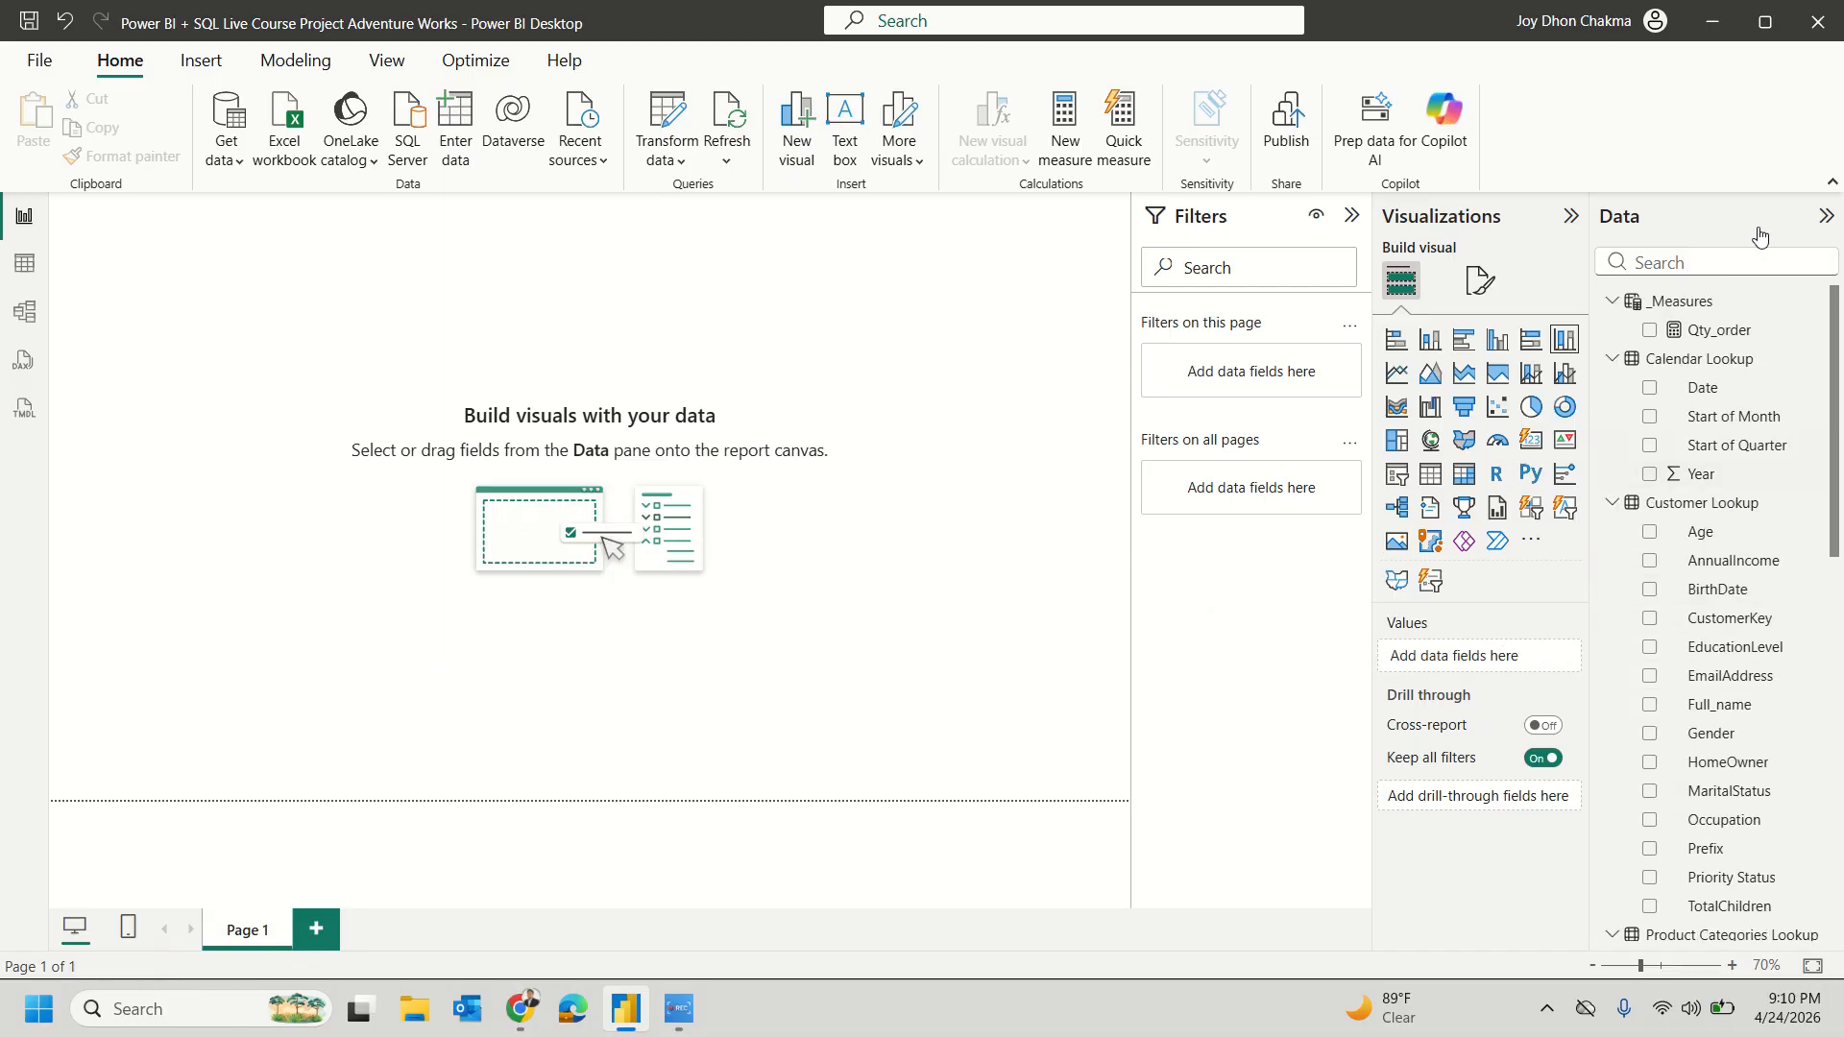
Step: Inspect the DAX formula of the Qty_order measure and look through the Sales Data fields it draws on
click(1717, 330)
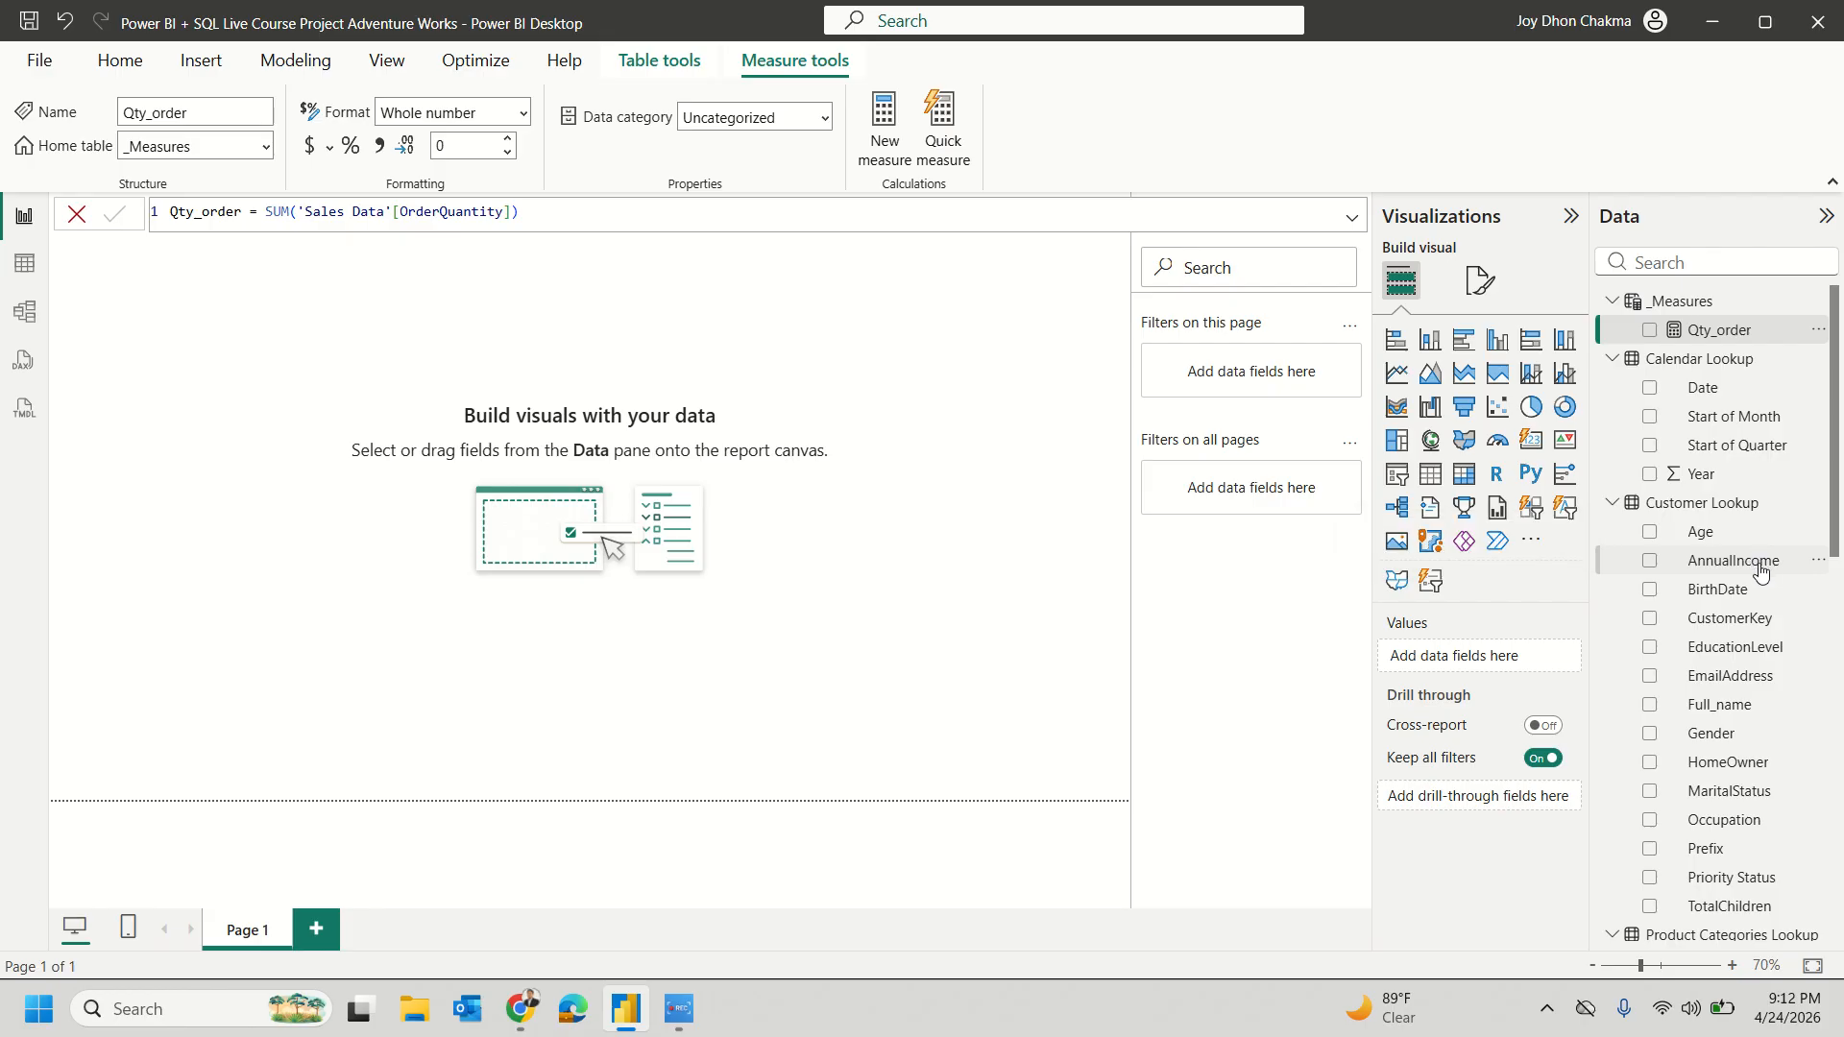
scroll(1759, 567, down, 4)
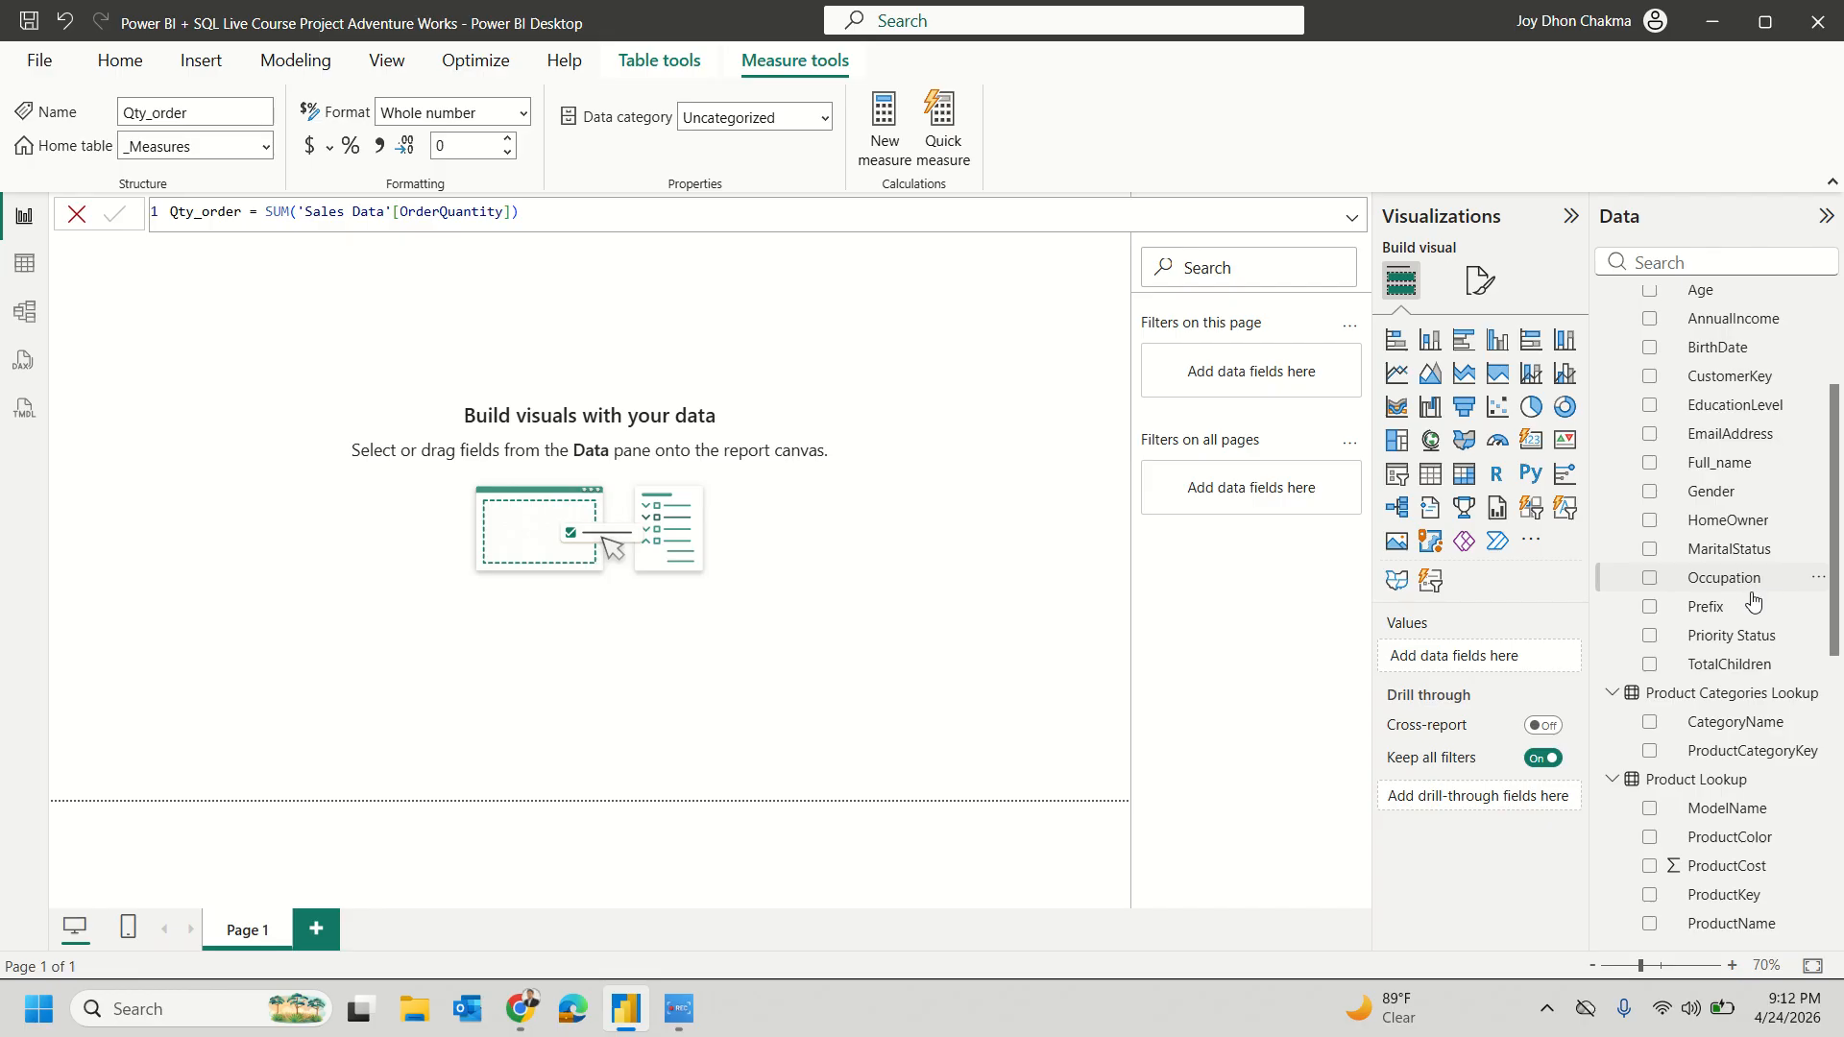
scroll(1749, 591, down, 5)
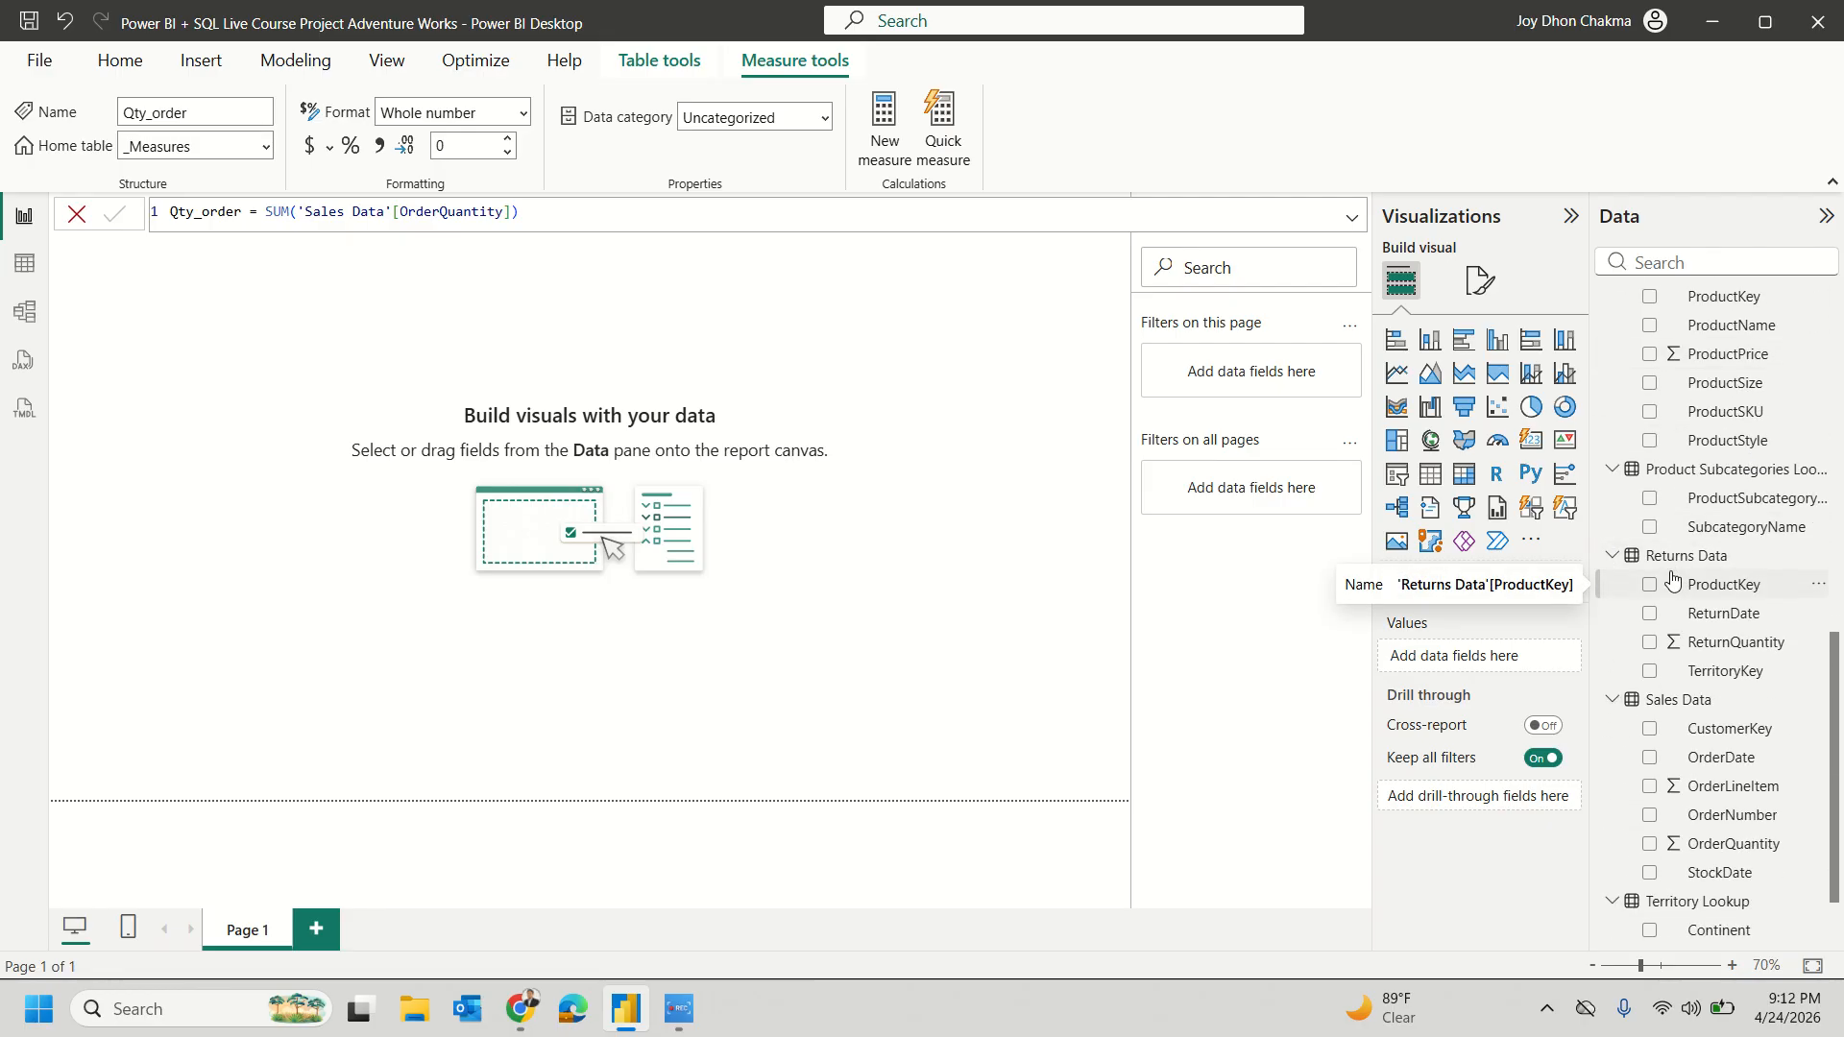
scroll(1676, 573, down, 1)
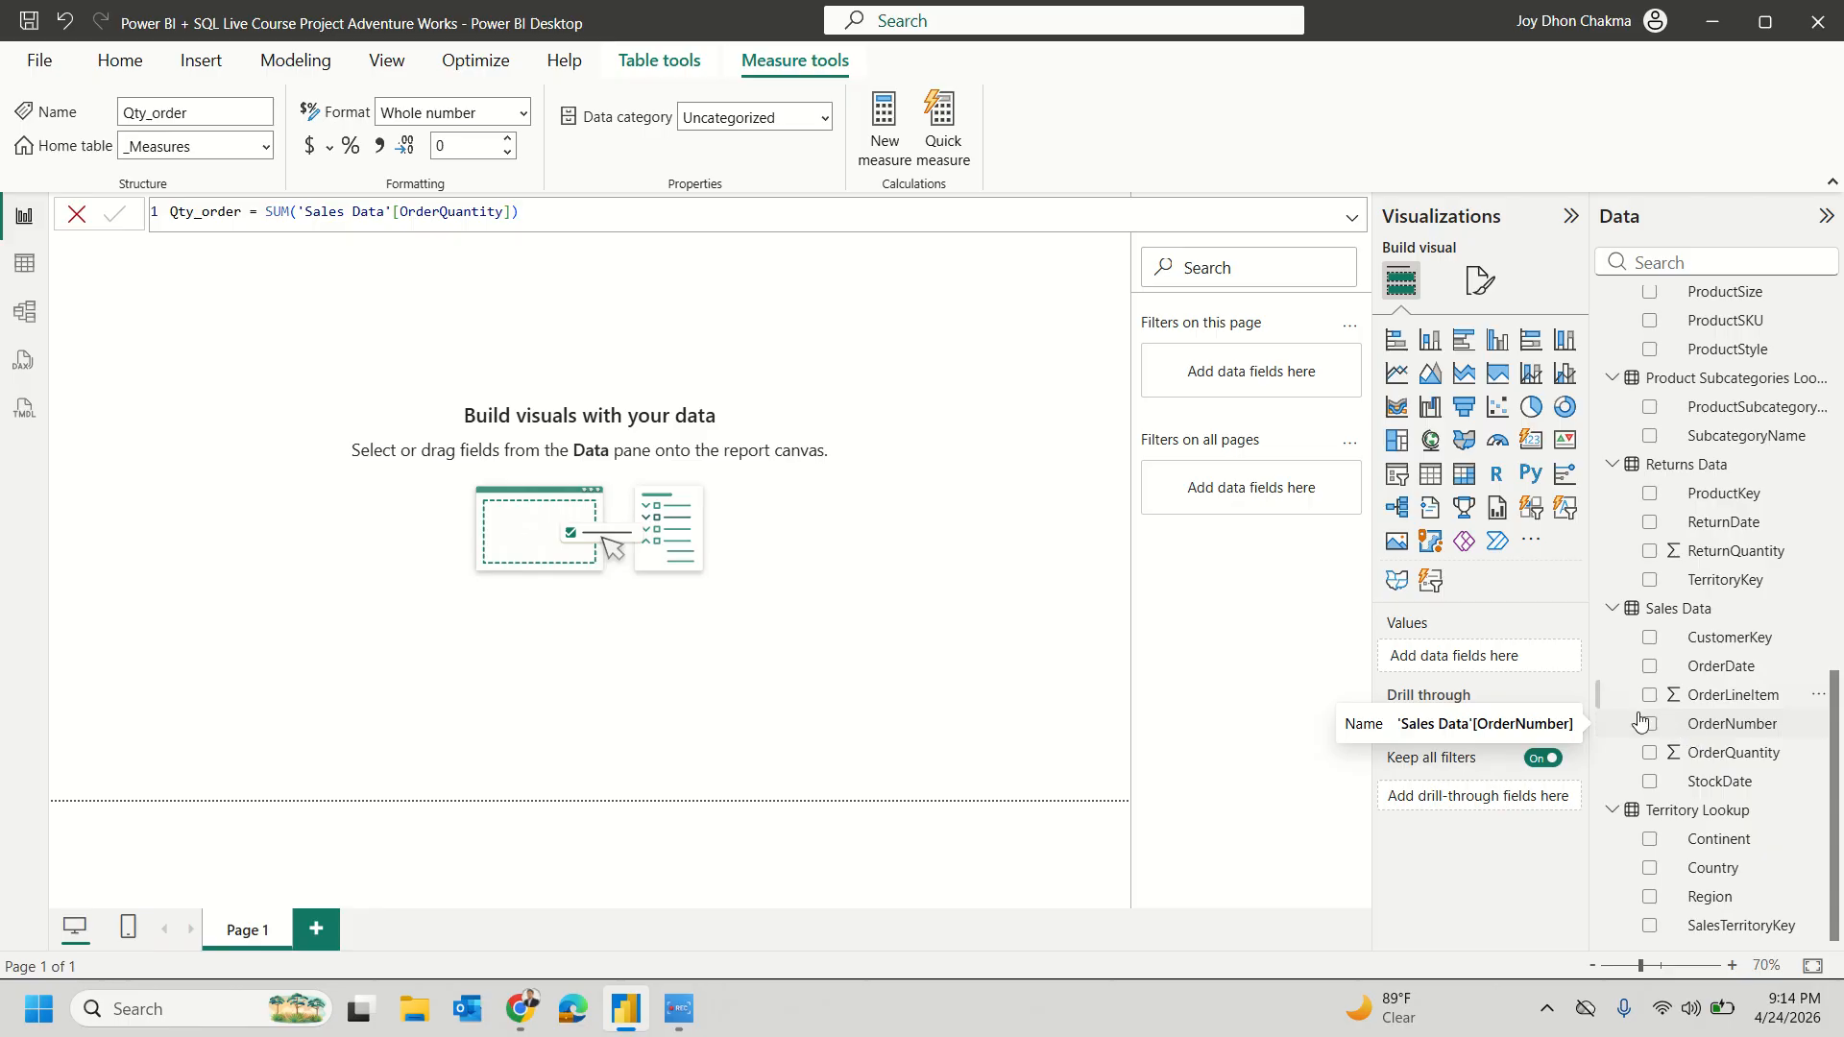
Step: Open Paint and handwrite the calculation "4 X 10 = 40" on the blank canvas
click(263, 1005)
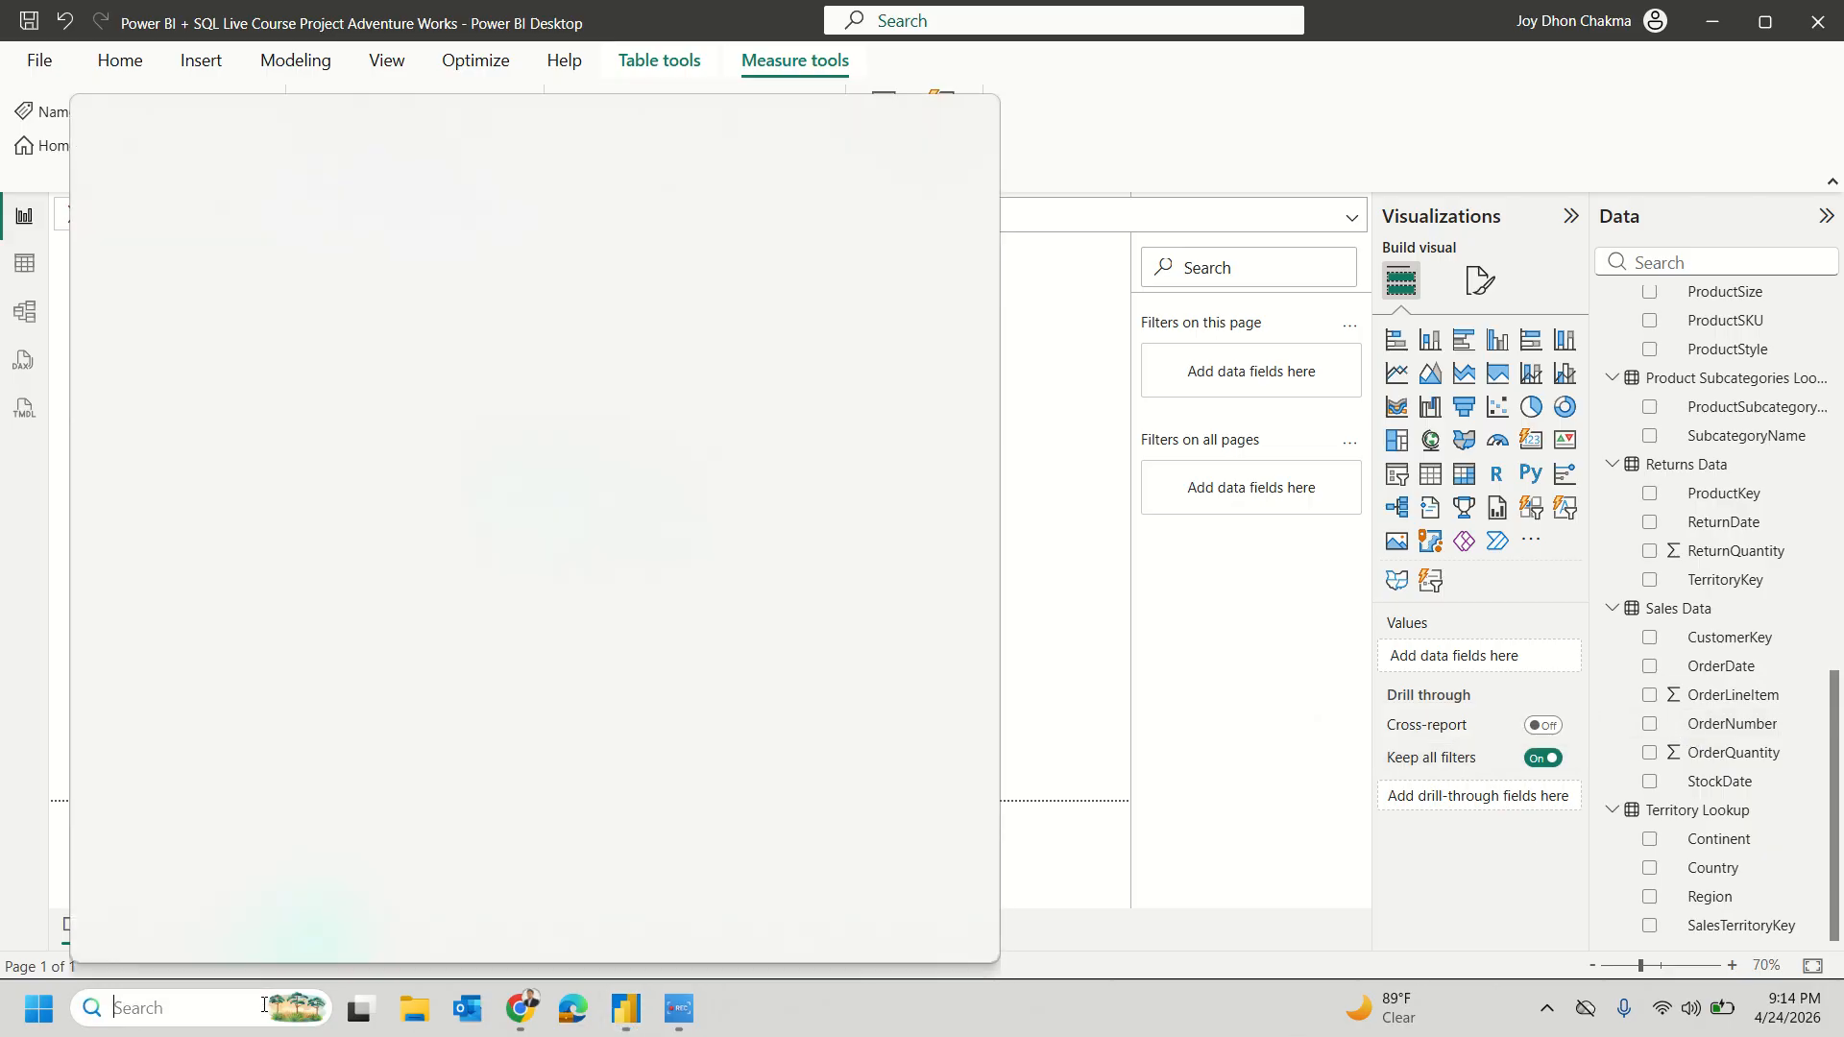
text(pa)
key(Return)
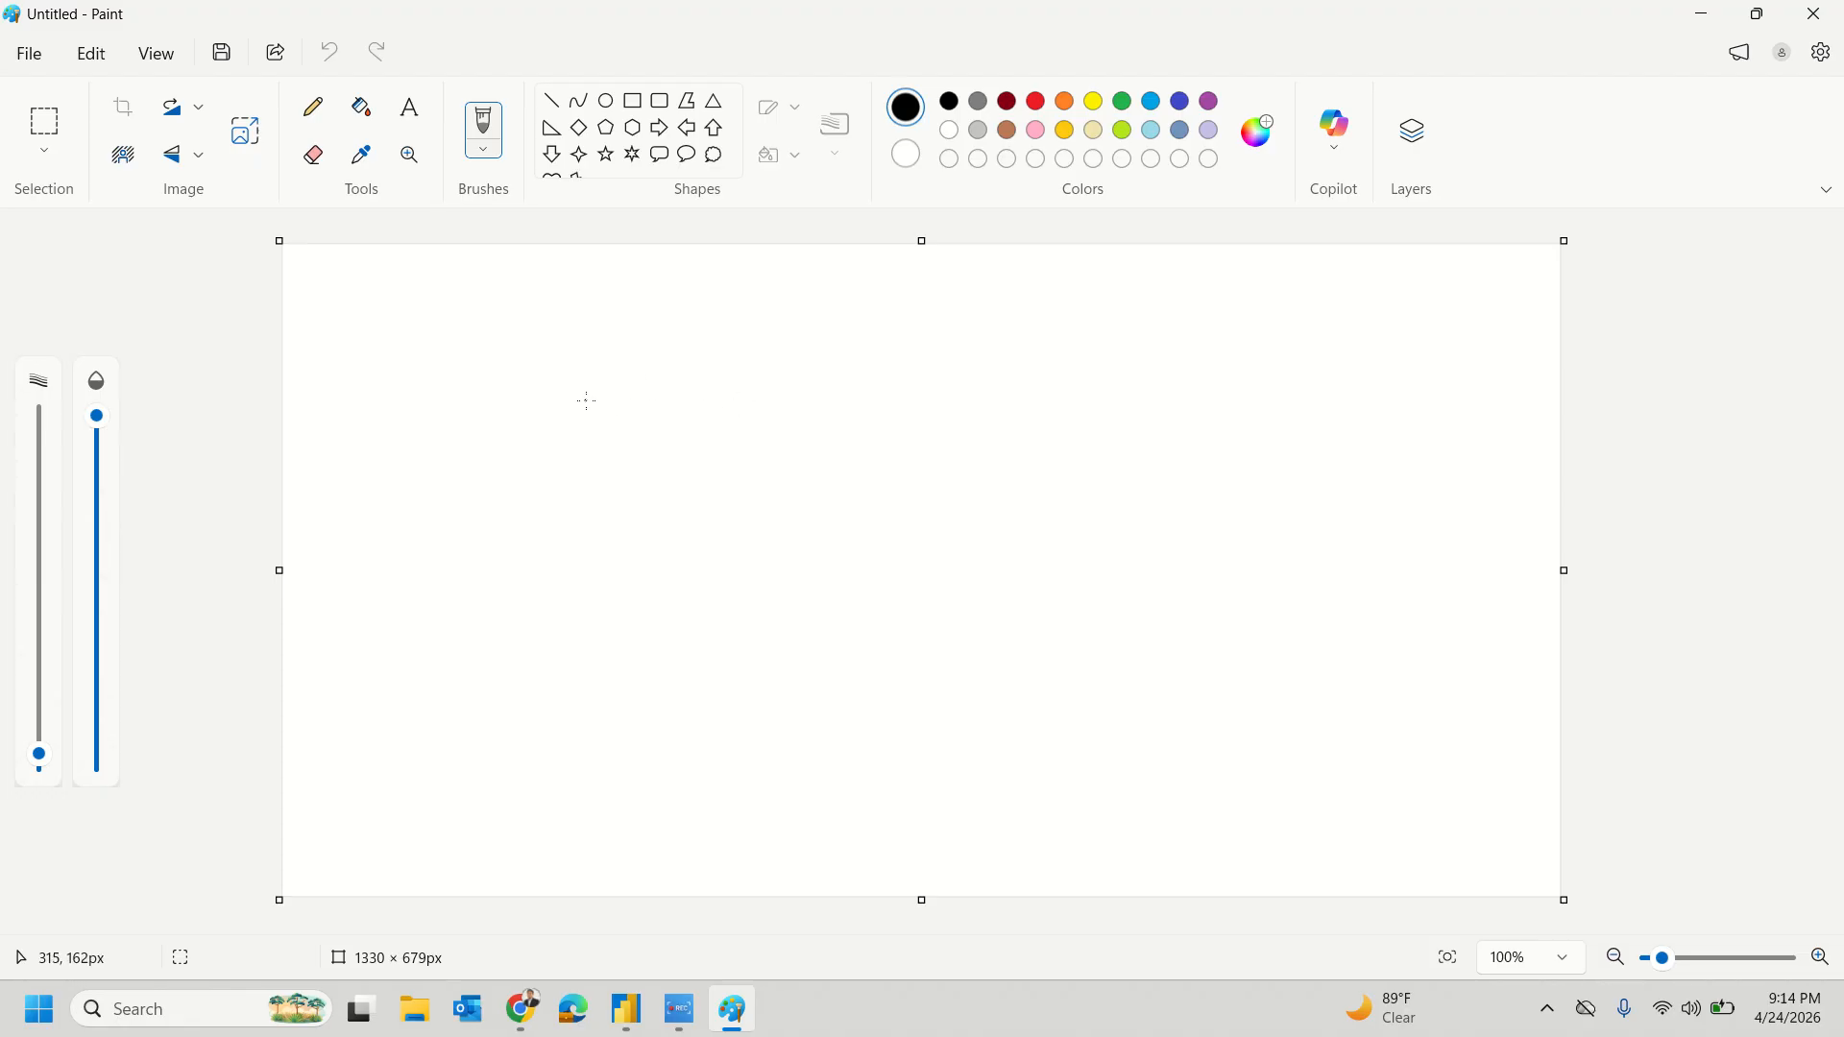
mouse_move(585, 398)
mouse_down()
mouse_move(585, 453)
mouse_move(568, 423)
mouse_move(688, 451)
mouse_move(668, 418)
mouse_move(641, 465)
mouse_up()
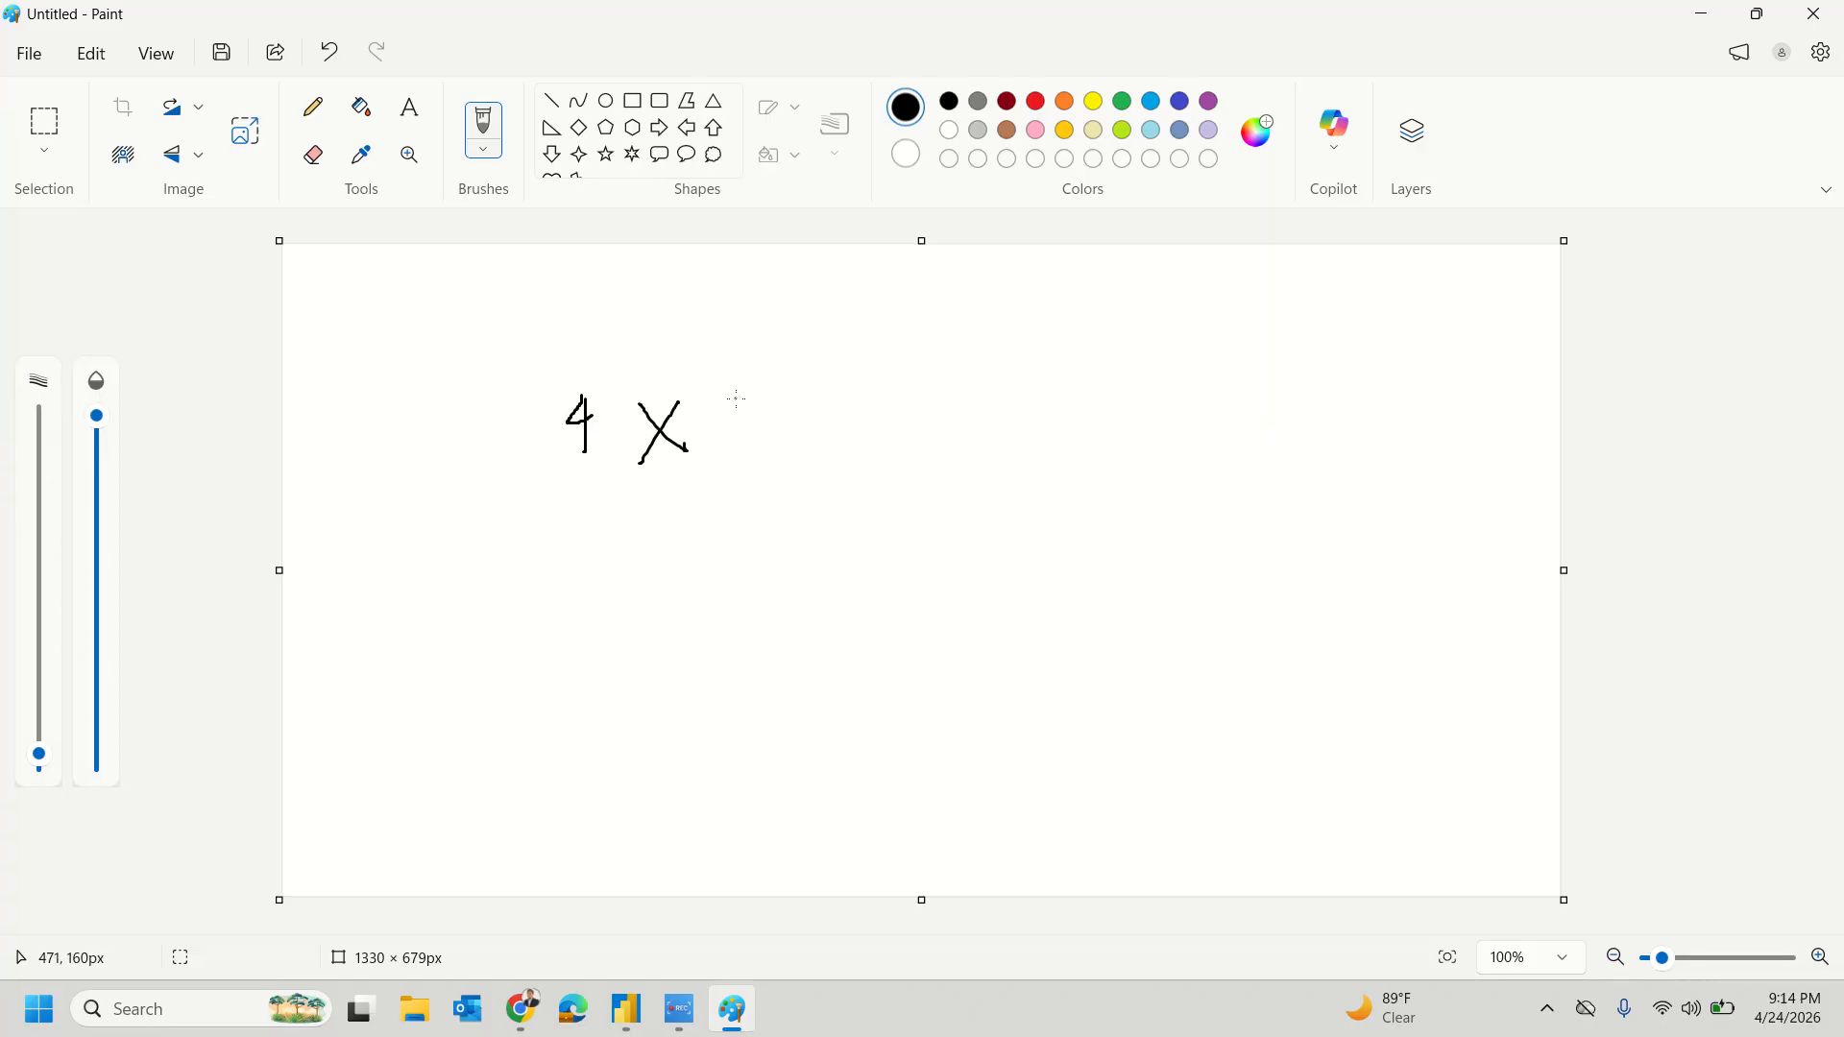
mouse_move(734, 396)
mouse_down()
mouse_move(734, 437)
mouse_move(761, 434)
mouse_move(774, 390)
mouse_move(758, 400)
mouse_move(869, 406)
mouse_move(908, 440)
mouse_move(895, 408)
mouse_move(940, 429)
mouse_move(933, 386)
mouse_up()
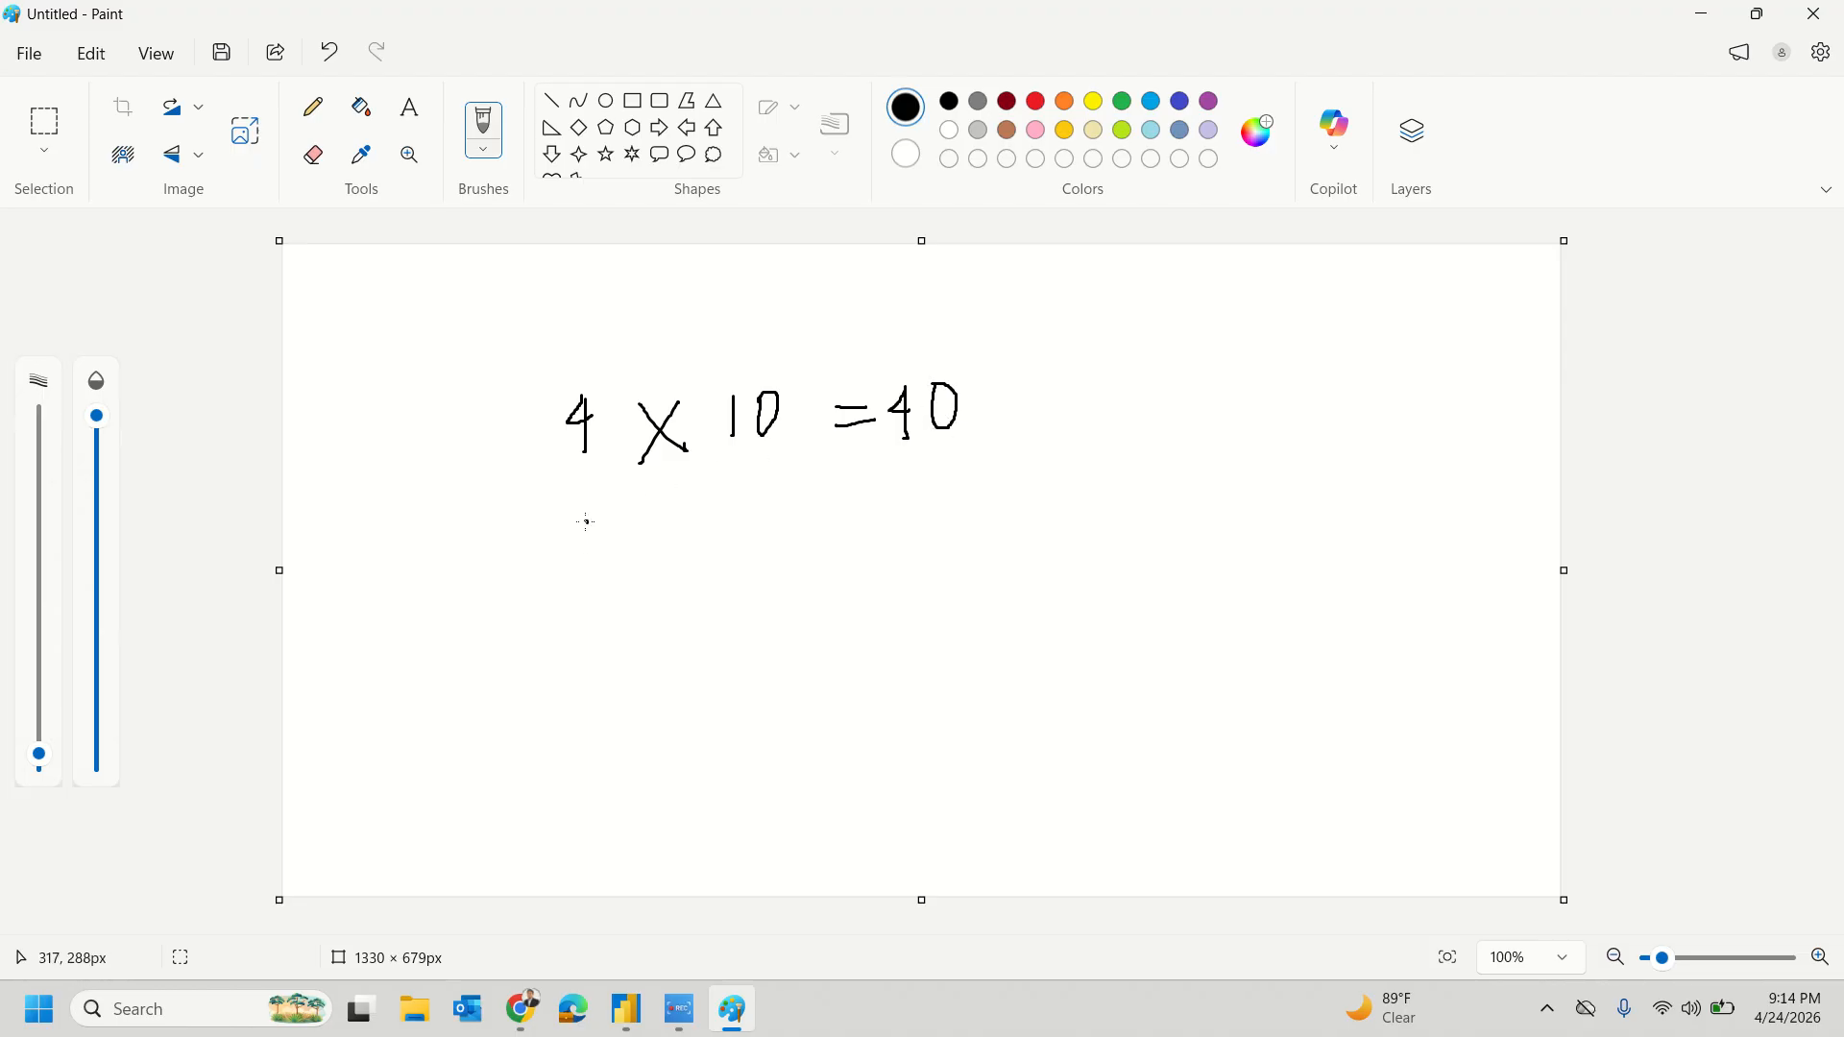
Step: Handwrite "5 X 10 = 50" under the first calculation, draw a sum line, and write and circle the total 90
drag(587, 523, 566, 601)
mouse_move(654, 523)
mouse_down()
mouse_move(705, 559)
mouse_move(649, 596)
mouse_up()
mouse_move(749, 516)
mouse_down()
mouse_move(748, 572)
mouse_move(787, 557)
mouse_move(803, 516)
mouse_move(919, 526)
mouse_move(920, 550)
mouse_move(937, 512)
mouse_move(963, 538)
mouse_move(936, 573)
mouse_up()
mouse_move(989, 517)
mouse_down()
mouse_move(987, 539)
mouse_move(1016, 515)
mouse_move(984, 512)
mouse_up()
mouse_move(810, 643)
mouse_down()
mouse_move(1079, 630)
mouse_move(1001, 664)
mouse_move(1025, 684)
mouse_move(1000, 718)
mouse_up()
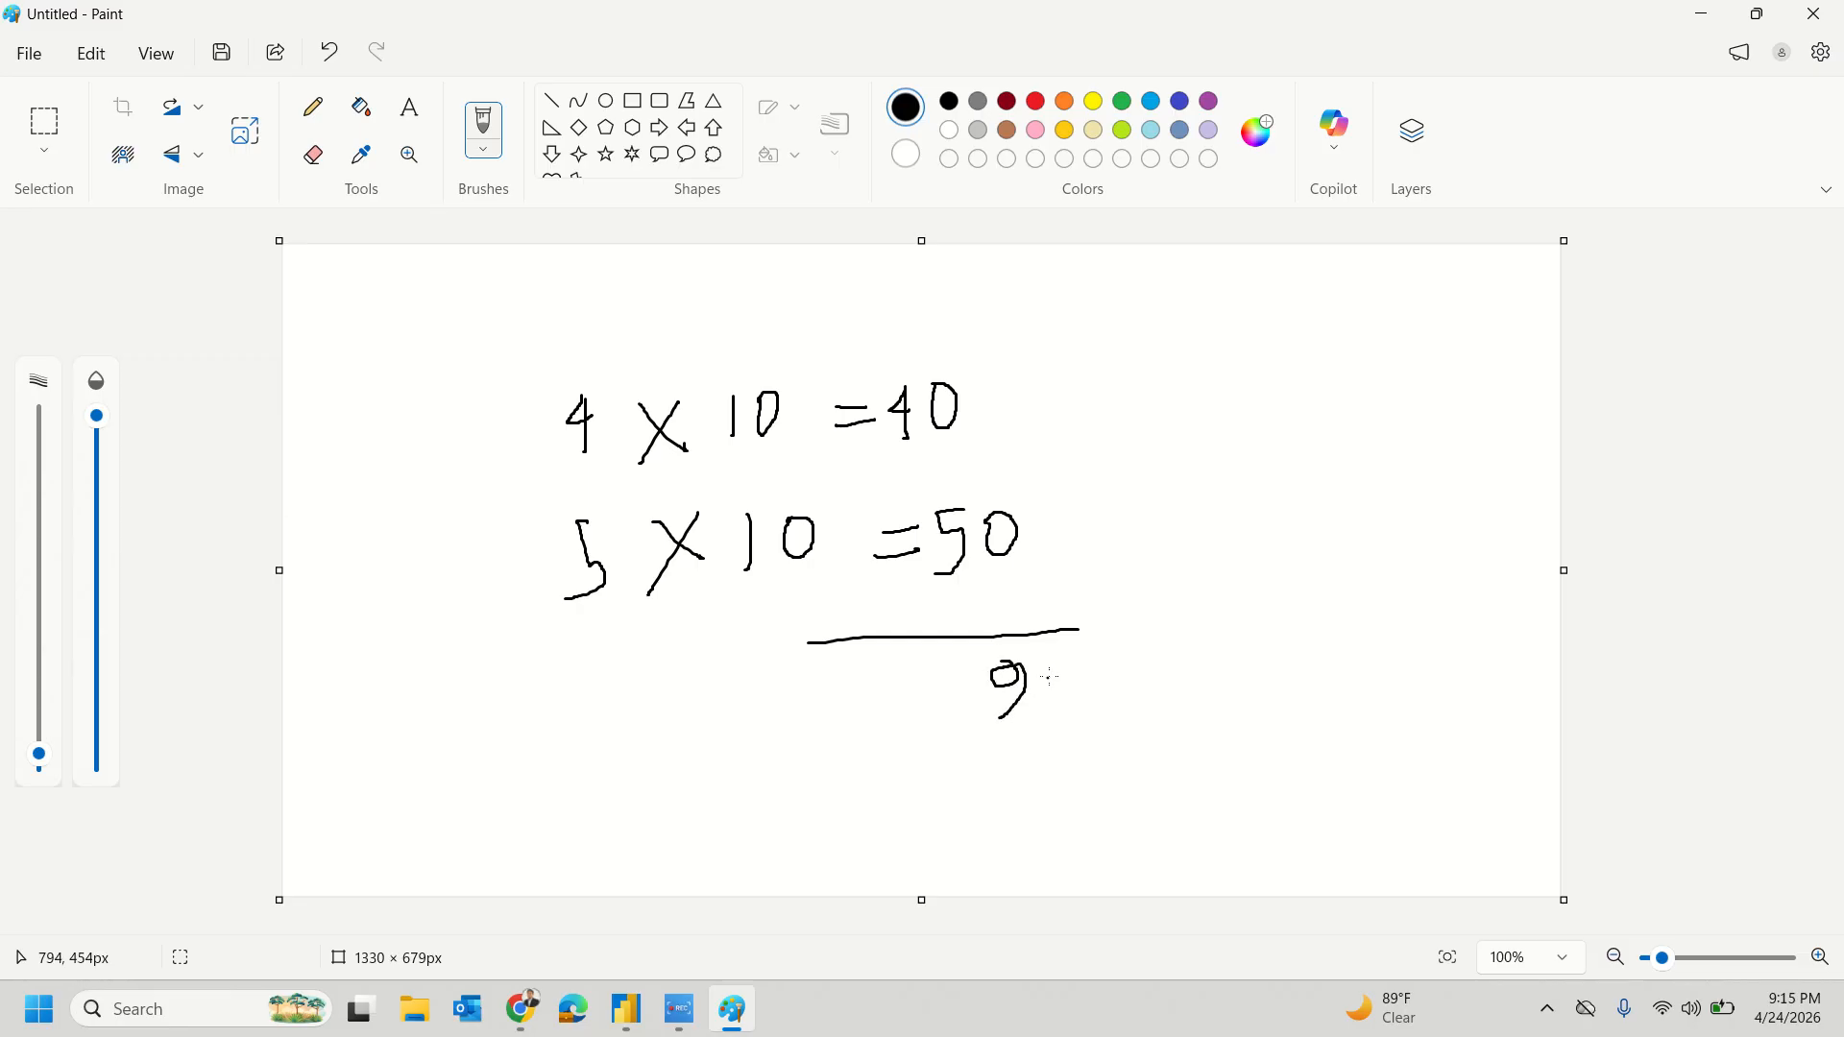
mouse_move(1047, 660)
mouse_down()
mouse_move(1042, 683)
mouse_move(1063, 667)
mouse_move(1041, 659)
mouse_up()
mouse_move(1033, 636)
mouse_down()
mouse_move(999, 642)
mouse_move(965, 722)
mouse_move(1090, 688)
mouse_move(1002, 629)
mouse_move(981, 649)
mouse_up()
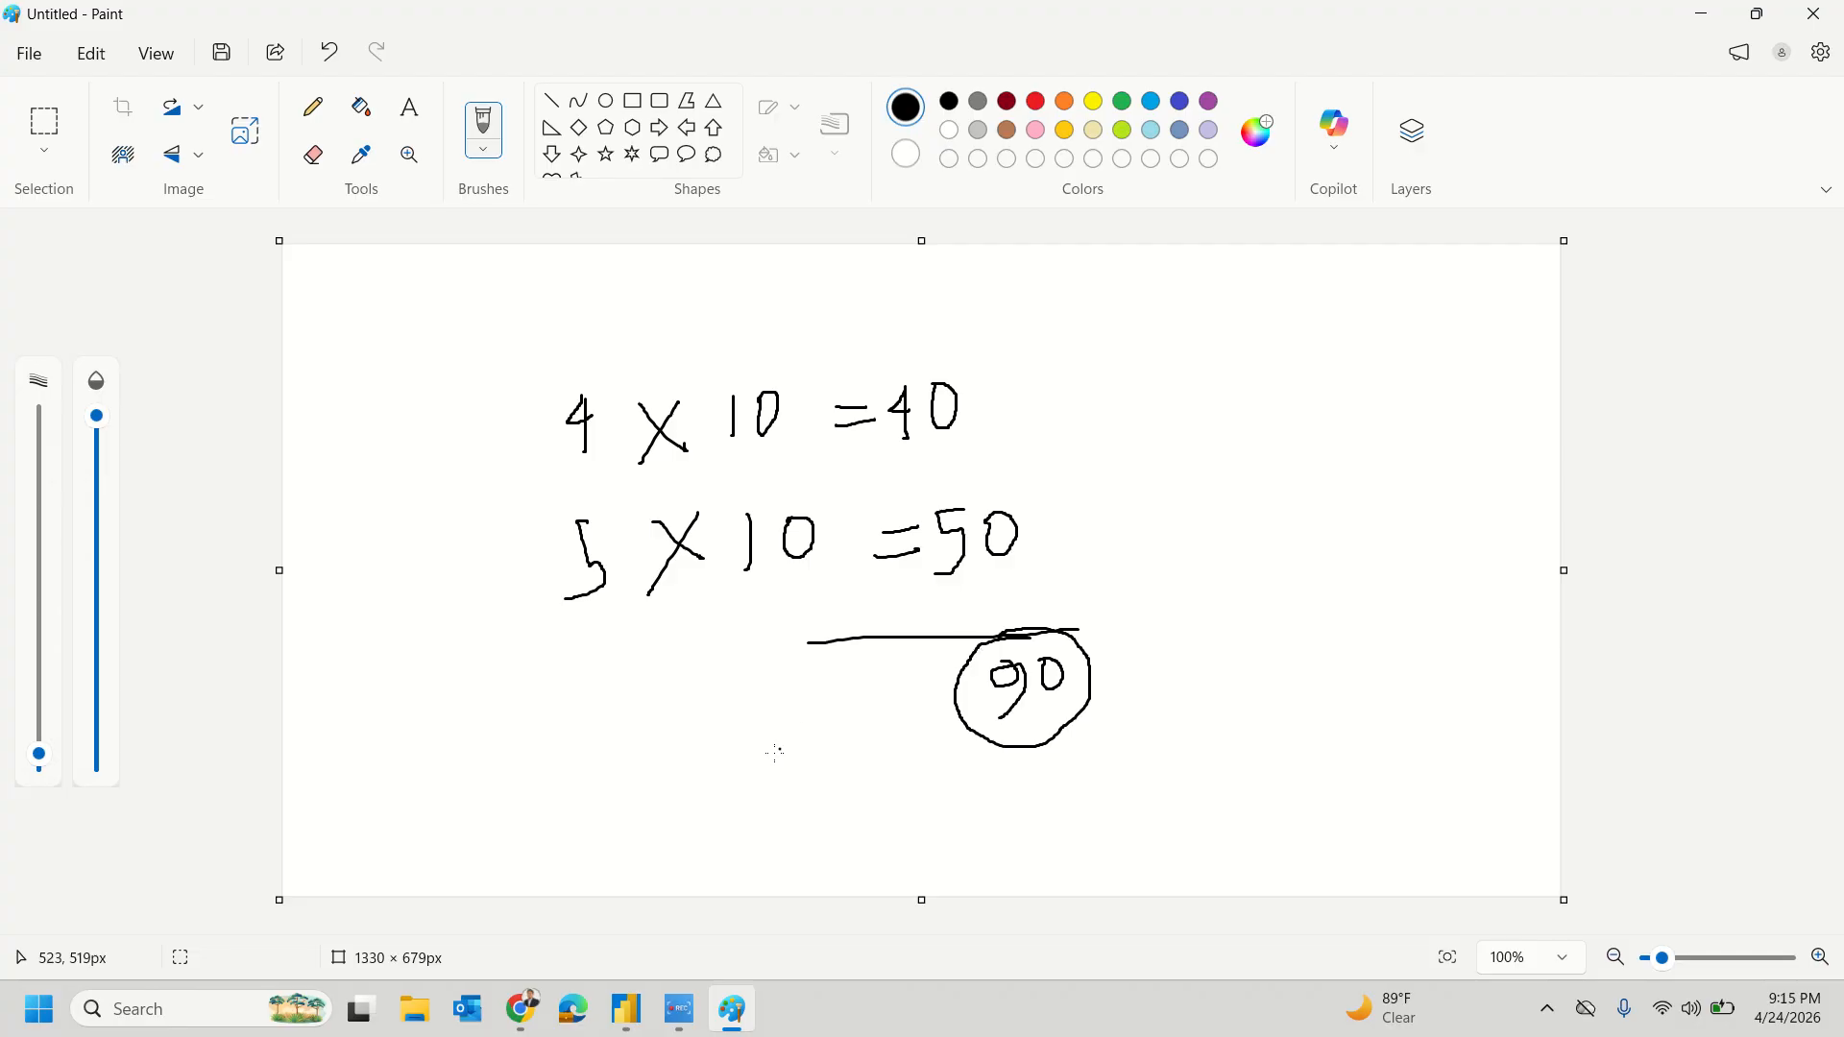
Step: Bracket the two factor columns, circle the results 40 and 50, box both multiplications, and number the columns 1 and 2
mouse_move(677, 255)
mouse_down()
mouse_move(634, 727)
mouse_move(284, 737)
mouse_up()
drag(677, 280, 446, 306)
mouse_move(846, 281)
mouse_down()
mouse_move(735, 298)
mouse_move(713, 497)
mouse_move(721, 716)
mouse_move(805, 715)
mouse_up()
mouse_move(911, 287)
mouse_down()
mouse_move(834, 499)
mouse_move(983, 604)
mouse_move(1022, 315)
mouse_move(870, 301)
mouse_up()
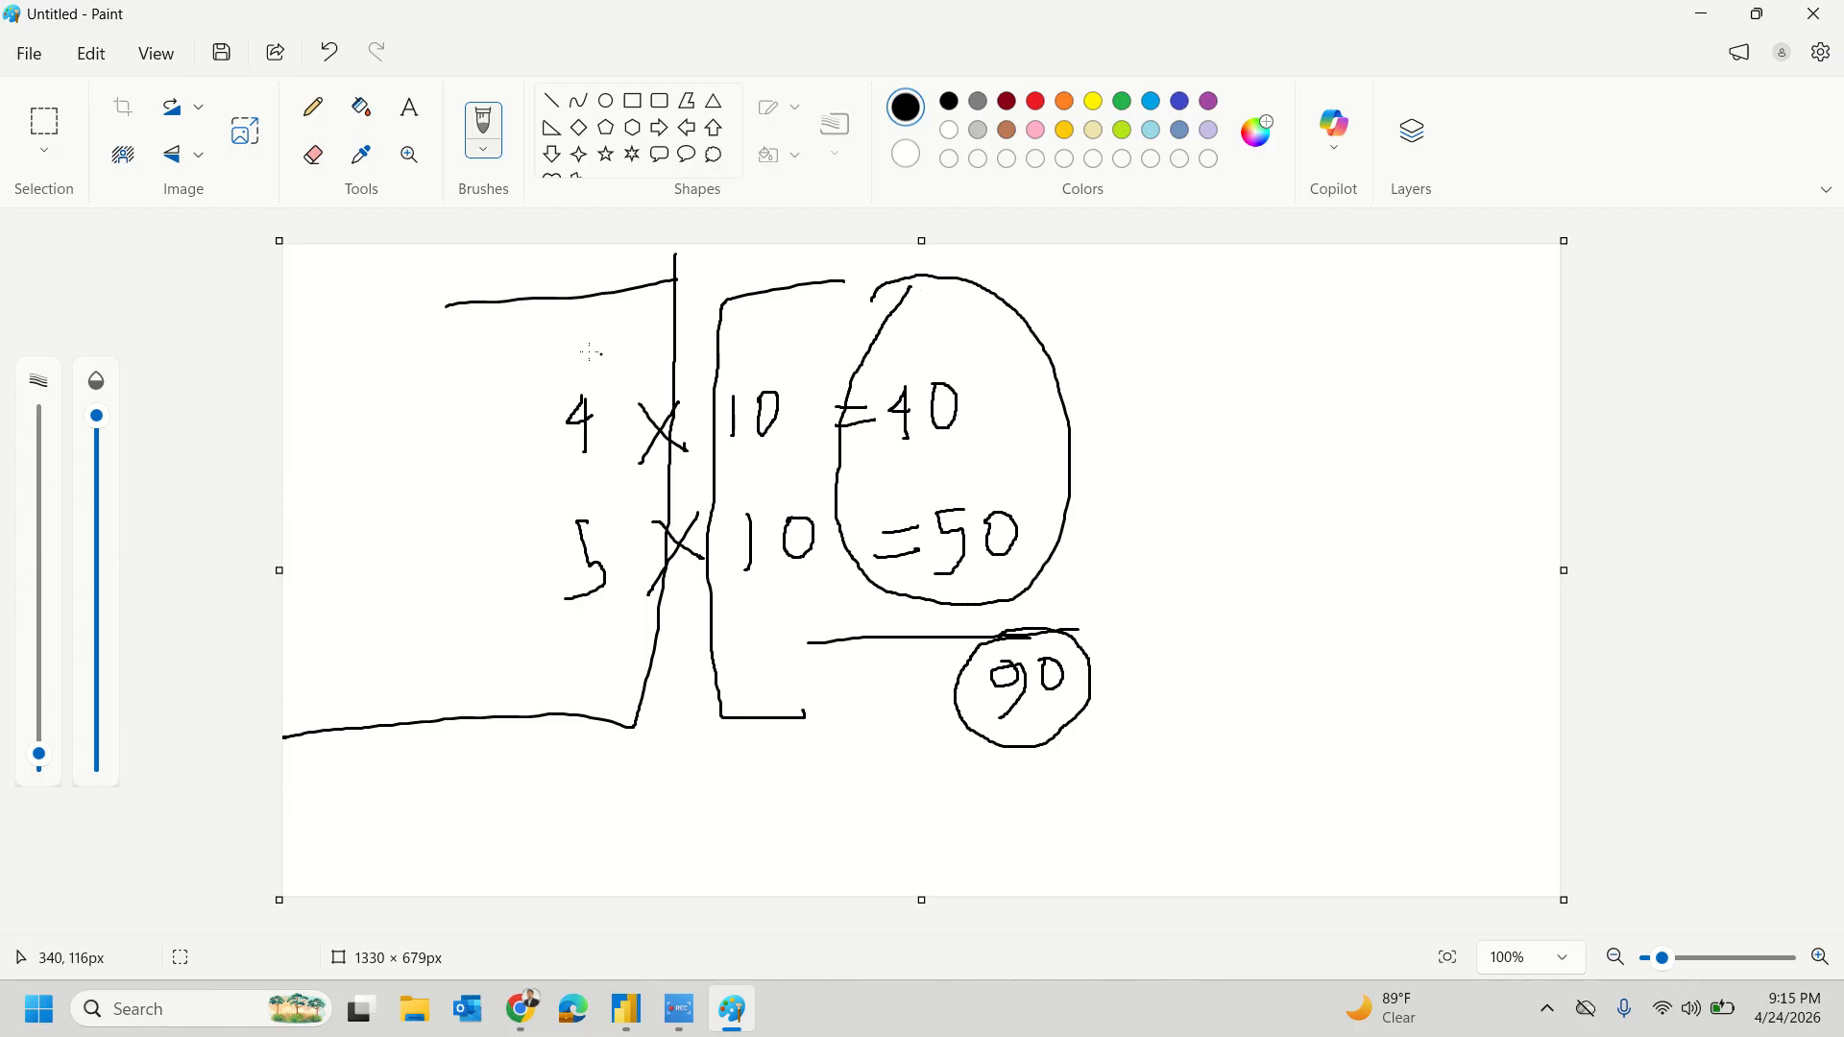
mouse_move(575, 336)
mouse_down()
mouse_move(788, 341)
mouse_move(824, 565)
mouse_move(564, 632)
mouse_move(516, 346)
mouse_move(609, 342)
mouse_up()
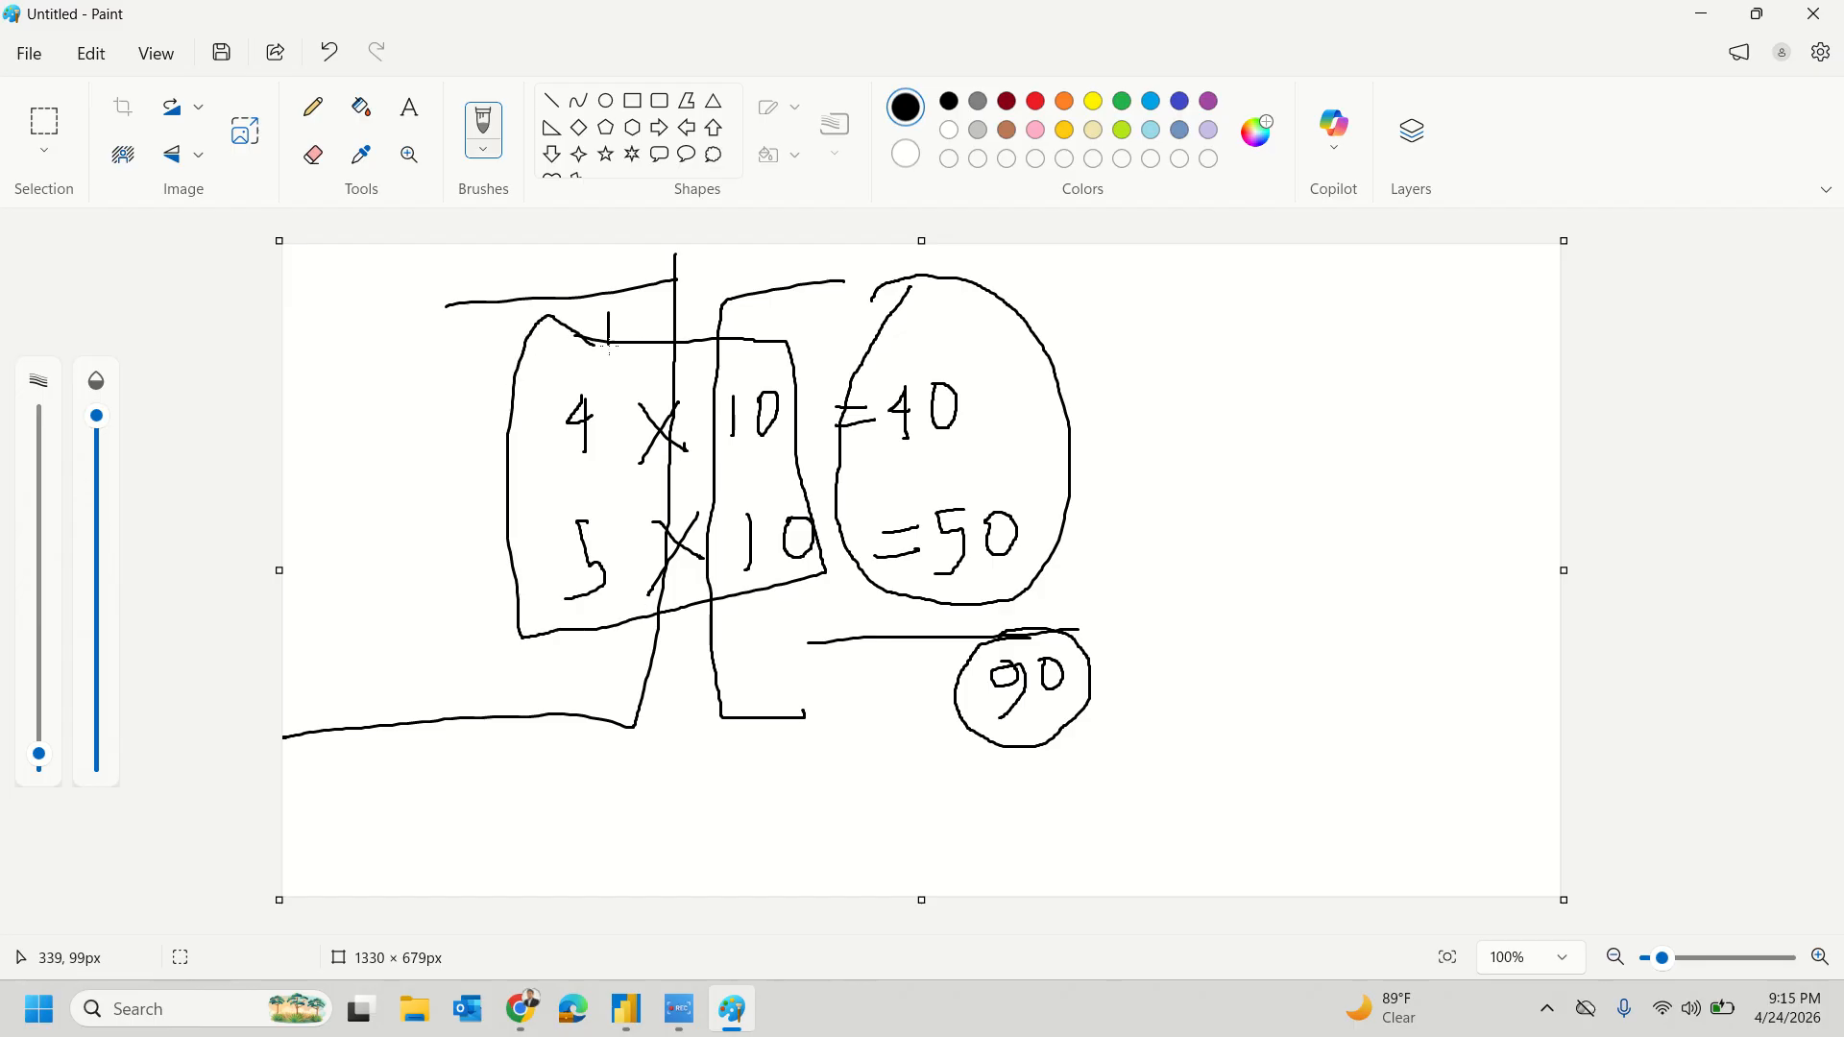
drag(761, 309, 843, 301)
Step: Switch to Power BI and locate ProductPrice in Product Lookup and OrderQuantity in Sales Data
click(1701, 15)
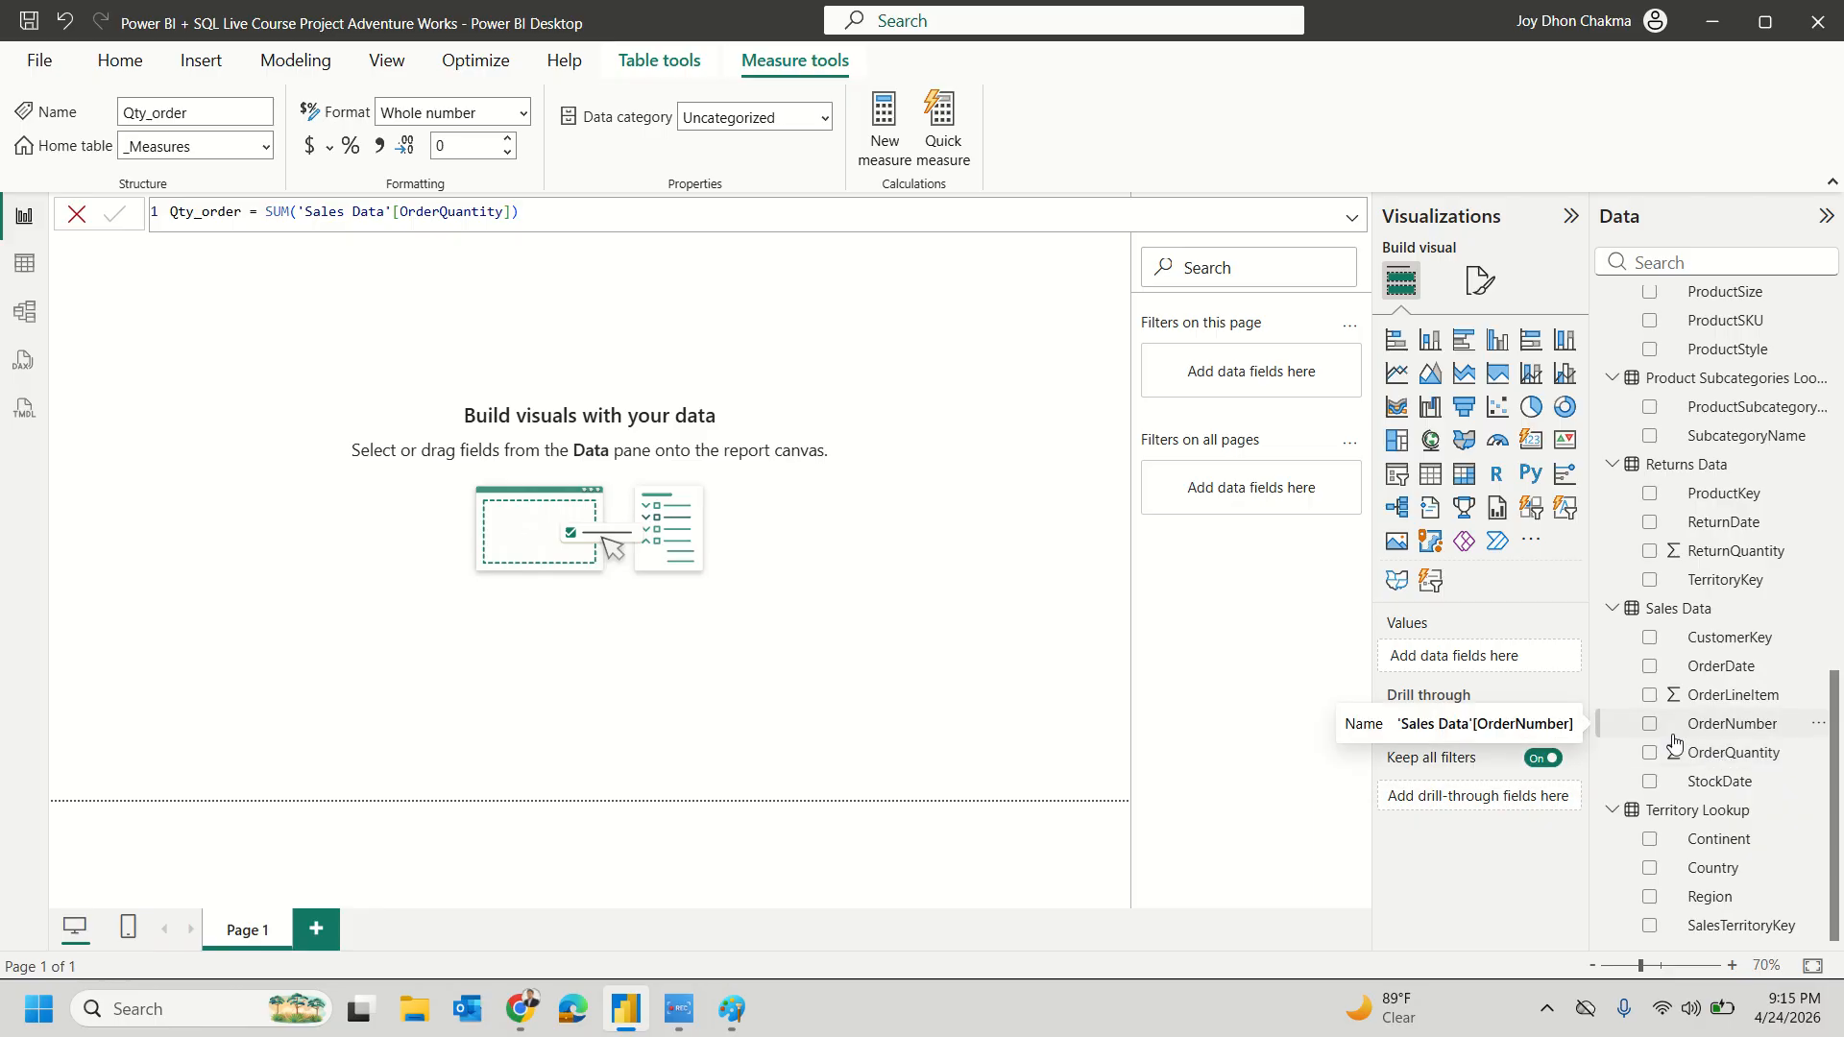
scroll(1708, 771, up, 2)
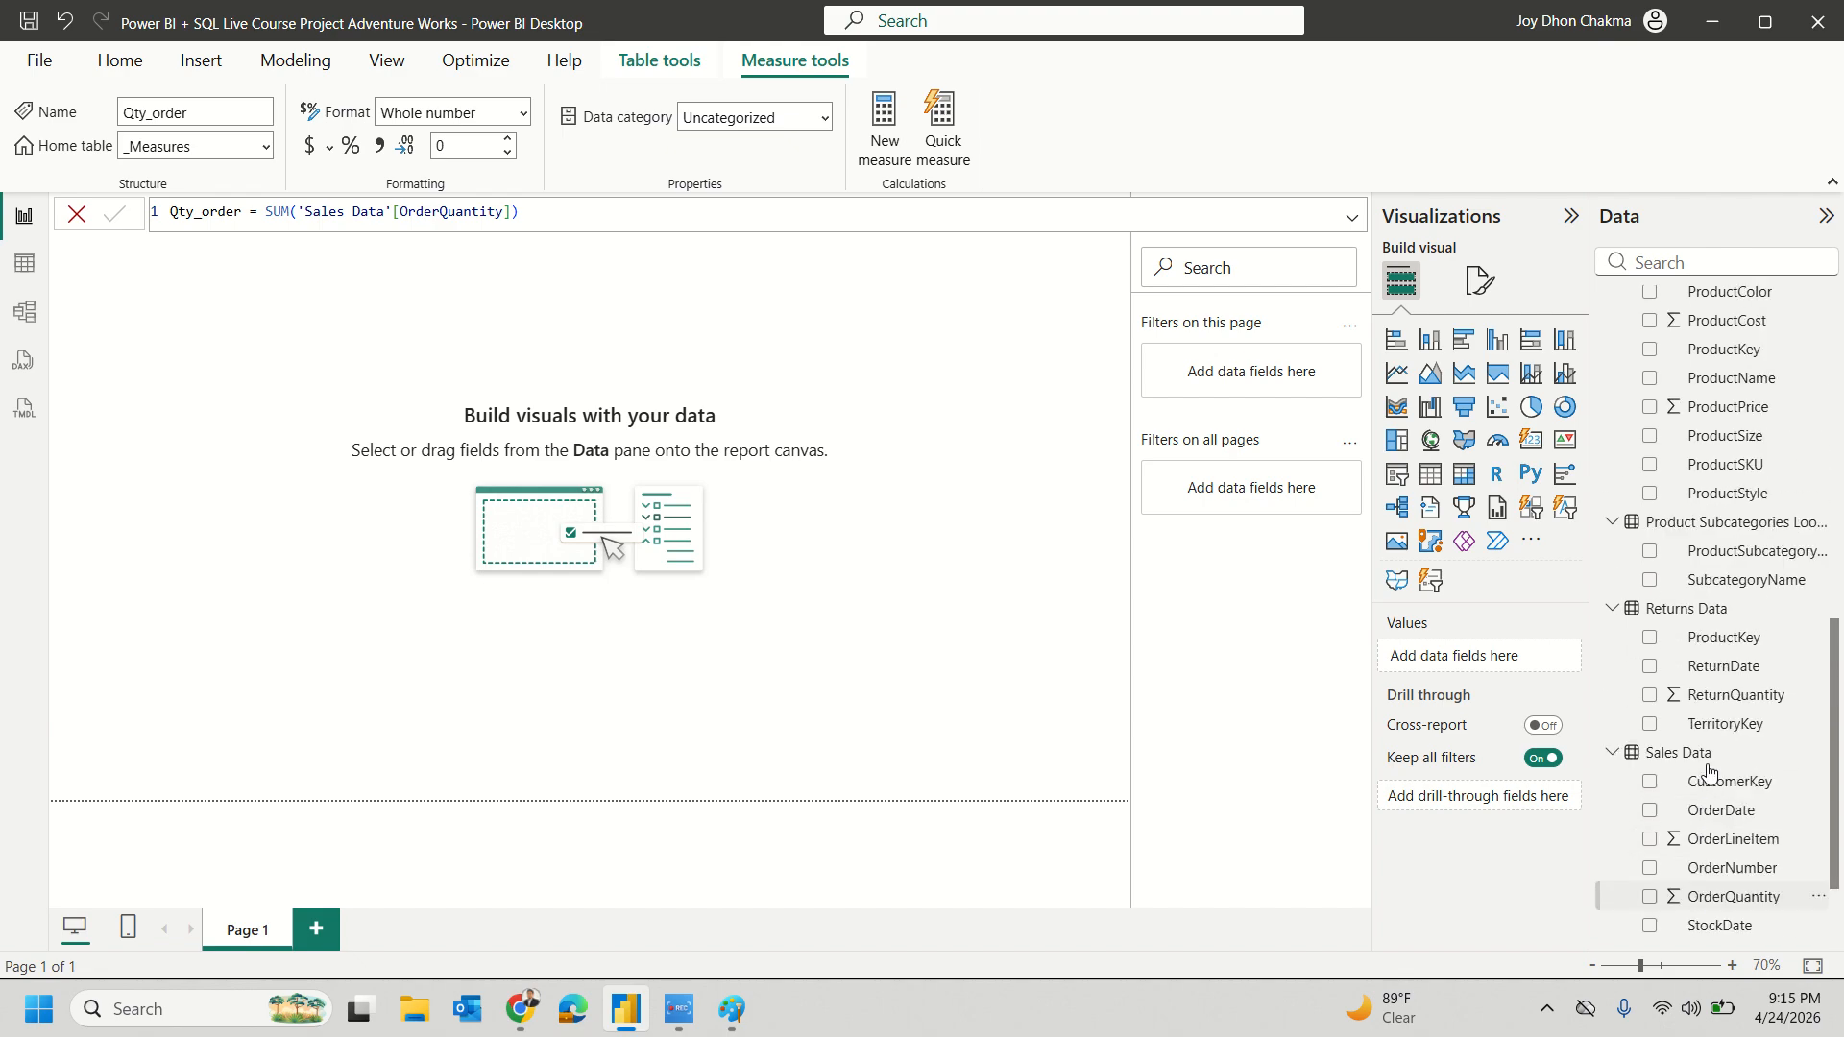
scroll(1708, 771, up, 1)
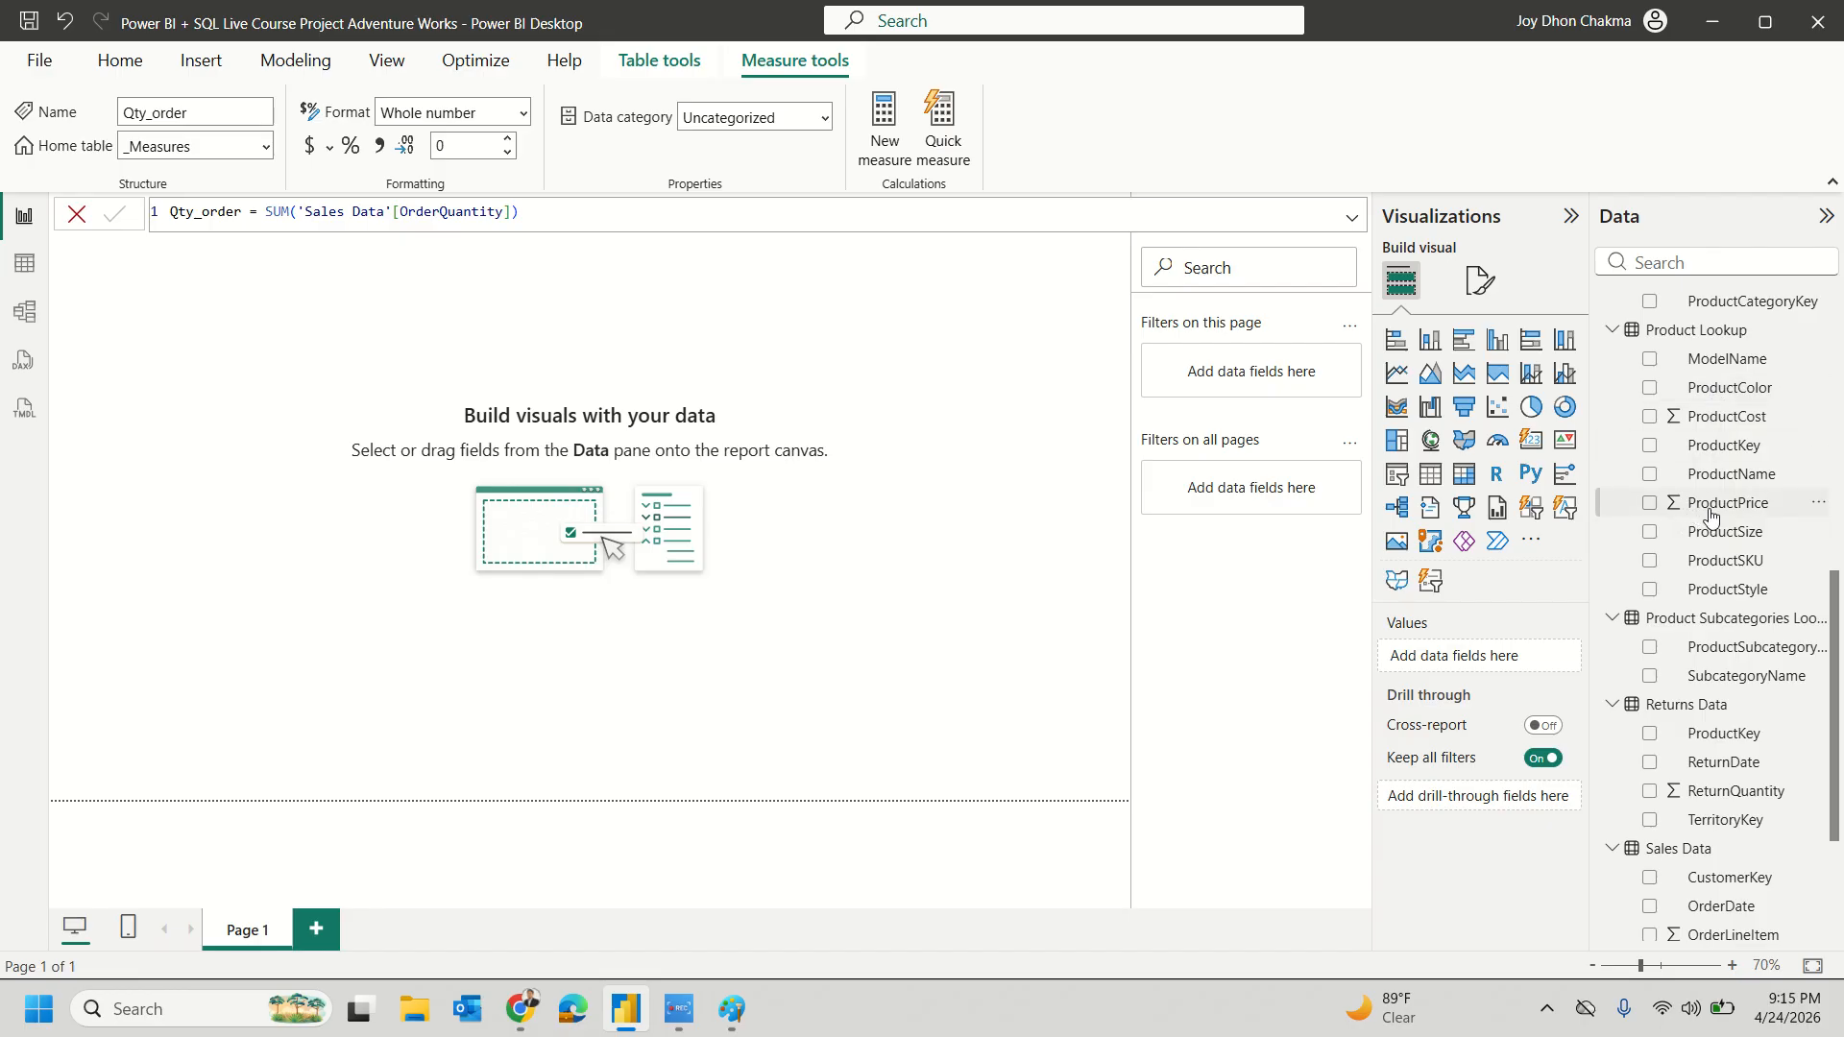
scroll(1729, 557, down, 3)
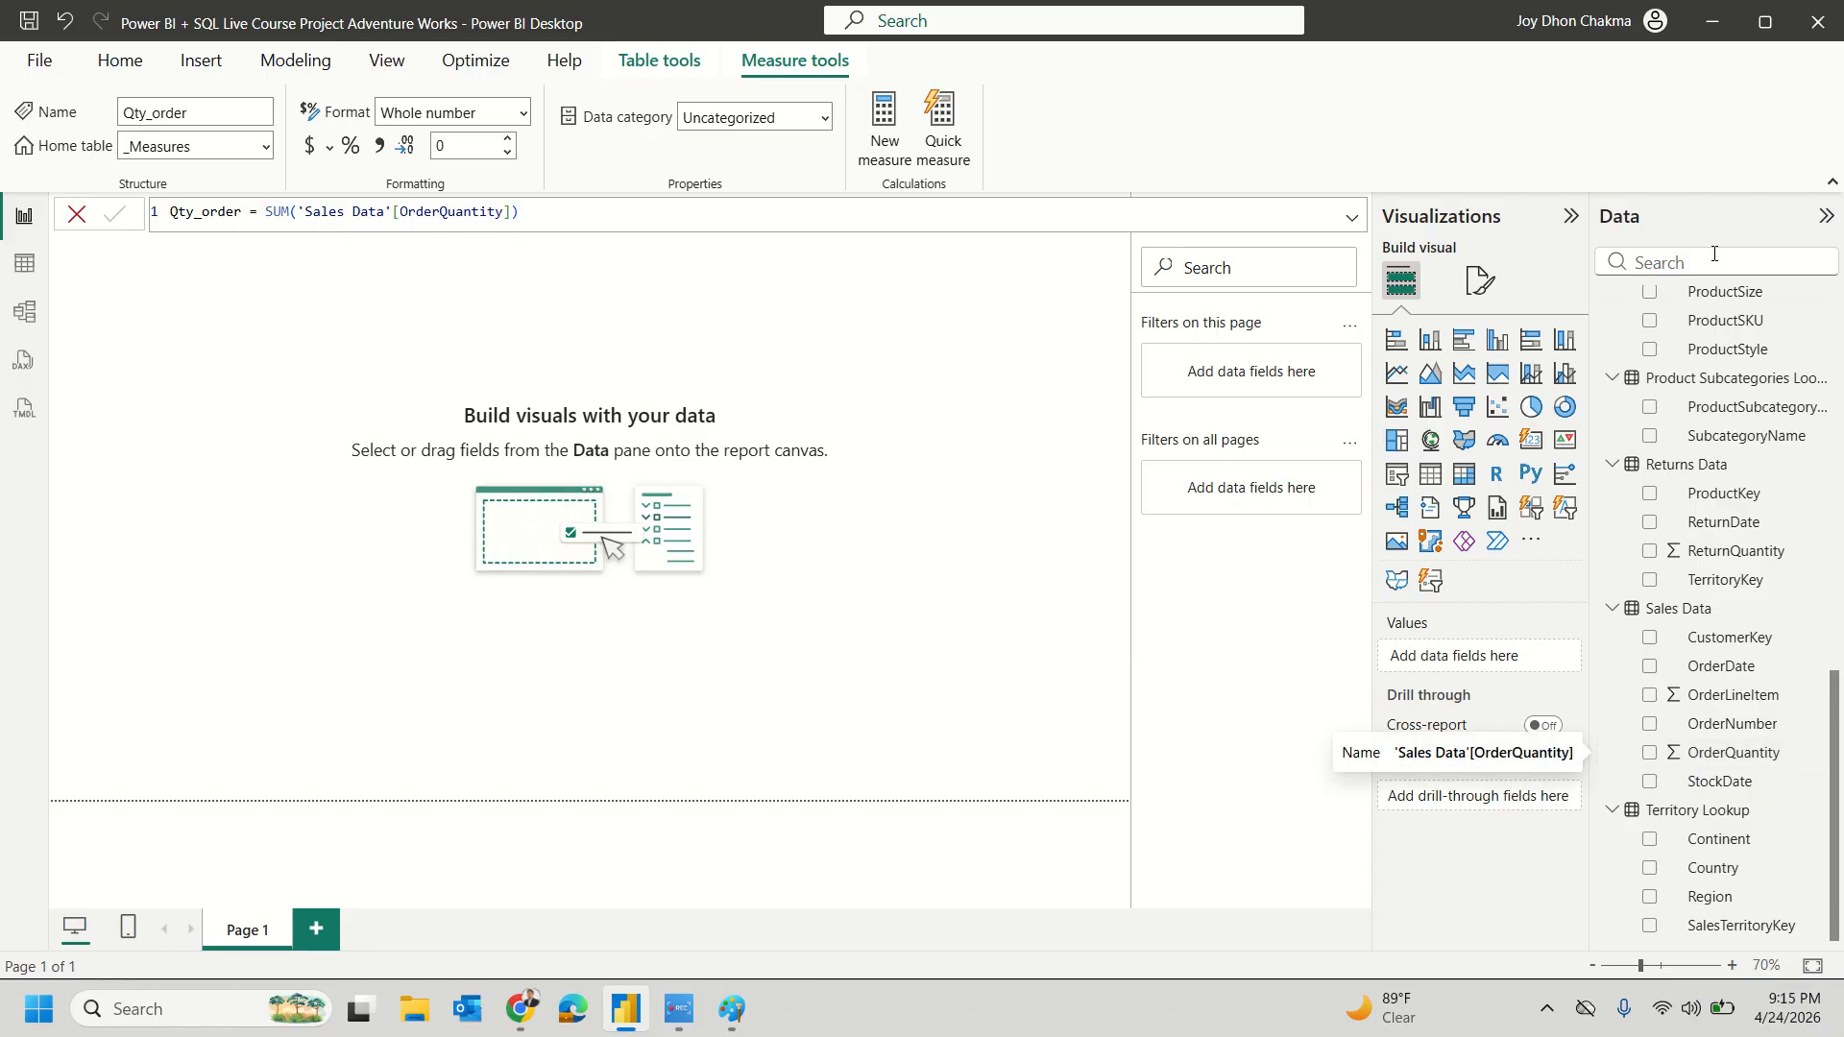
Step: Return to Paint and handwrite "4 X 10 = 40" and "5 X 10 = 50" beside the circled results, with a plus sign between the products
click(749, 1014)
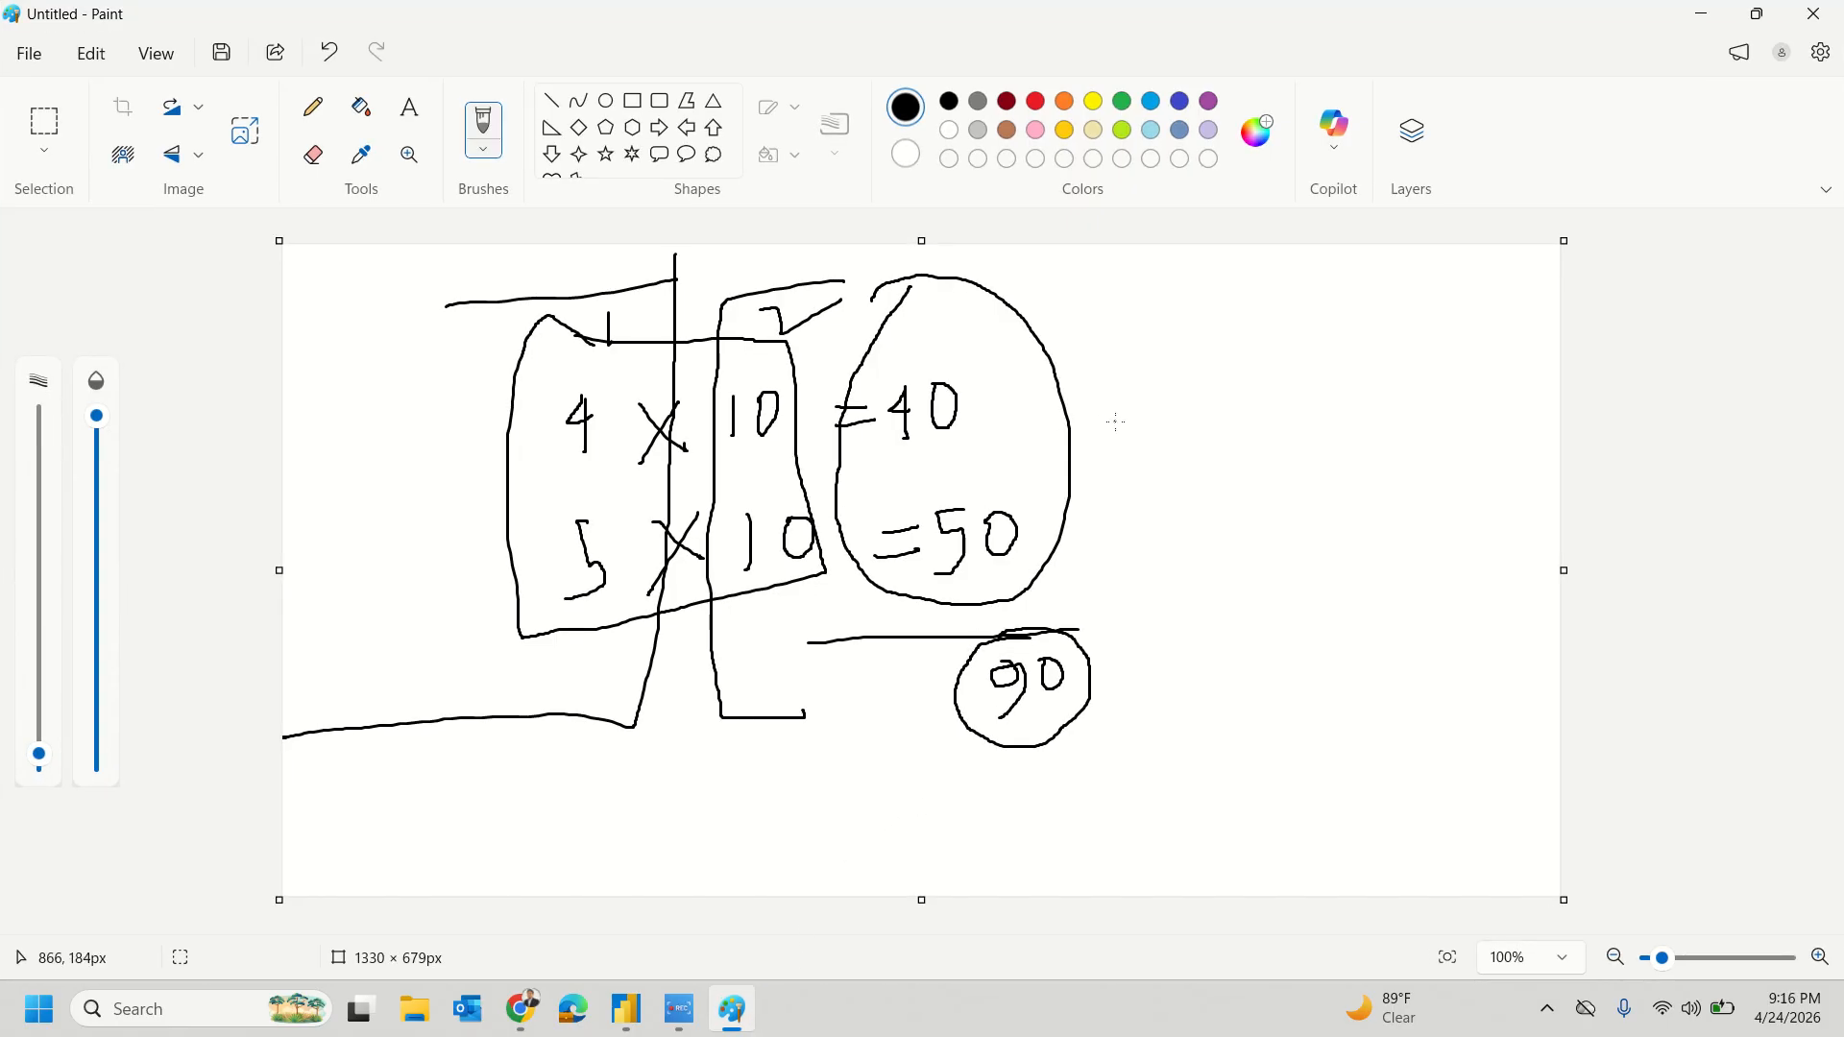
mouse_move(1160, 373)
mouse_down()
mouse_move(1168, 437)
mouse_move(1133, 397)
mouse_move(1231, 420)
mouse_up()
mouse_move(1227, 382)
mouse_down()
mouse_move(1202, 424)
mouse_move(1270, 415)
mouse_move(1273, 369)
mouse_move(1362, 390)
mouse_move(1405, 425)
mouse_move(1450, 389)
mouse_move(1431, 374)
mouse_up()
mouse_move(1173, 477)
mouse_down()
mouse_move(1138, 519)
mouse_move(1154, 551)
mouse_move(1218, 509)
mouse_move(1244, 536)
mouse_move(1216, 554)
mouse_up()
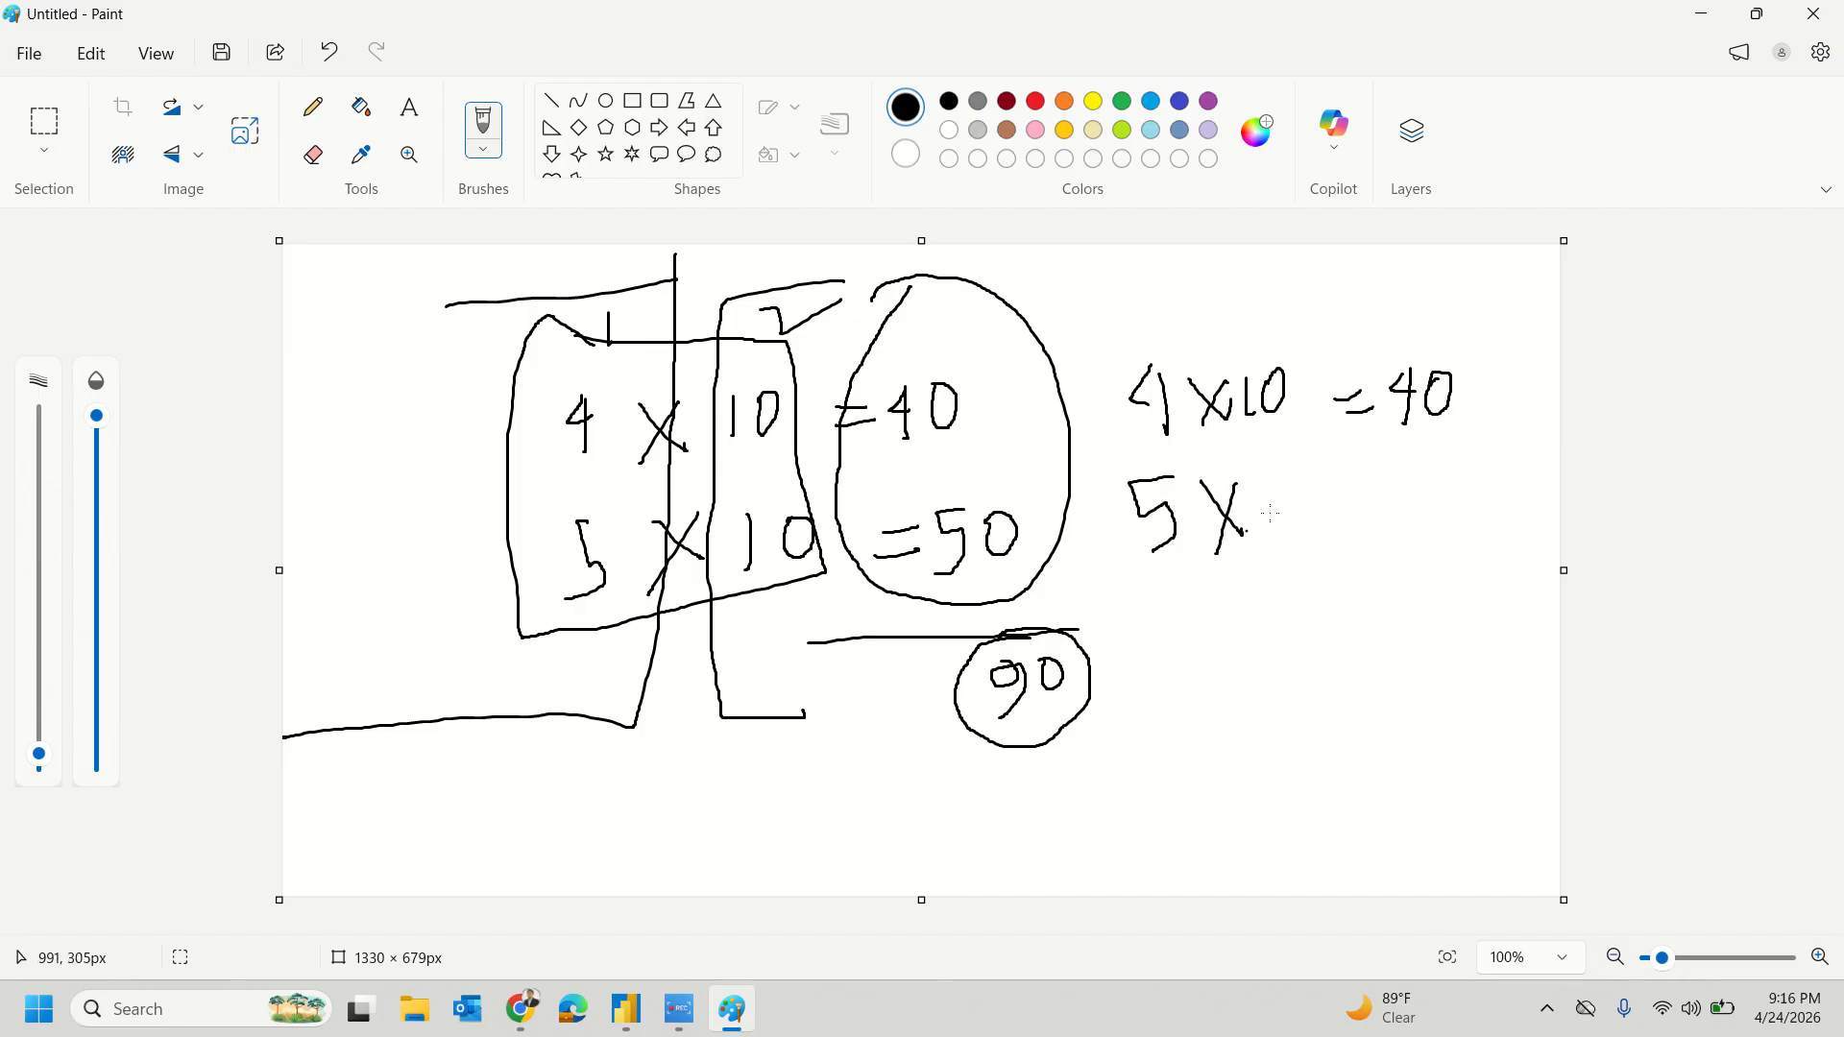
mouse_move(1283, 477)
mouse_down()
mouse_move(1280, 544)
mouse_move(1316, 480)
mouse_move(1400, 498)
mouse_move(1394, 518)
mouse_up()
mouse_move(1434, 488)
mouse_down()
mouse_move(1404, 546)
mouse_move(1472, 492)
mouse_up()
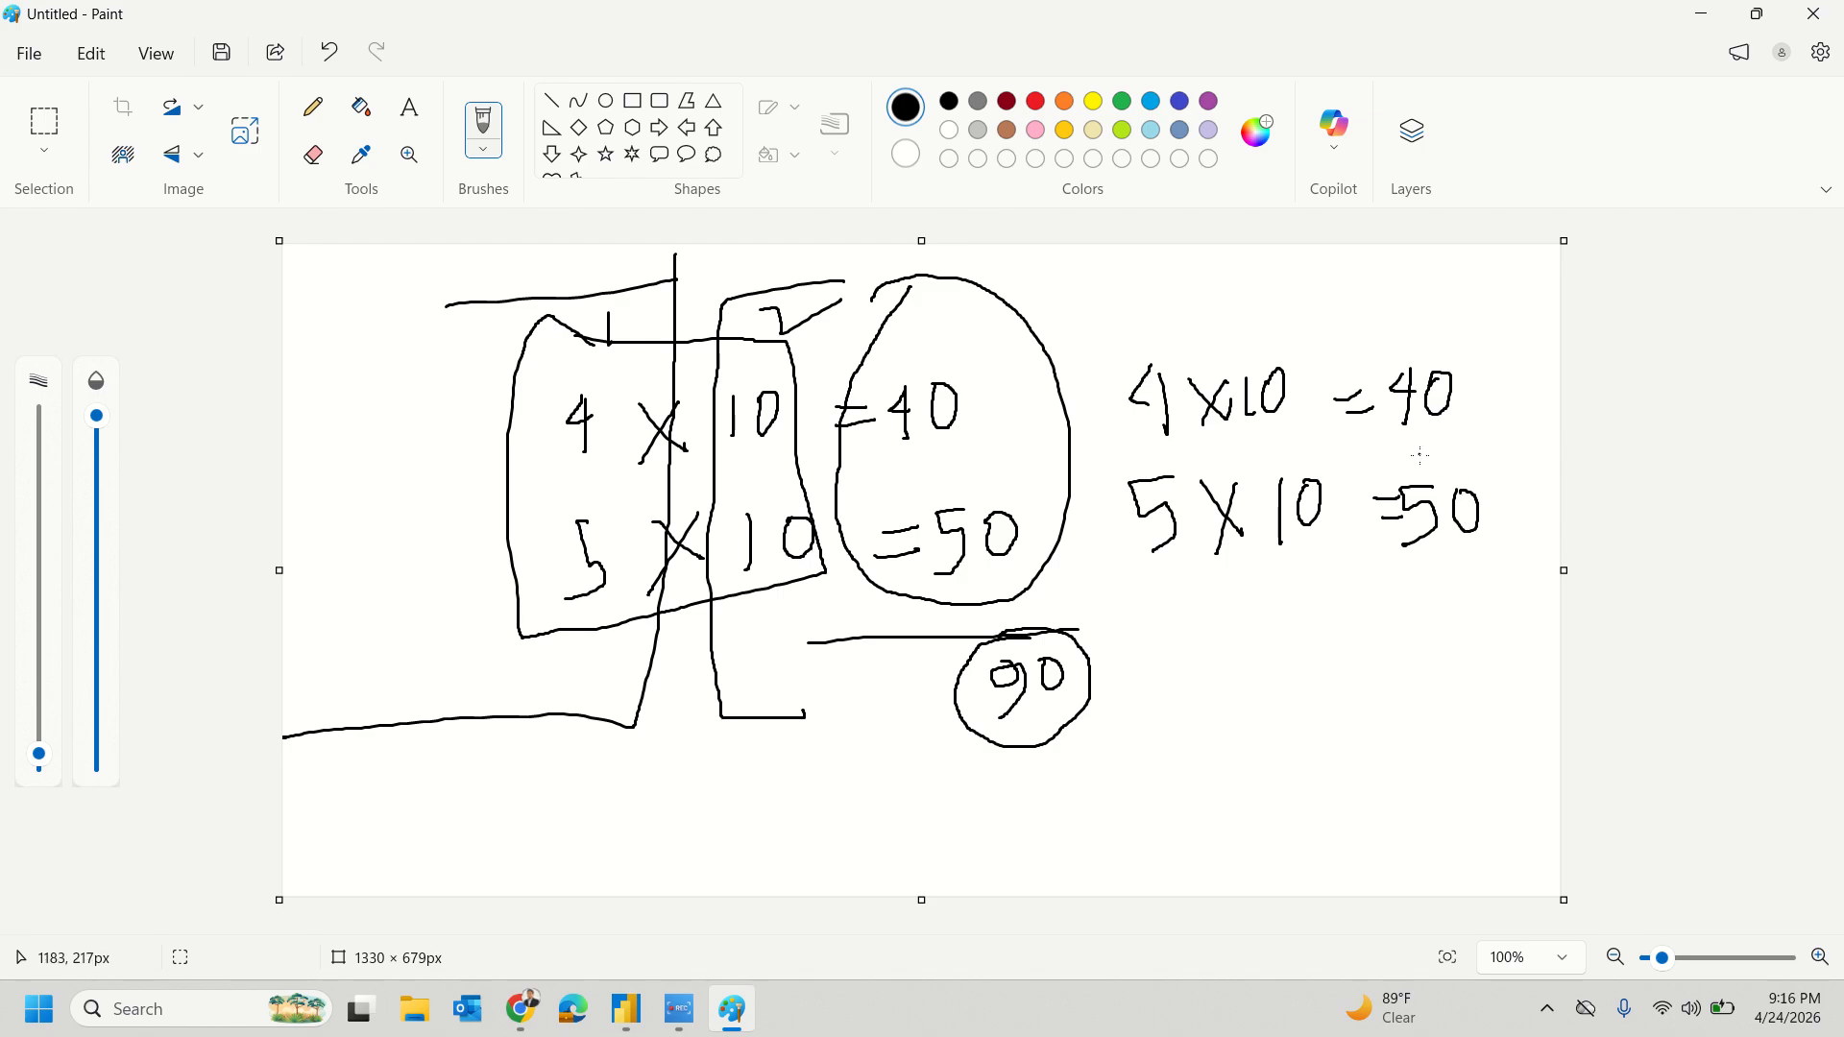
mouse_move(1421, 455)
mouse_down()
mouse_move(1484, 463)
mouse_move(1517, 430)
mouse_up()
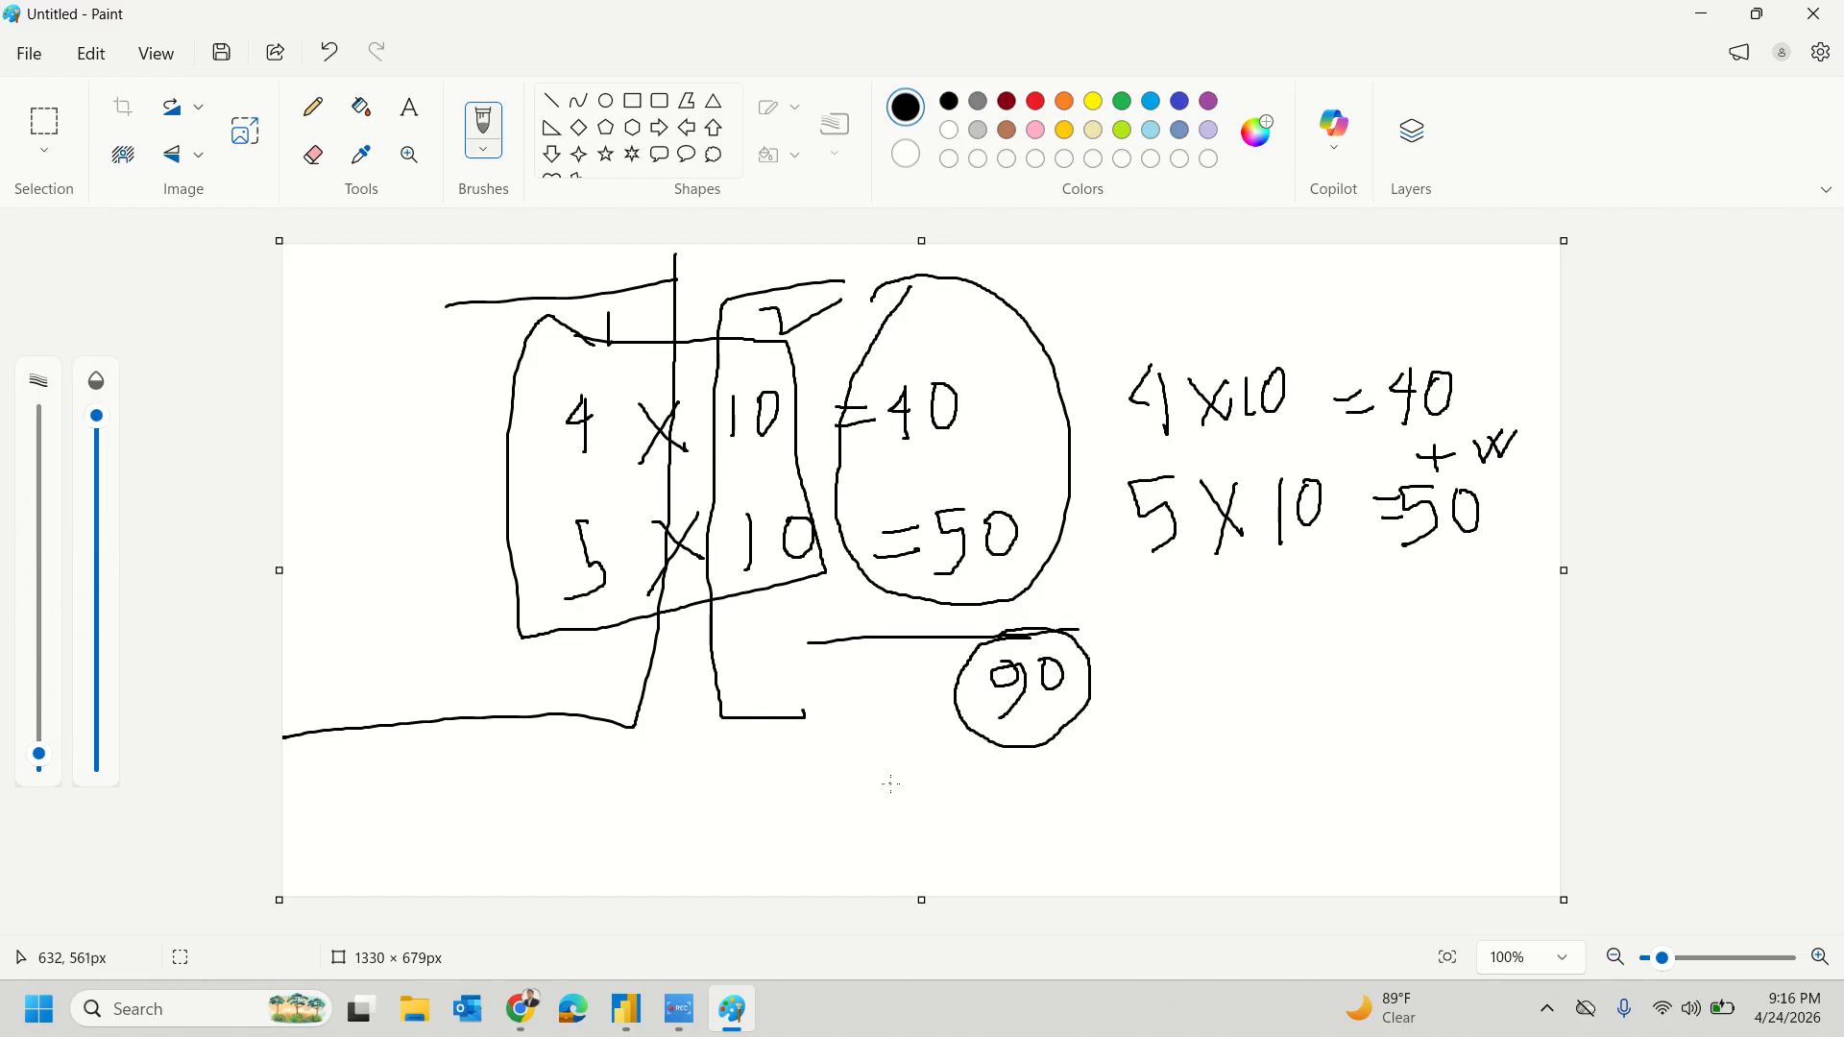
Step: Handwrite the function names SUM and SUMX below the calculations and underline each one
mouse_move(889, 785)
mouse_down()
mouse_move(912, 831)
mouse_move(897, 835)
mouse_move(956, 833)
mouse_move(970, 794)
mouse_move(1024, 794)
mouse_move(1037, 841)
mouse_up()
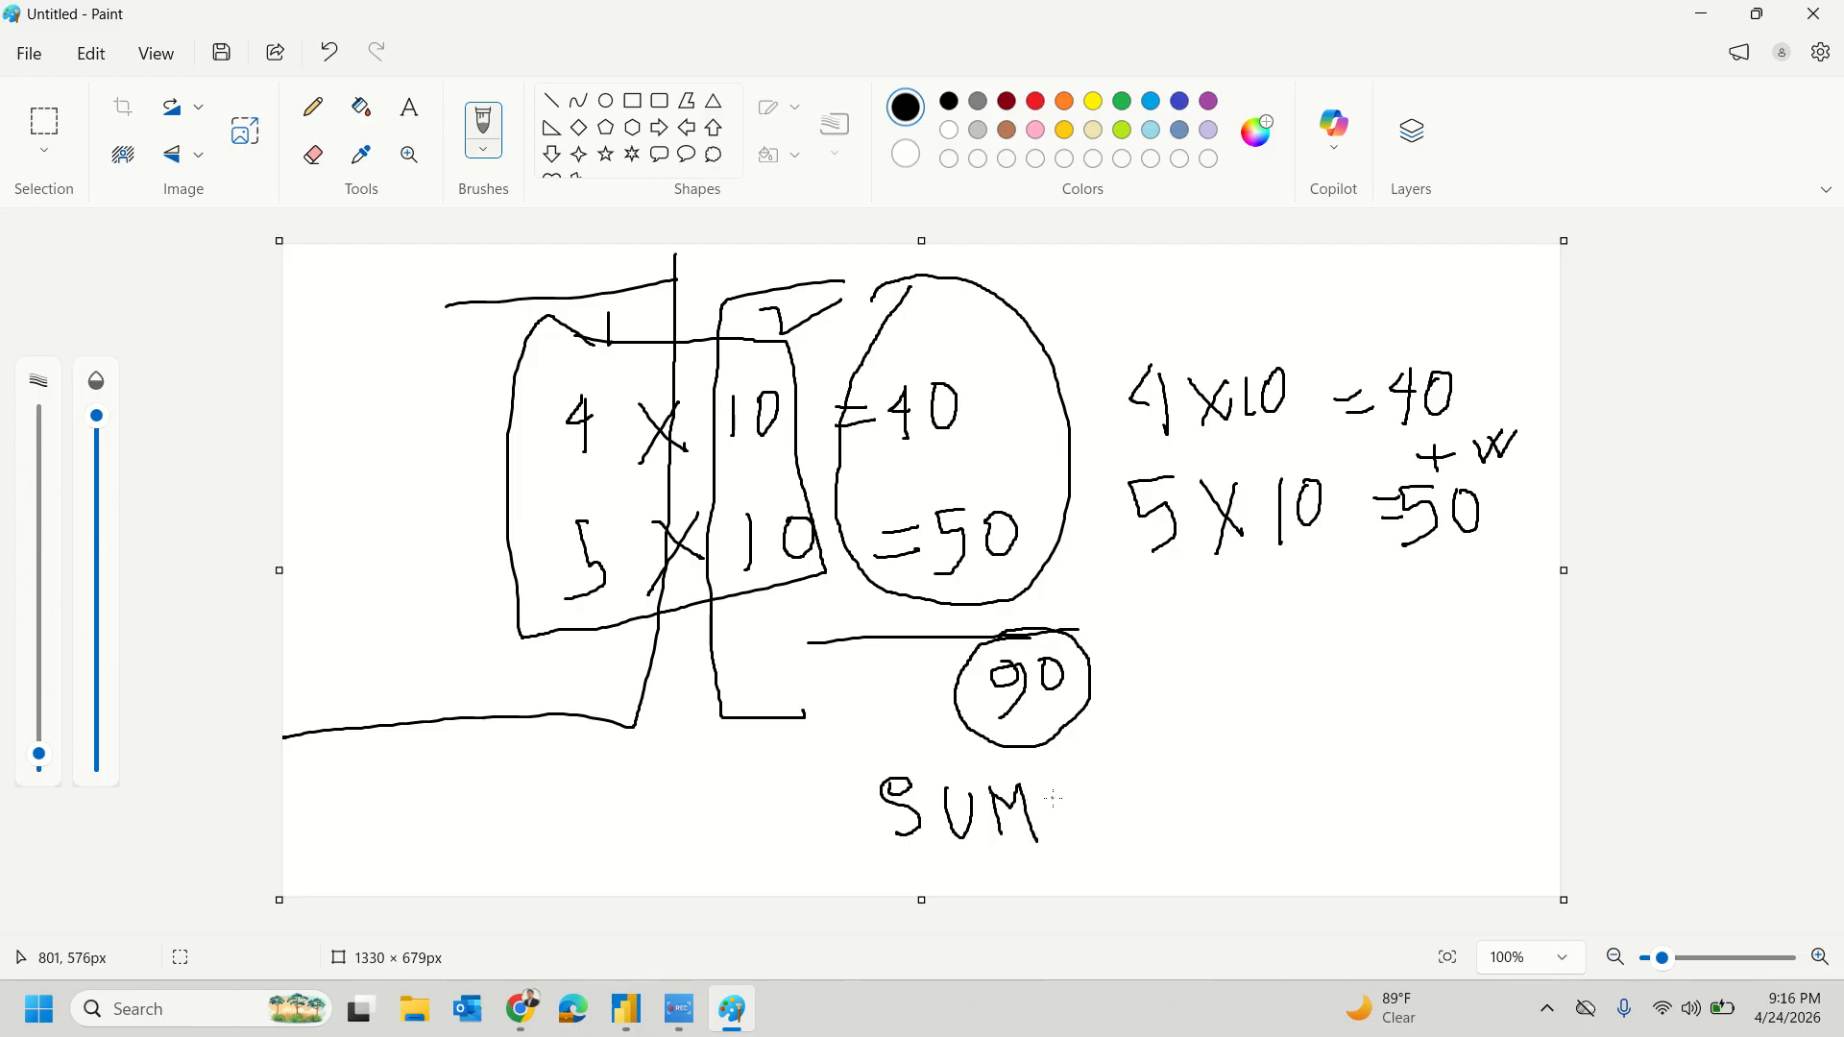
mouse_move(1037, 774)
mouse_down()
mouse_move(1077, 814)
mouse_move(1048, 828)
mouse_up()
mouse_move(544, 776)
mouse_down()
mouse_move(550, 818)
mouse_move(518, 826)
mouse_move(586, 808)
mouse_move(612, 774)
mouse_move(641, 819)
mouse_move(676, 767)
mouse_move(693, 817)
mouse_up()
drag(527, 863, 702, 846)
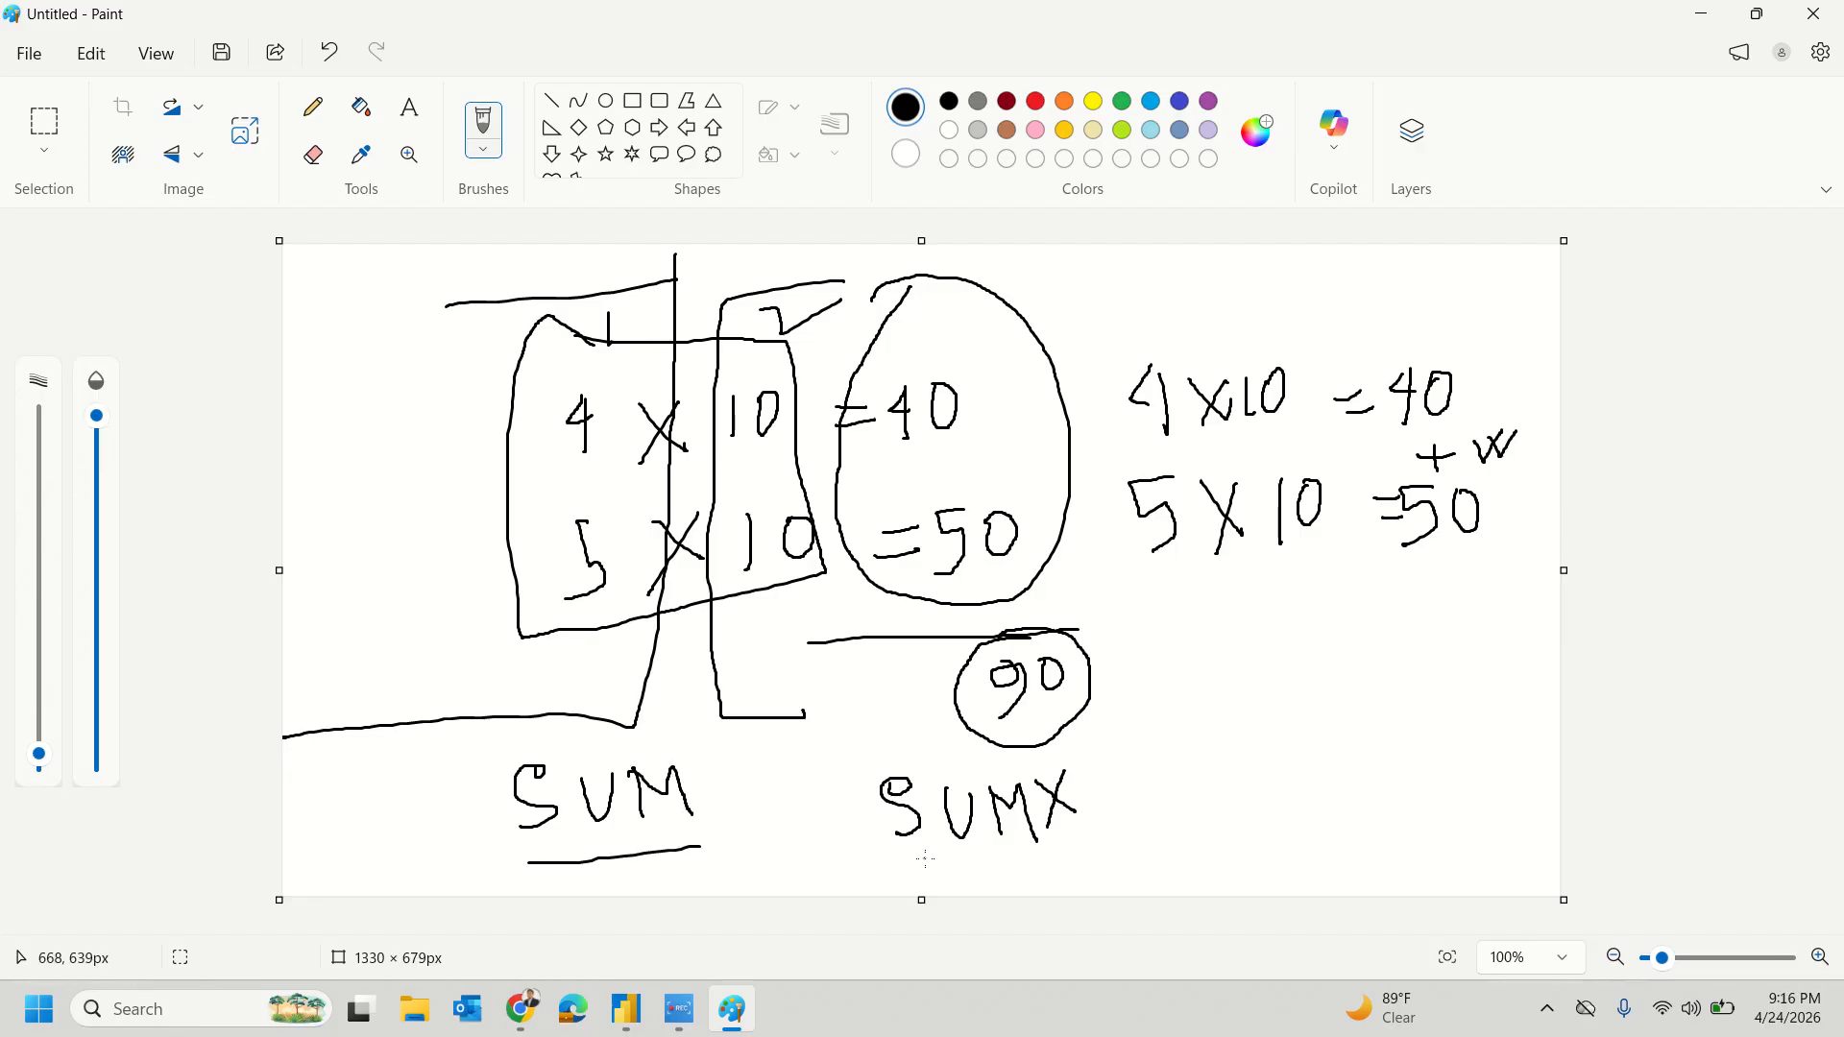
drag(901, 853, 1090, 834)
Step: Box the column with 4 and 5, and add plus signs and a 6 below to illustrate SUM adding a single column
mouse_move(532, 338)
mouse_down()
mouse_move(521, 597)
mouse_move(654, 607)
mouse_move(622, 356)
mouse_move(527, 365)
mouse_up()
mouse_move(554, 483)
mouse_down()
mouse_move(589, 477)
mouse_move(576, 503)
mouse_up()
mouse_move(583, 612)
mouse_down()
mouse_move(621, 608)
mouse_move(601, 672)
mouse_move(582, 671)
mouse_up()
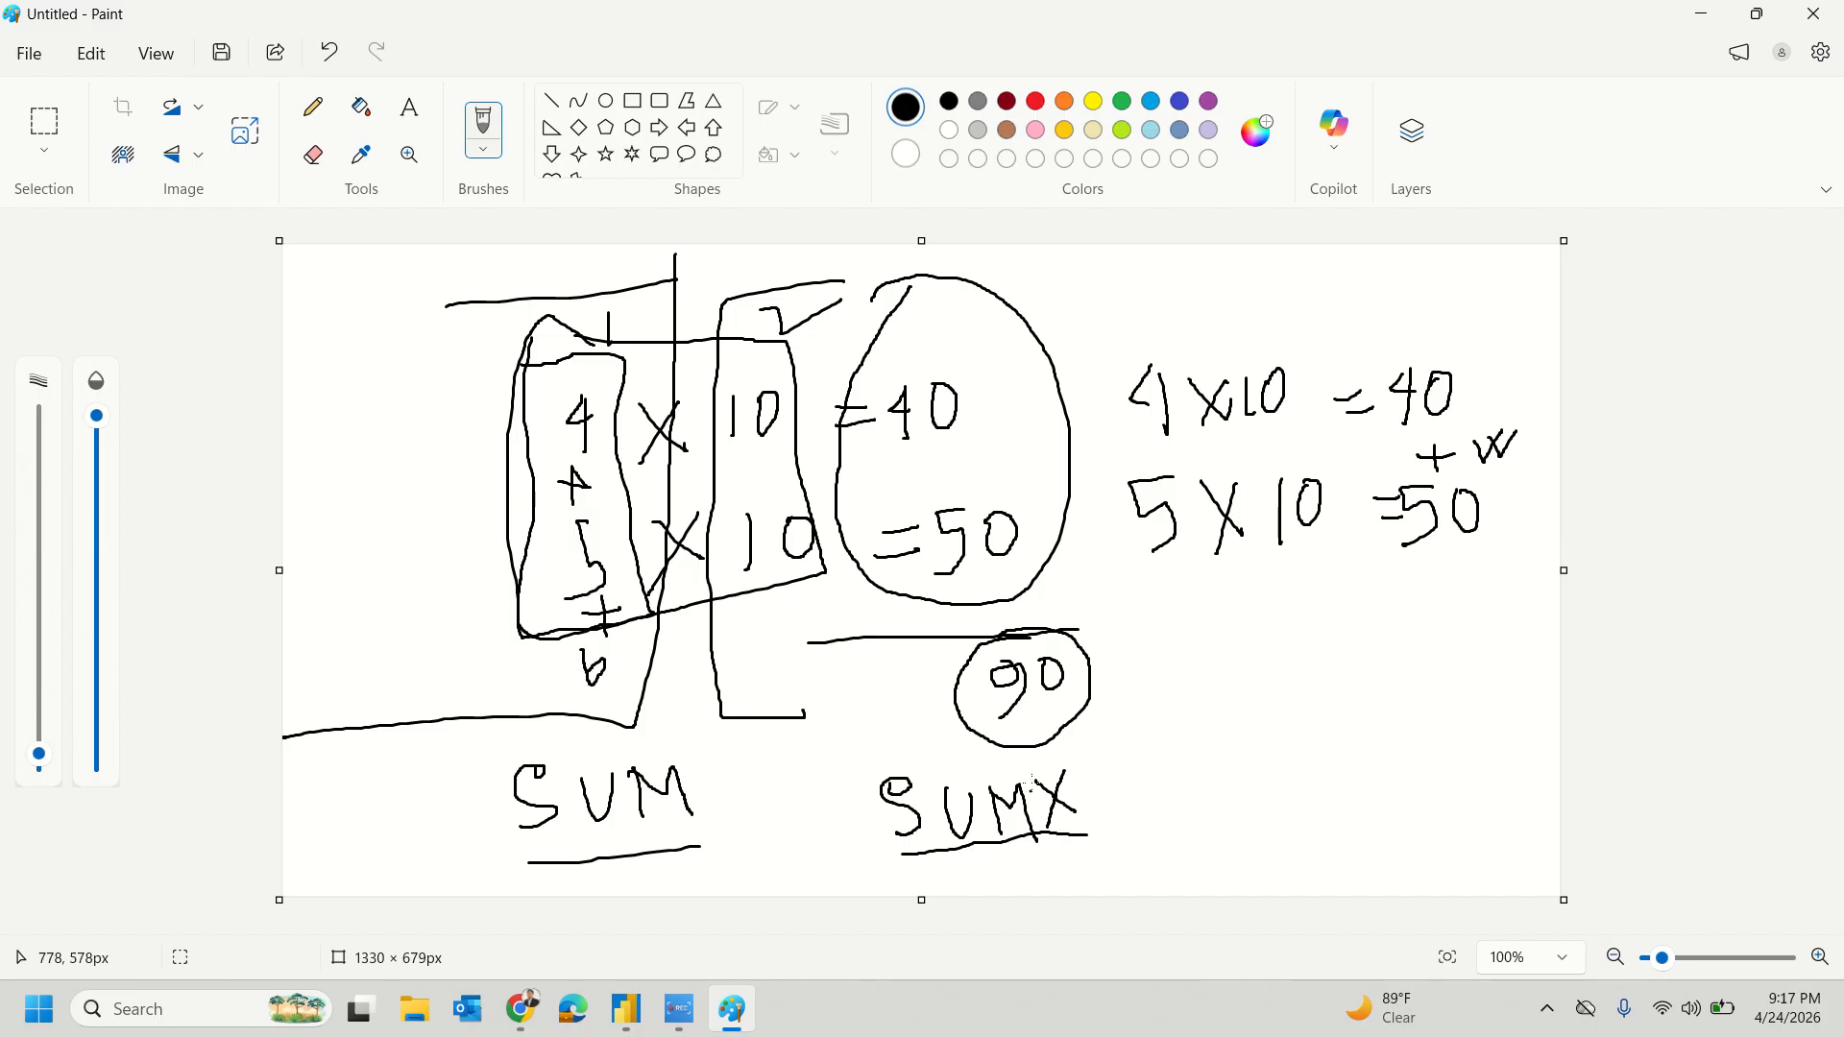
Step: Complete the SUMX note with the handwritten expression "= (Q X PP)"
mouse_move(1089, 783)
mouse_down()
mouse_move(1120, 776)
mouse_move(1126, 806)
mouse_up()
mouse_move(1189, 764)
mouse_down()
mouse_move(1181, 797)
mouse_move(1199, 764)
mouse_move(1181, 752)
mouse_move(1226, 804)
mouse_move(1323, 795)
mouse_move(1322, 775)
mouse_move(1348, 776)
mouse_move(1343, 737)
mouse_move(1377, 803)
mouse_up()
drag(1191, 740, 1214, 832)
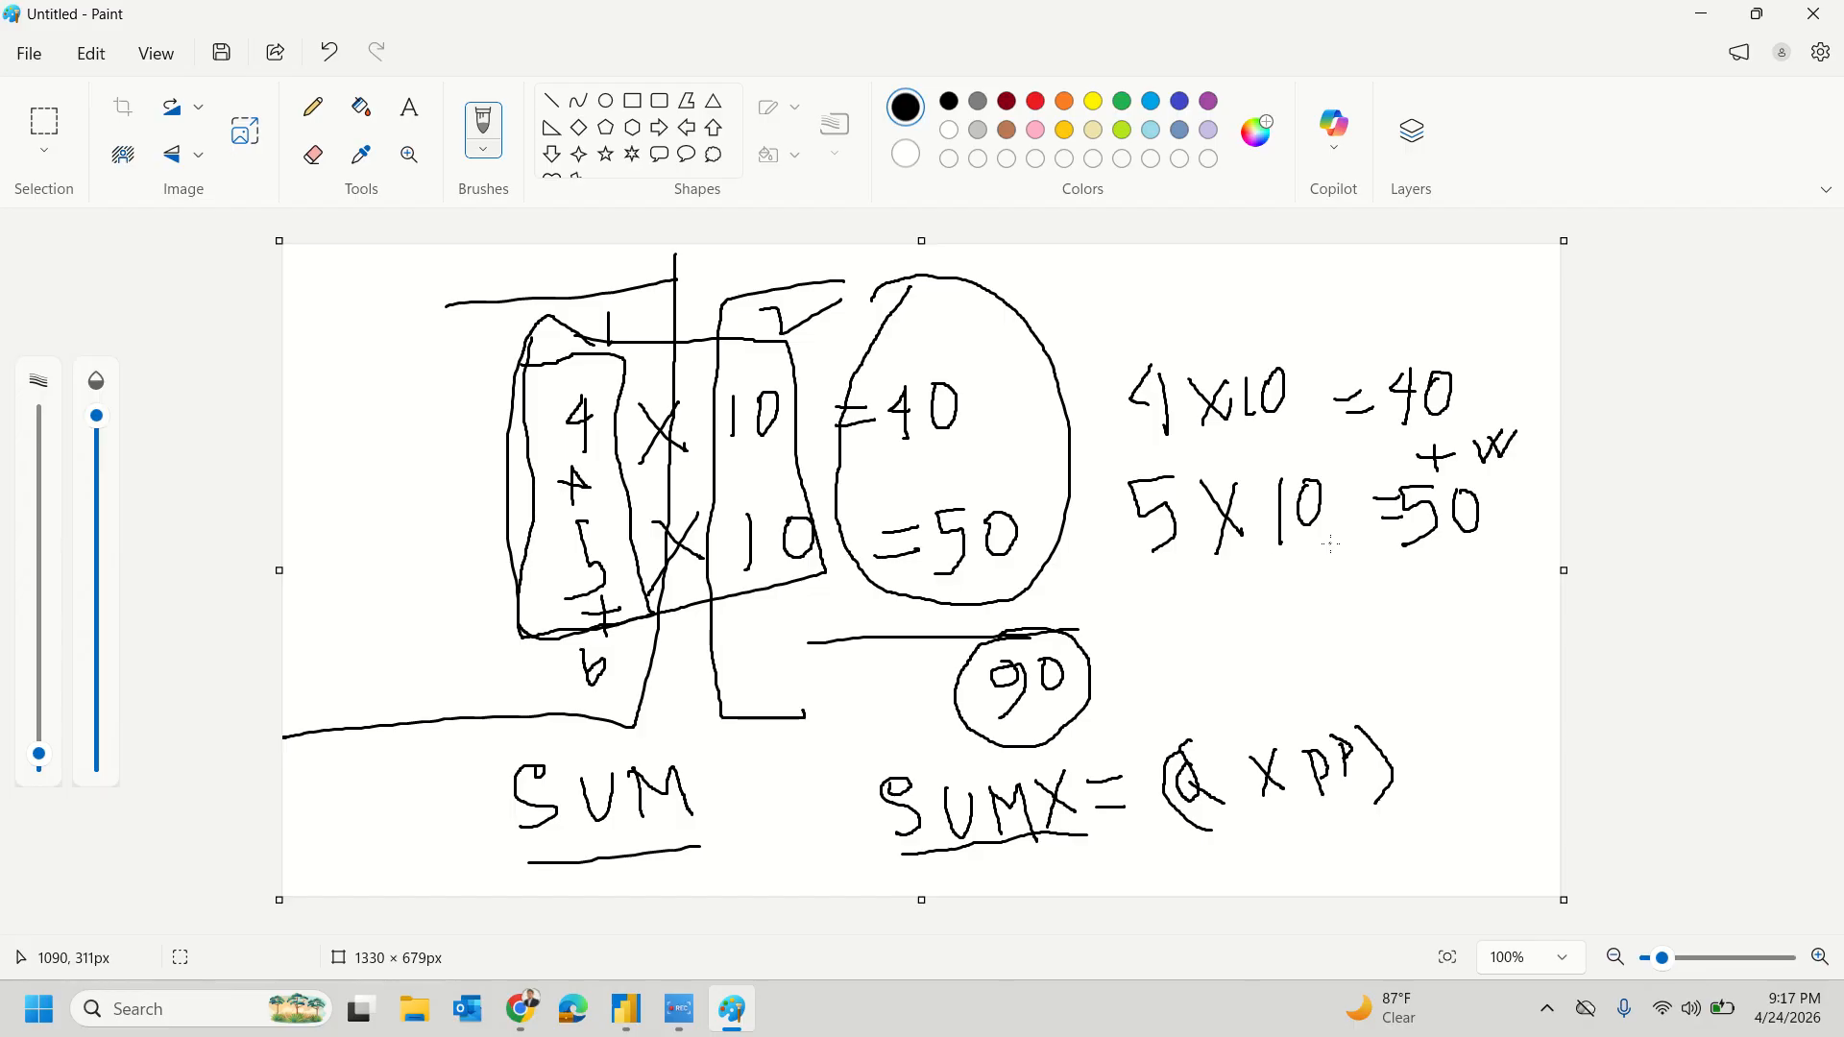
Step: Box each multiplication row, underline 40, add a plus sign between 40 and 50, and circle the total 90 again
mouse_move(564, 473)
mouse_down()
mouse_move(792, 430)
mouse_move(709, 373)
mouse_move(539, 412)
mouse_move(555, 474)
mouse_move(613, 471)
mouse_up()
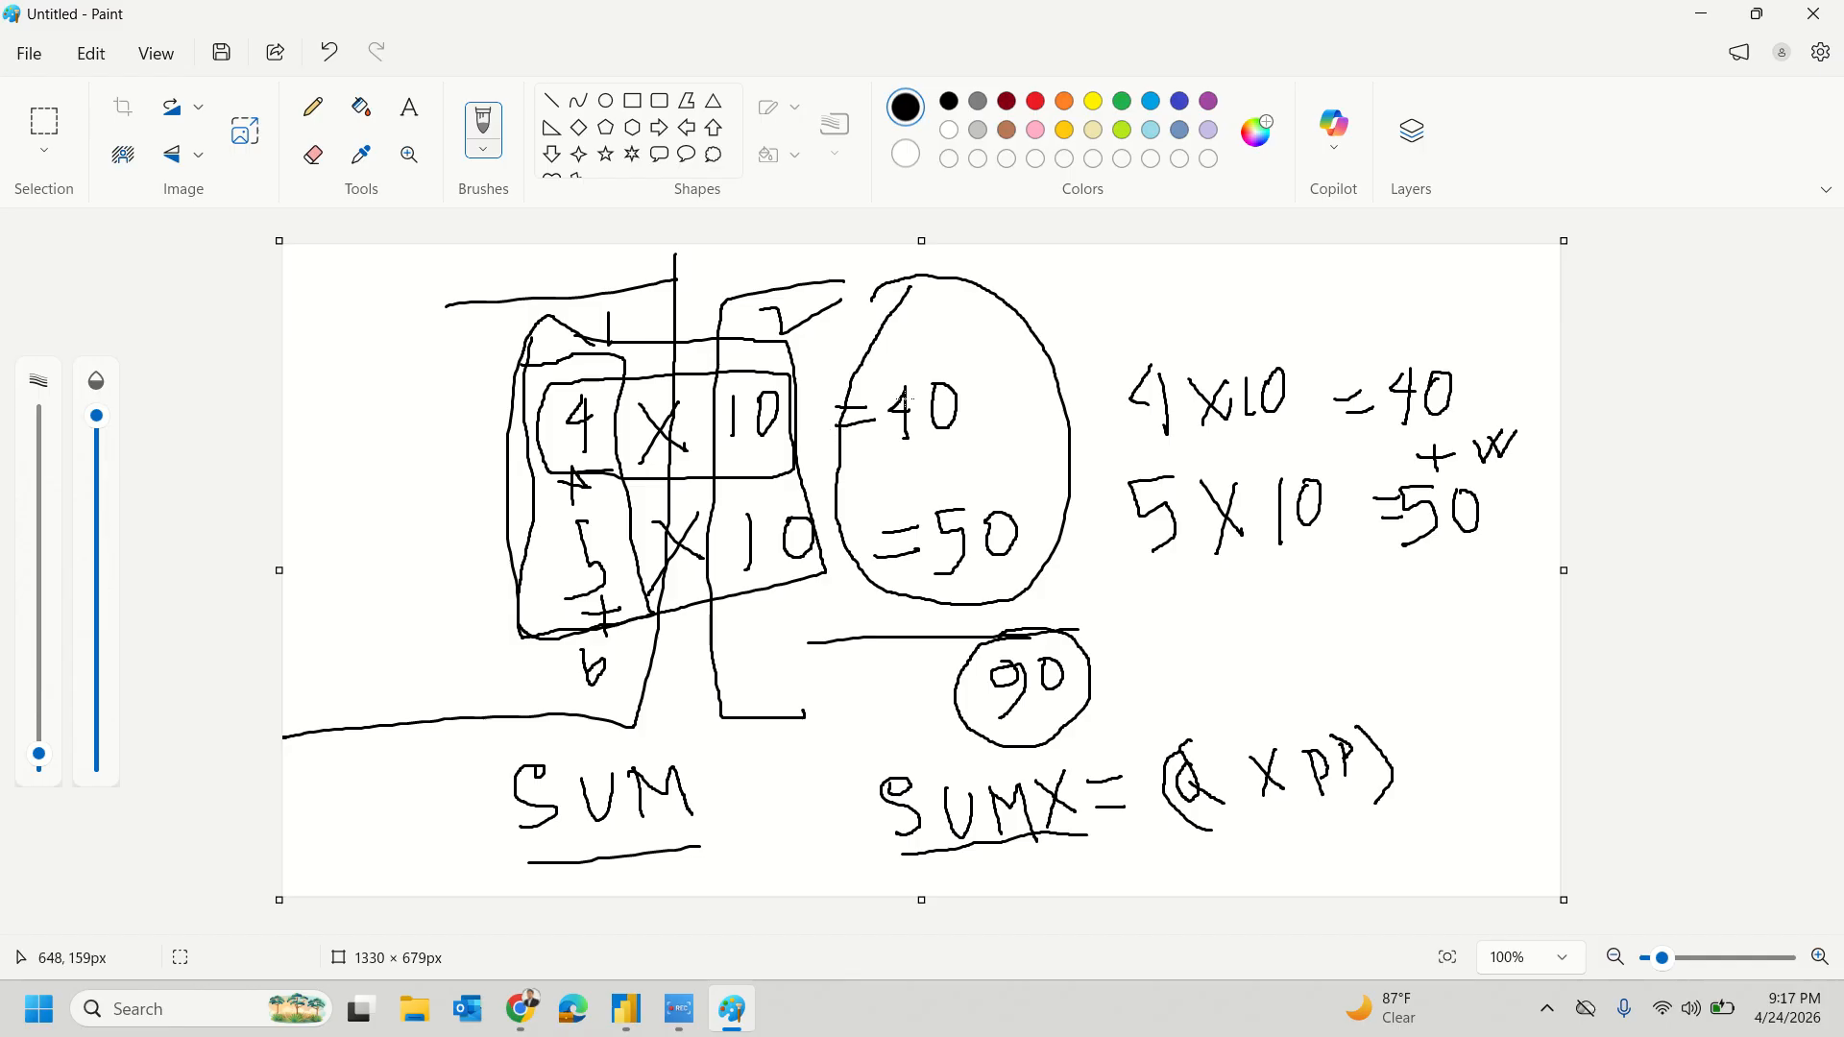
drag(880, 440, 999, 424)
mouse_move(589, 500)
mouse_down()
mouse_move(531, 526)
mouse_move(653, 612)
mouse_move(820, 537)
mouse_move(576, 519)
mouse_up()
mouse_move(919, 474)
mouse_down()
mouse_move(985, 463)
mouse_move(963, 485)
mouse_up()
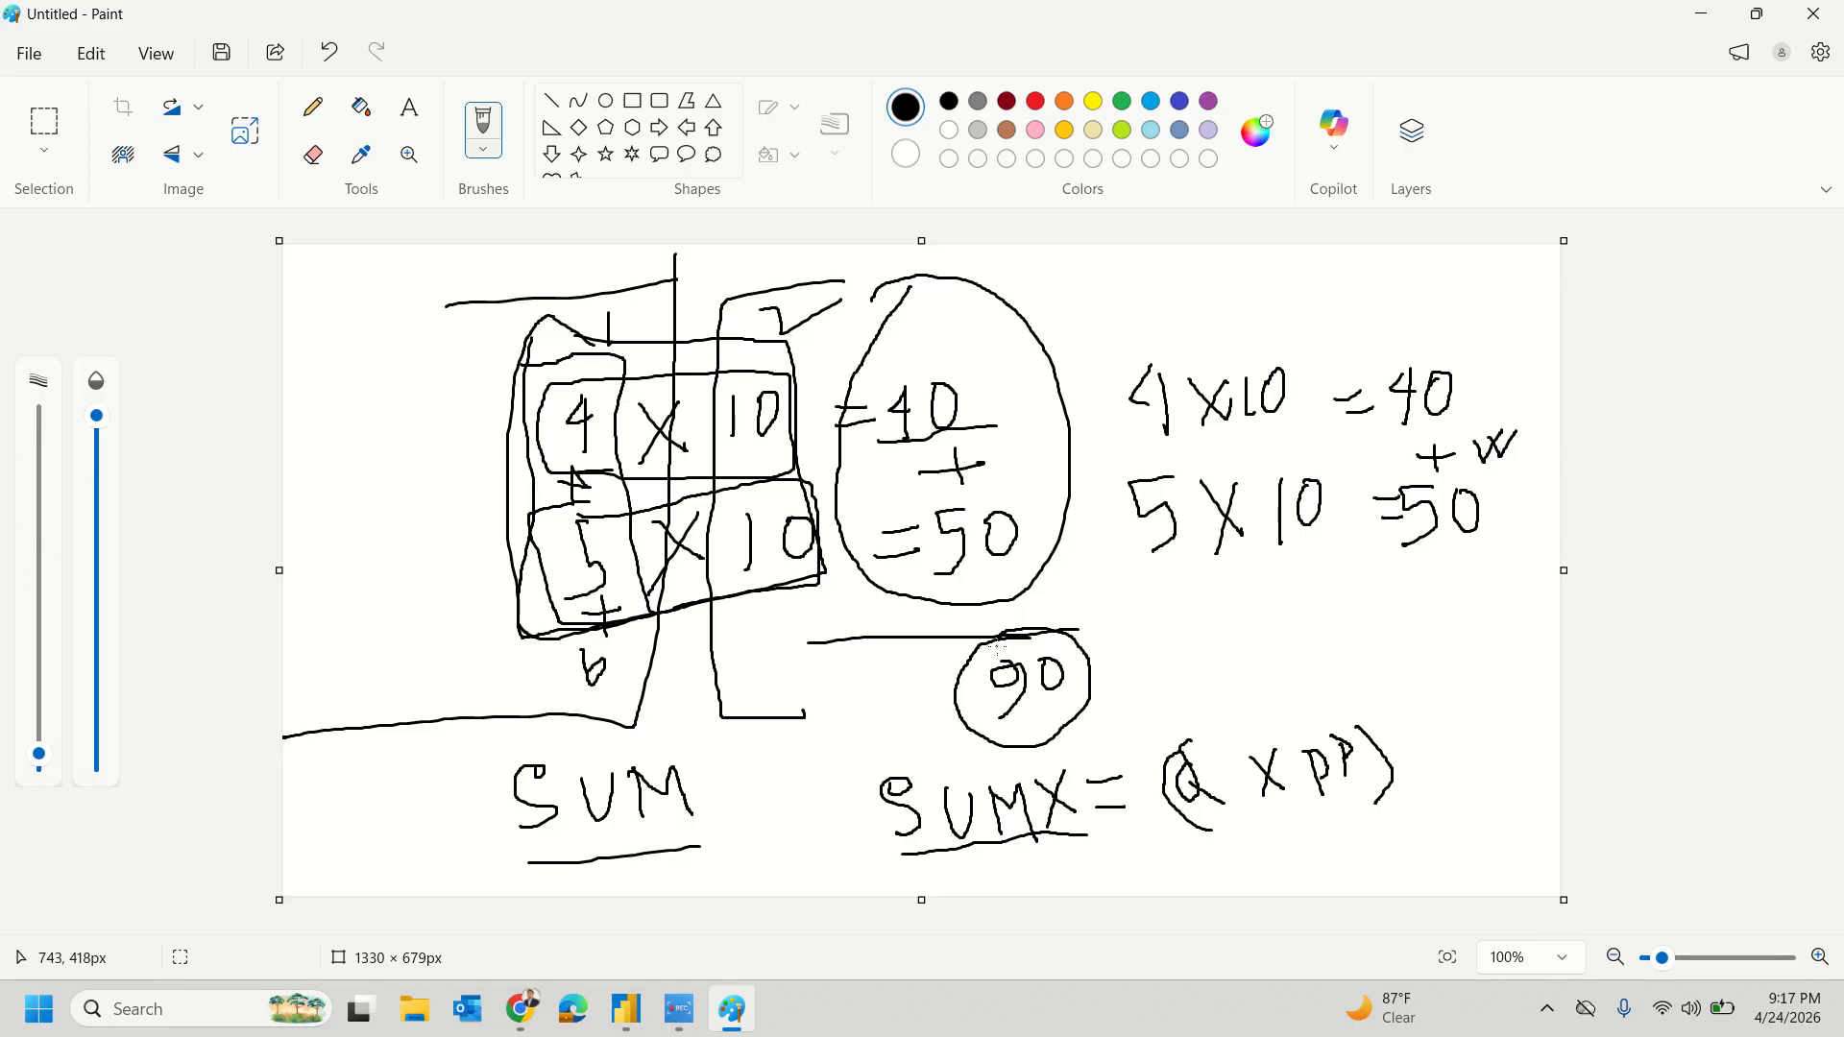
mouse_move(997, 646)
mouse_down()
mouse_move(958, 696)
mouse_move(1025, 756)
mouse_move(1086, 674)
mouse_move(1048, 625)
mouse_up()
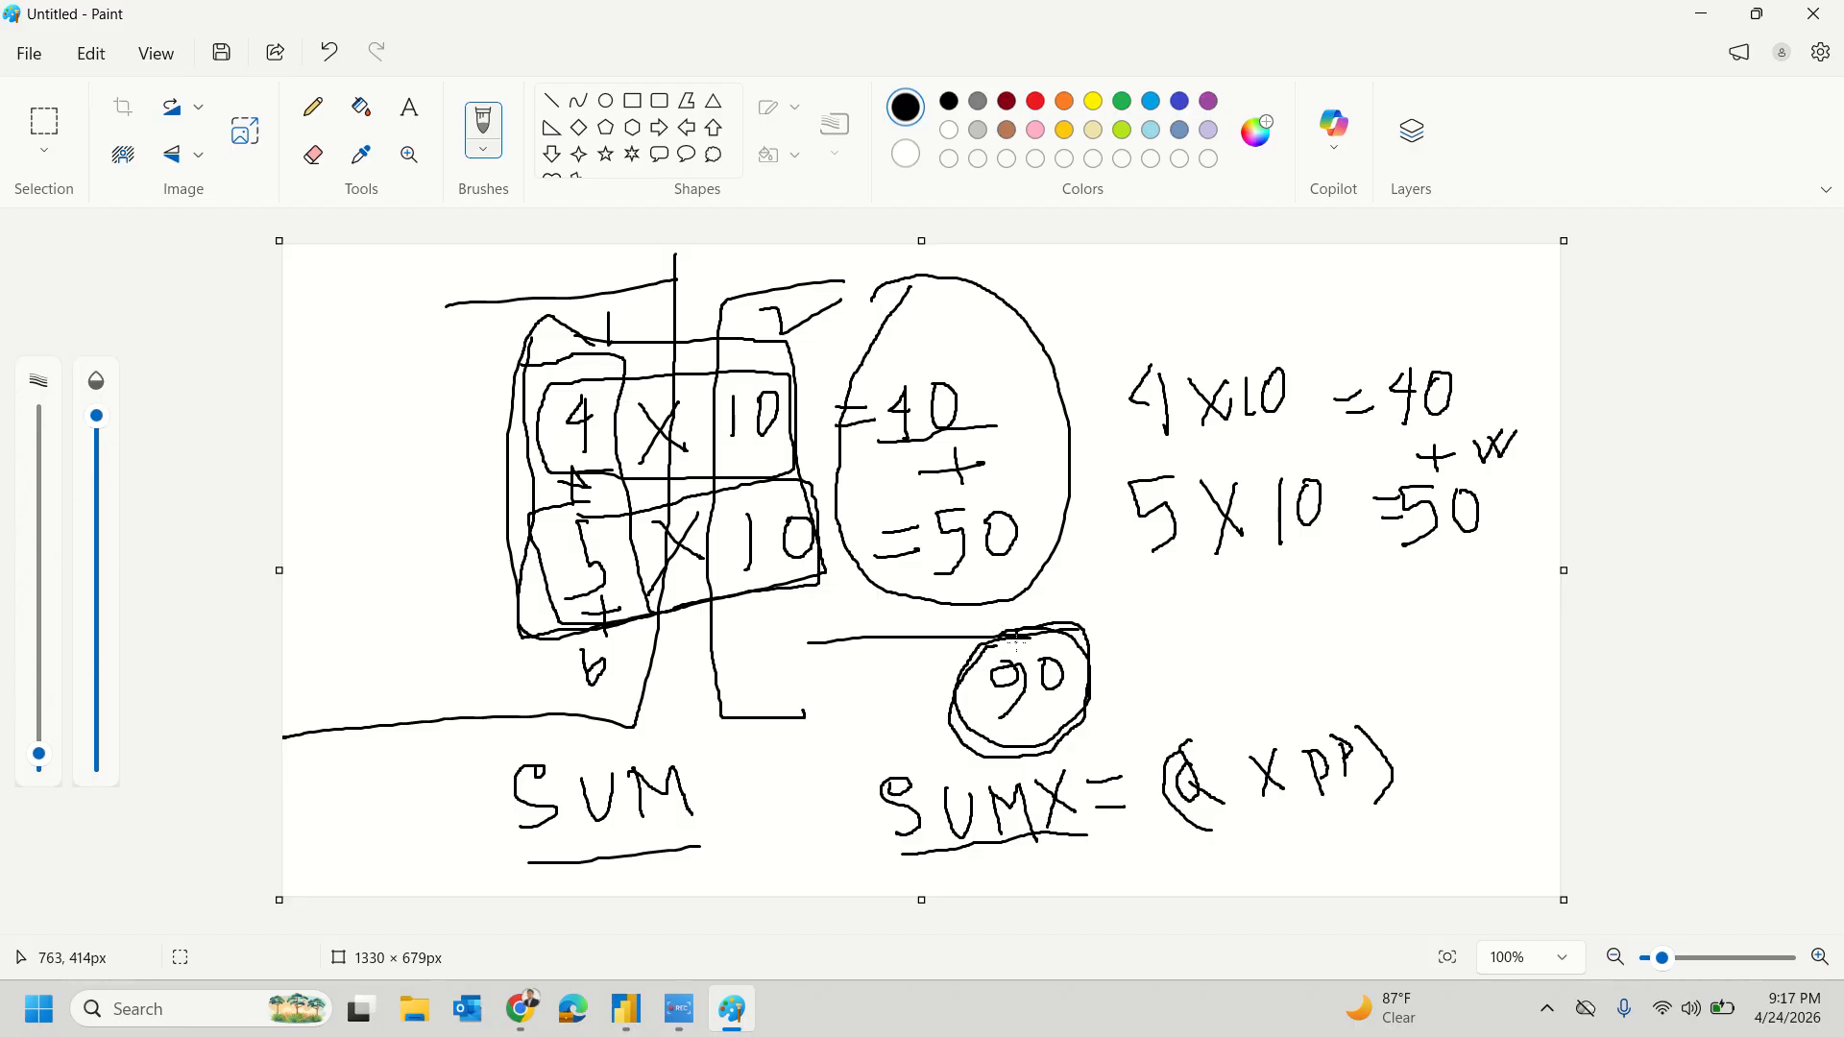
Step: Switch to Power BI, create a new measure in the _Measures table, and begin its formula with "Total_revenue = SUMX("
click(1702, 13)
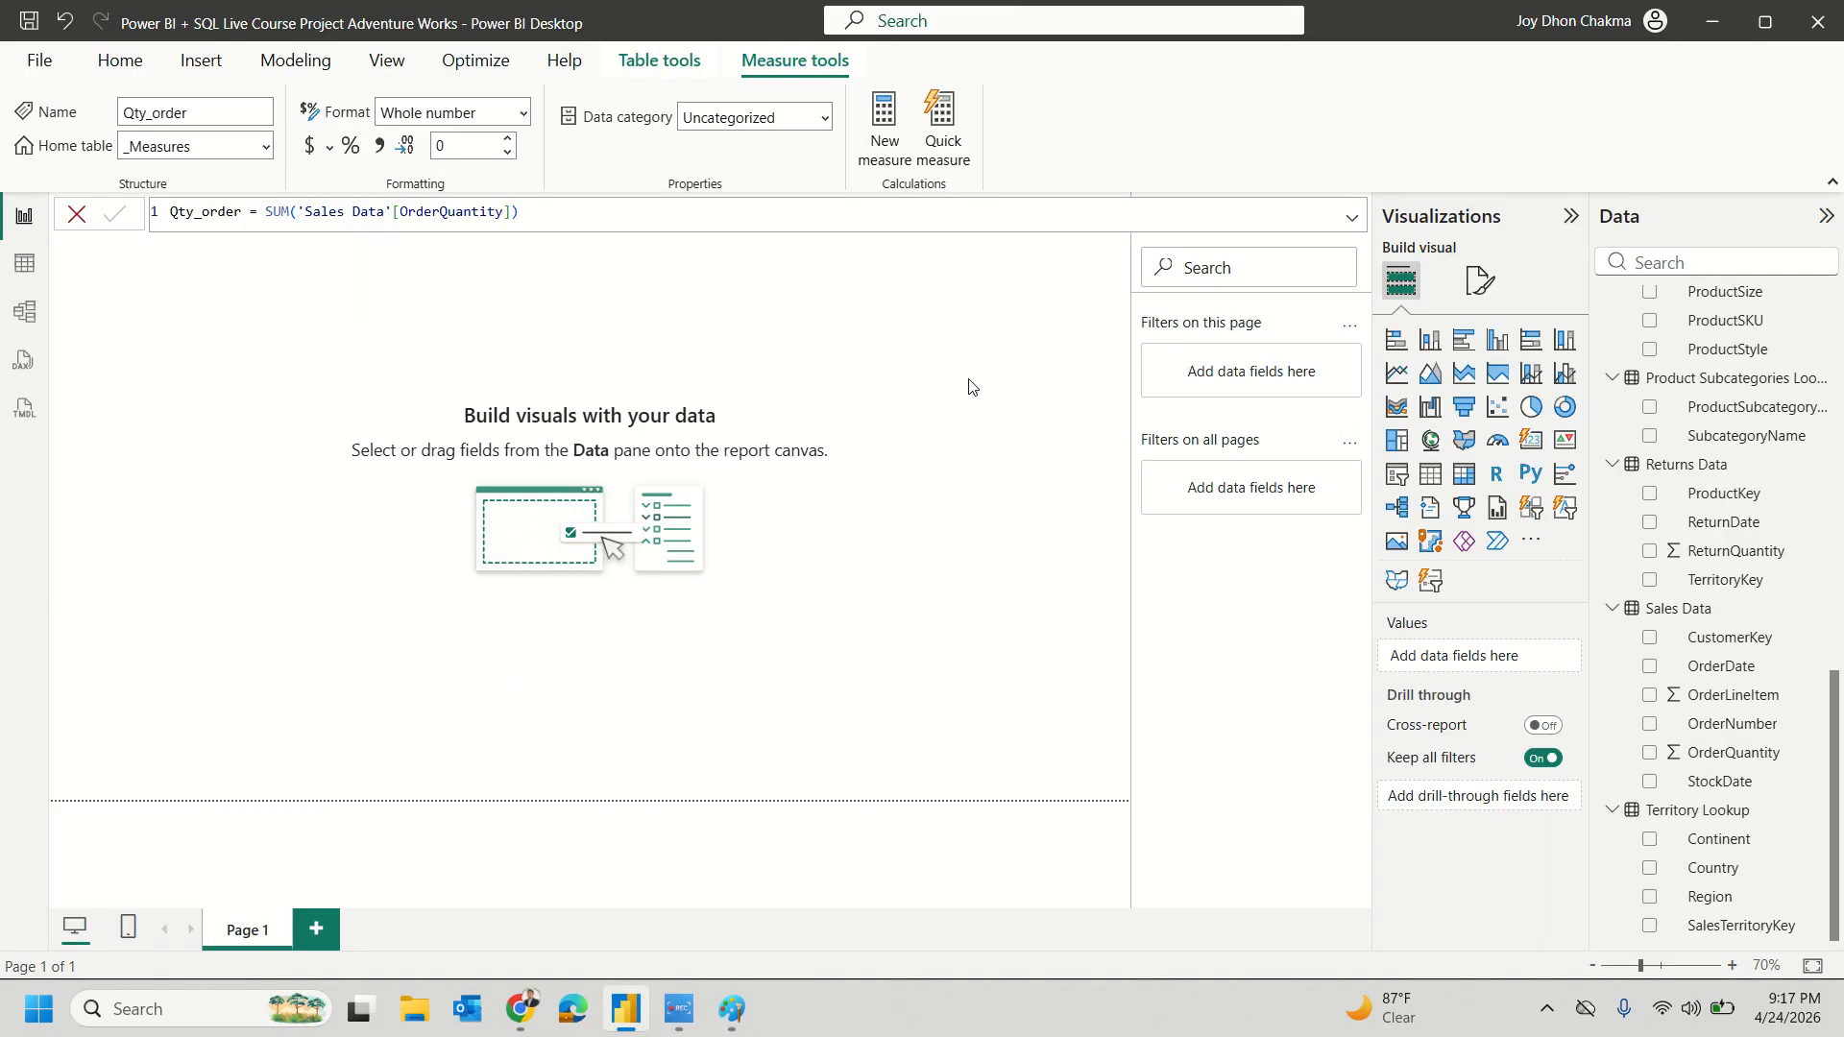
scroll(1672, 527, up, 10)
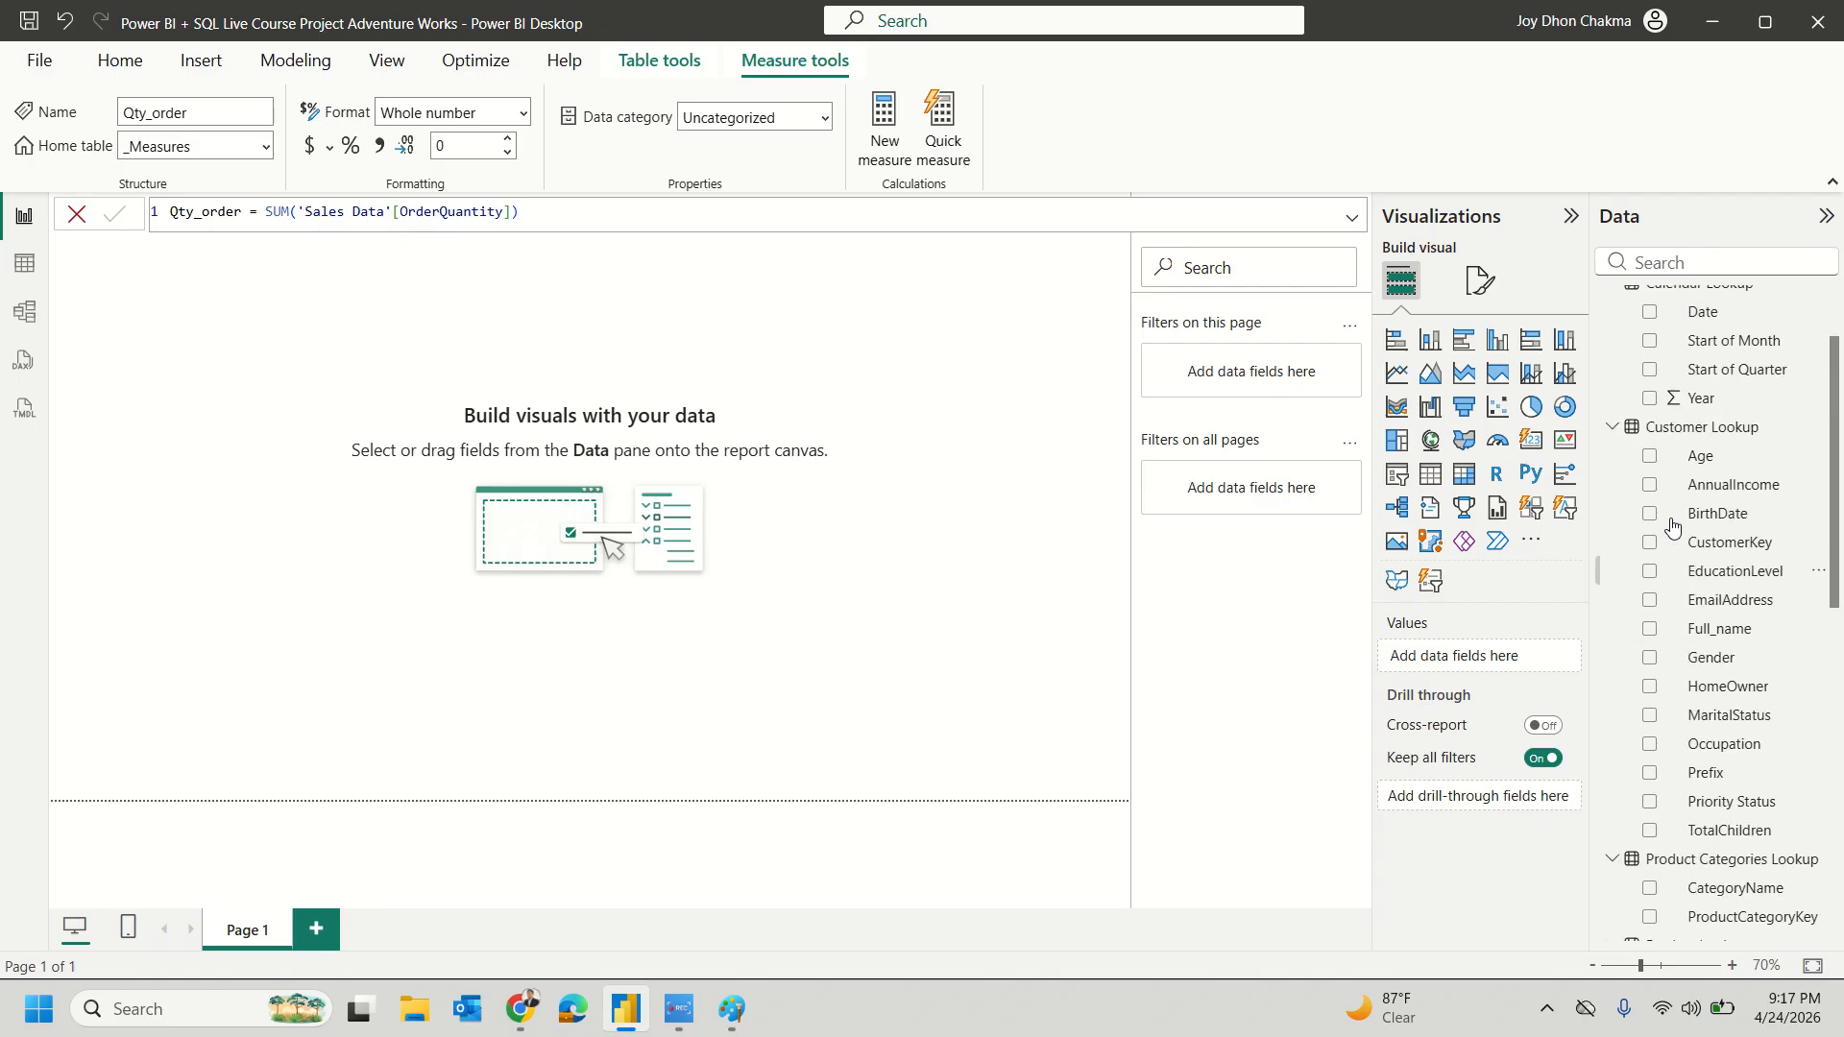
scroll(1673, 518, up, 2)
right_click(1668, 300)
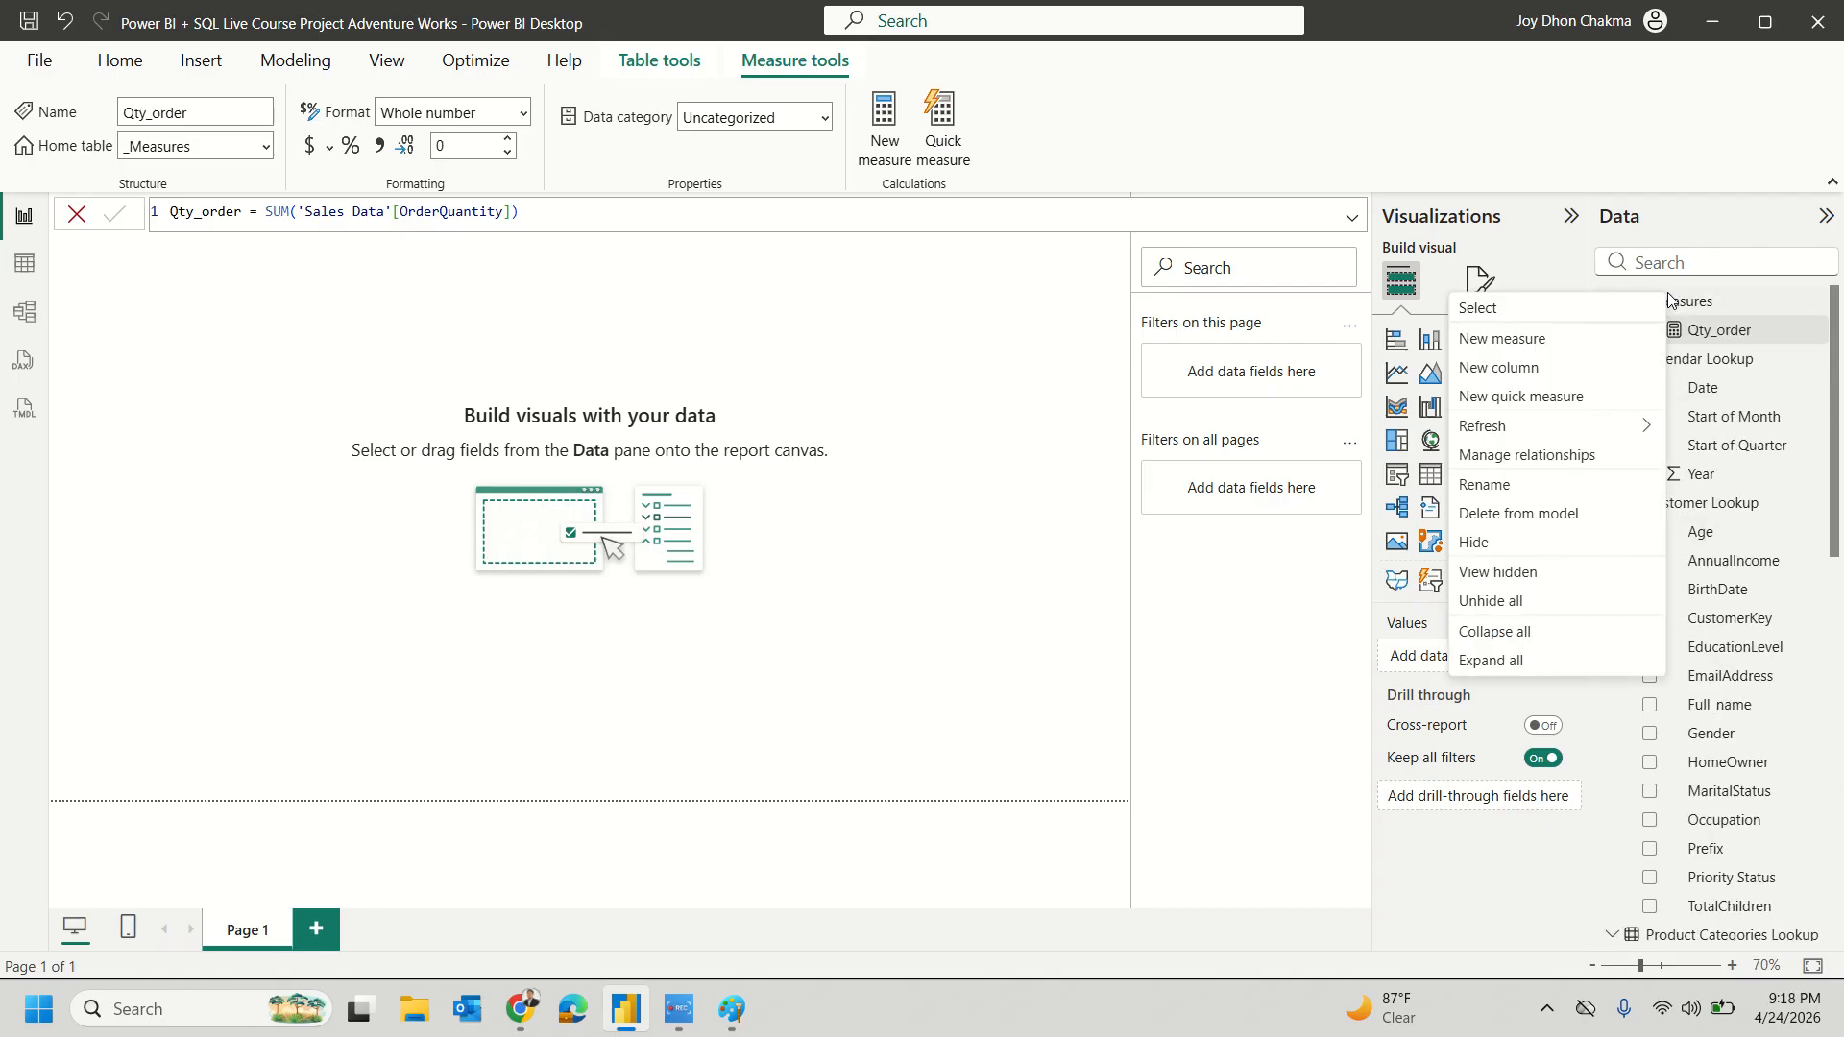
key(Escape)
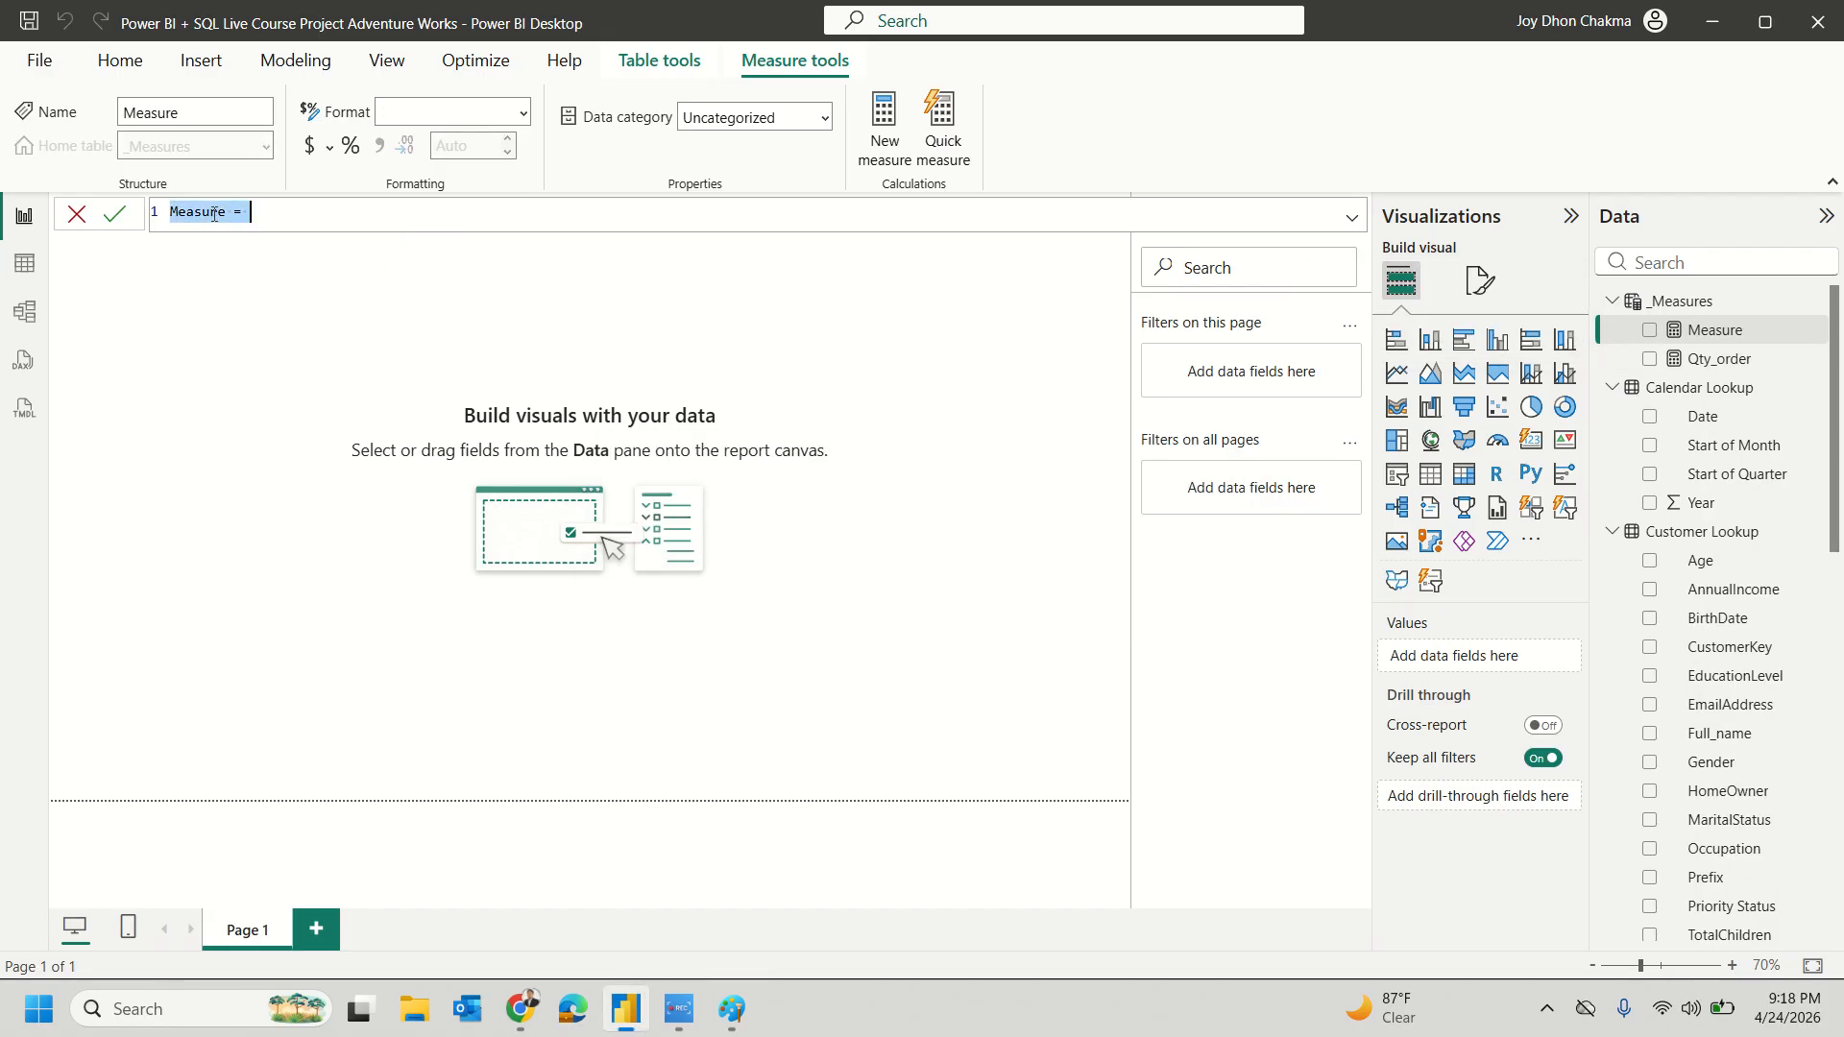
double_click(200, 213)
text(Total_)
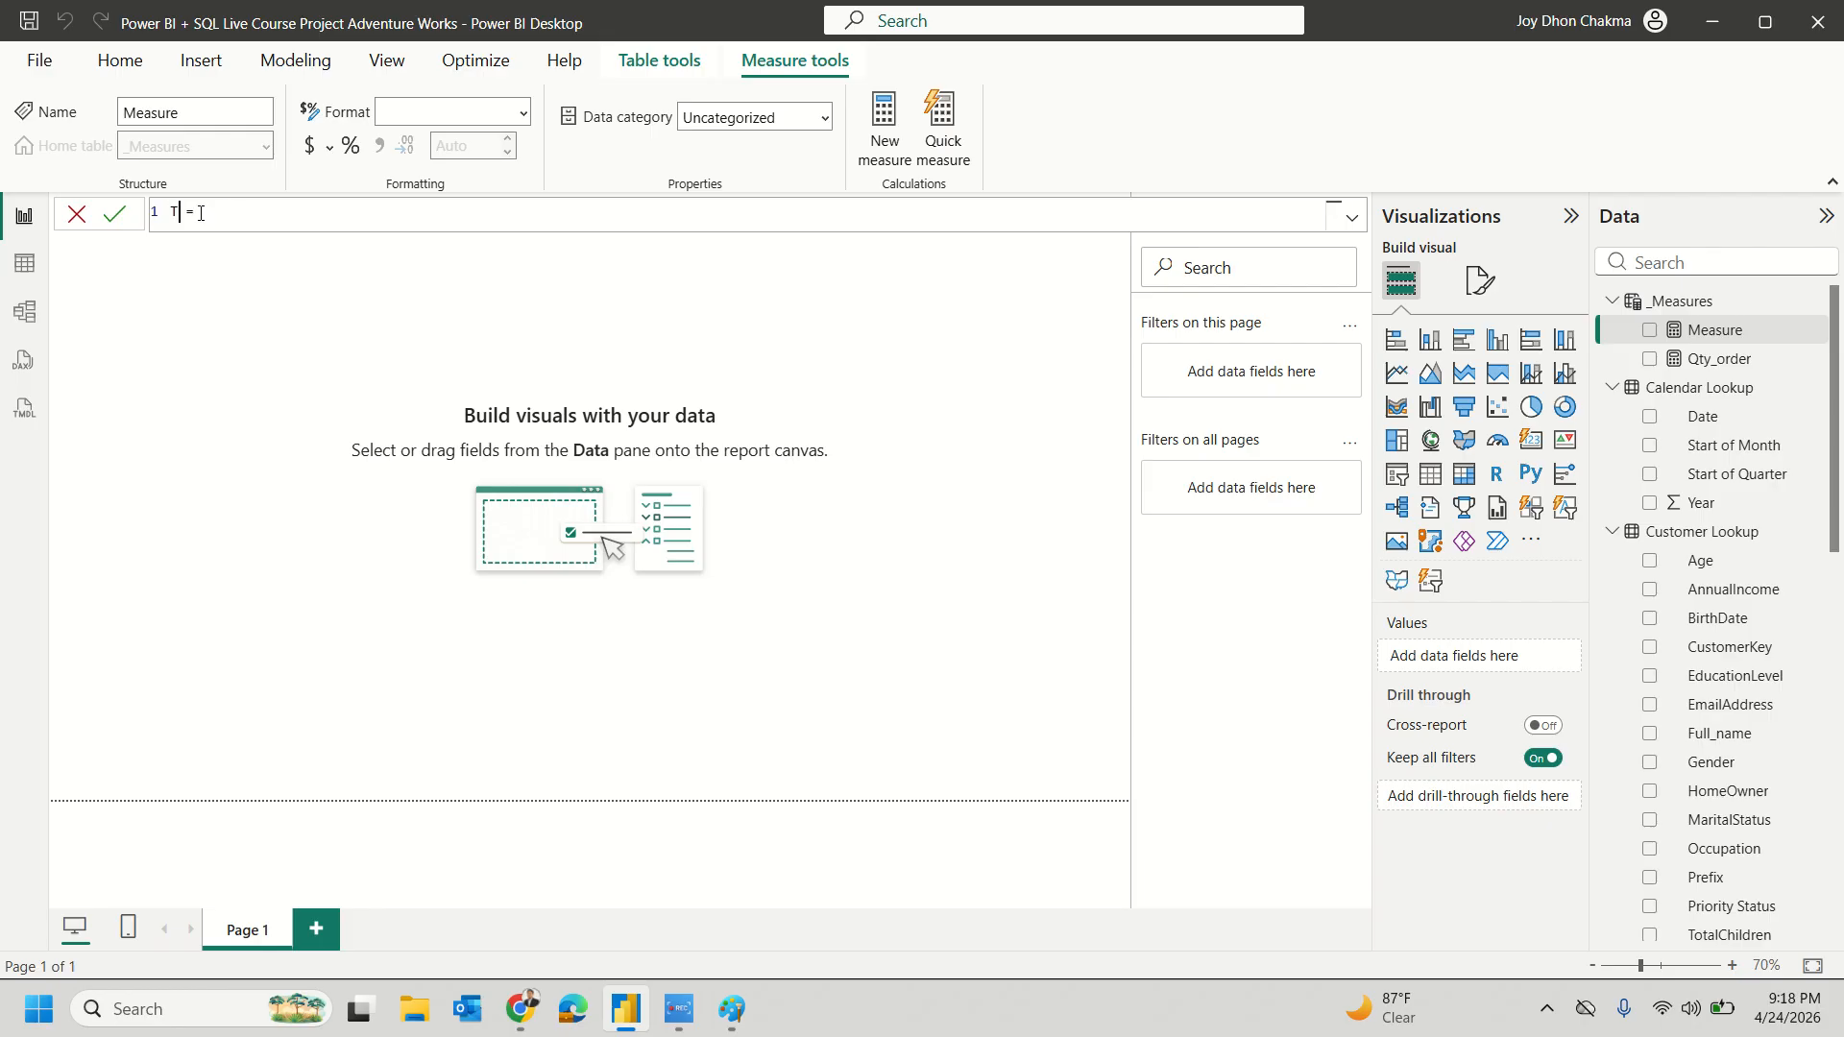
text(revenue = su)
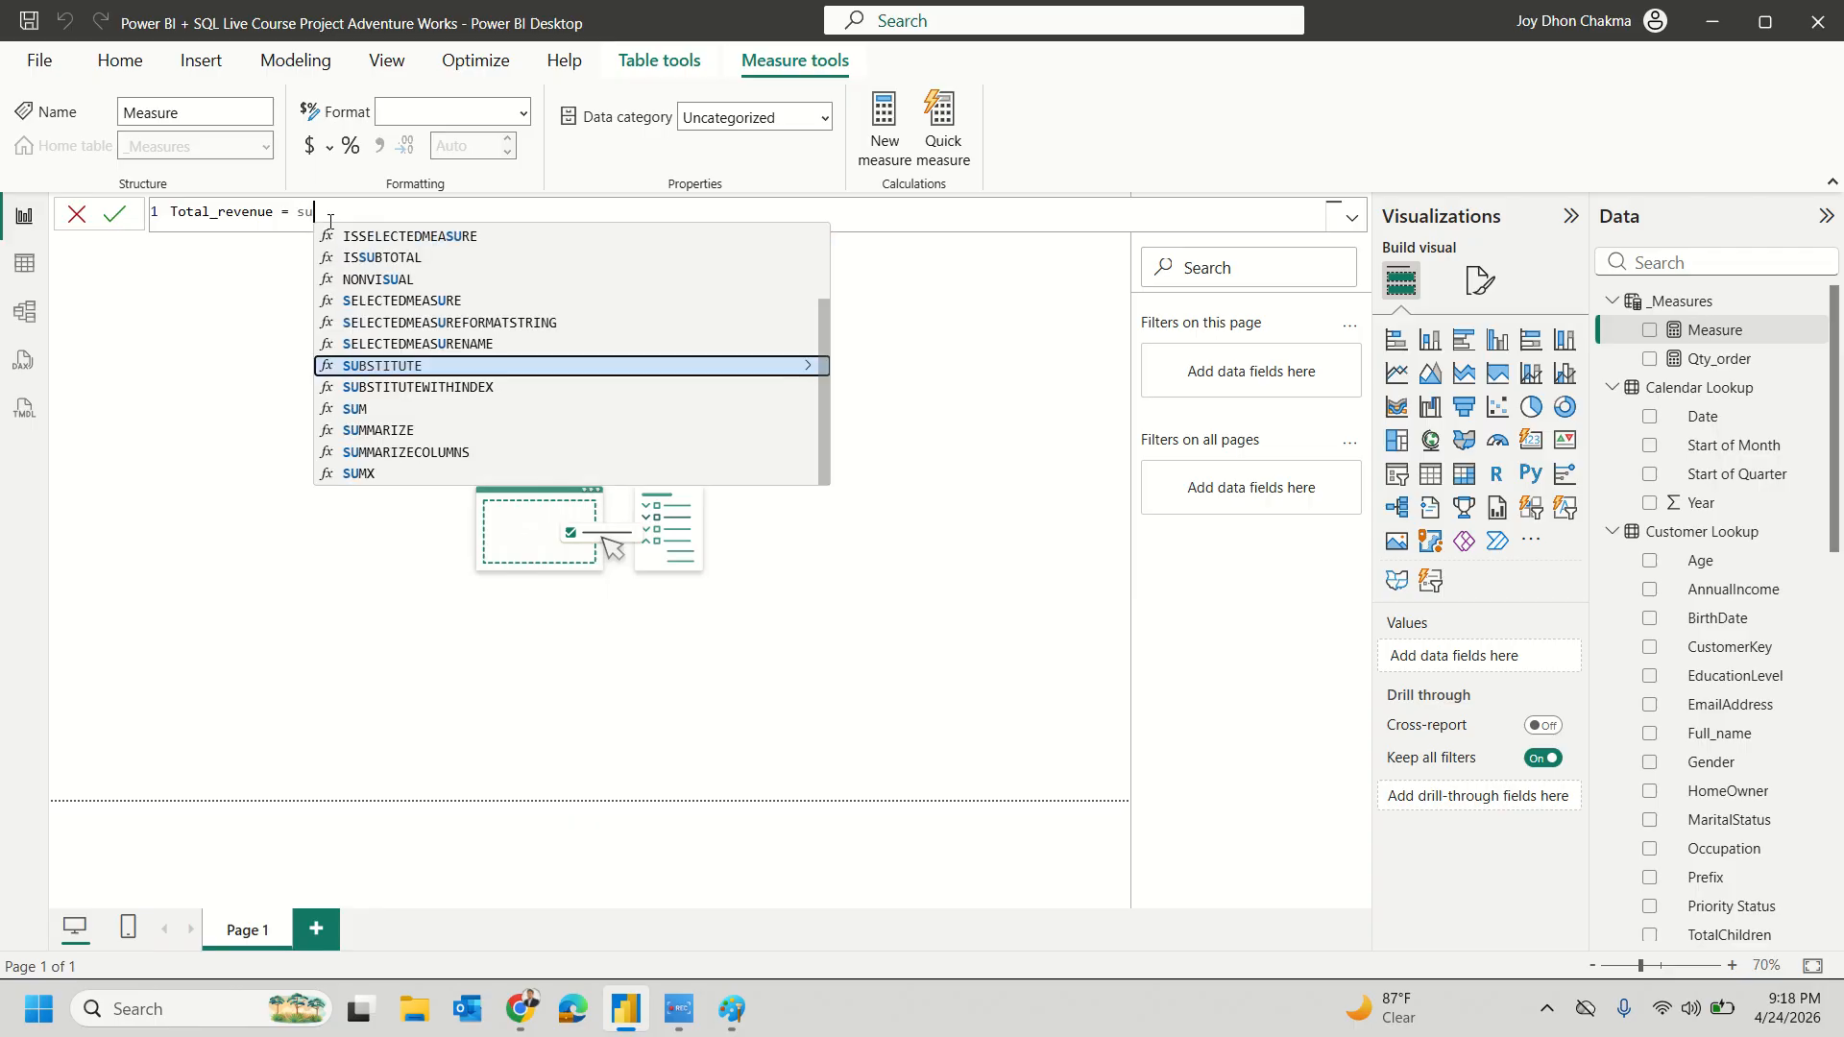
text(mx)
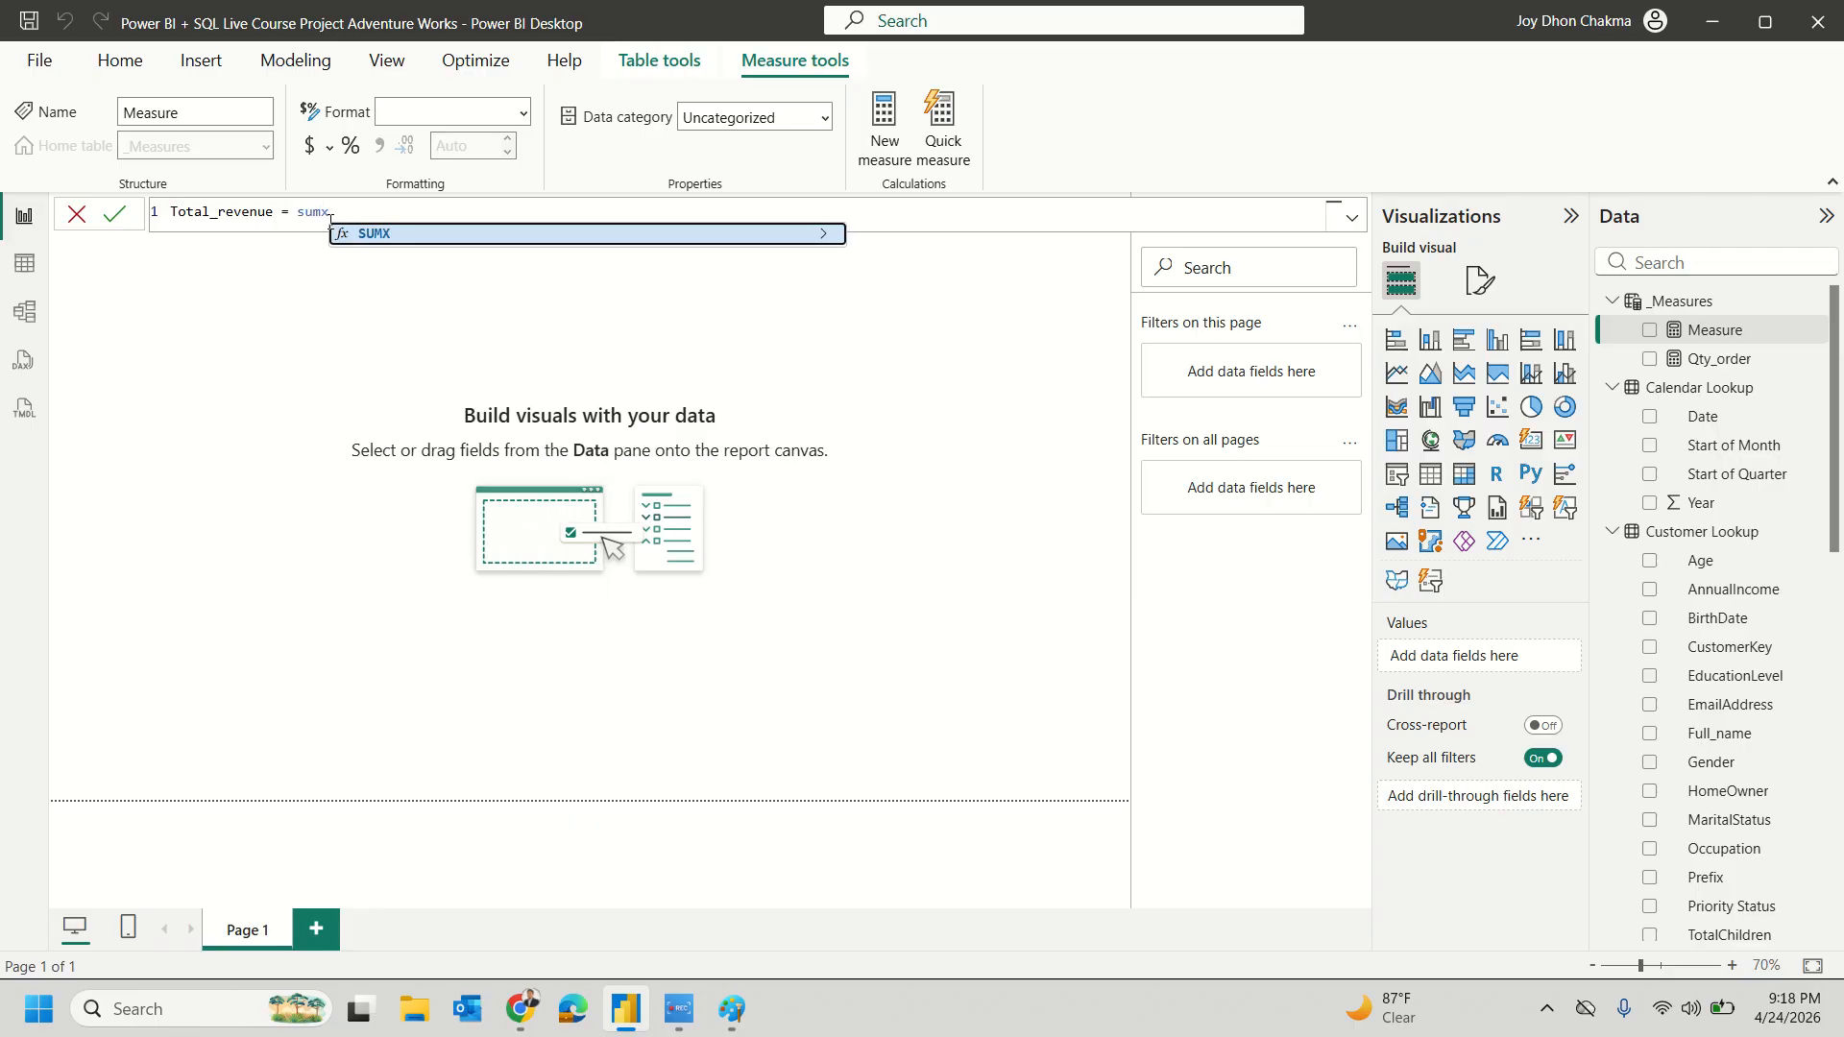
key(Tab)
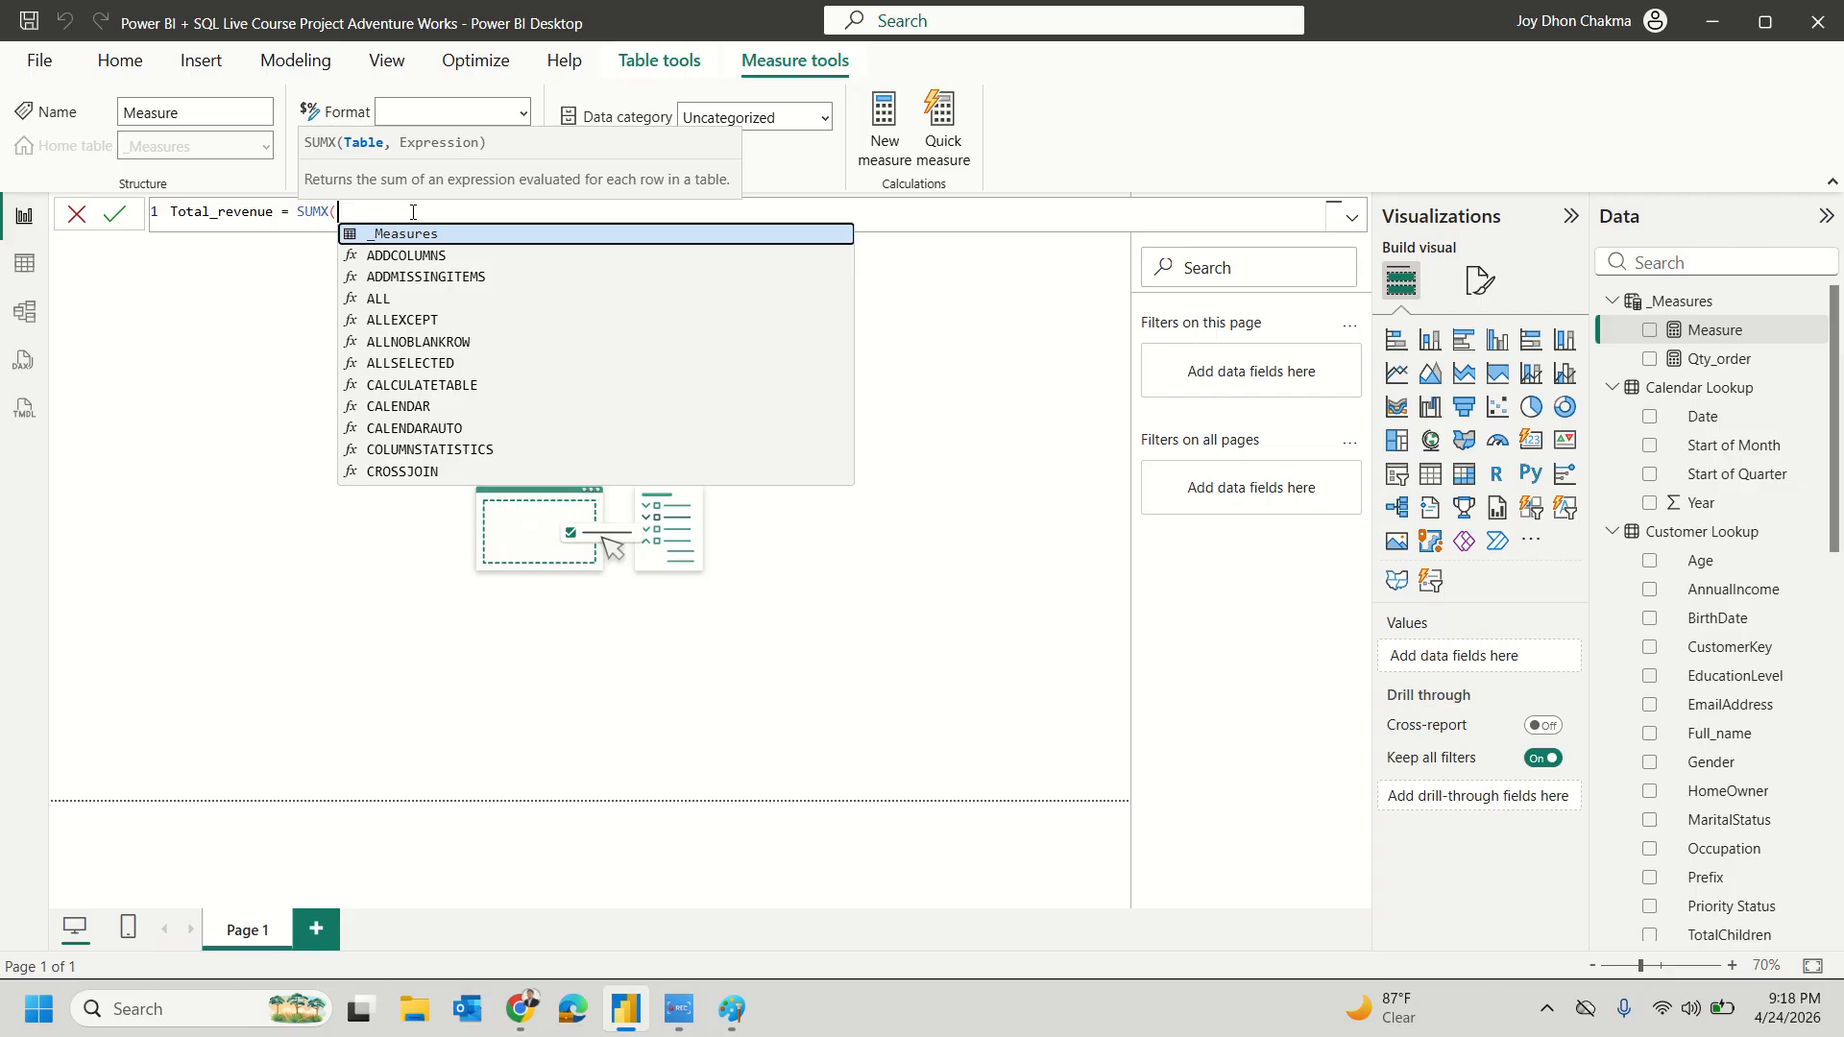
Step: Look through the product and sales fields, and enter 'Sales Data' as the table argument of SUMX
scroll(1693, 691, down, 3)
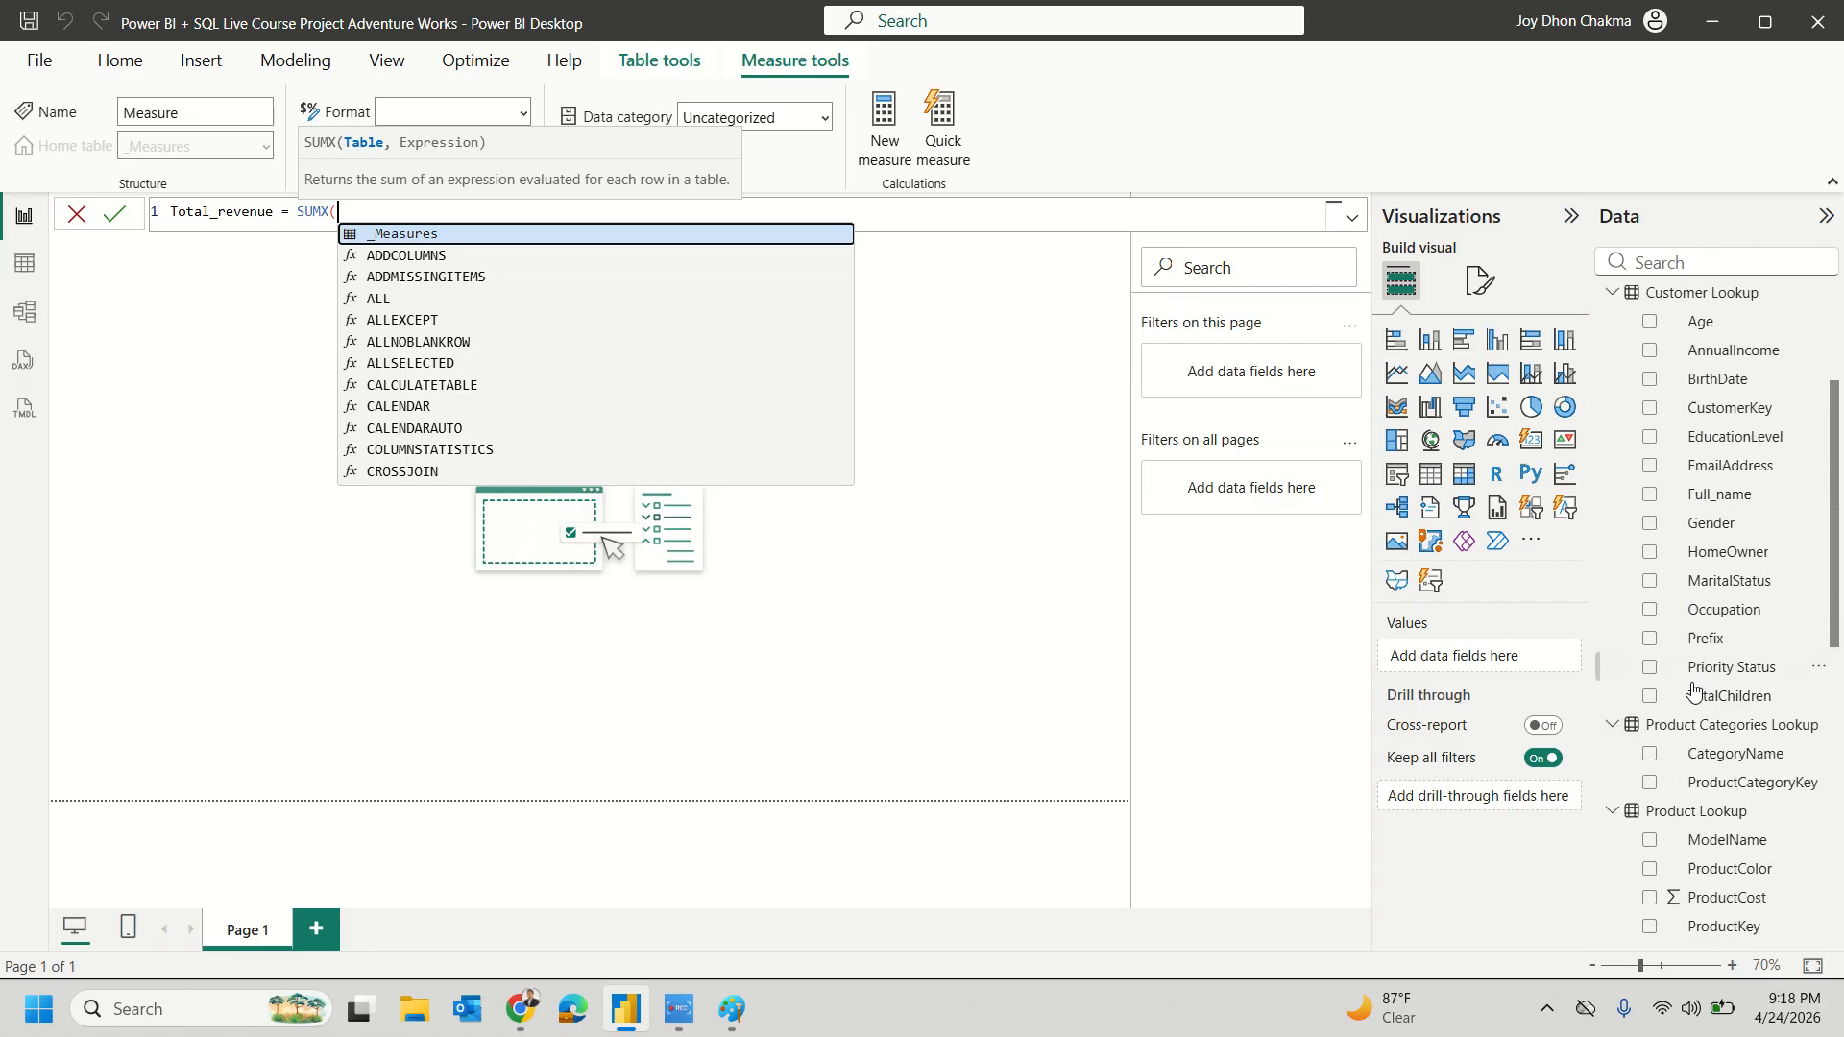
scroll(1693, 690, down, 3)
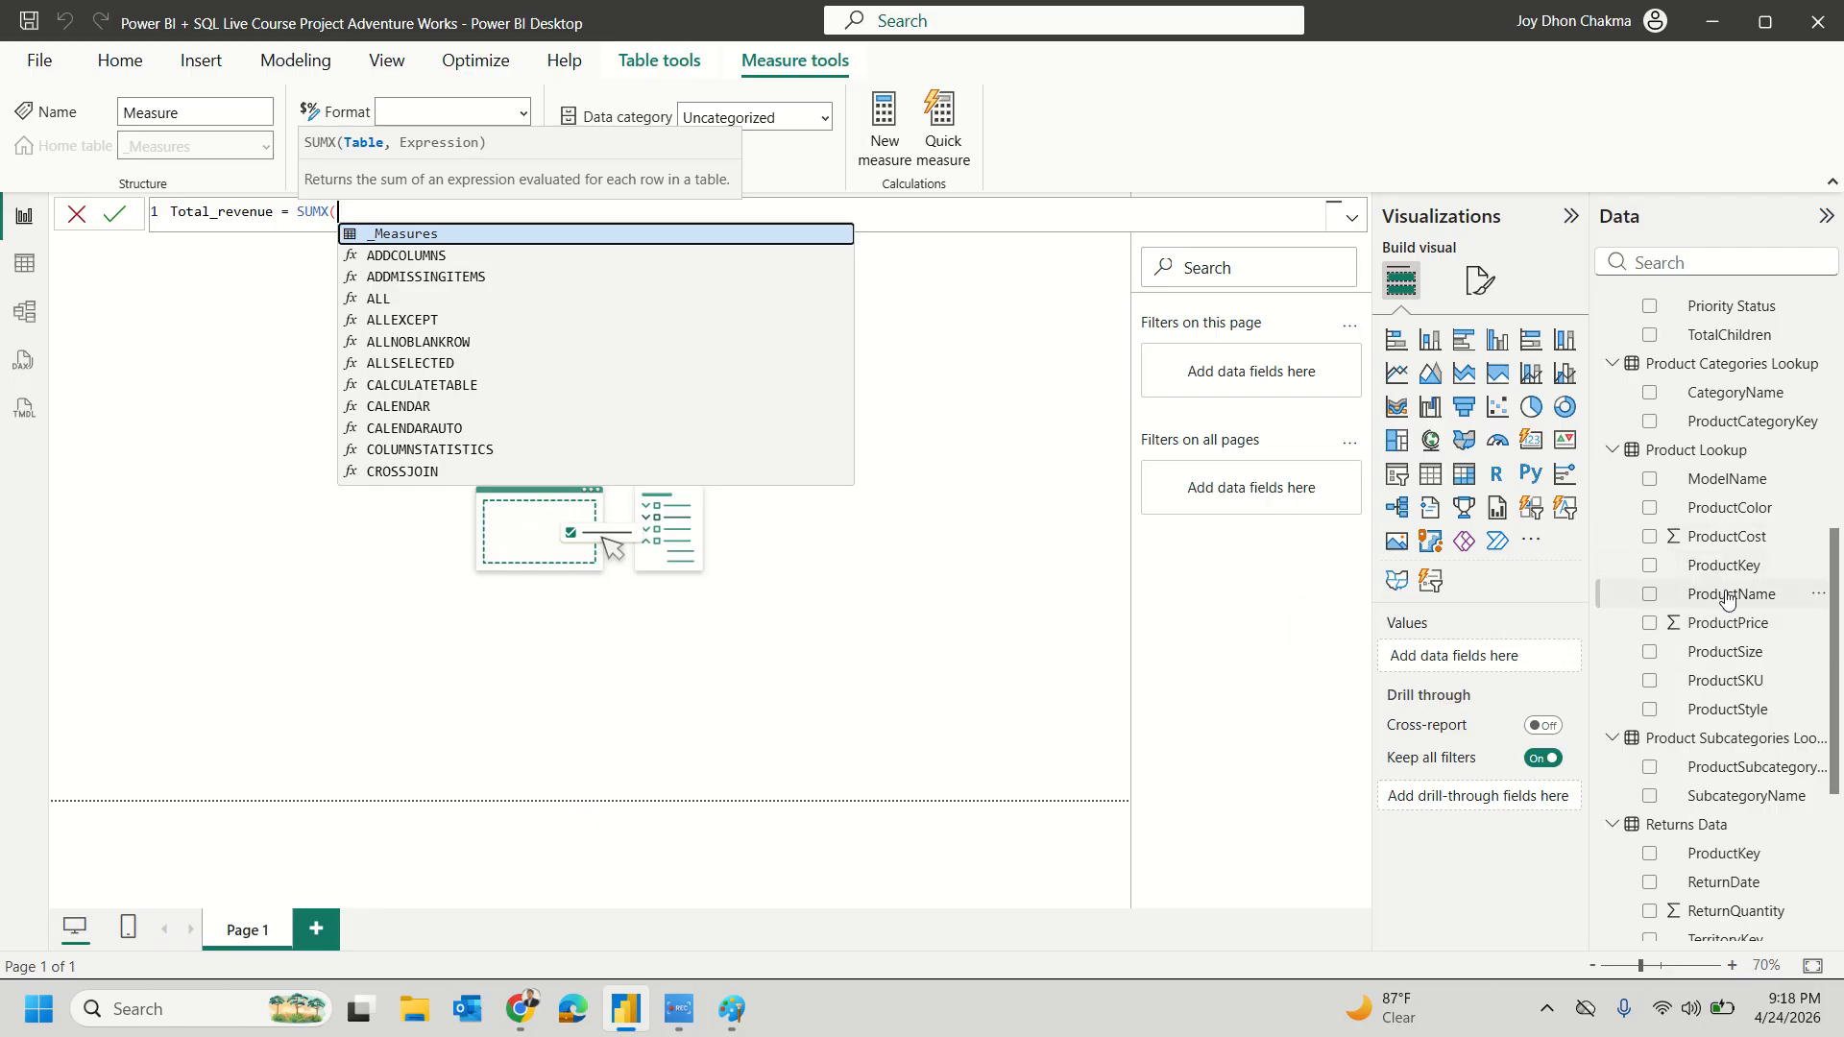
scroll(1724, 629, down, 2)
scroll(1724, 631, down, 4)
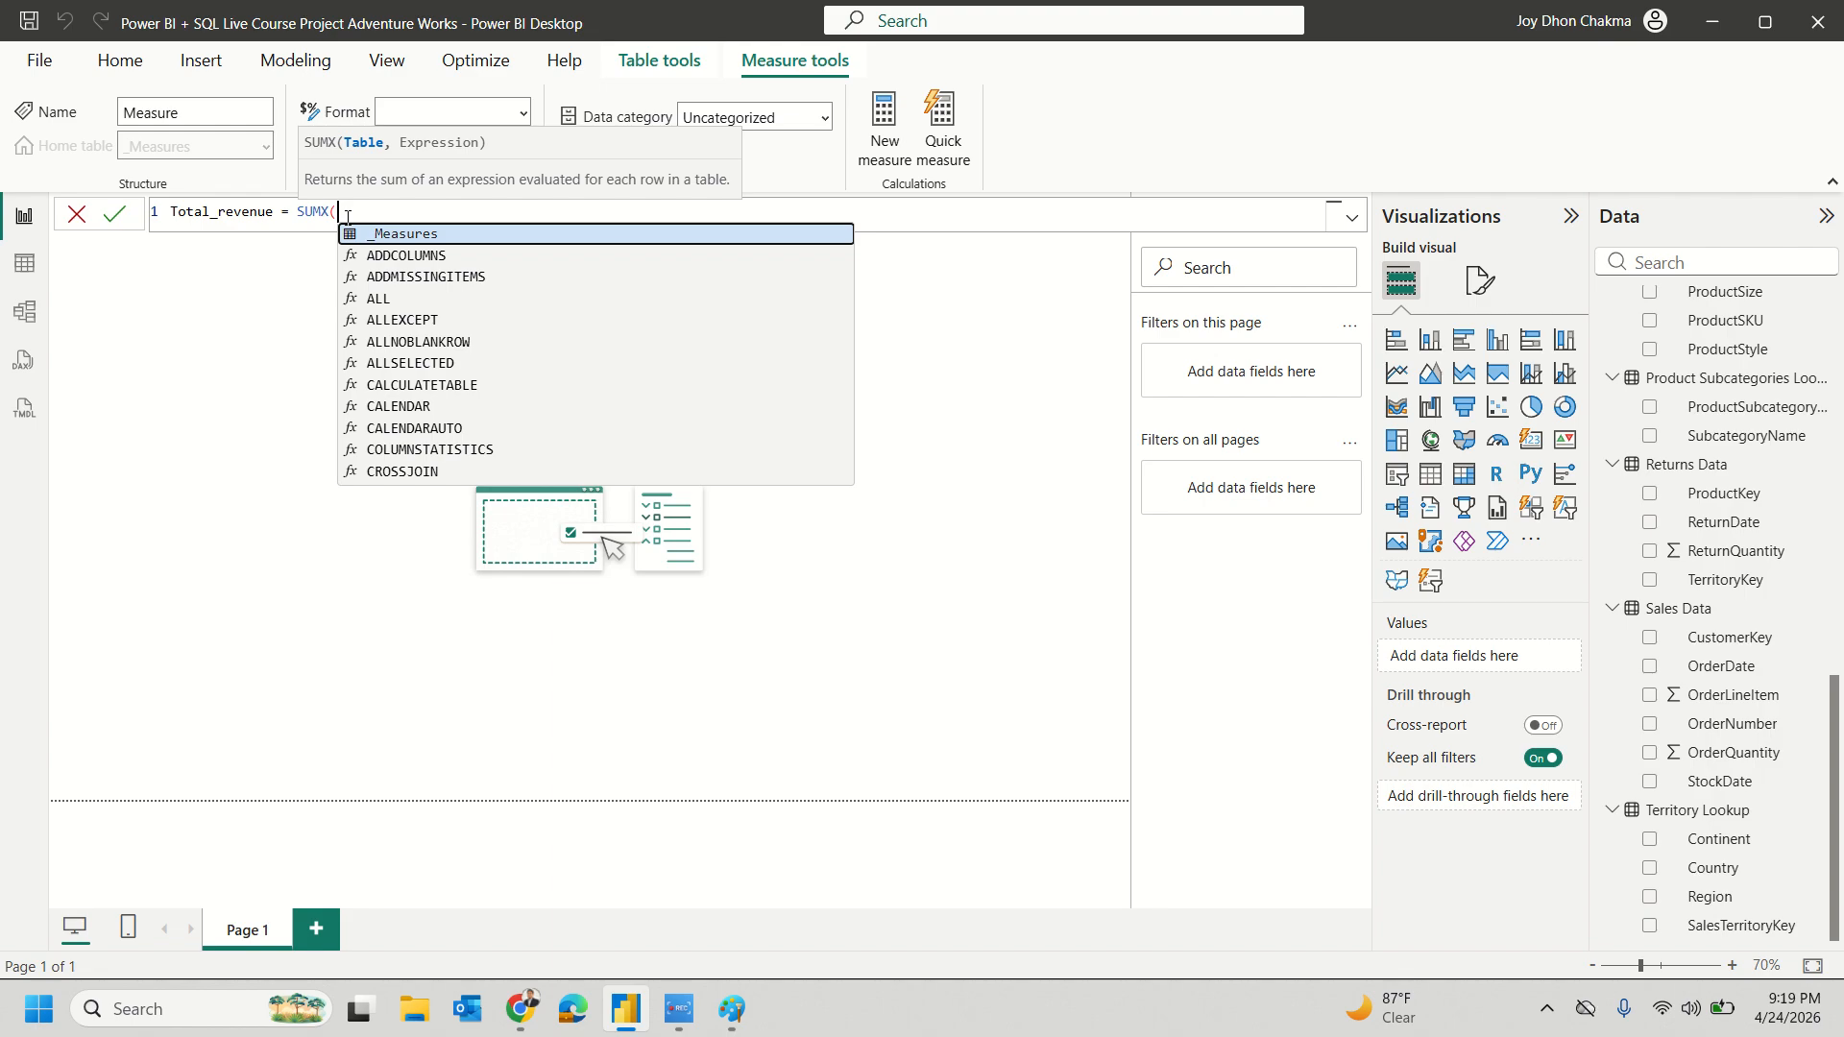
text(sales)
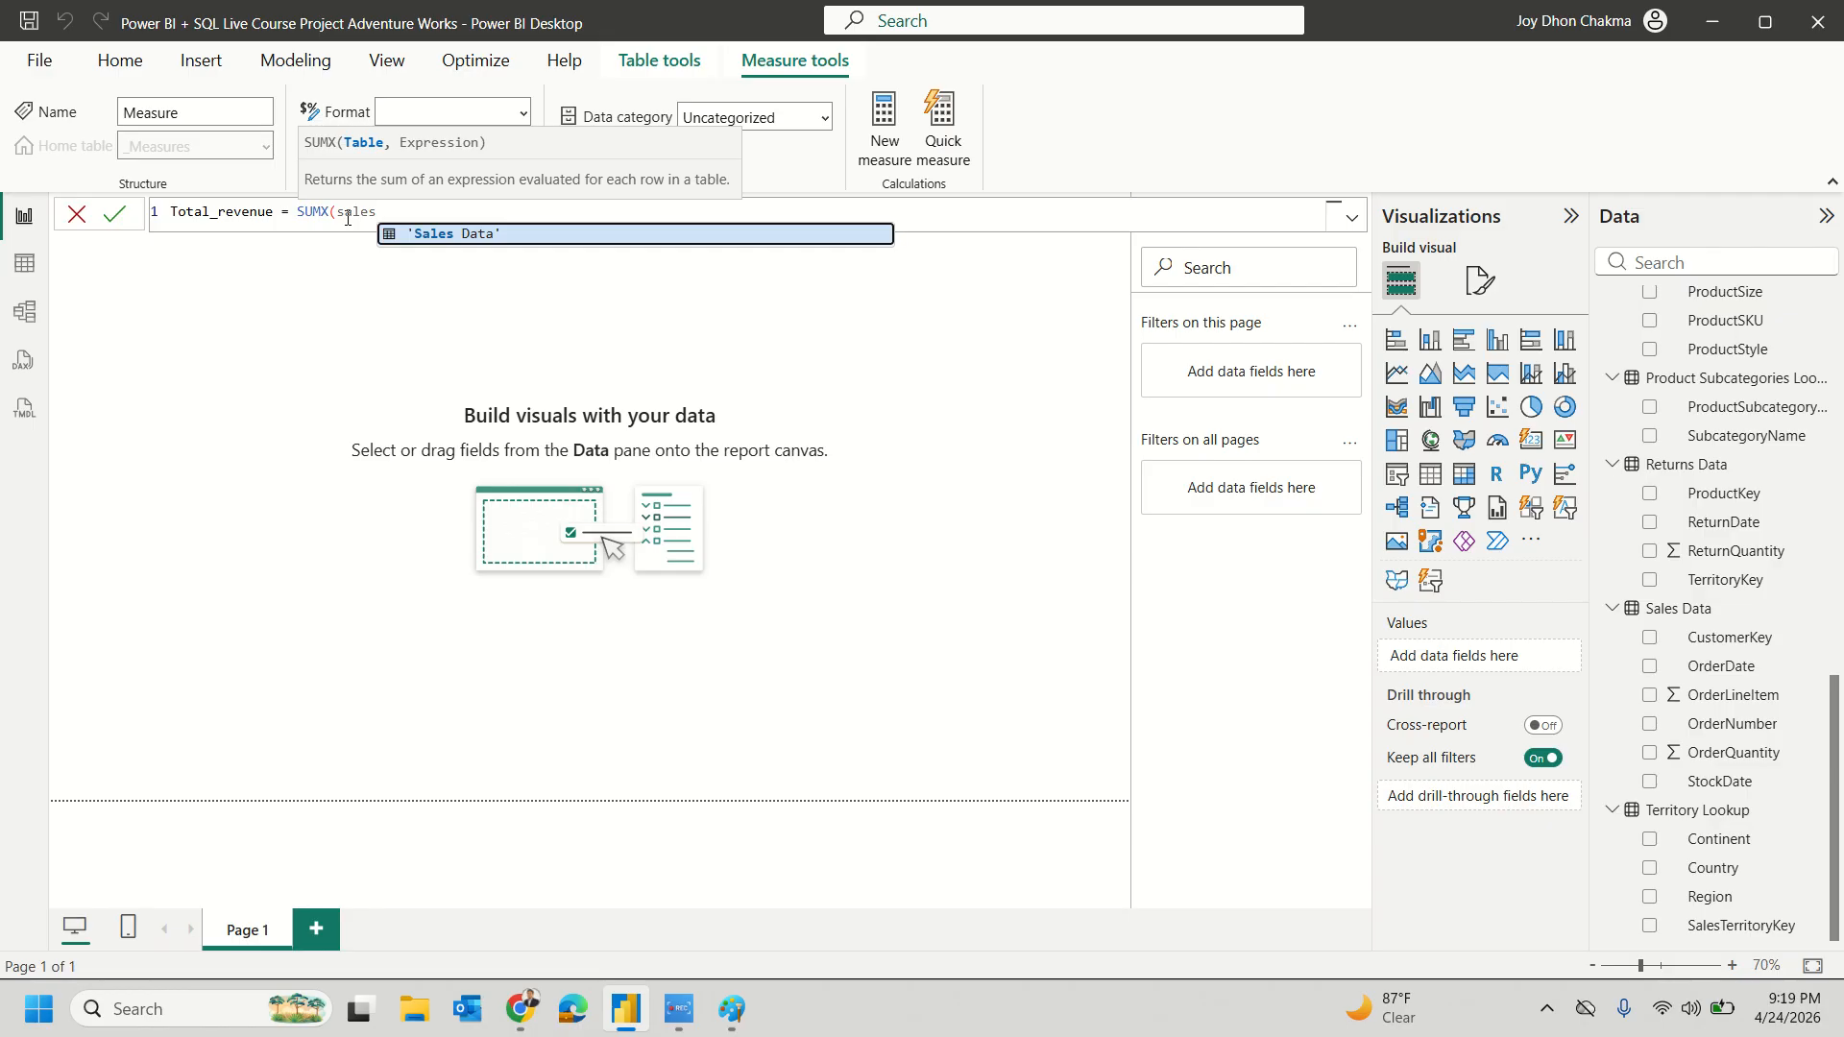
key(Tab)
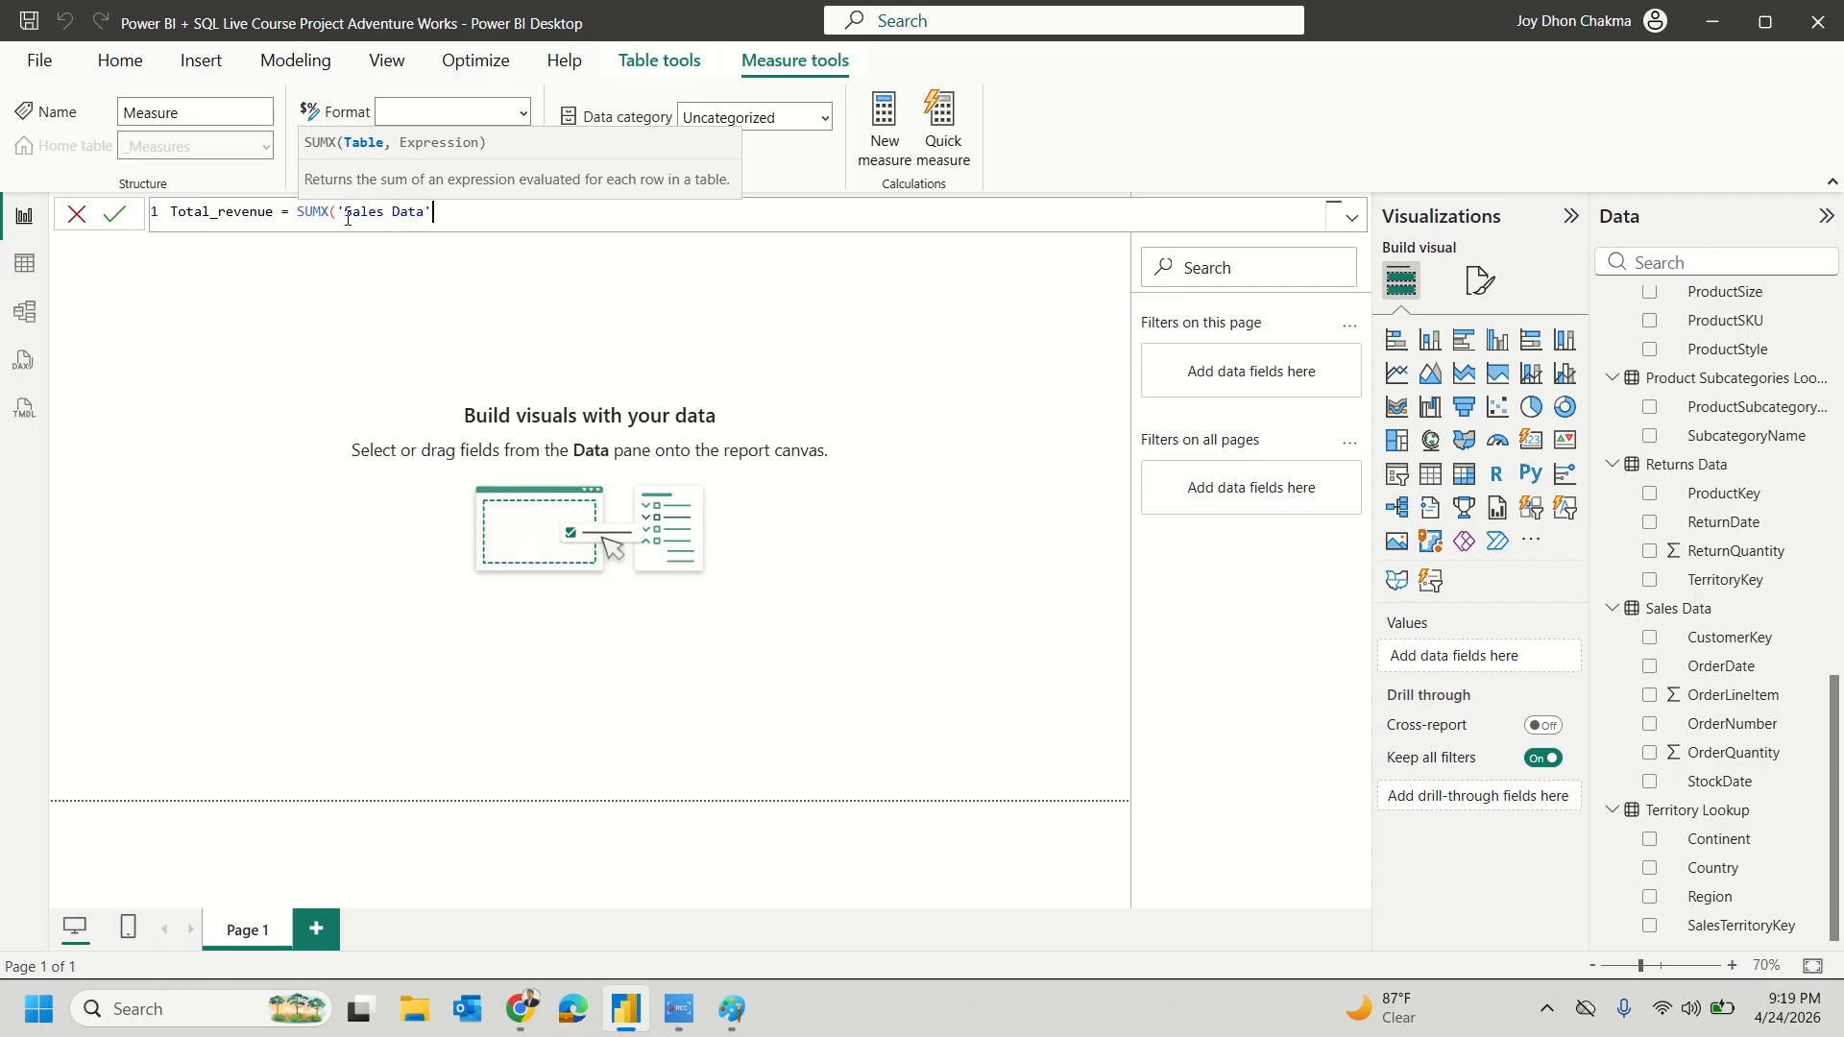
Step: Add 'Sales Data'[OrderQuantity] as the start of the SUMX expression argument
text(,sale)
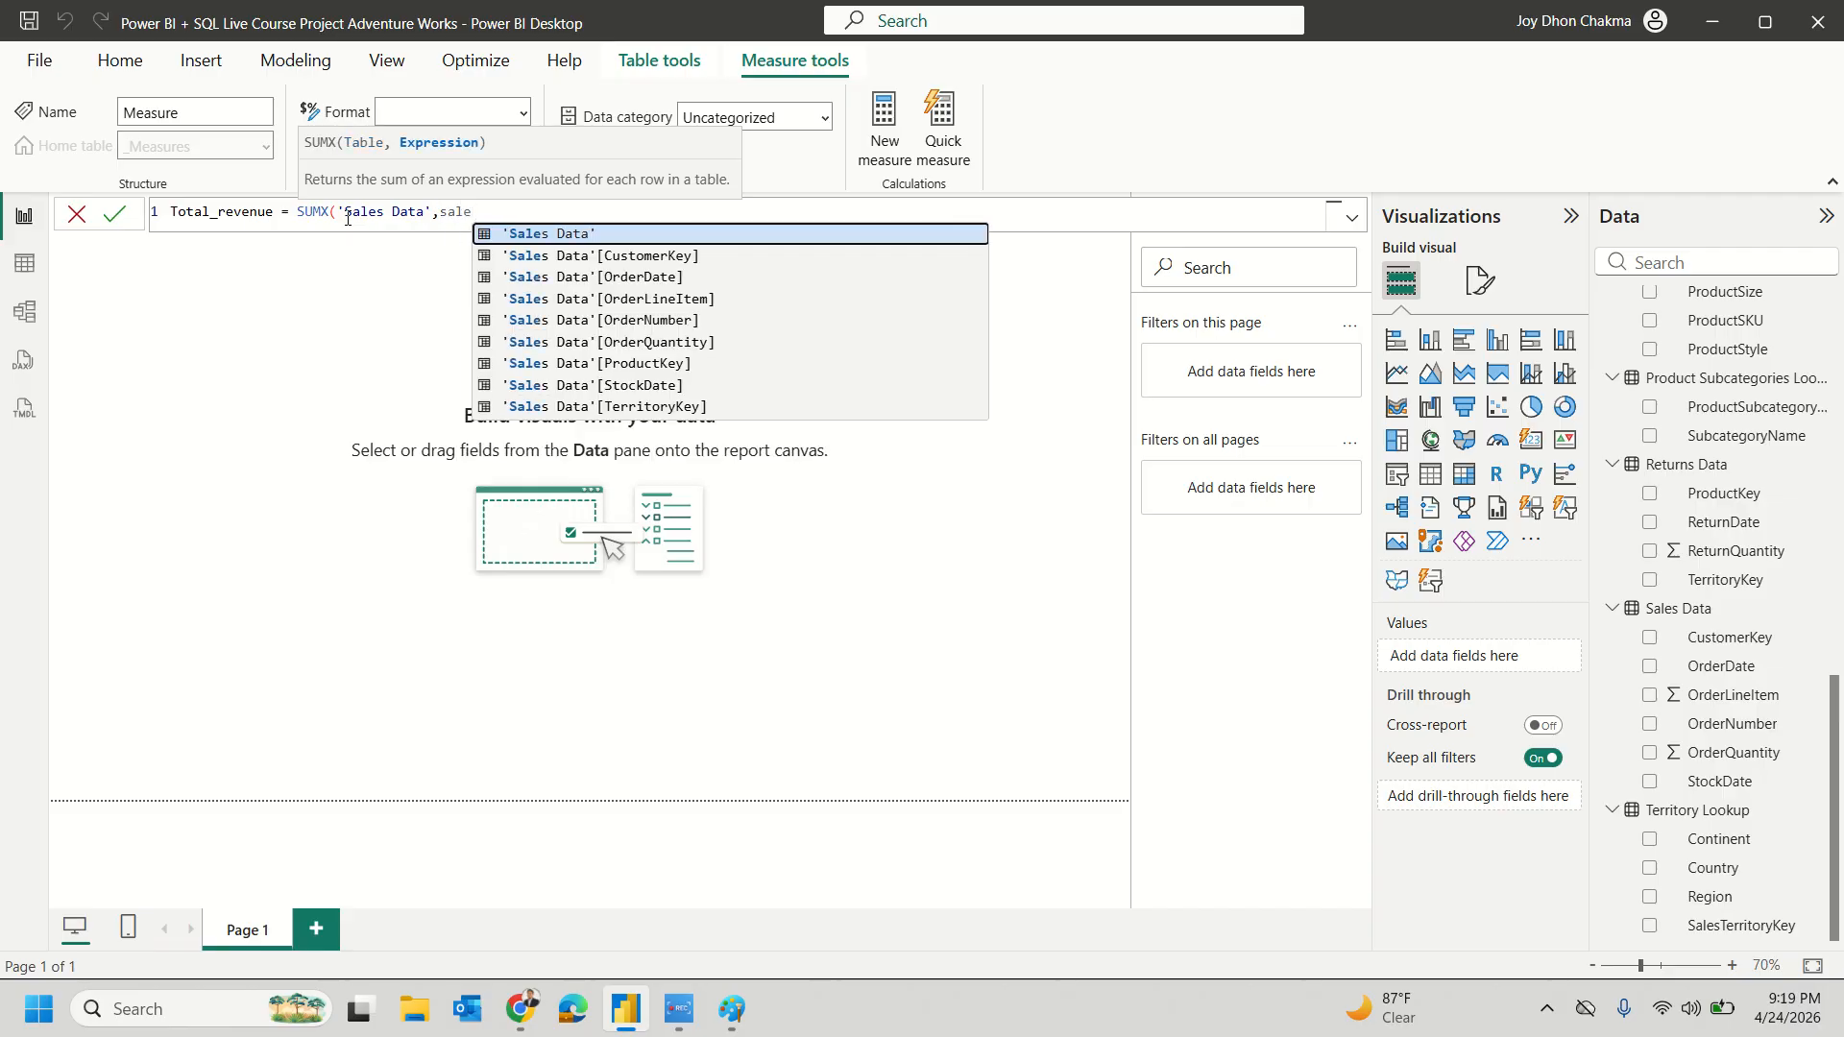
key(Down)
key(Down)
key(Down)
key(Down)
key(Down)
key(Down)
key(Down)
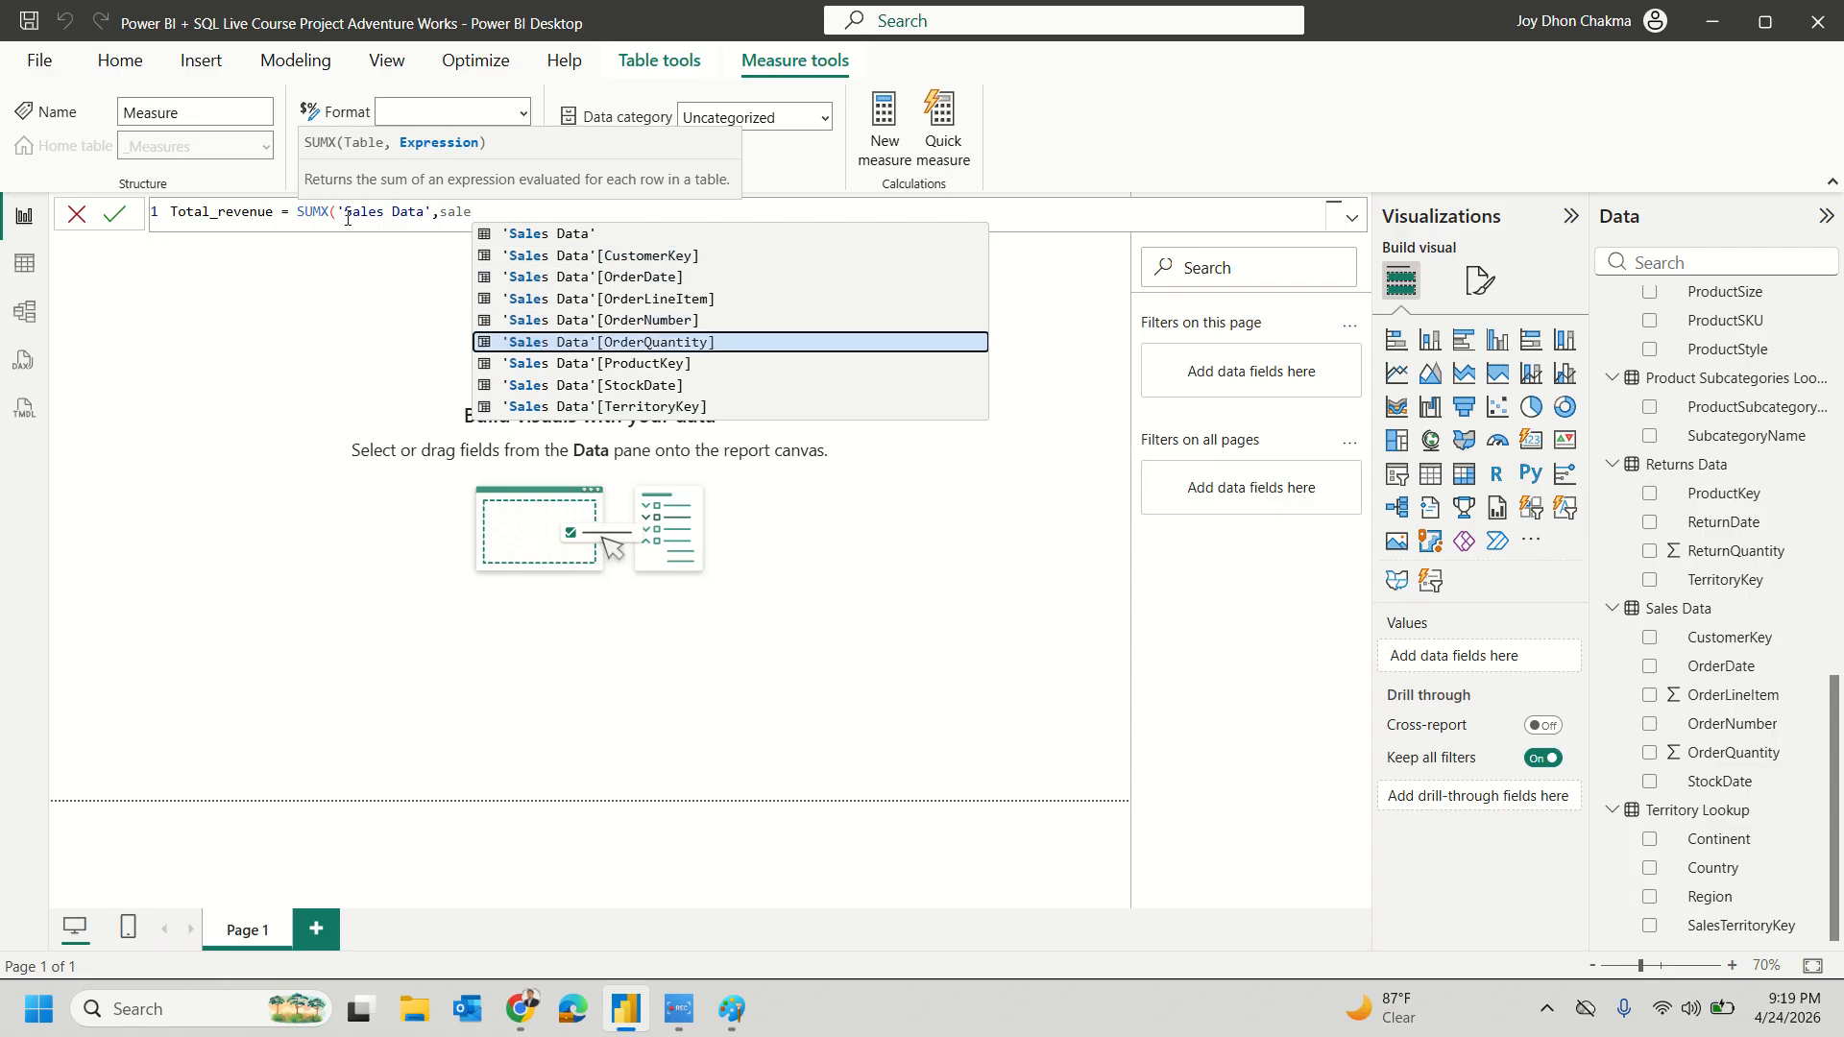
key(Up)
key(Up)
key(Tab)
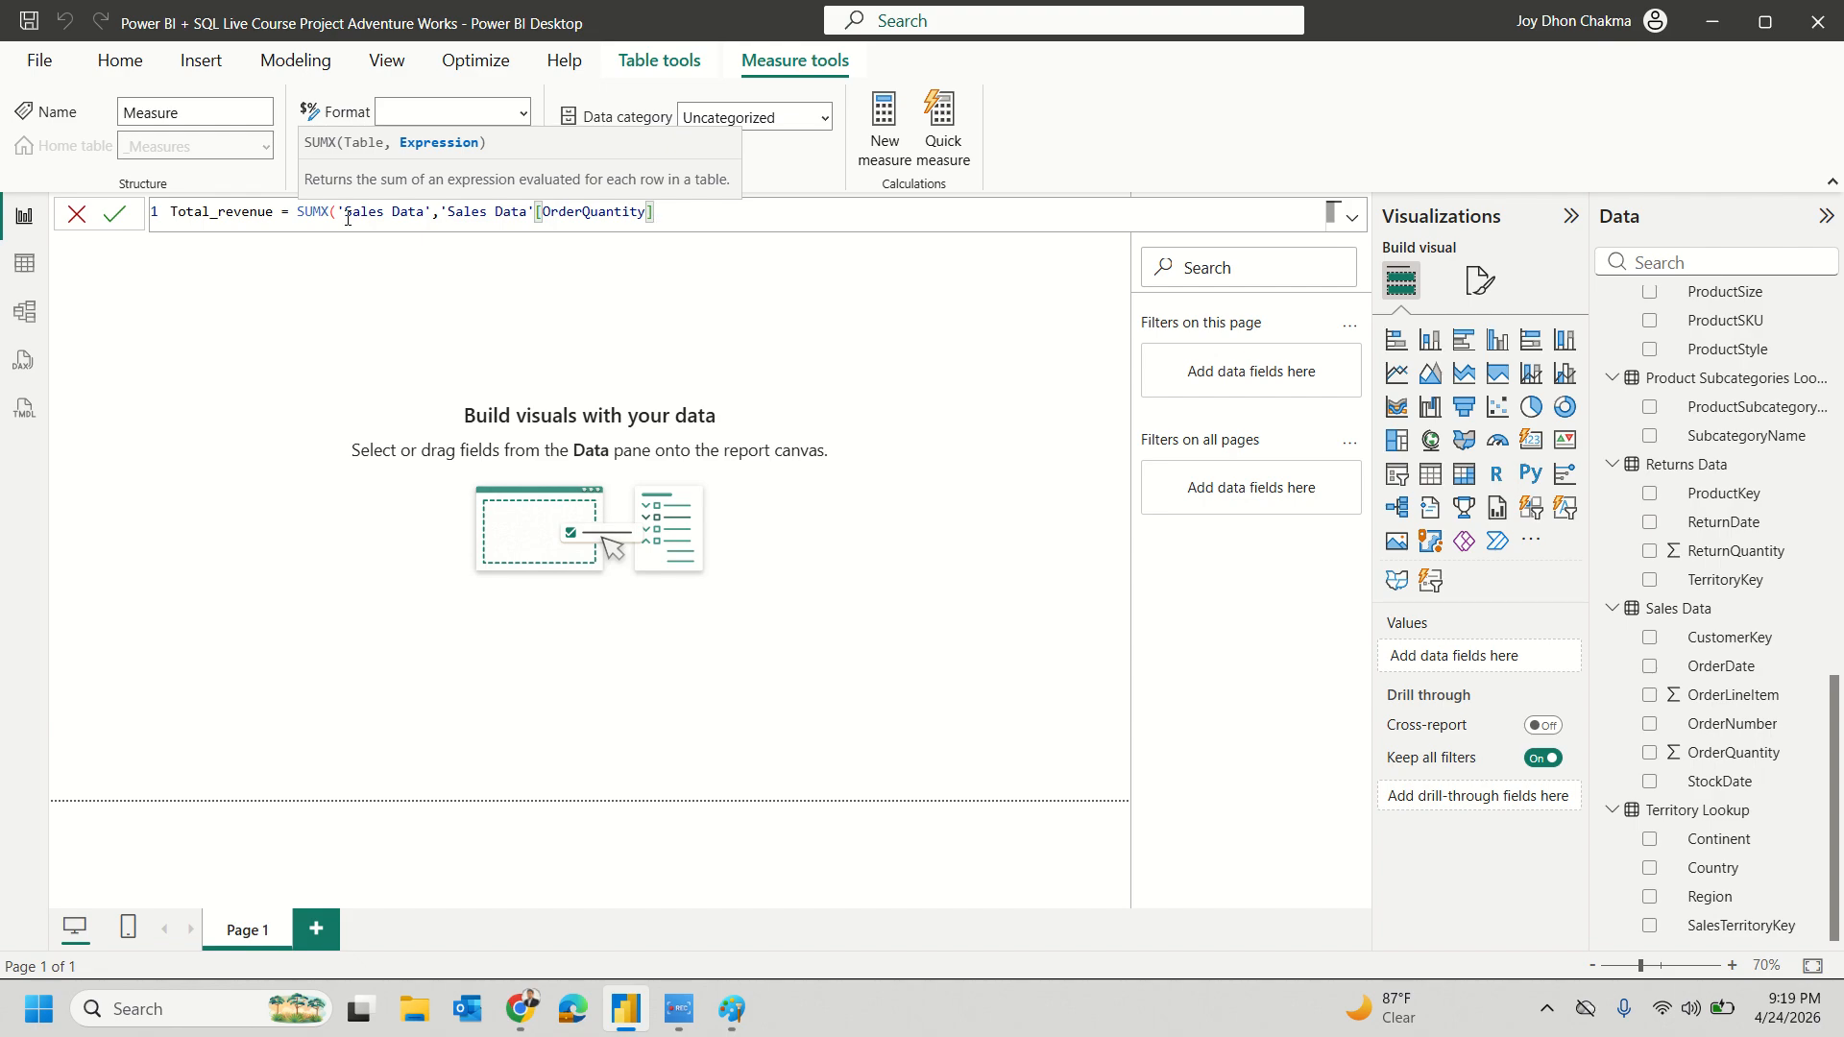
Step: Extend the Total_revenue expression by multiplying the order quantity by the RELATED function
scroll(1676, 634, up, 3)
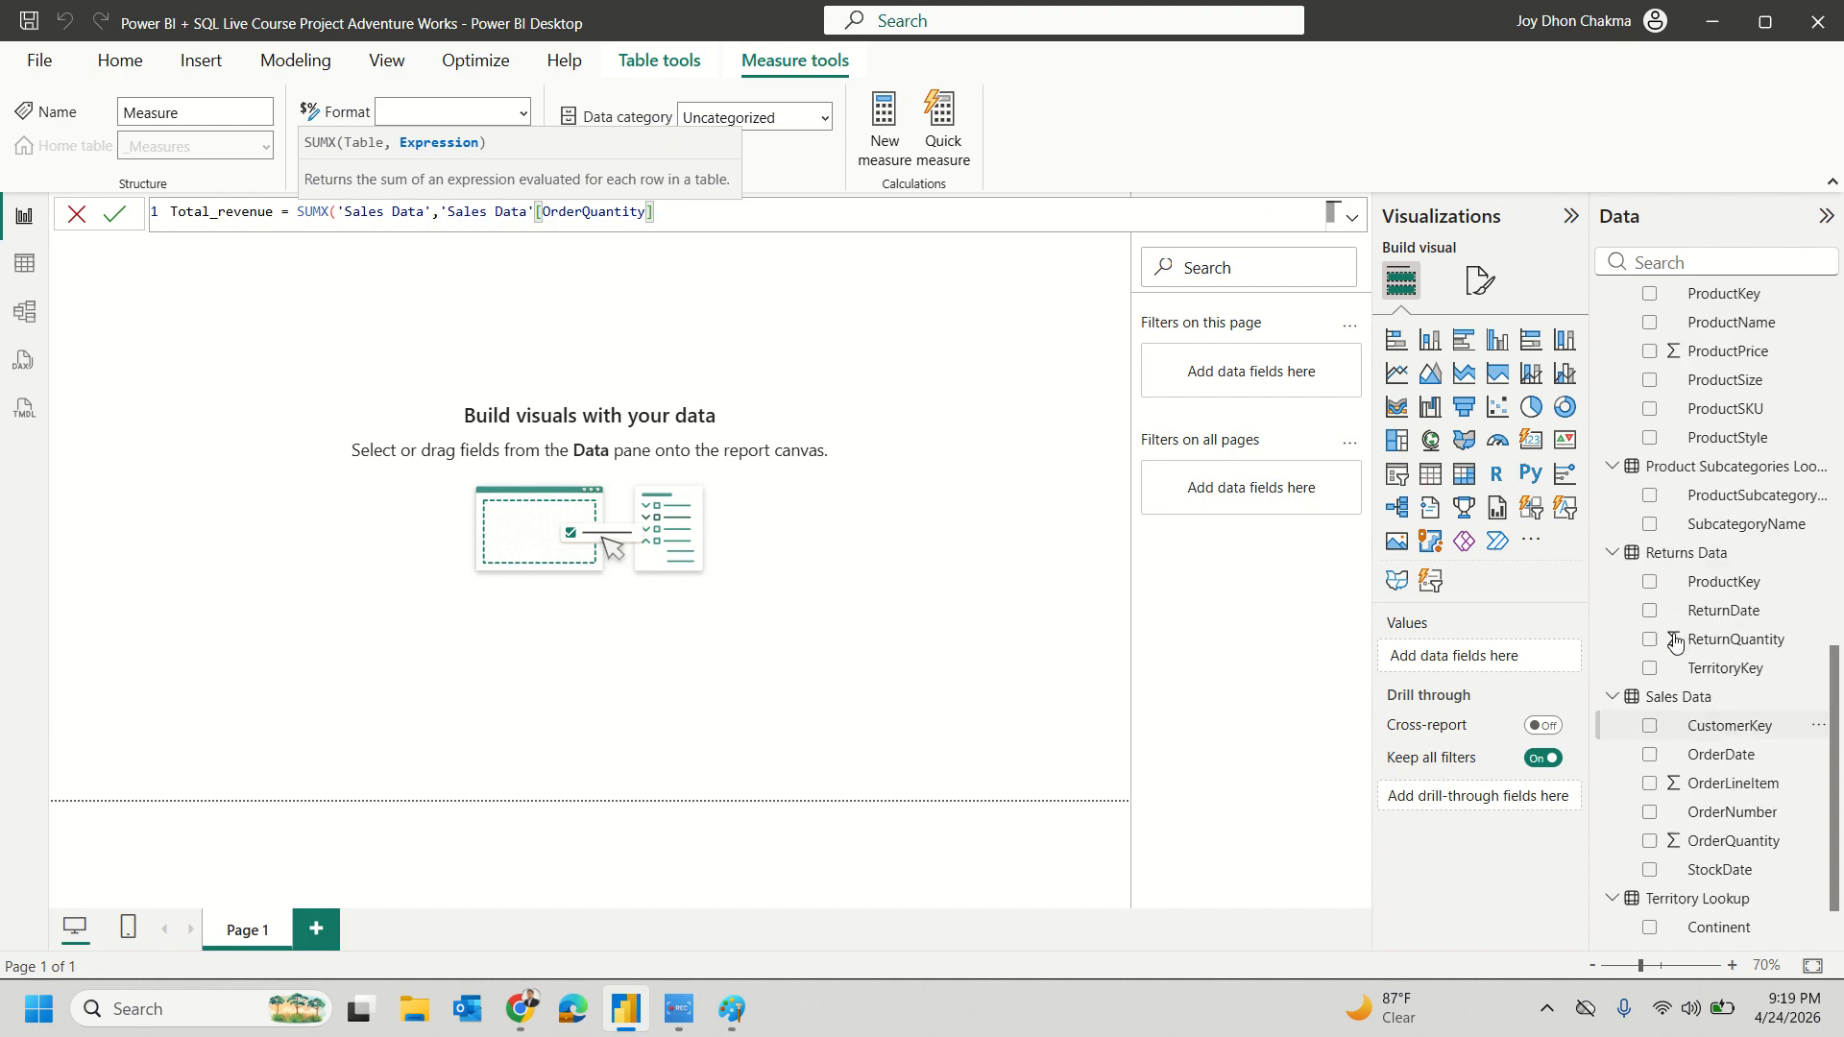
scroll(1676, 641, up, 1)
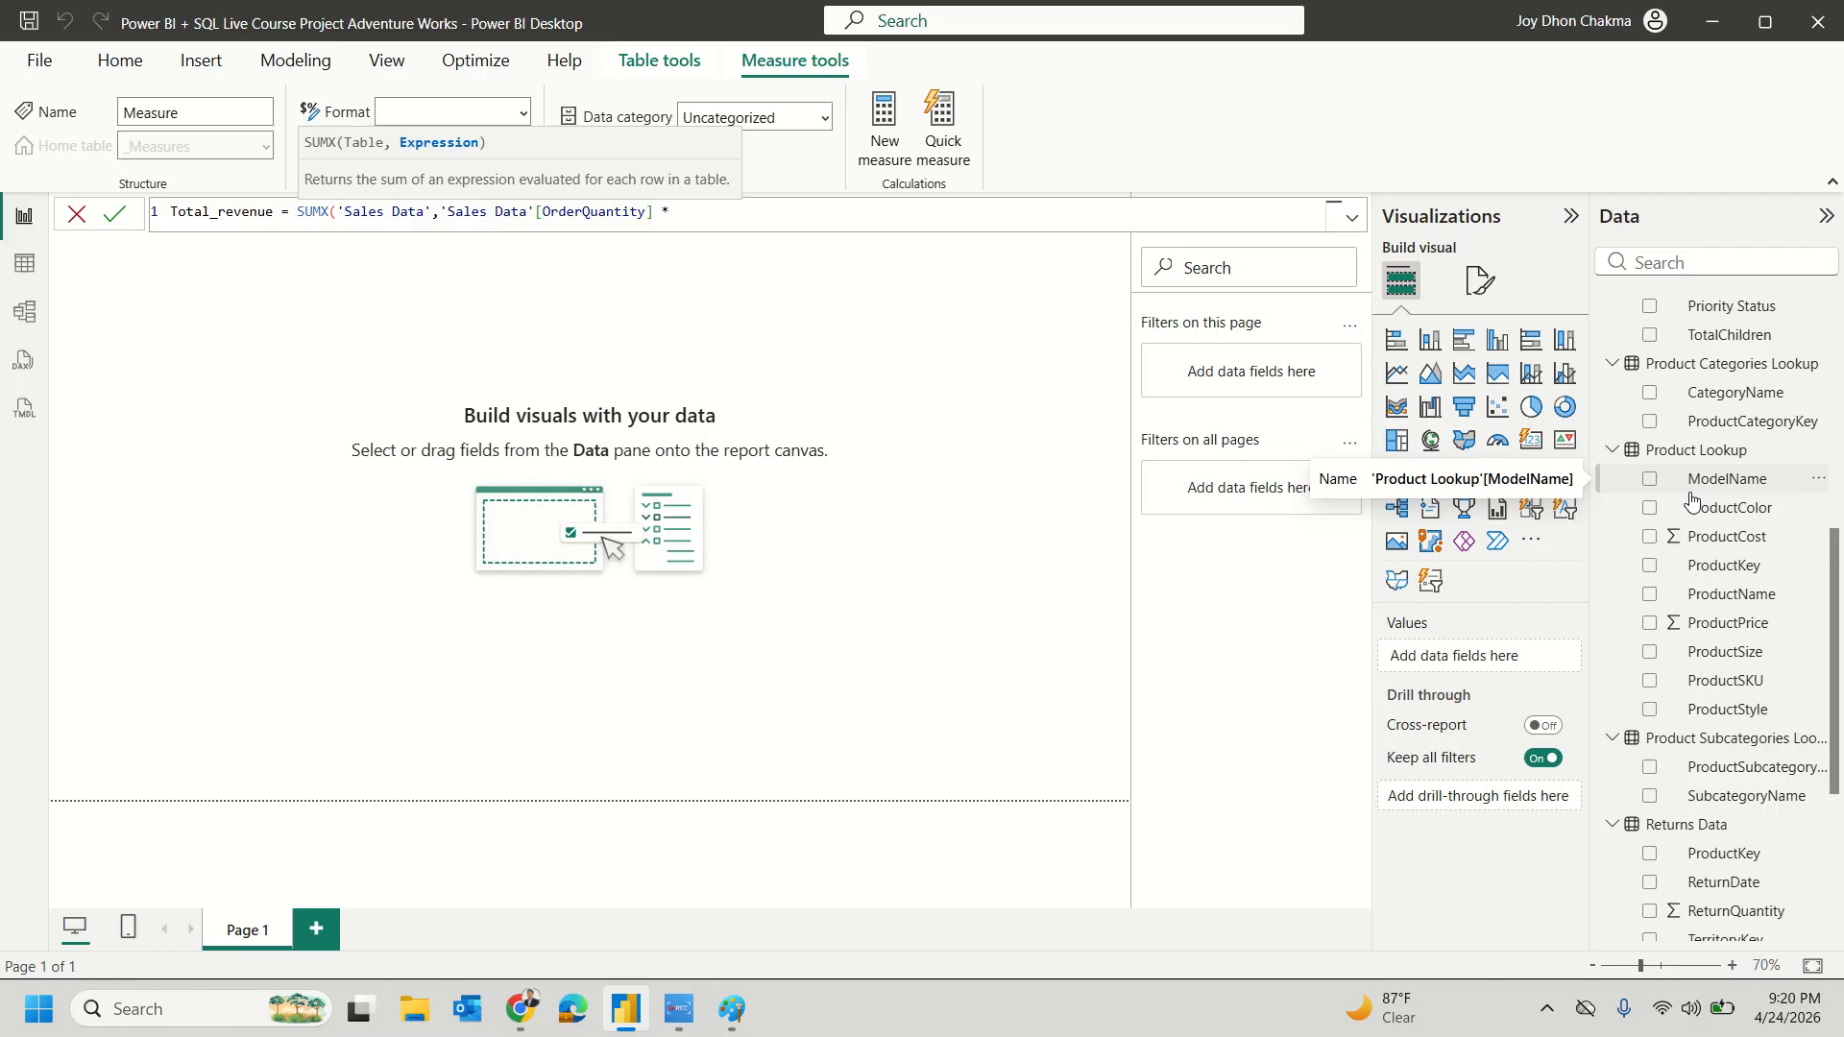
text(rela)
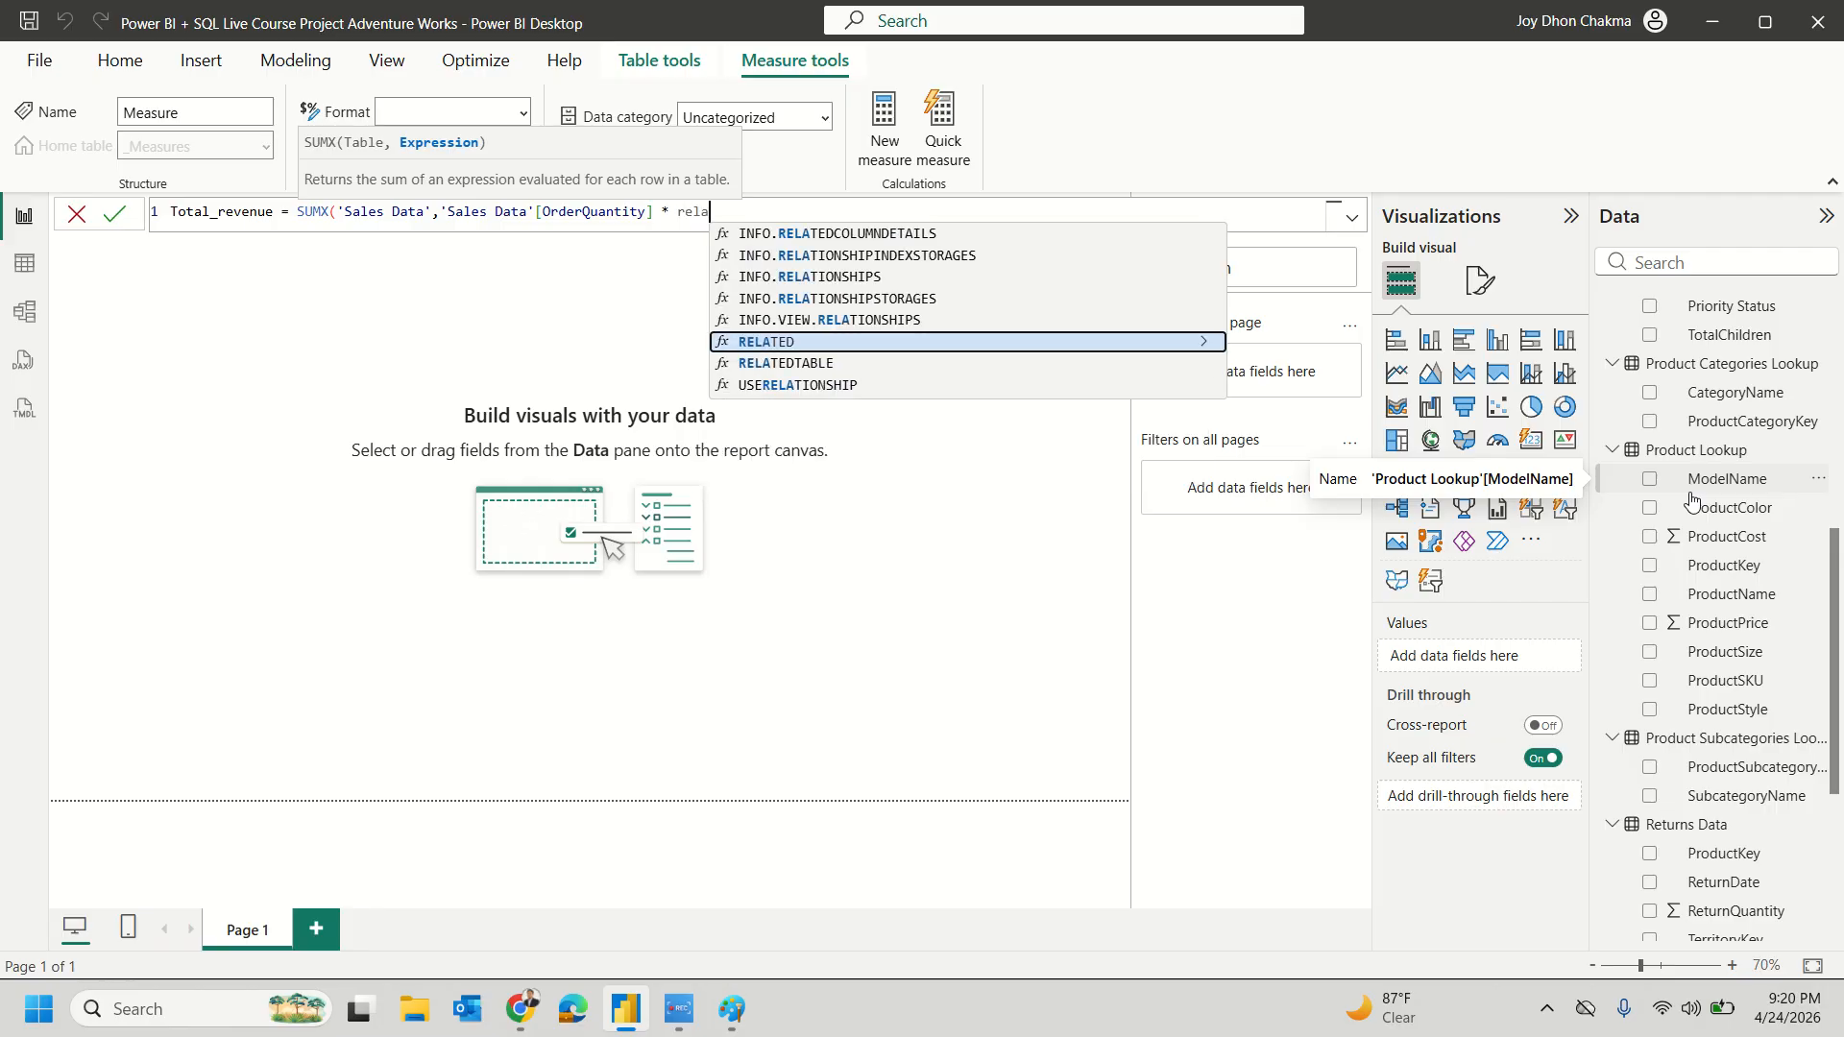
key(Tab)
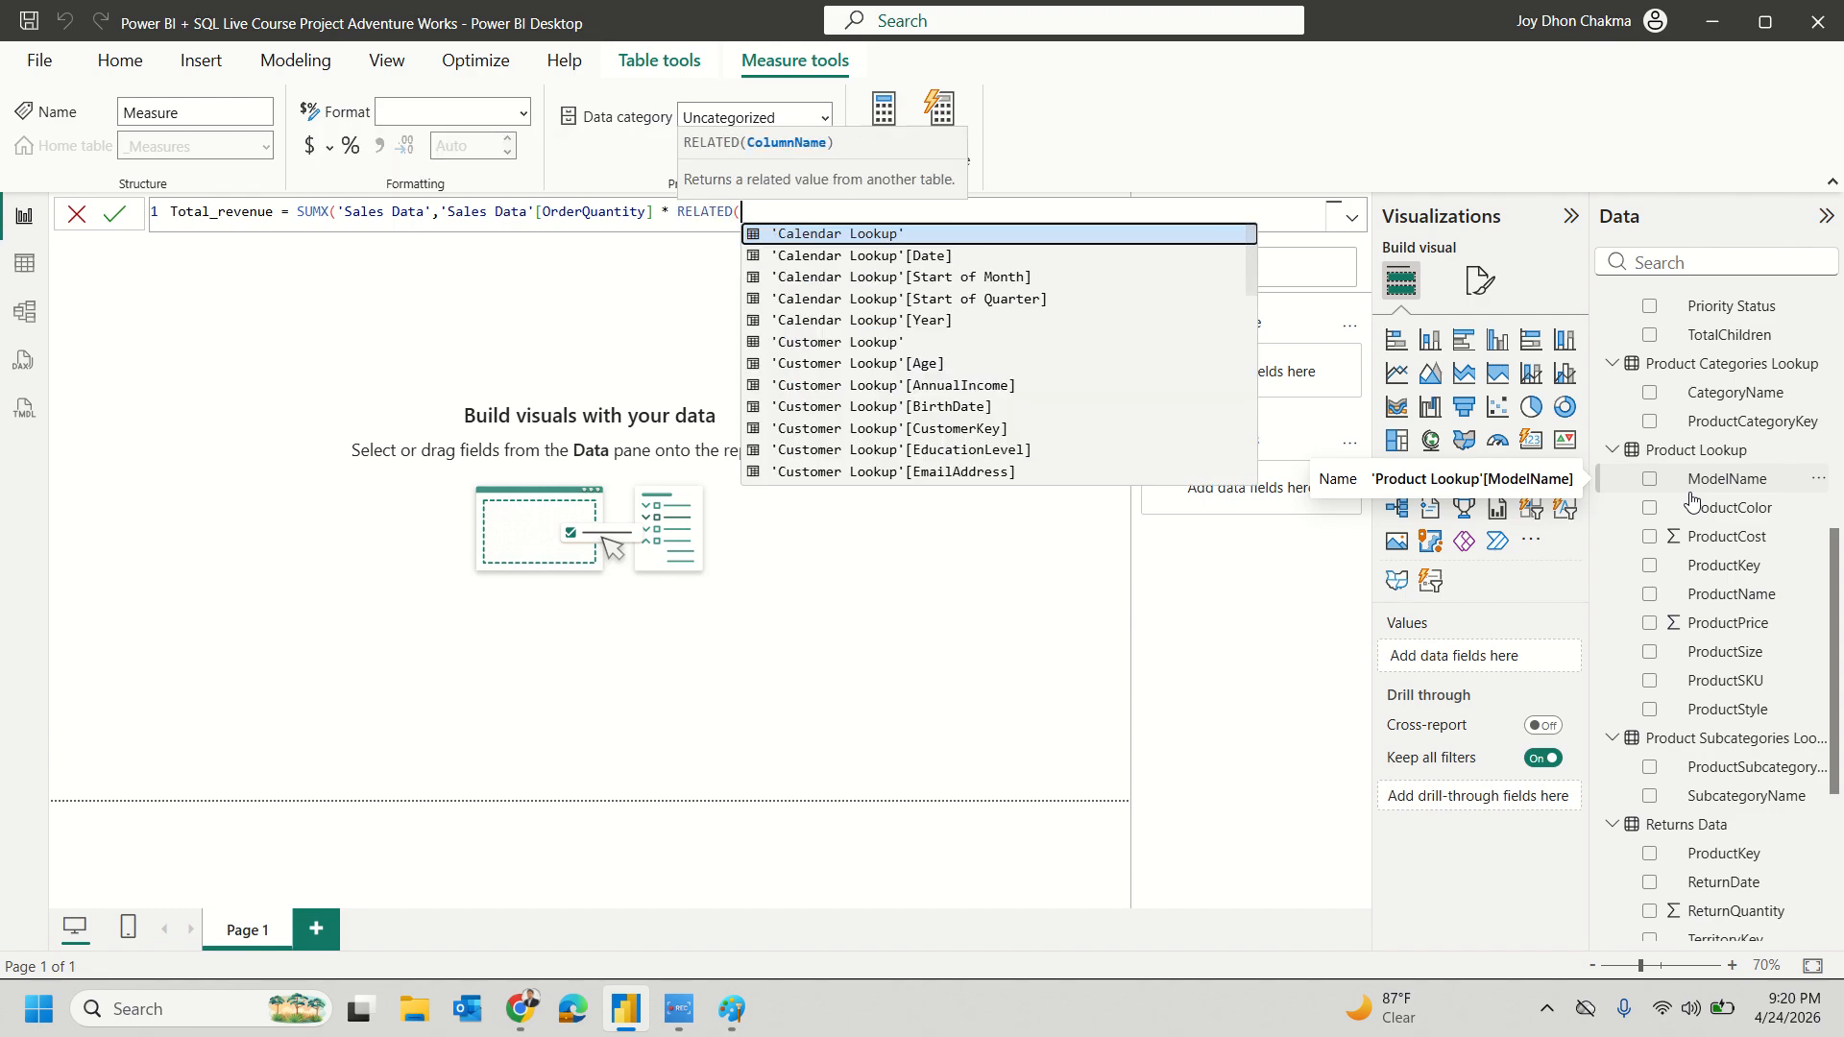
Step: Use 'Product Lookup'[ProductPrice] as the RELATED column, close the formula's parentheses and commit the Total_revenue measure
text(prod)
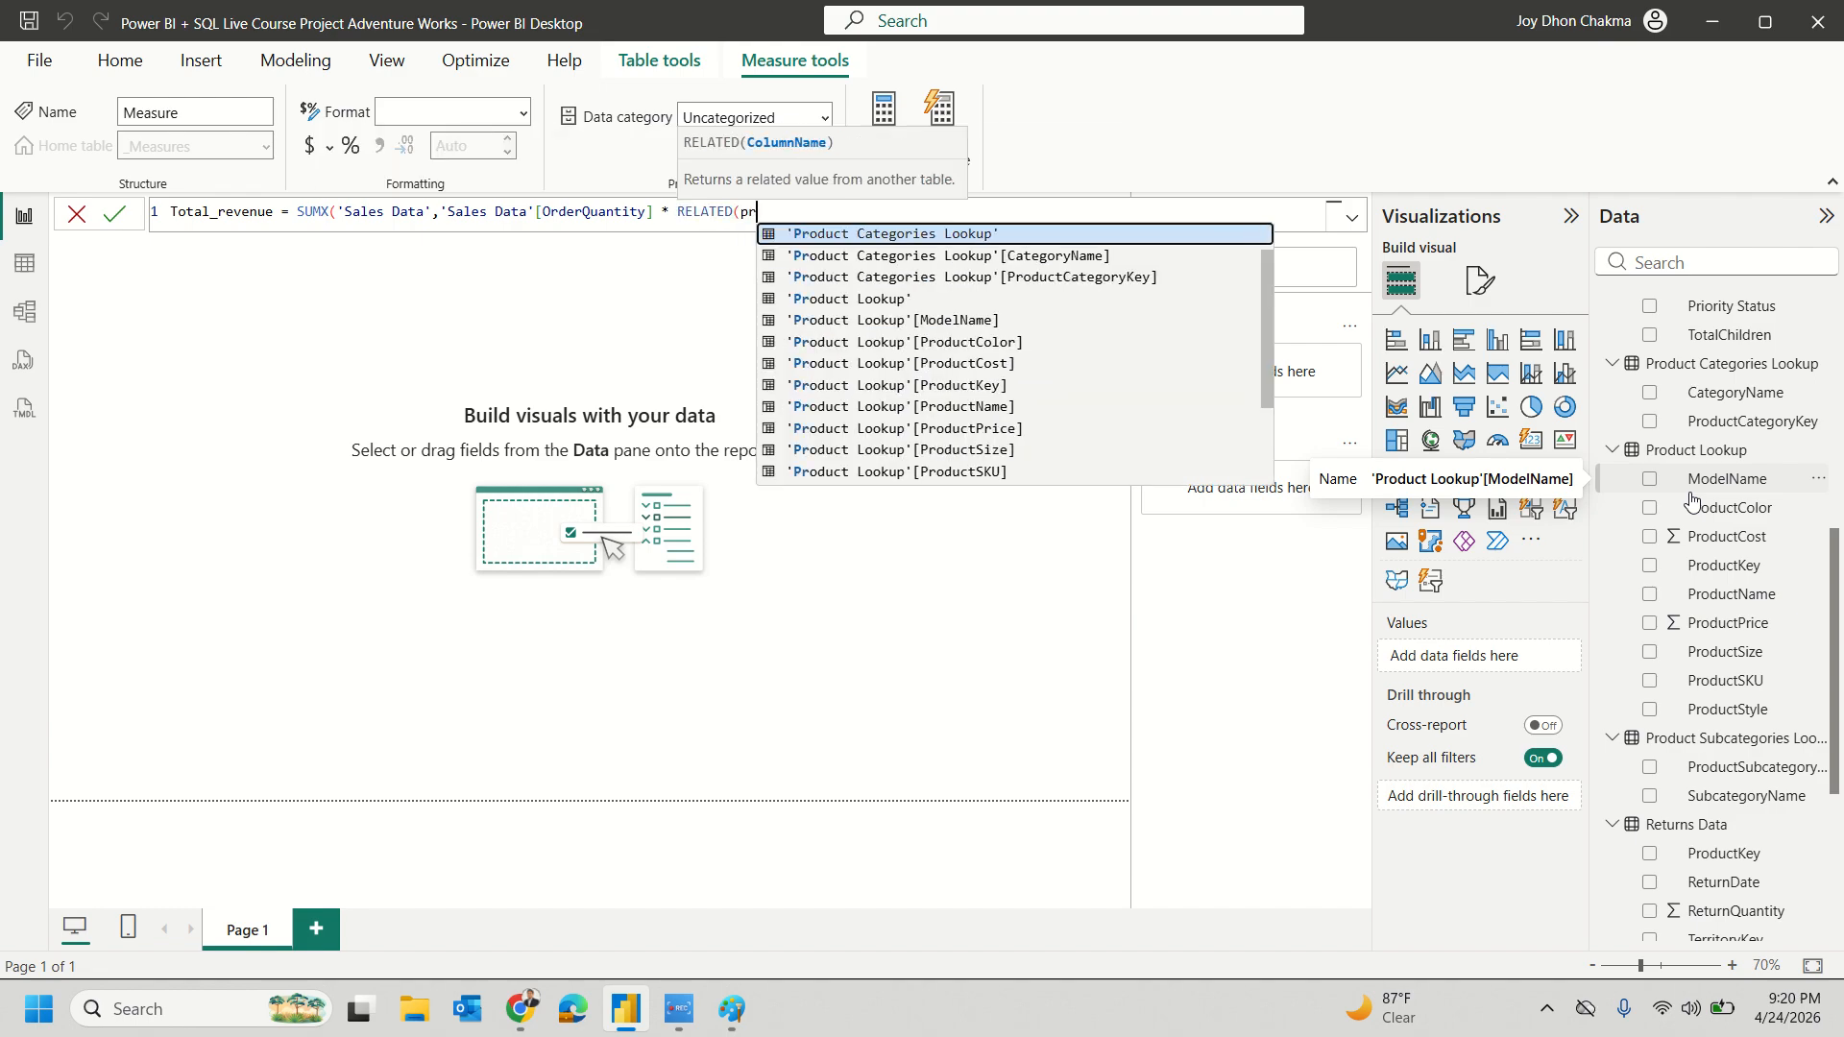
key(Down)
key(Down)
key(Down)
key(Down)
key(Down)
key(Down)
key(Down)
key(Down)
key(Down)
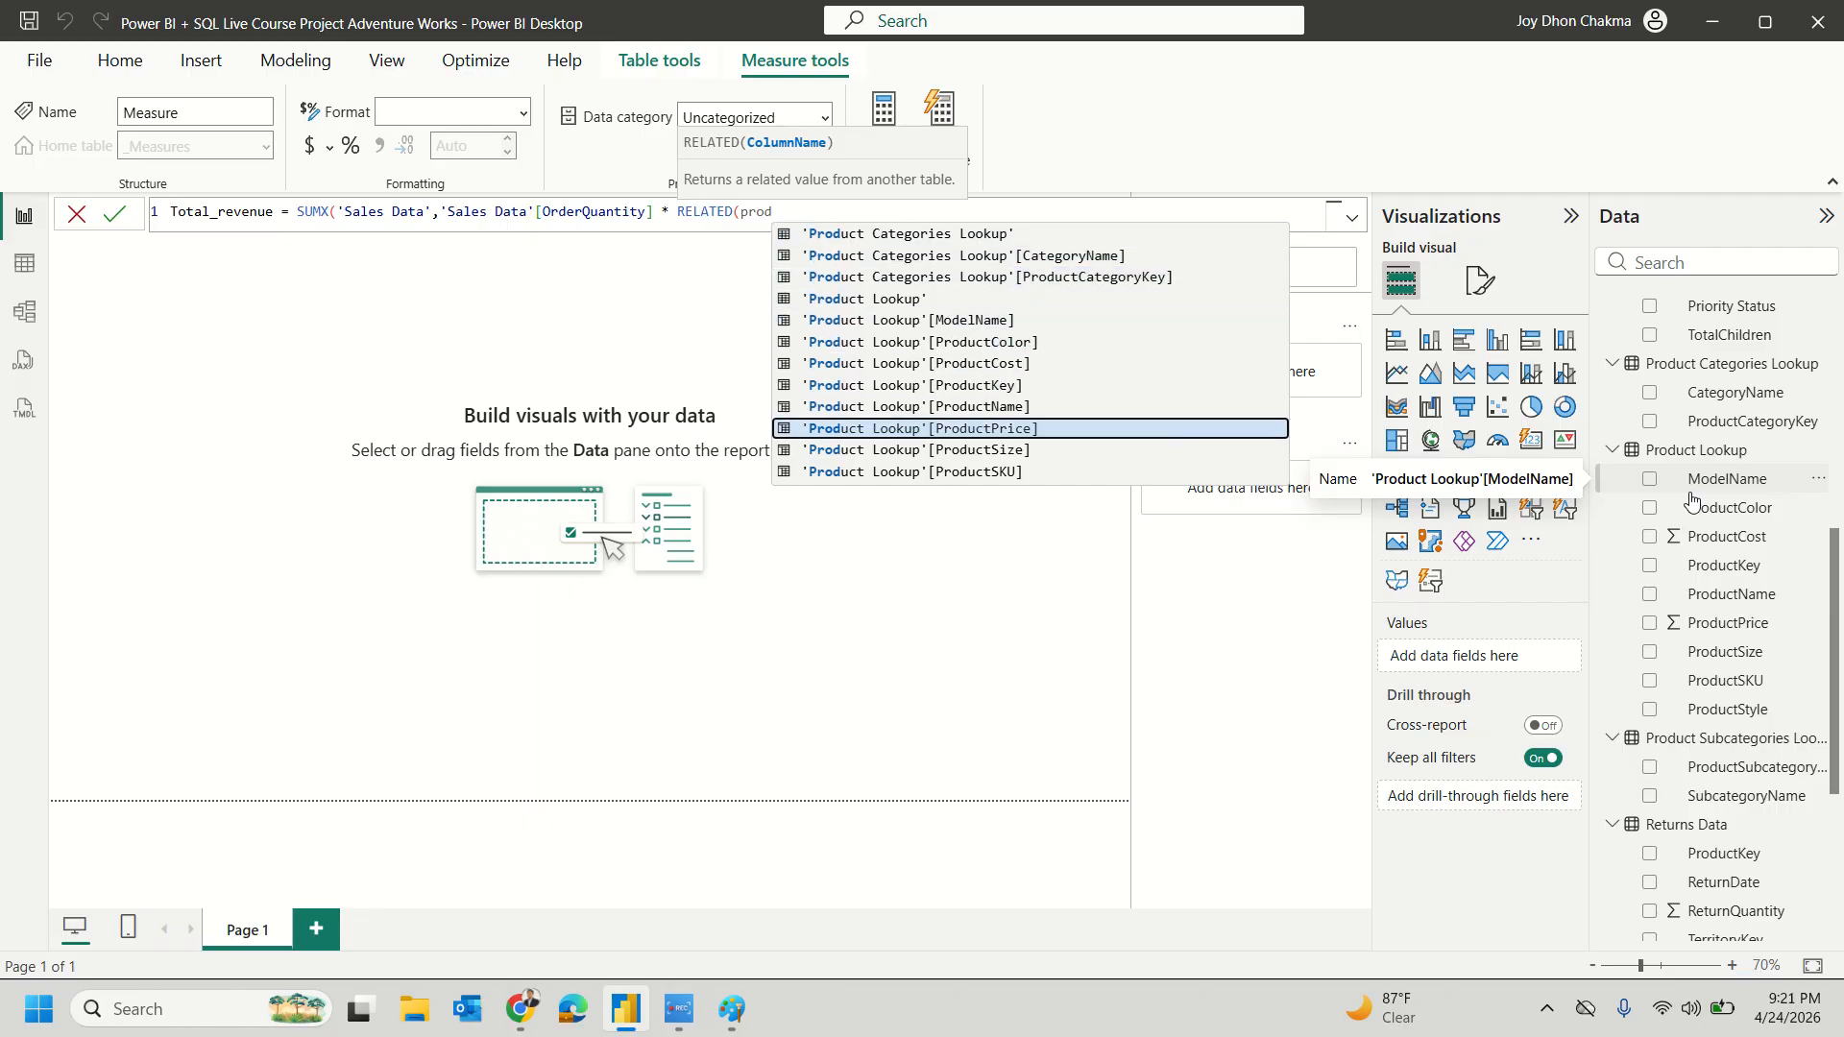
key(Tab)
text())
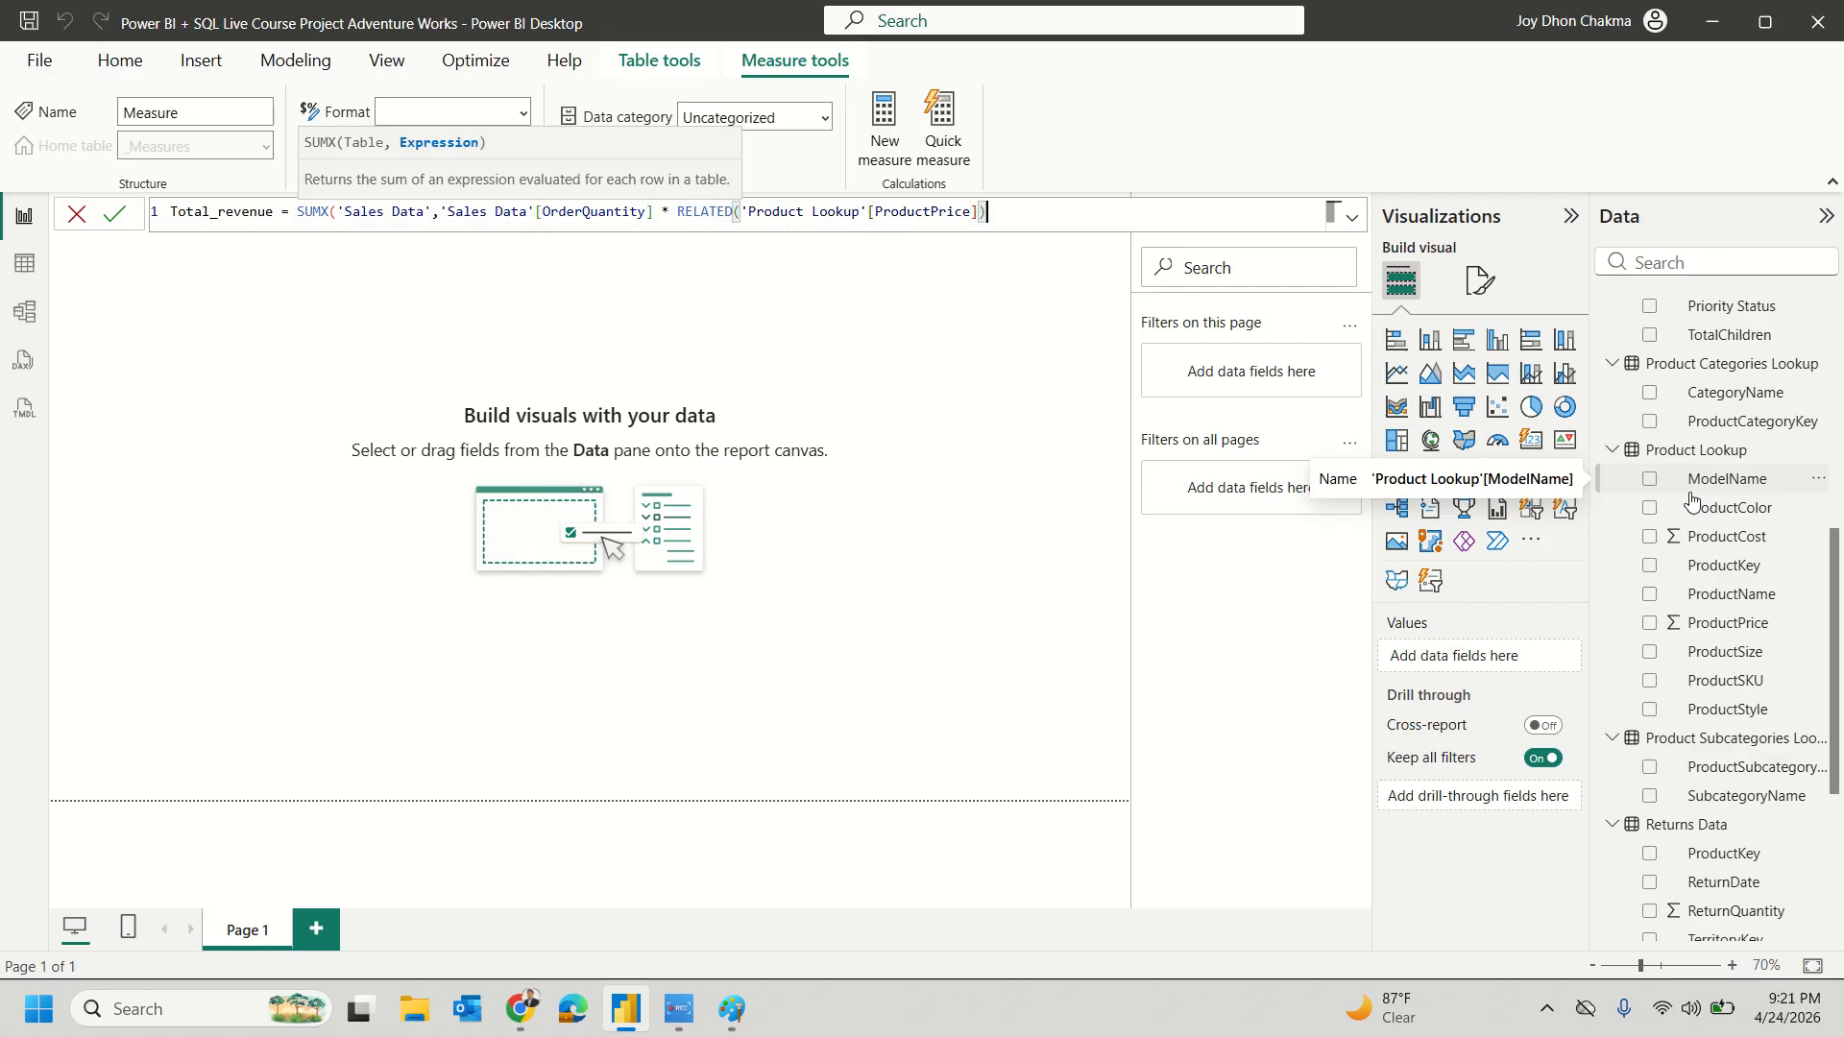
key(Return)
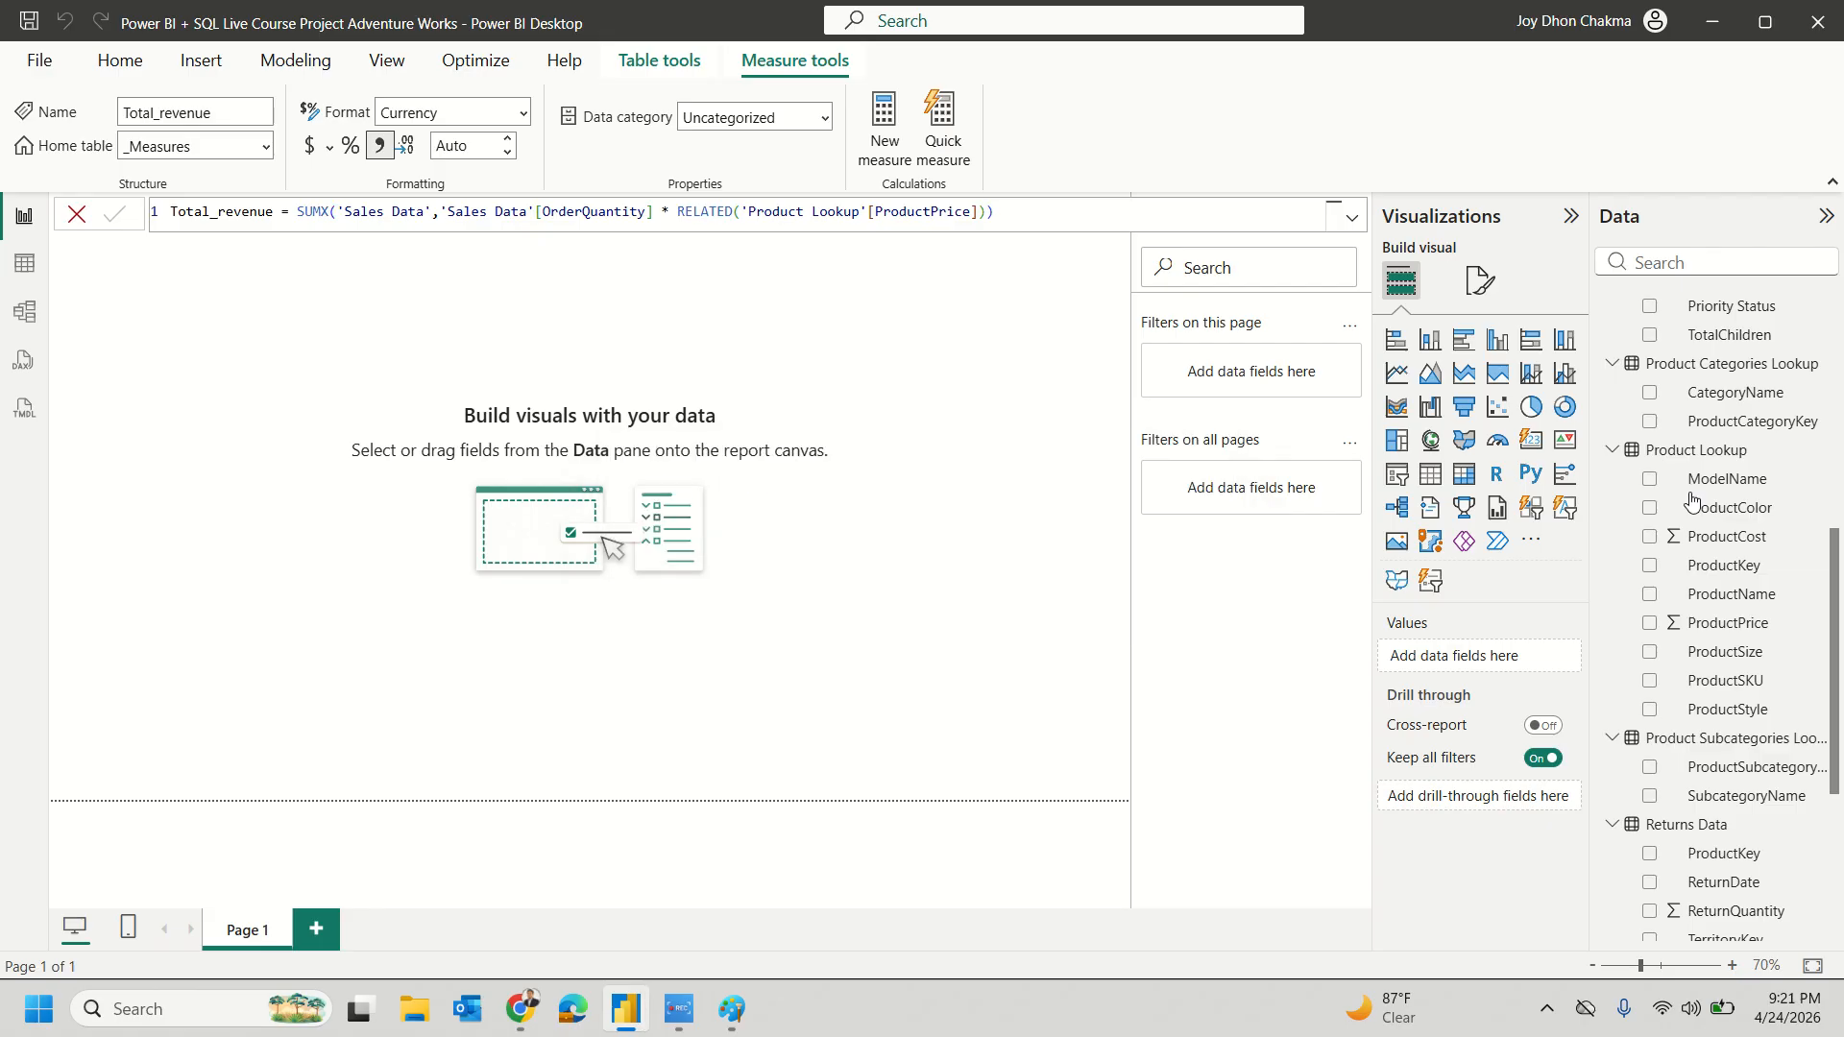
Step: Create another new measure in the _Measures table and name it Total Cost
scroll(1762, 547, up, 5)
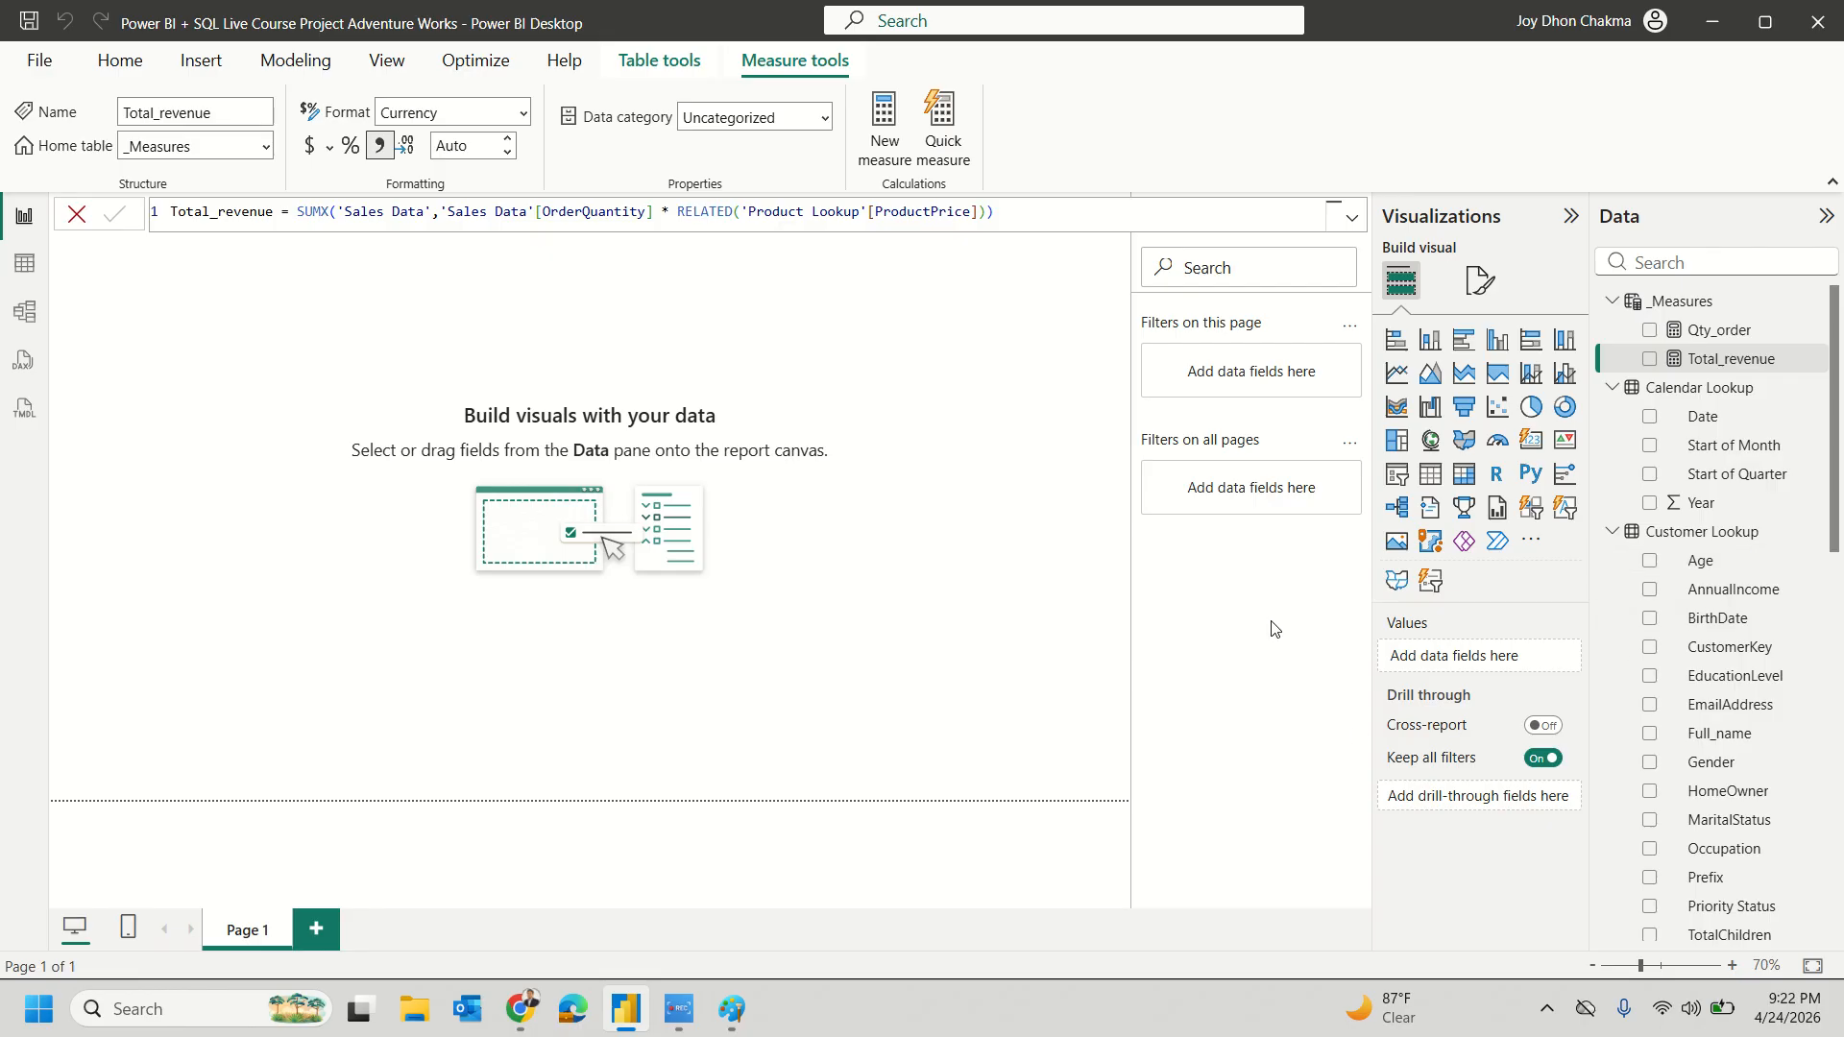
scroll(1706, 704, down, 10)
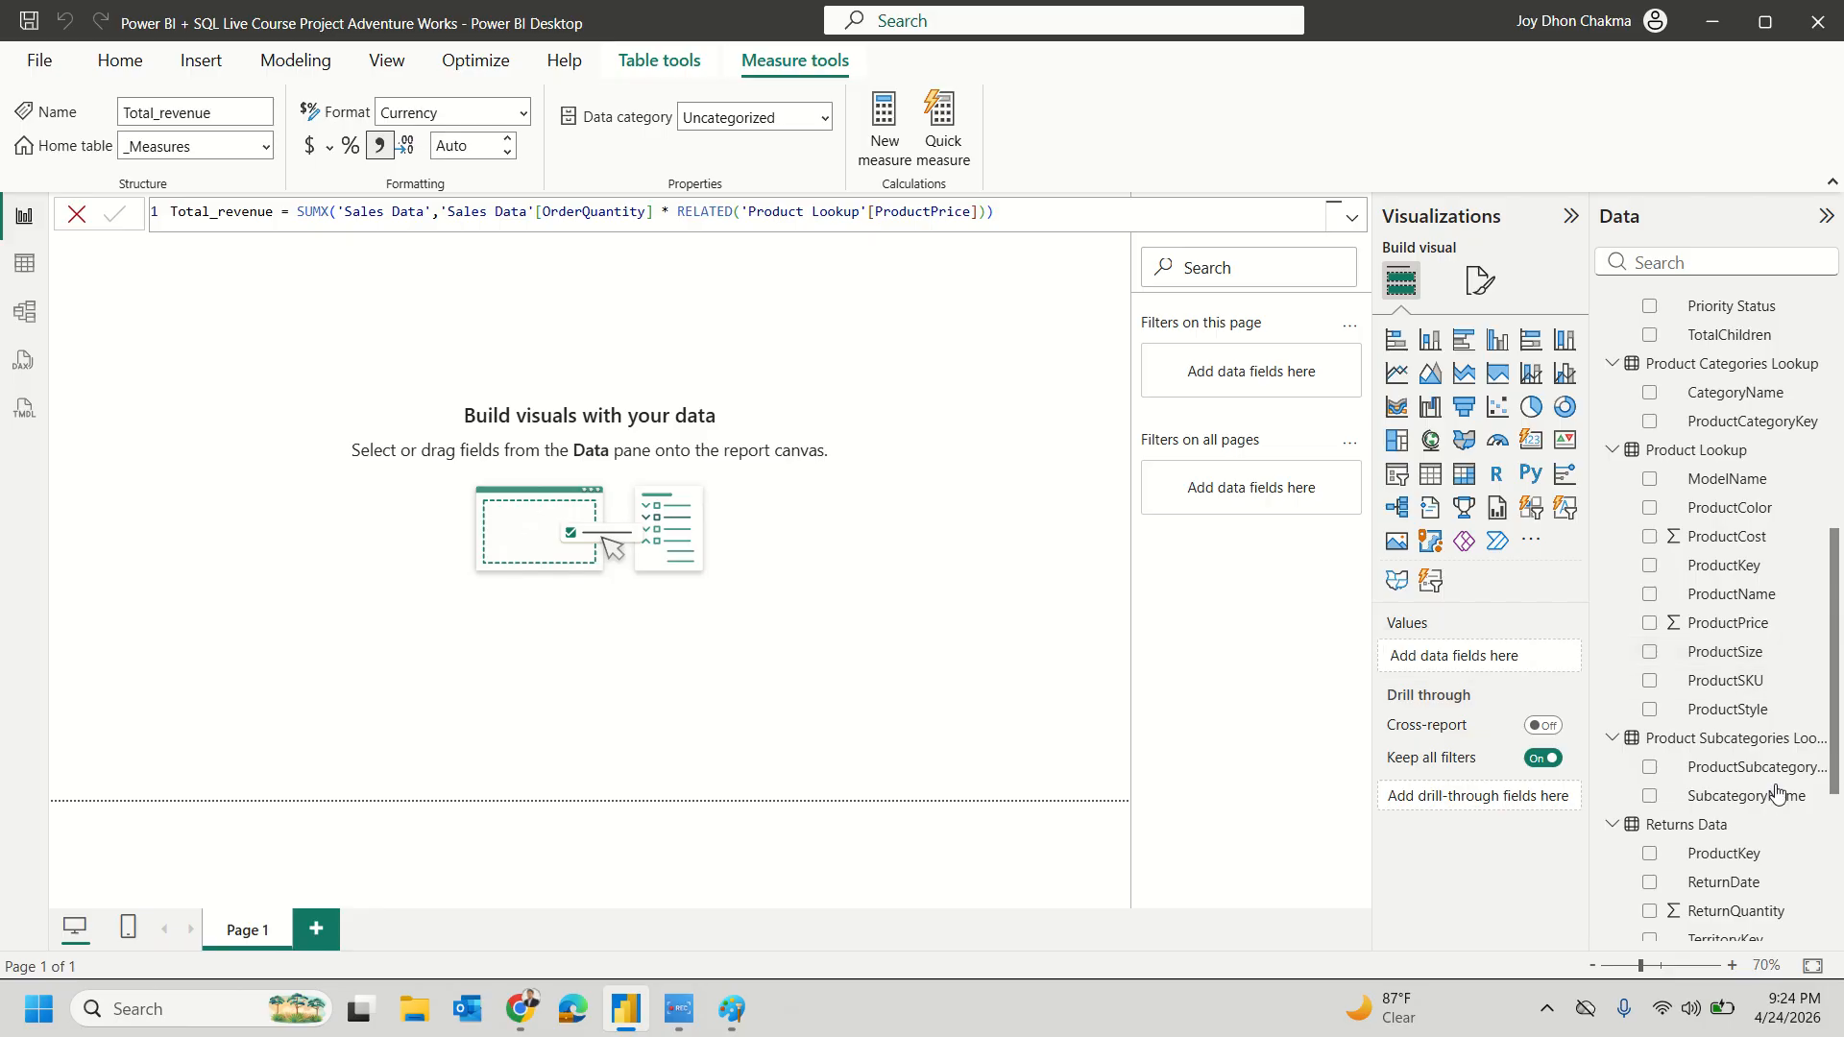
scroll(1719, 624, up, 8)
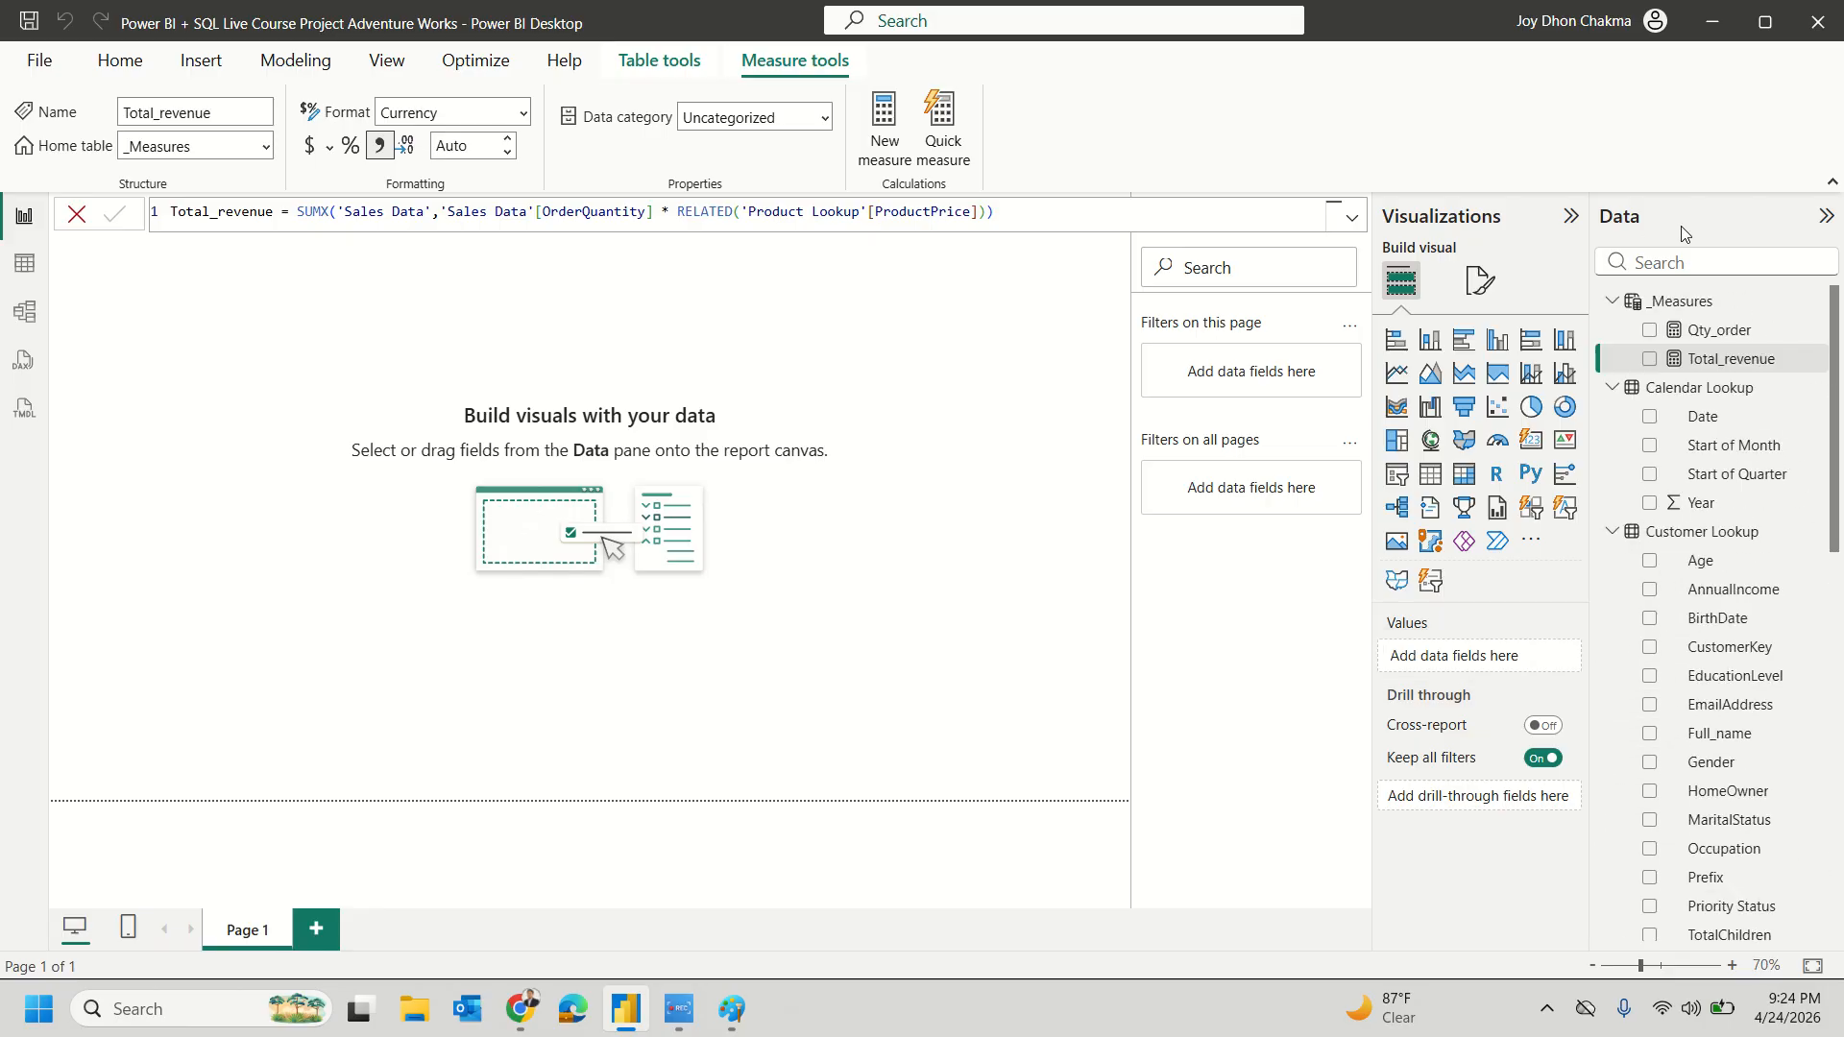
right_click(1698, 305)
click(1586, 348)
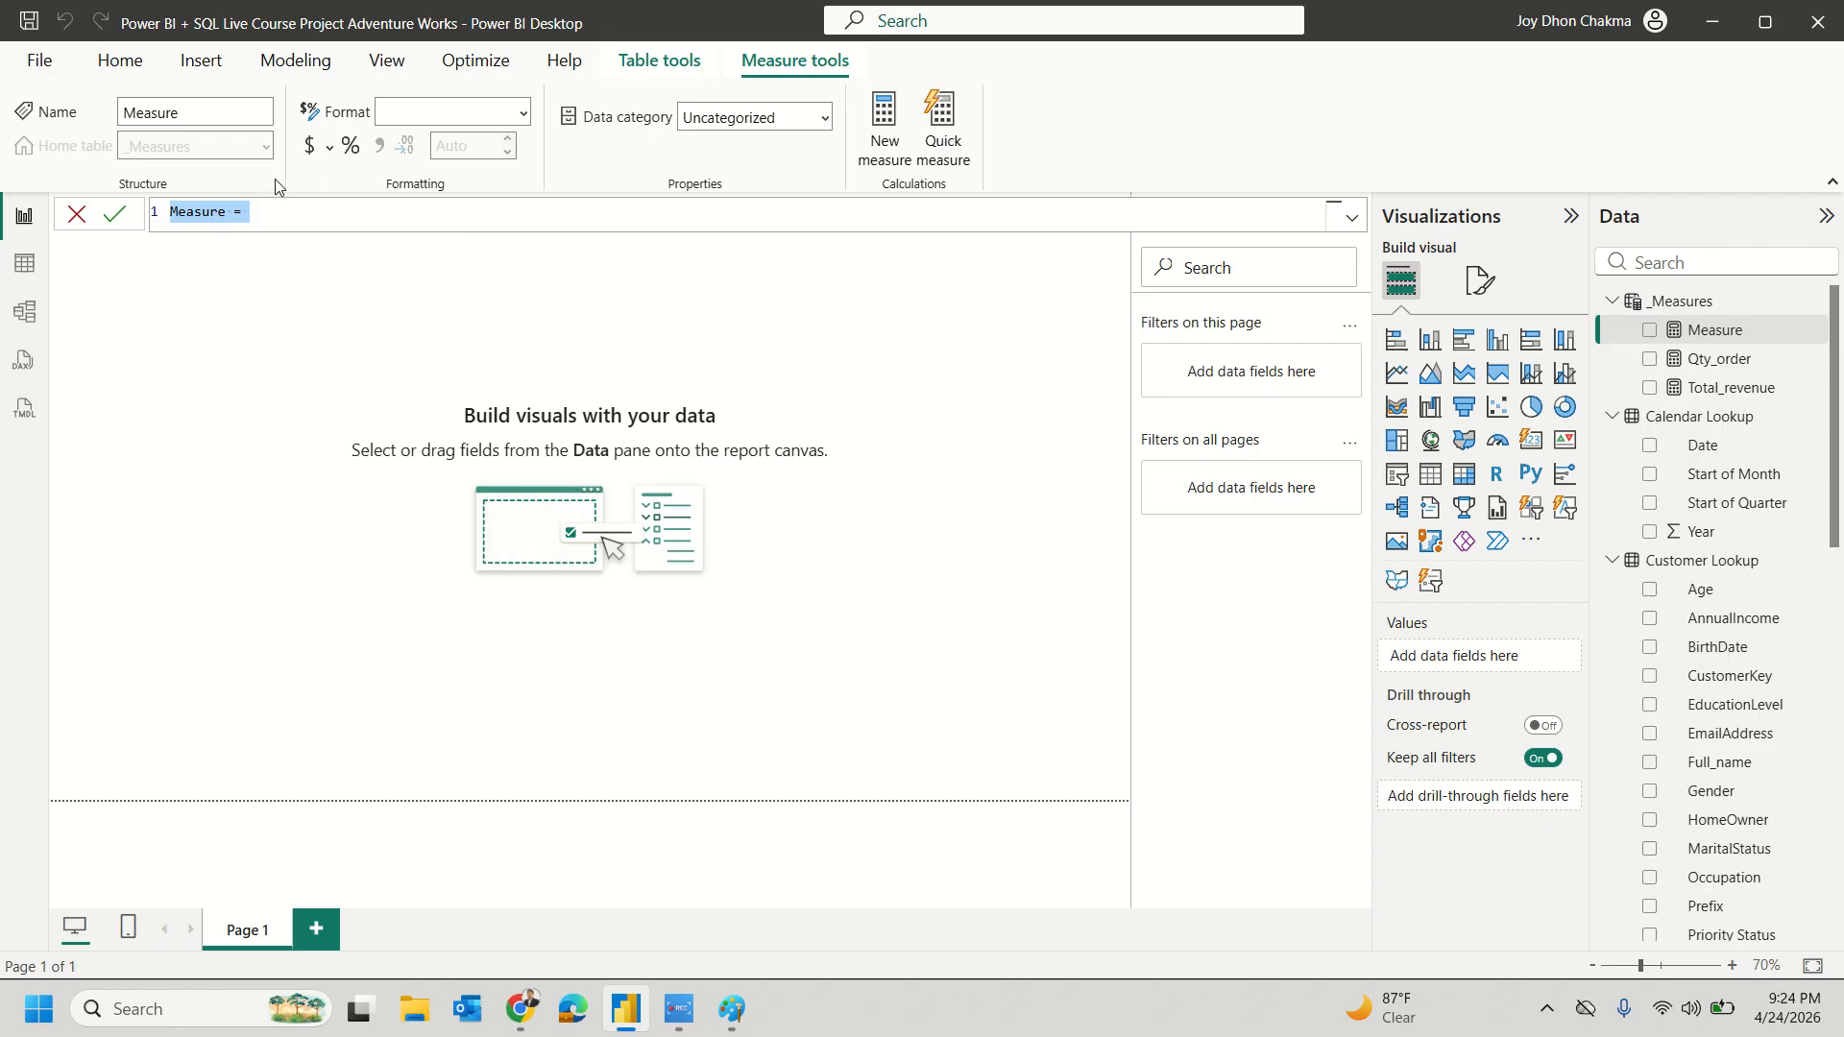
click(194, 215)
double_click(198, 215)
text(Total Cost)
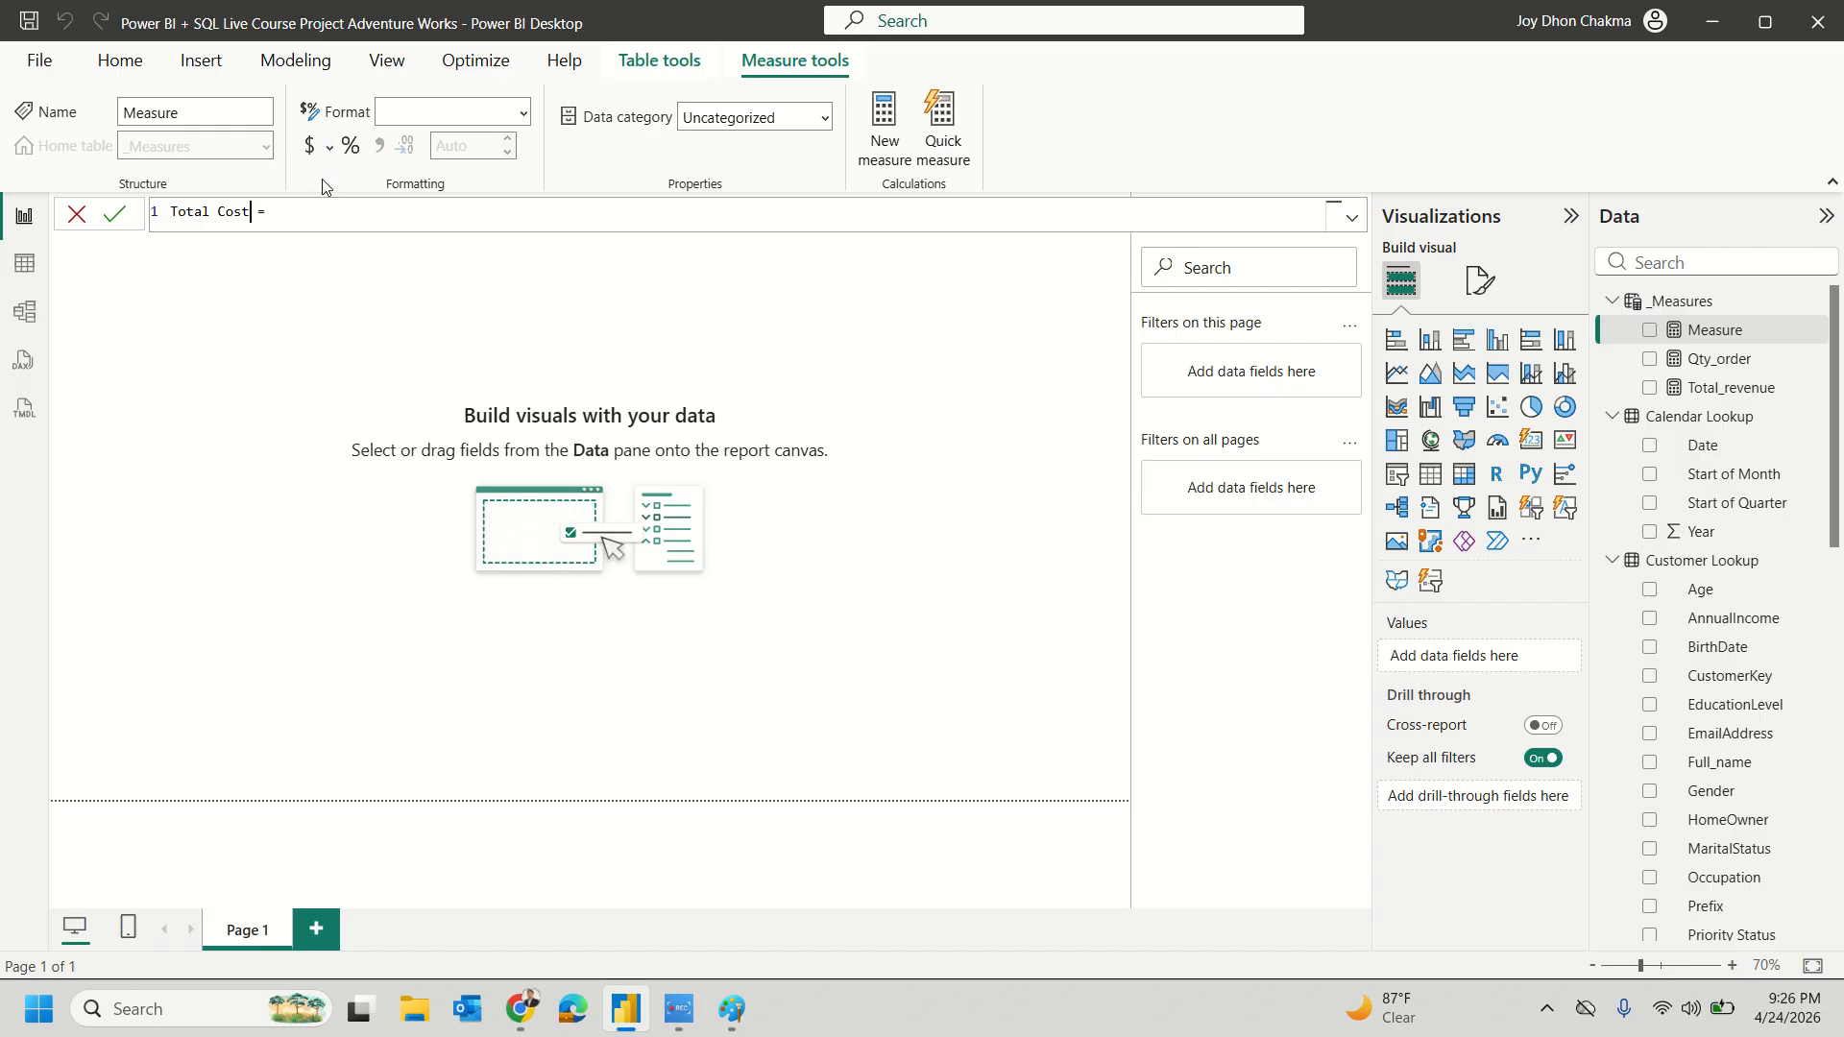
Step: Begin the Total Cost formula with SUMX and give it 'Sales Data' as the table argument
click(304, 219)
text(sum)
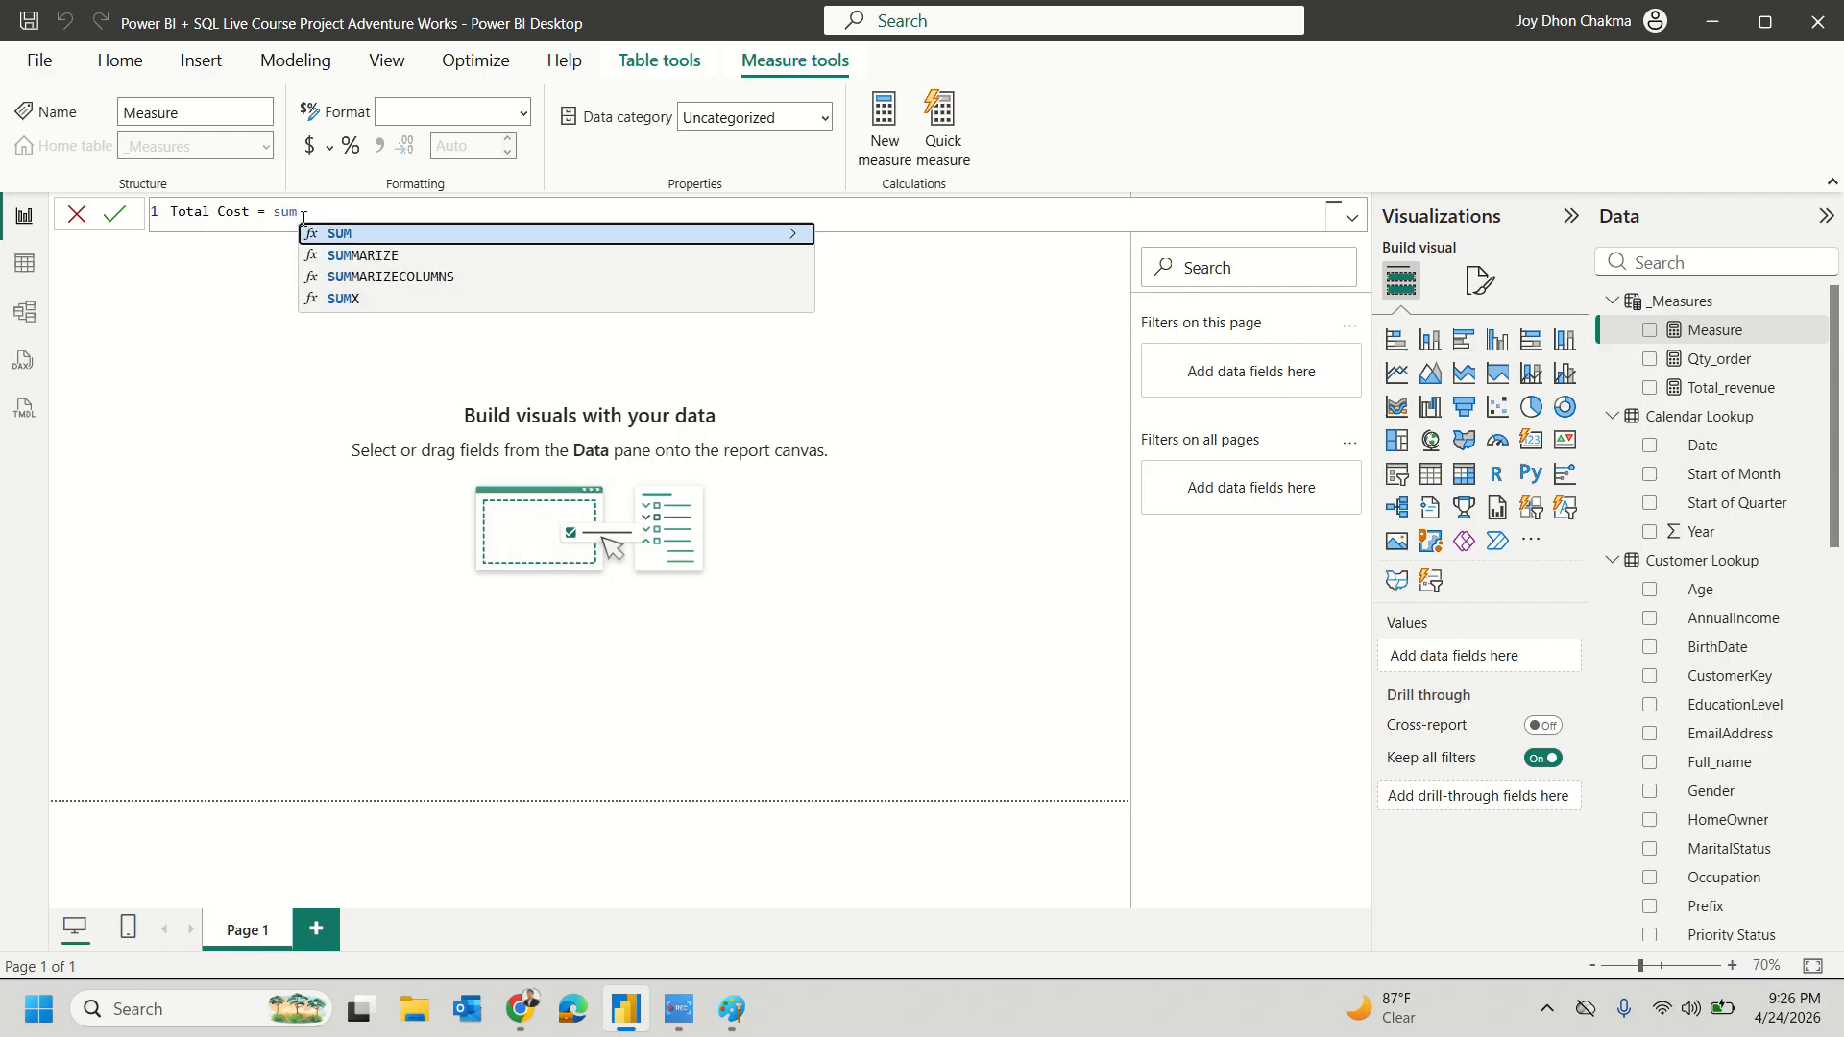
text(x)
key(Tab)
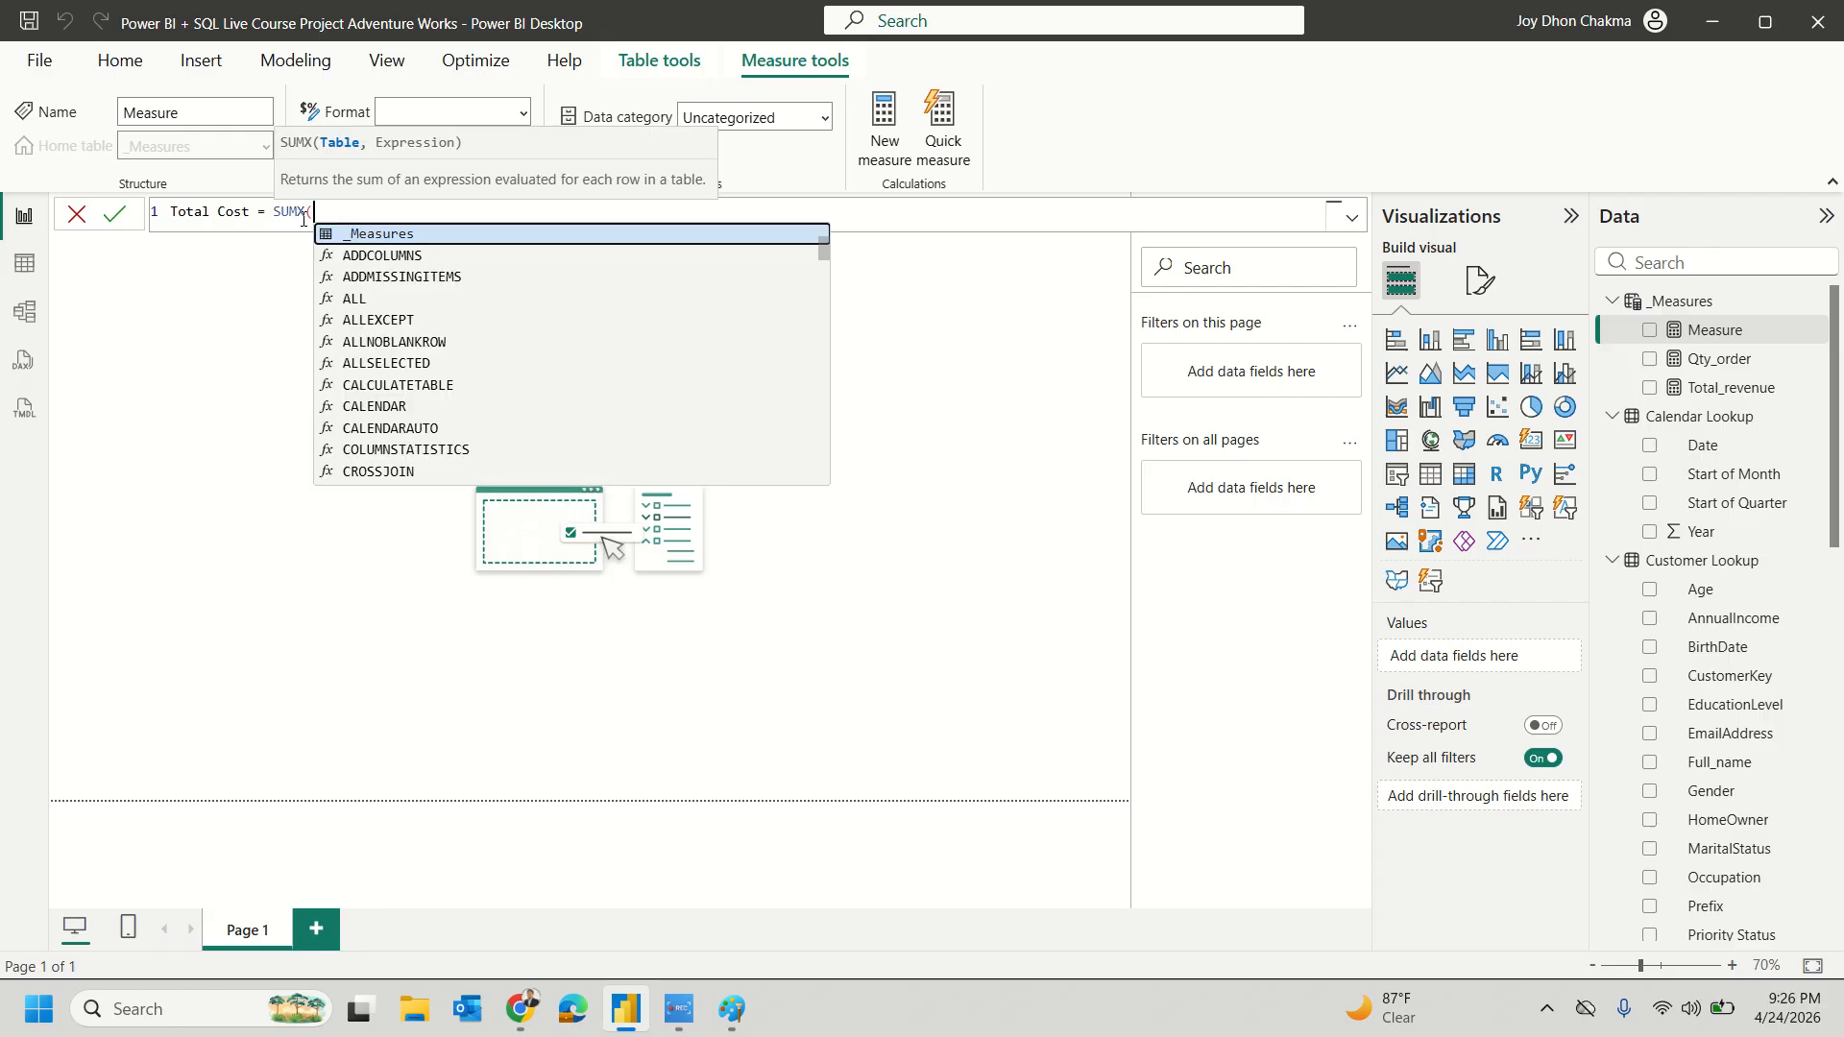
text(sales)
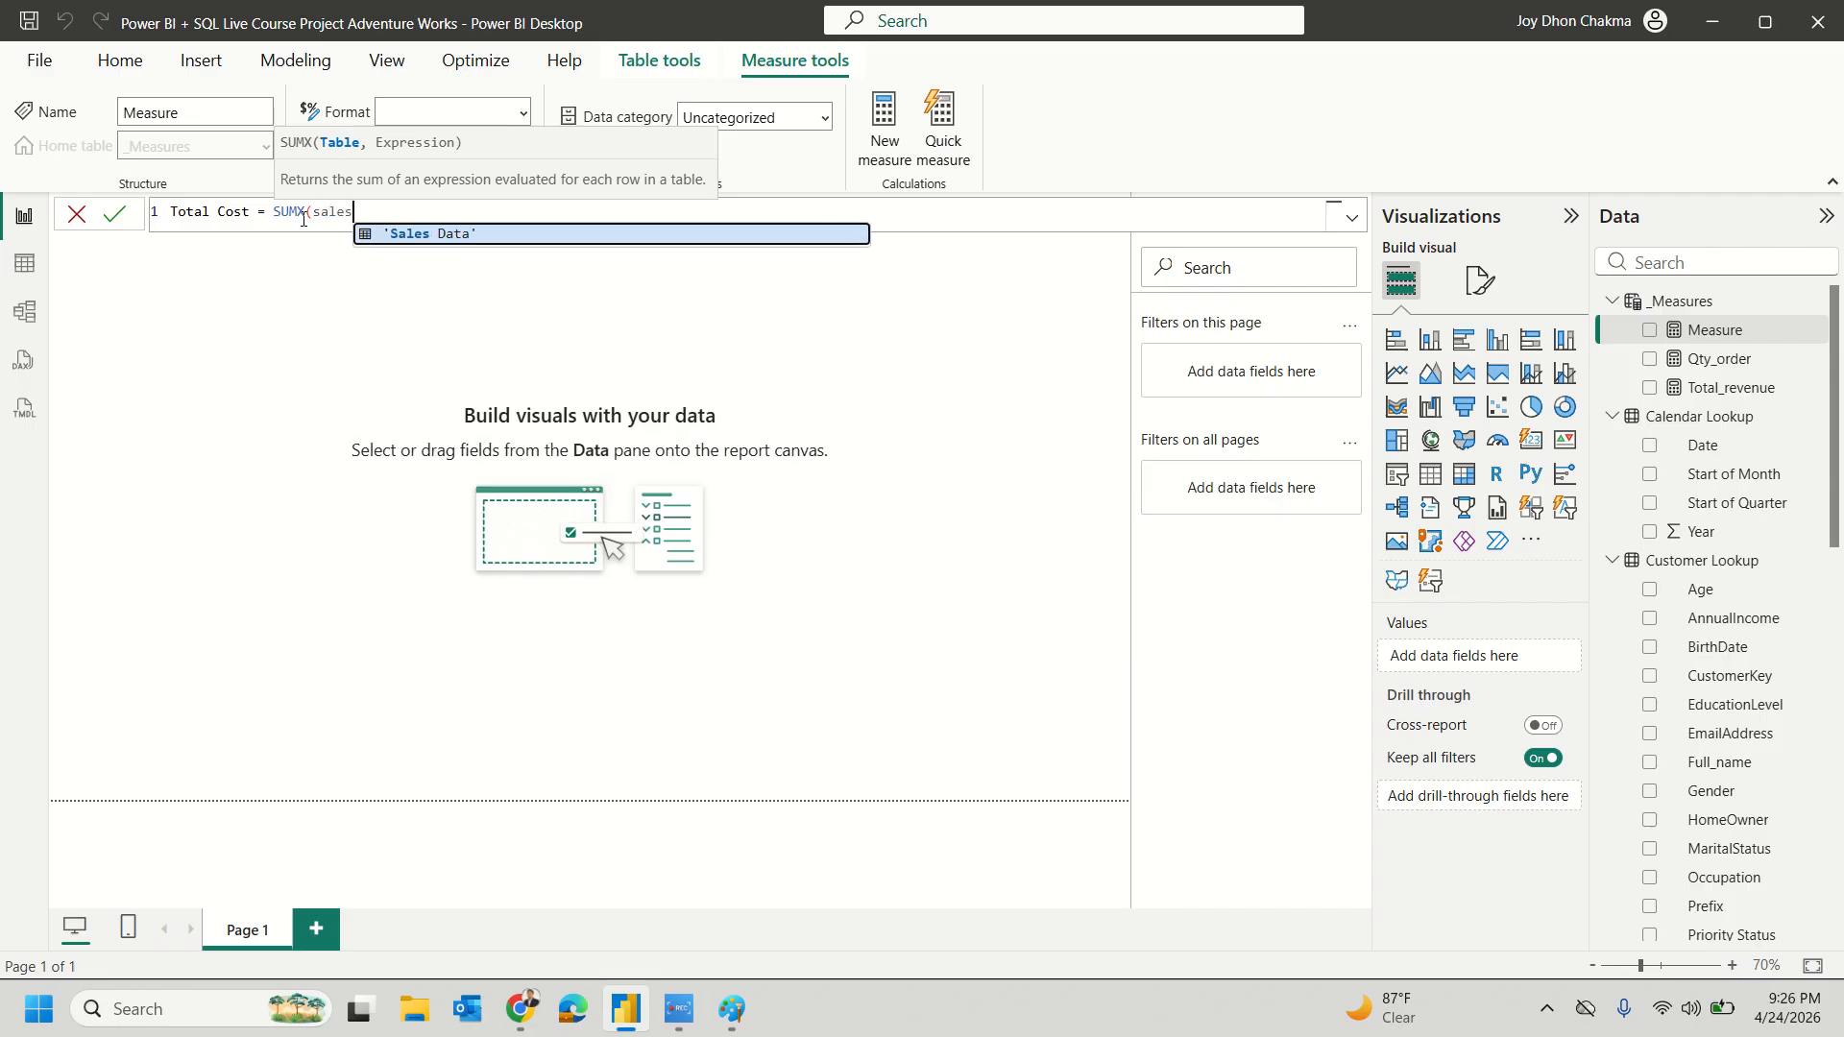
key(Tab)
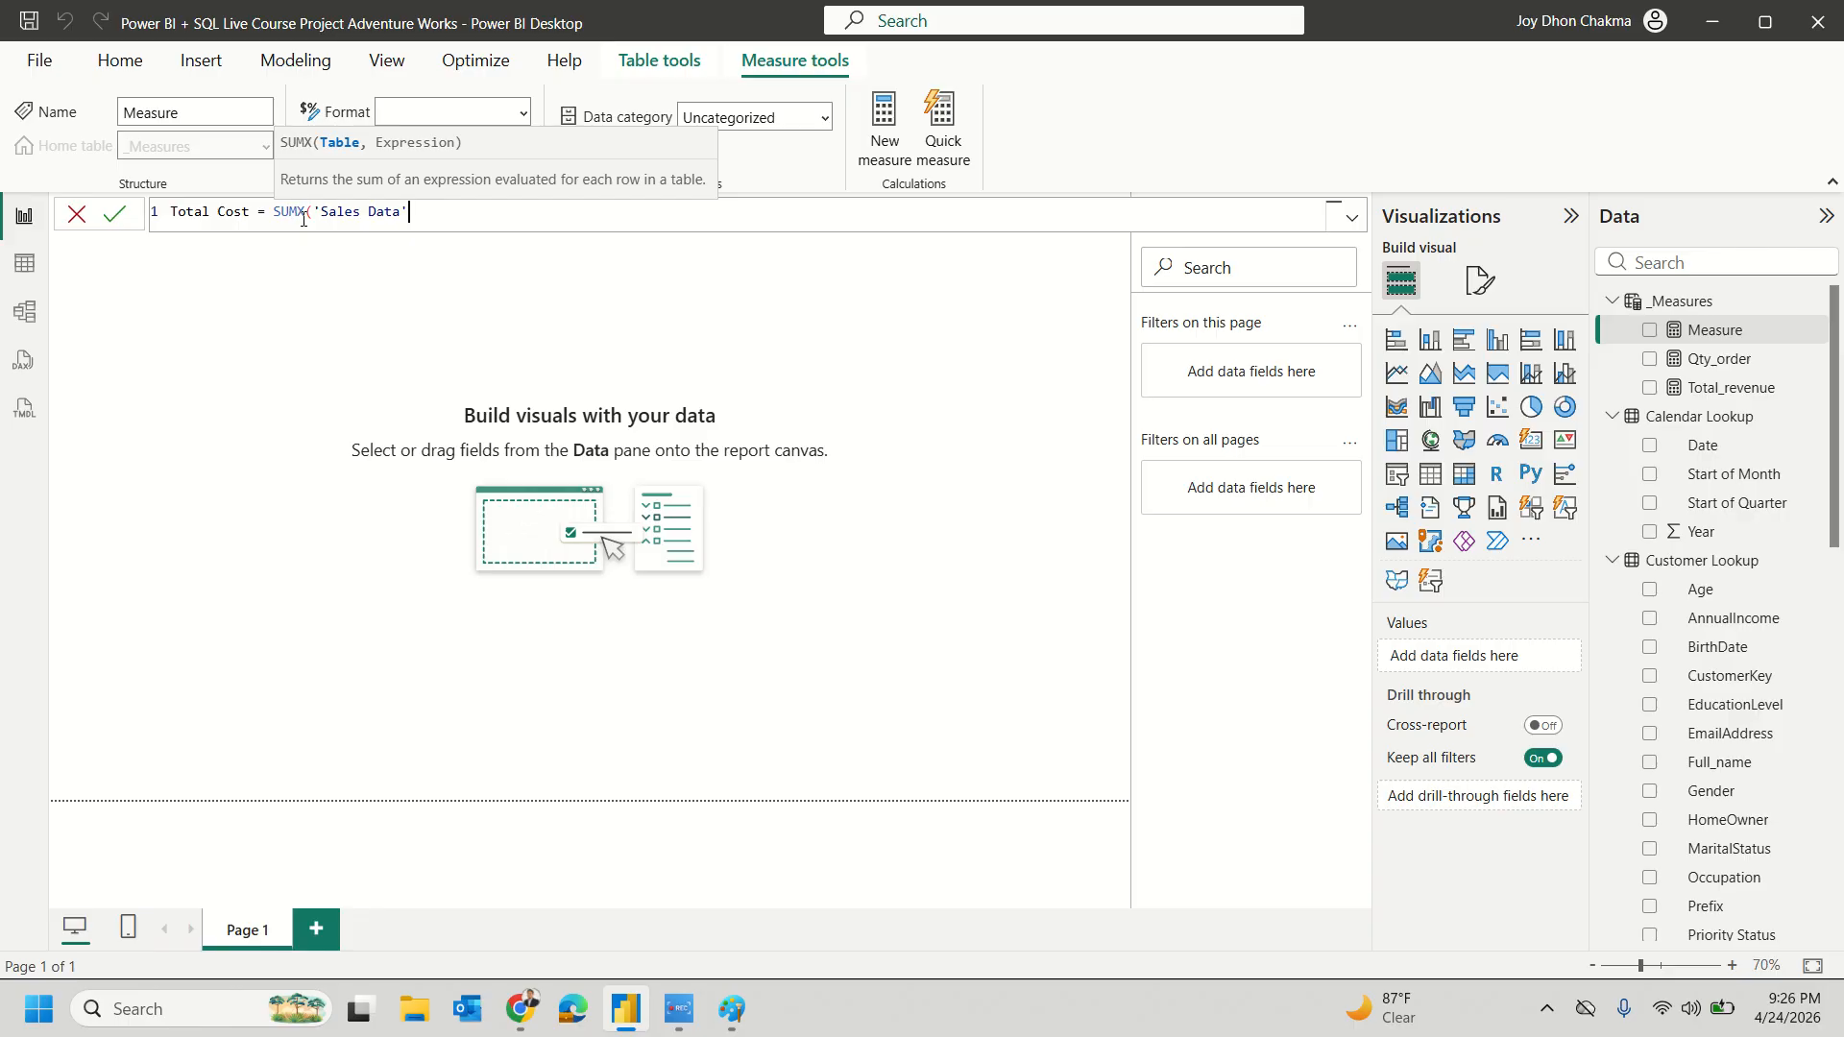
Step: Start the Total Cost expression argument with 'Sales Data'[OrderQuantity] followed by a multiplication sign
text(, sales)
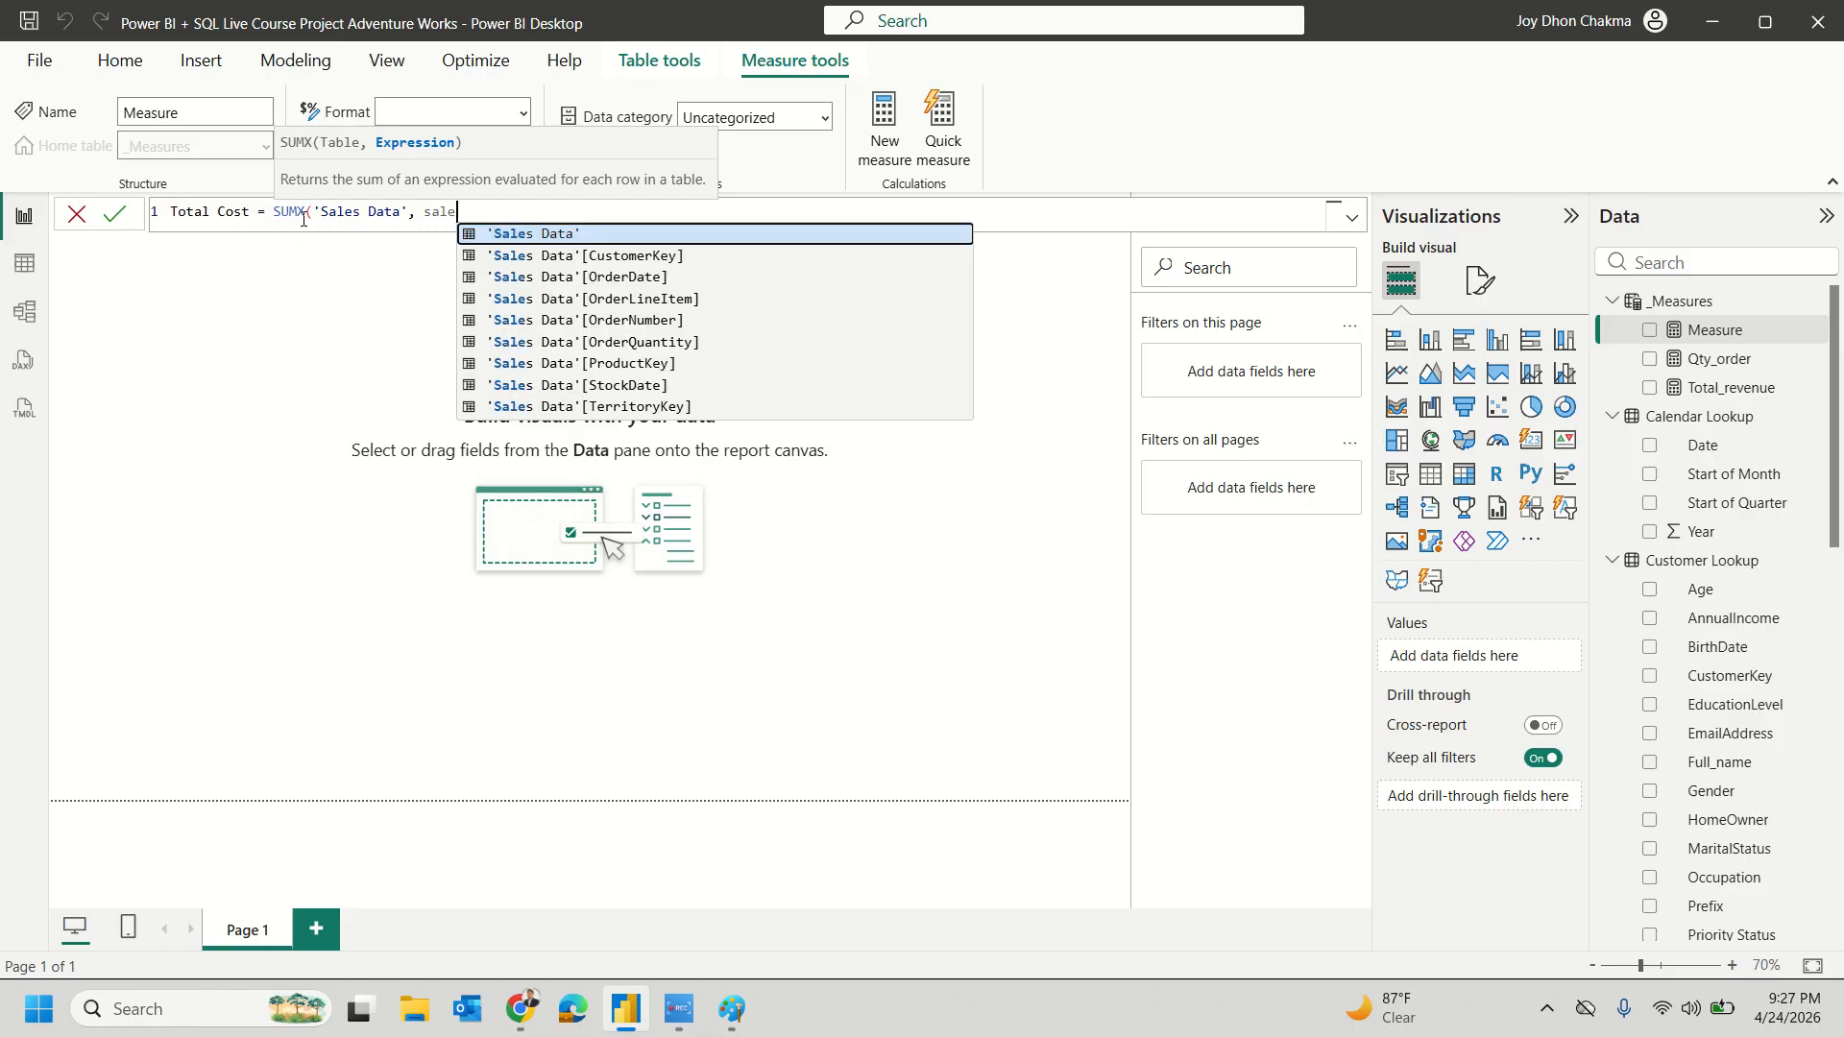
key(Down)
key(Down)
key(Down)
key(Down)
key(Down)
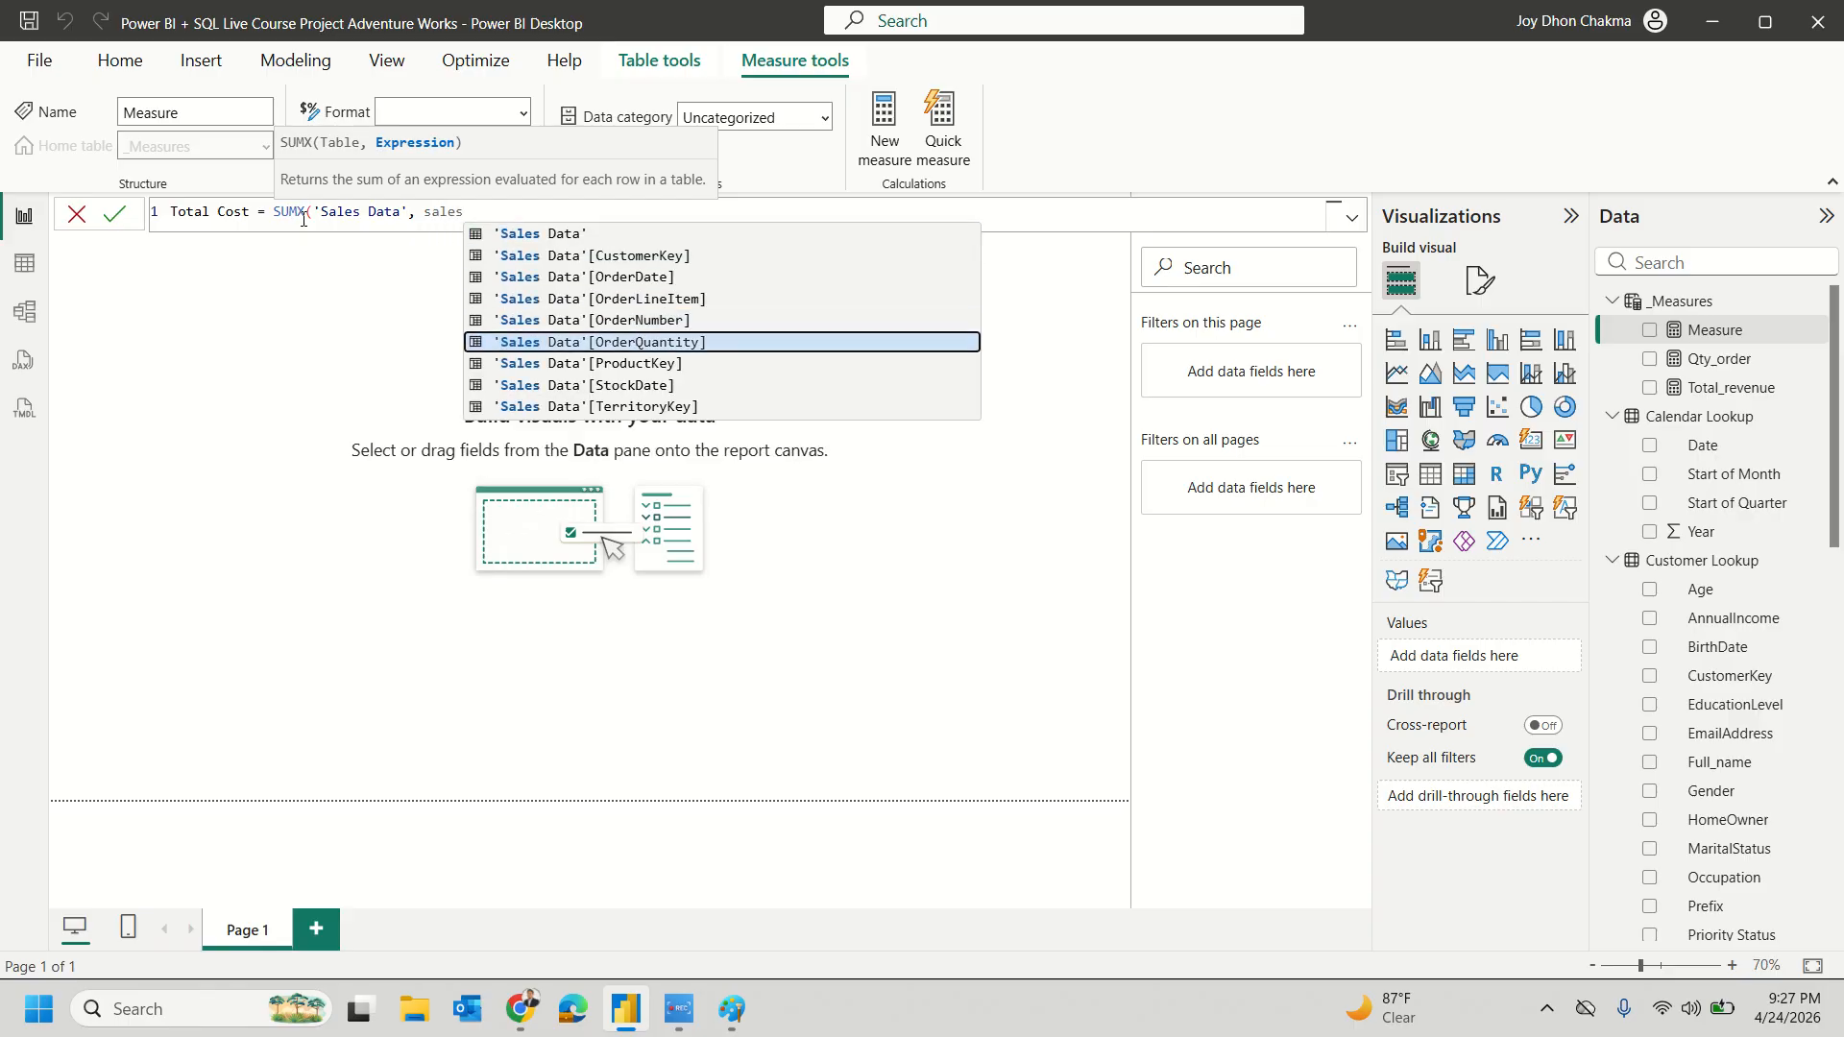
key(Tab)
text(*)
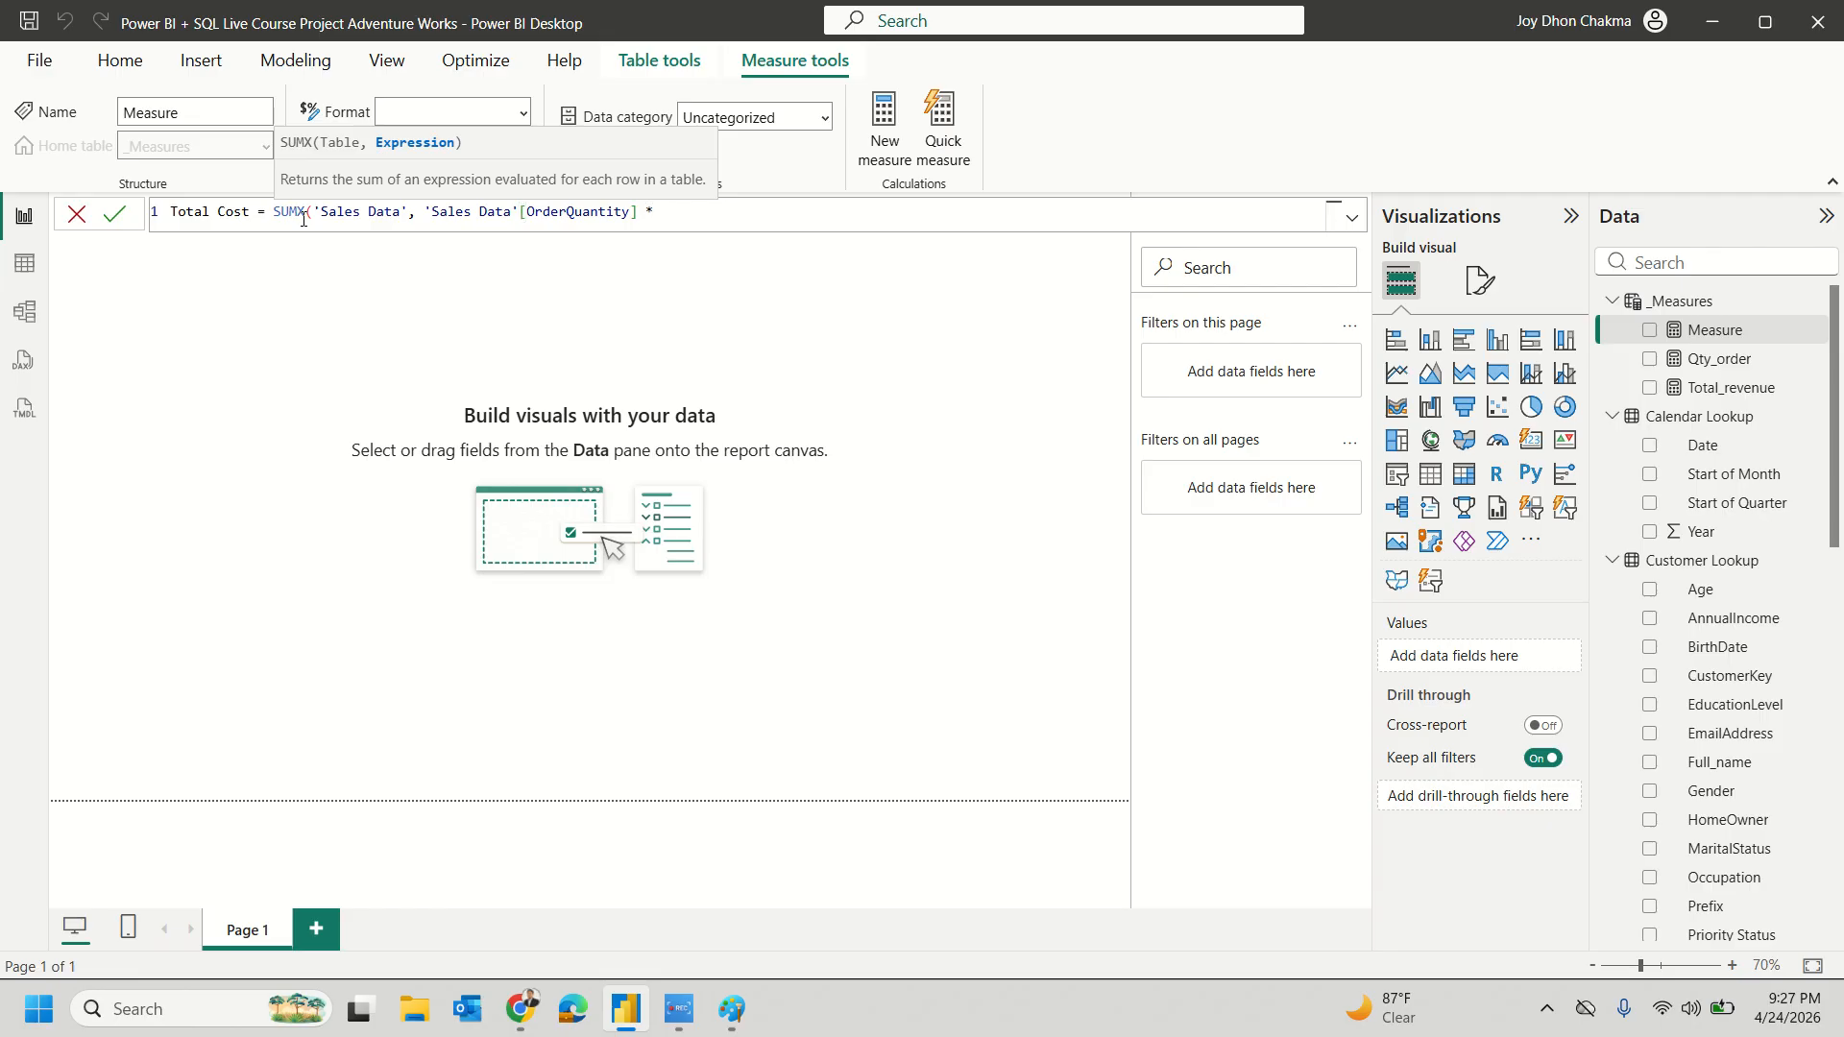
Step: Complete the Total Cost formula with RELATED('Product Lookup'[ProductCost]), close the parentheses and commit the measure
text( rela)
key(Tab)
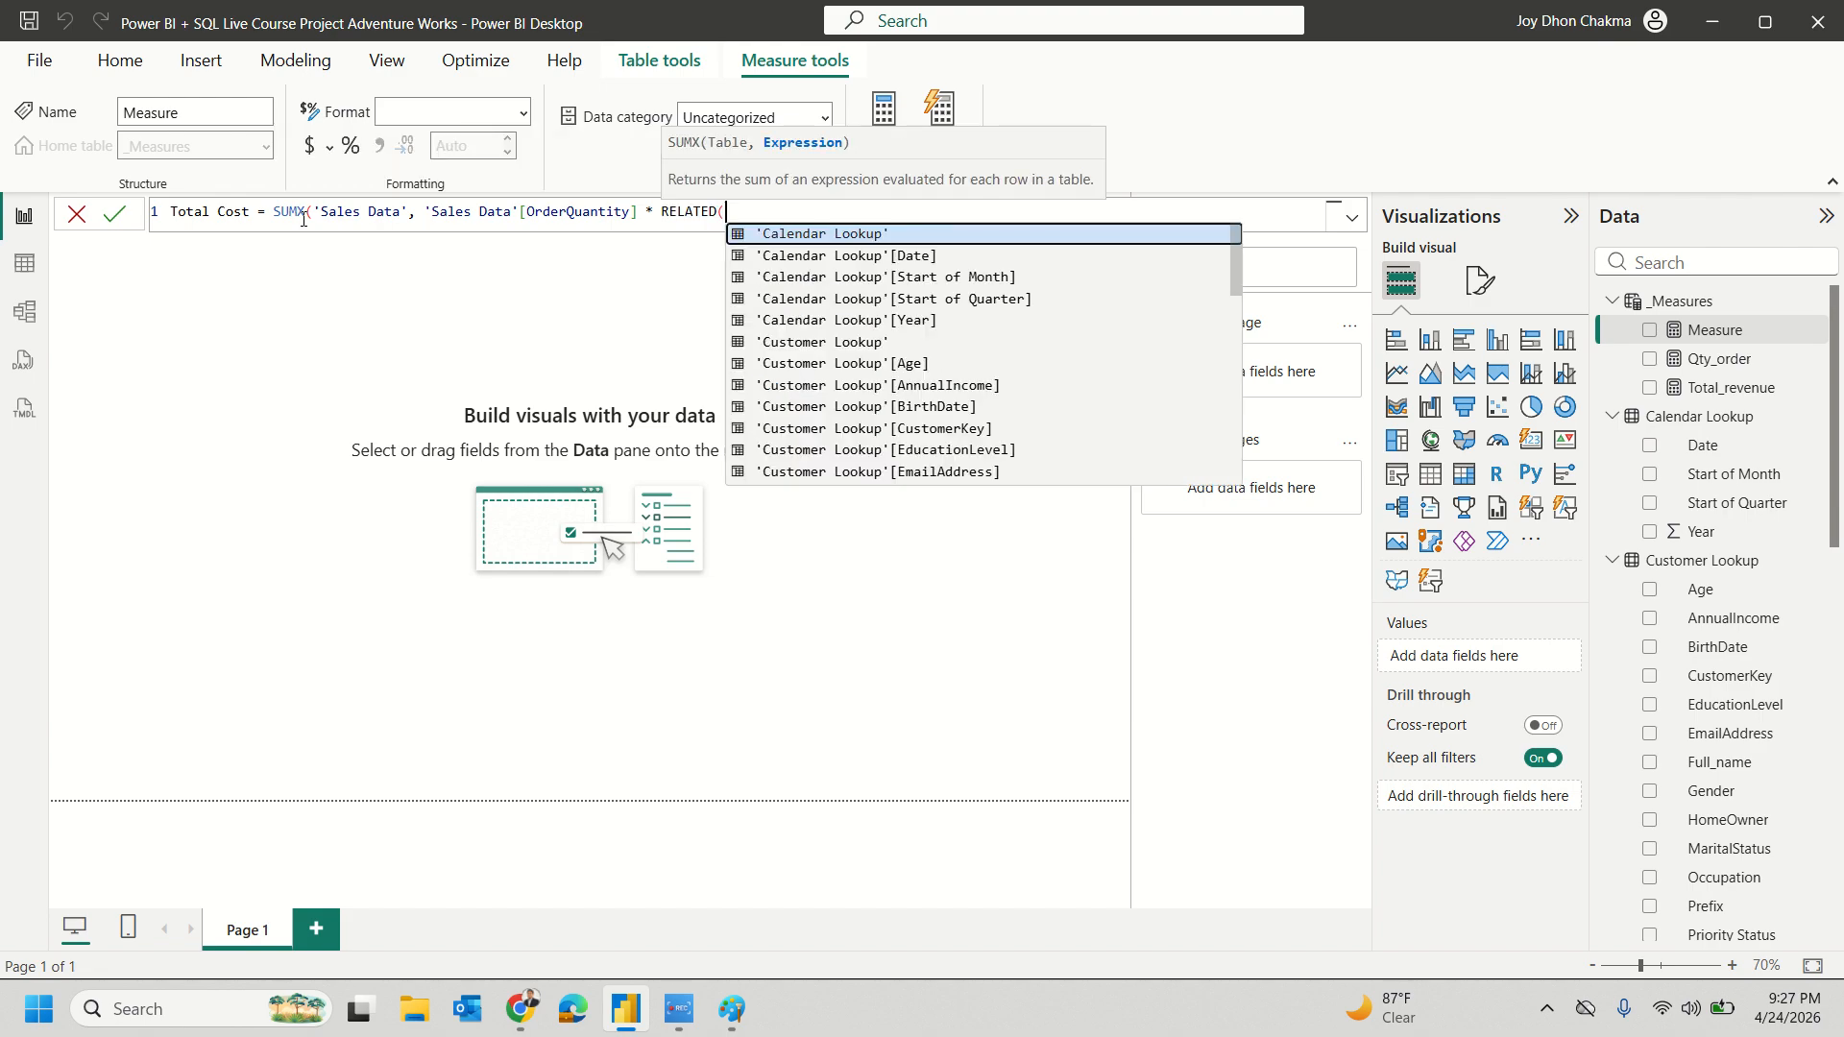
text(produ)
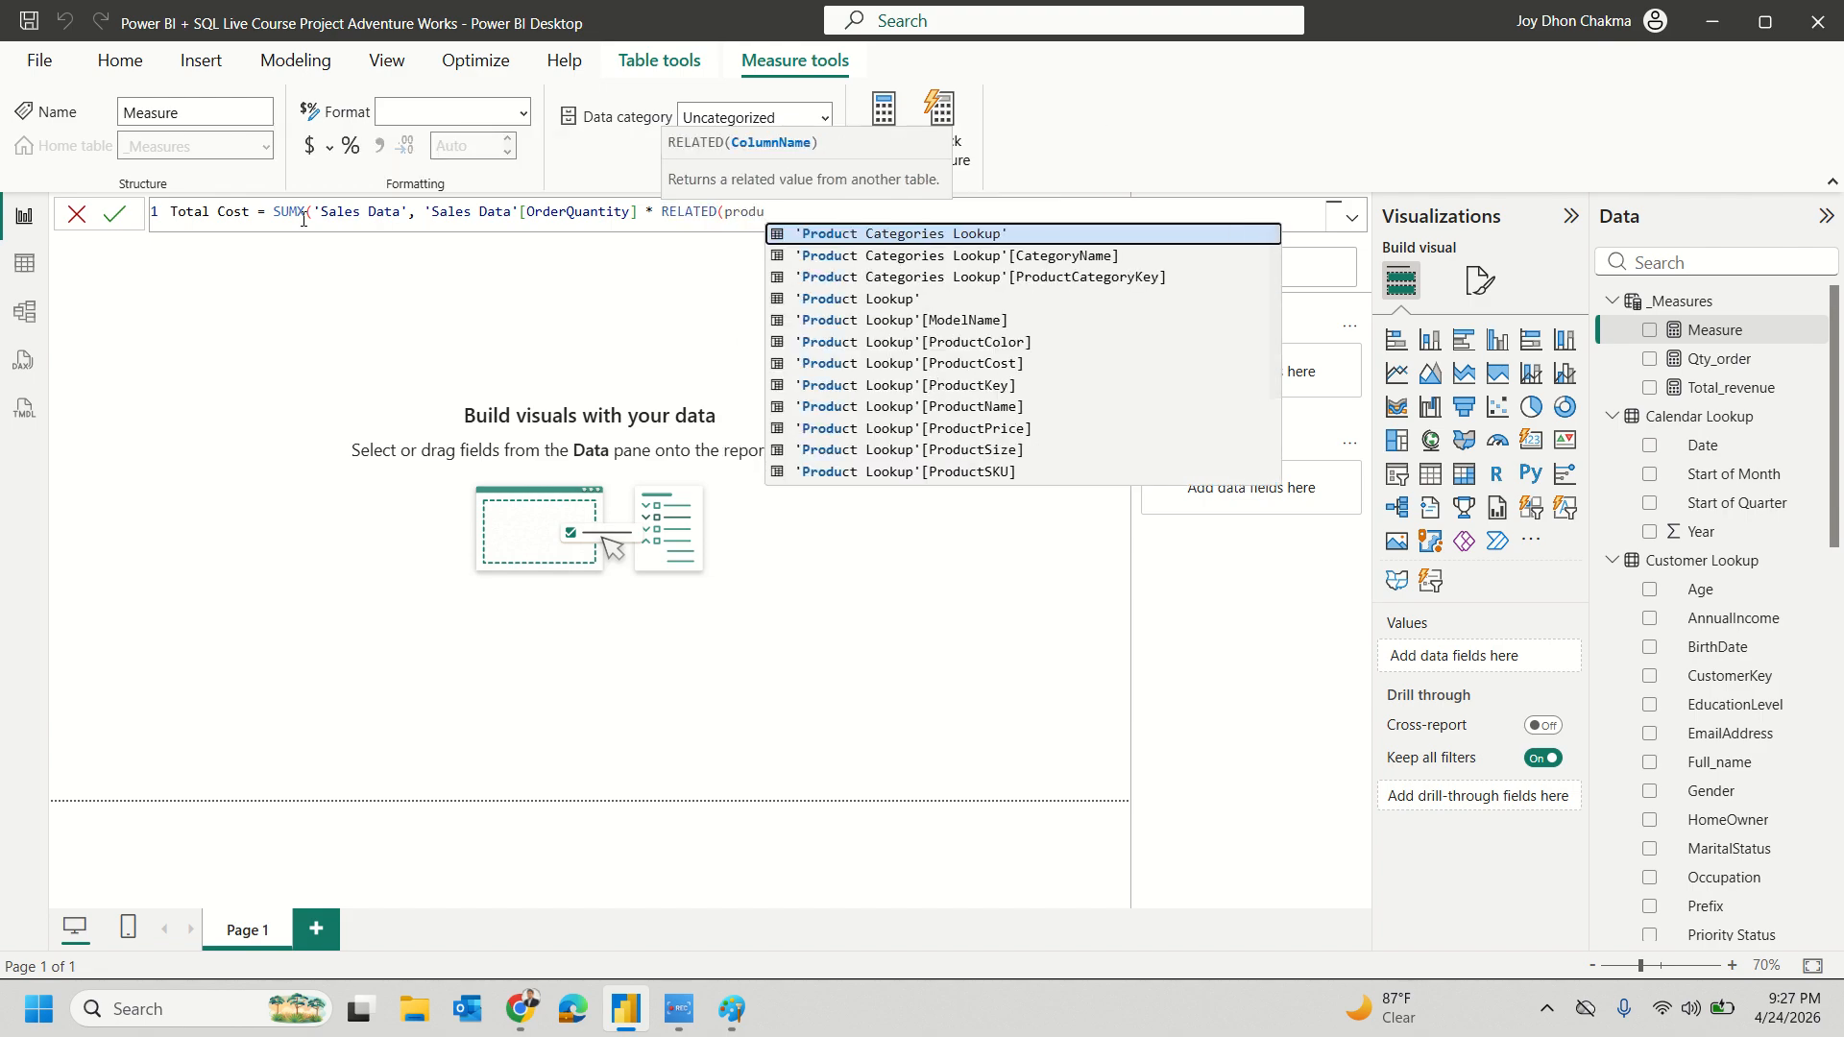
key(Down)
key(Down)
key(Down)
key(Down)
key(Down)
key(Down)
key(Down)
key(Down)
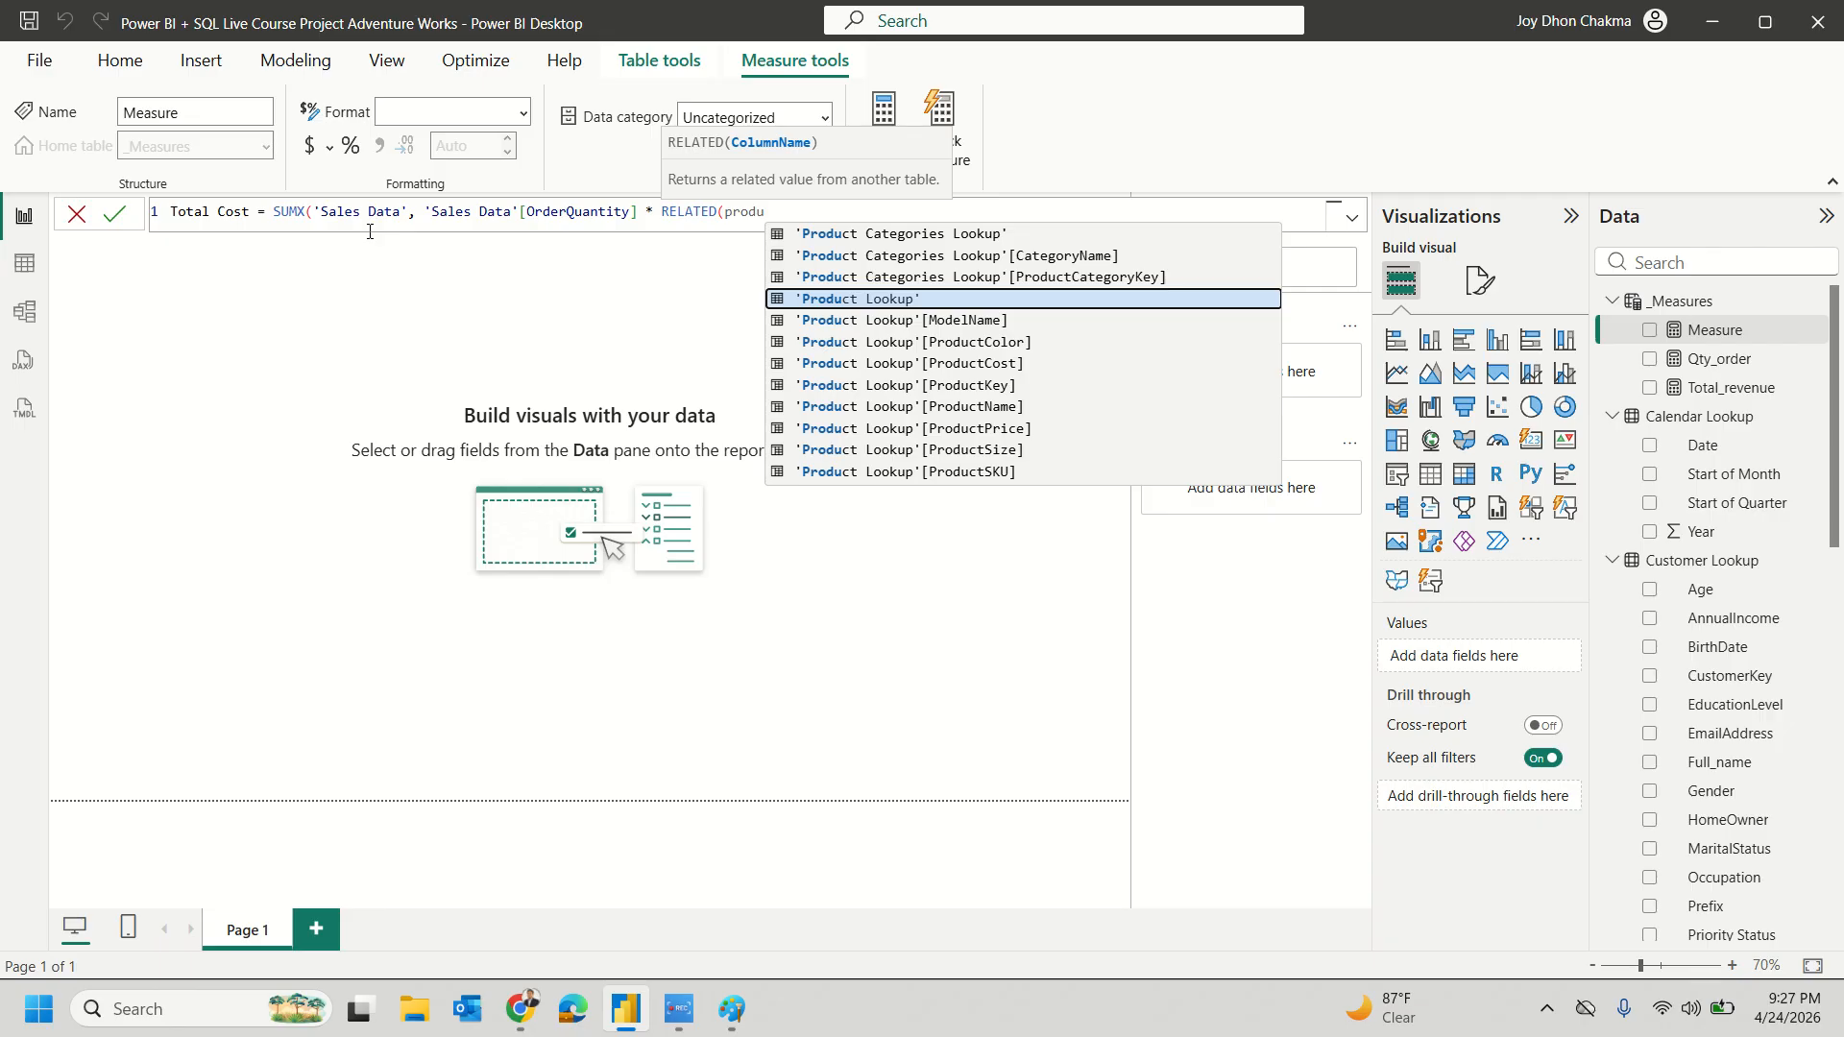
key(Up)
key(Up)
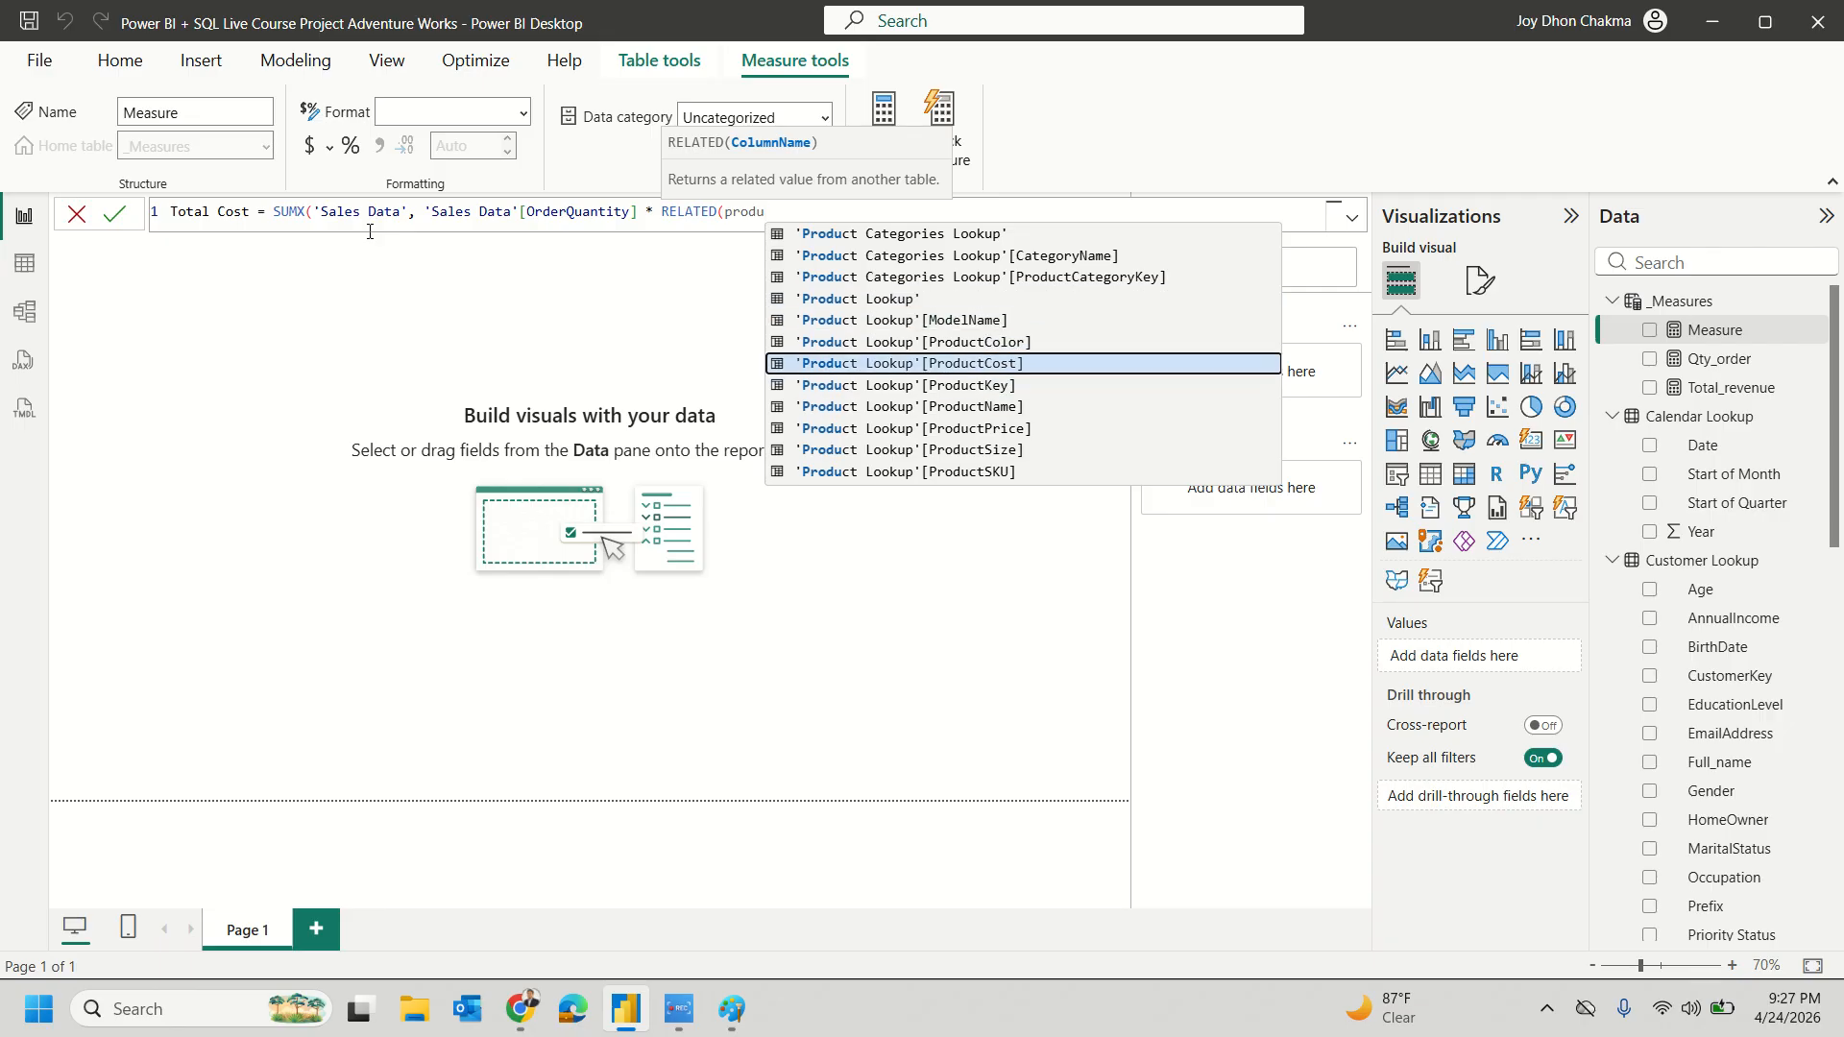
key(Down)
key(Down)
key(Down)
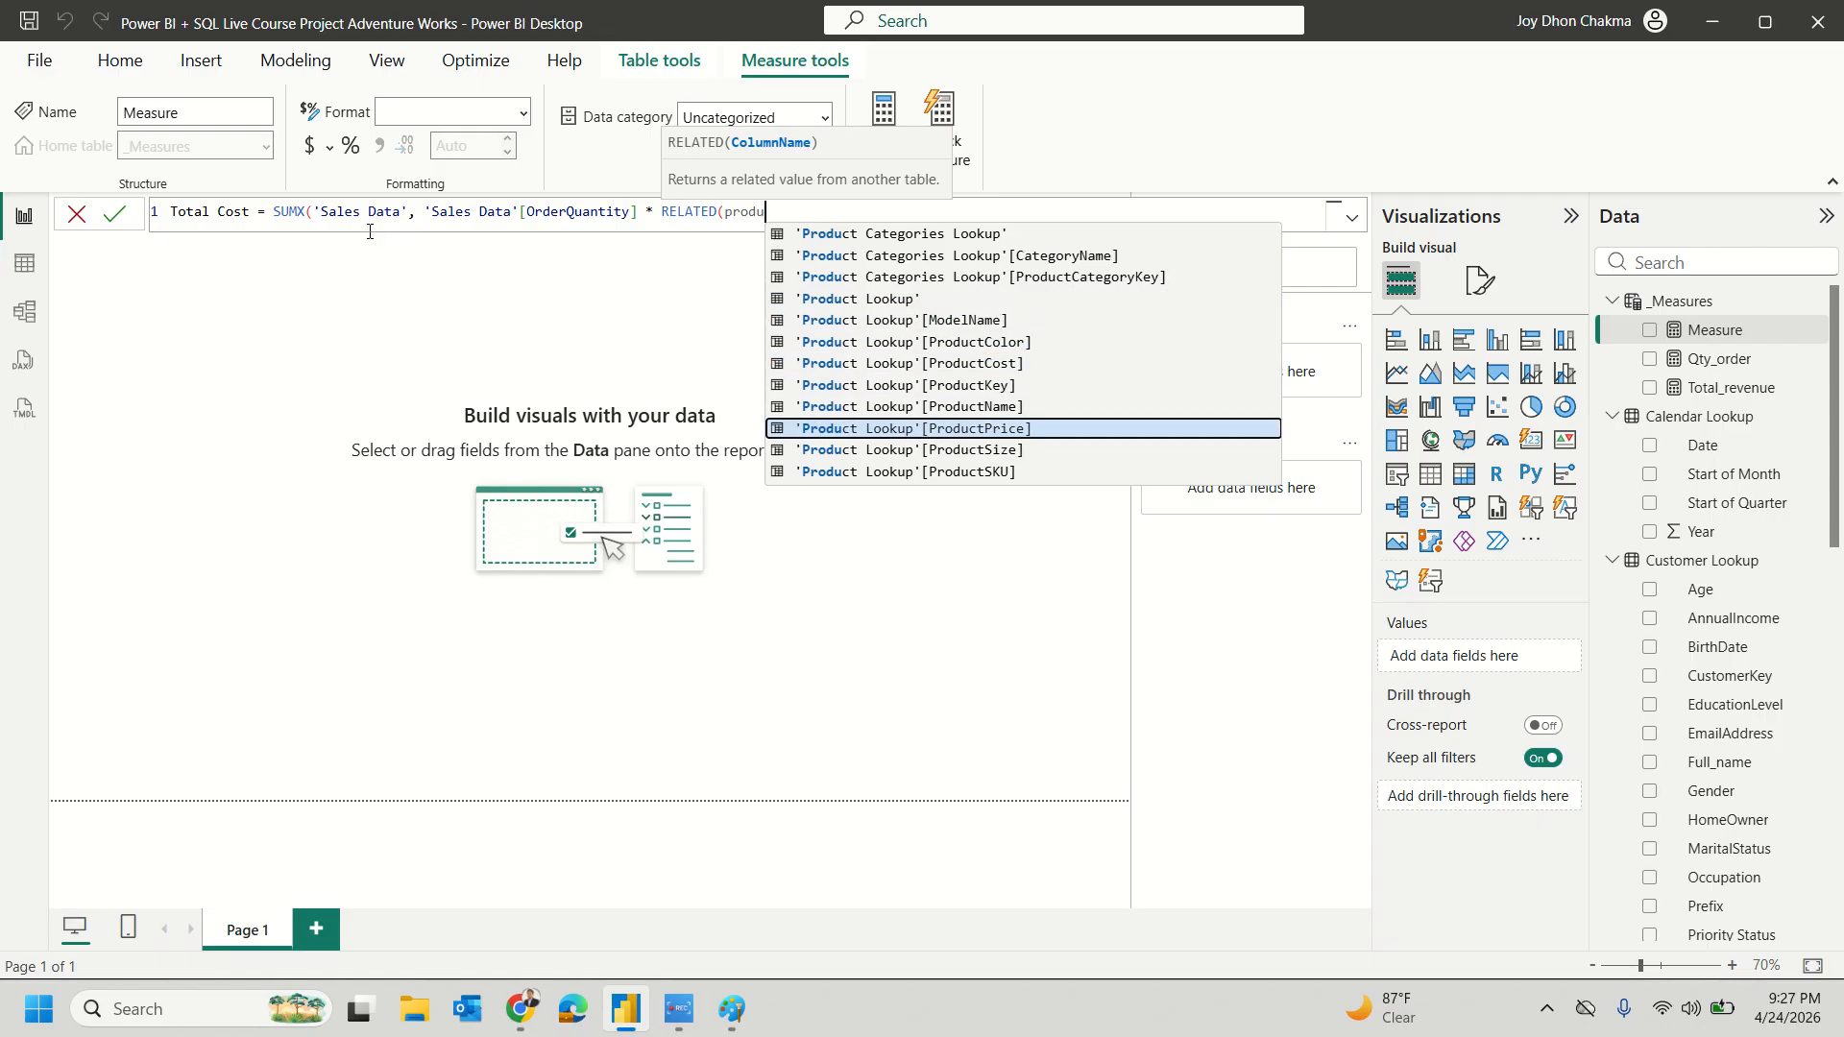
key(Up)
key(Up)
key(Up)
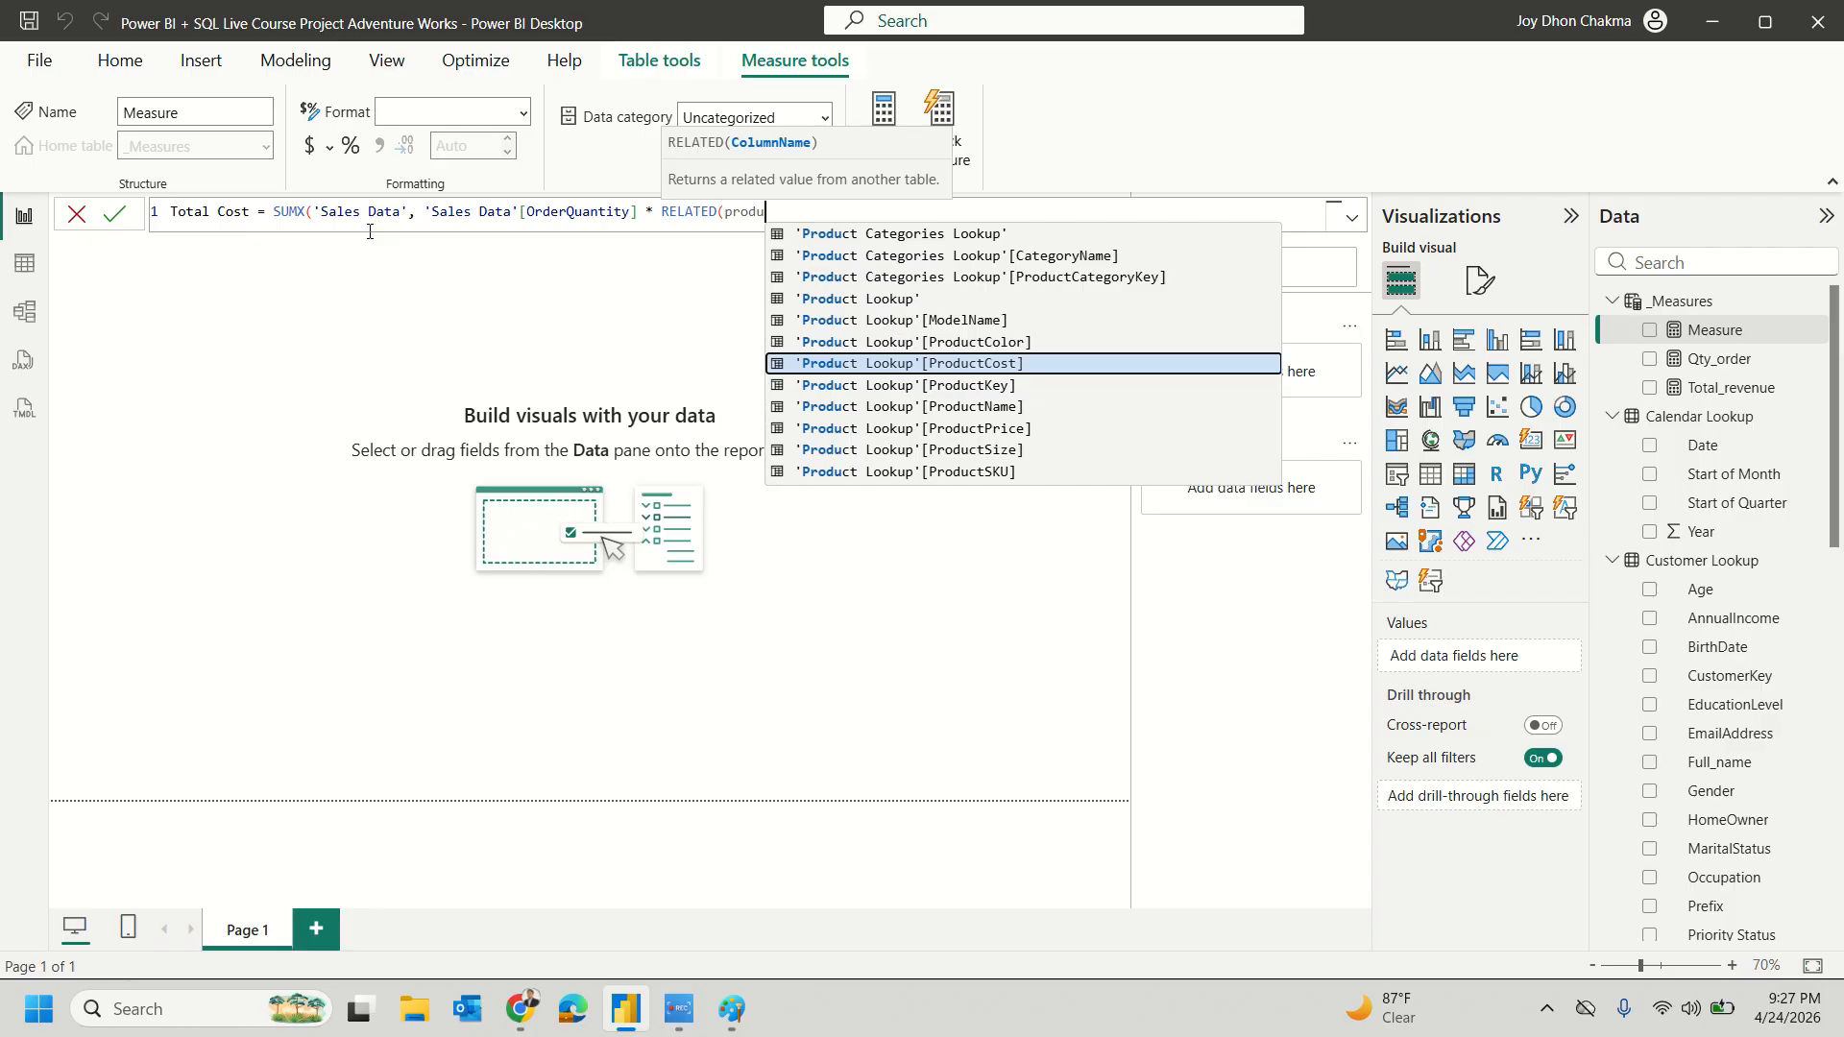
key(Tab)
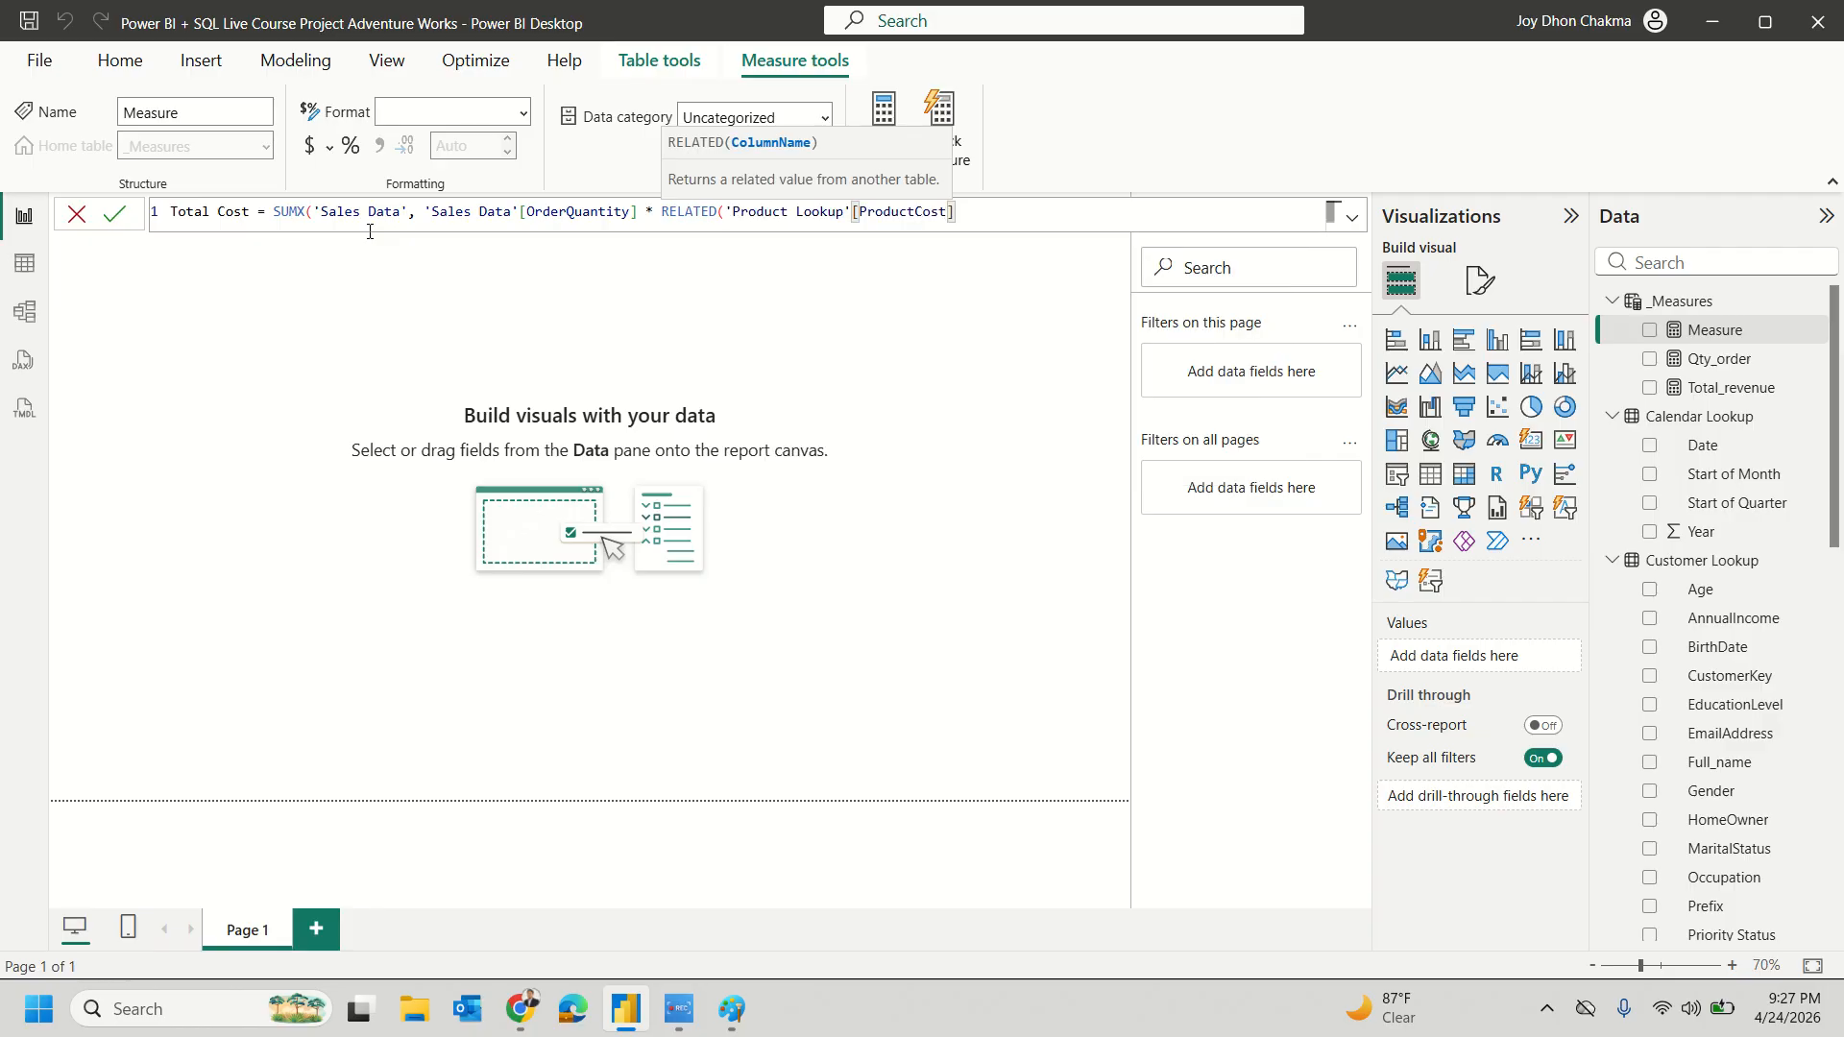
text()))
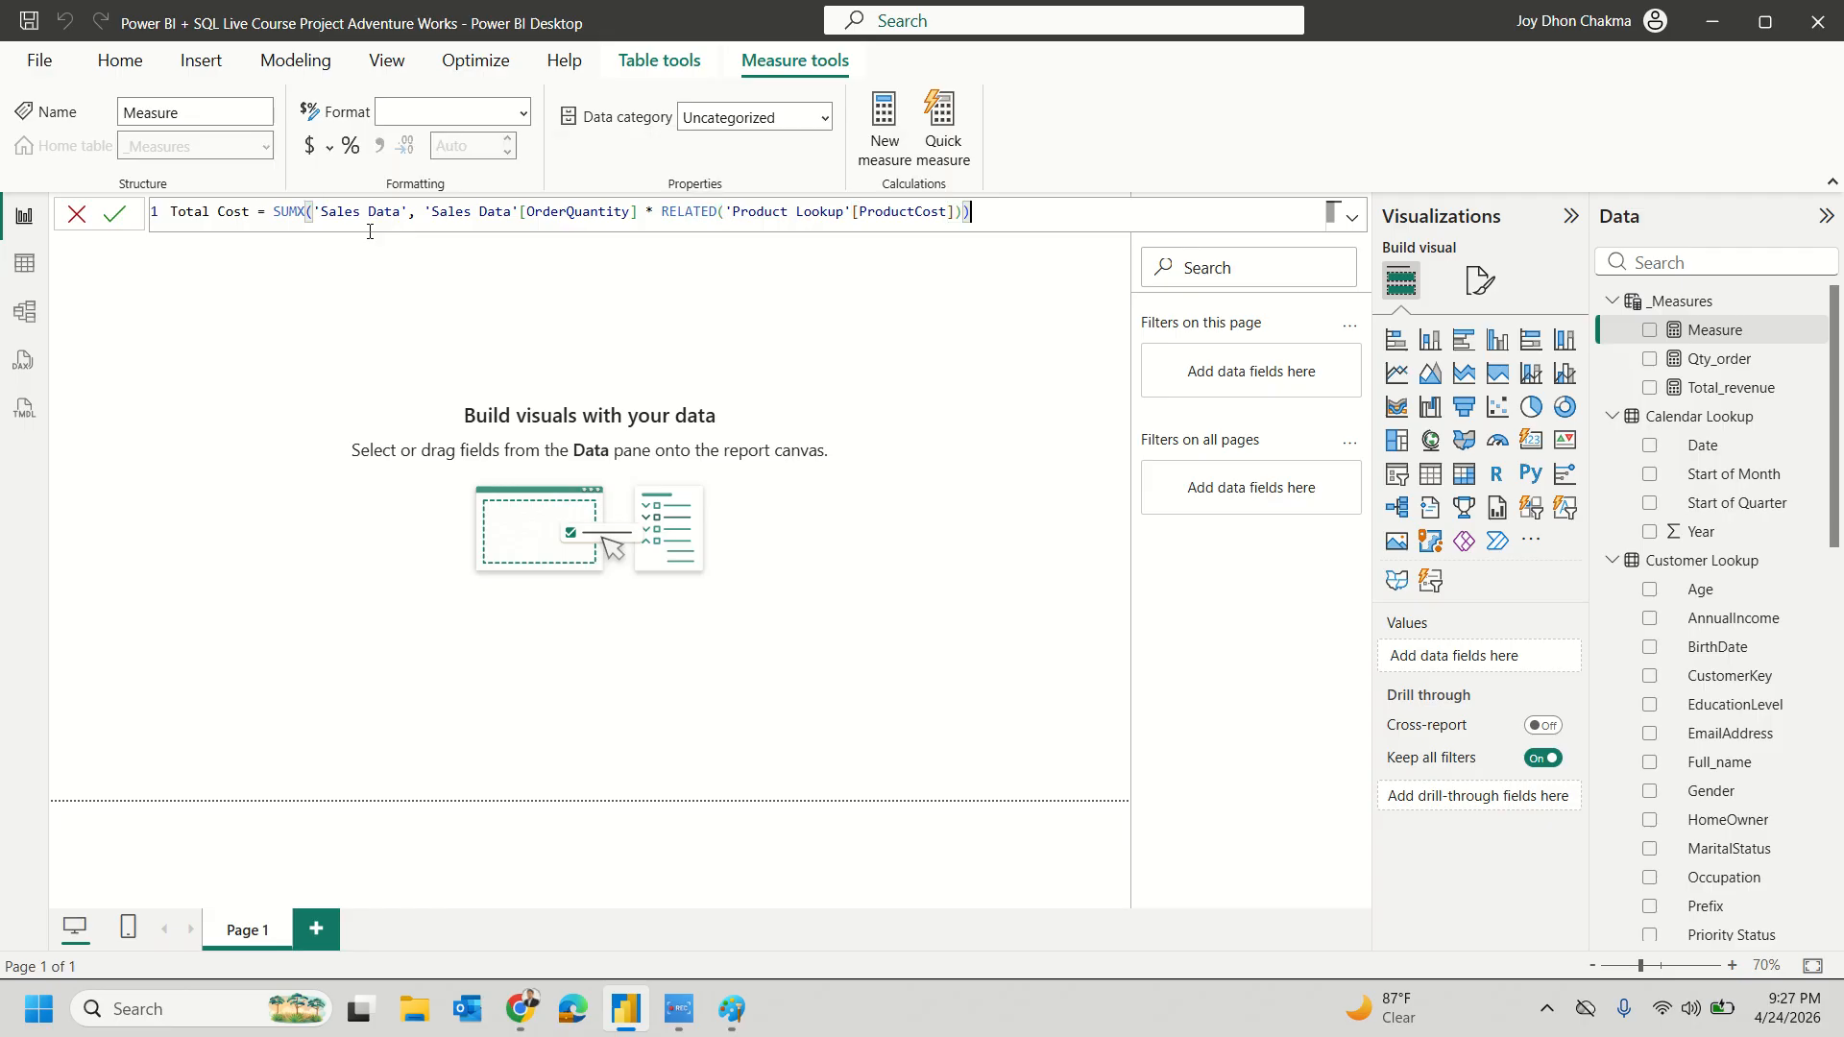
key(Return)
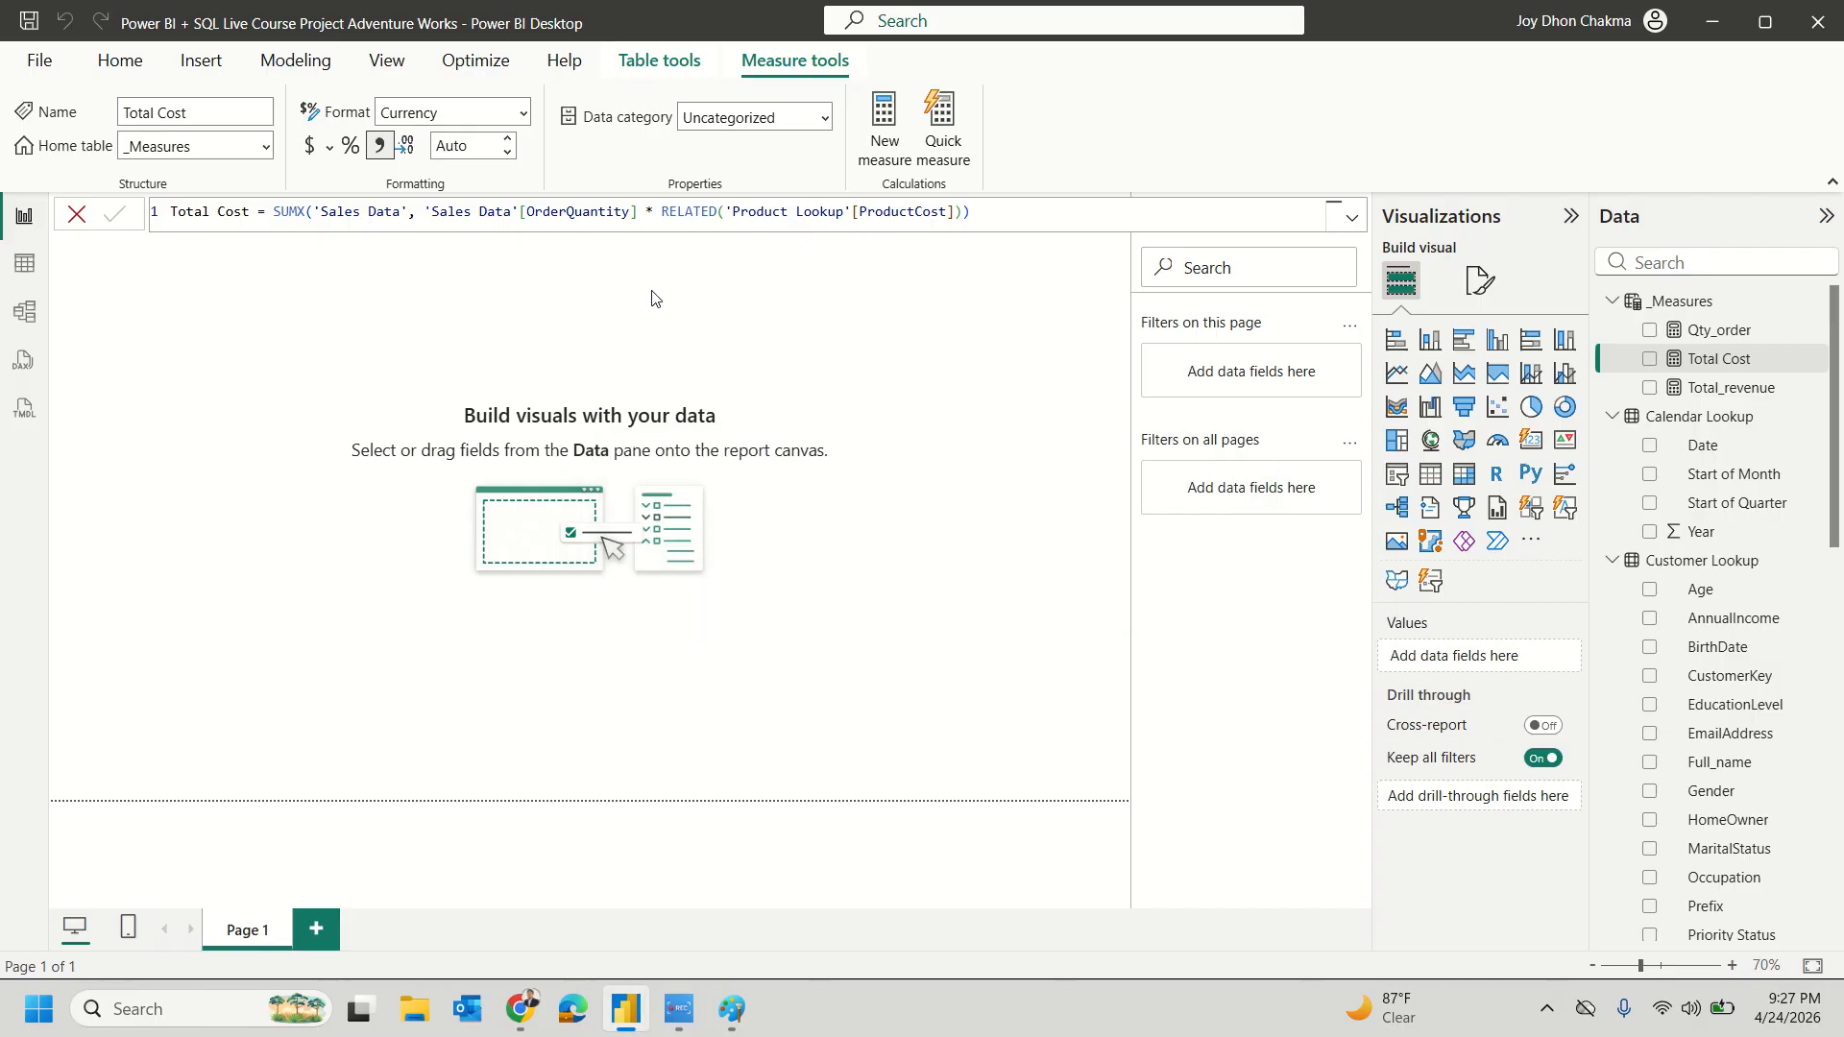
click(834, 329)
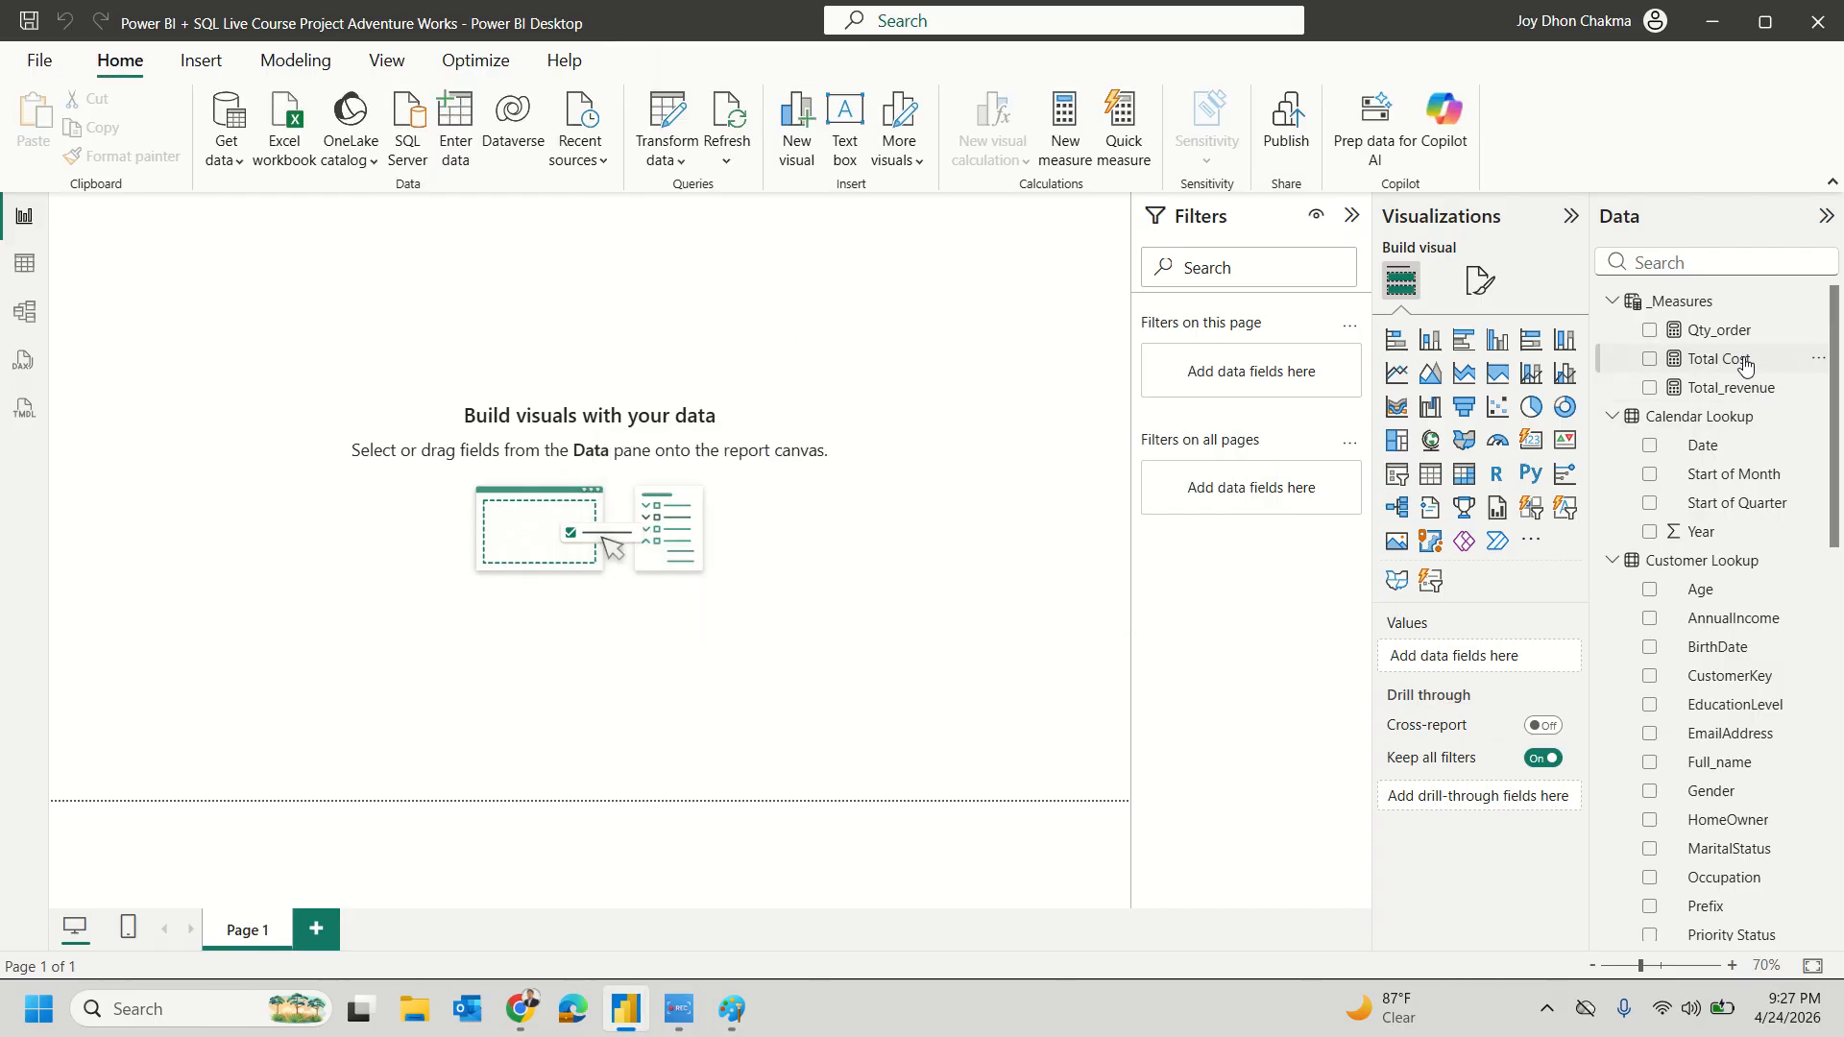
Step: Create a third new measure in the _Measures table and name it Total Profit
right_click(1690, 309)
click(1593, 358)
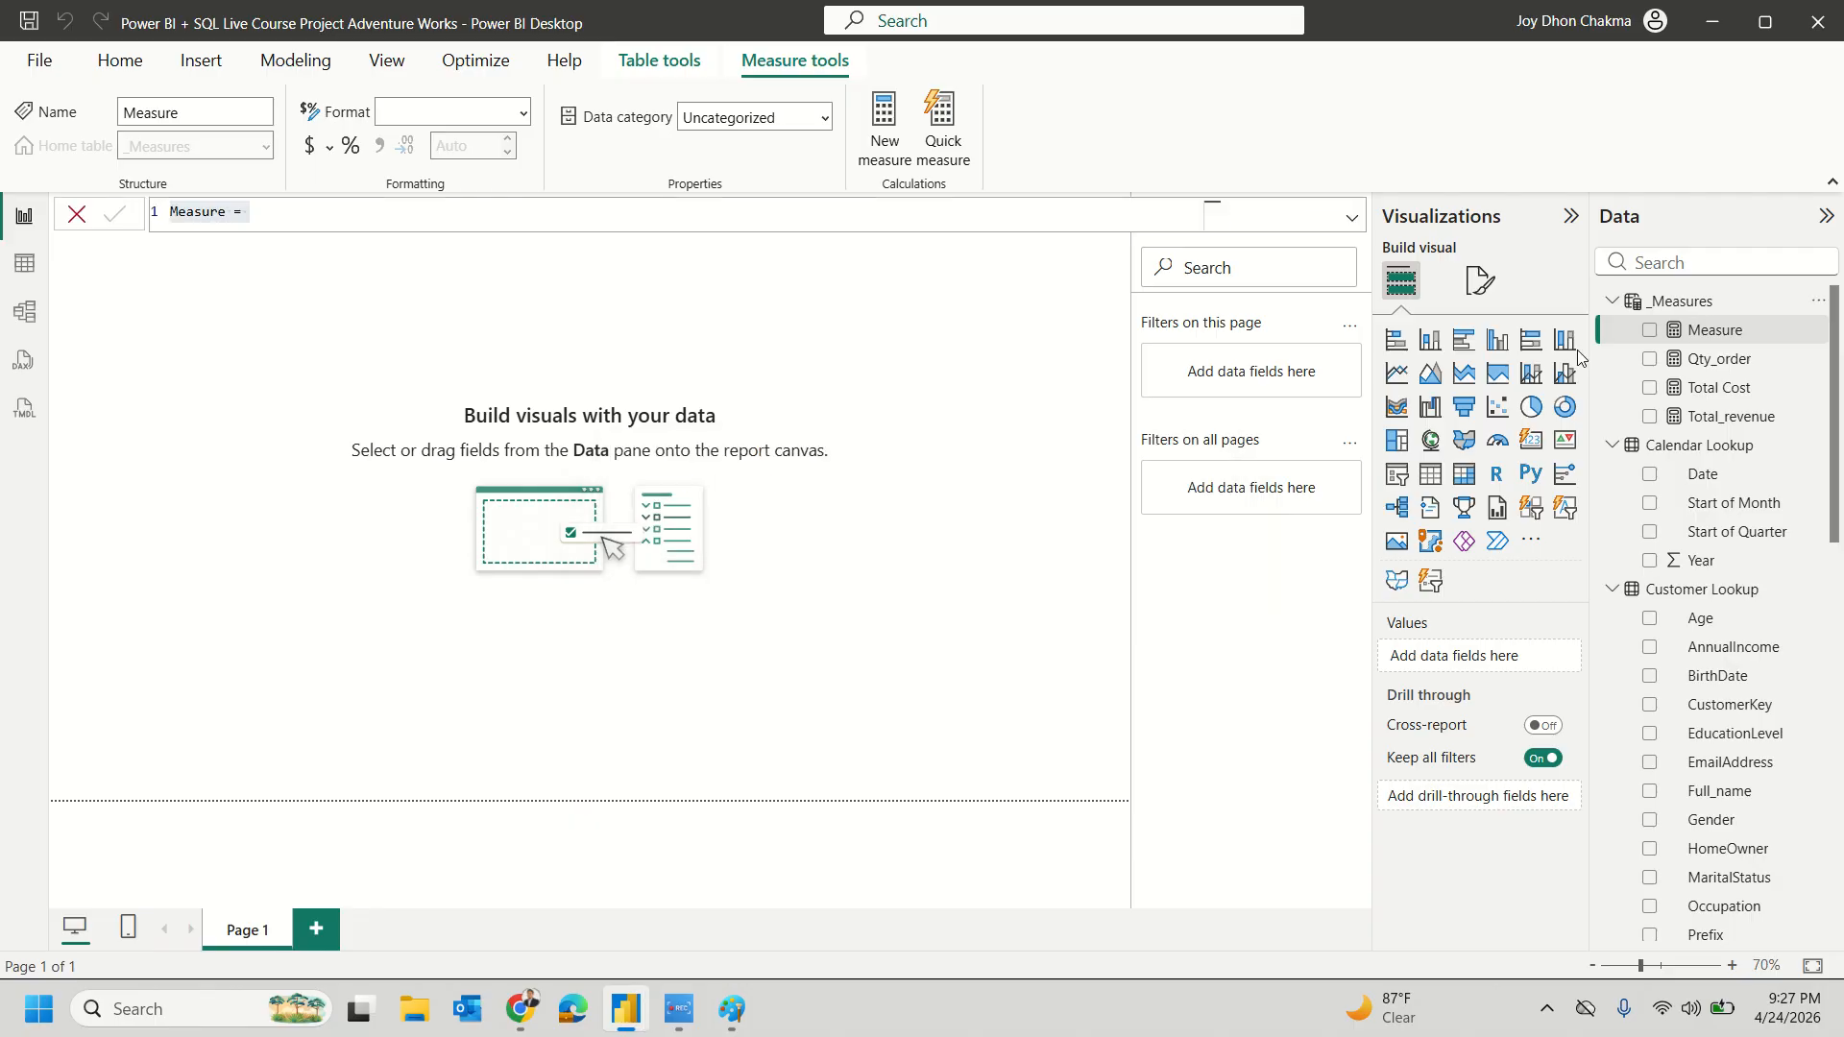
double_click(198, 212)
text(Total P)
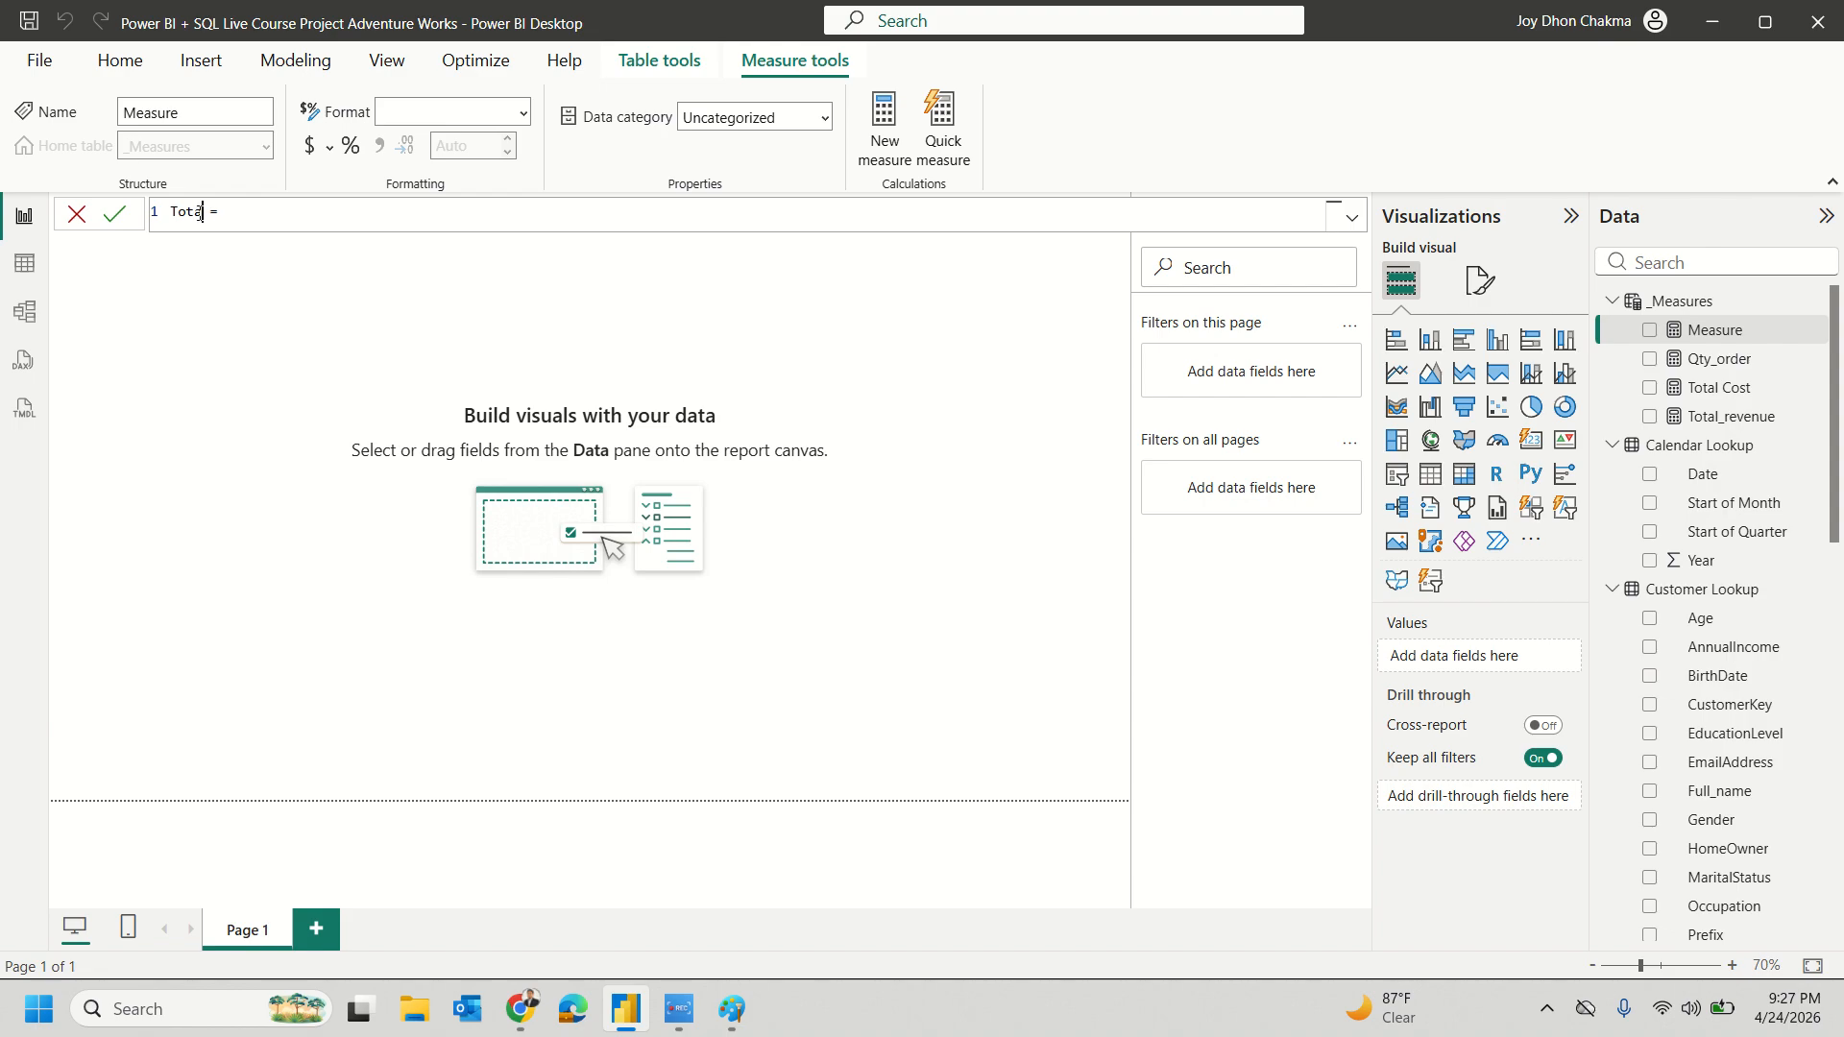
text(rofit)
click(312, 210)
text(()
key(BackSpace)
Step: Define the Total Profit measure as [Total_revenue] - [Total Cost] and commit it
click(346, 211)
text(tot)
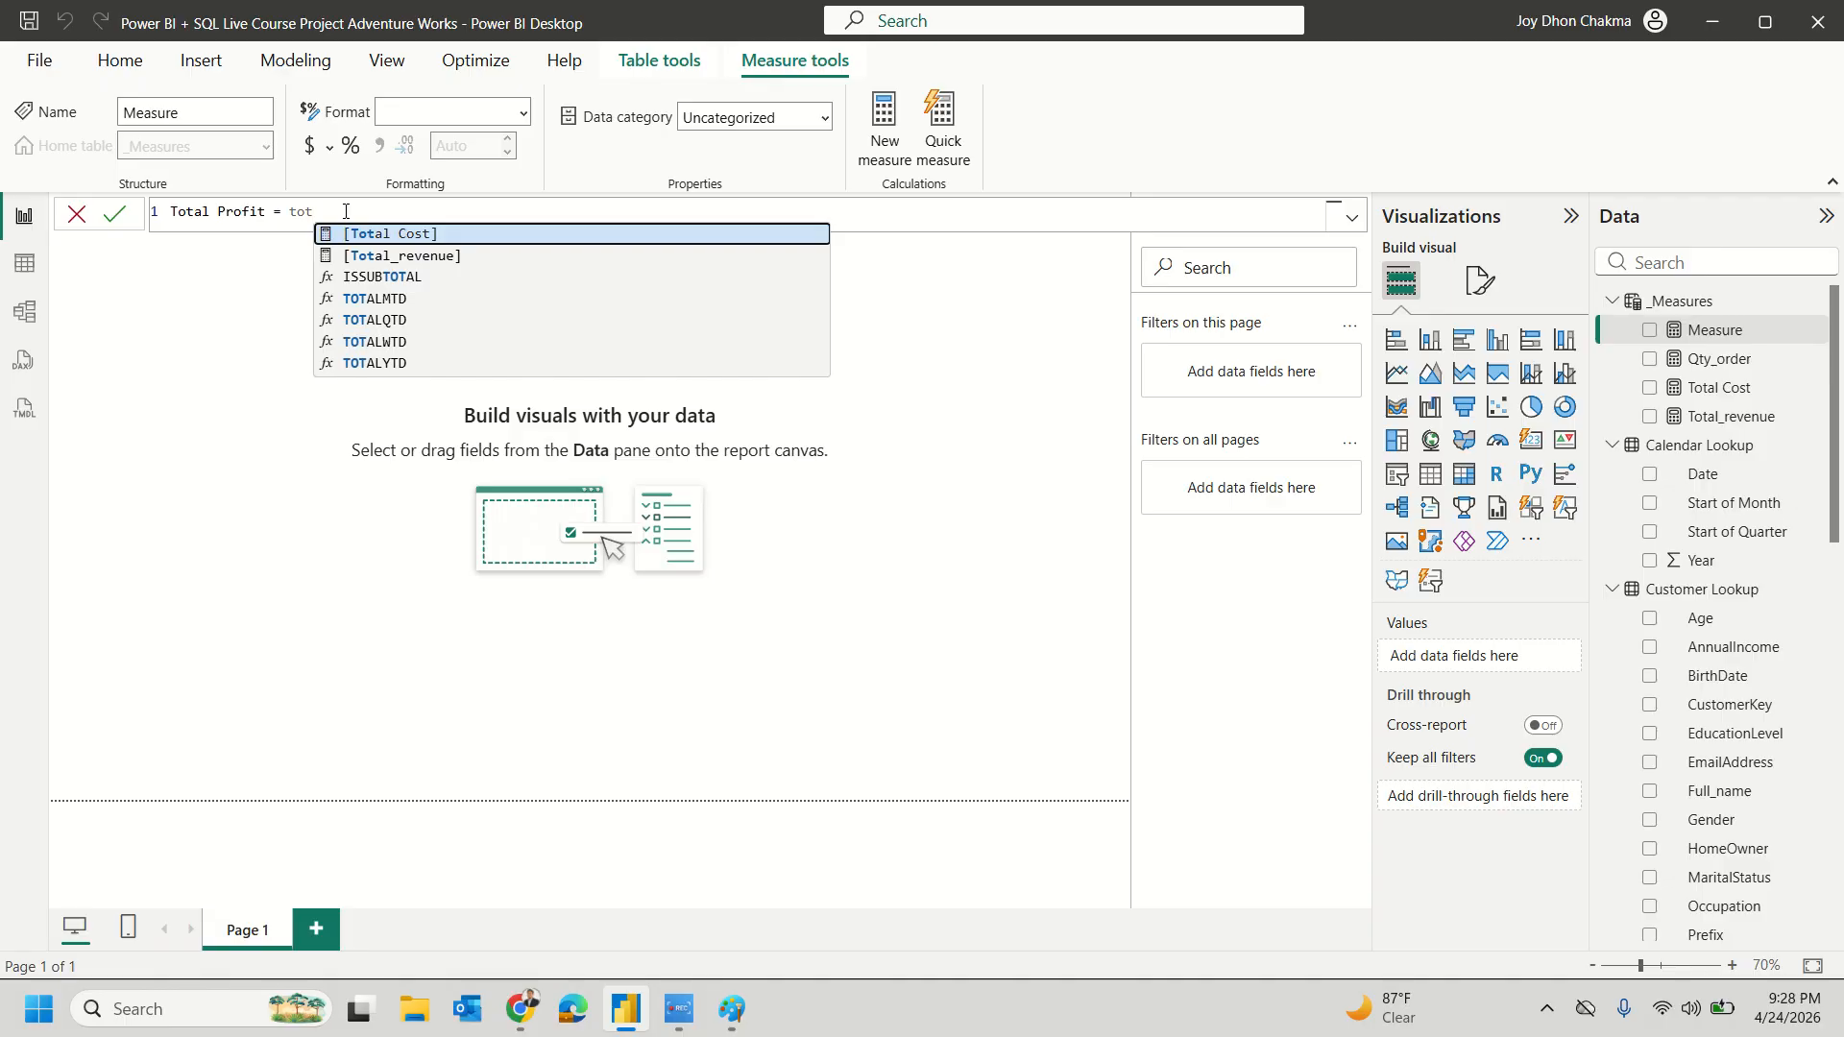
key(Down)
key(Tab)
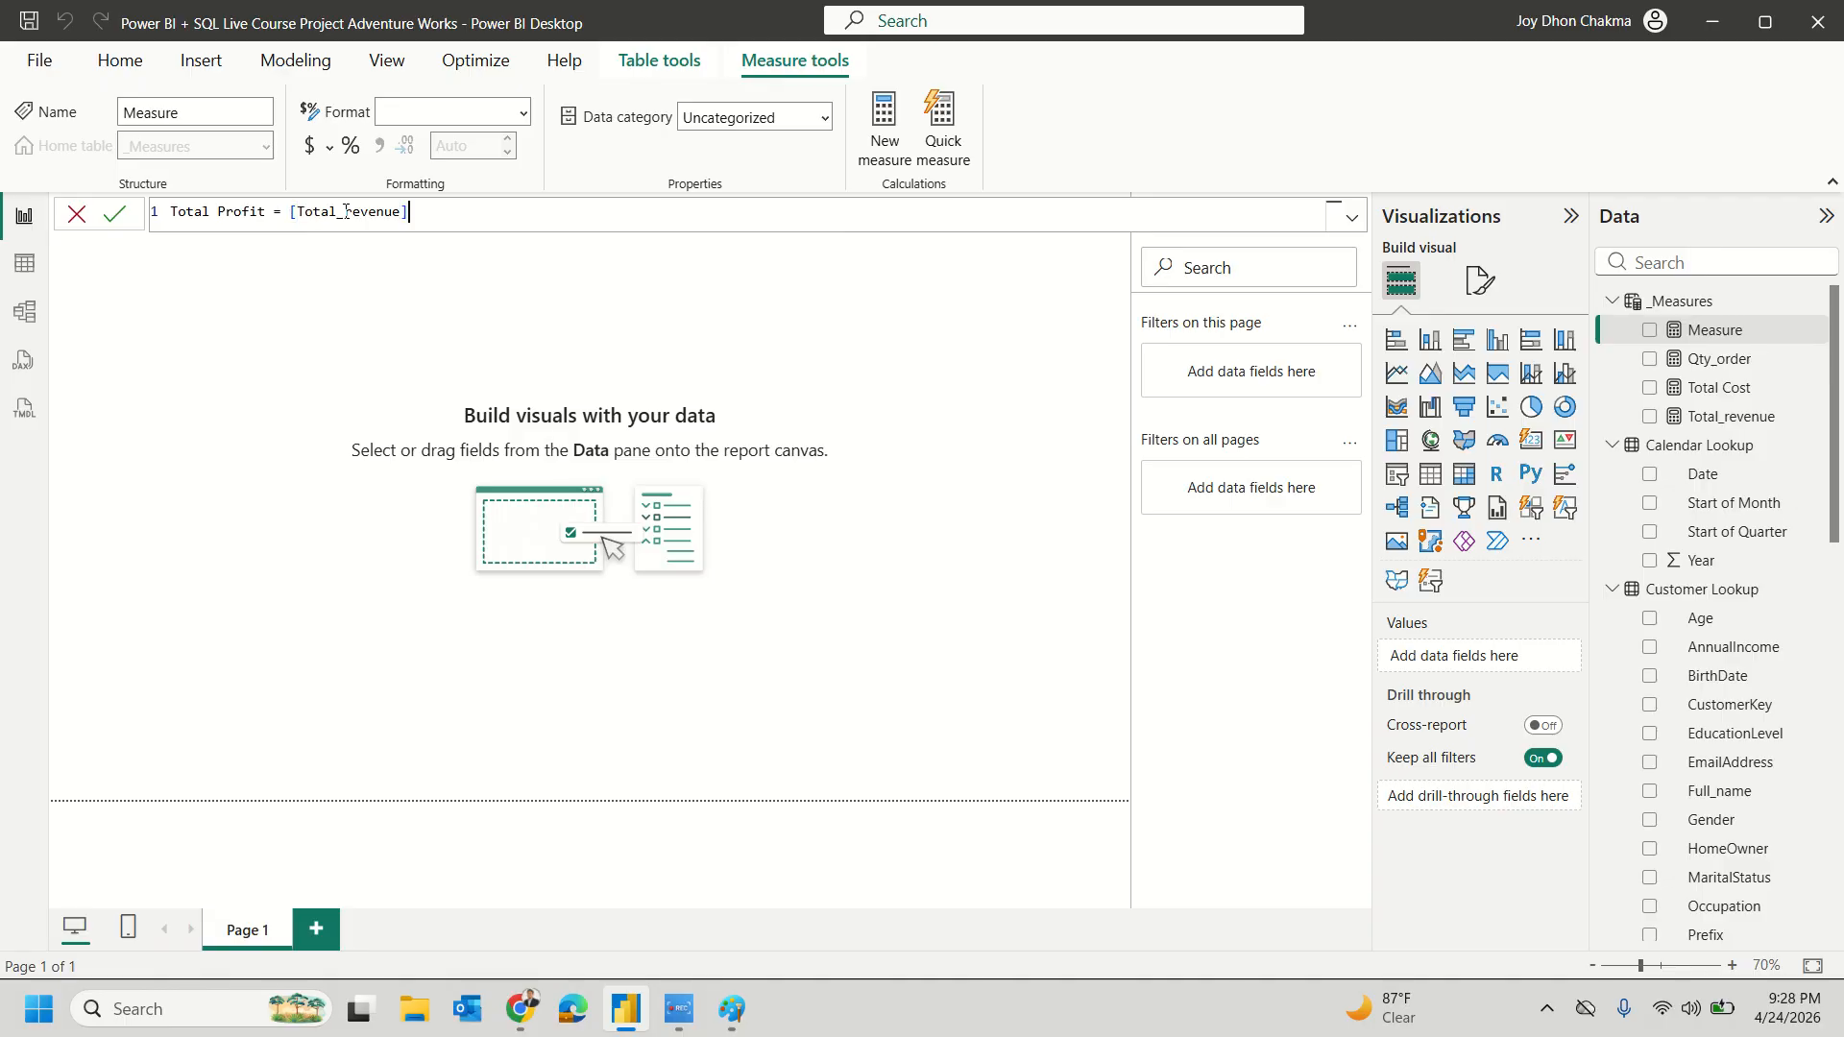
text(-)
text( tot)
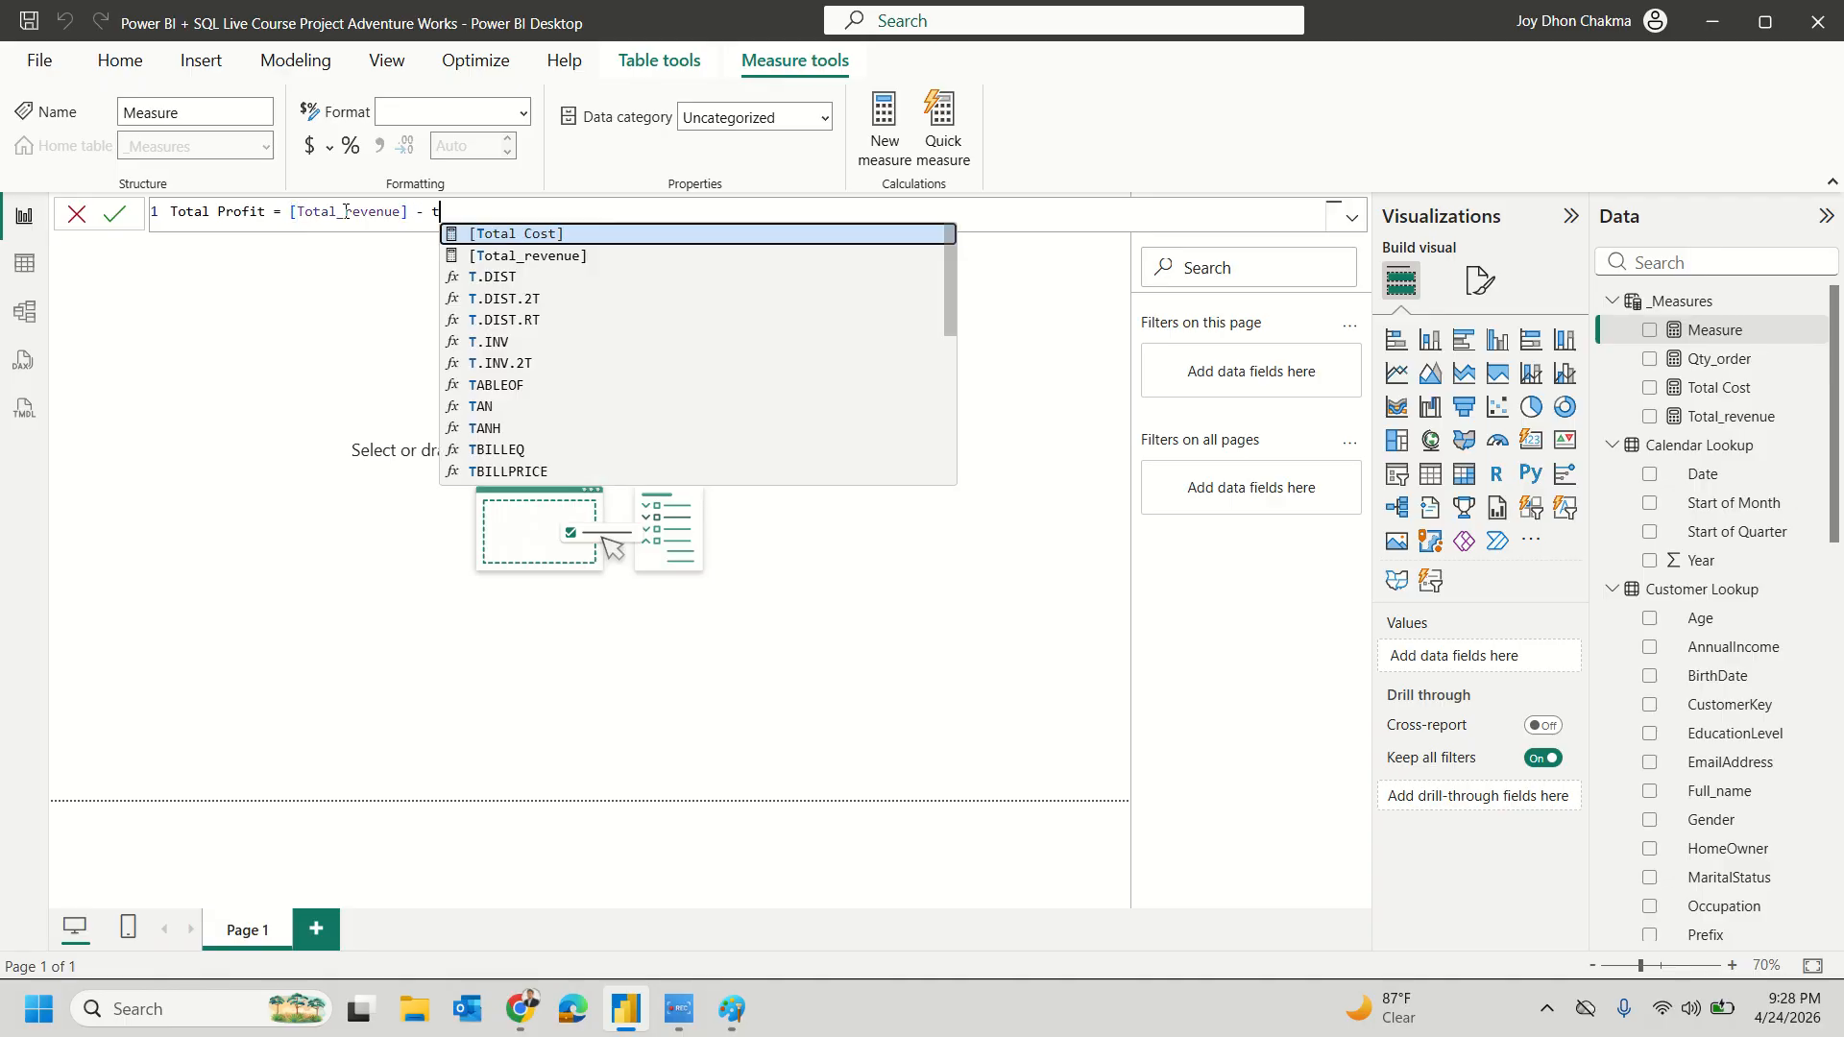
key(Tab)
key(Return)
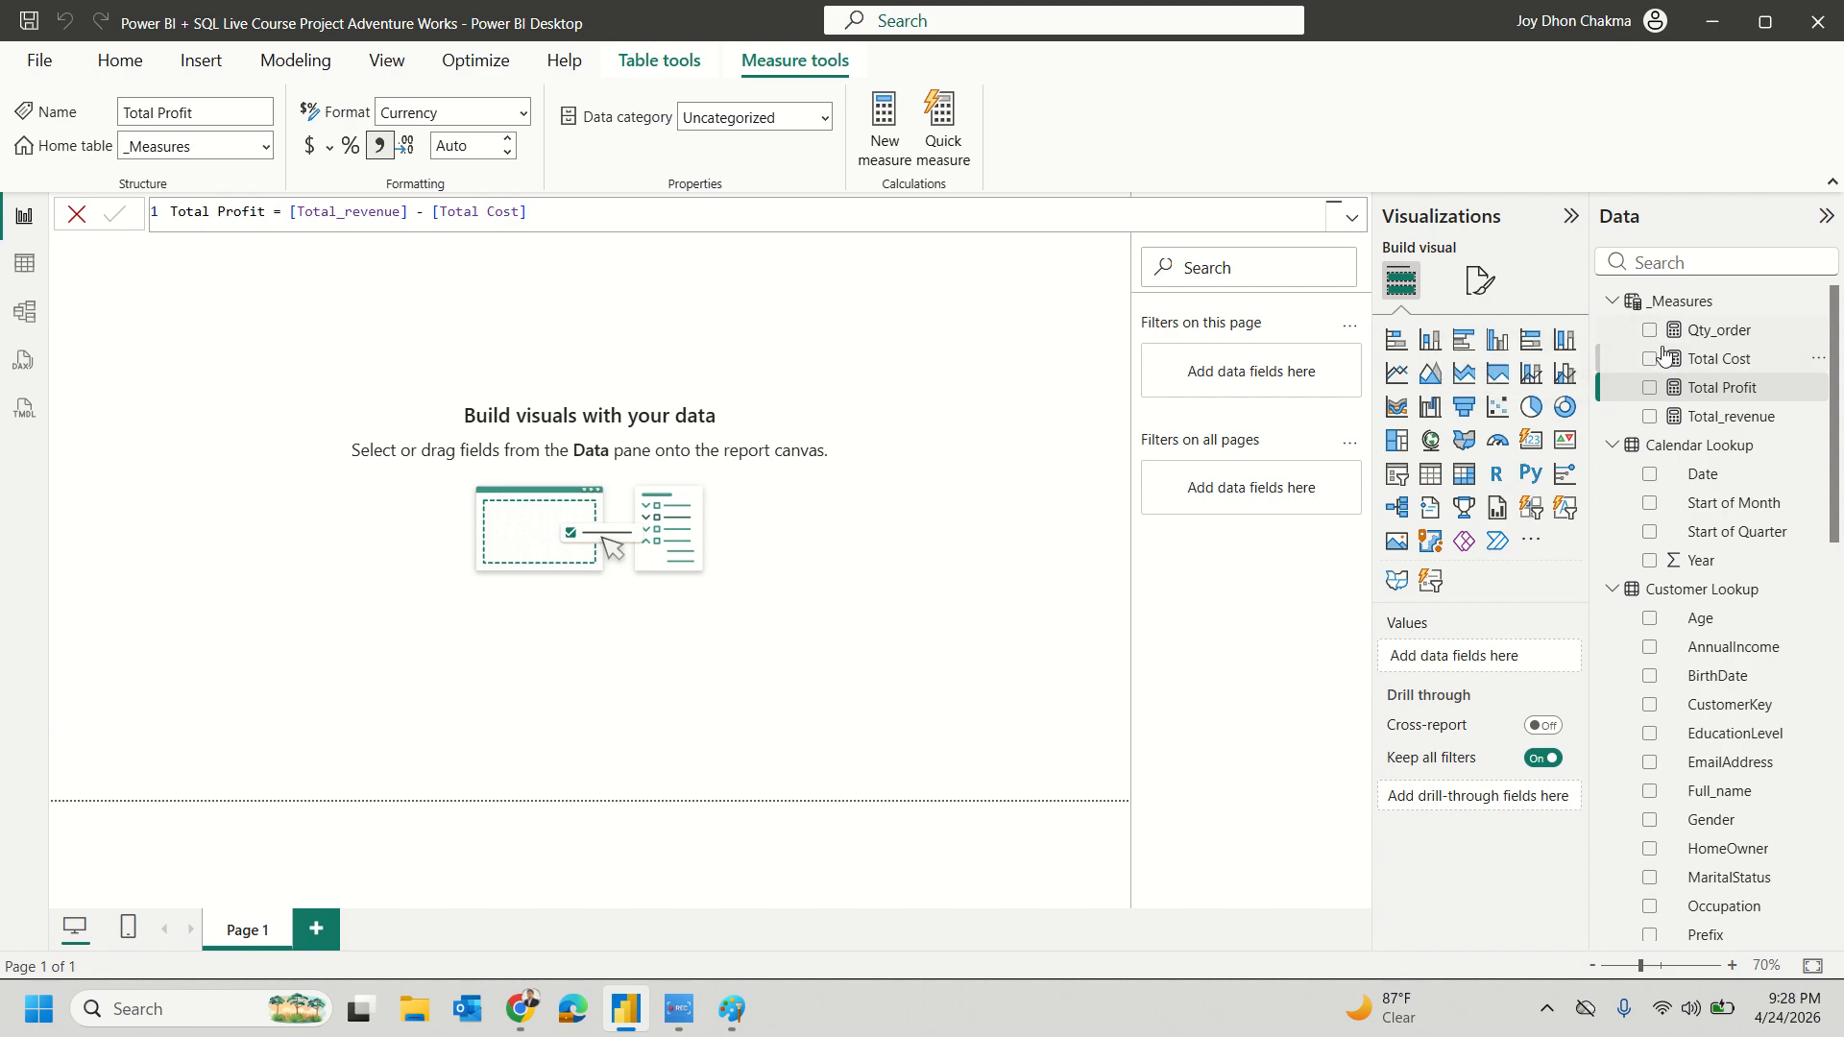
Step: Create a new measure in the _Measures table and name it Total Returns
scroll(1638, 595, down, 12)
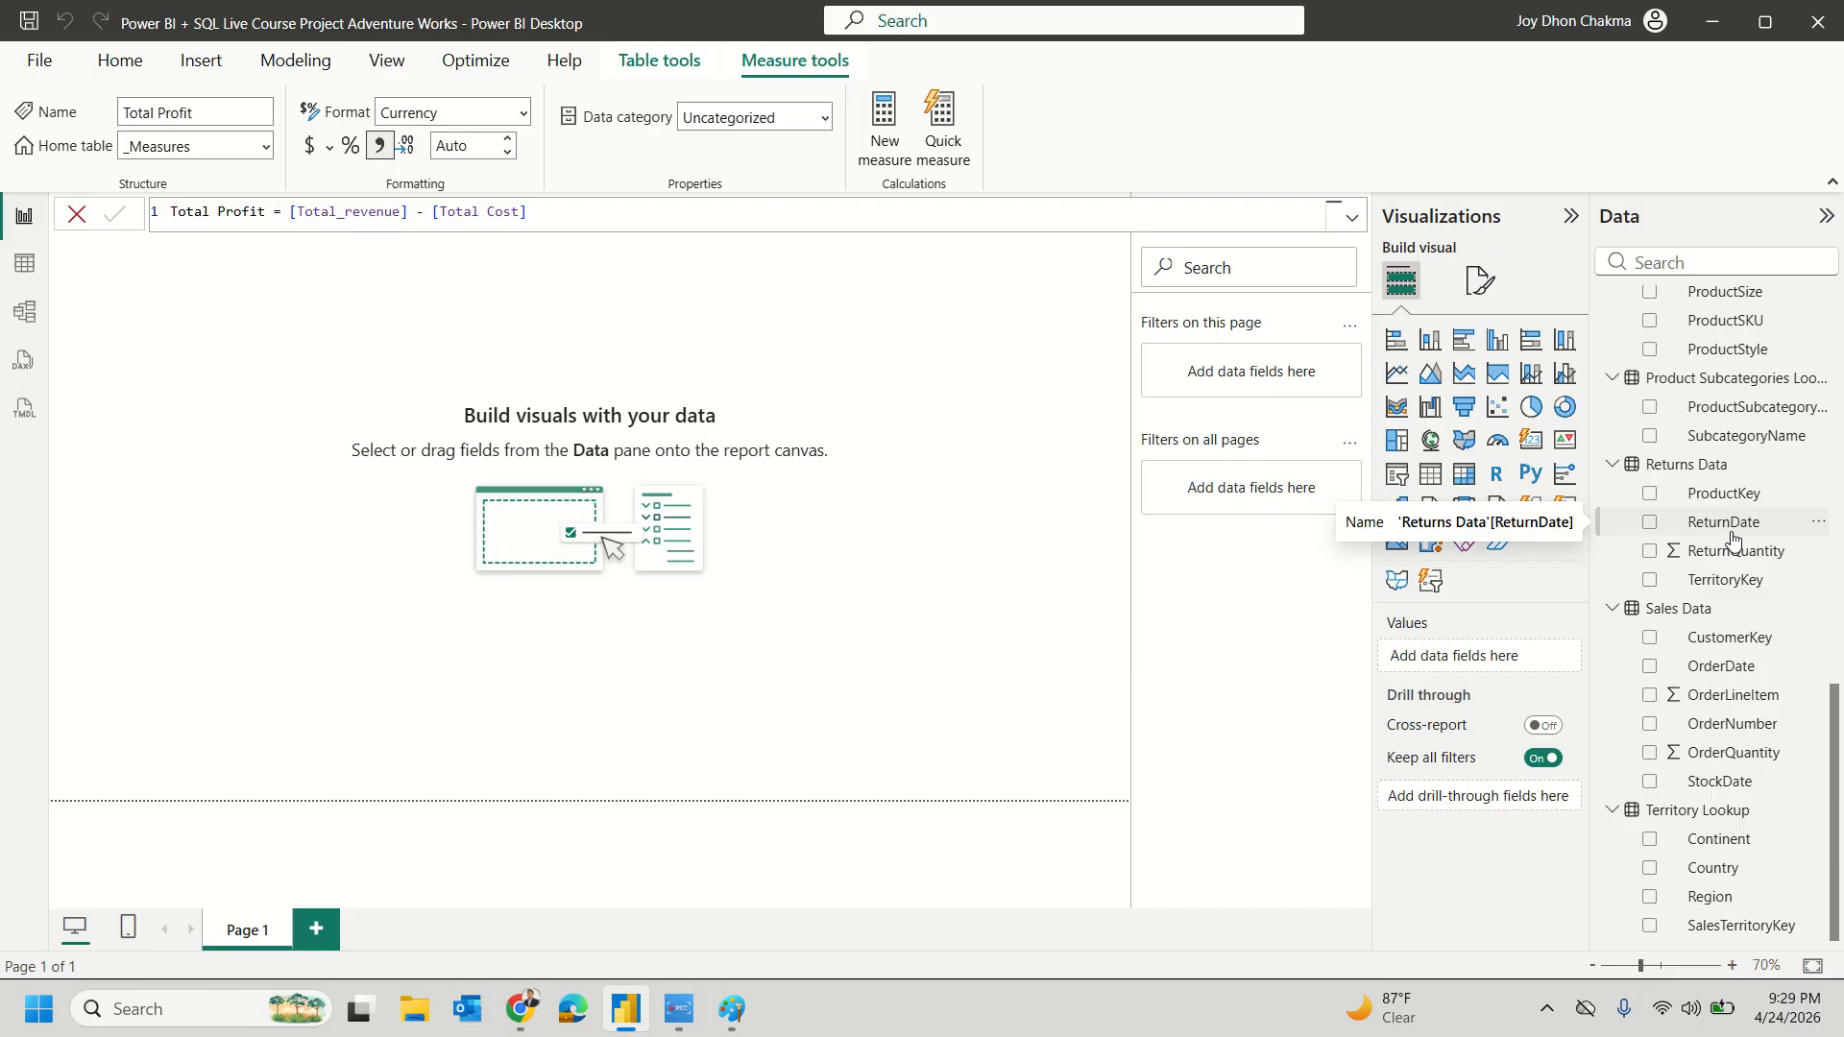
scroll(1733, 541, up, 10)
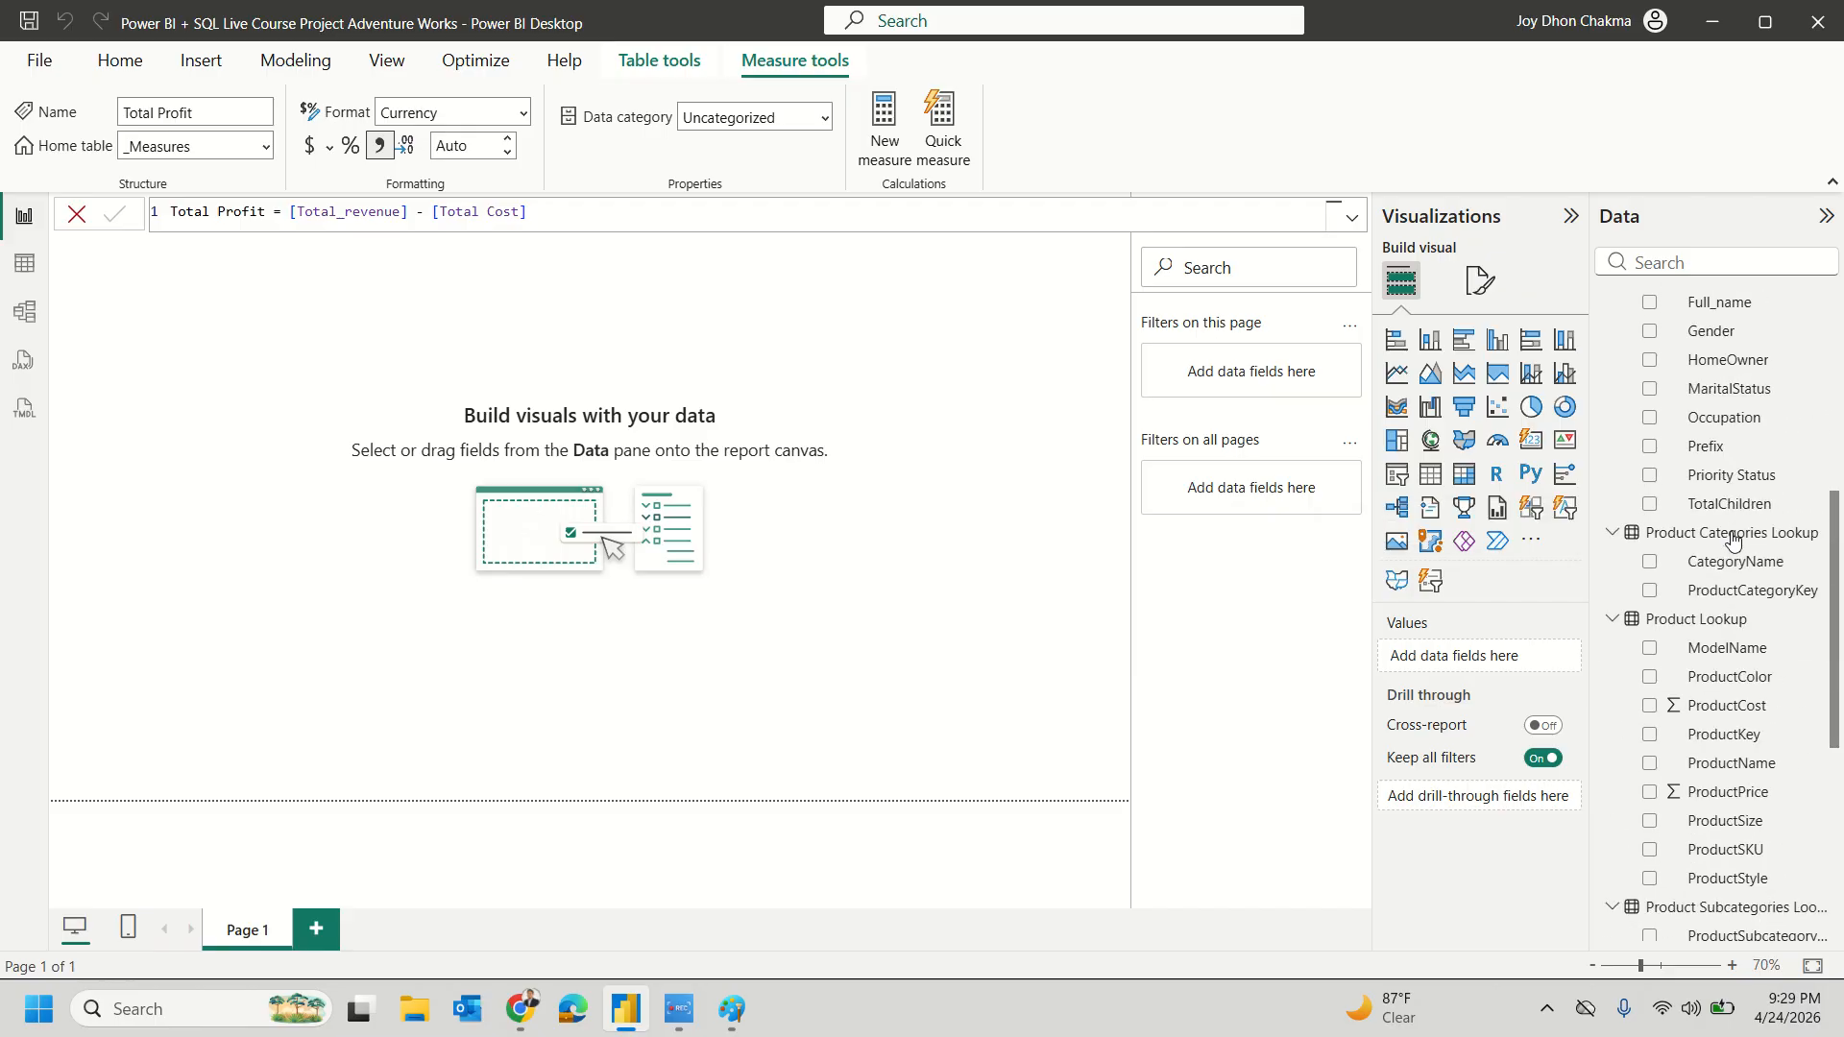
right_click(1685, 312)
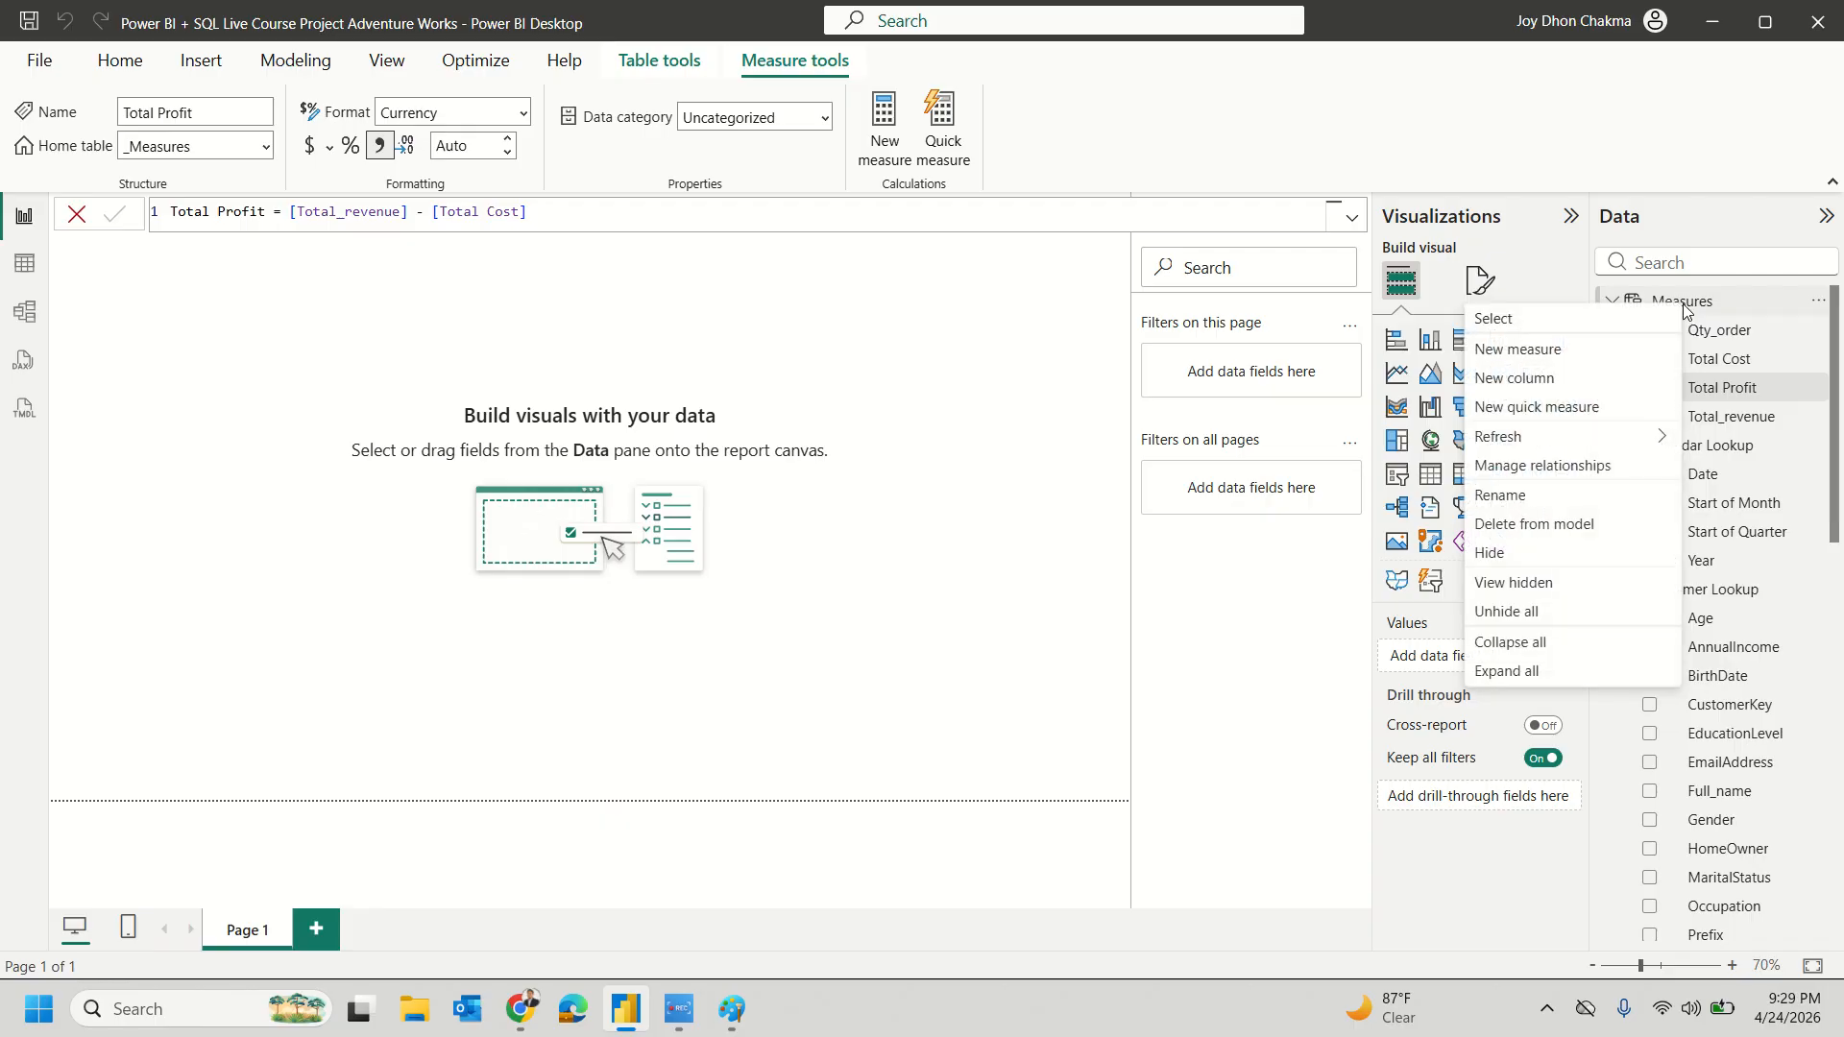
click(1538, 353)
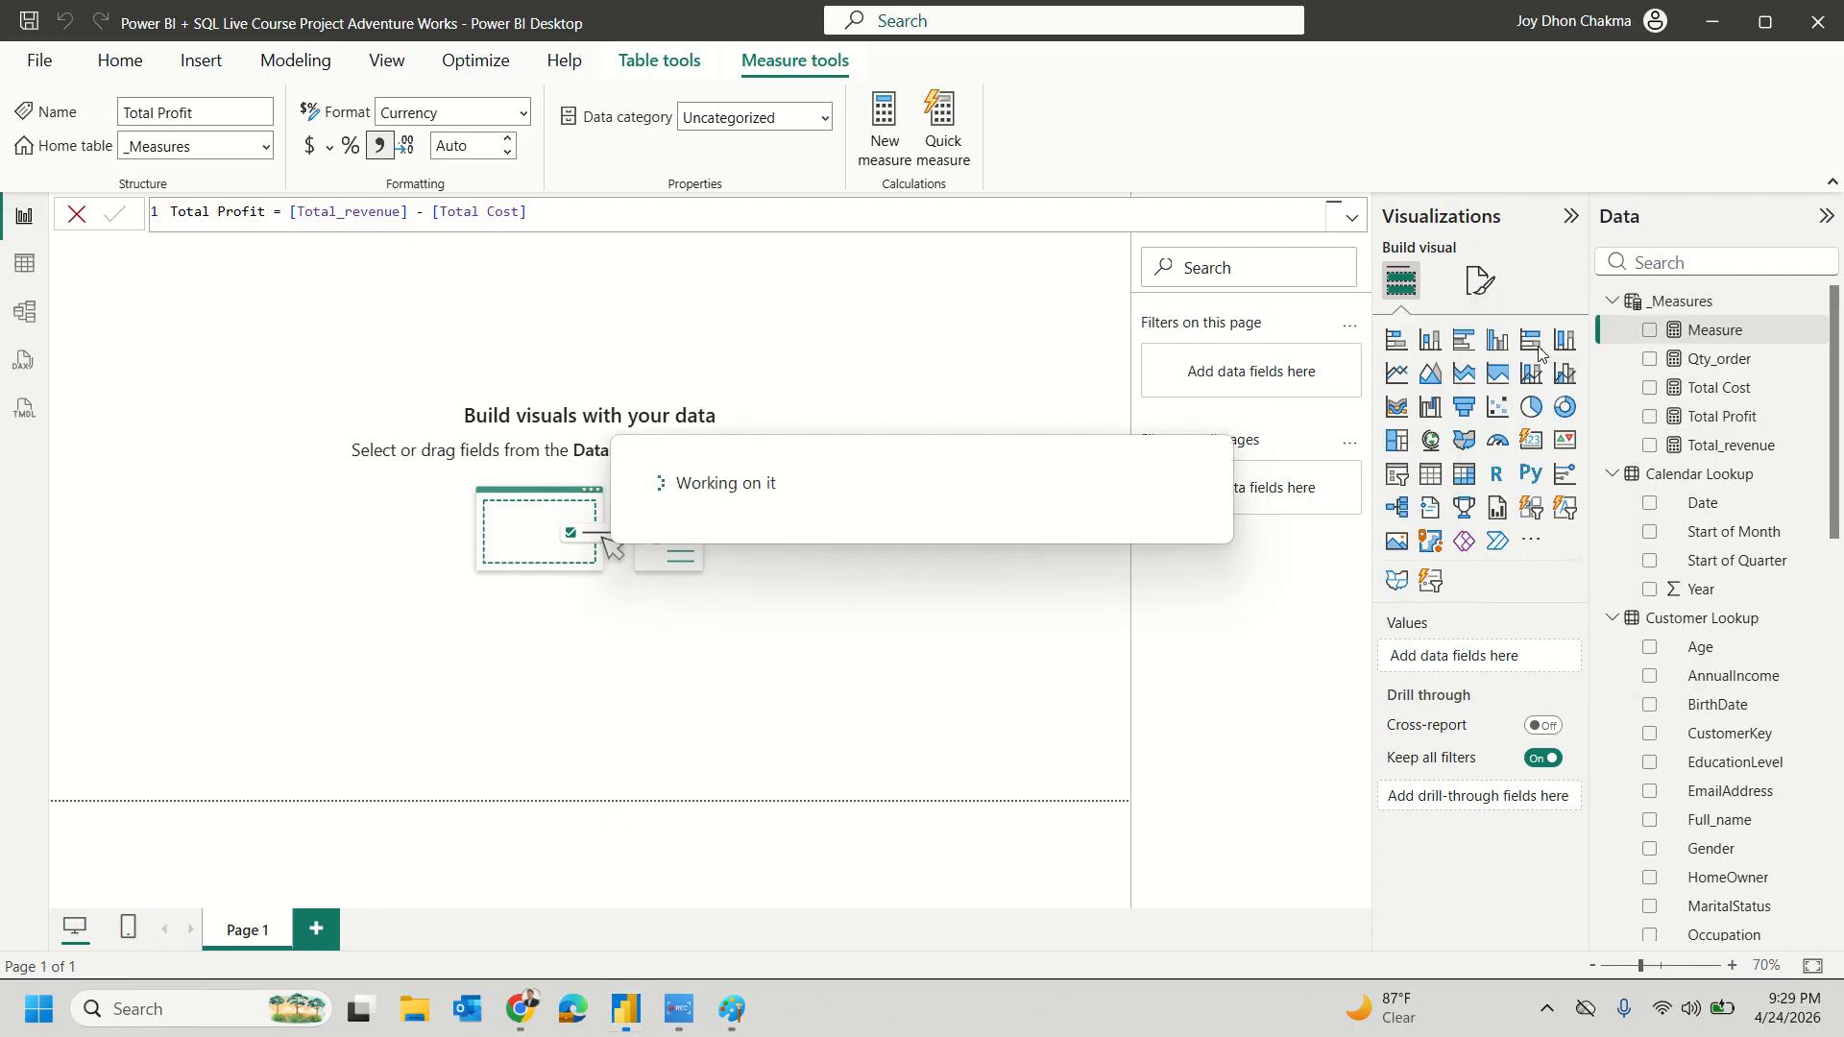
double_click(206, 213)
text(Tto)
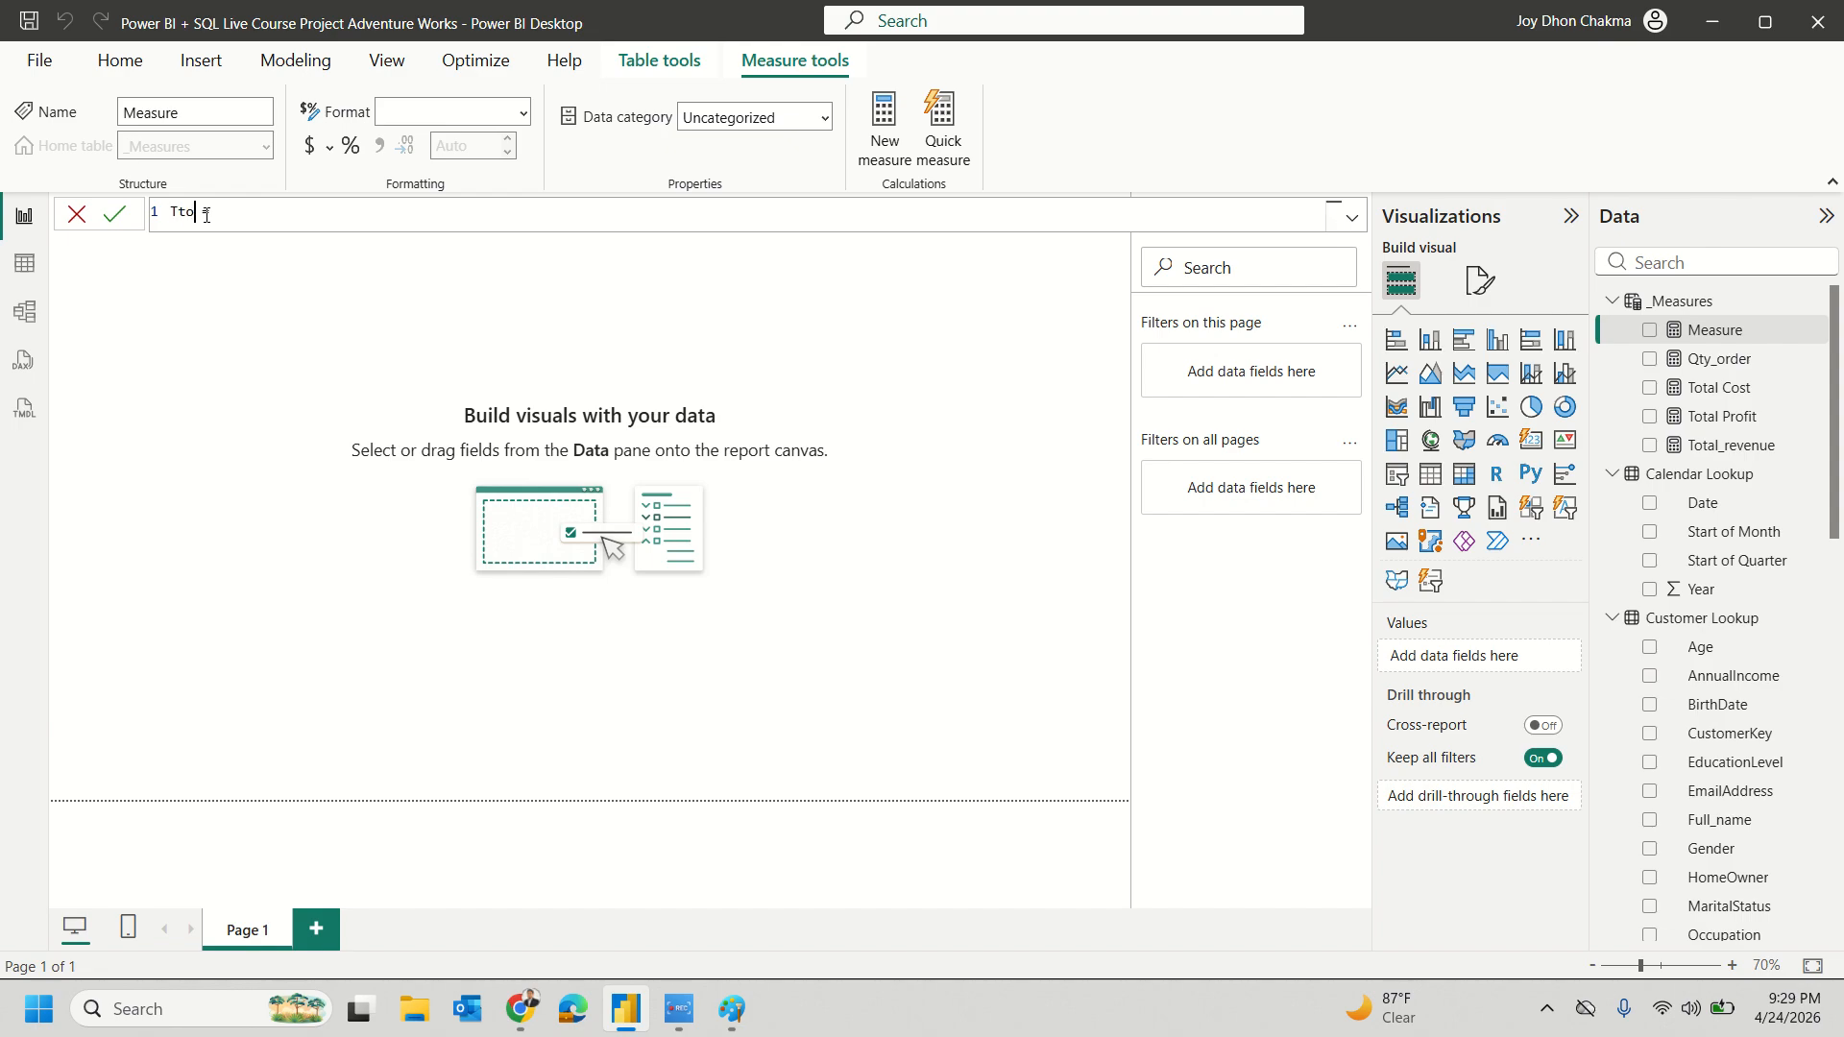
key(BackSpace)
key(BackSpace)
text(otal Returns)
Step: Write the Total Returns formula as COUNTROWS('Returns Data')
click(397, 216)
text(countr)
text(ow)
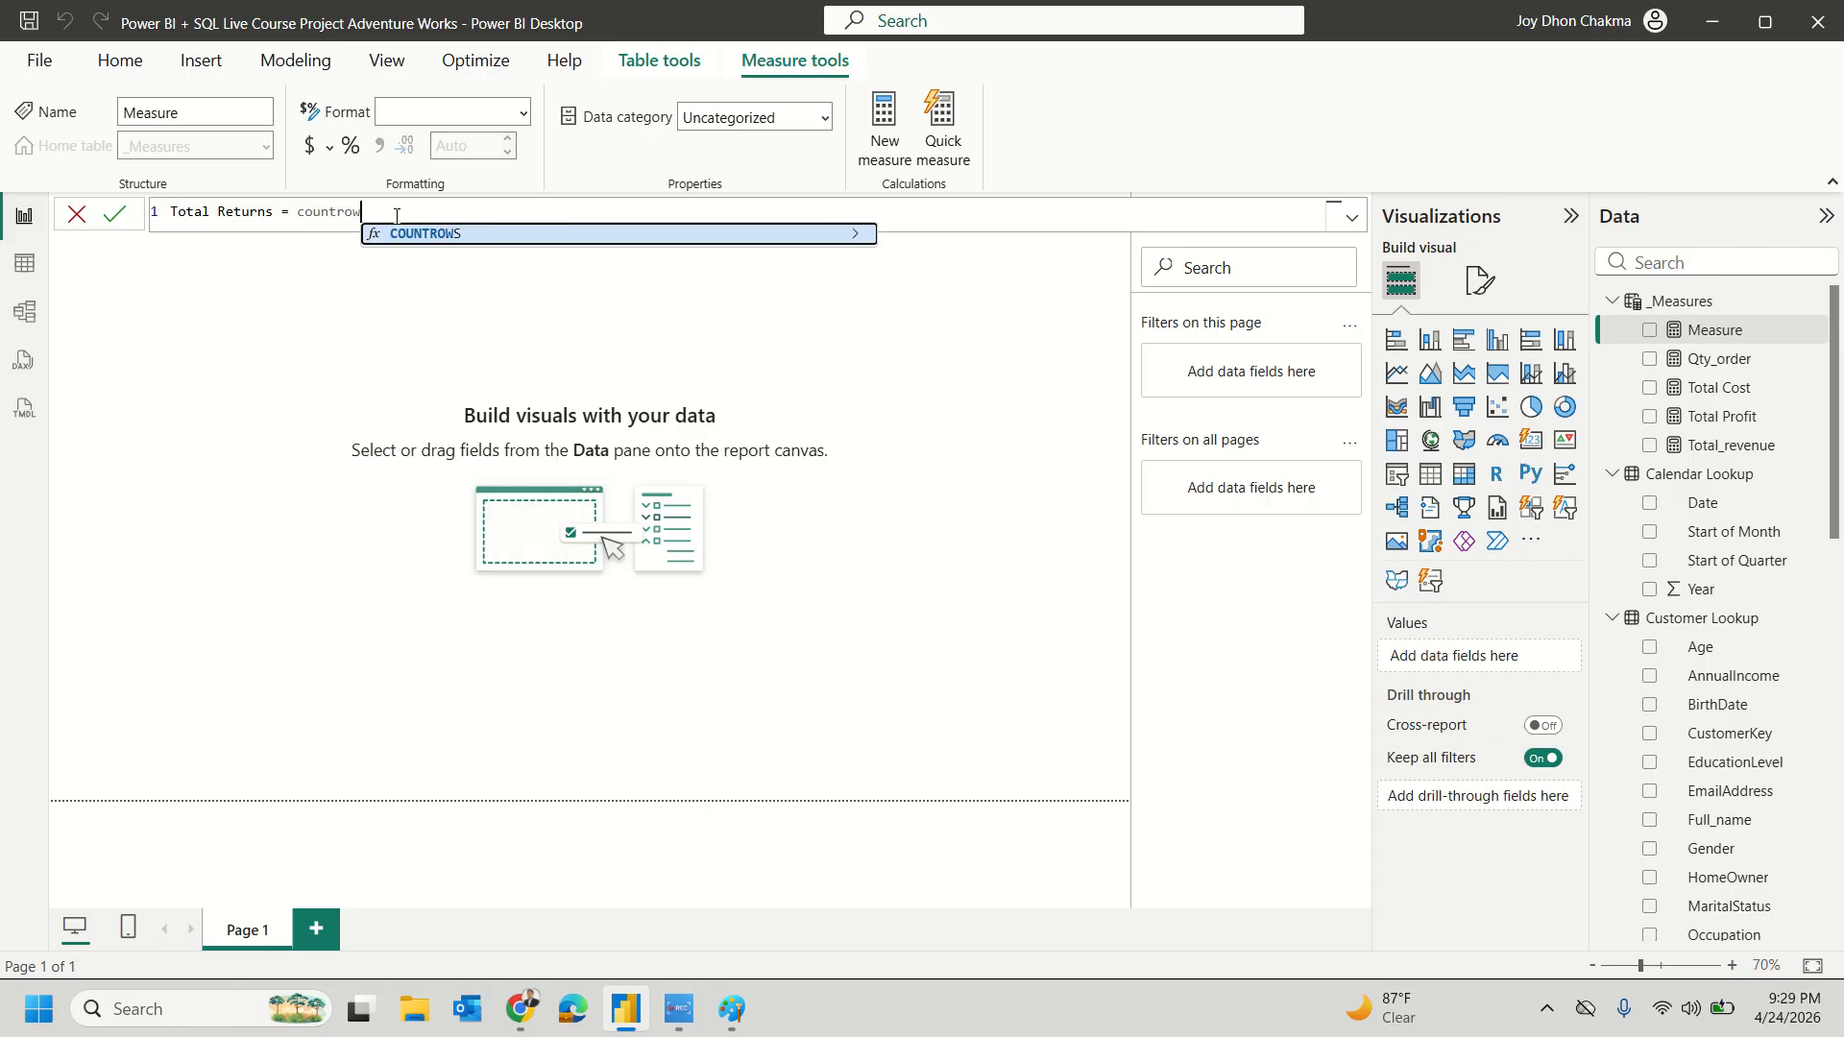
key(Tab)
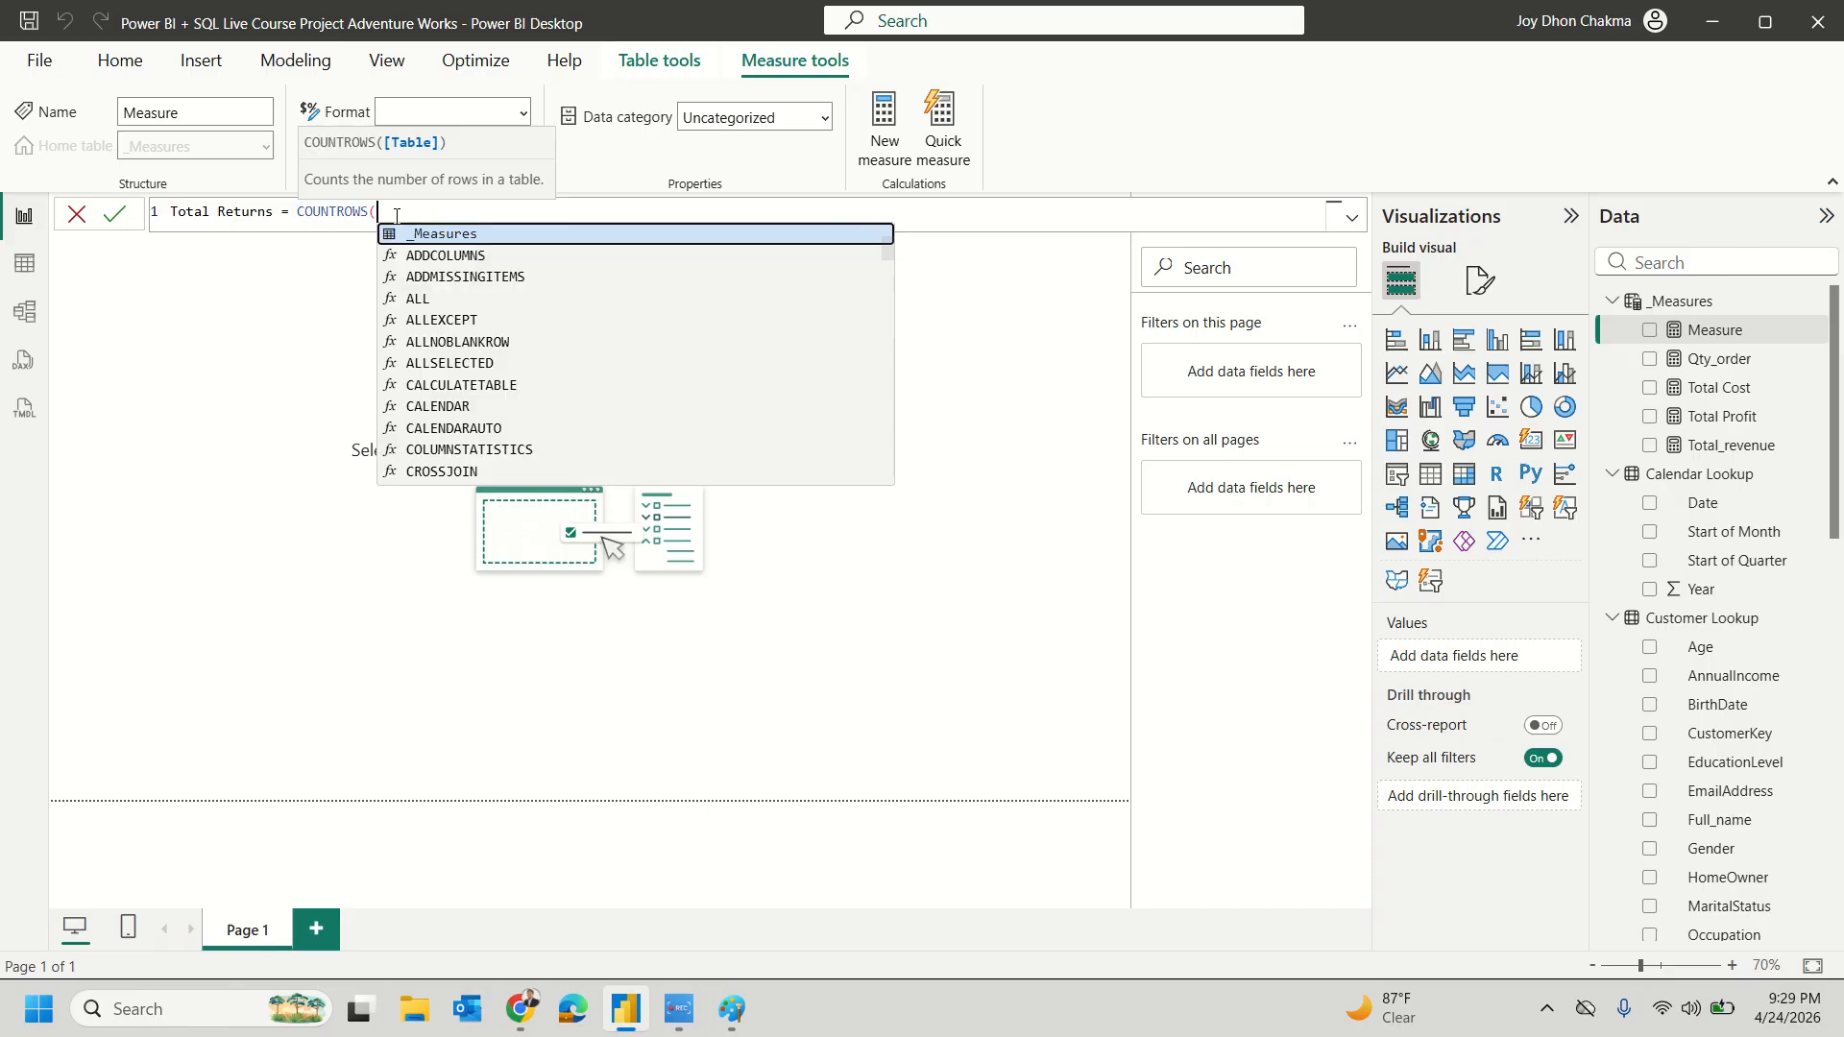
scroll(1723, 622, down, 5)
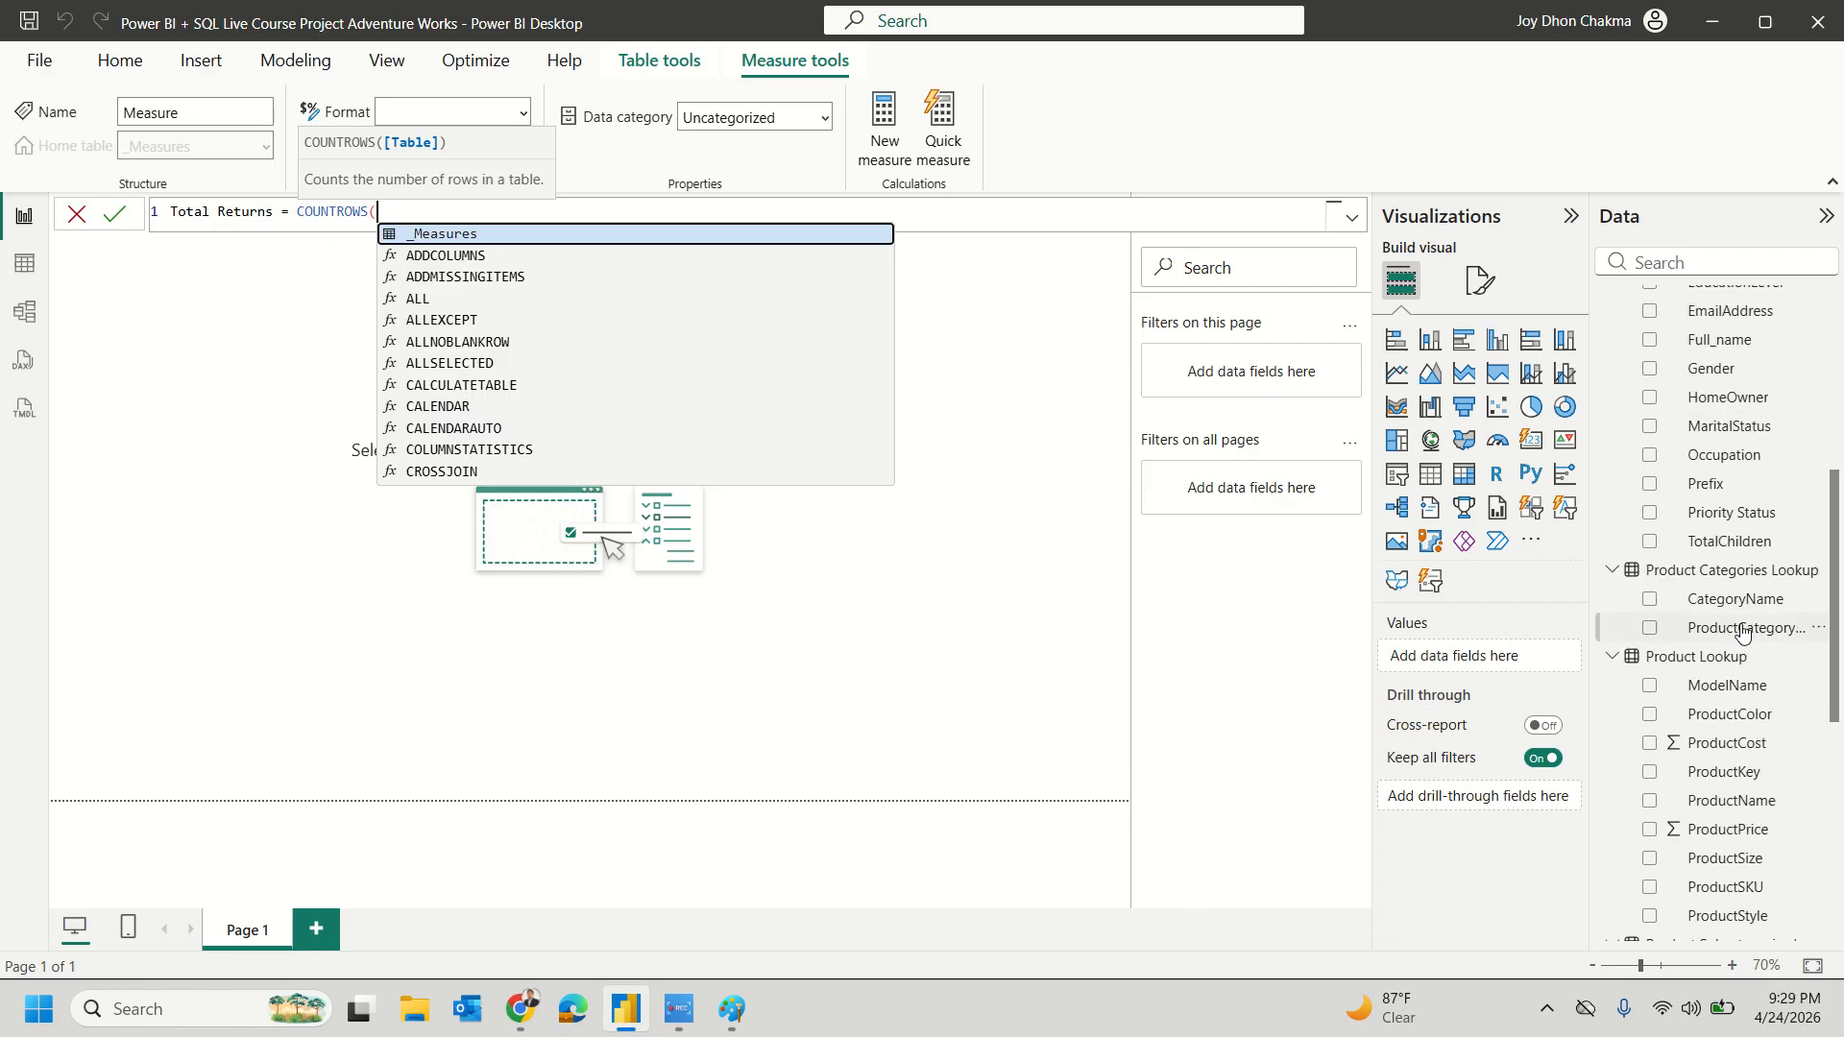
scroll(1743, 633, down, 1)
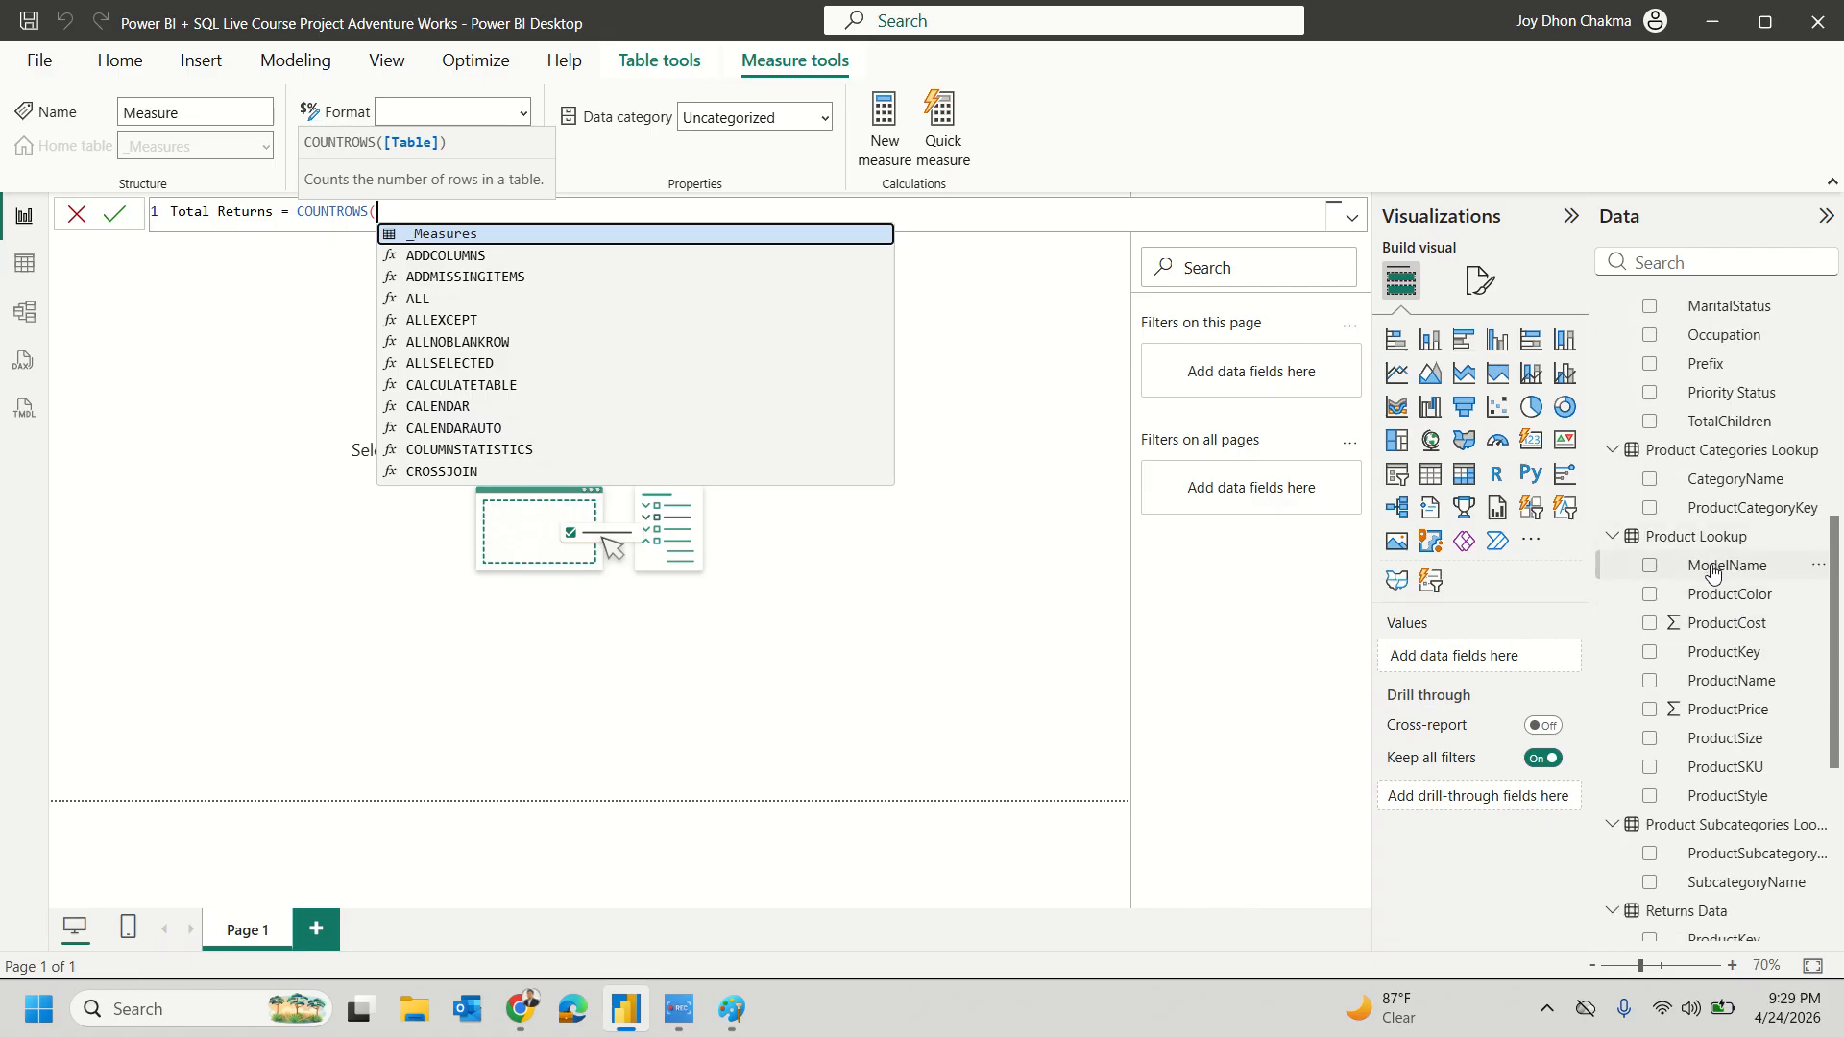
scroll(1717, 600, down, 3)
scroll(1717, 600, down, 1)
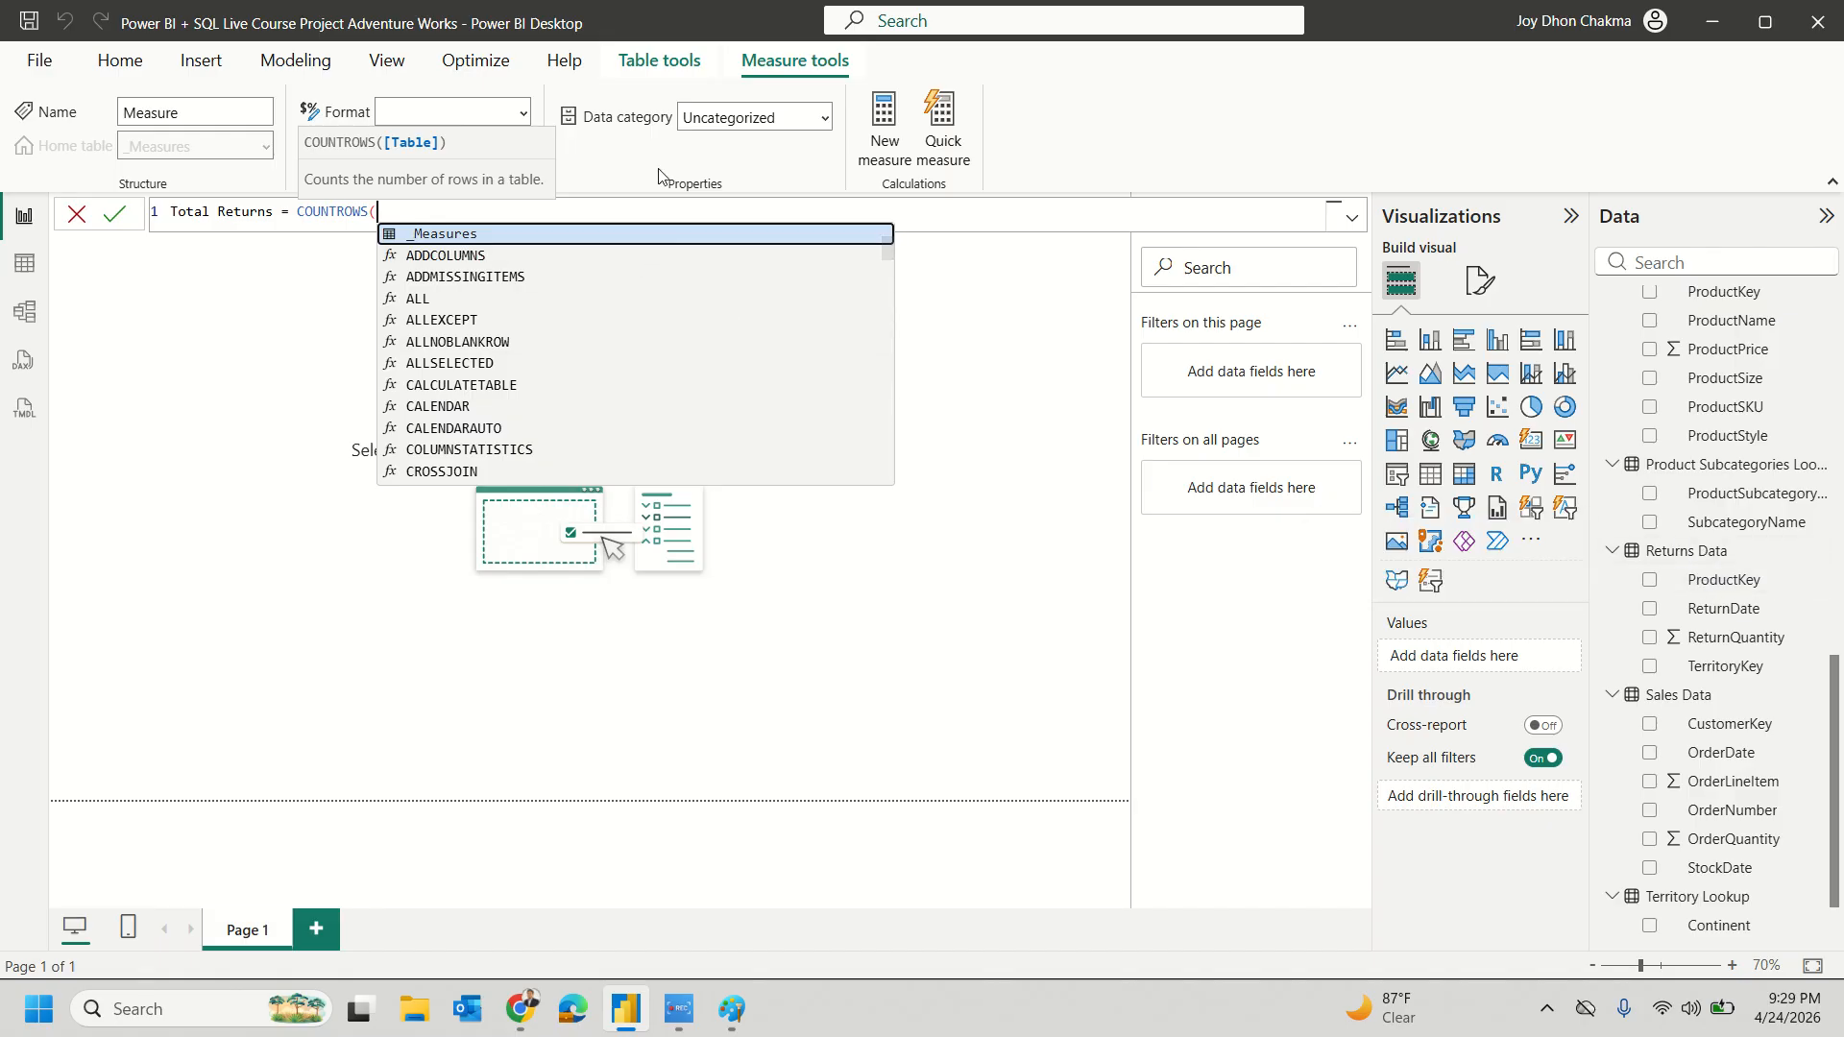
text(retur)
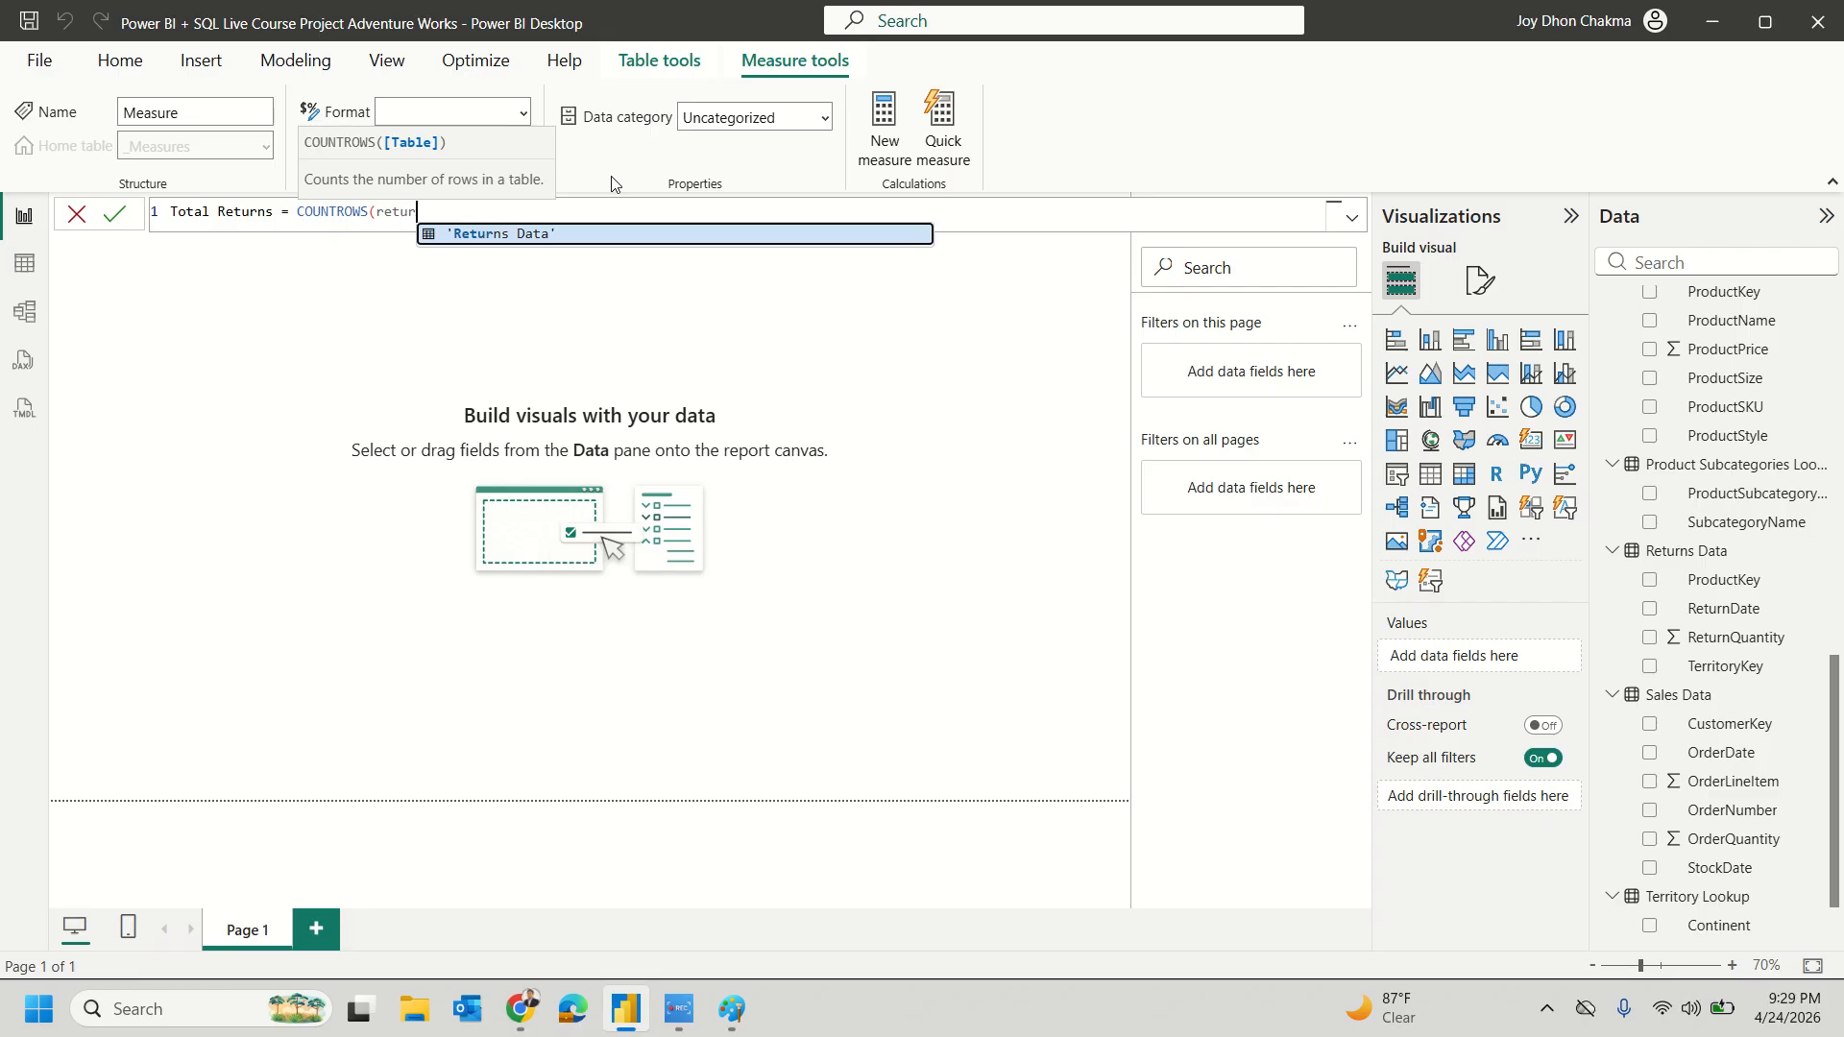
key(Tab)
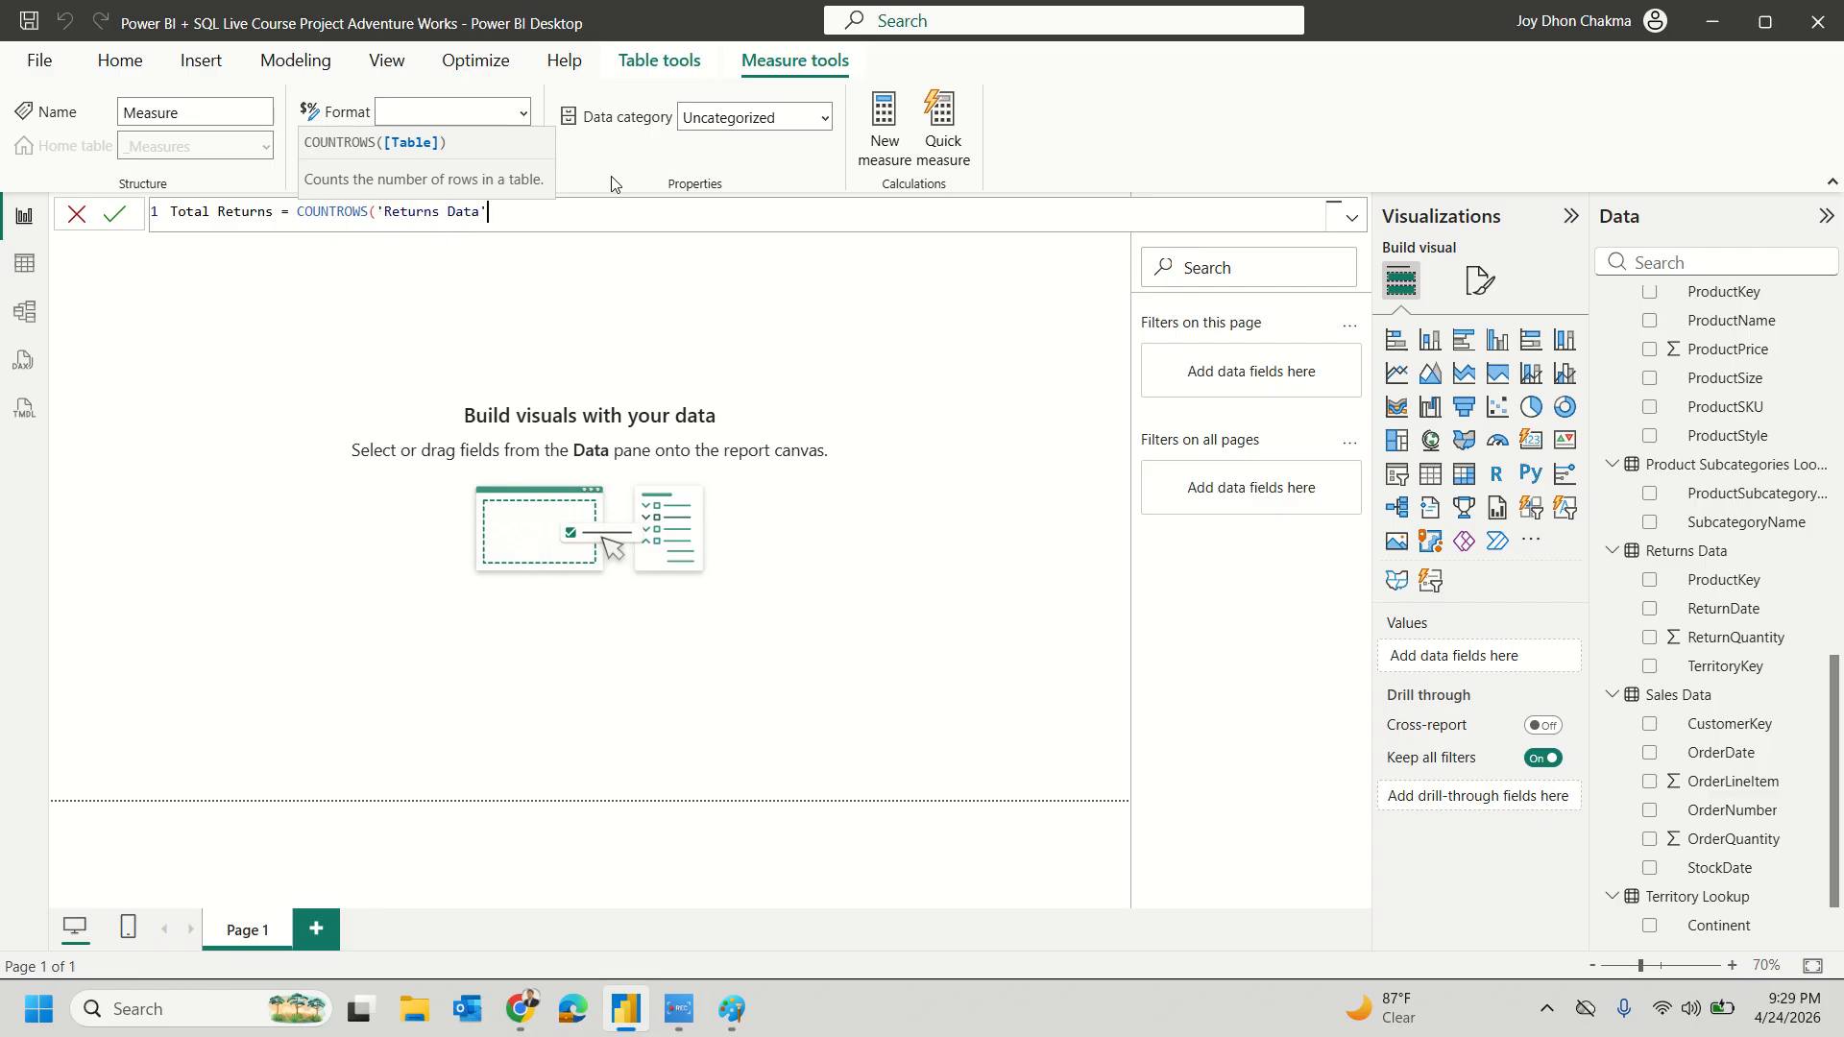
text())
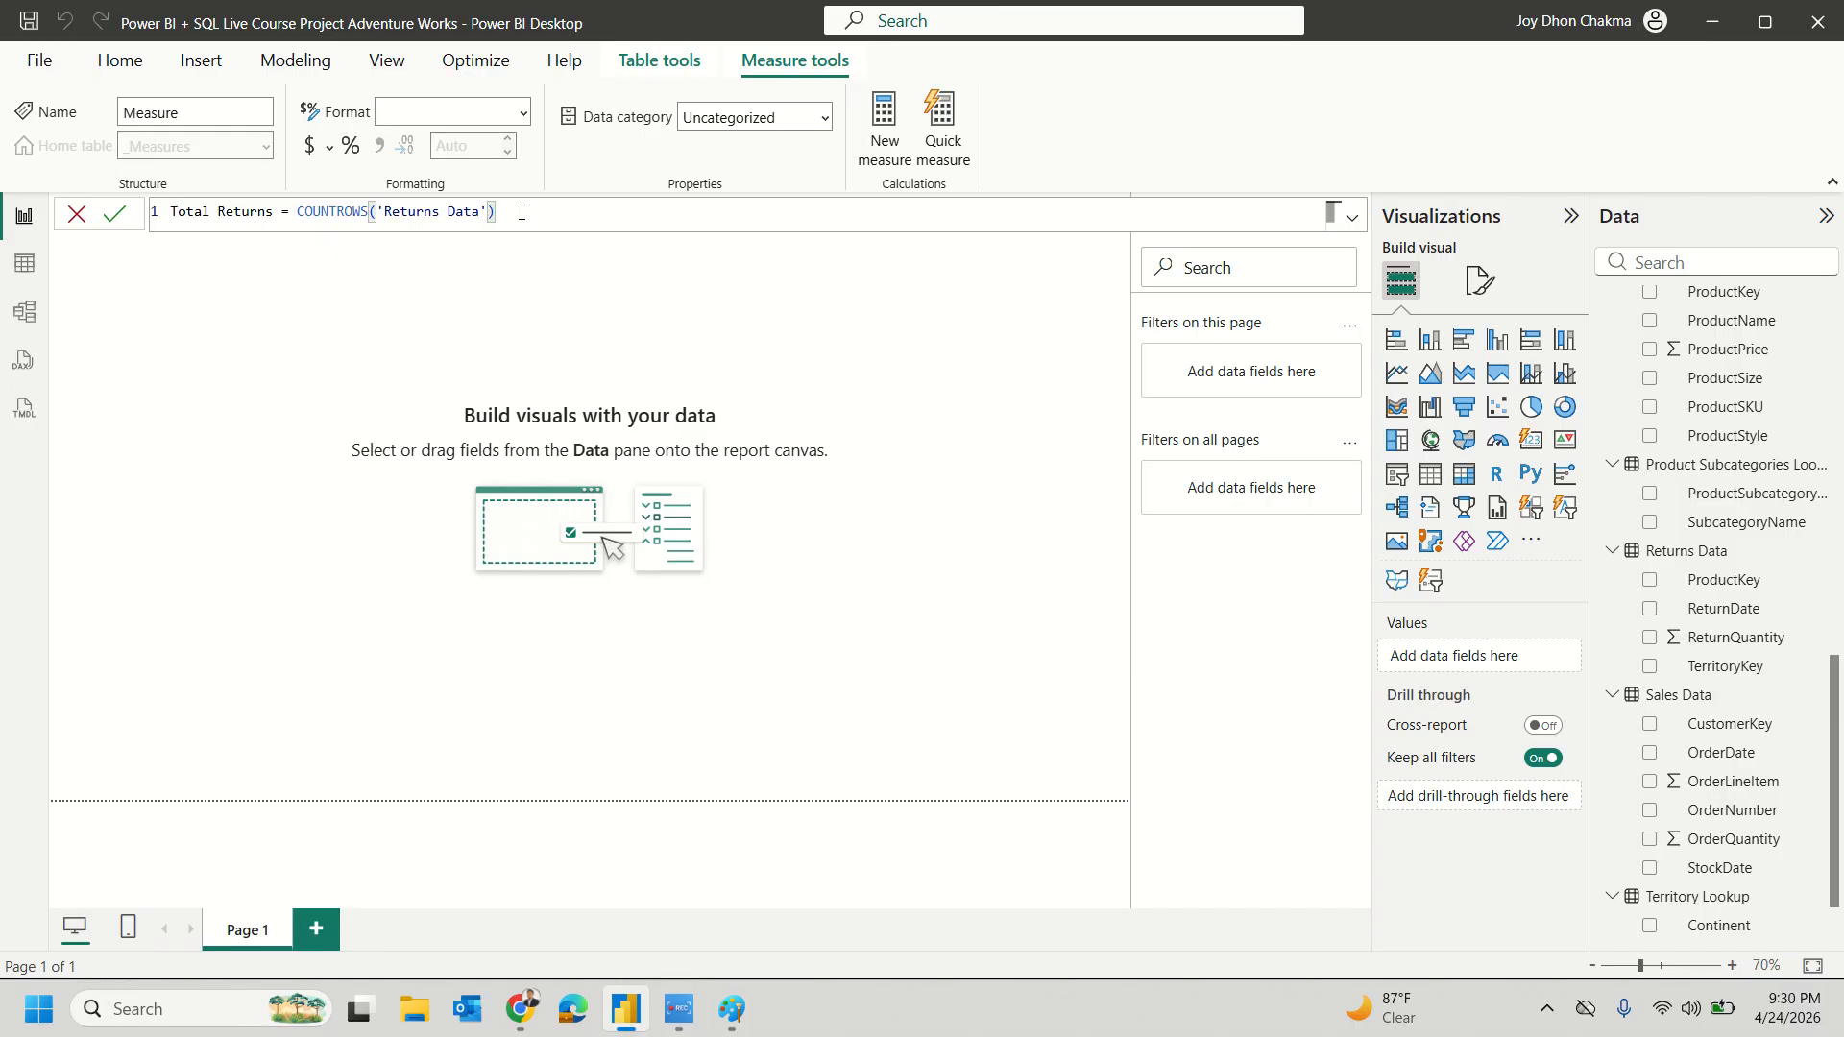
Step: Highlight the COUNTROWS function in the Total Returns formula, then commit the measure
double_click(340, 211)
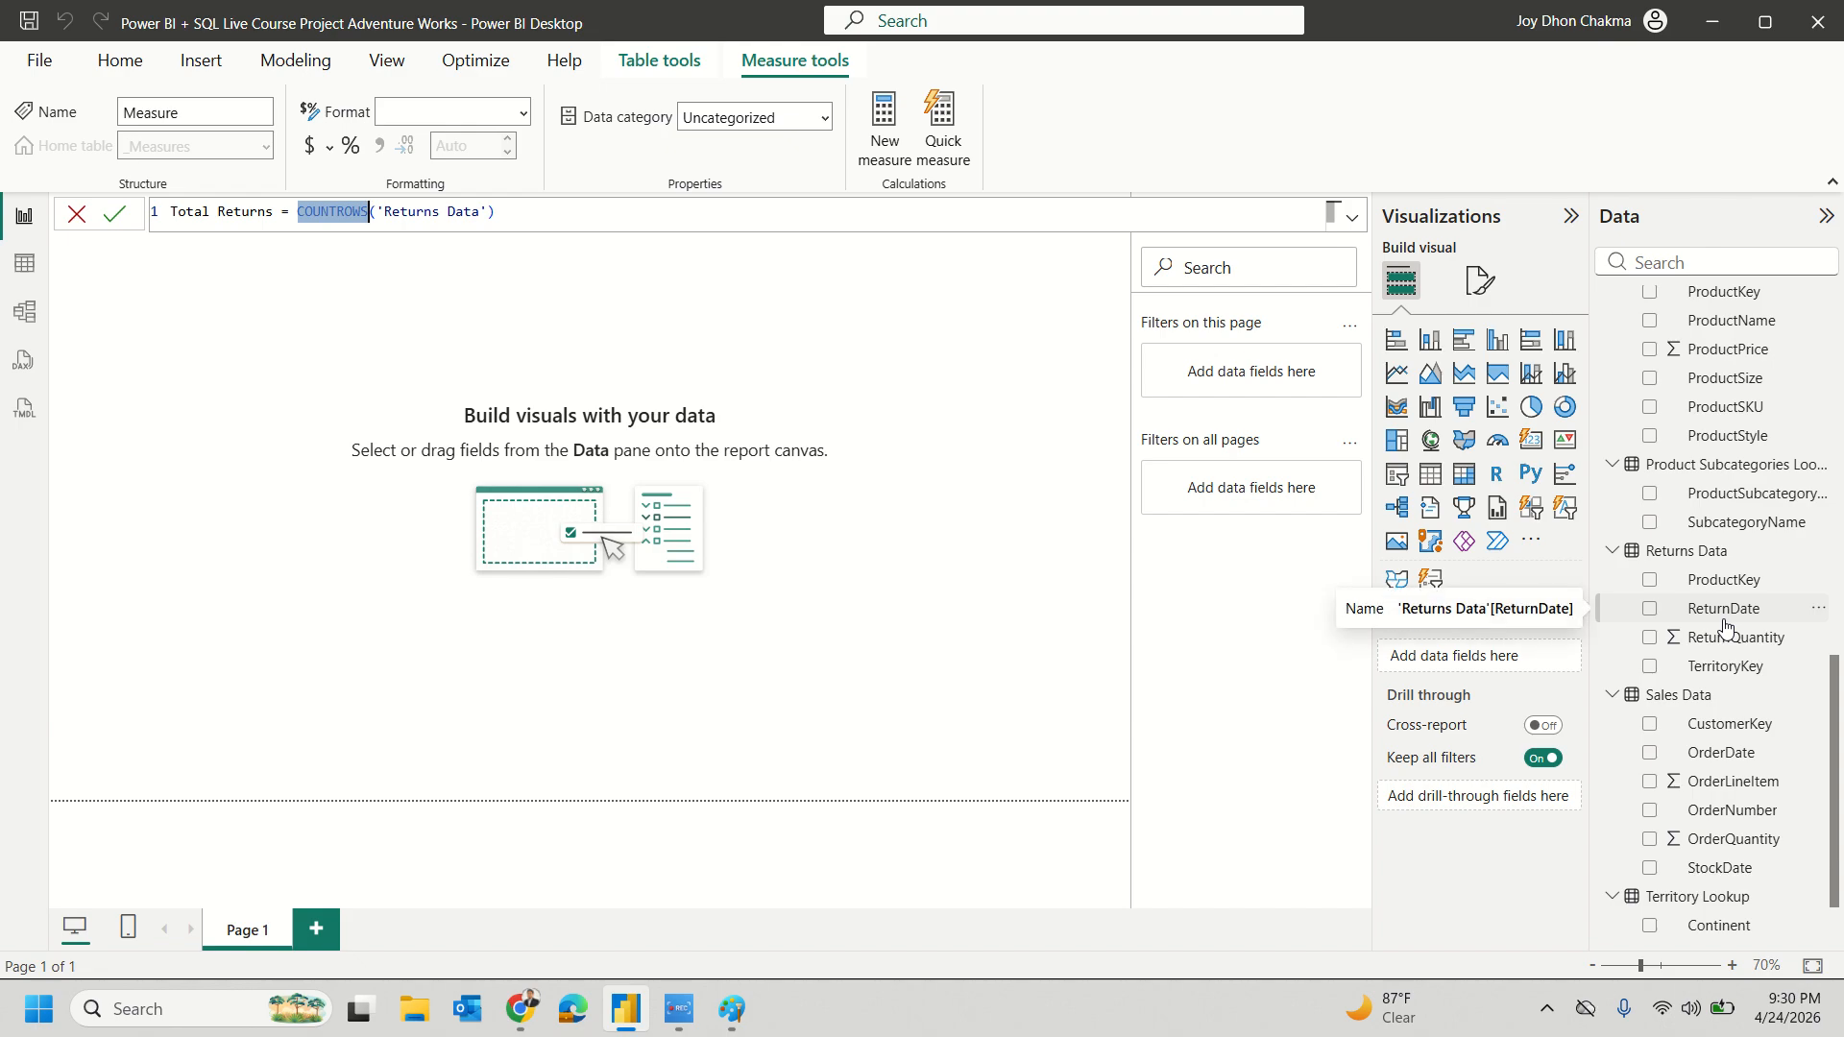
click(353, 211)
double_click(353, 212)
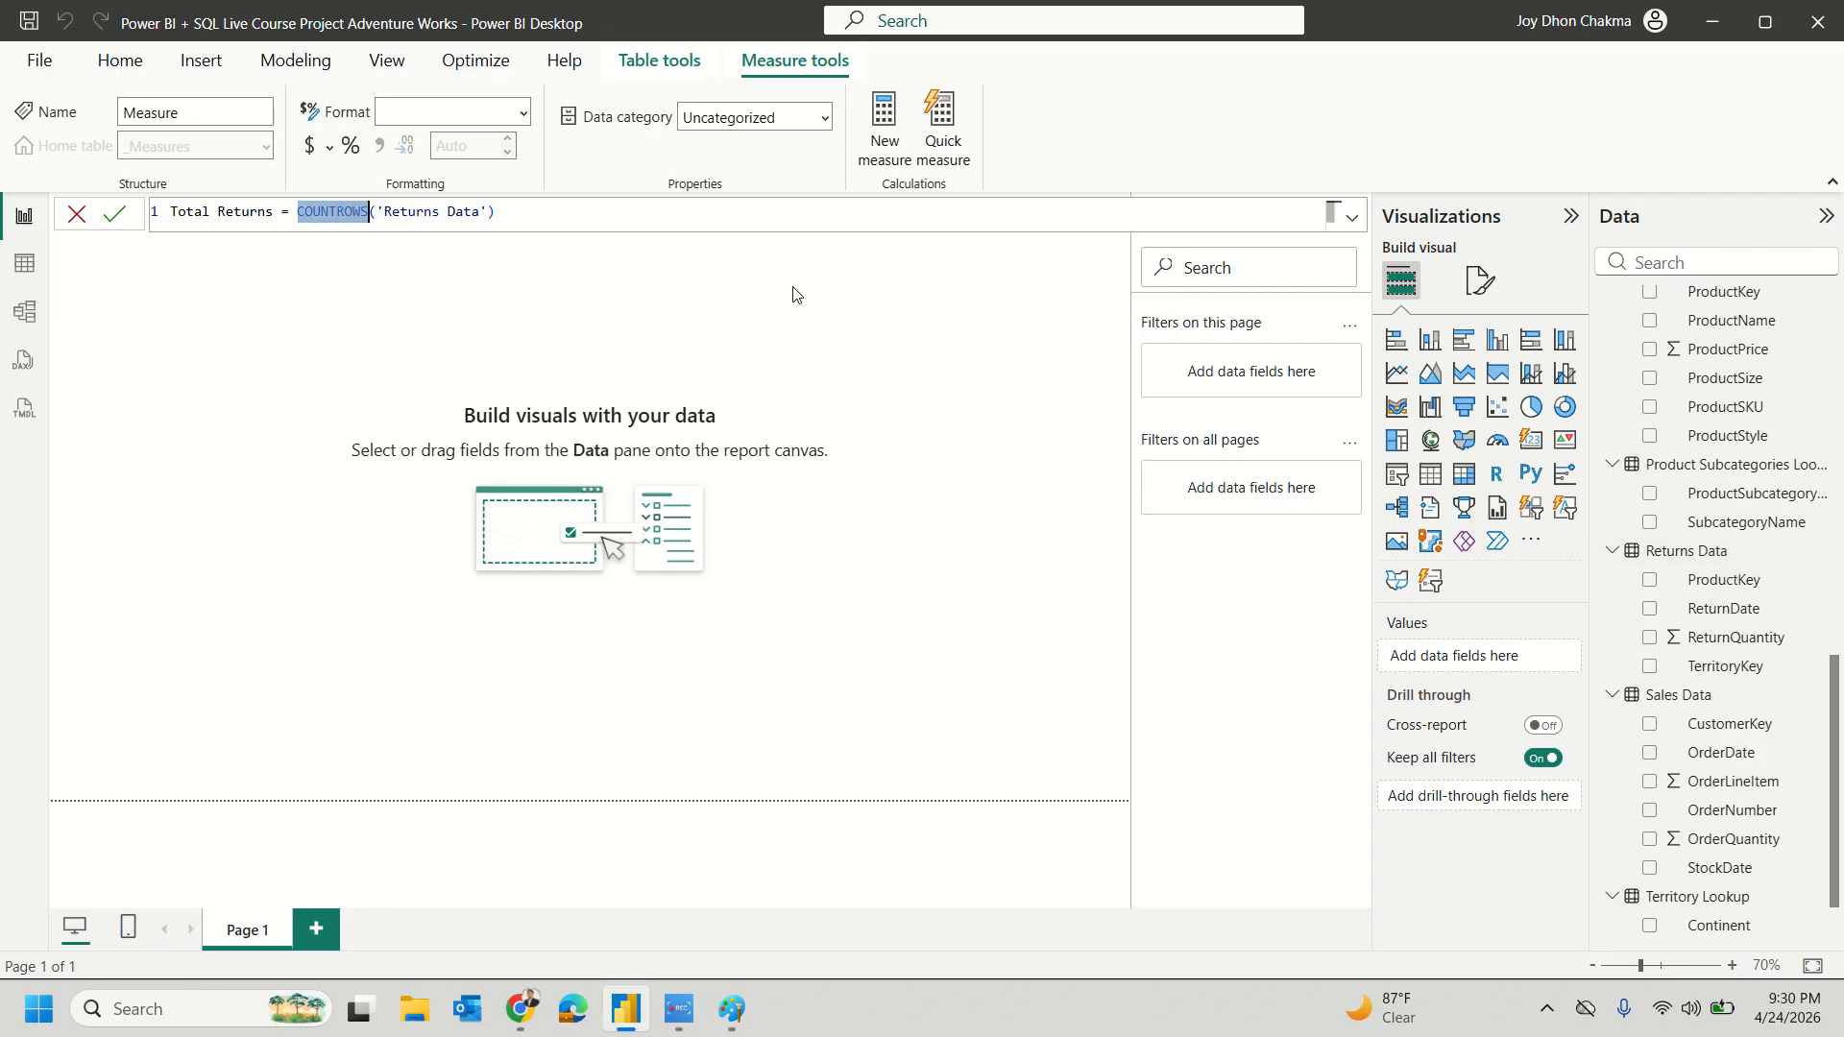
click(614, 212)
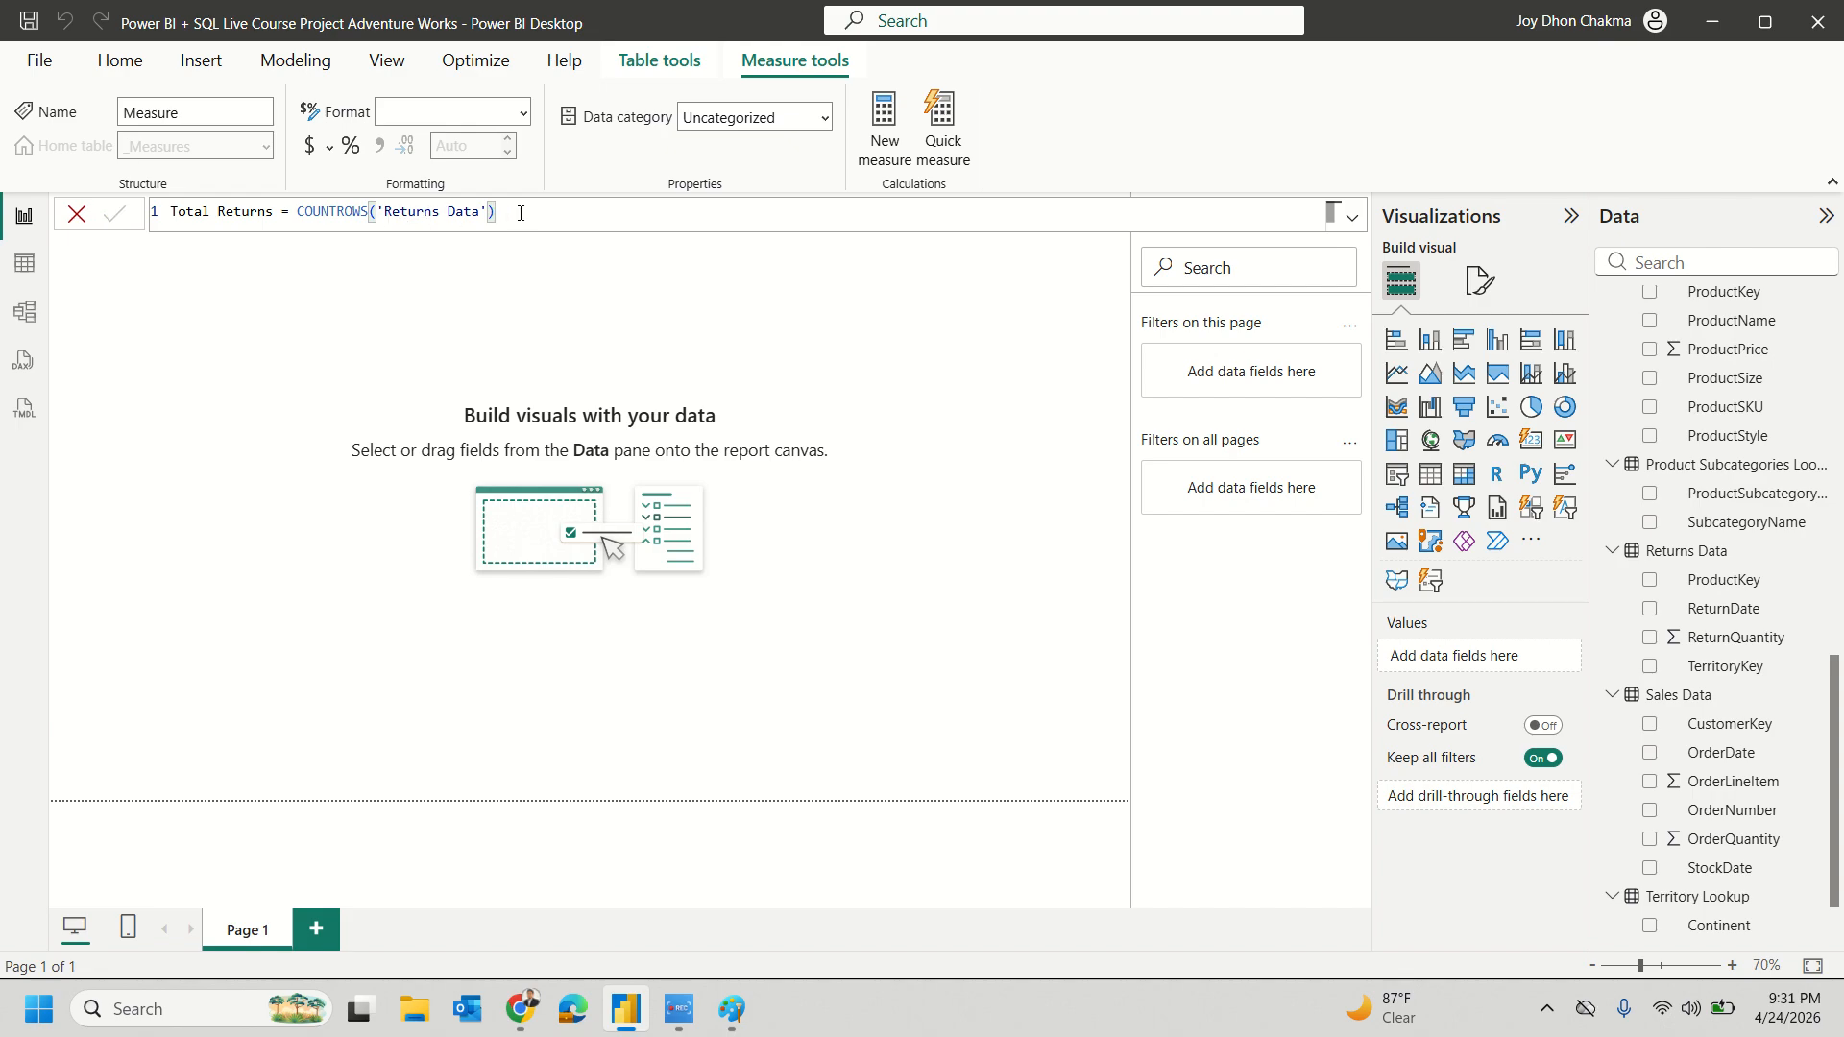
key(Return)
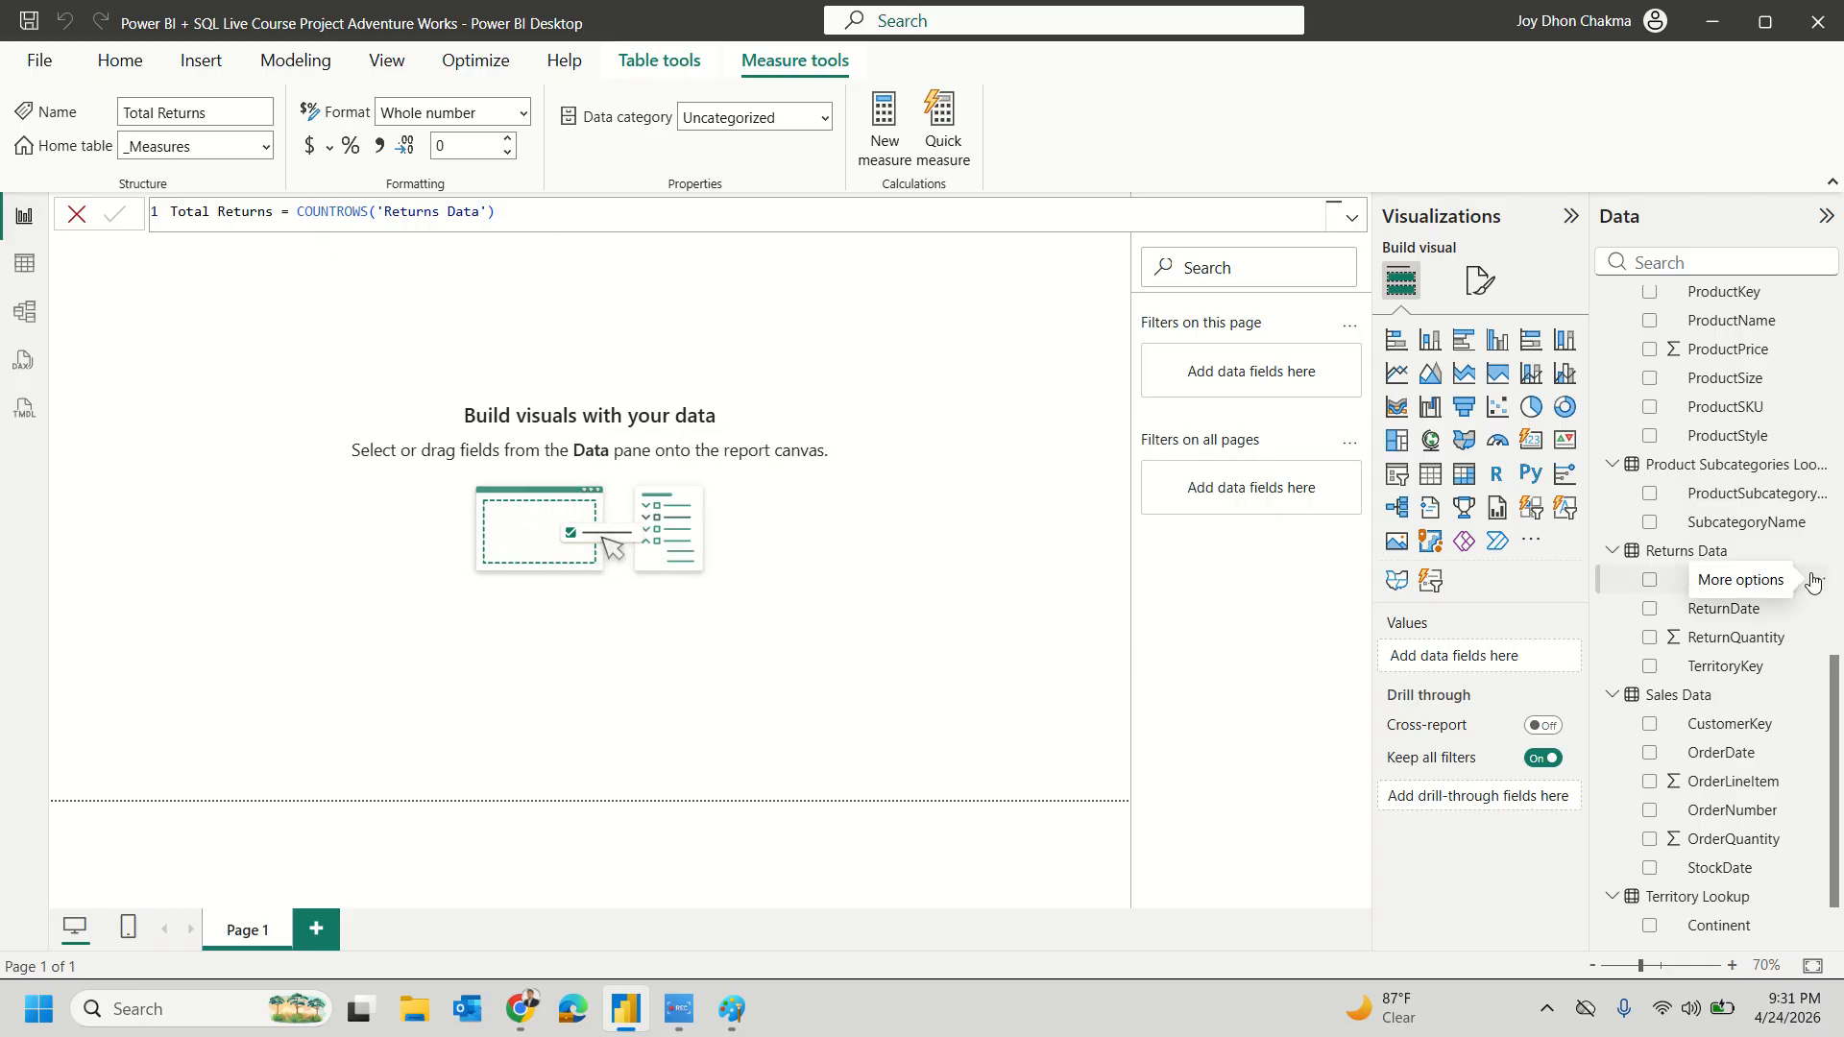
Step: Create another new measure in the _Measures table and name it Quantity Returned
scroll(1812, 580, up, 10)
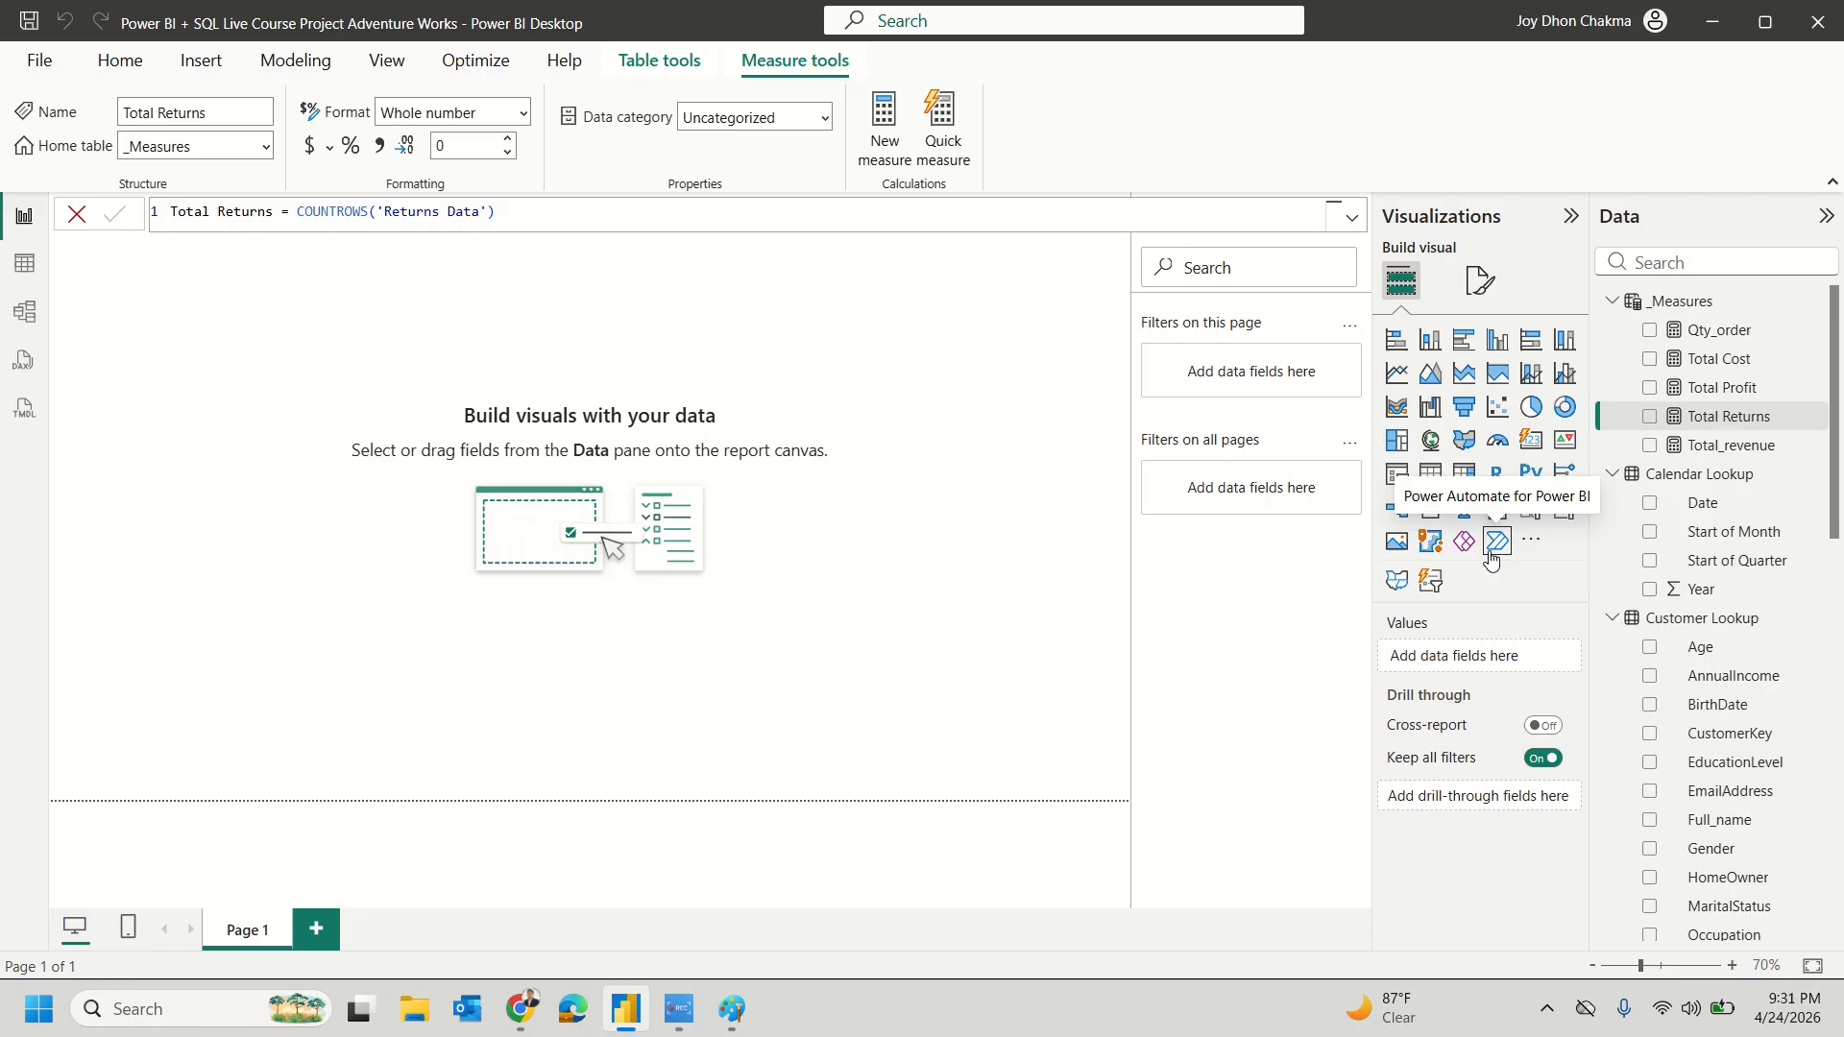
right_click(1646, 307)
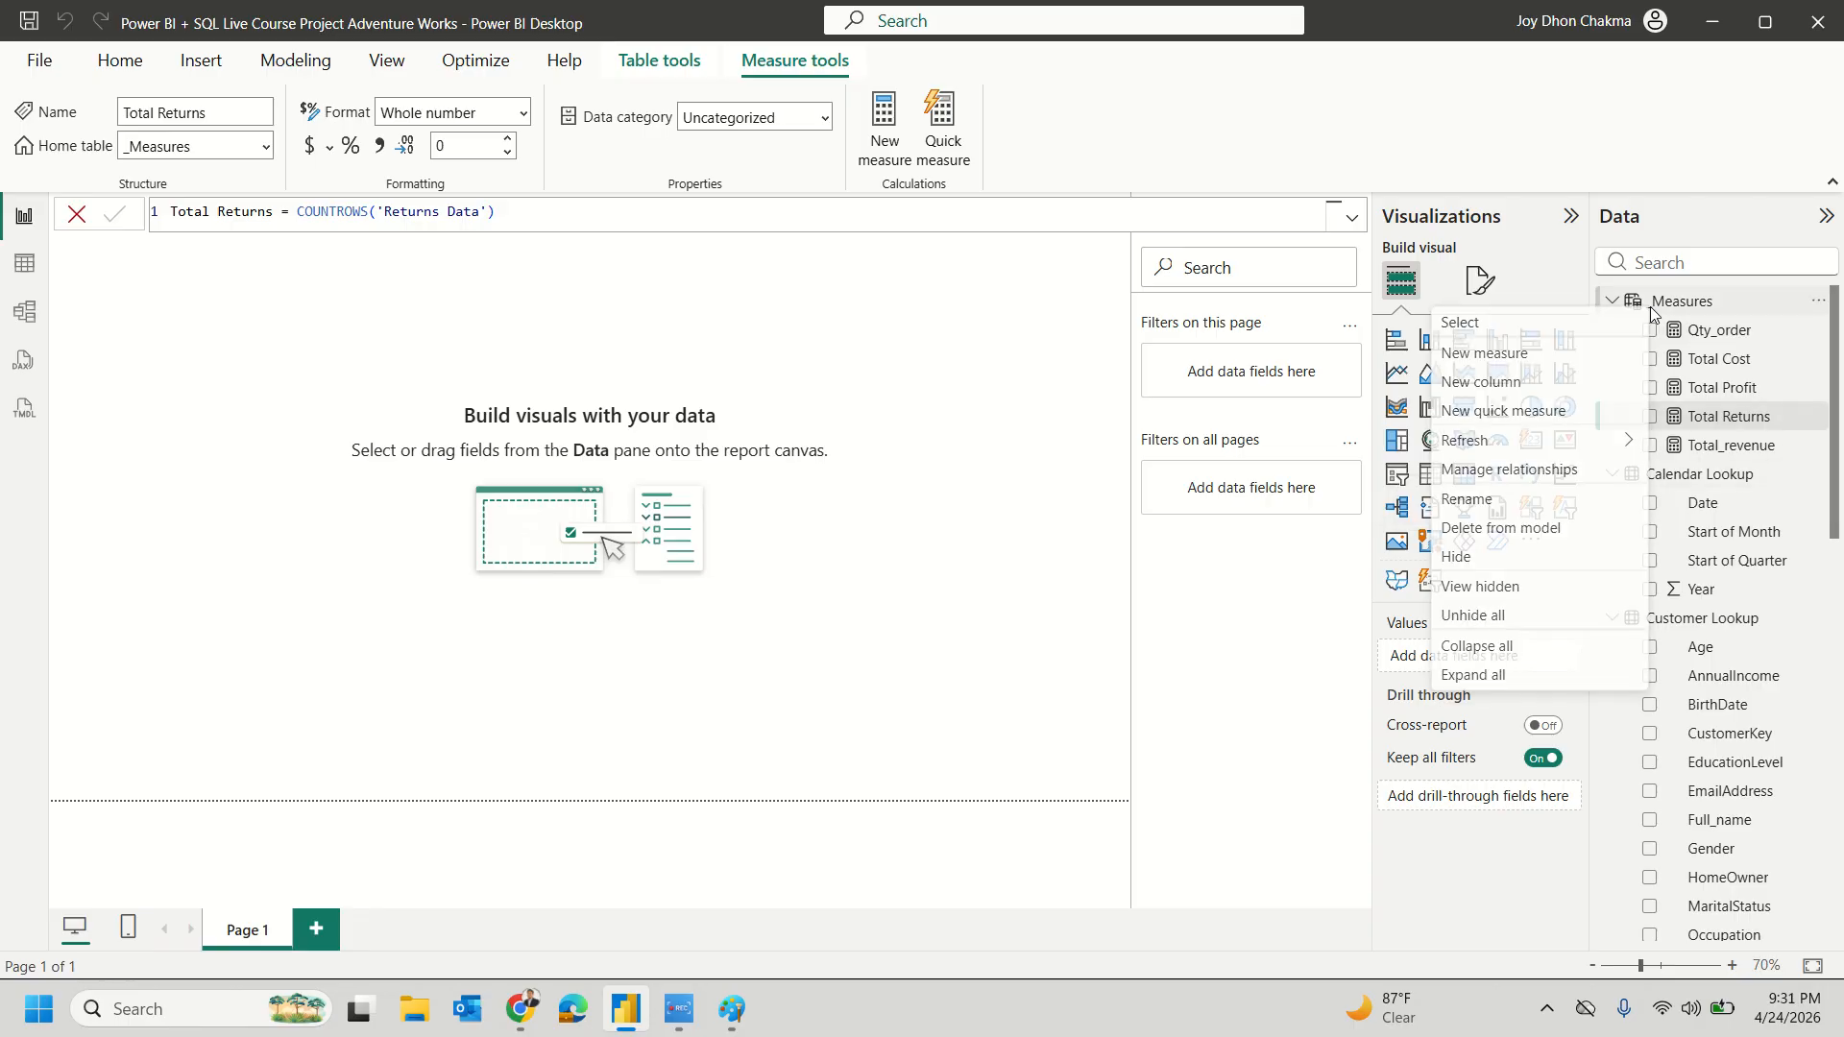
click(1626, 350)
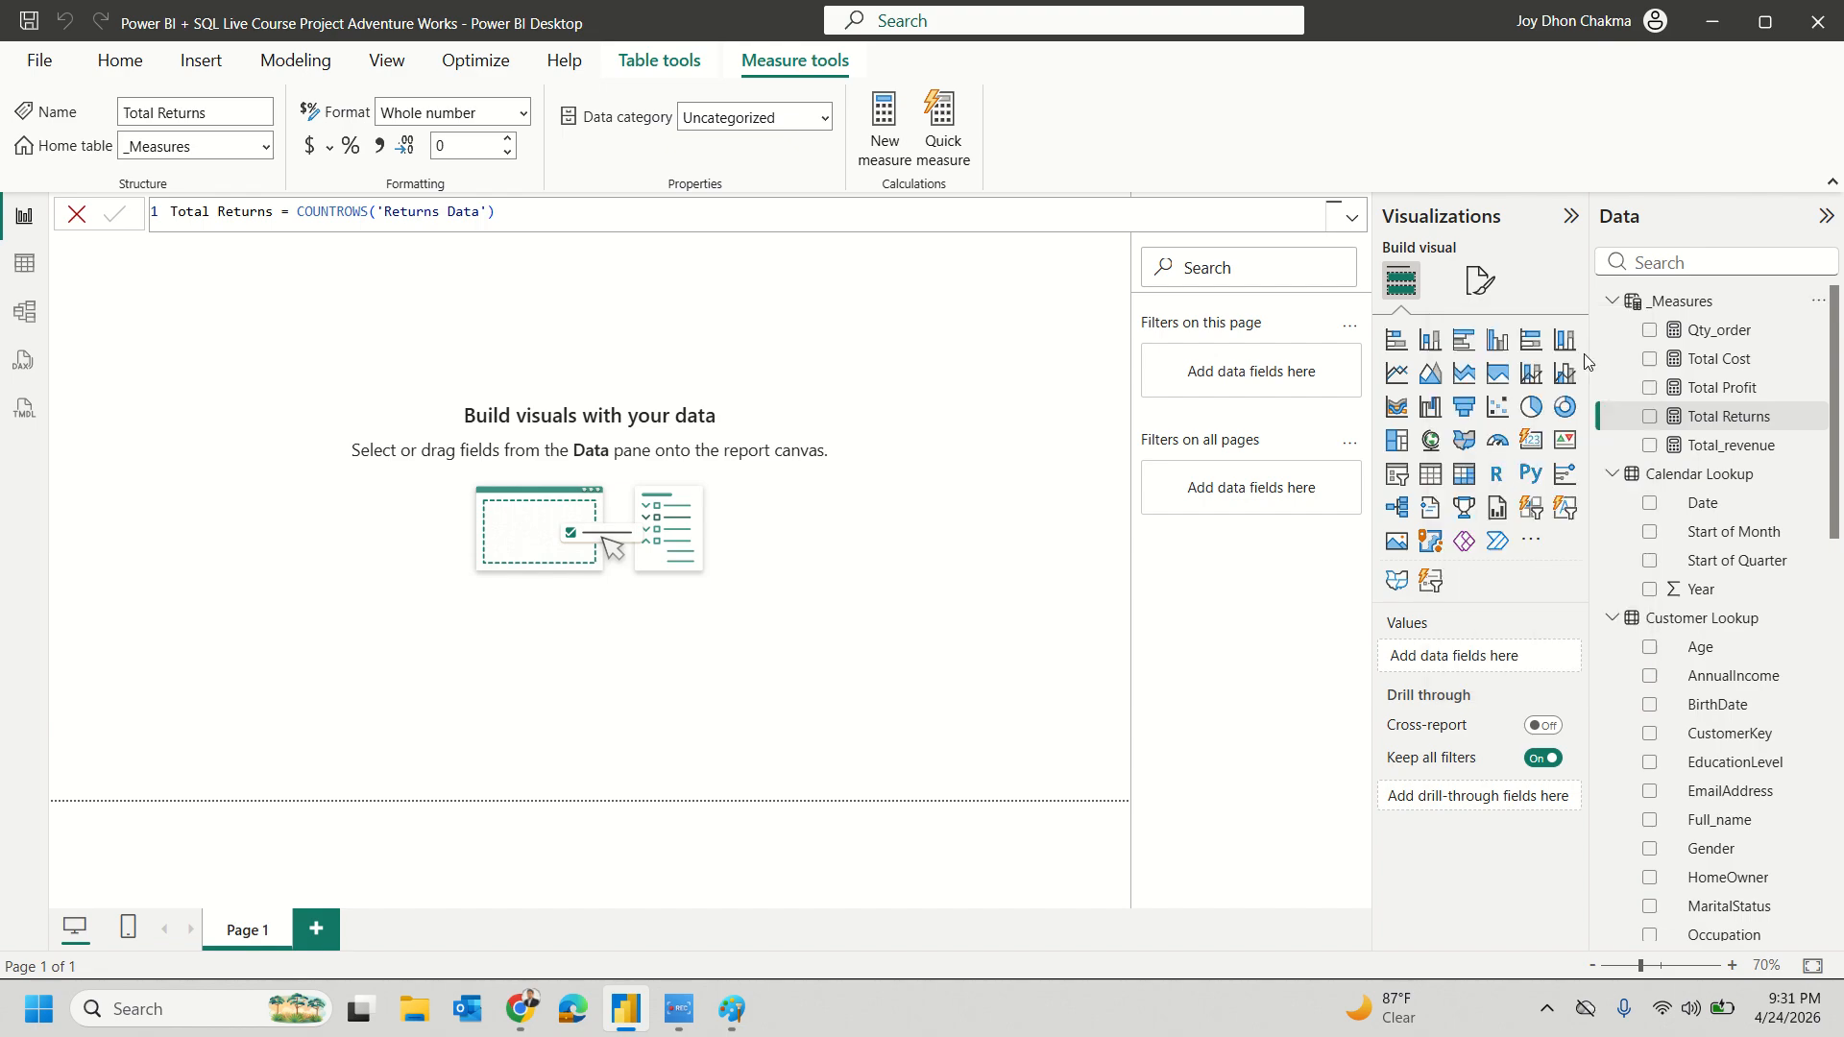
double_click(203, 215)
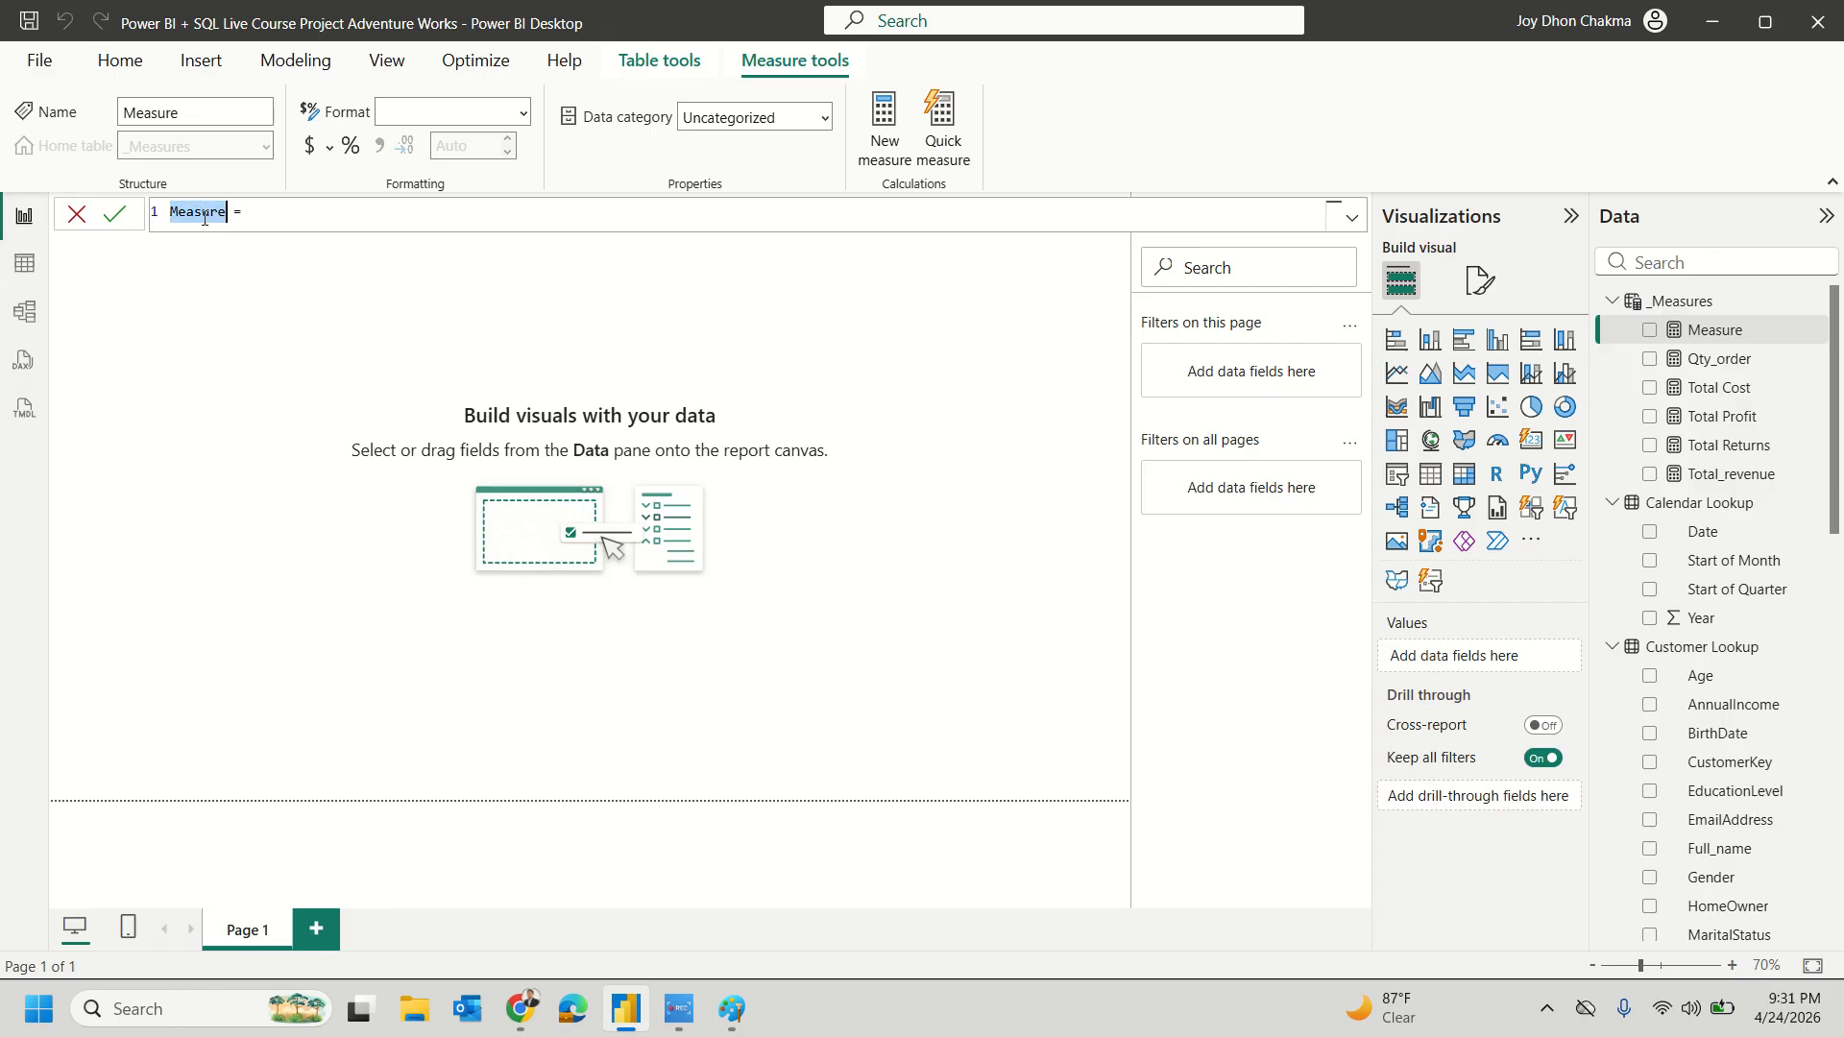
text(Quantity)
text( Returned)
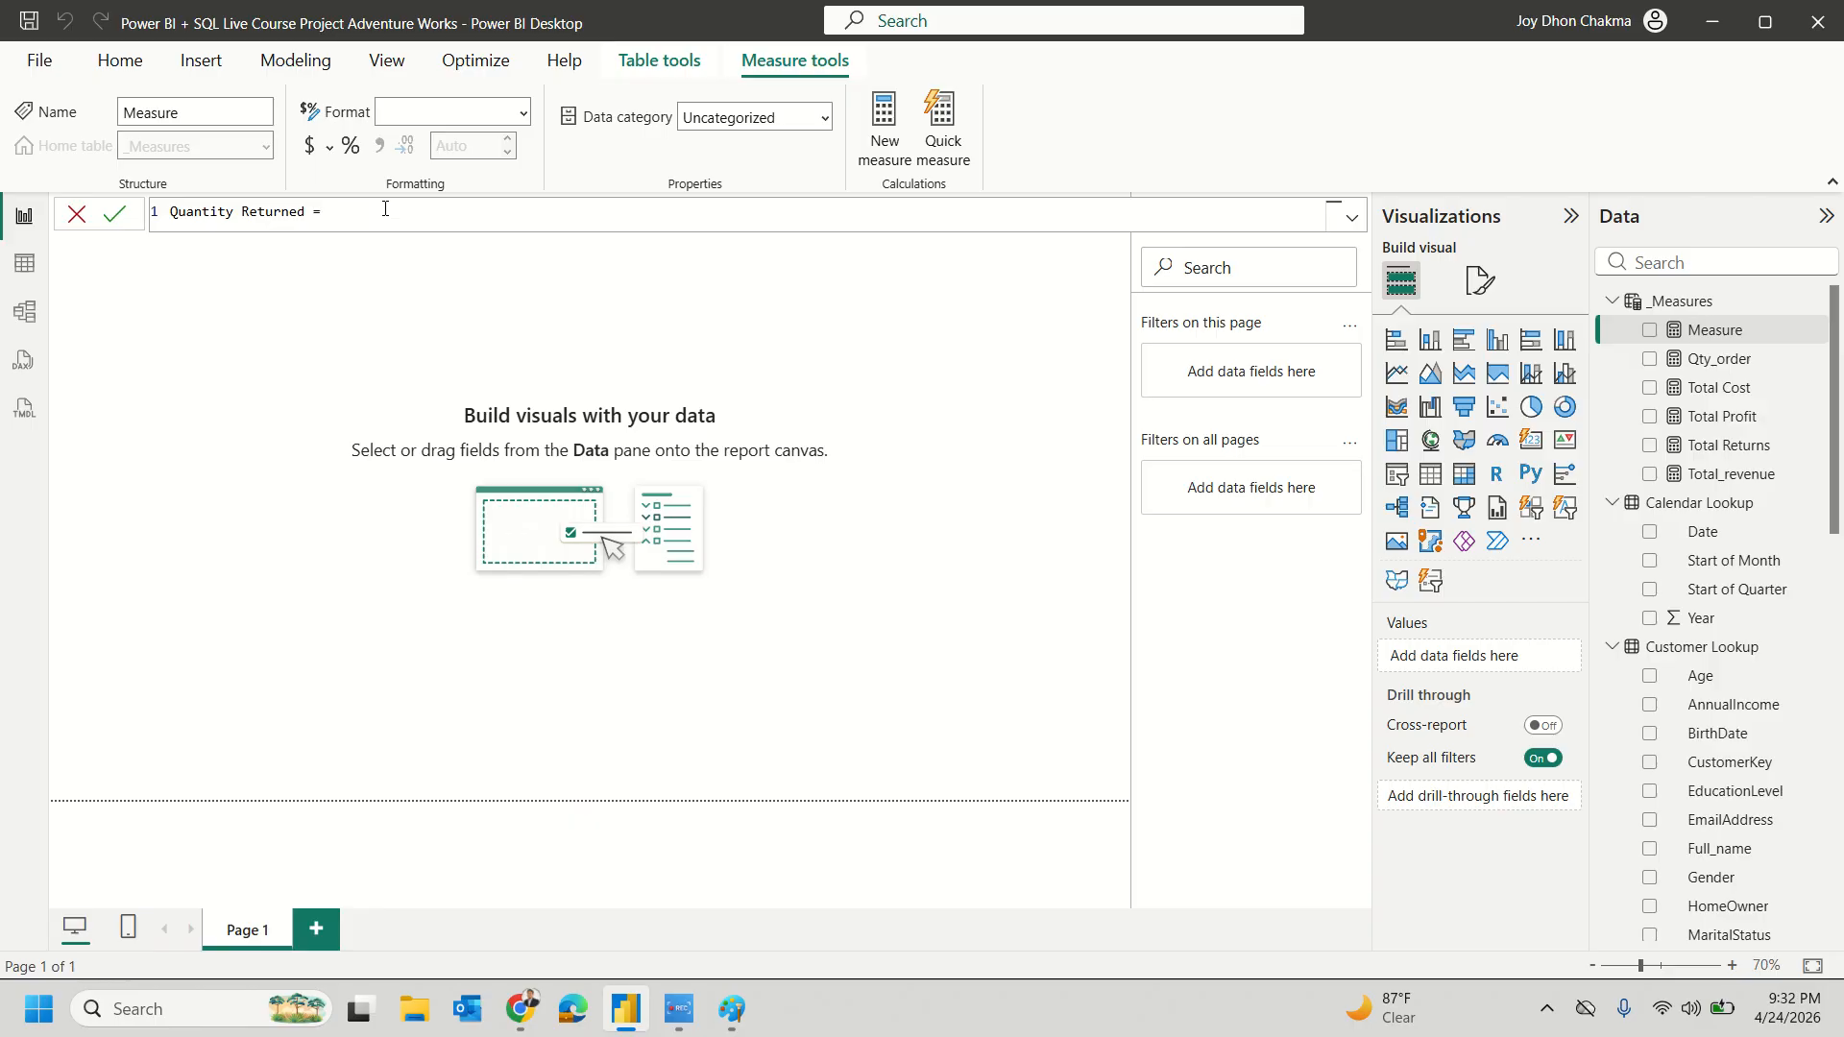
text(dev)
key(BackSpace)
key(BackSpace)
key(BackSpace)
Step: Define the Quantity Returned measure as SUM('Returns Data'[ReturnQuantity]) and commit it
scroll(1777, 769, down, 10)
scroll(1776, 814, down, 1)
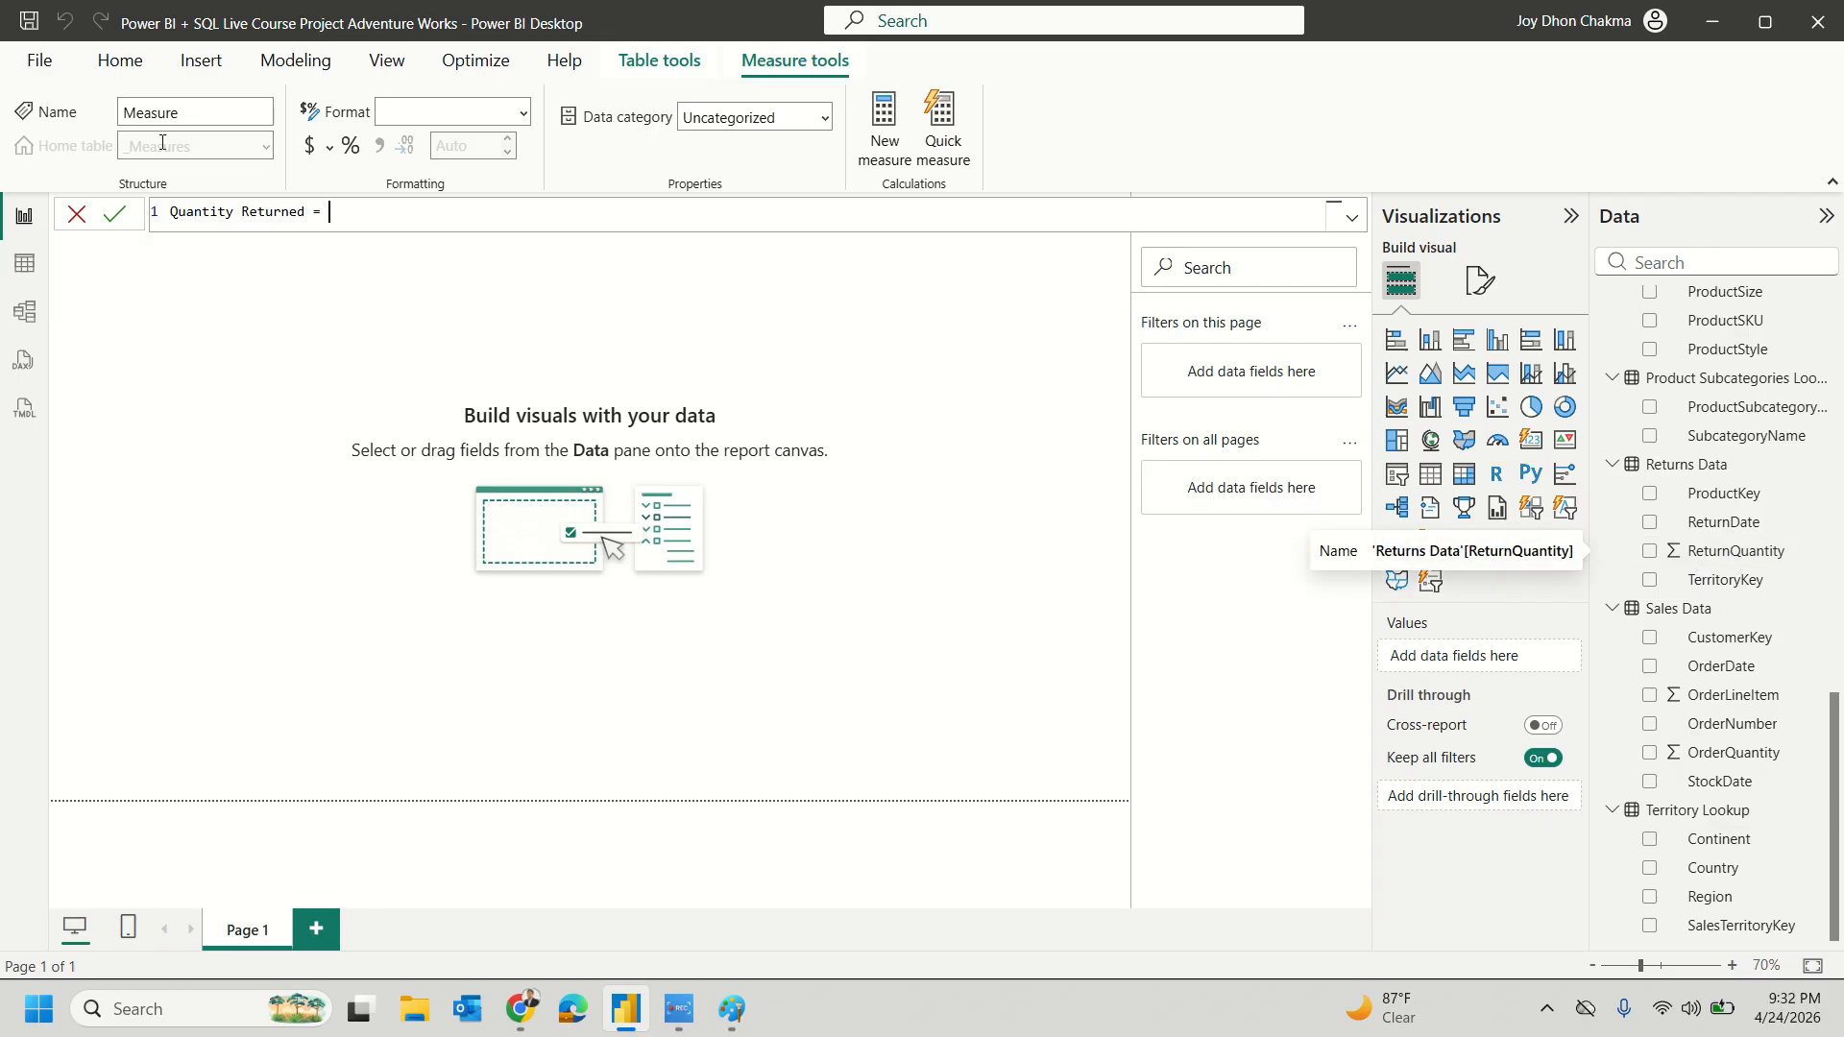
click(432, 227)
text(sum)
click(432, 237)
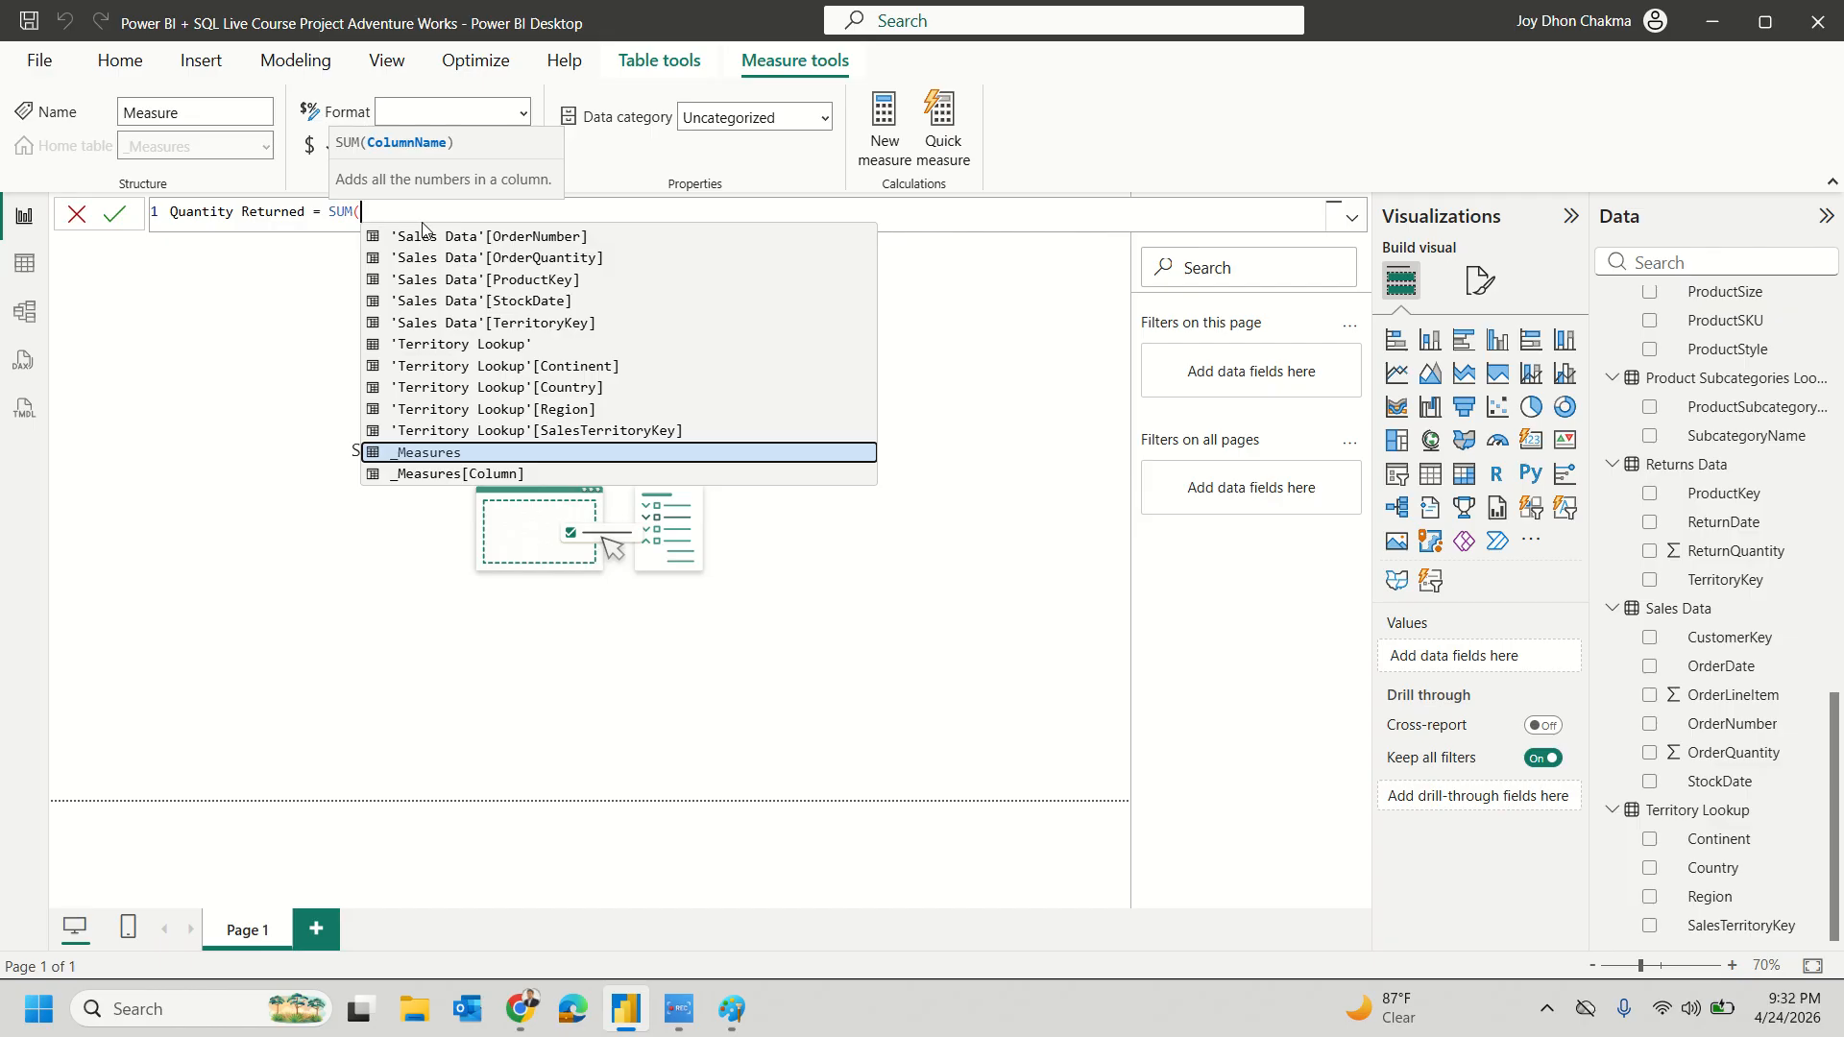
text(return)
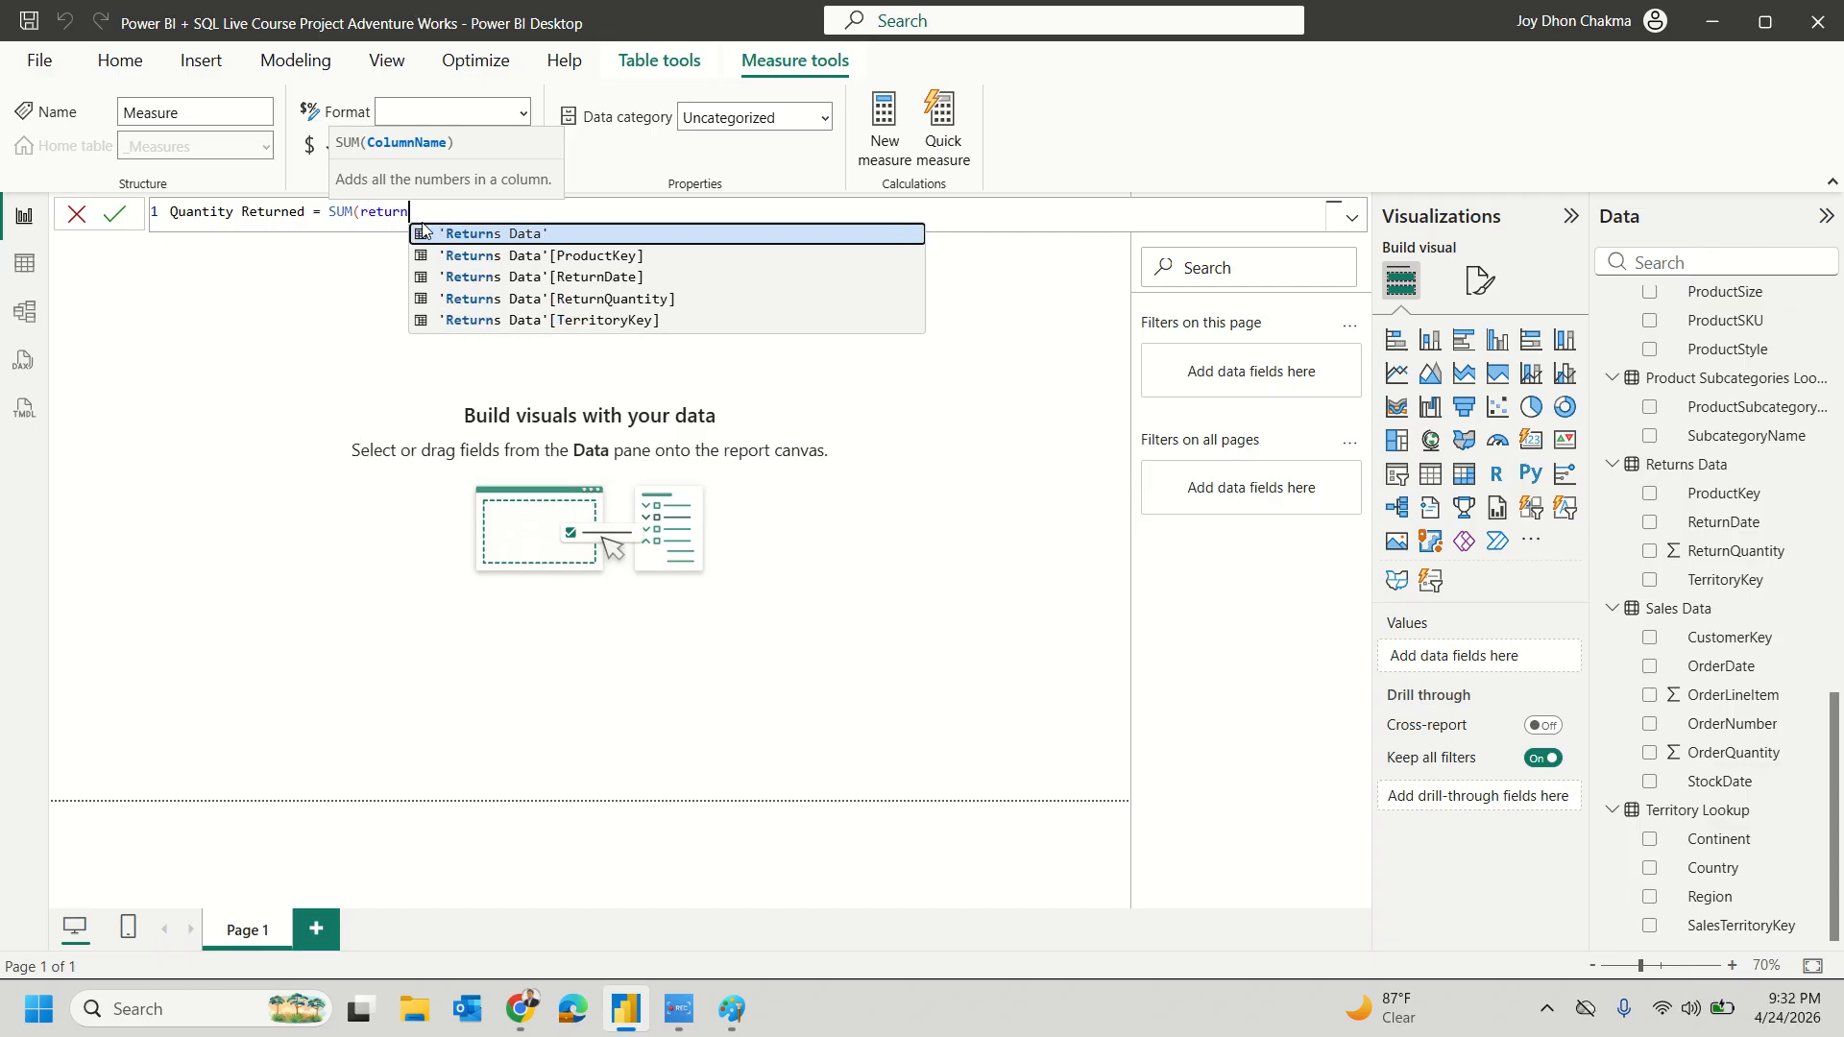
key(Down)
key(Down)
key(Down)
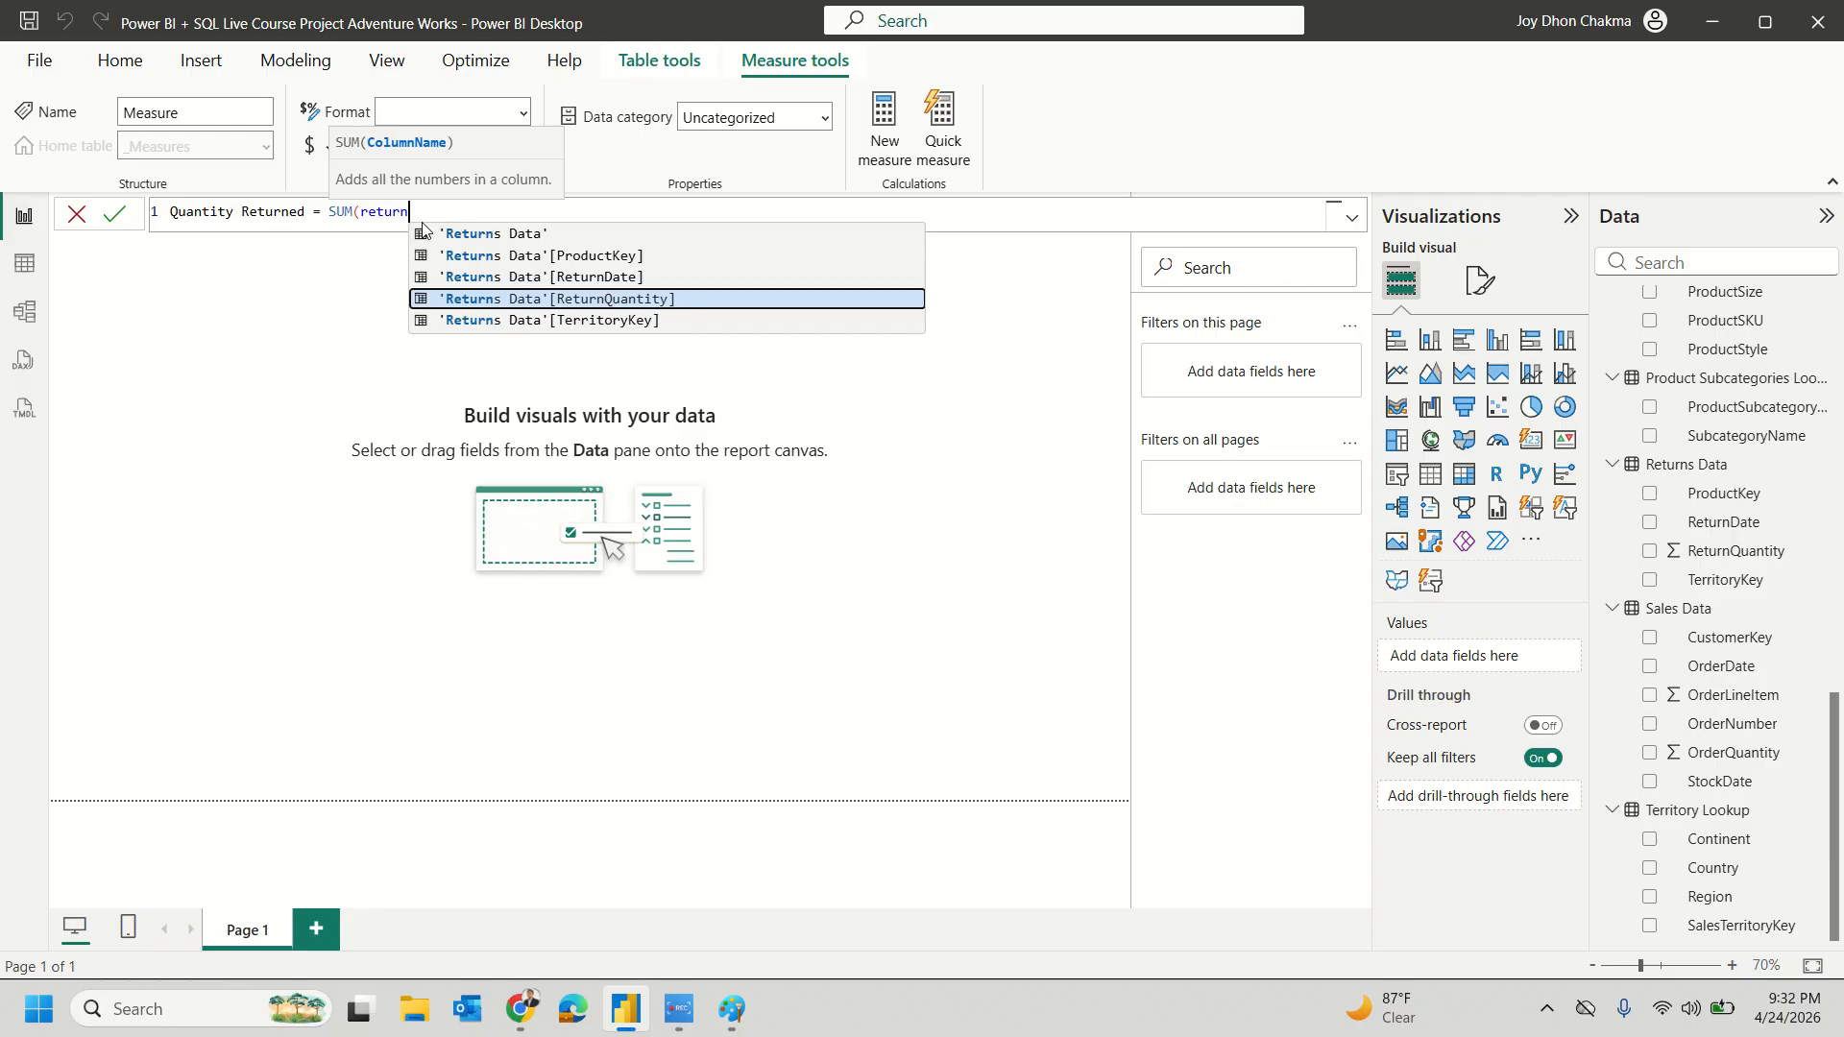
key(Tab)
text())
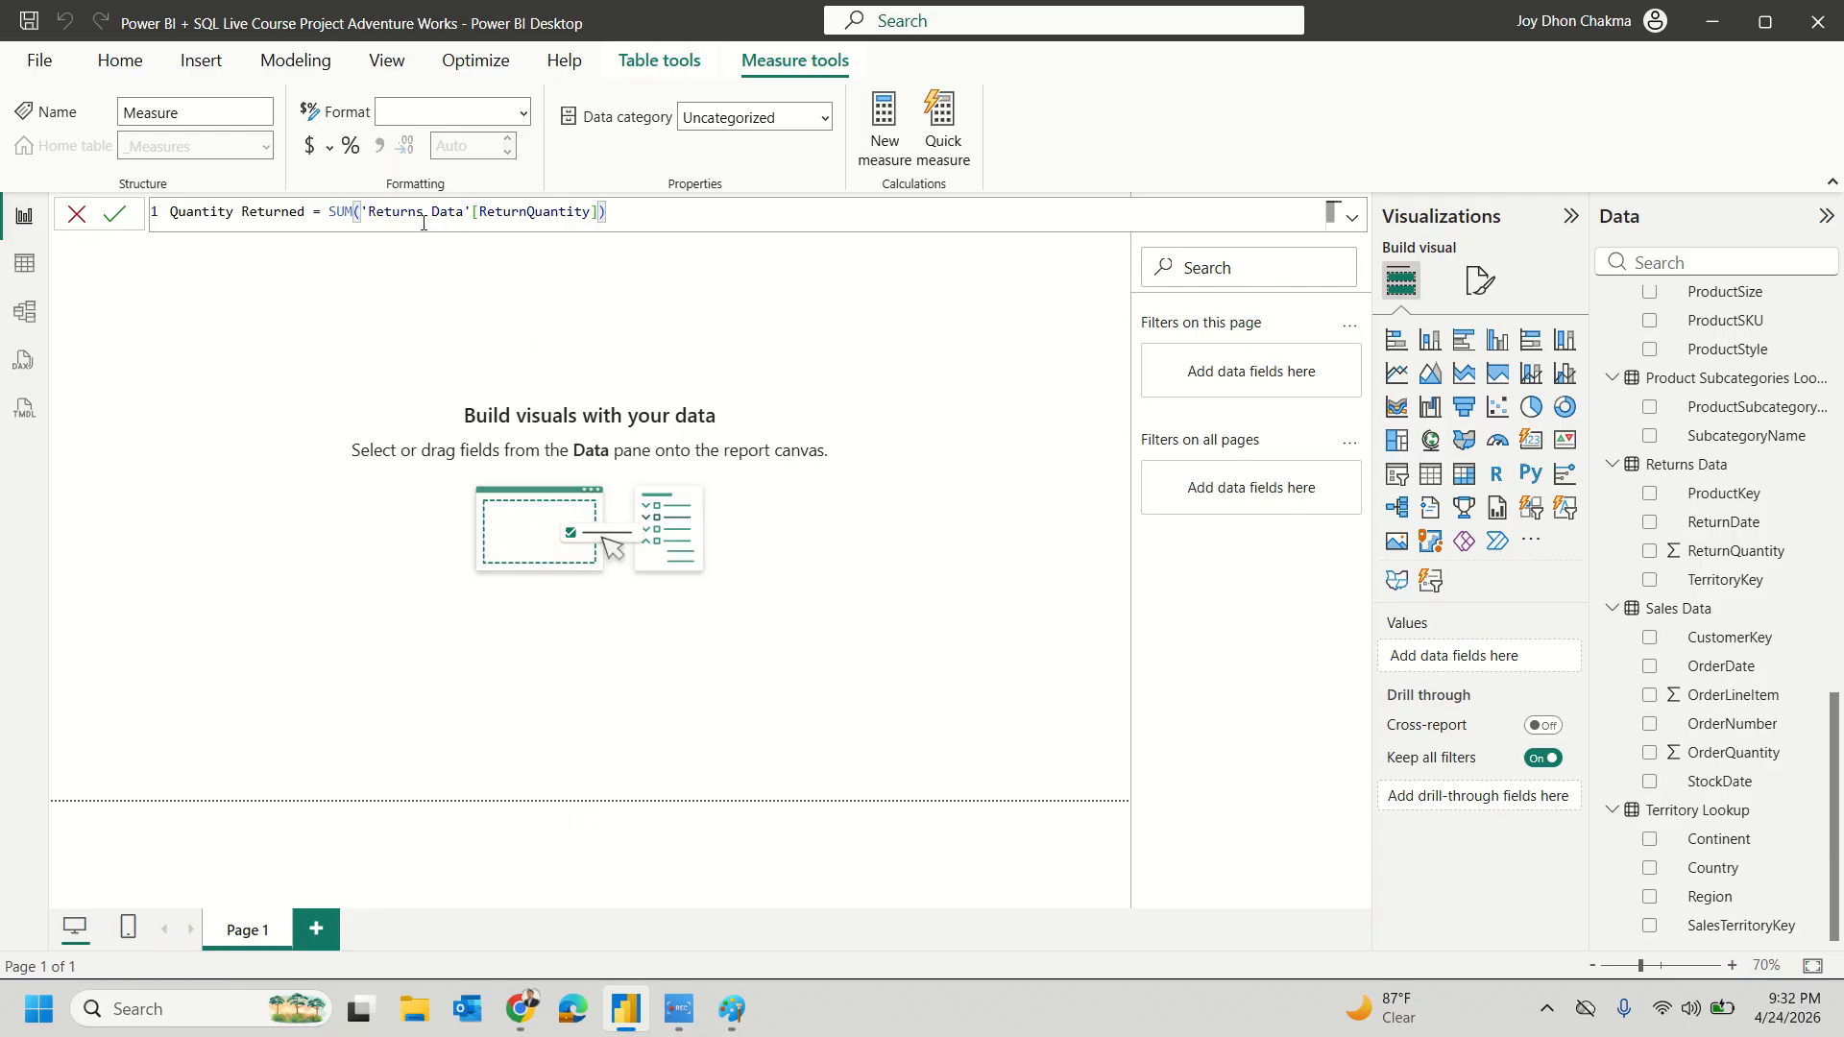
key(Return)
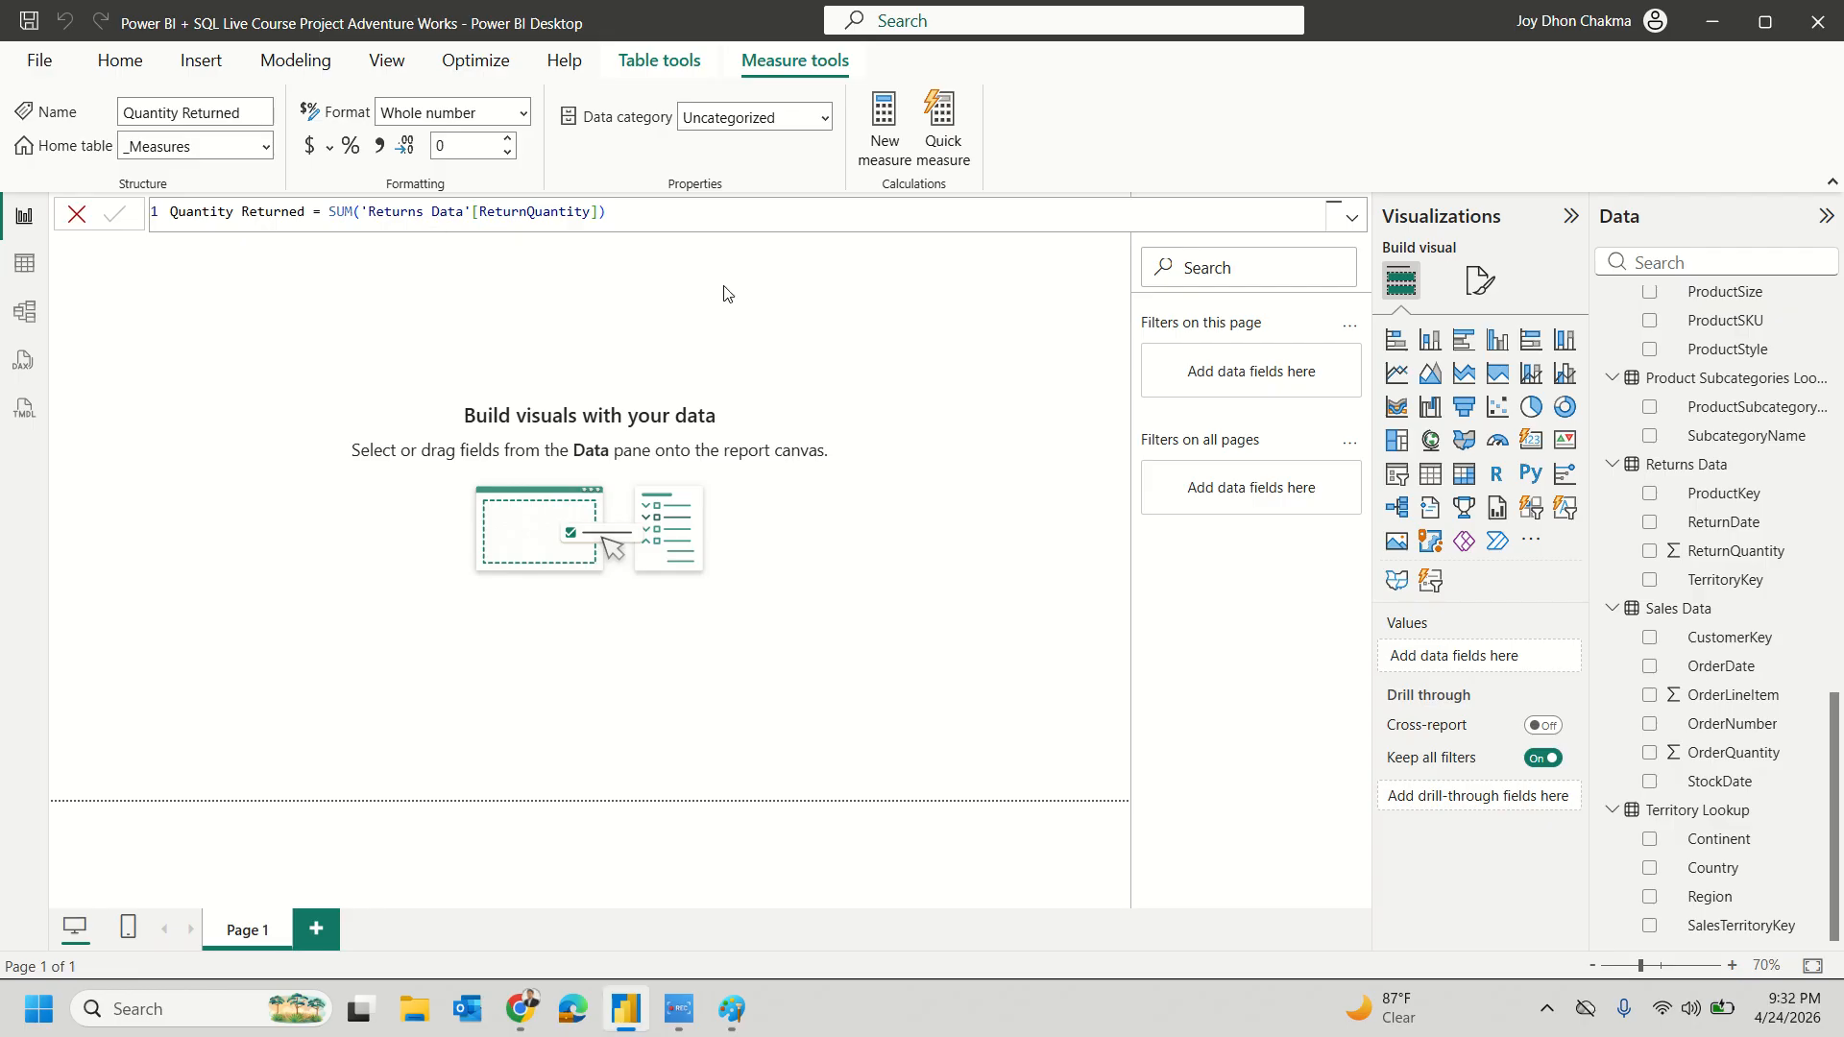
Step: Create another new measure in the _Measures table and name it Return Rate
scroll(1690, 672, up, 10)
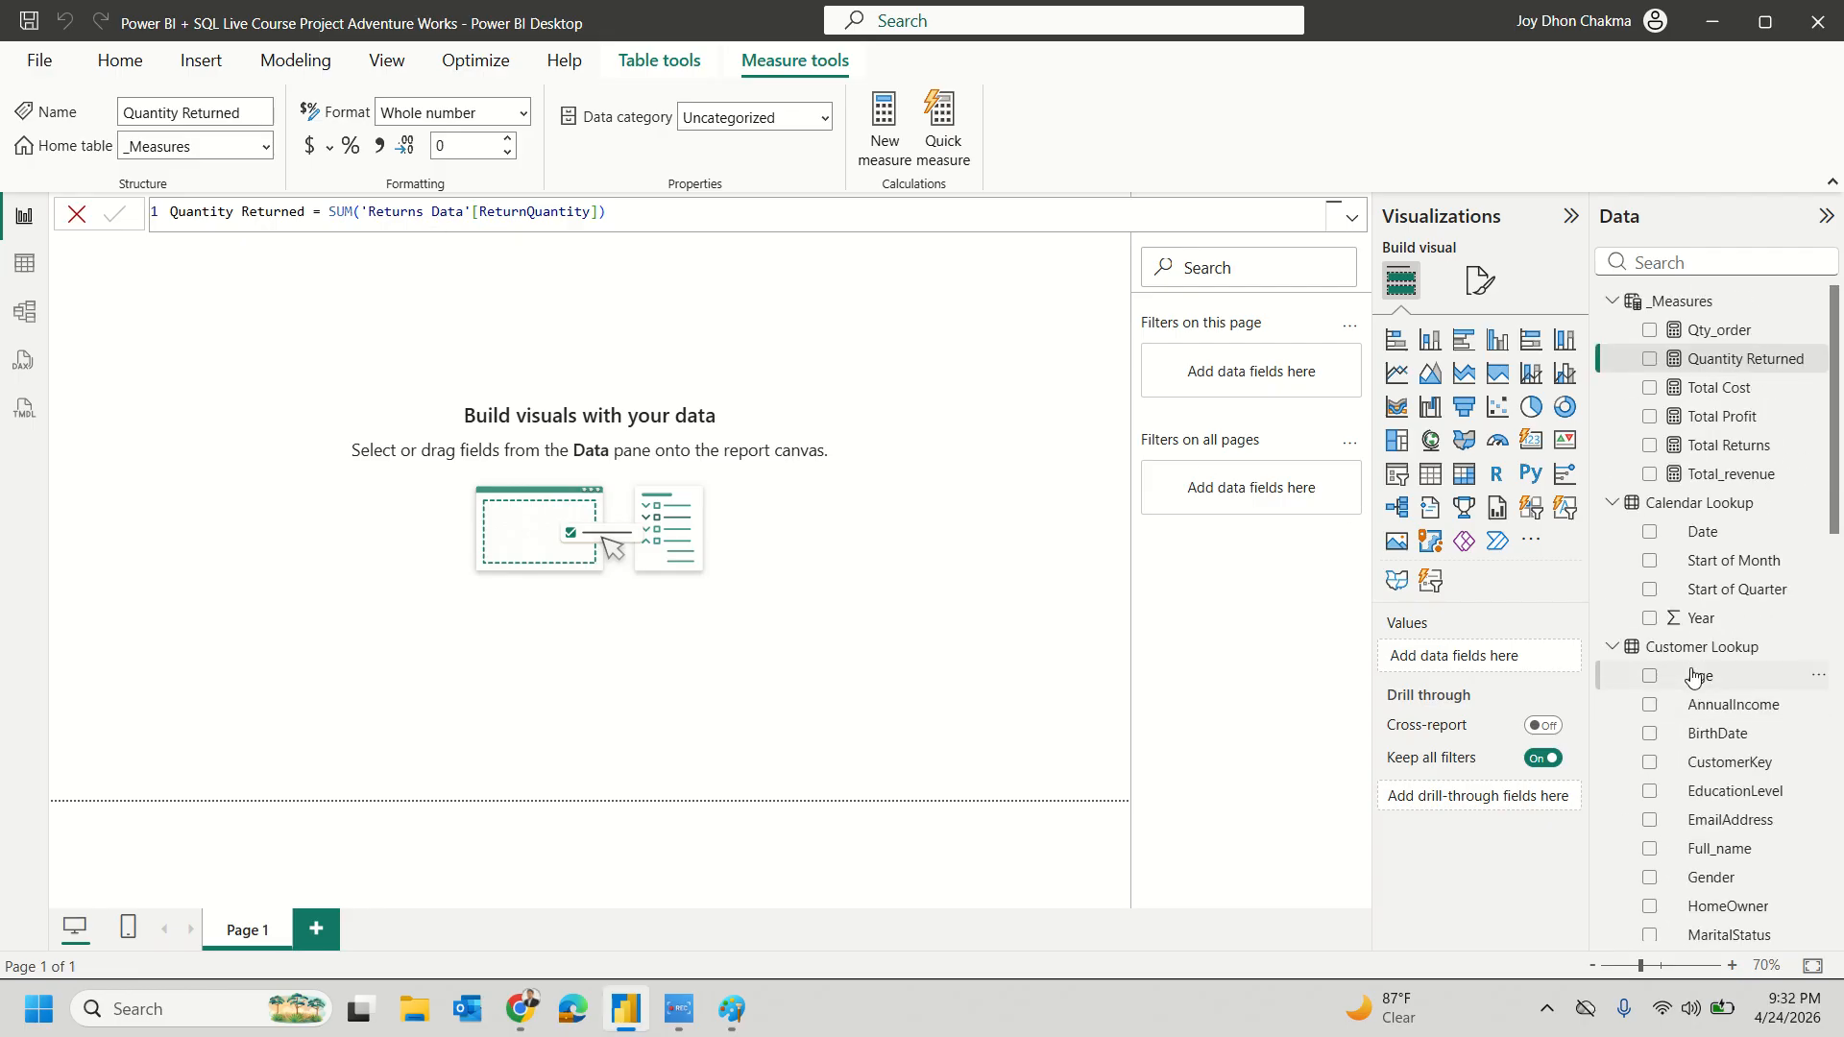
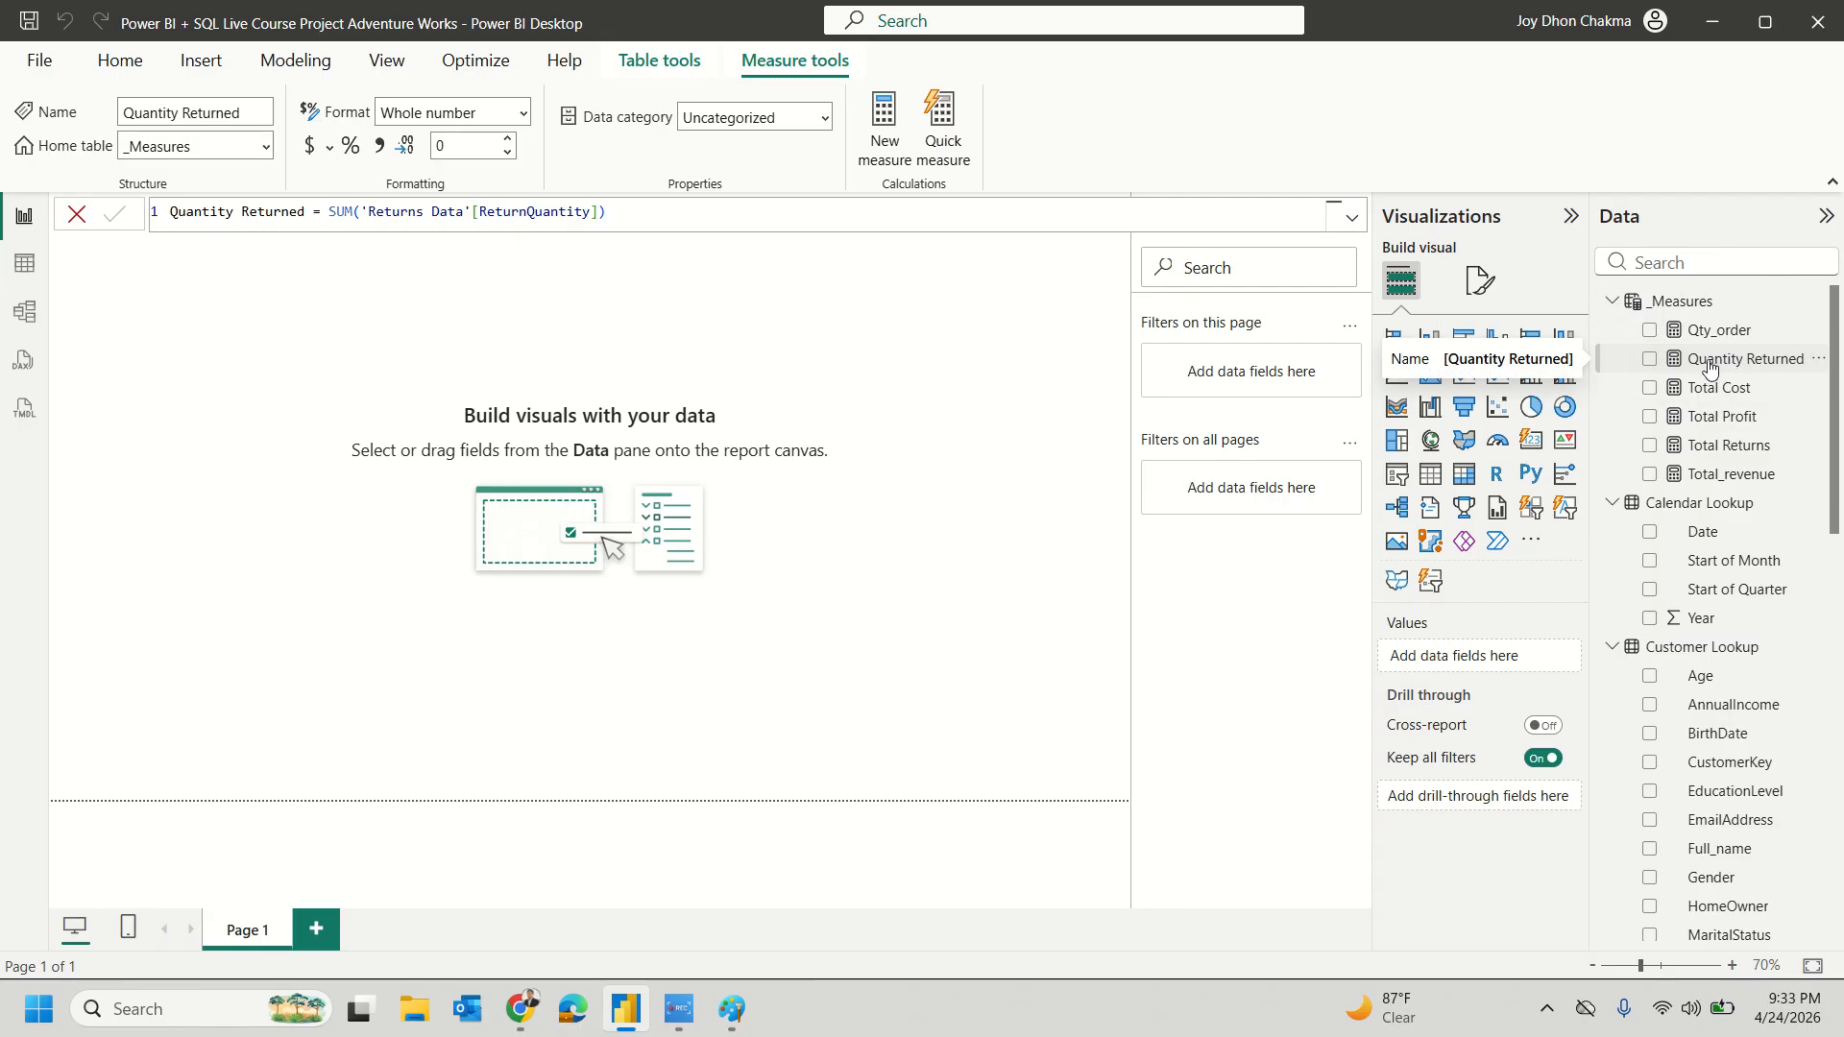
right_click(1685, 301)
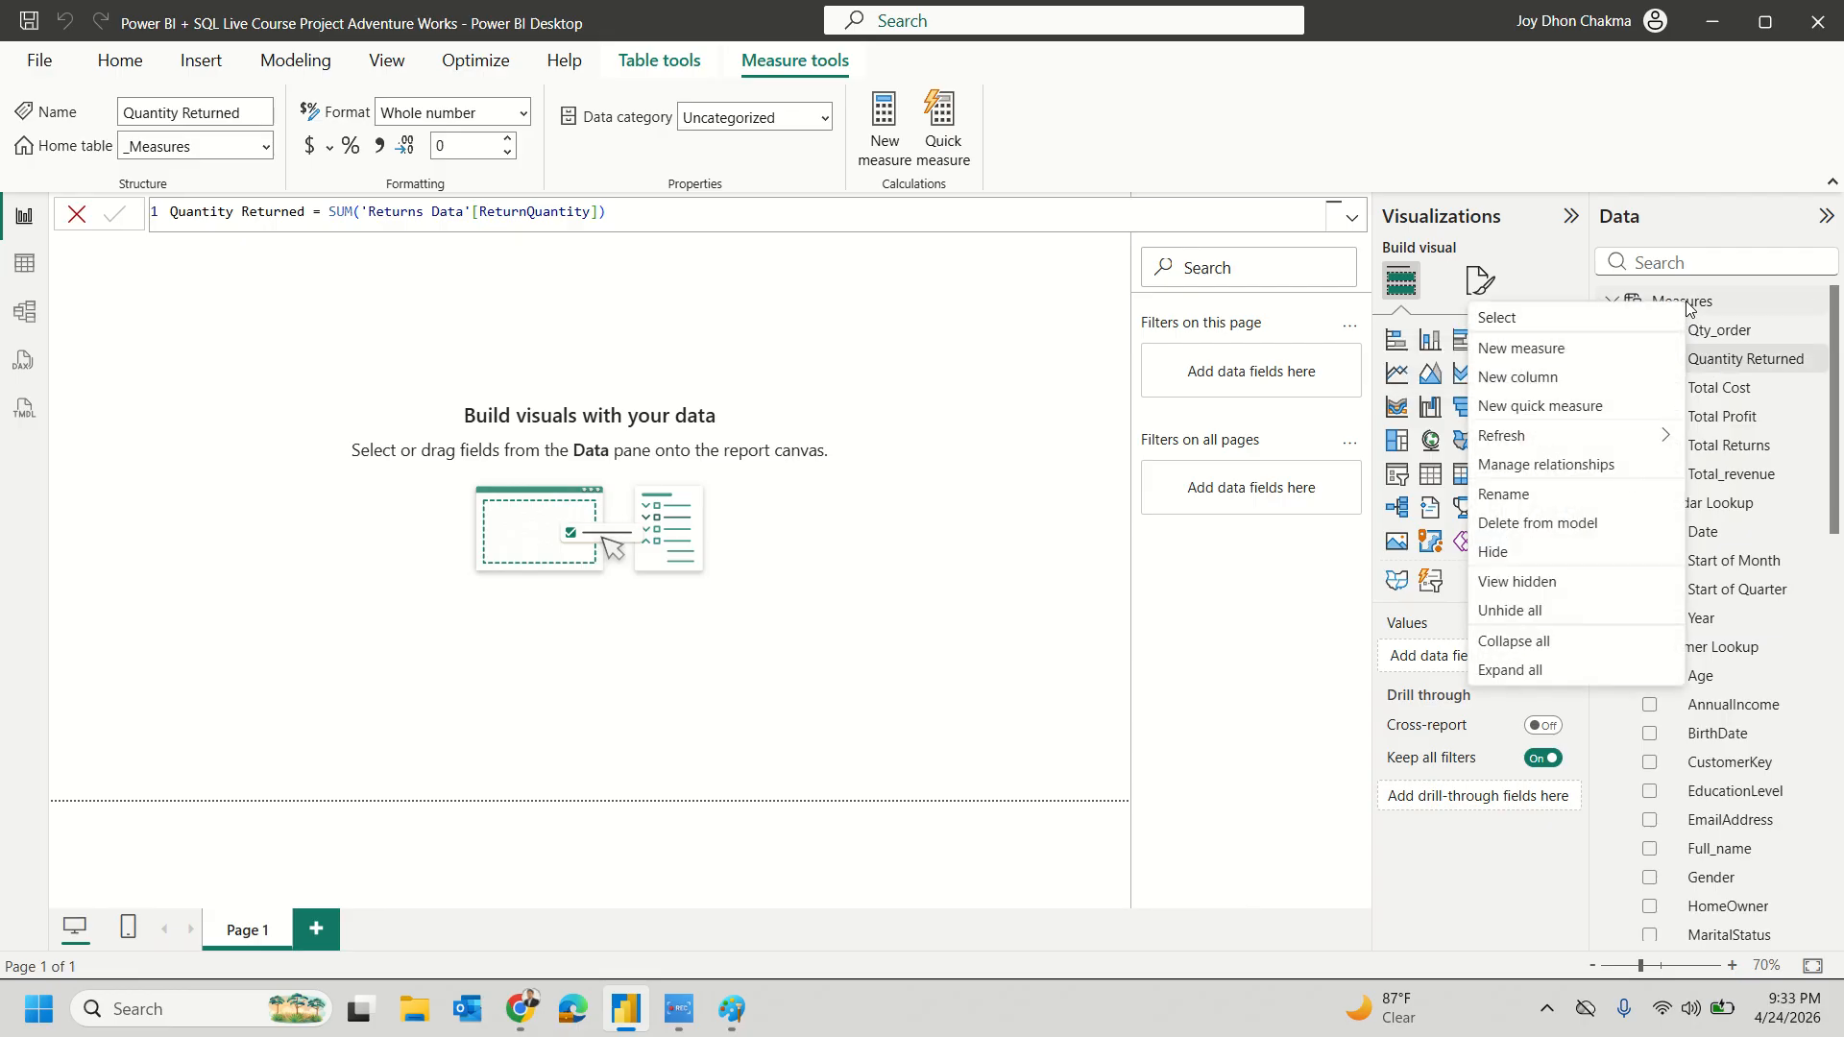
click(1587, 352)
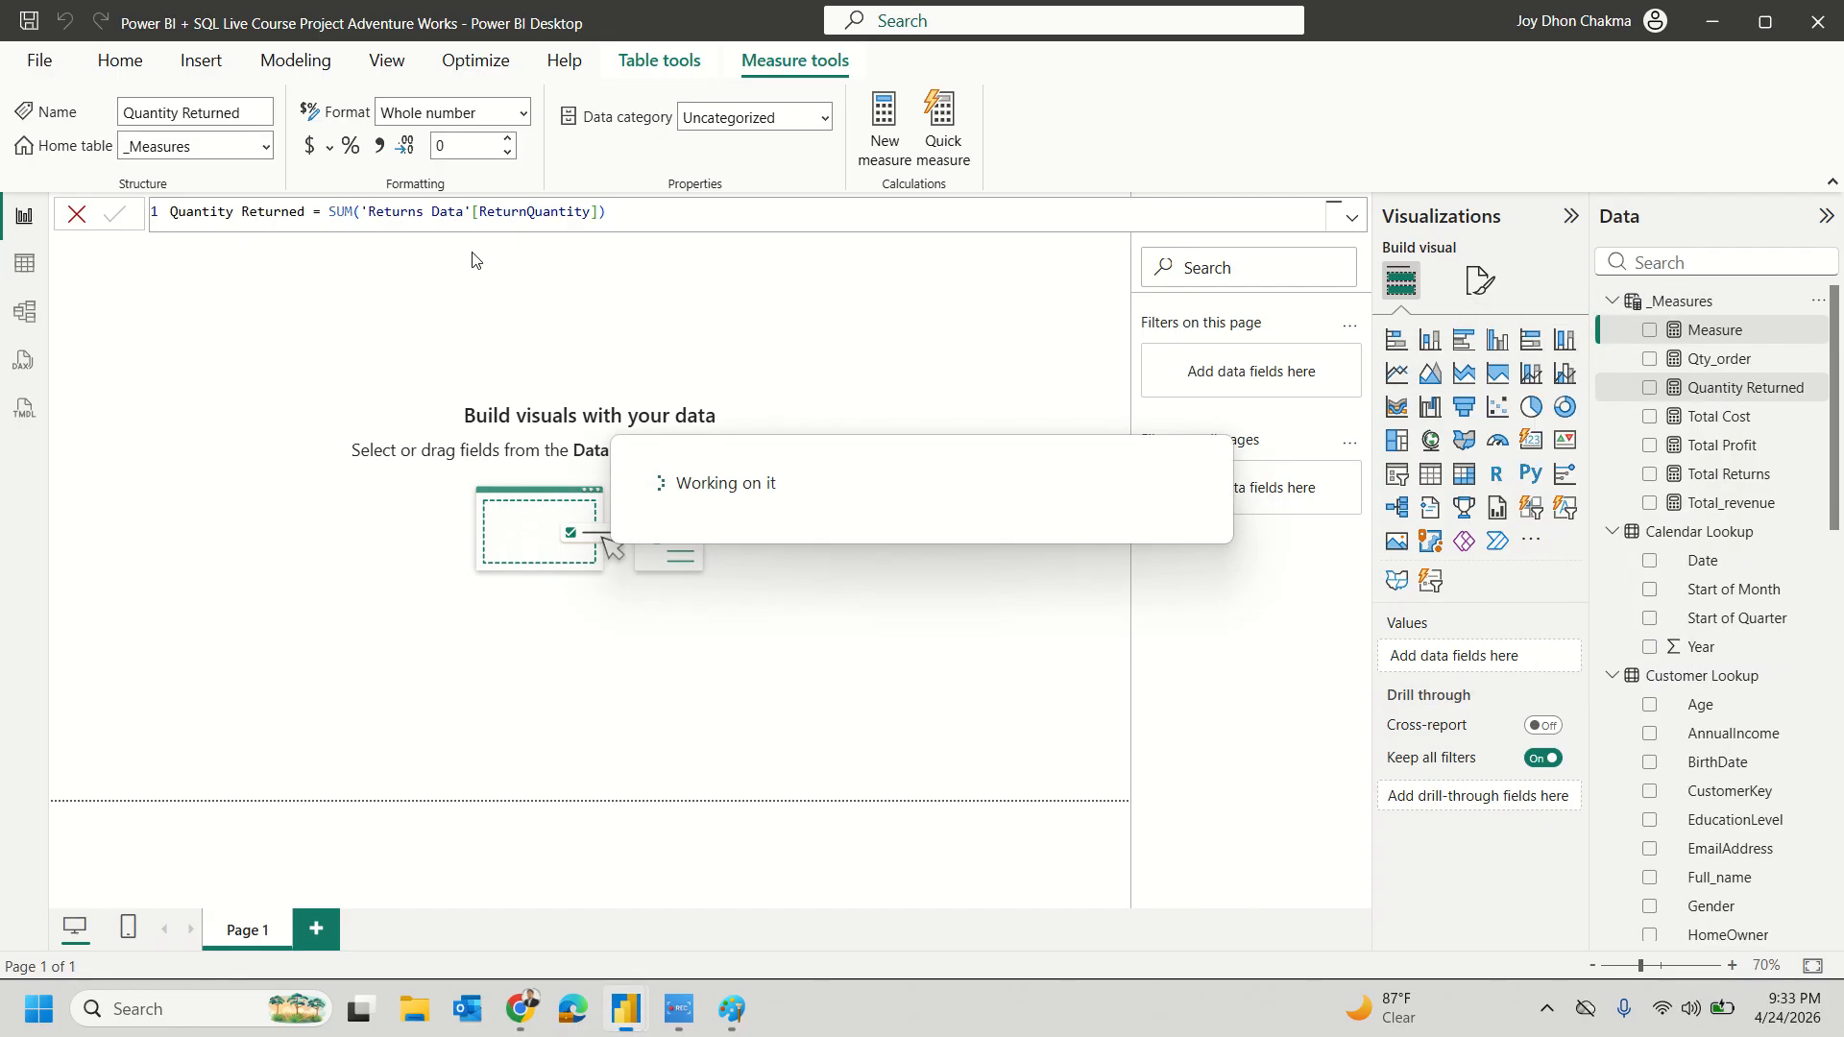
double_click(200, 212)
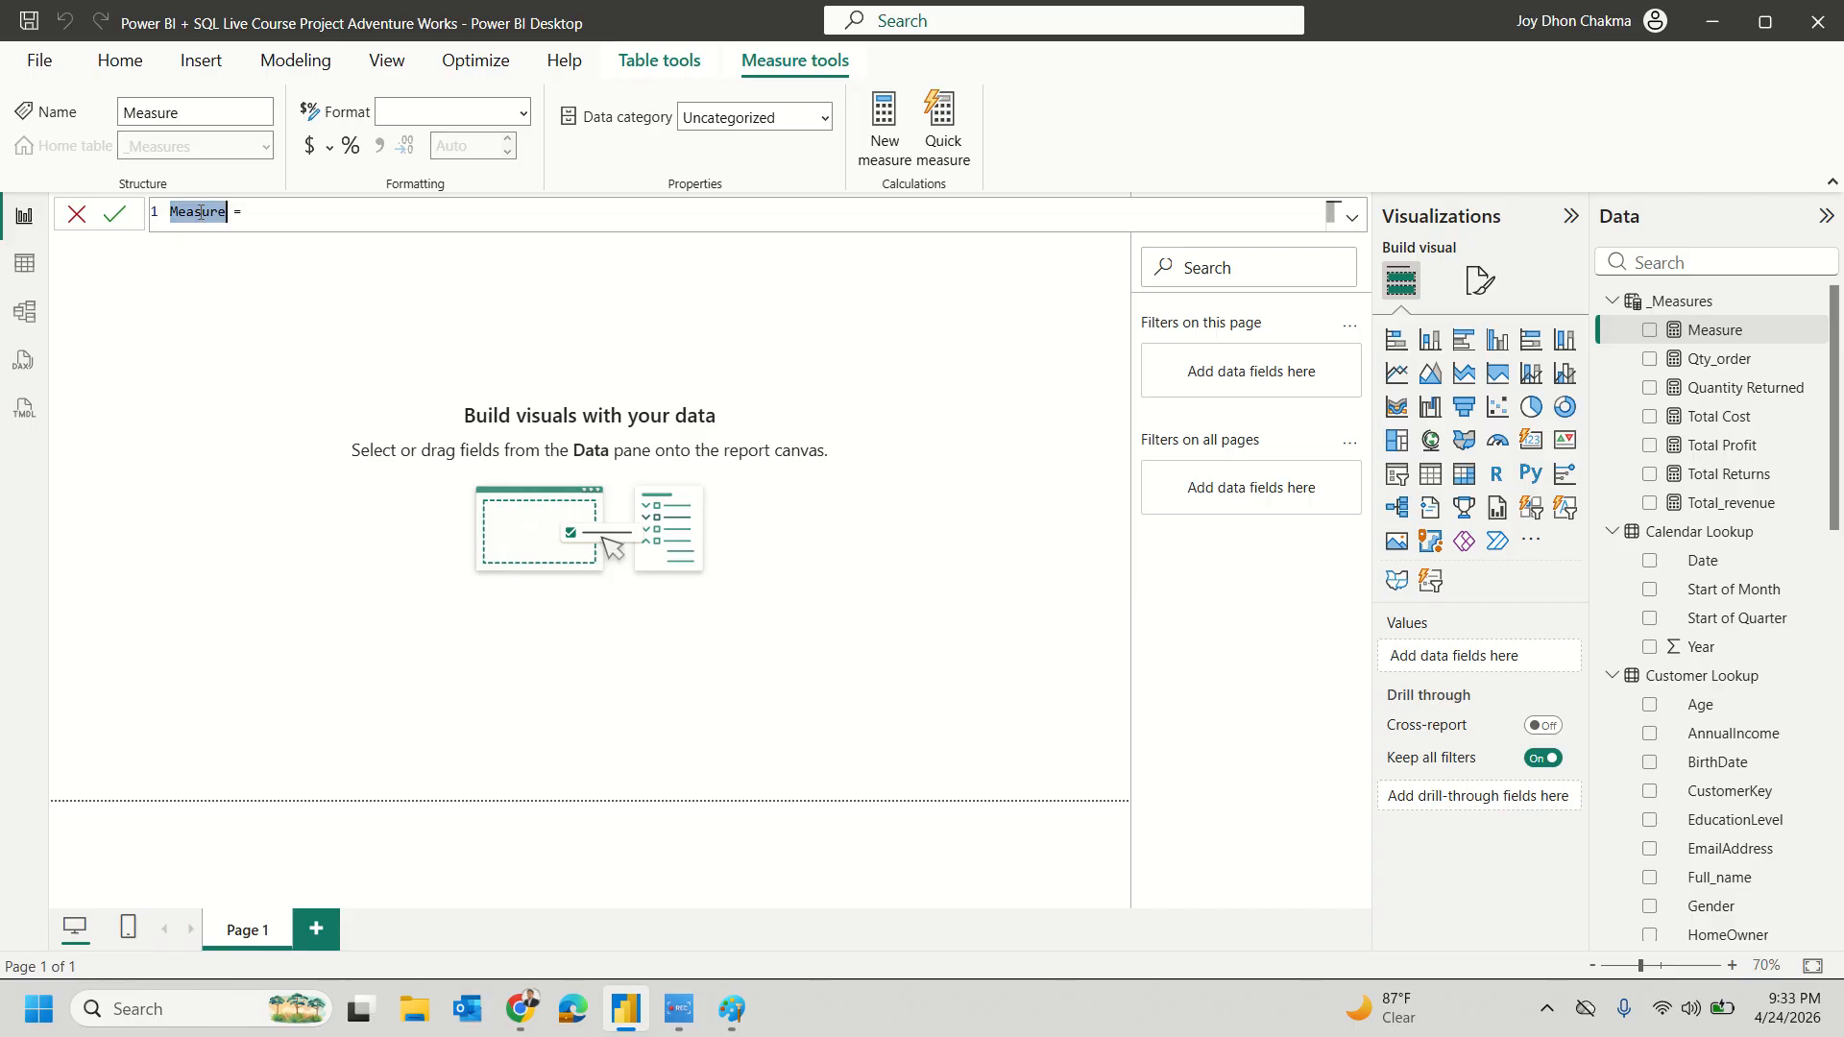
text(Return Rate = )
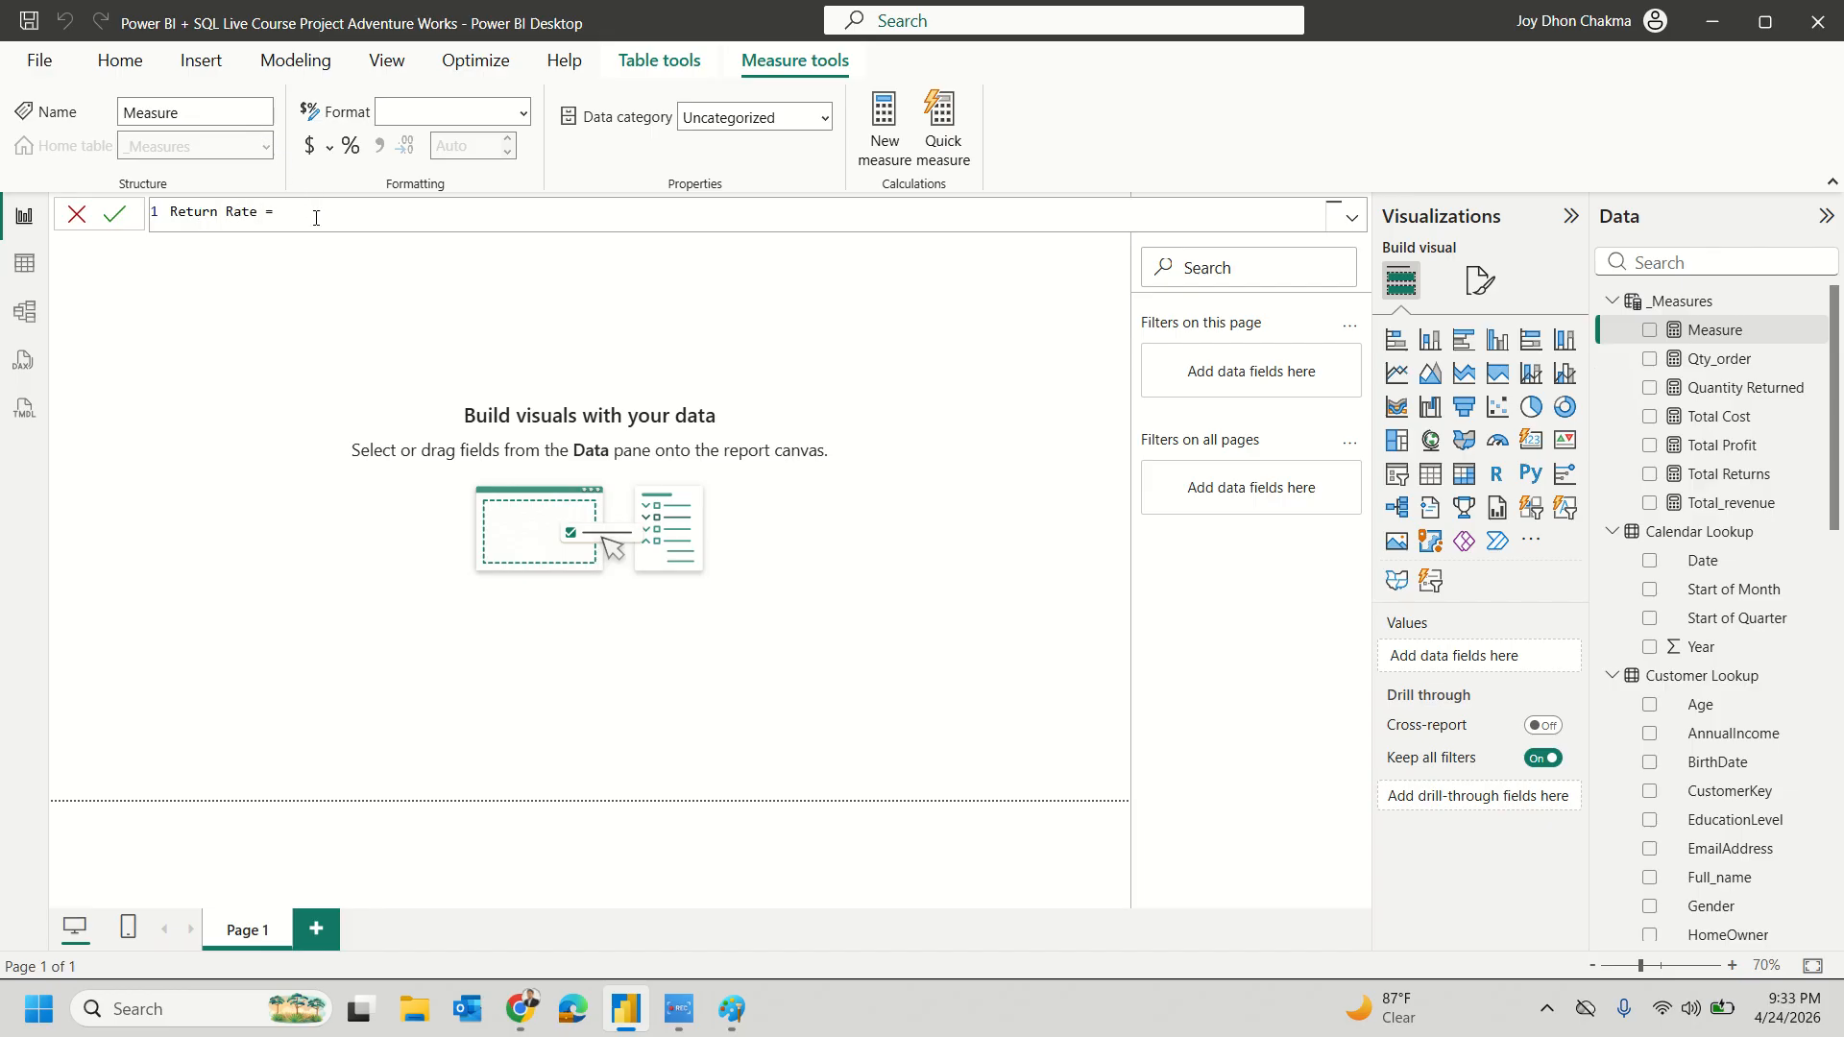
Step: Start the Return Rate formula with the DIVIDE function, using [Quantity Returned] as the numerator
text(de)
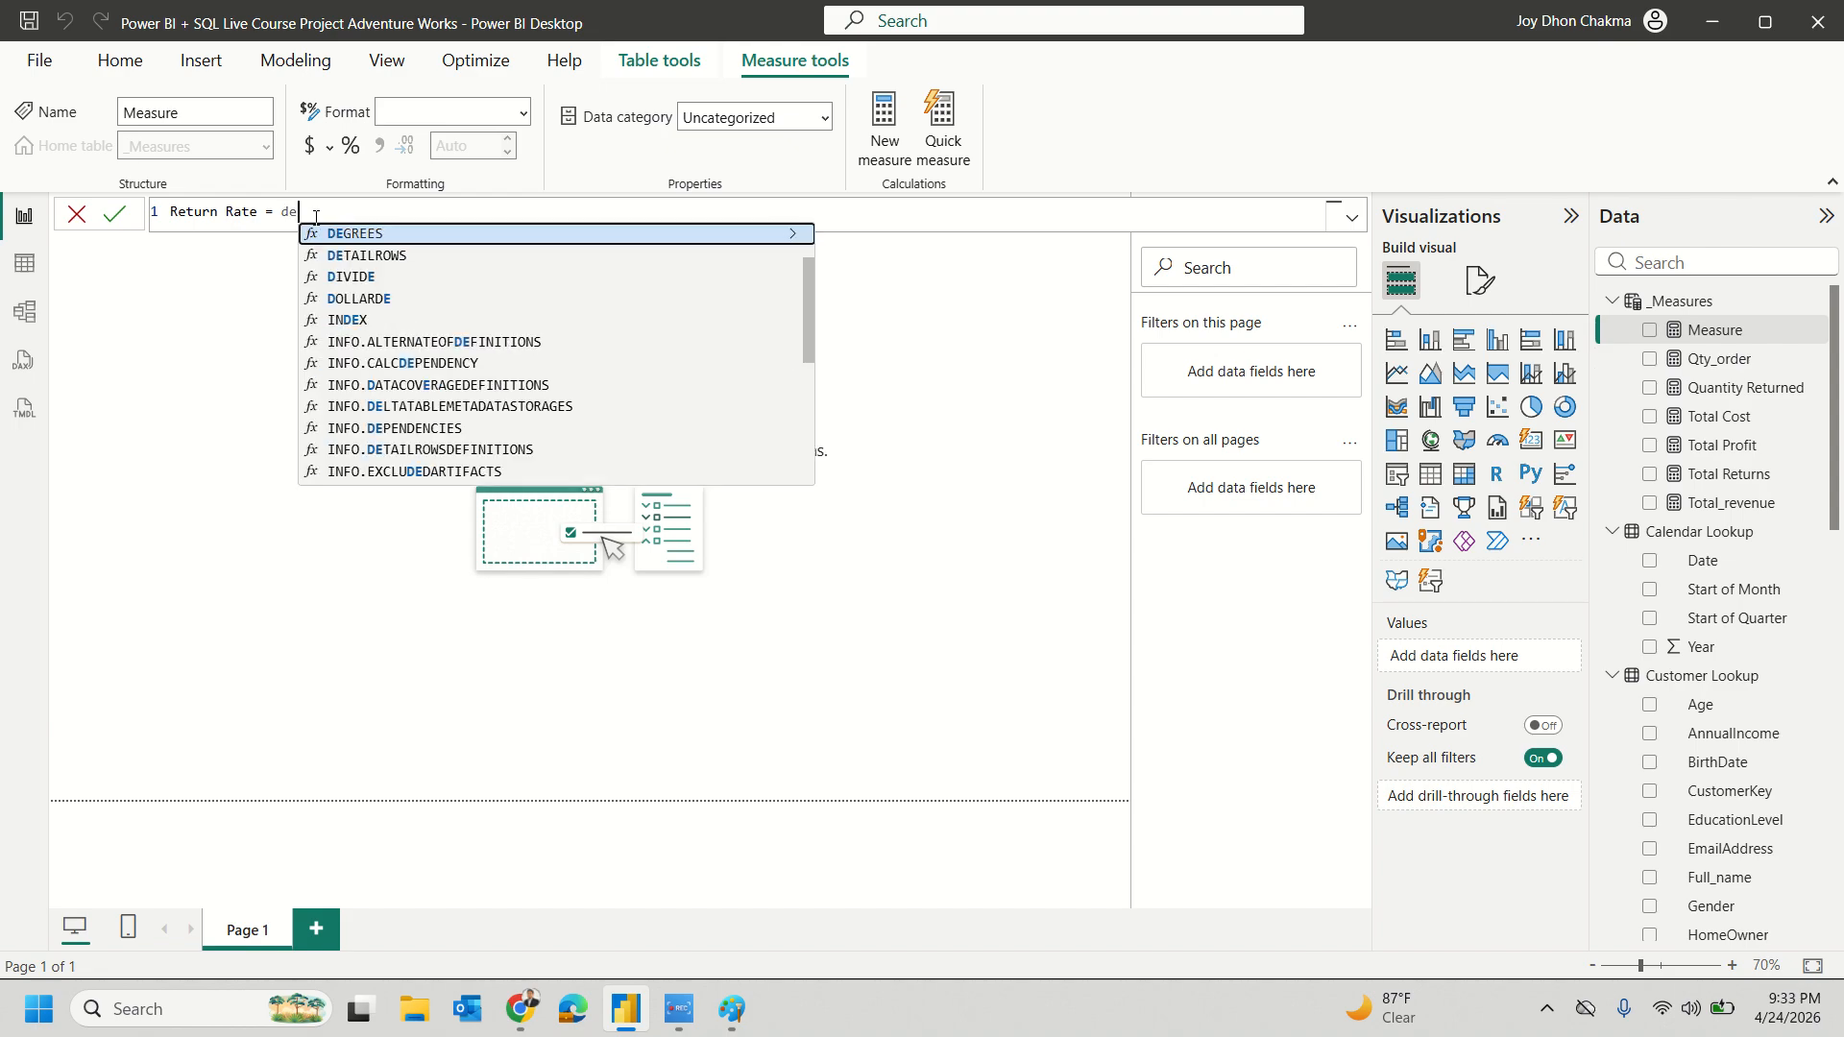
key(BackSpace)
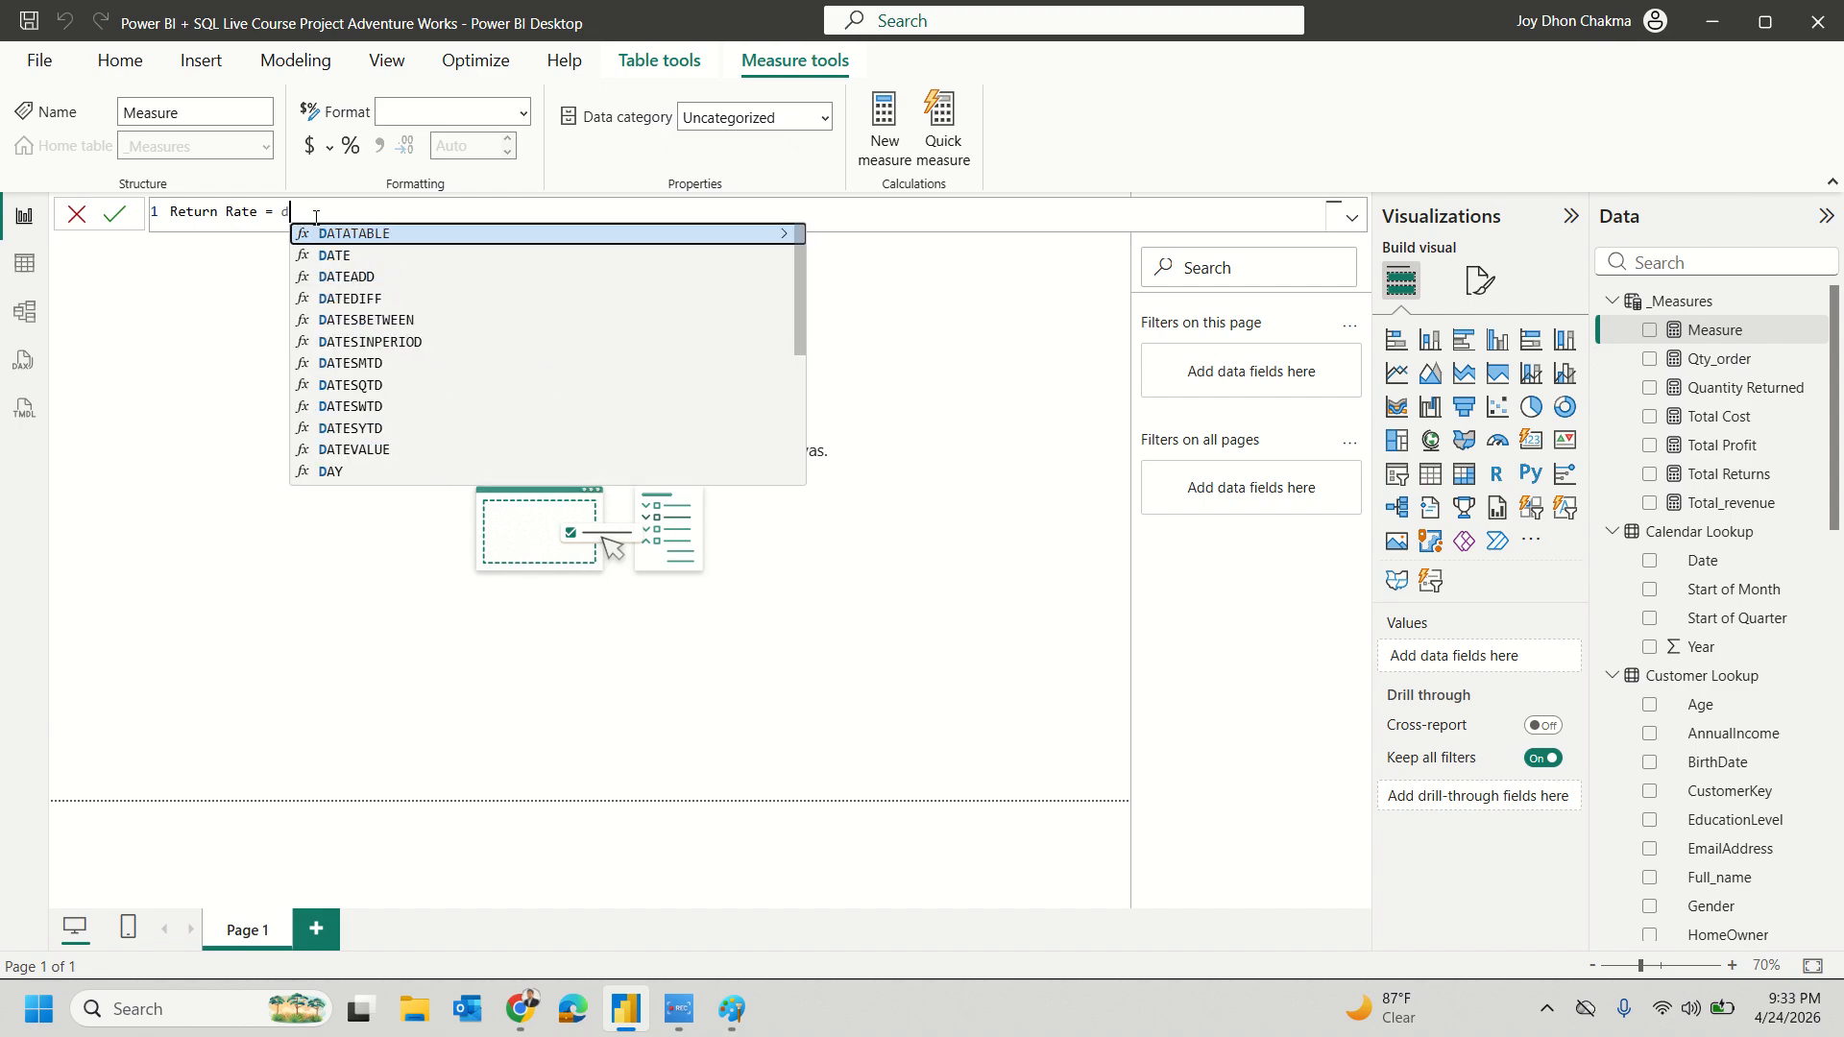
text(ivi)
key(Tab)
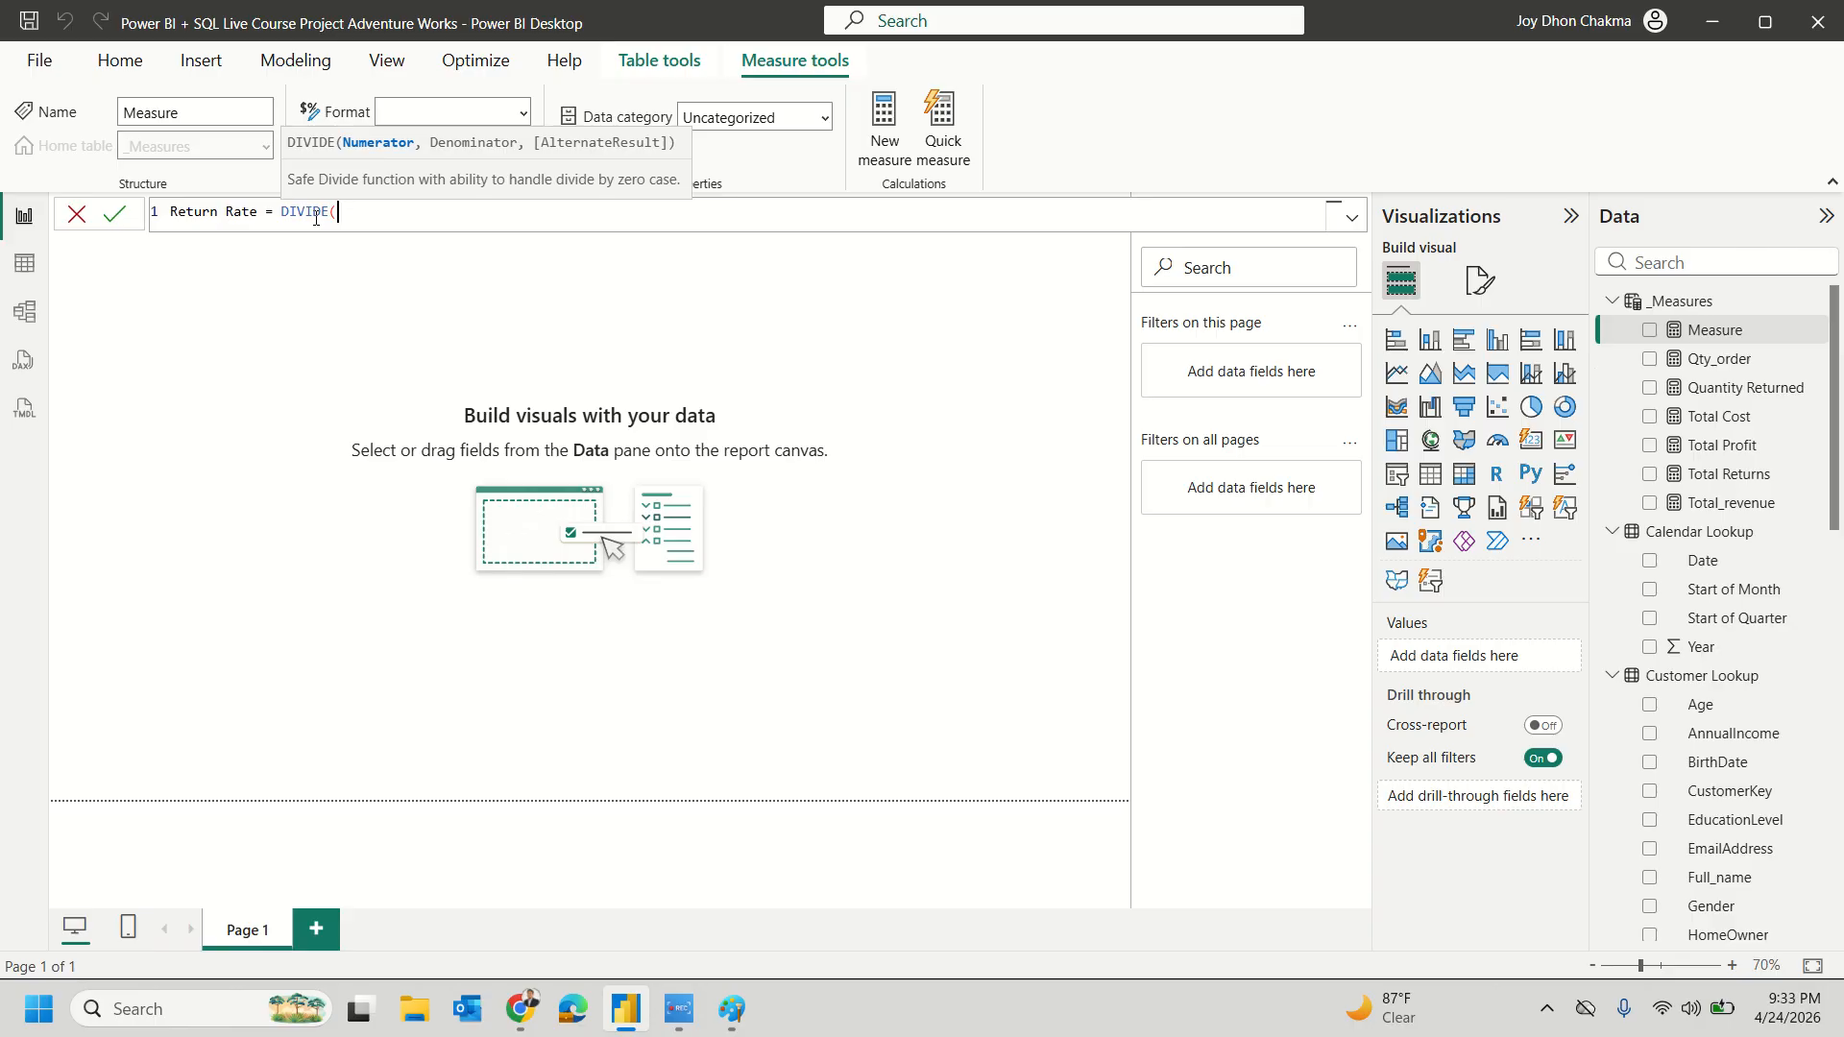
text(quanti)
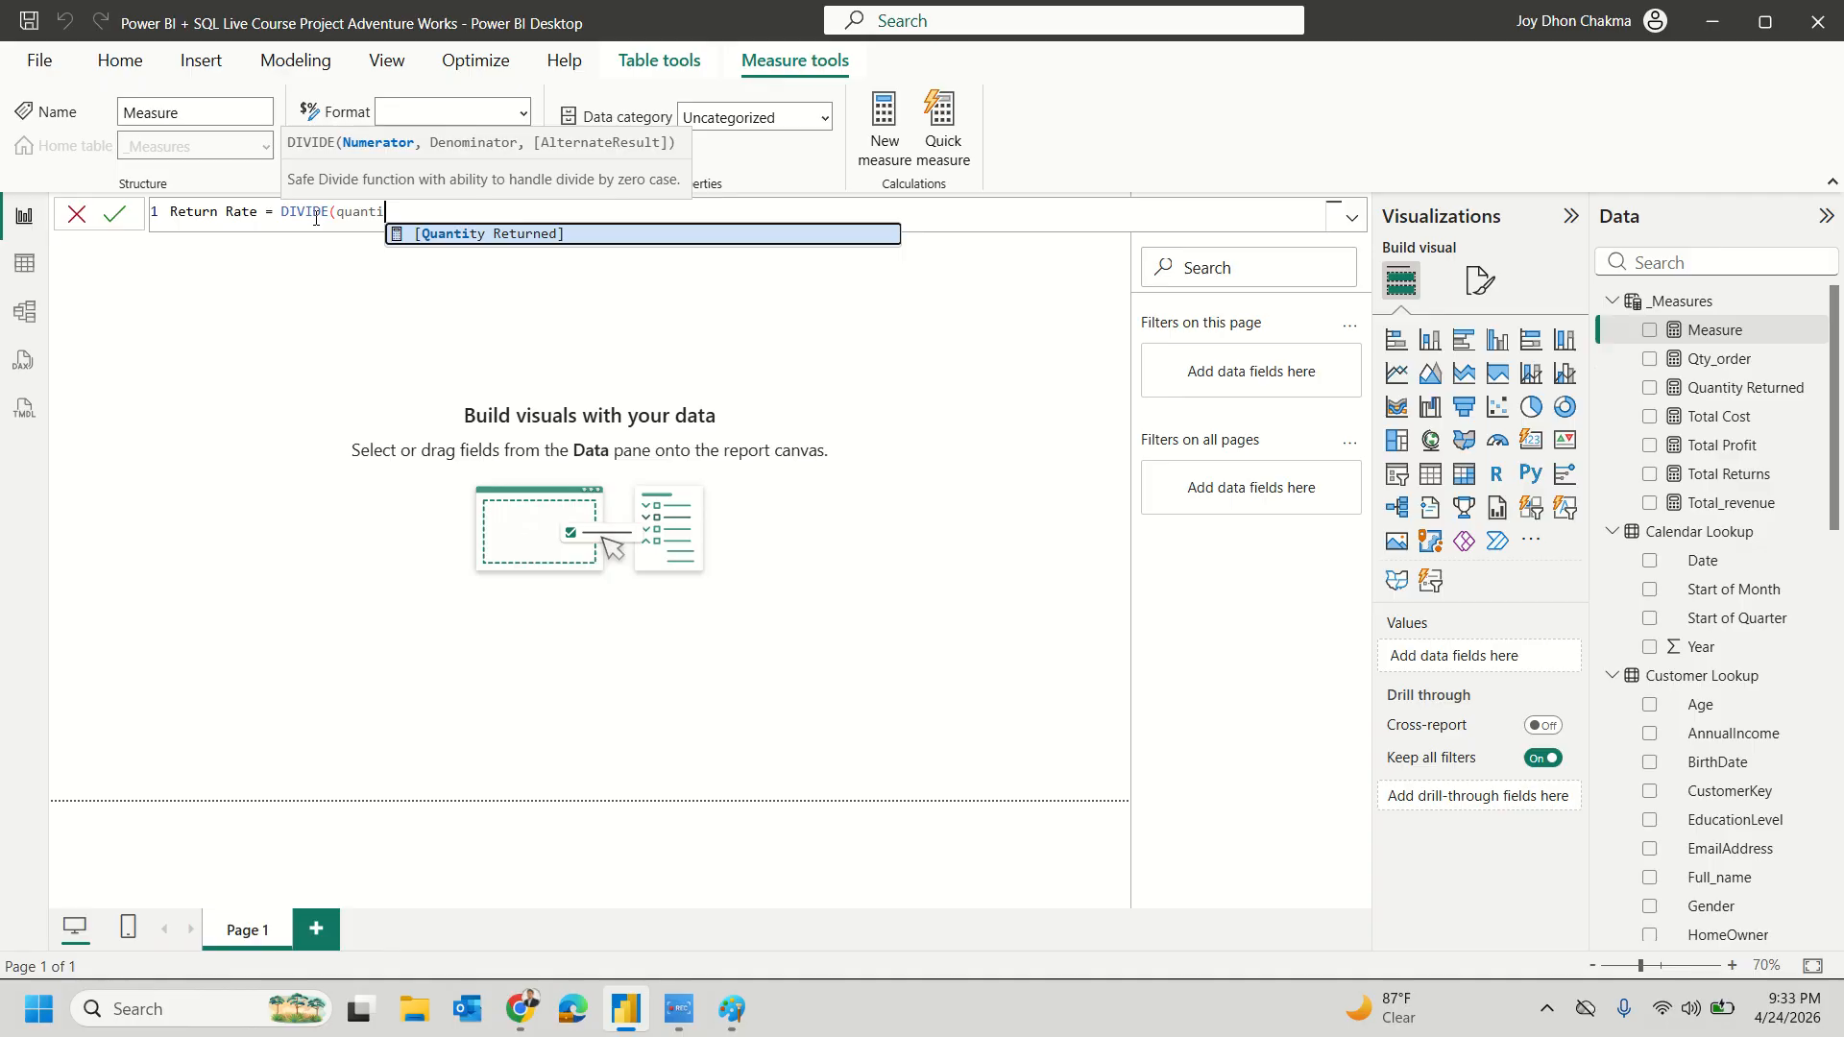
key(Tab)
text(, )
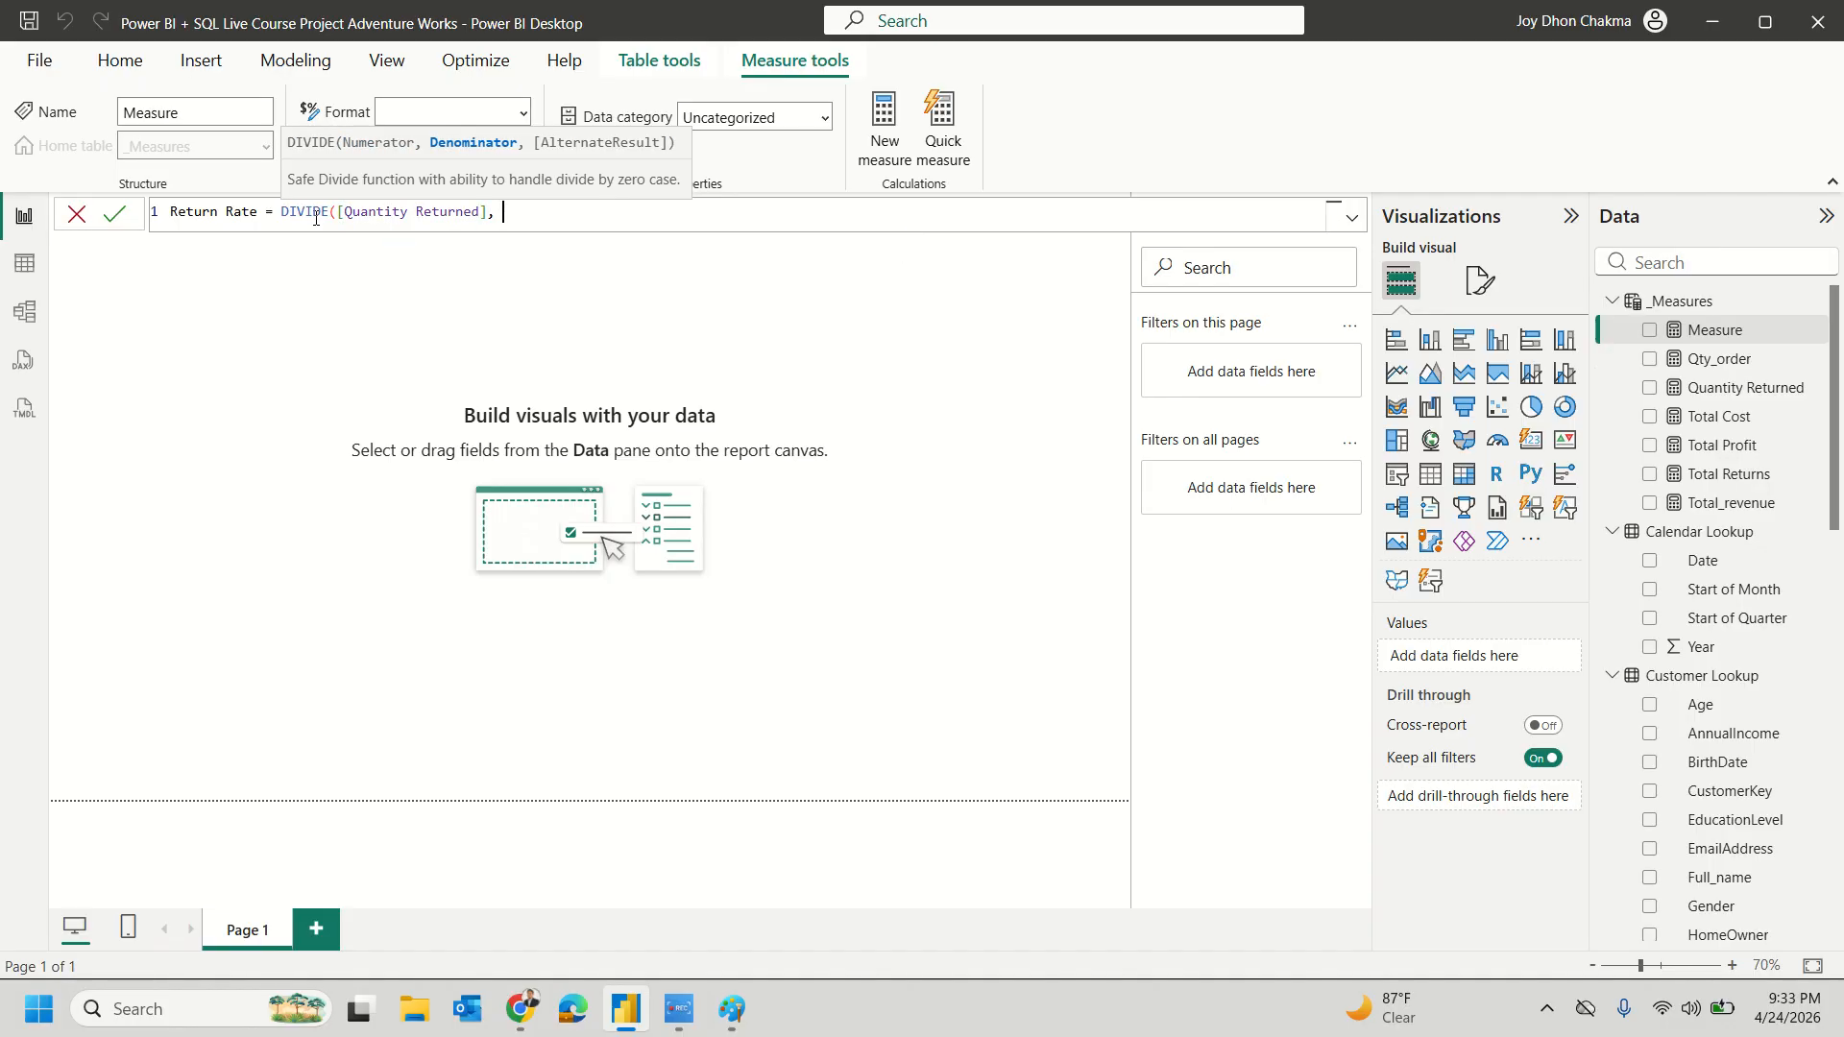
Step: Add [Qty_order] as the DIVIDE denominator, close the Return Rate formula and commit the measure
text(qu)
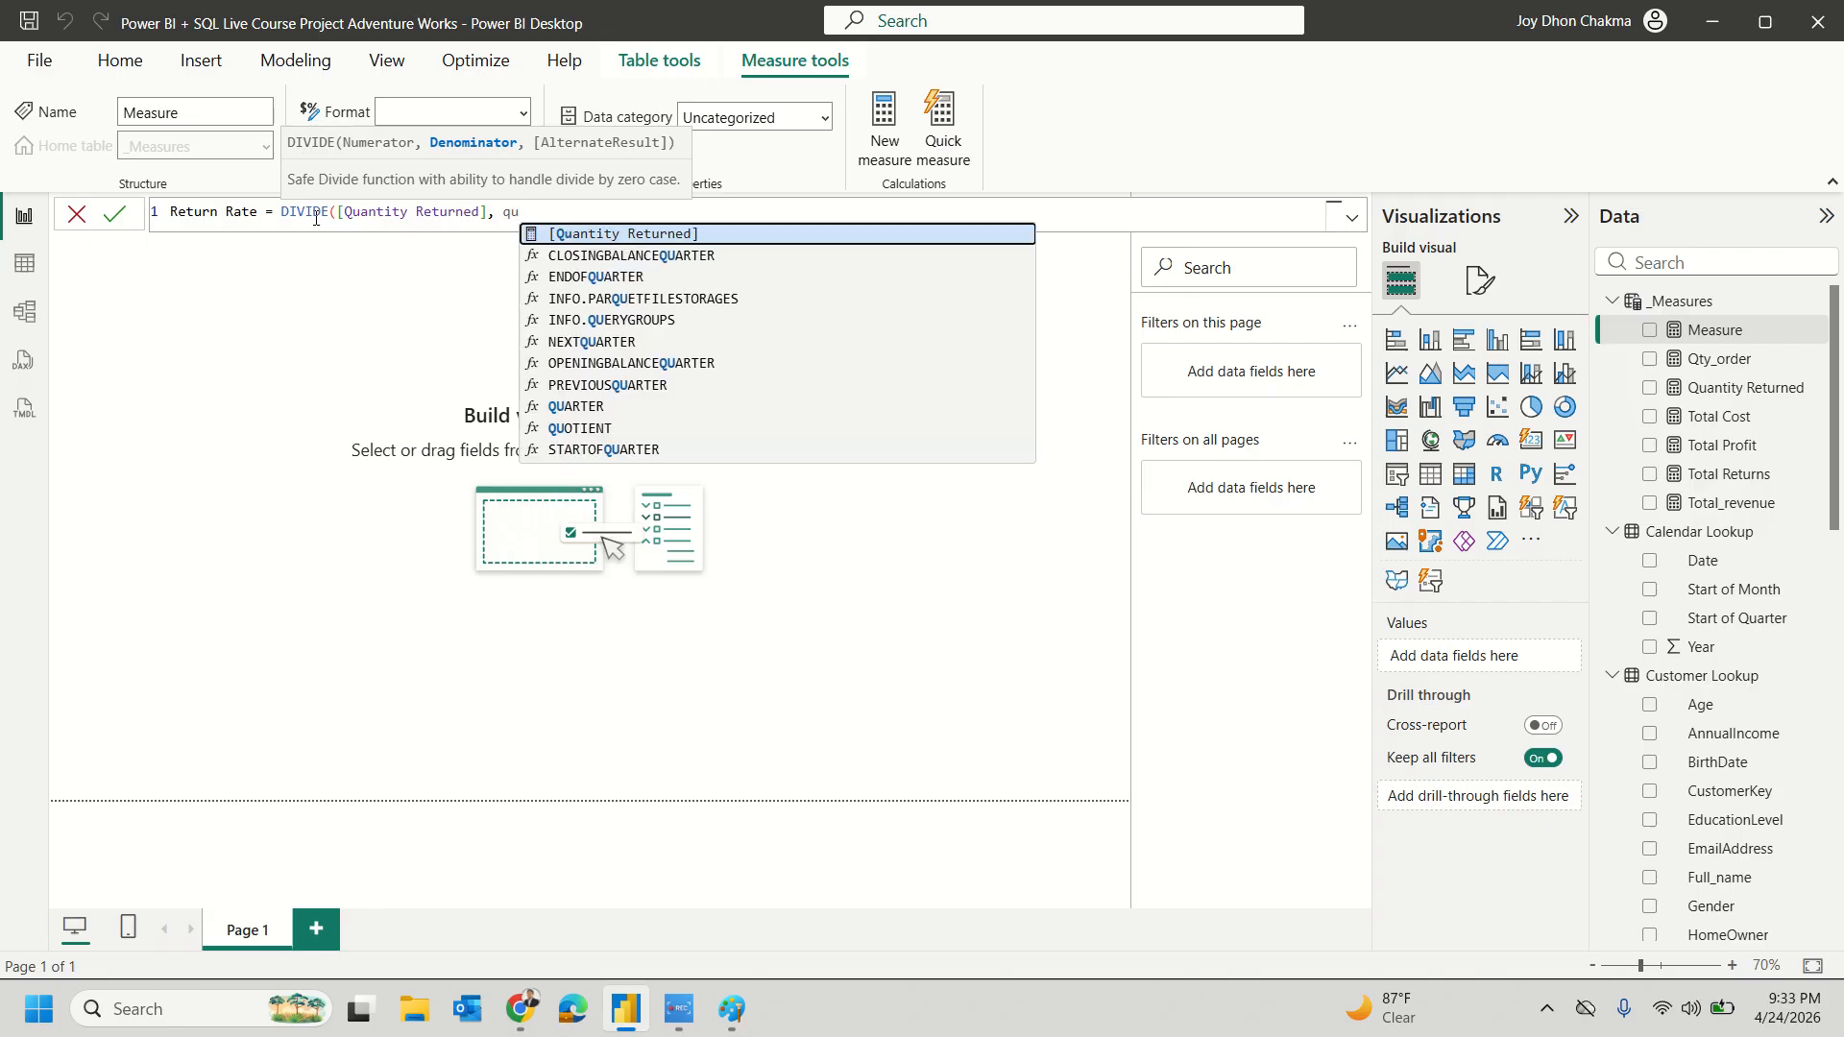
key(BackSpace)
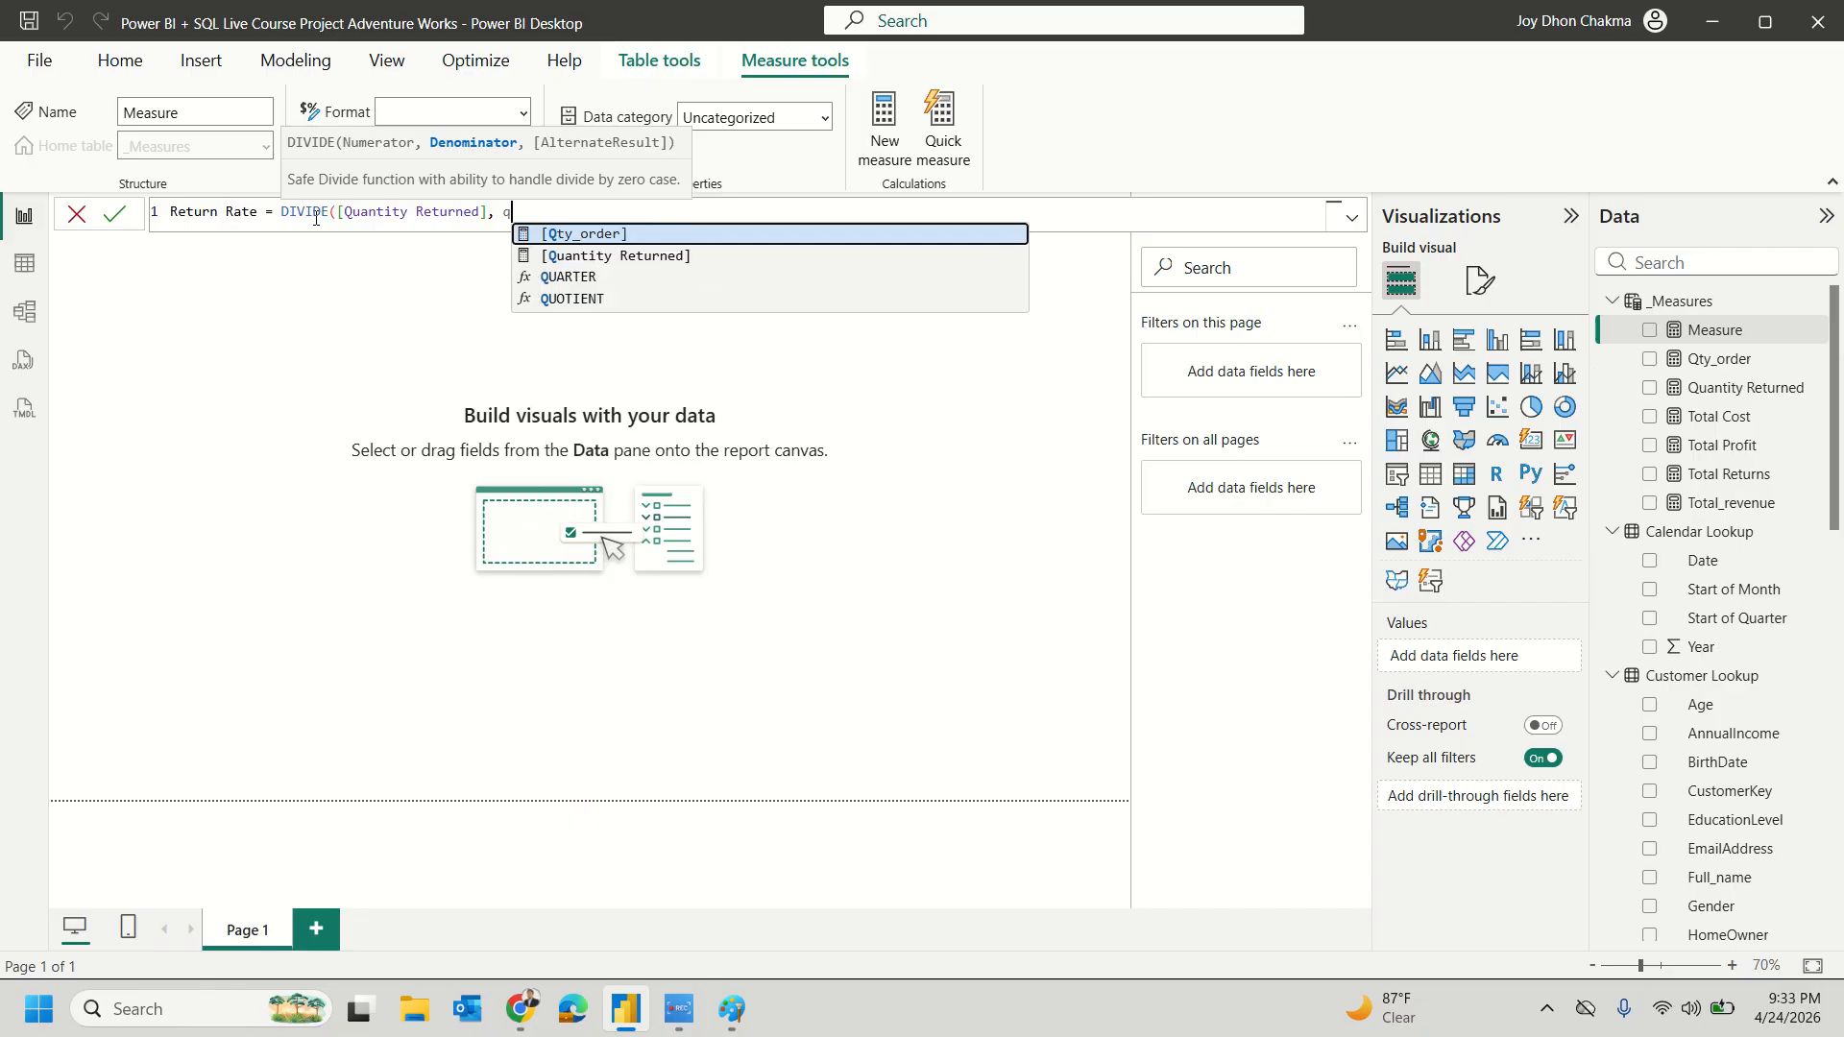
text(ty)
key(Tab)
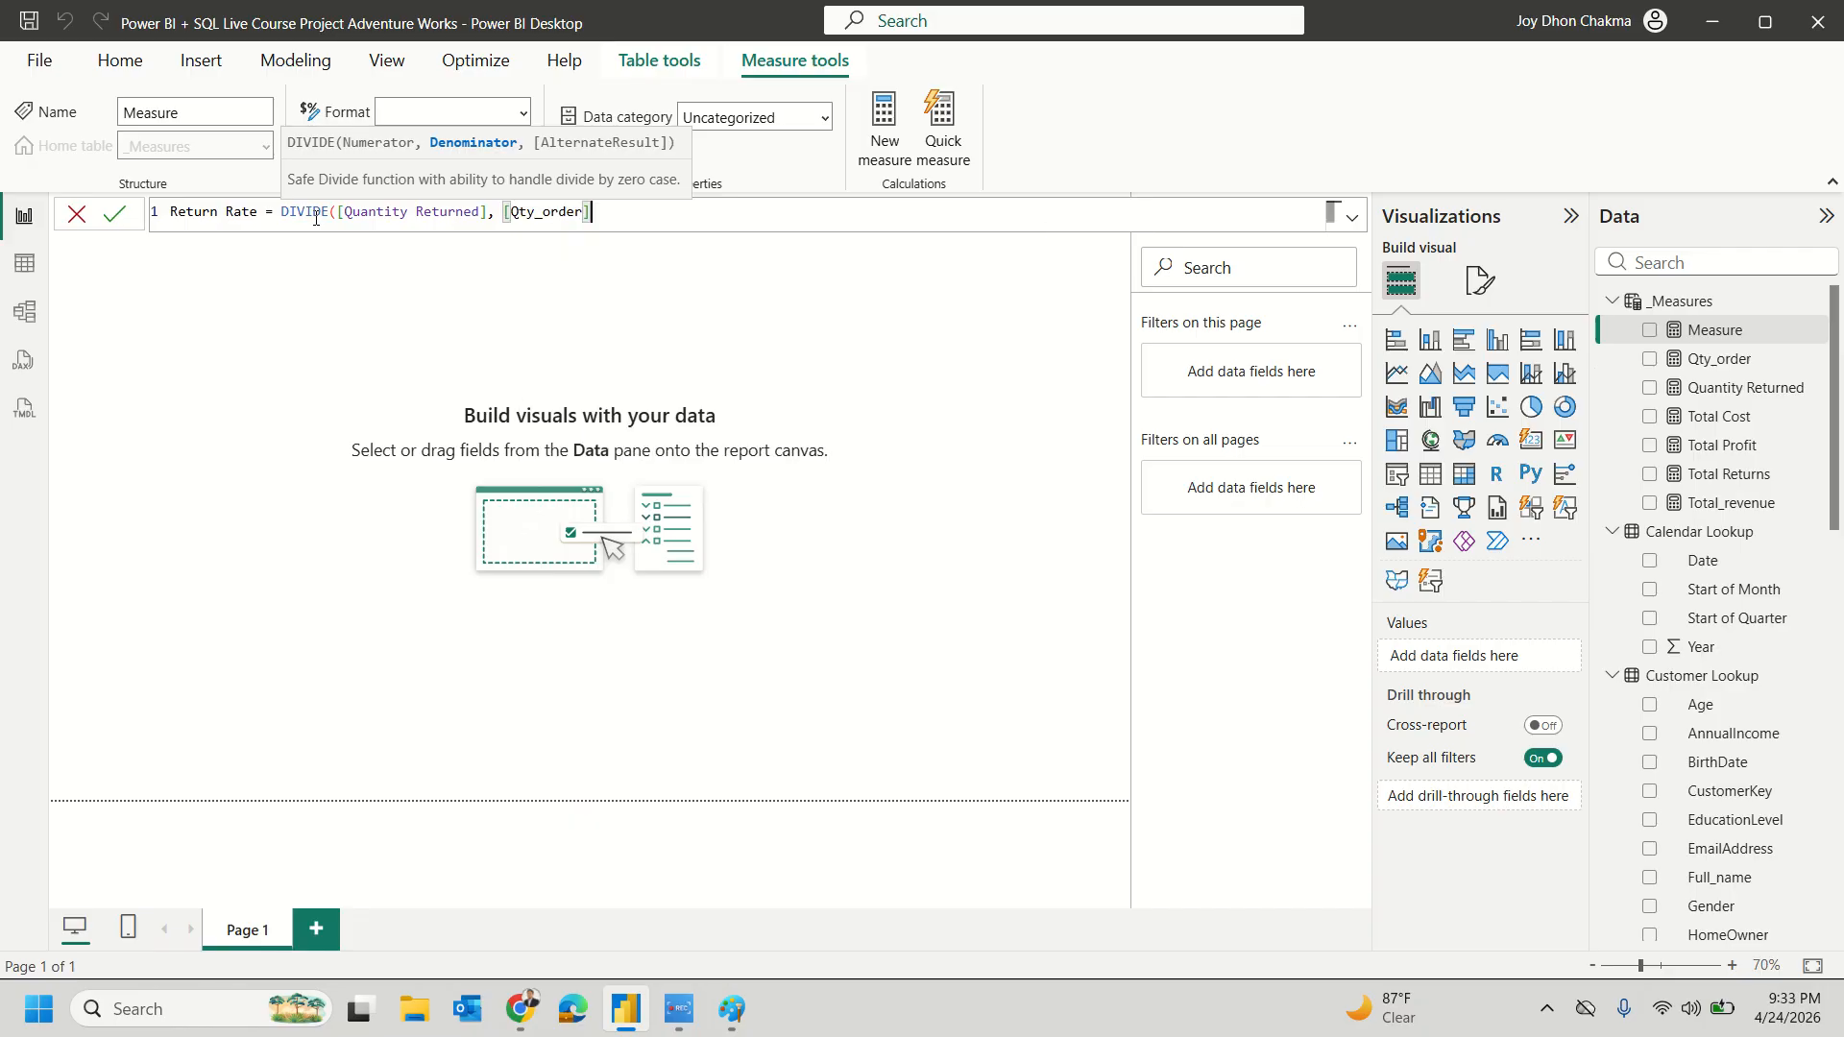
text())
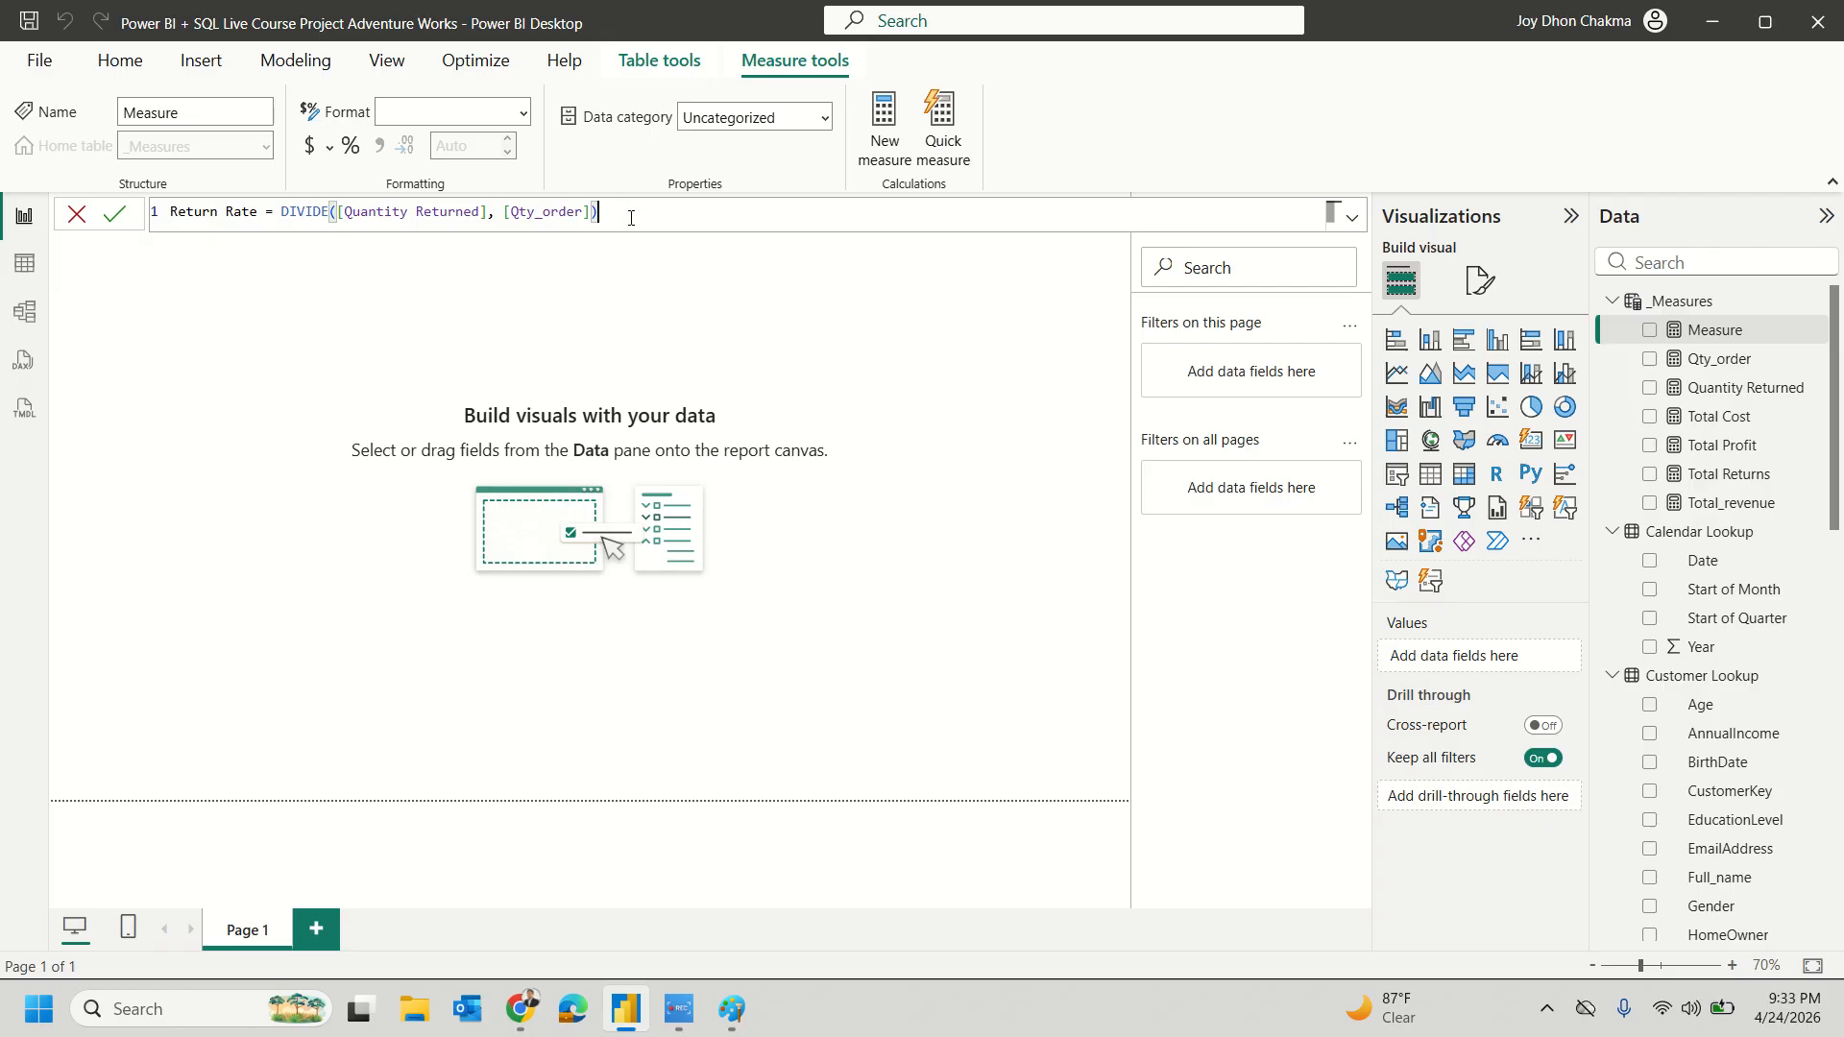
key(Return)
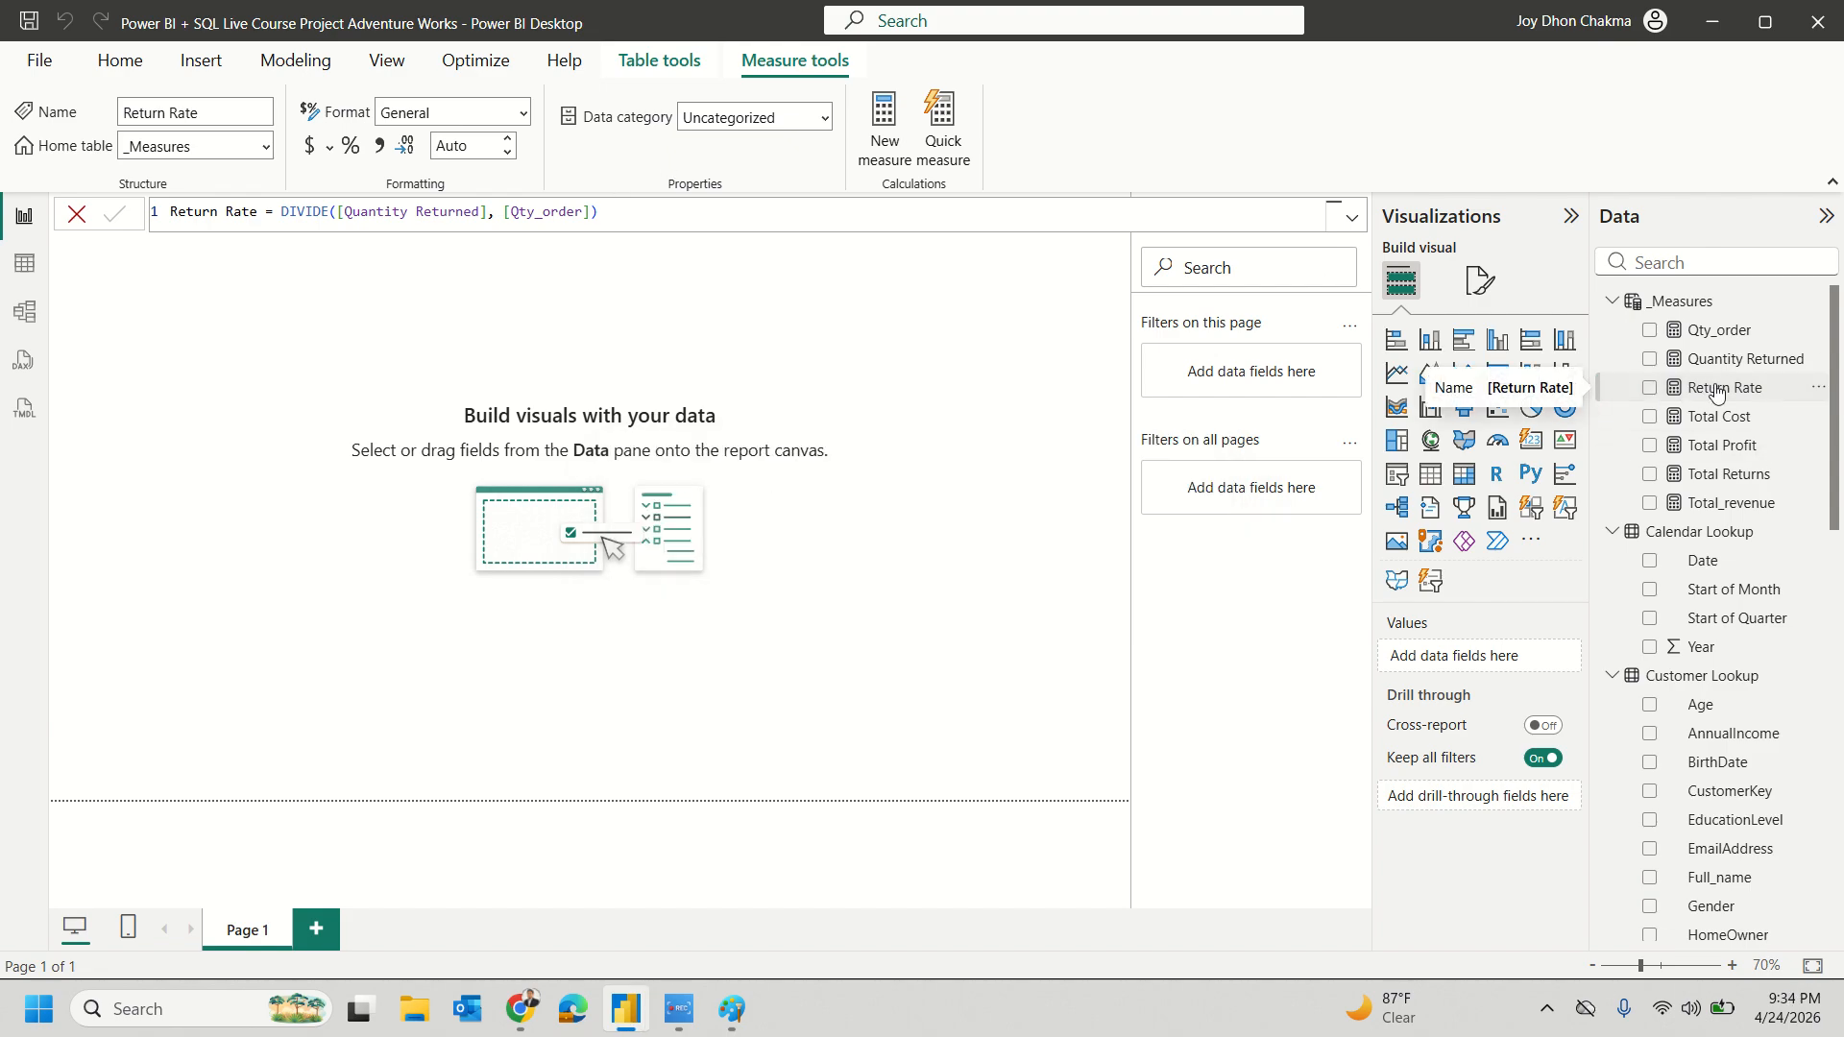
Step: Place a Return Rate card visual toward the left side of the report canvas, with the measure formatted as a percentage
drag(1716, 392, 573, 392)
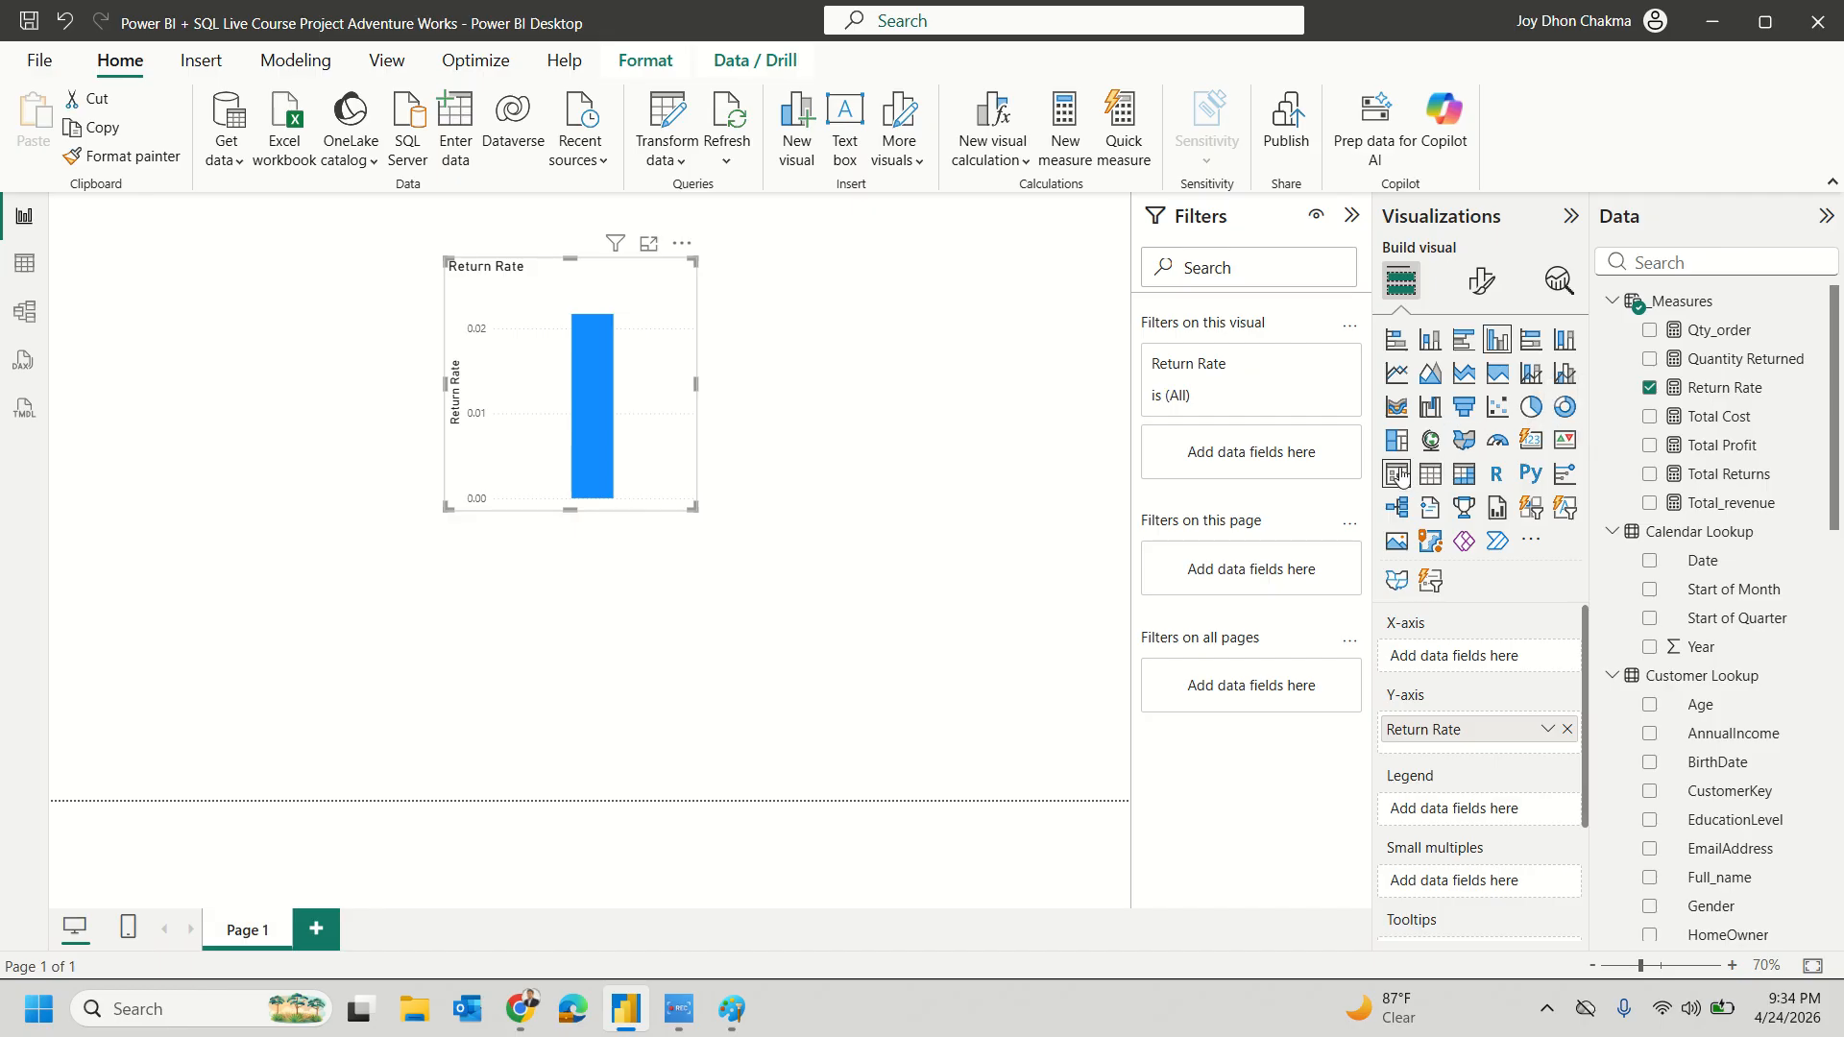
click(1529, 444)
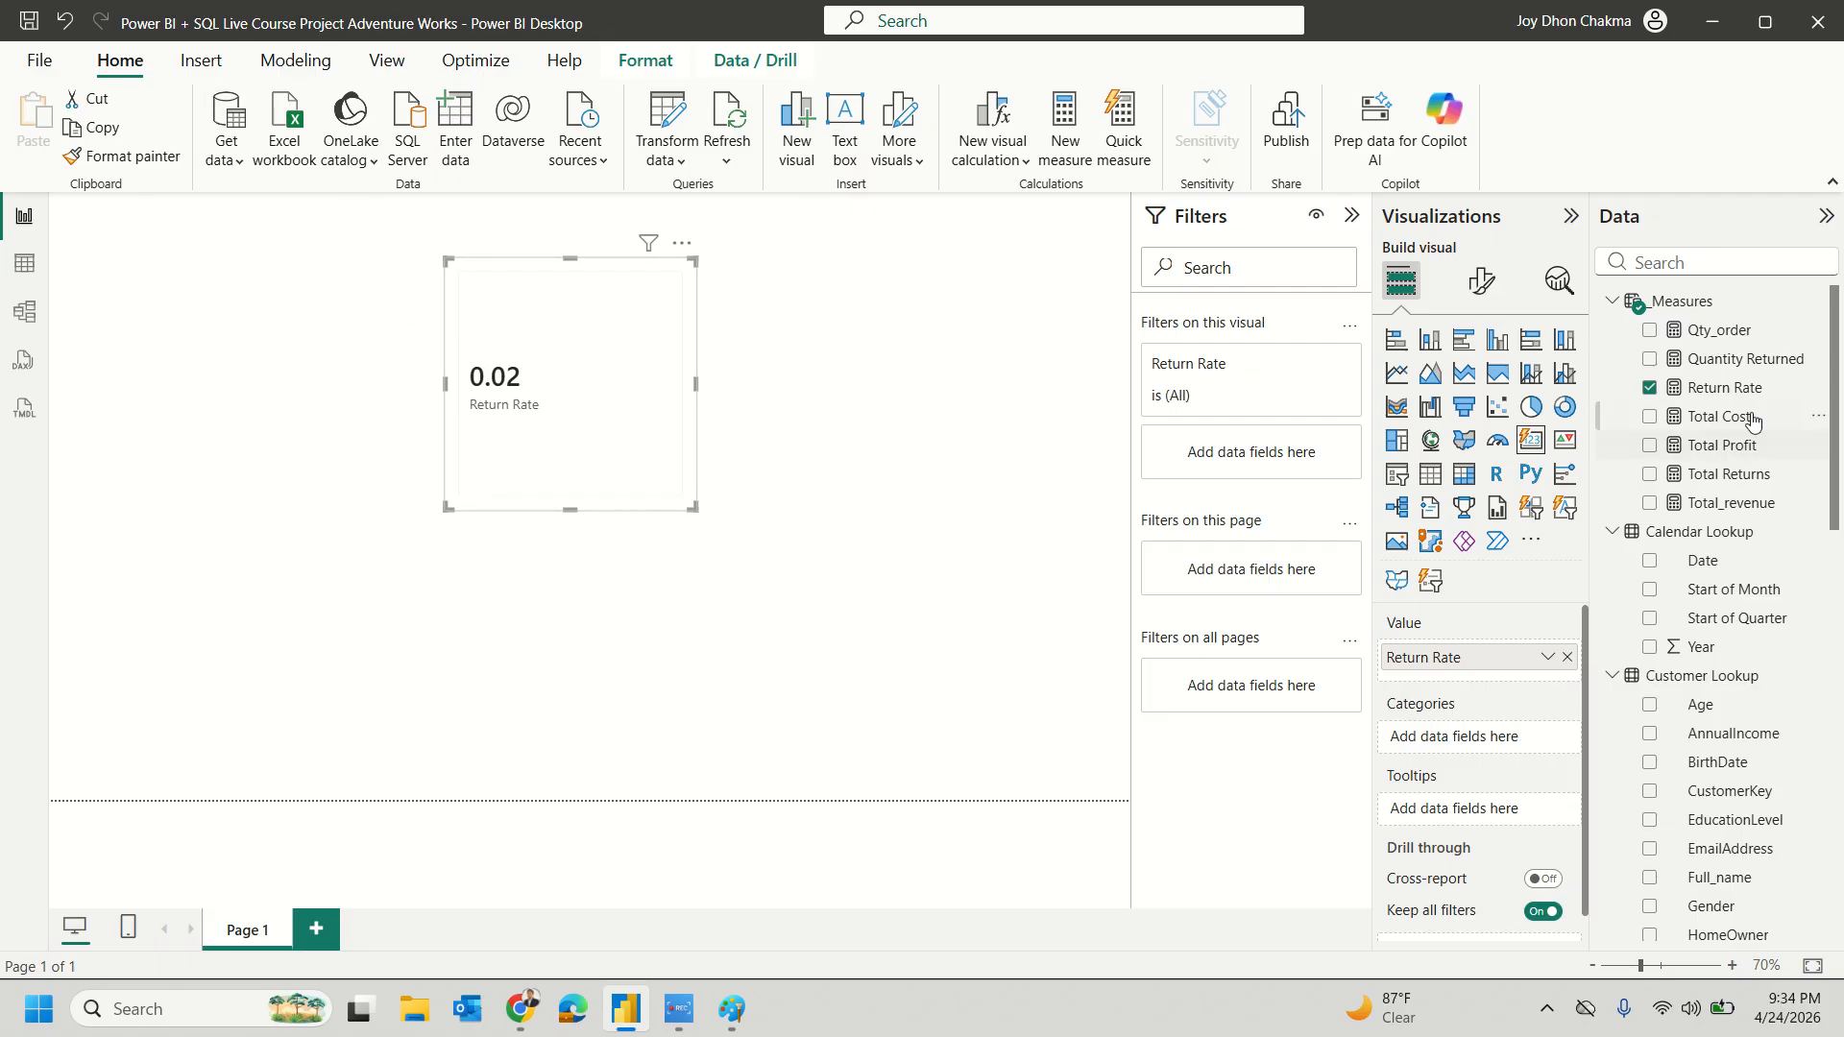
click(1728, 388)
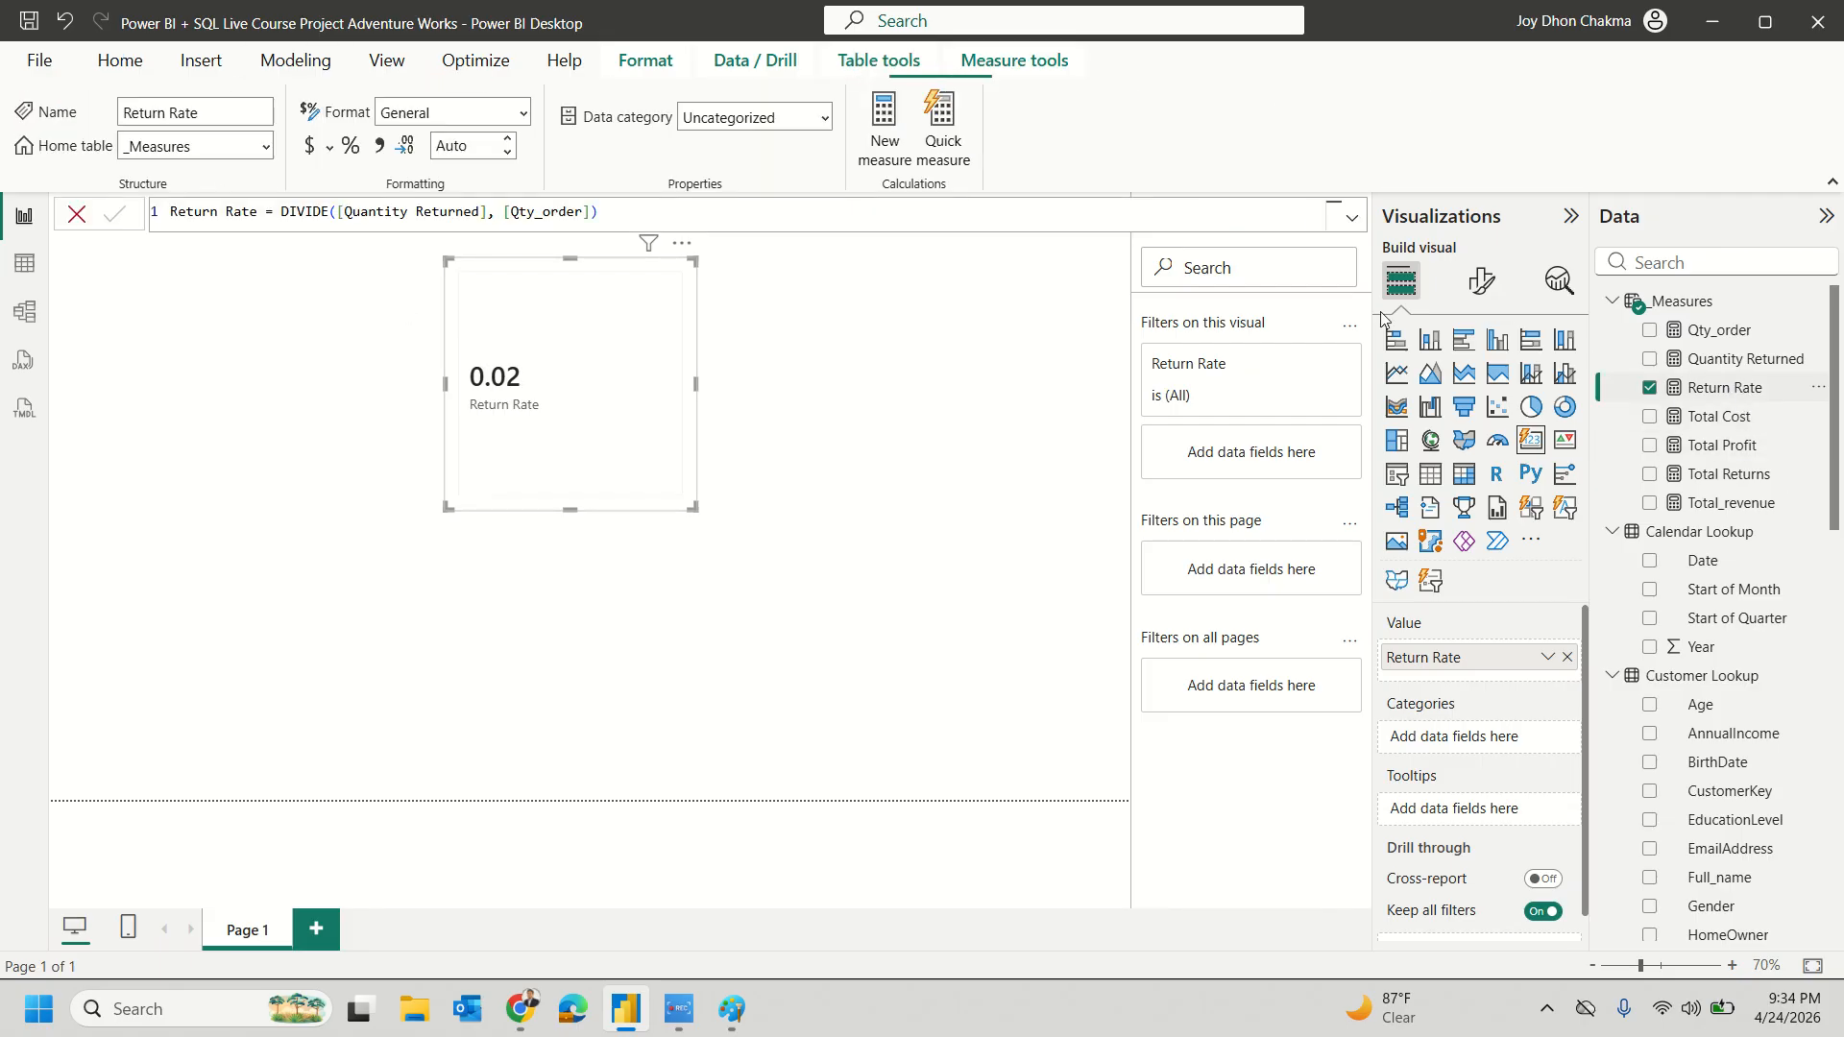
click(351, 149)
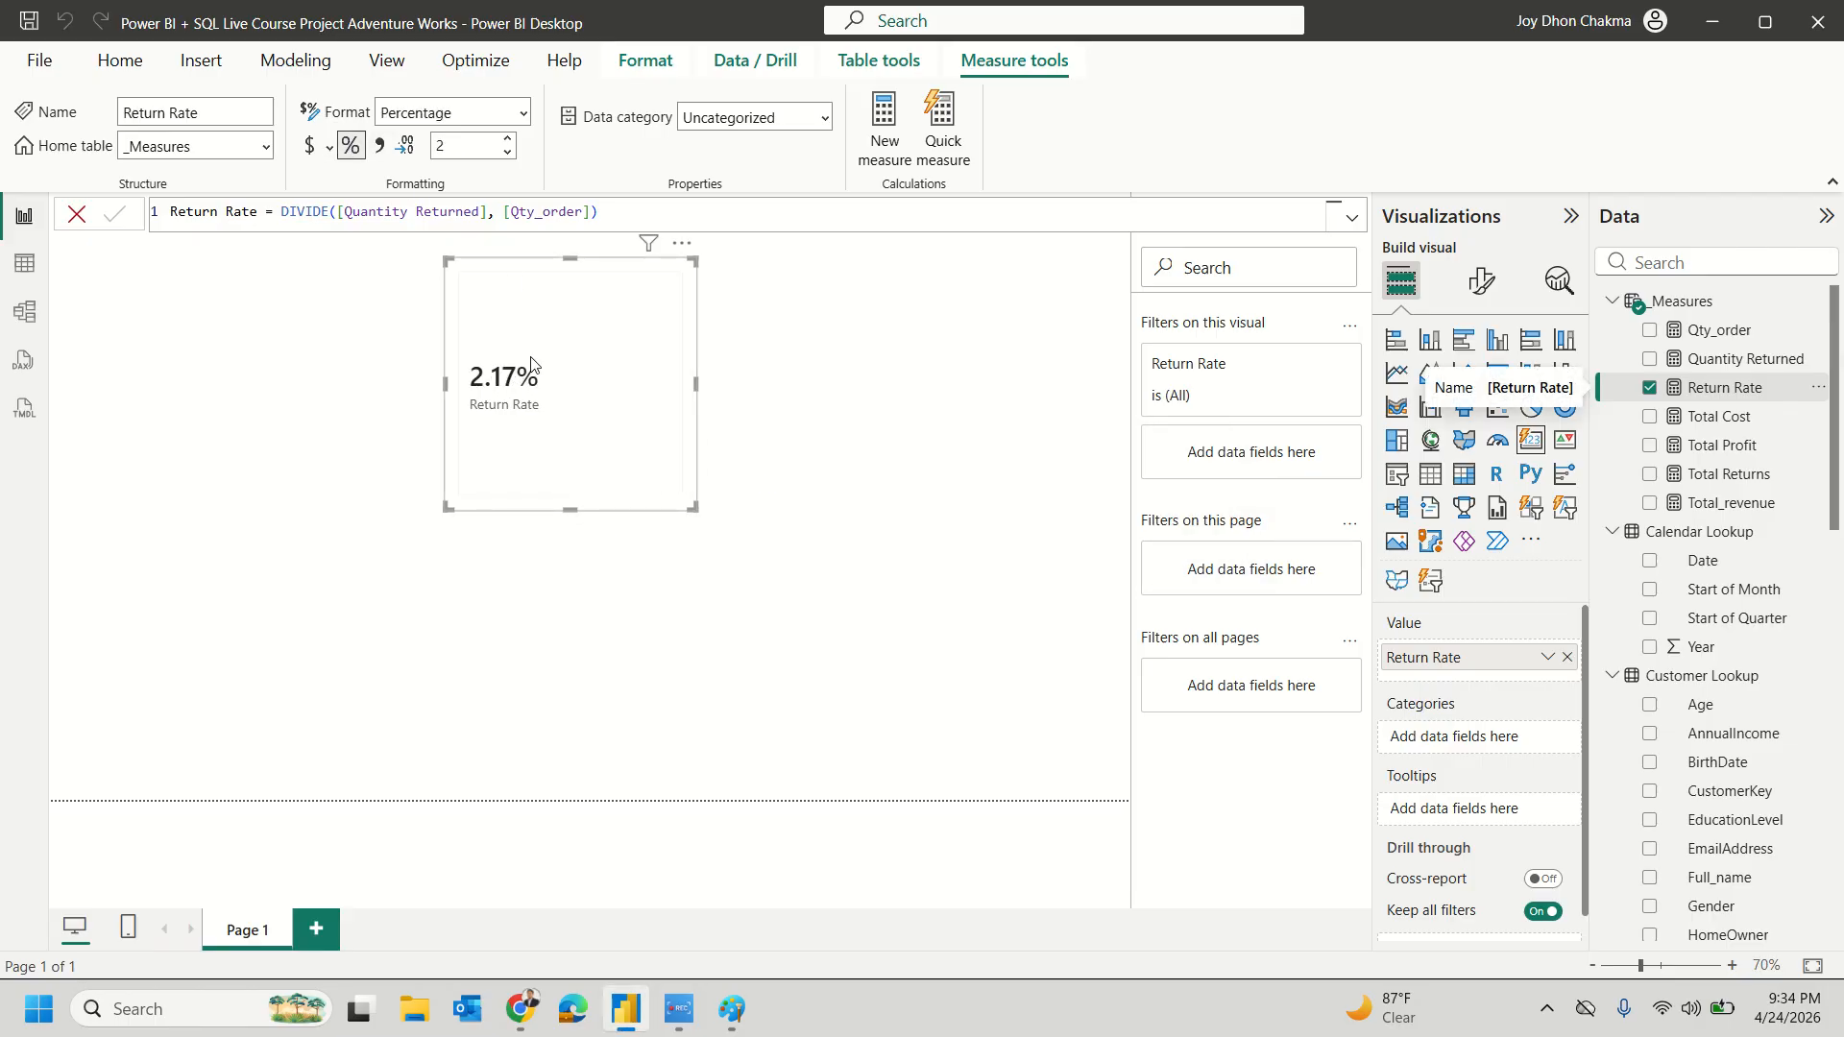
drag(536, 281, 341, 374)
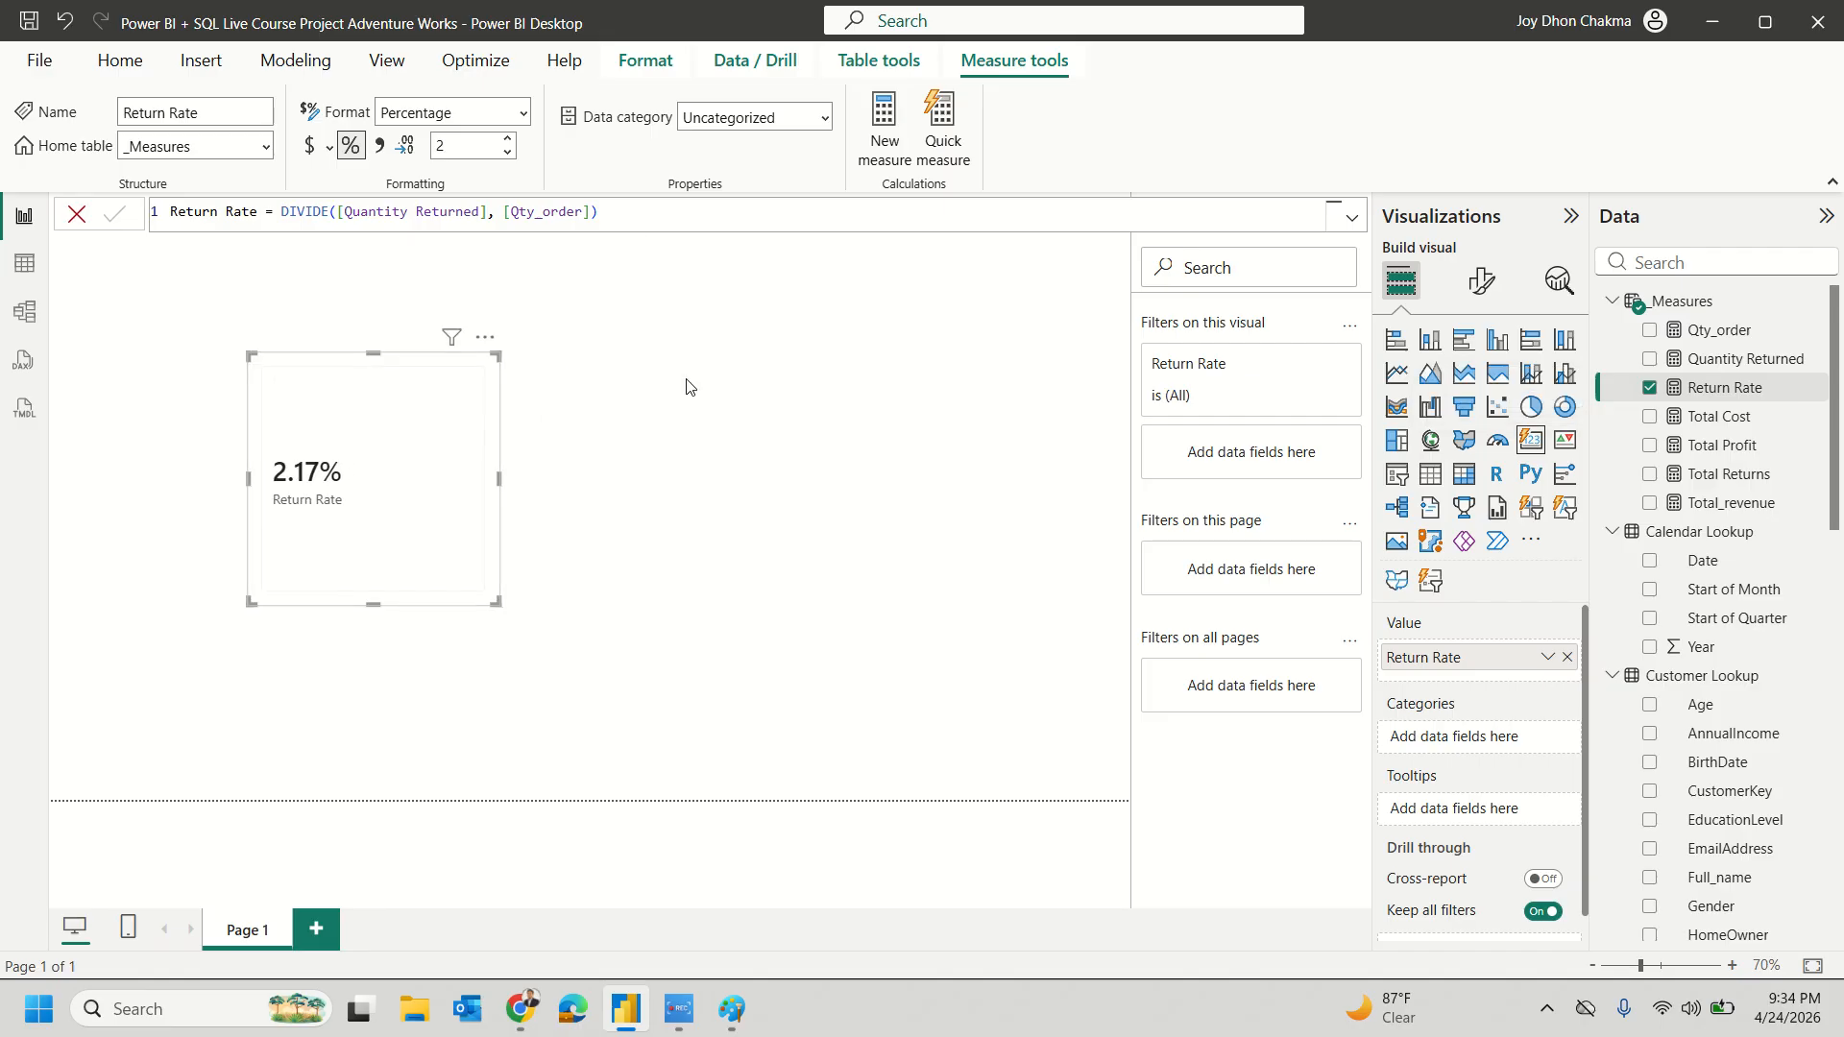
Step: Review the number format of the Return Rate measure and its card on the canvas
click(1734, 389)
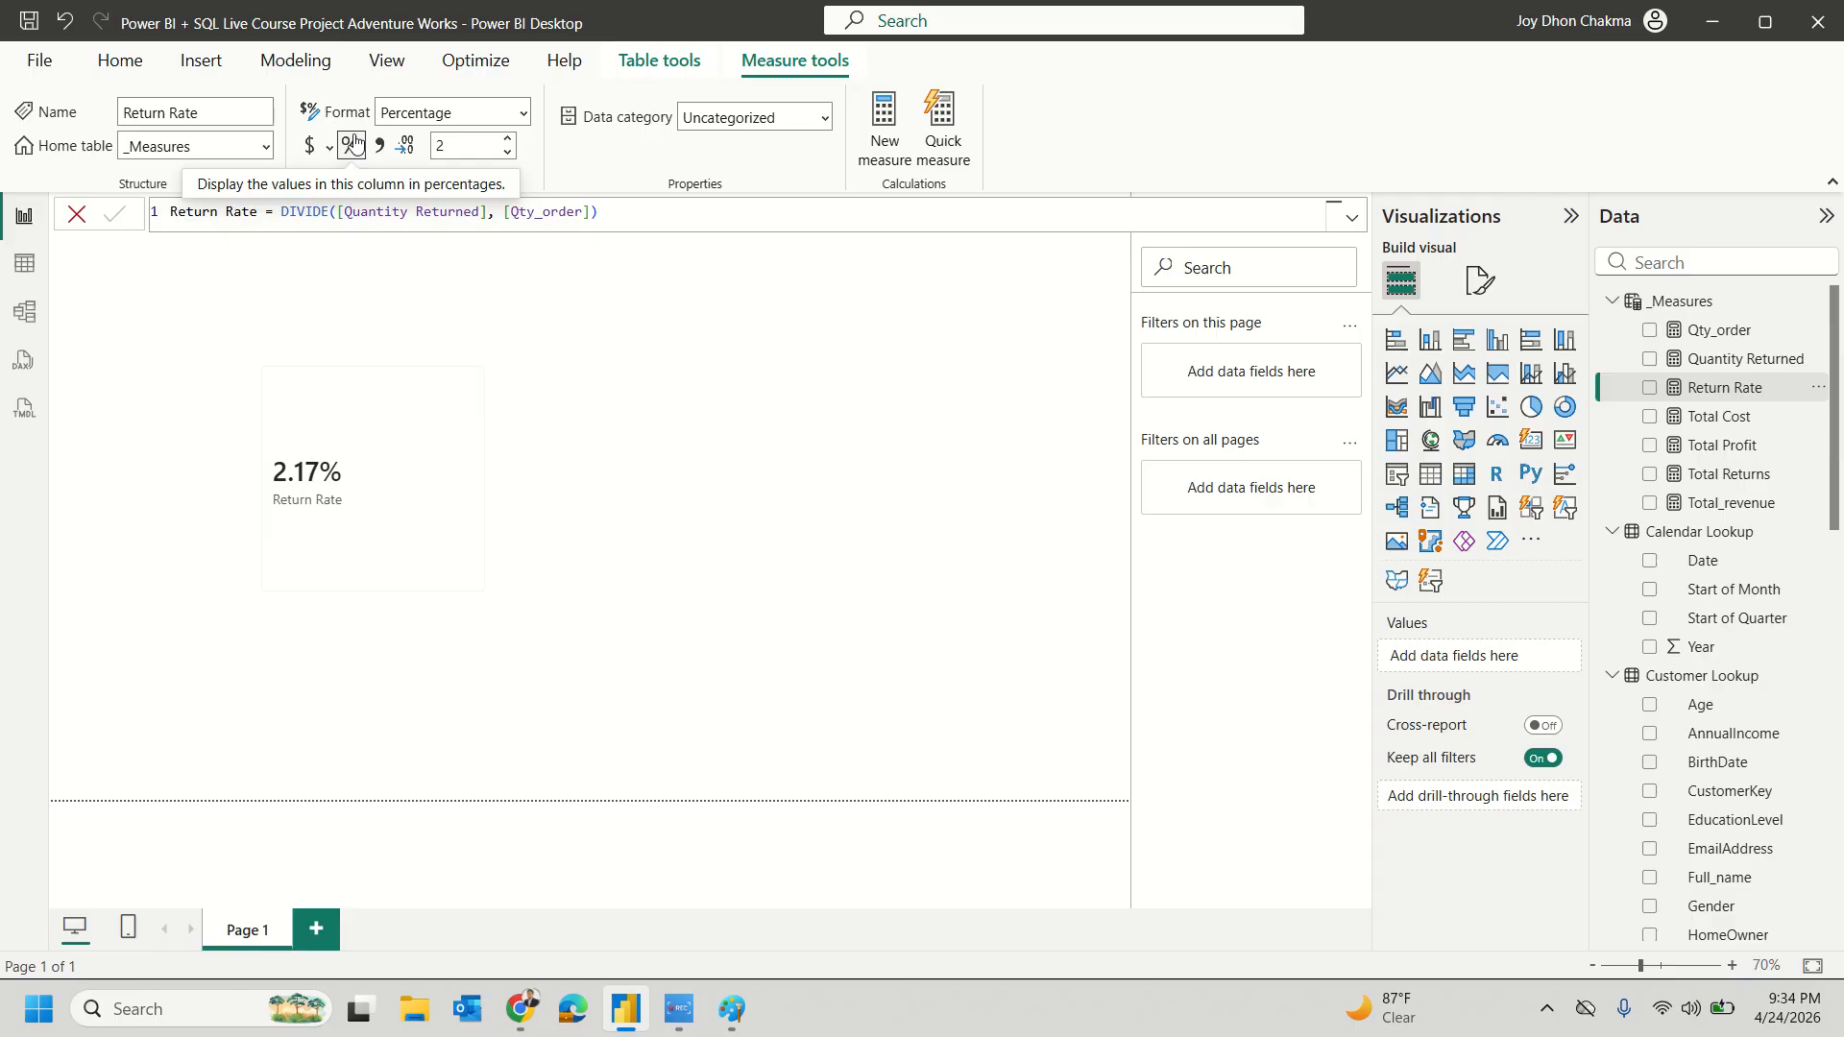
click(340, 366)
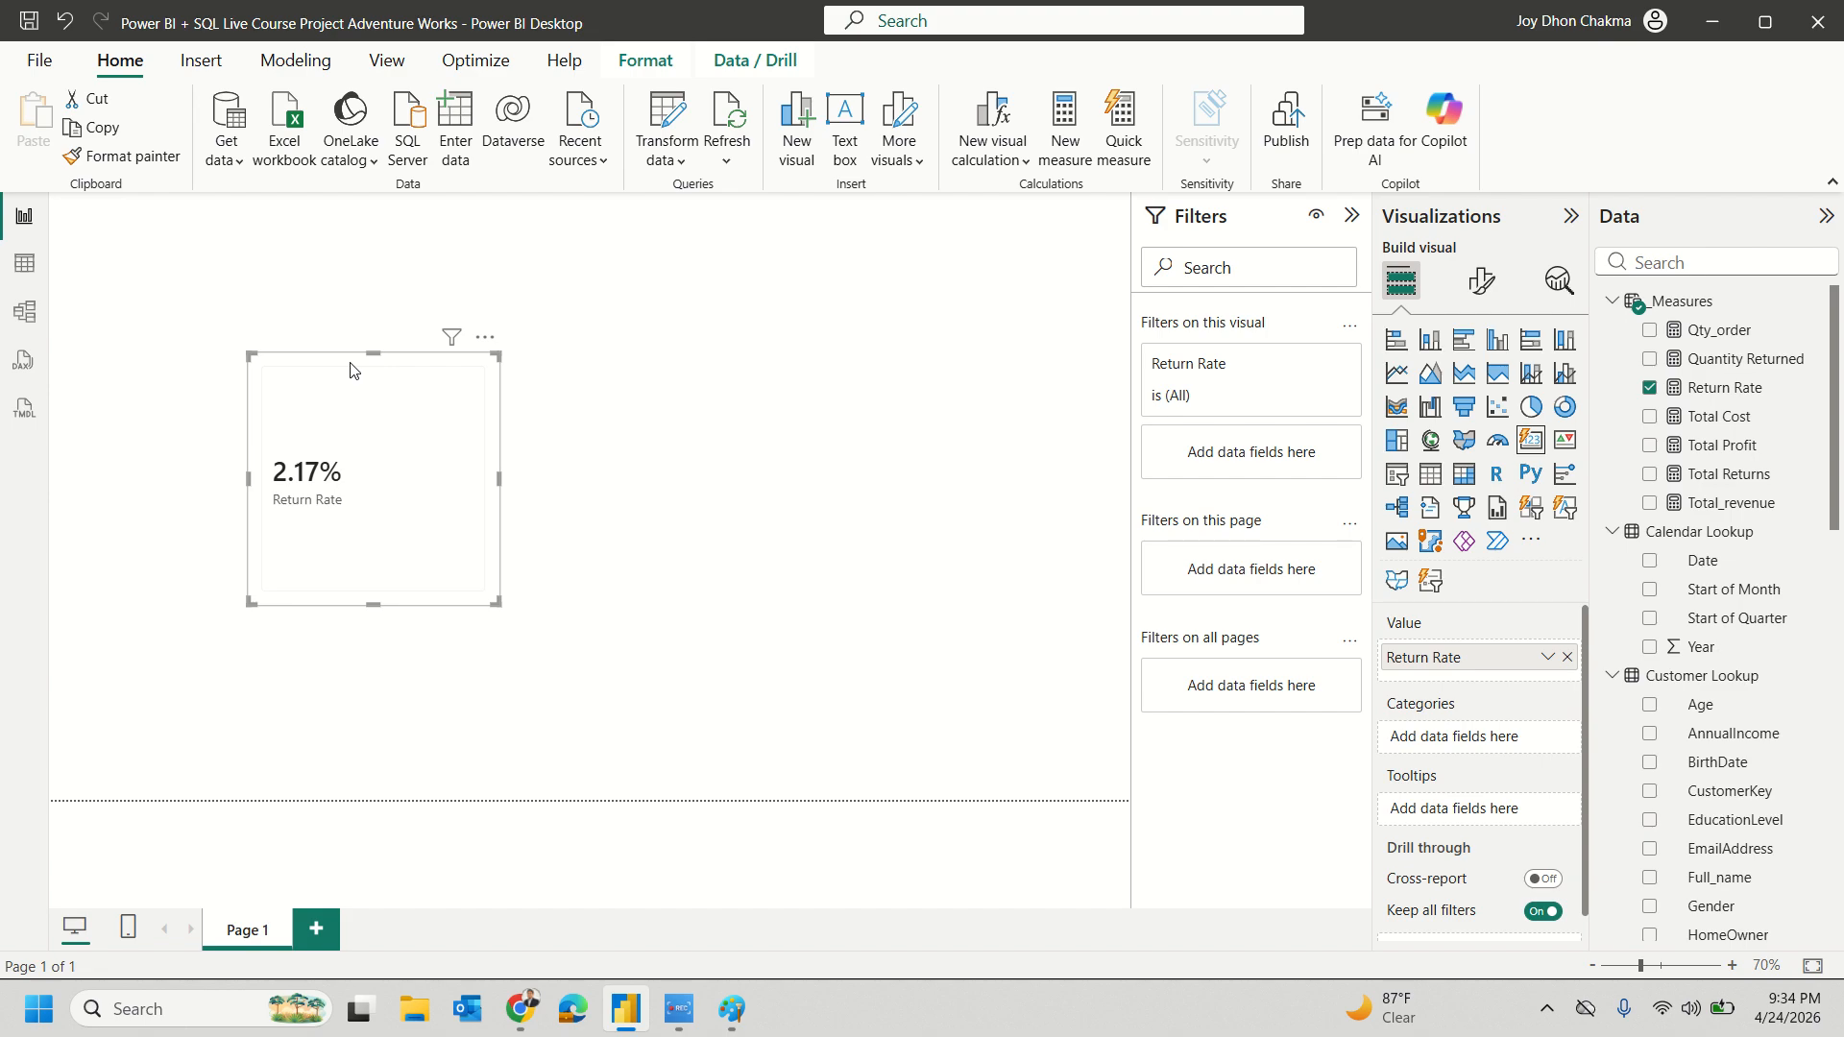
click(667, 389)
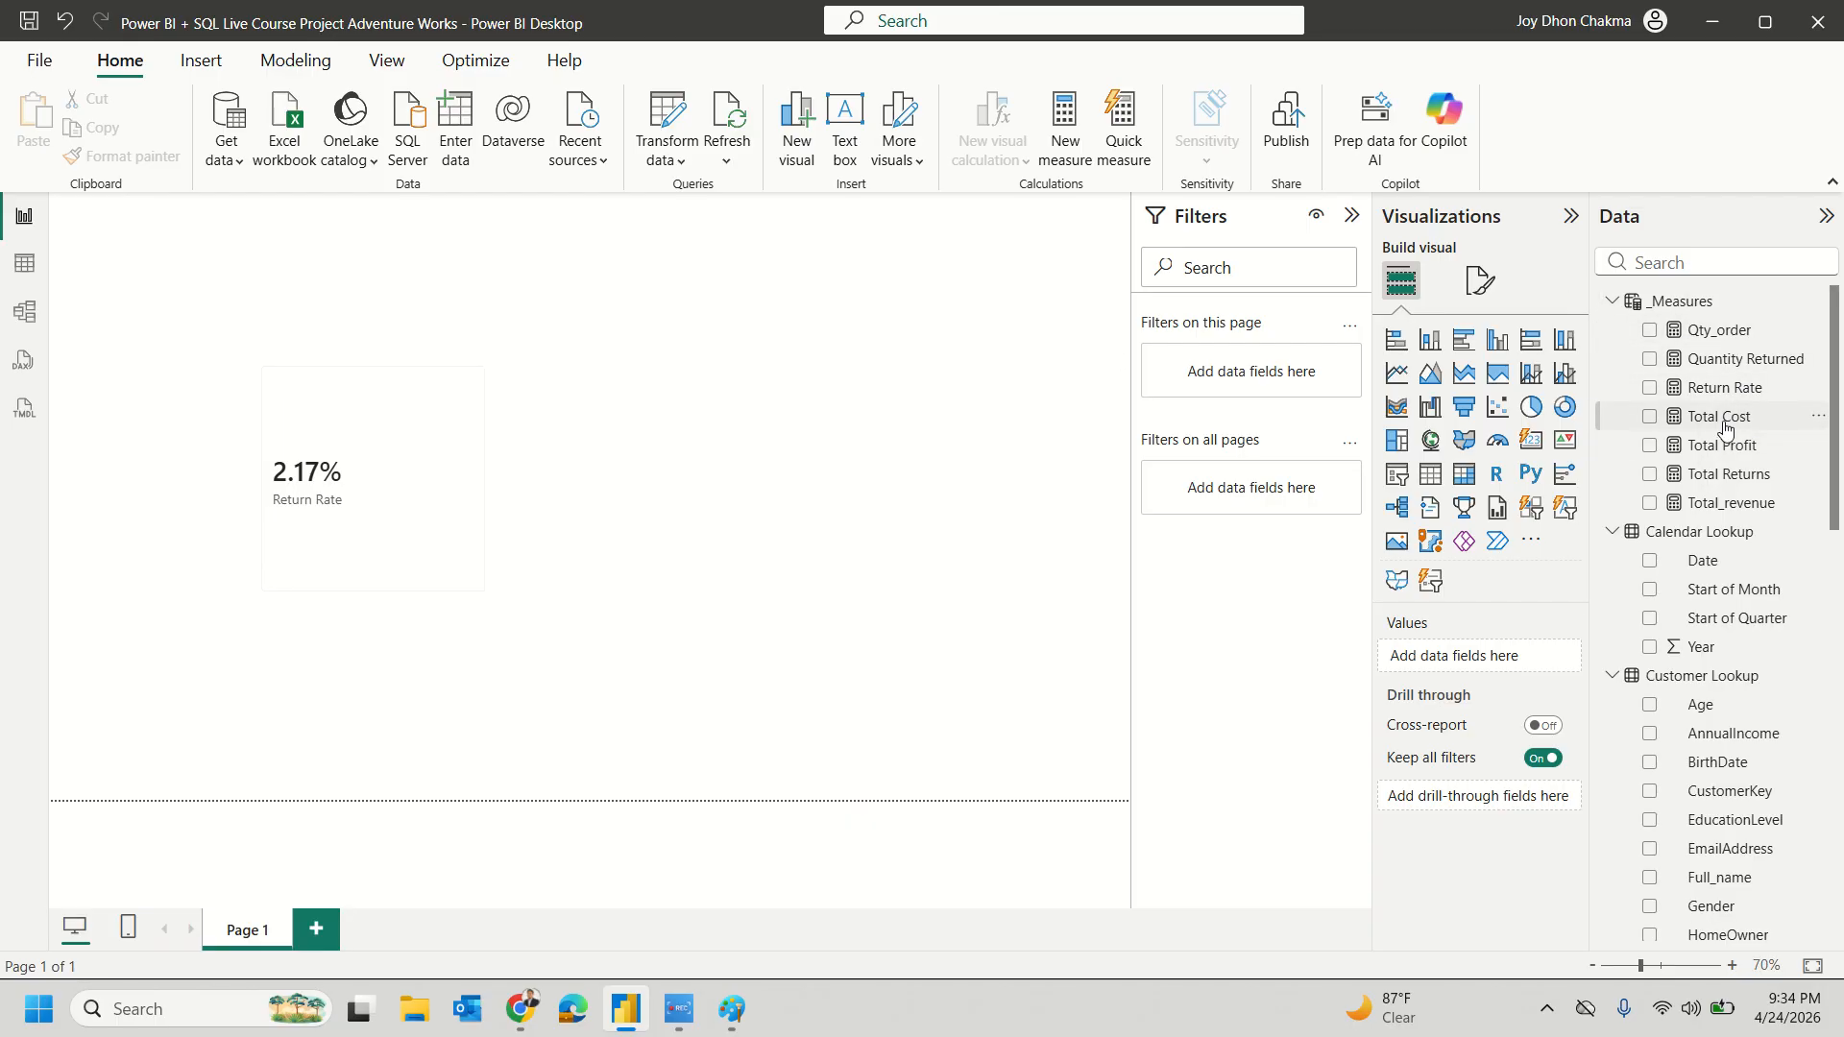
drag(1736, 448, 774, 371)
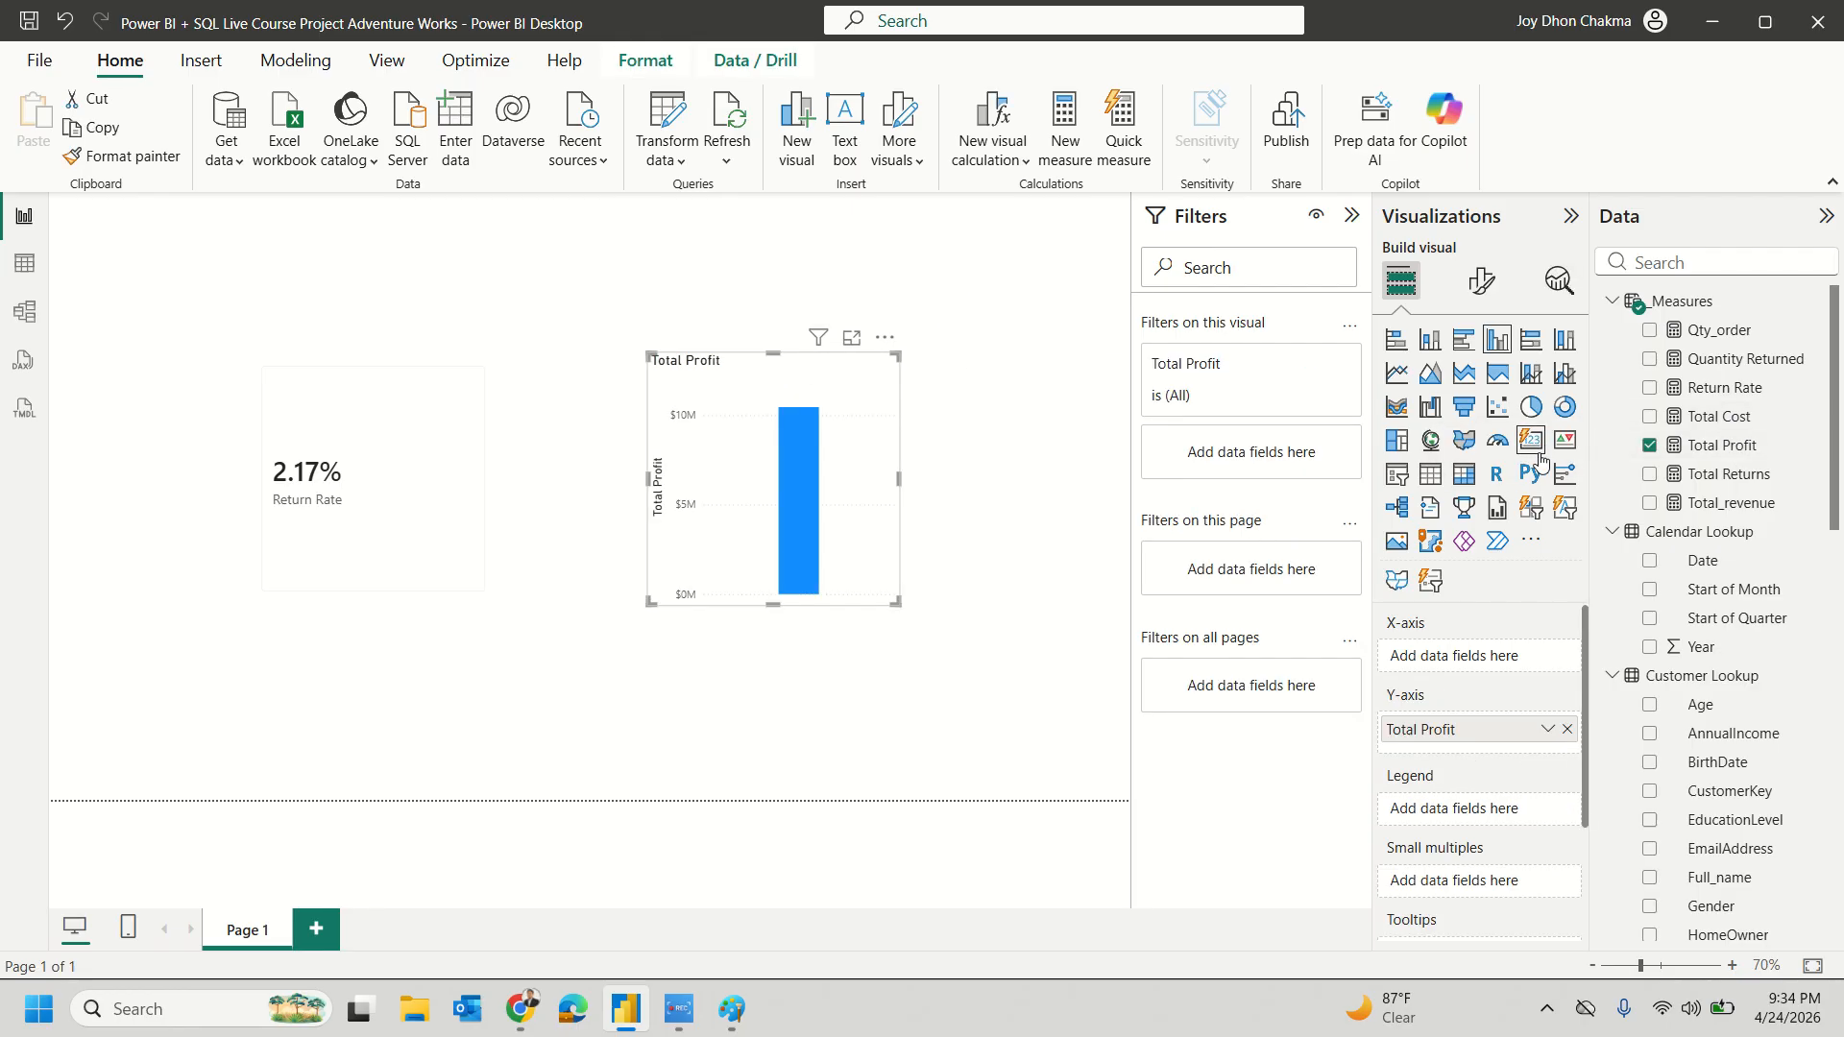
click(1711, 441)
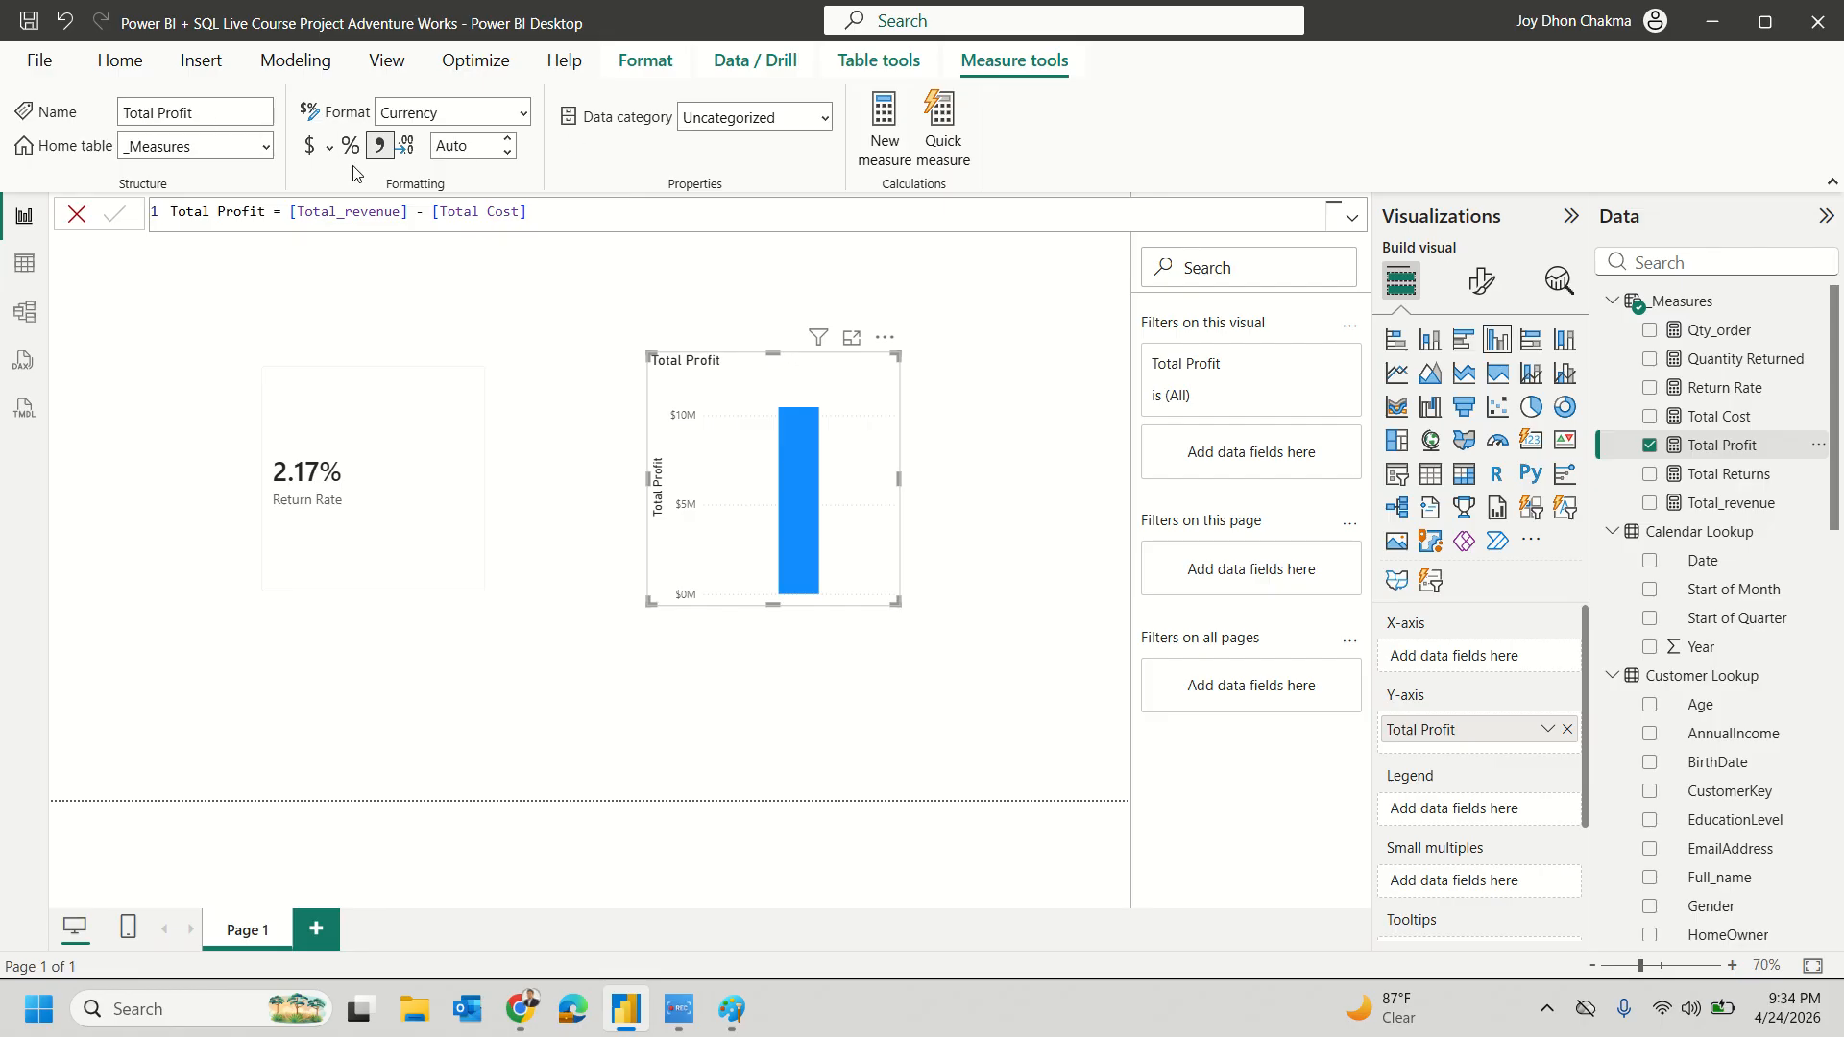
click(1731, 504)
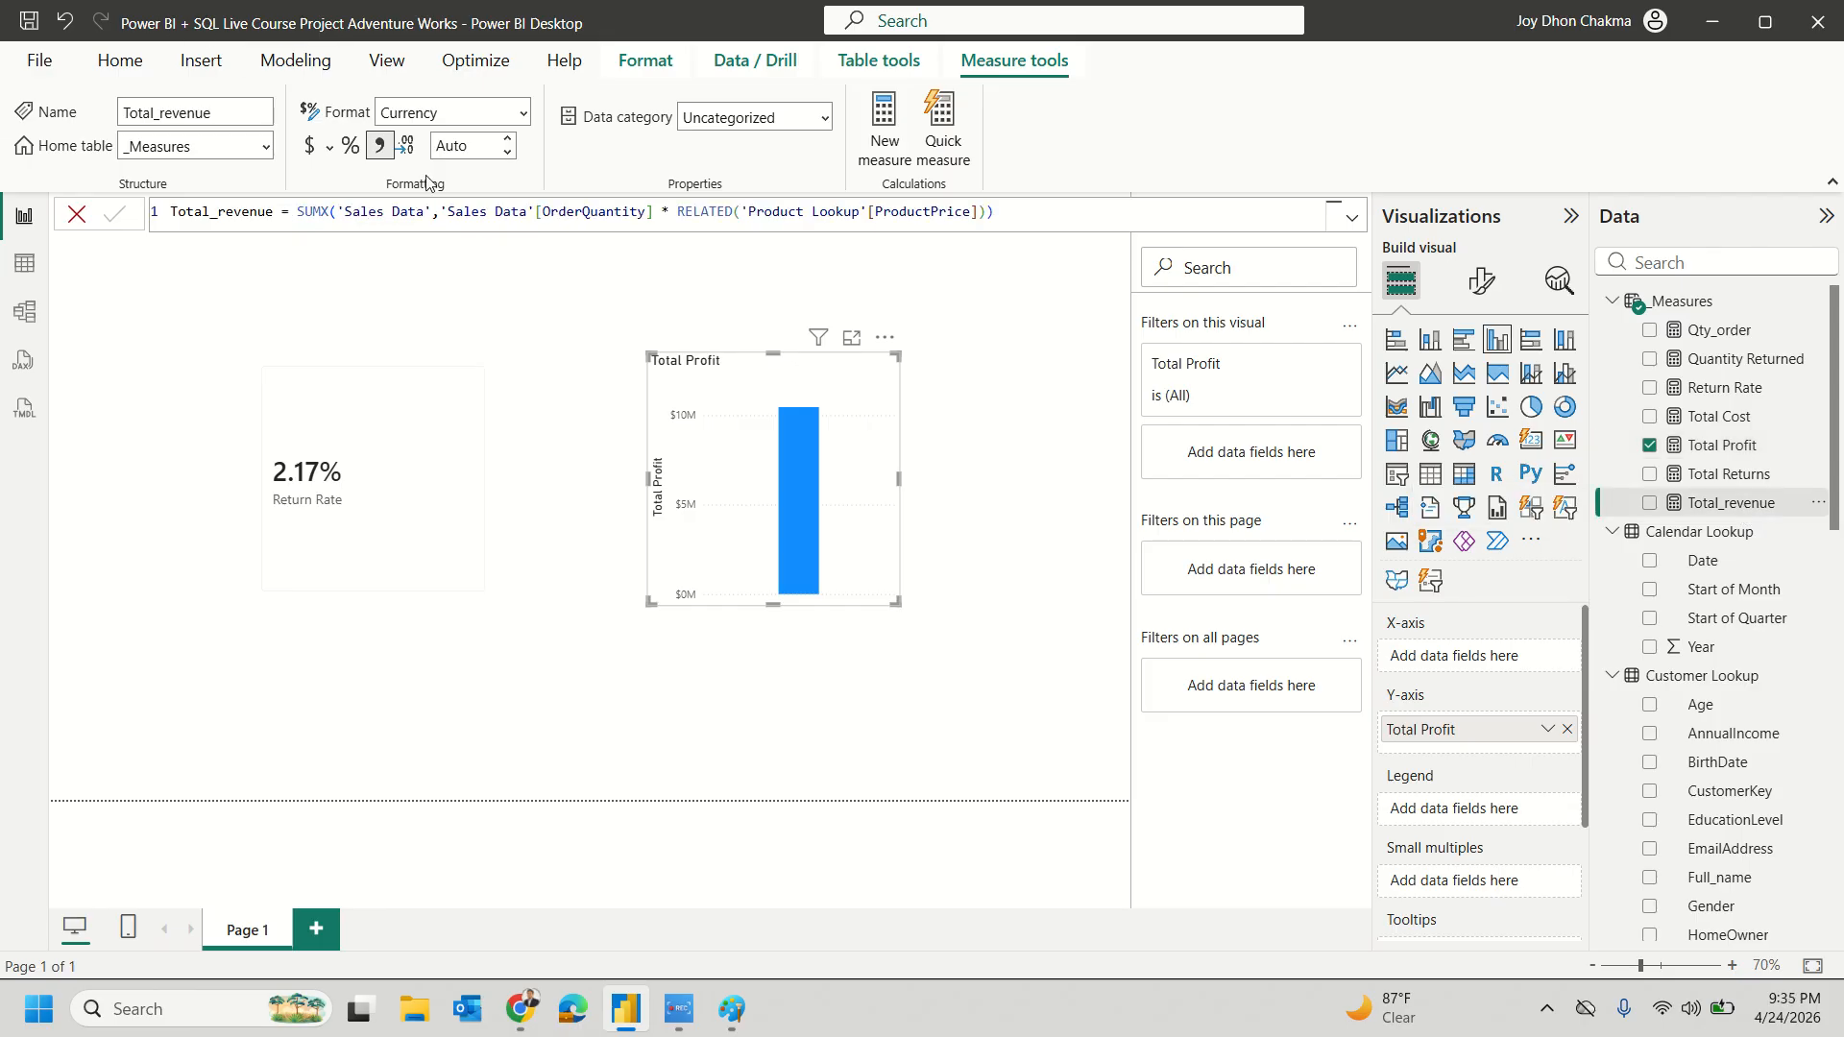
click(1712, 389)
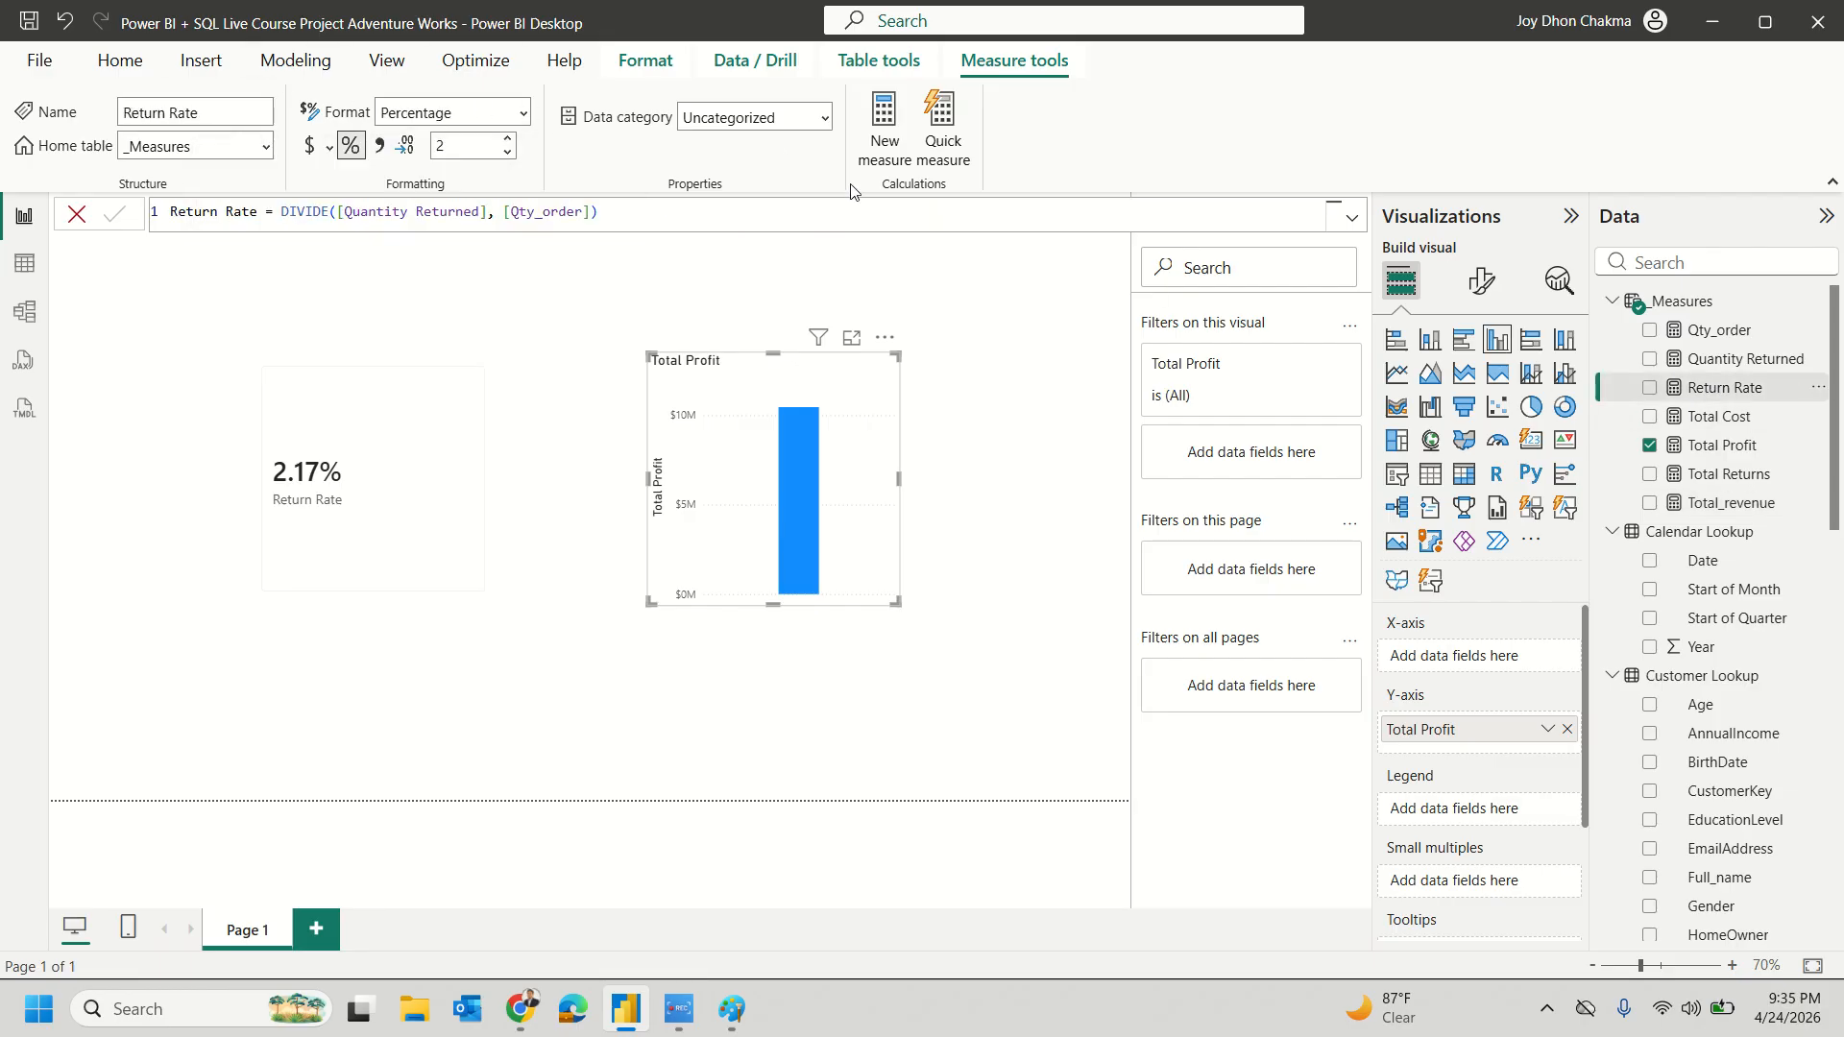
click(444, 320)
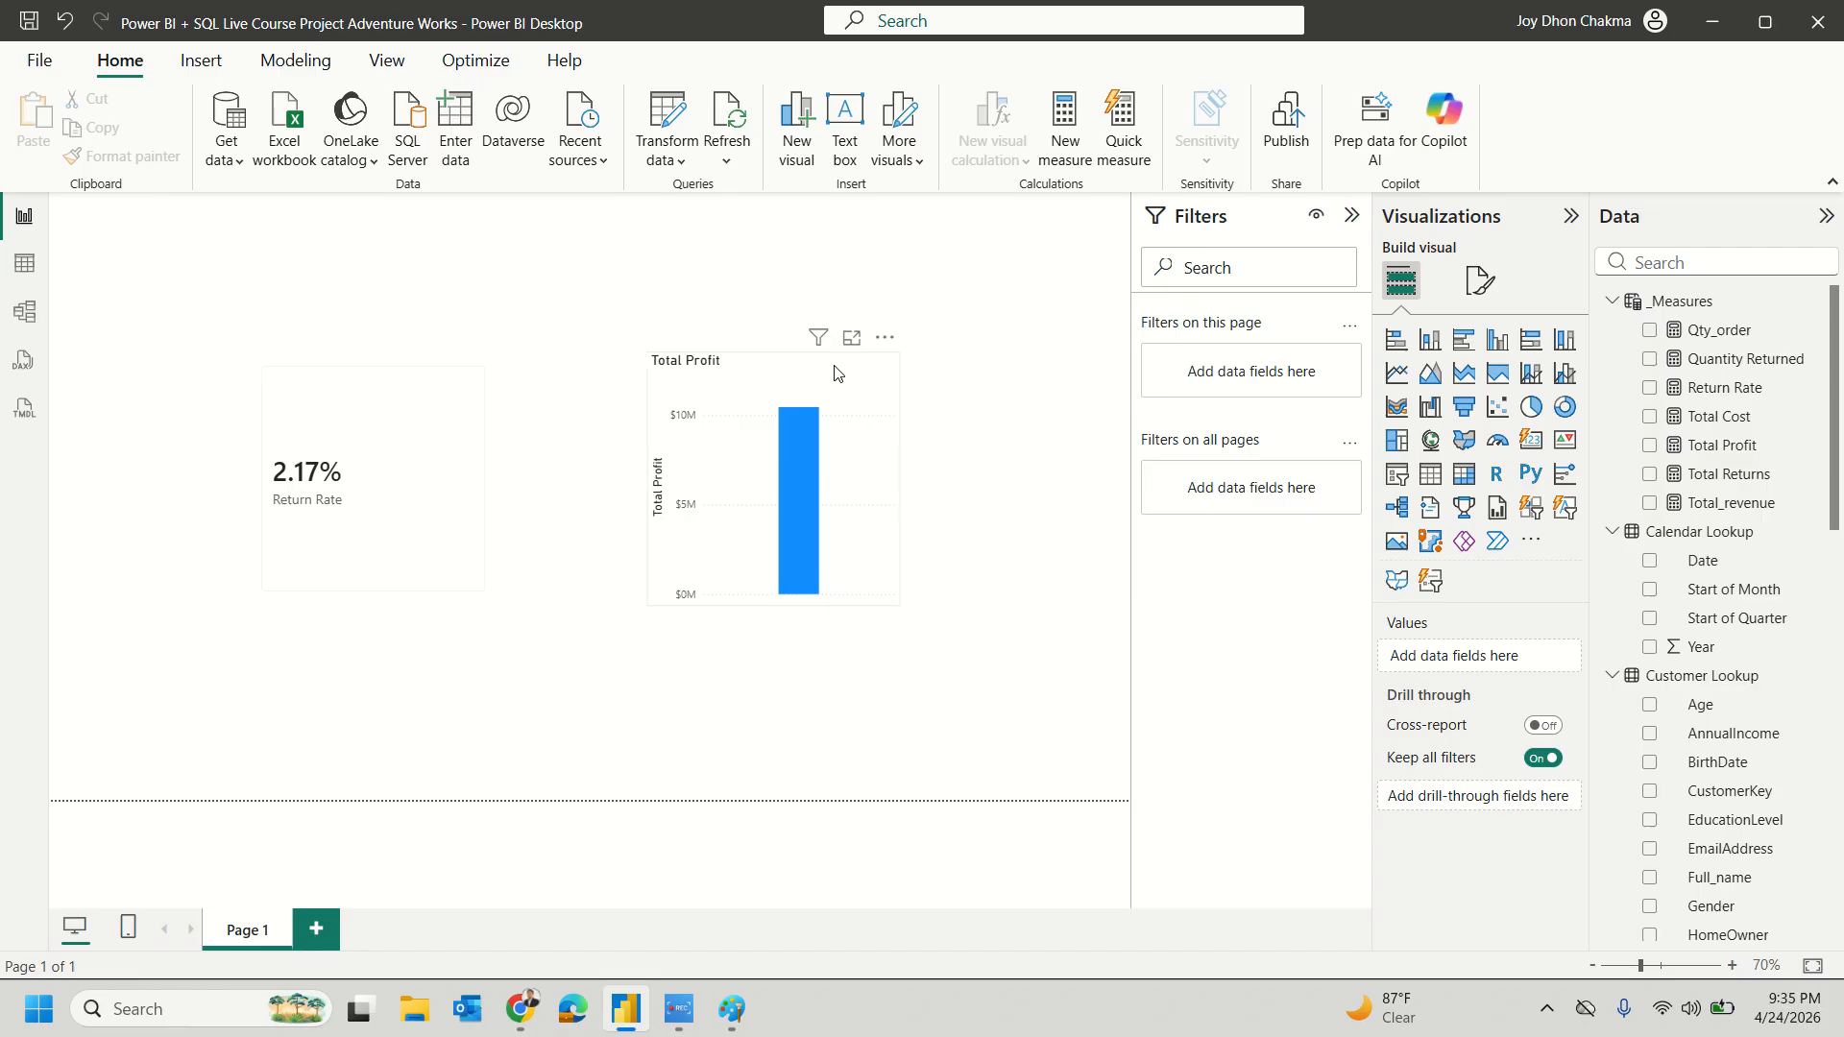
click(808, 360)
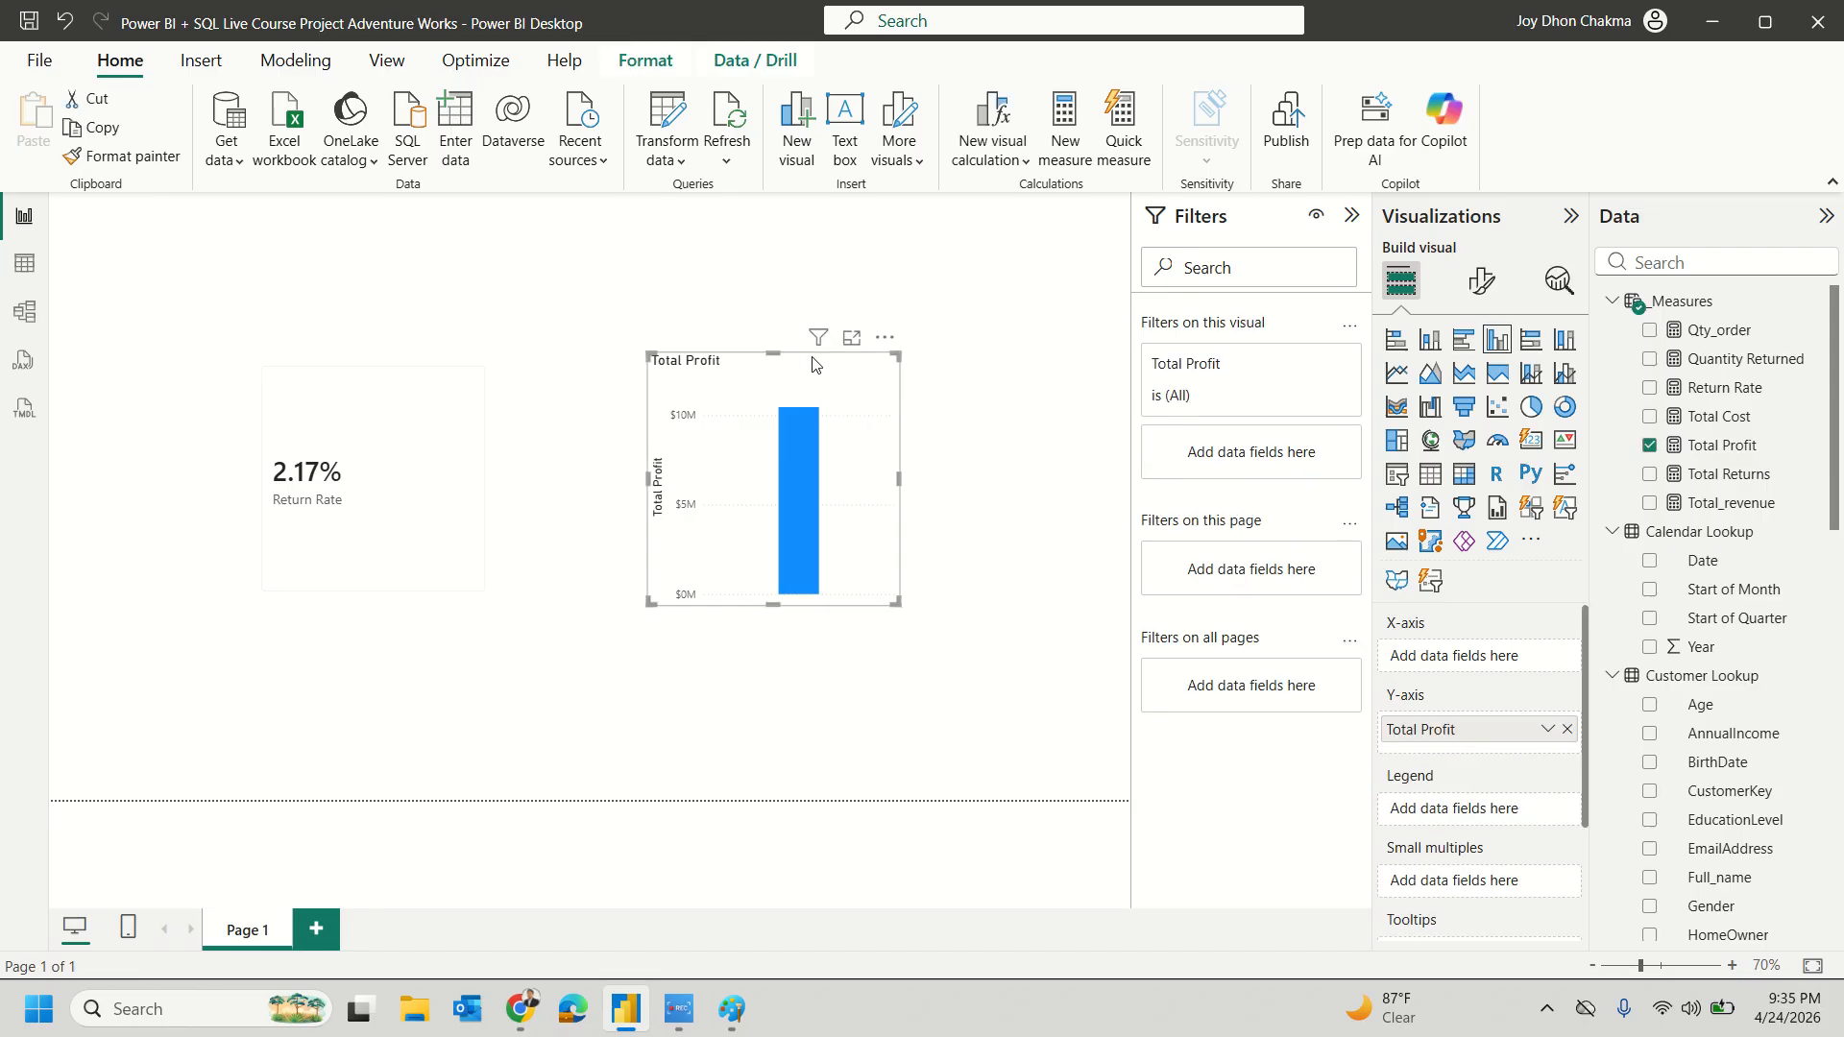
key(Delete)
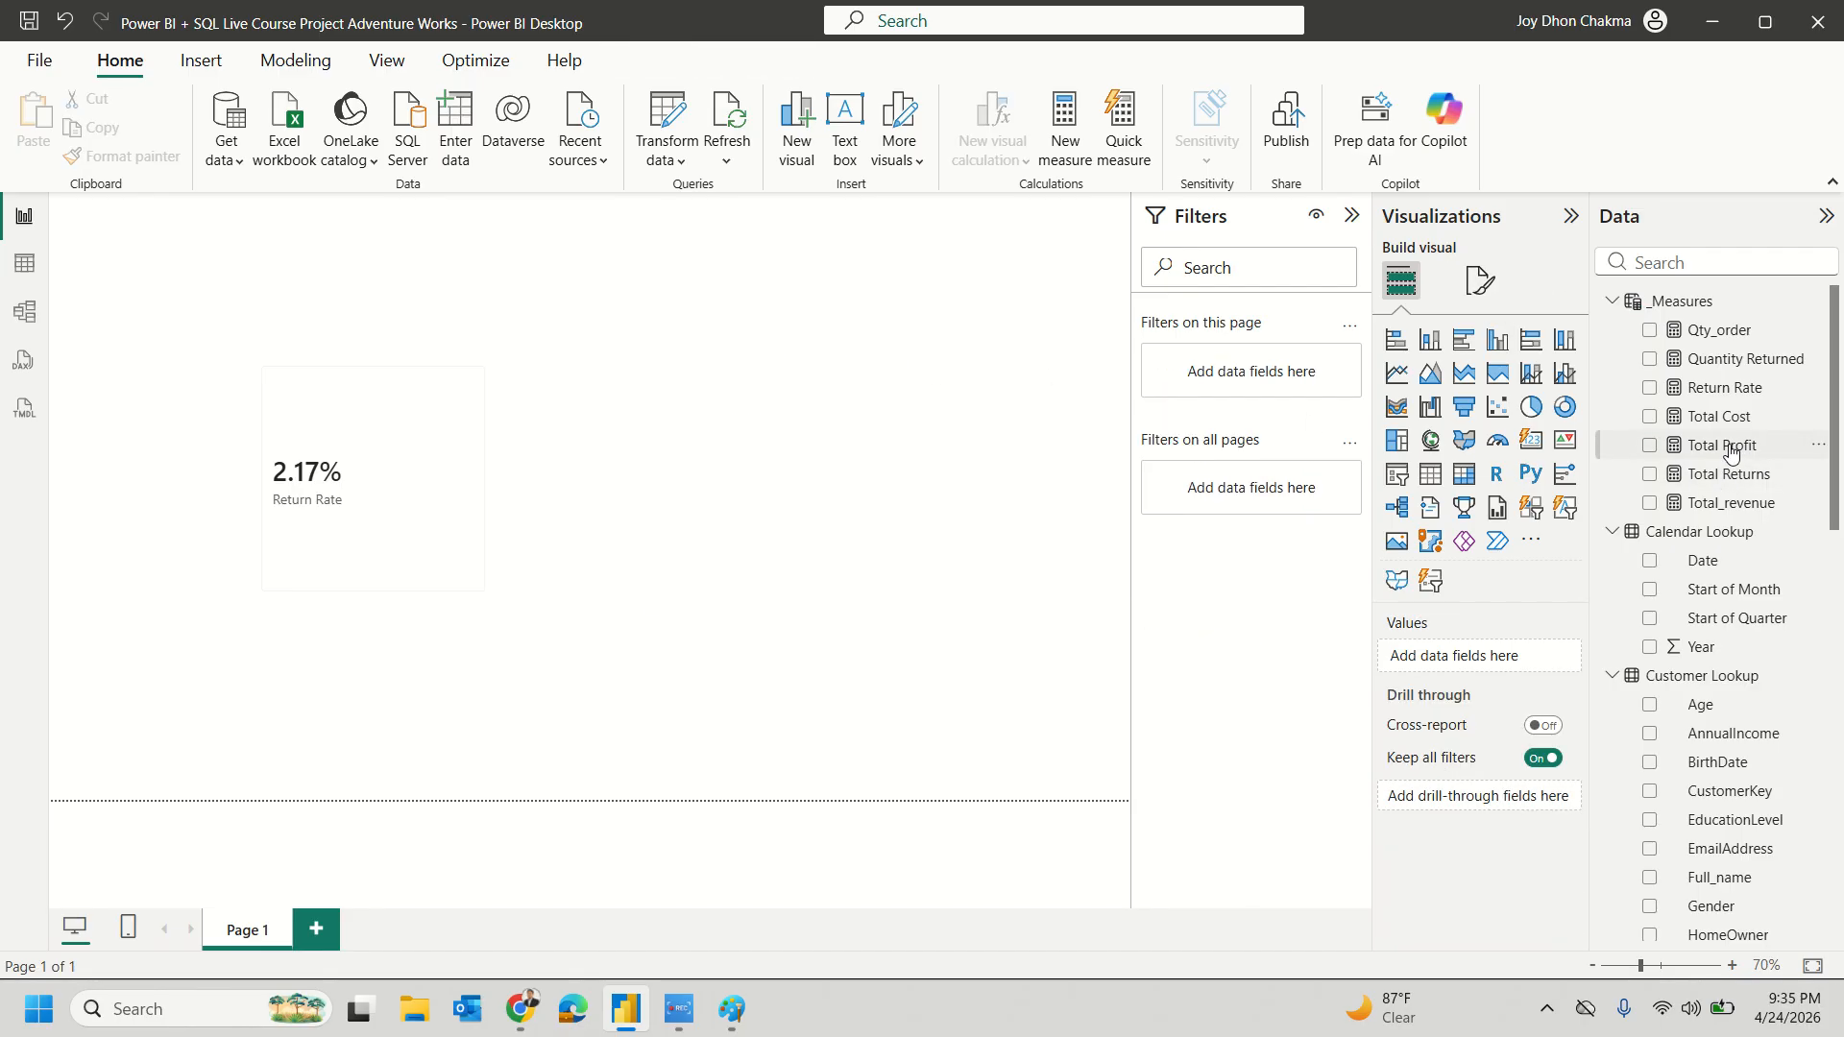
Step: Add Total Profit to the report canvas as a card visual and move it closer to the Return Rate card
drag(1730, 452, 716, 313)
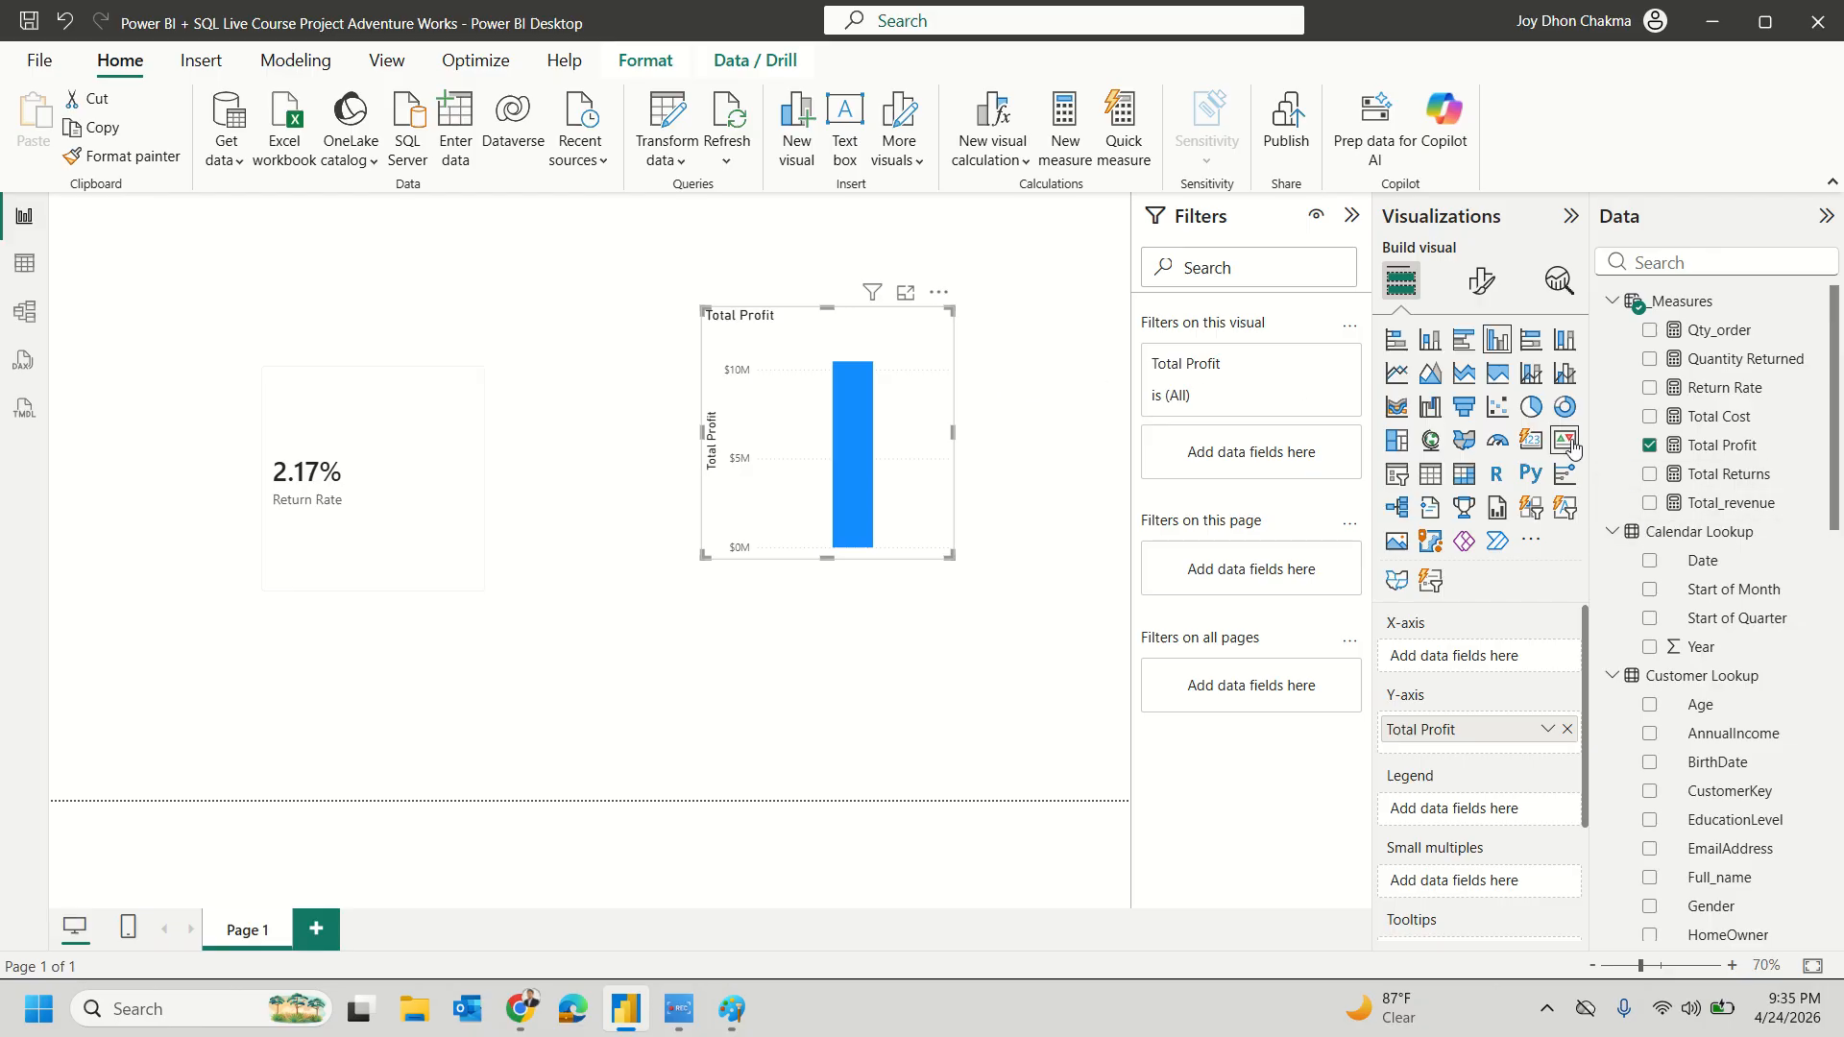
click(1531, 442)
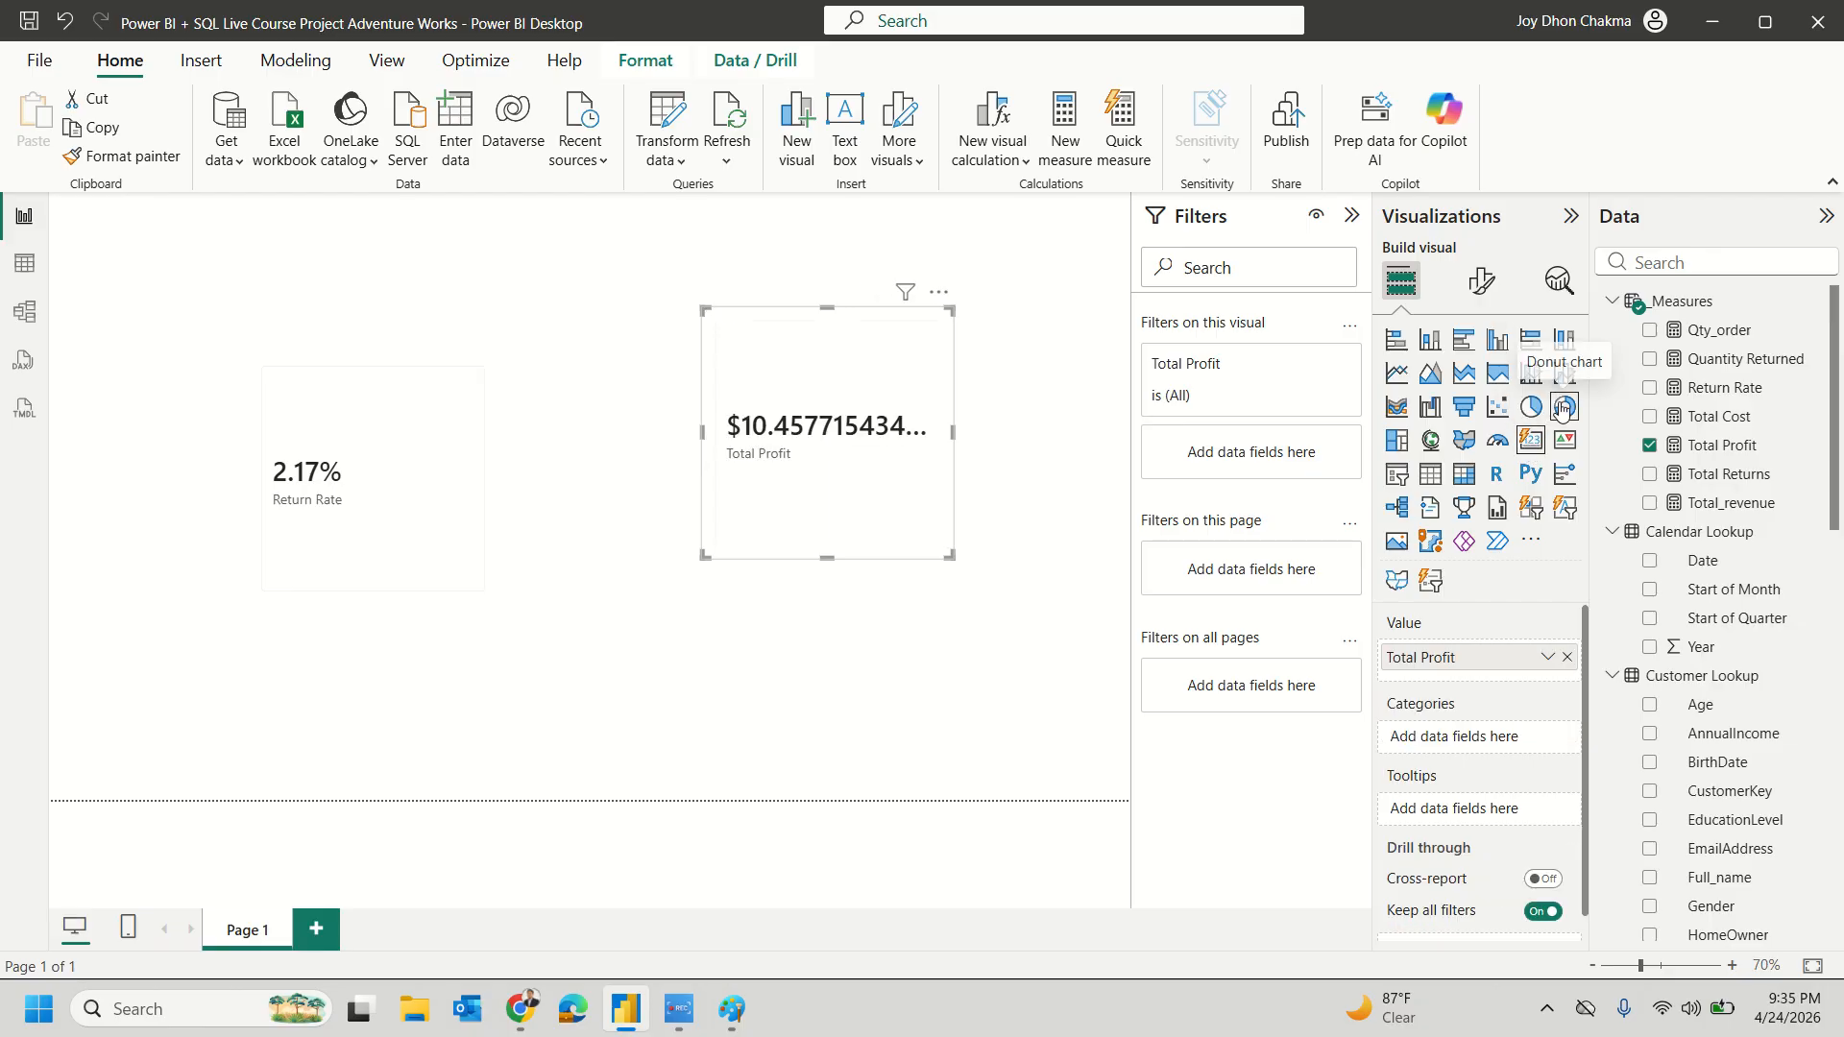
click(1563, 408)
click(1531, 442)
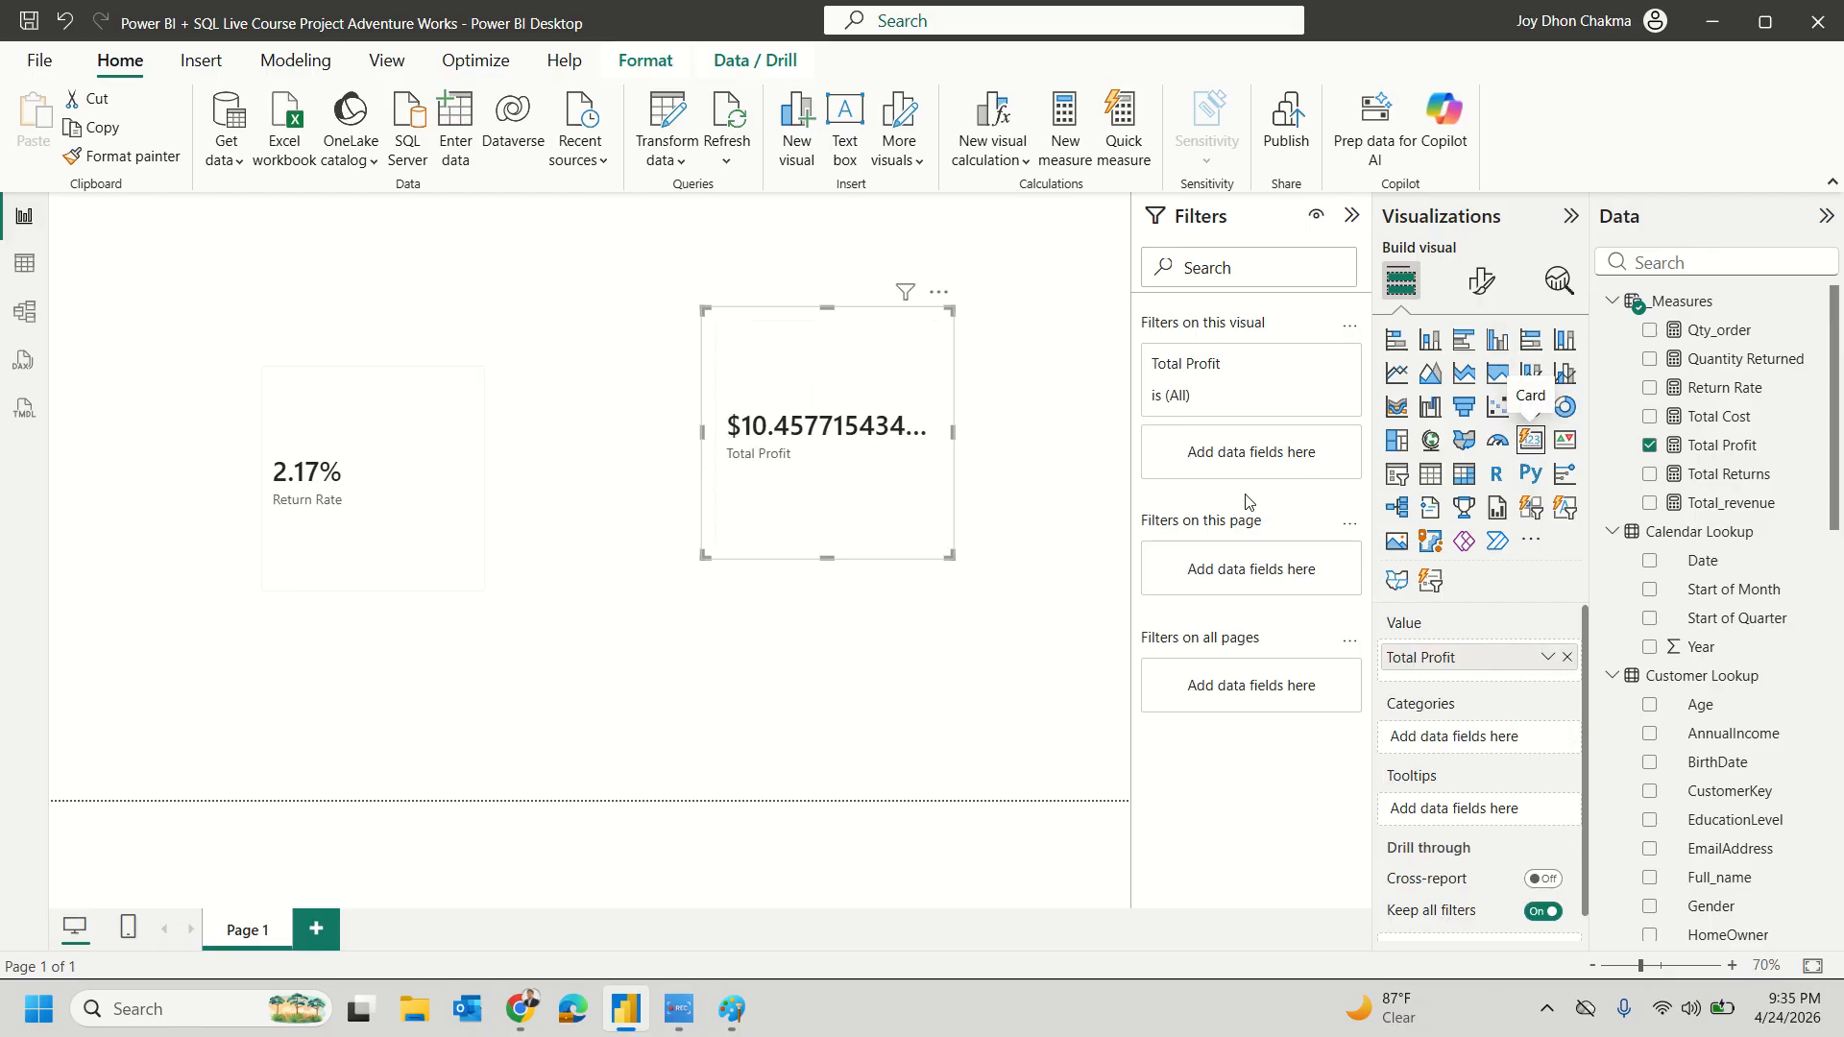
drag(797, 342, 633, 330)
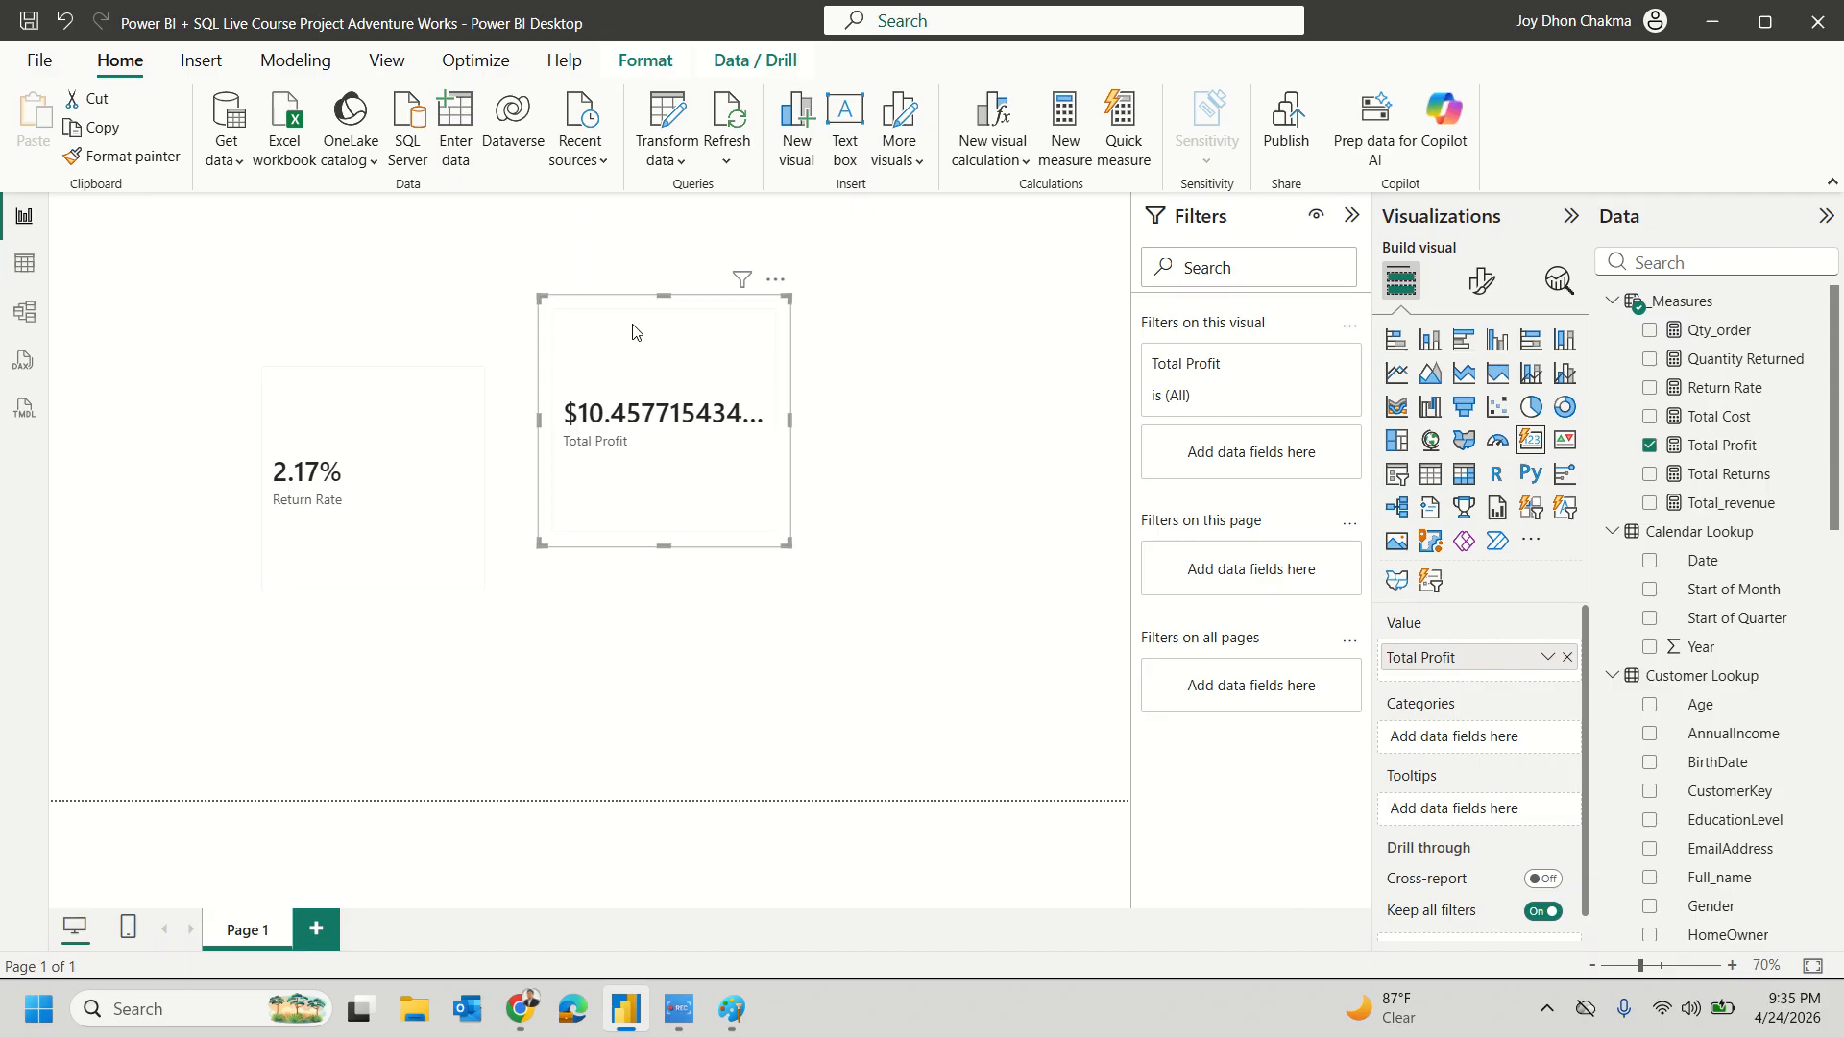
Step: Replace the Total Profit card with a Total_revenue card visual and widen it to show its full value
key(Delete)
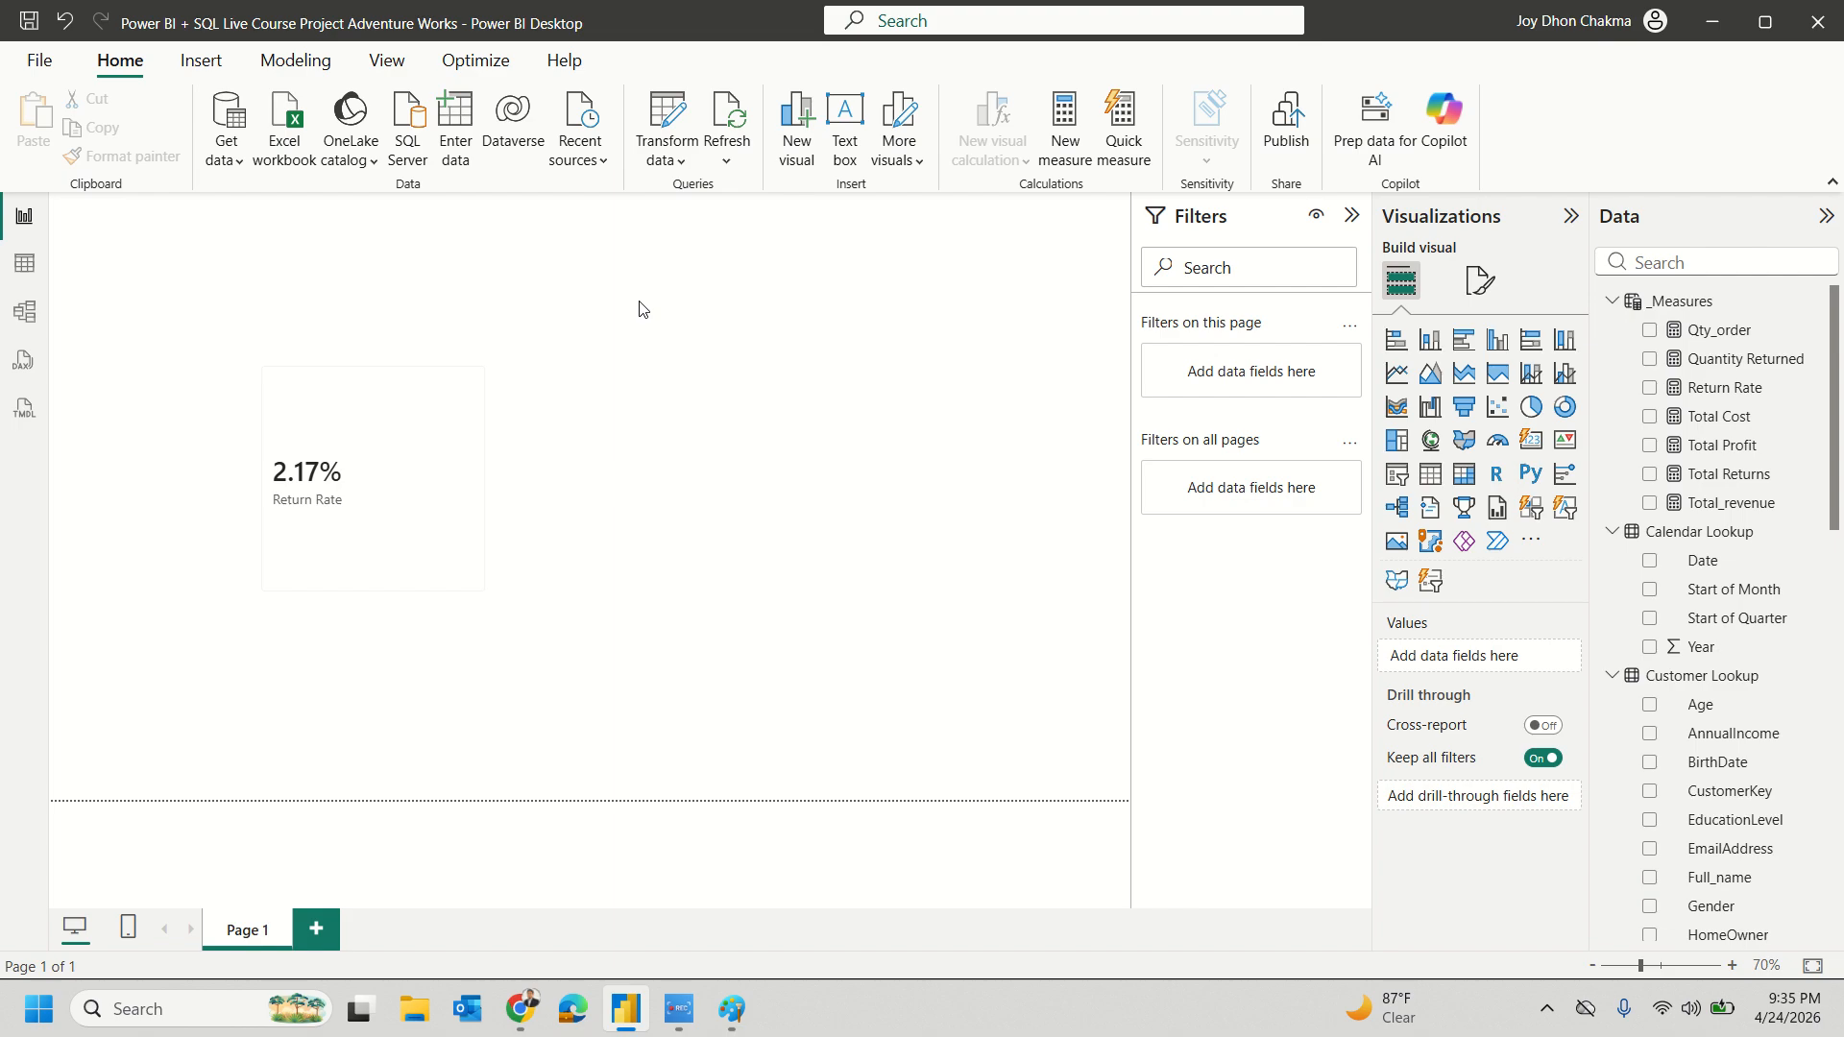
click(1727, 447)
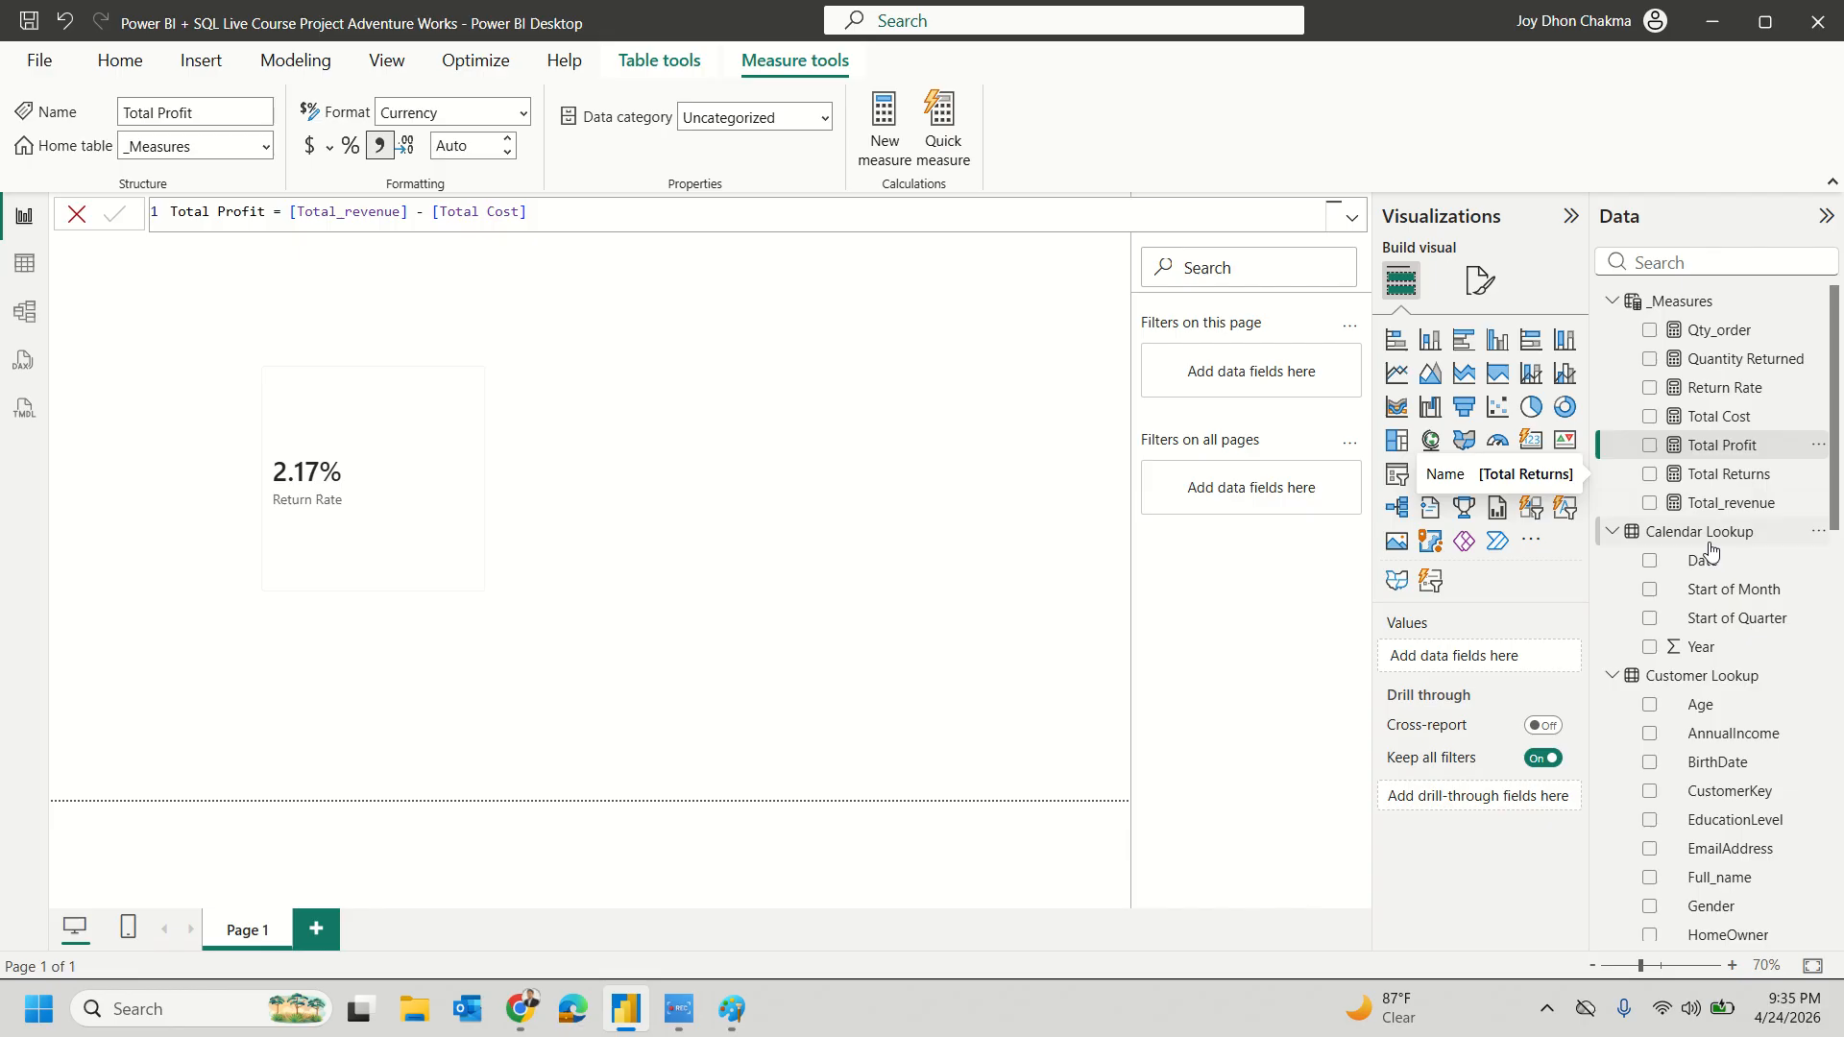
drag(1734, 504, 884, 475)
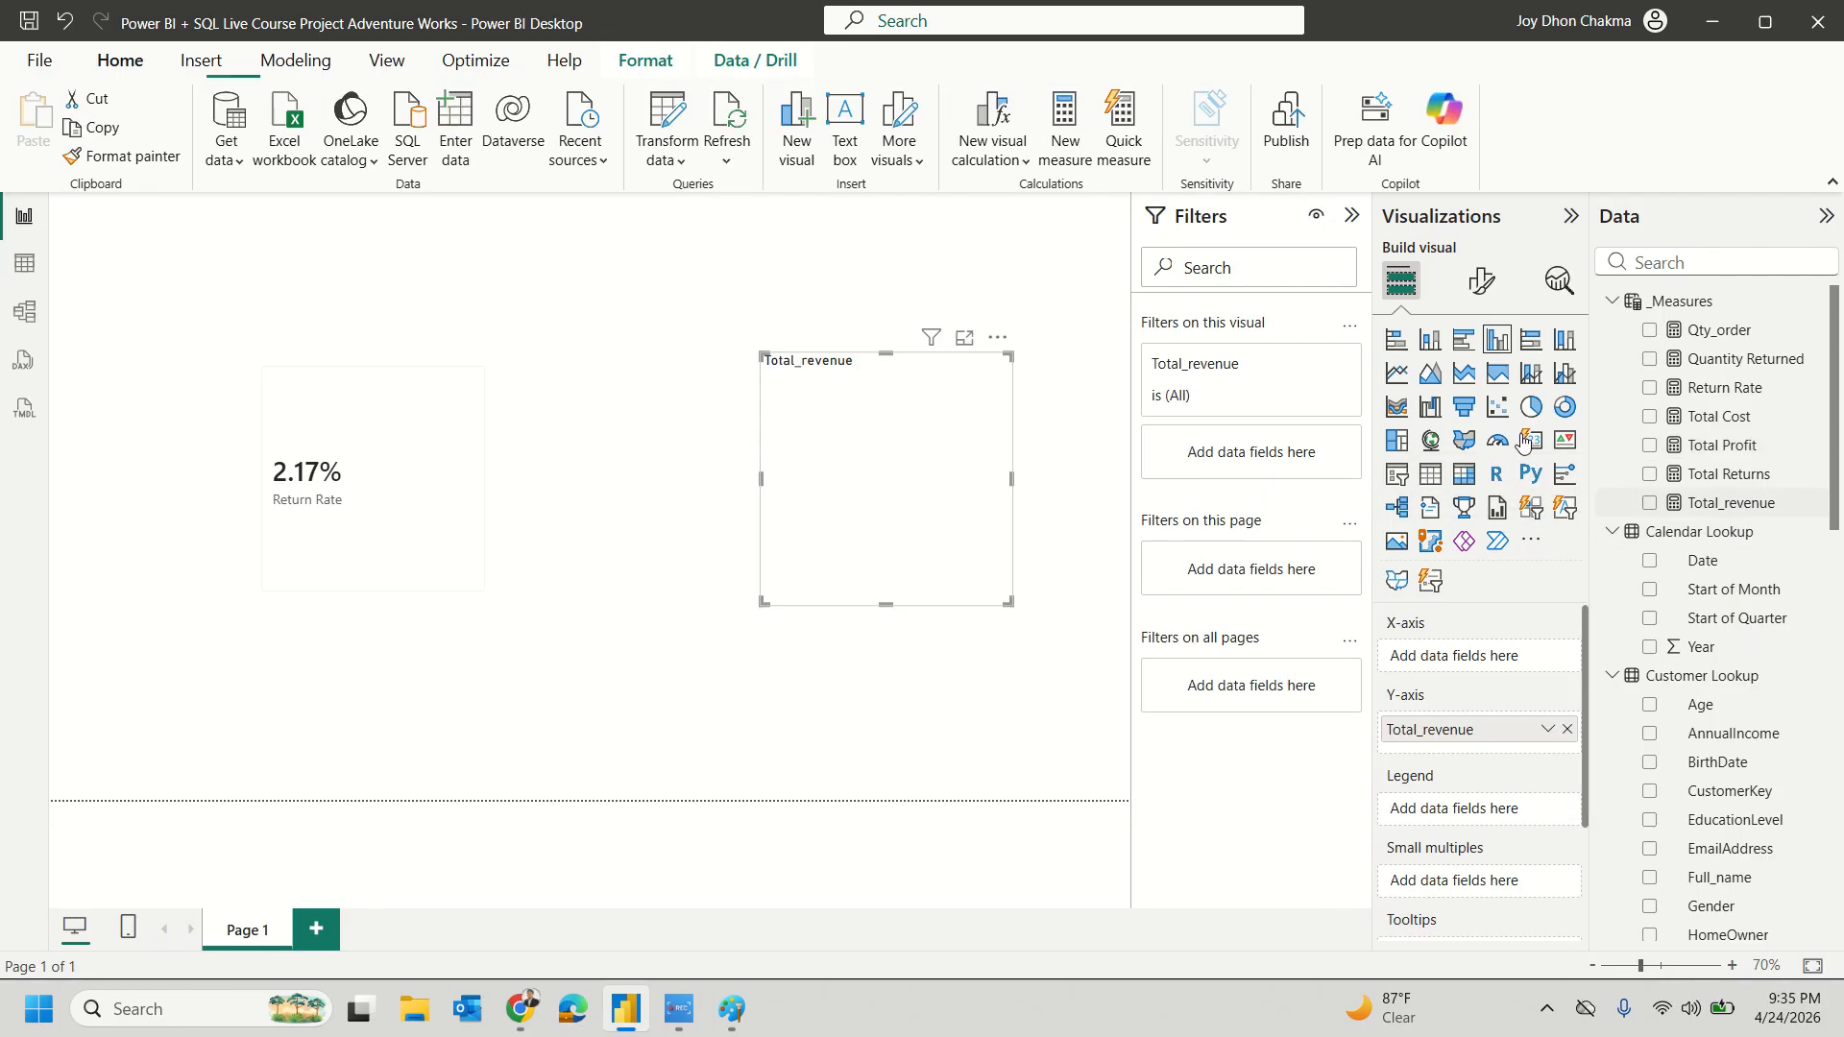
click(1531, 440)
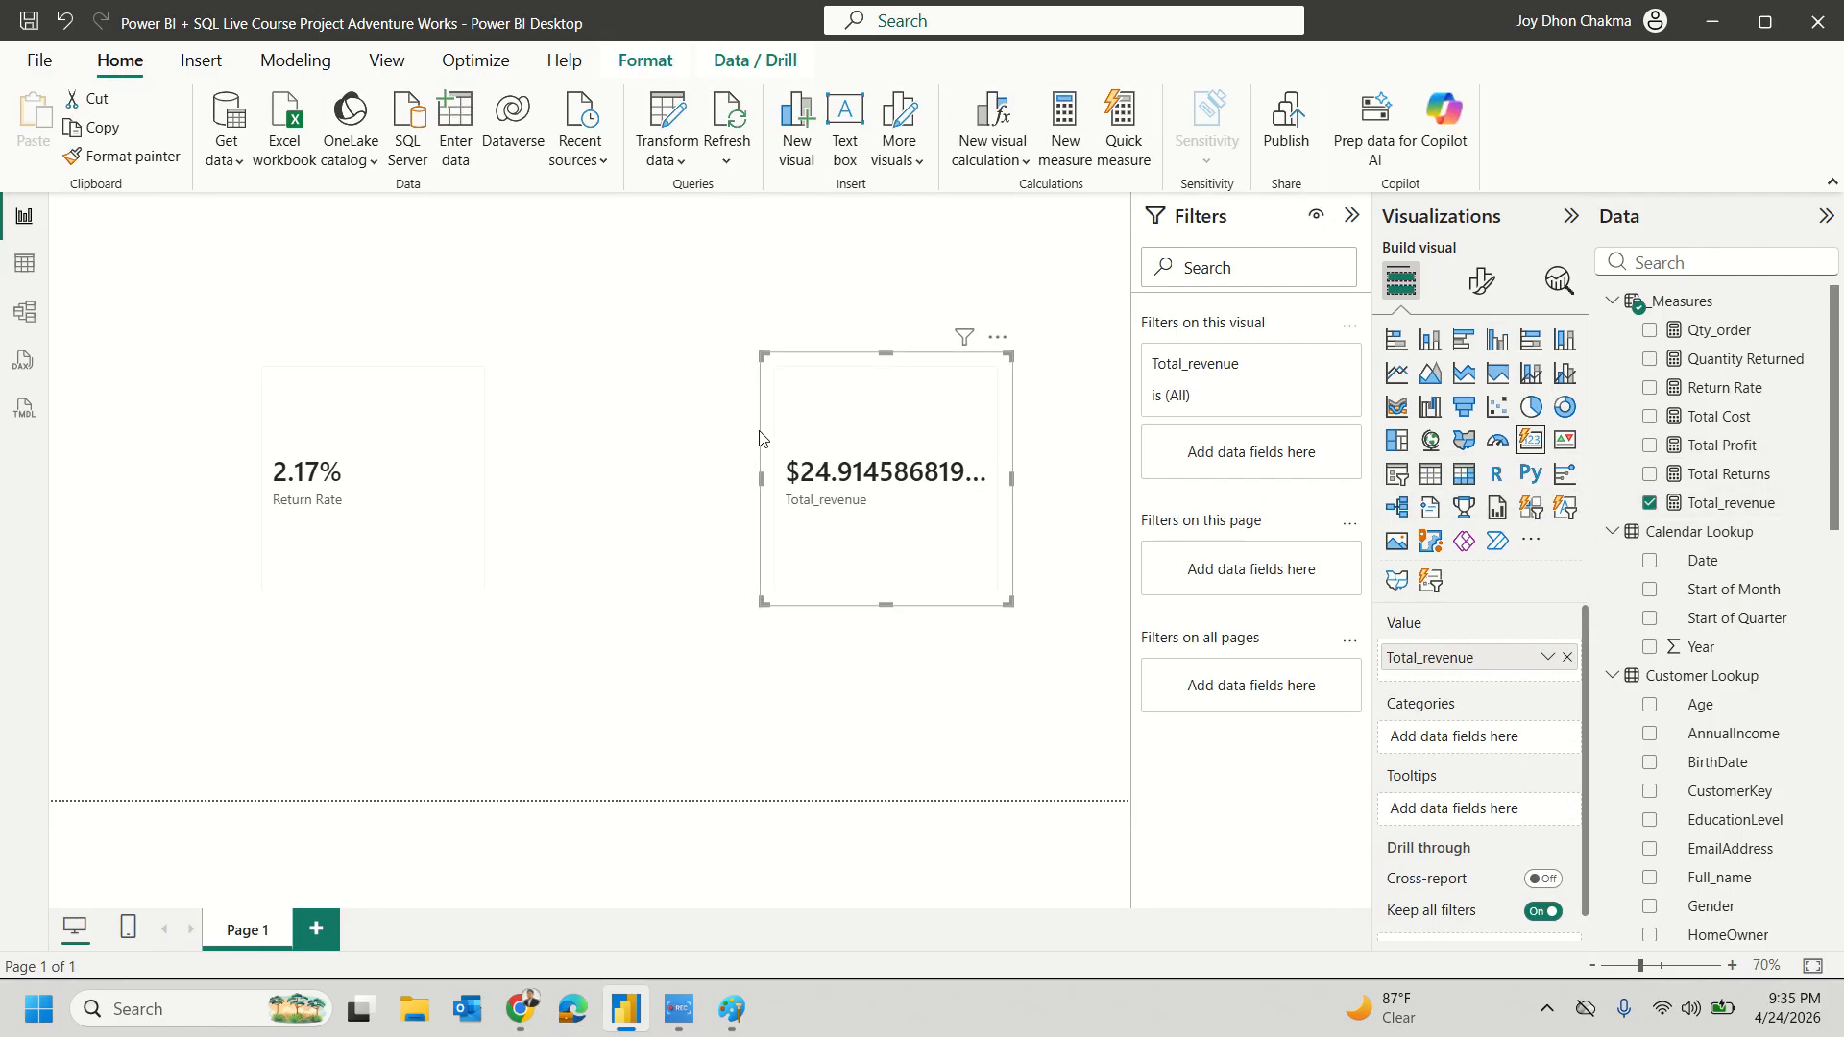
drag(761, 480, 610, 480)
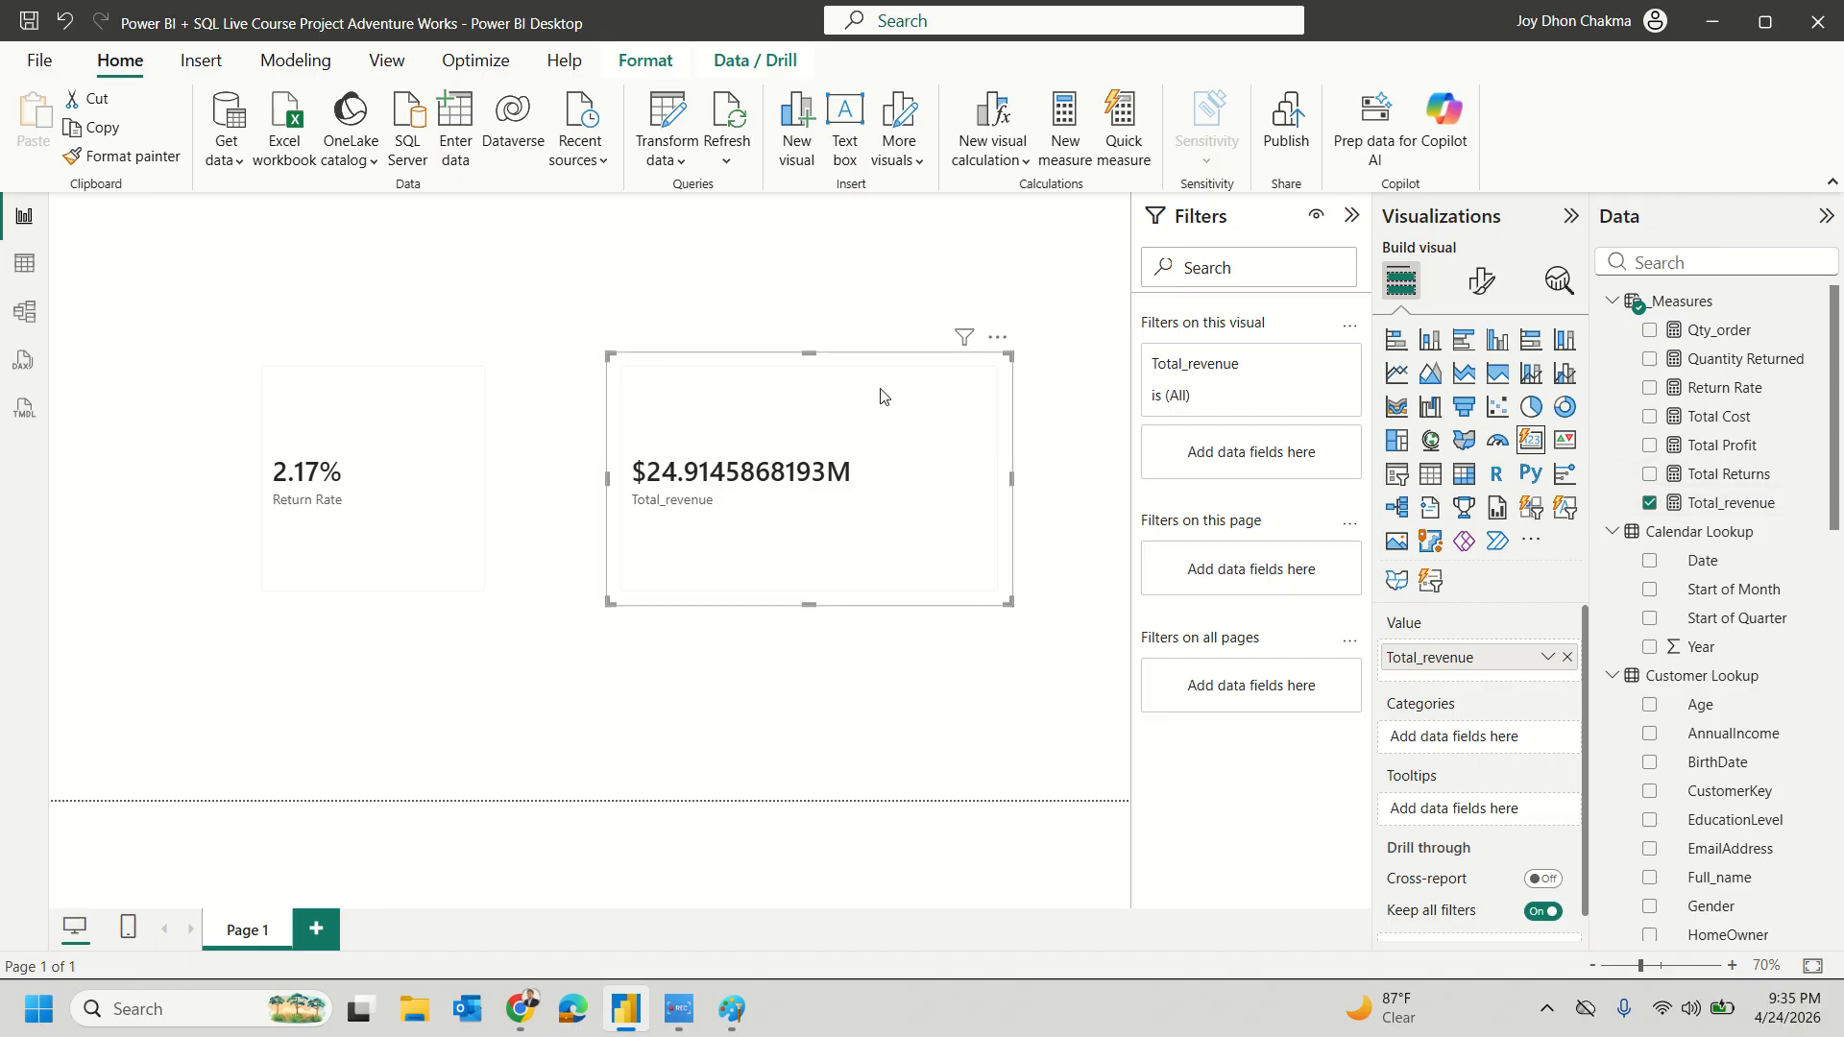
Step: Set the Total_revenue measure's currency format to 2 decimal places
click(1787, 502)
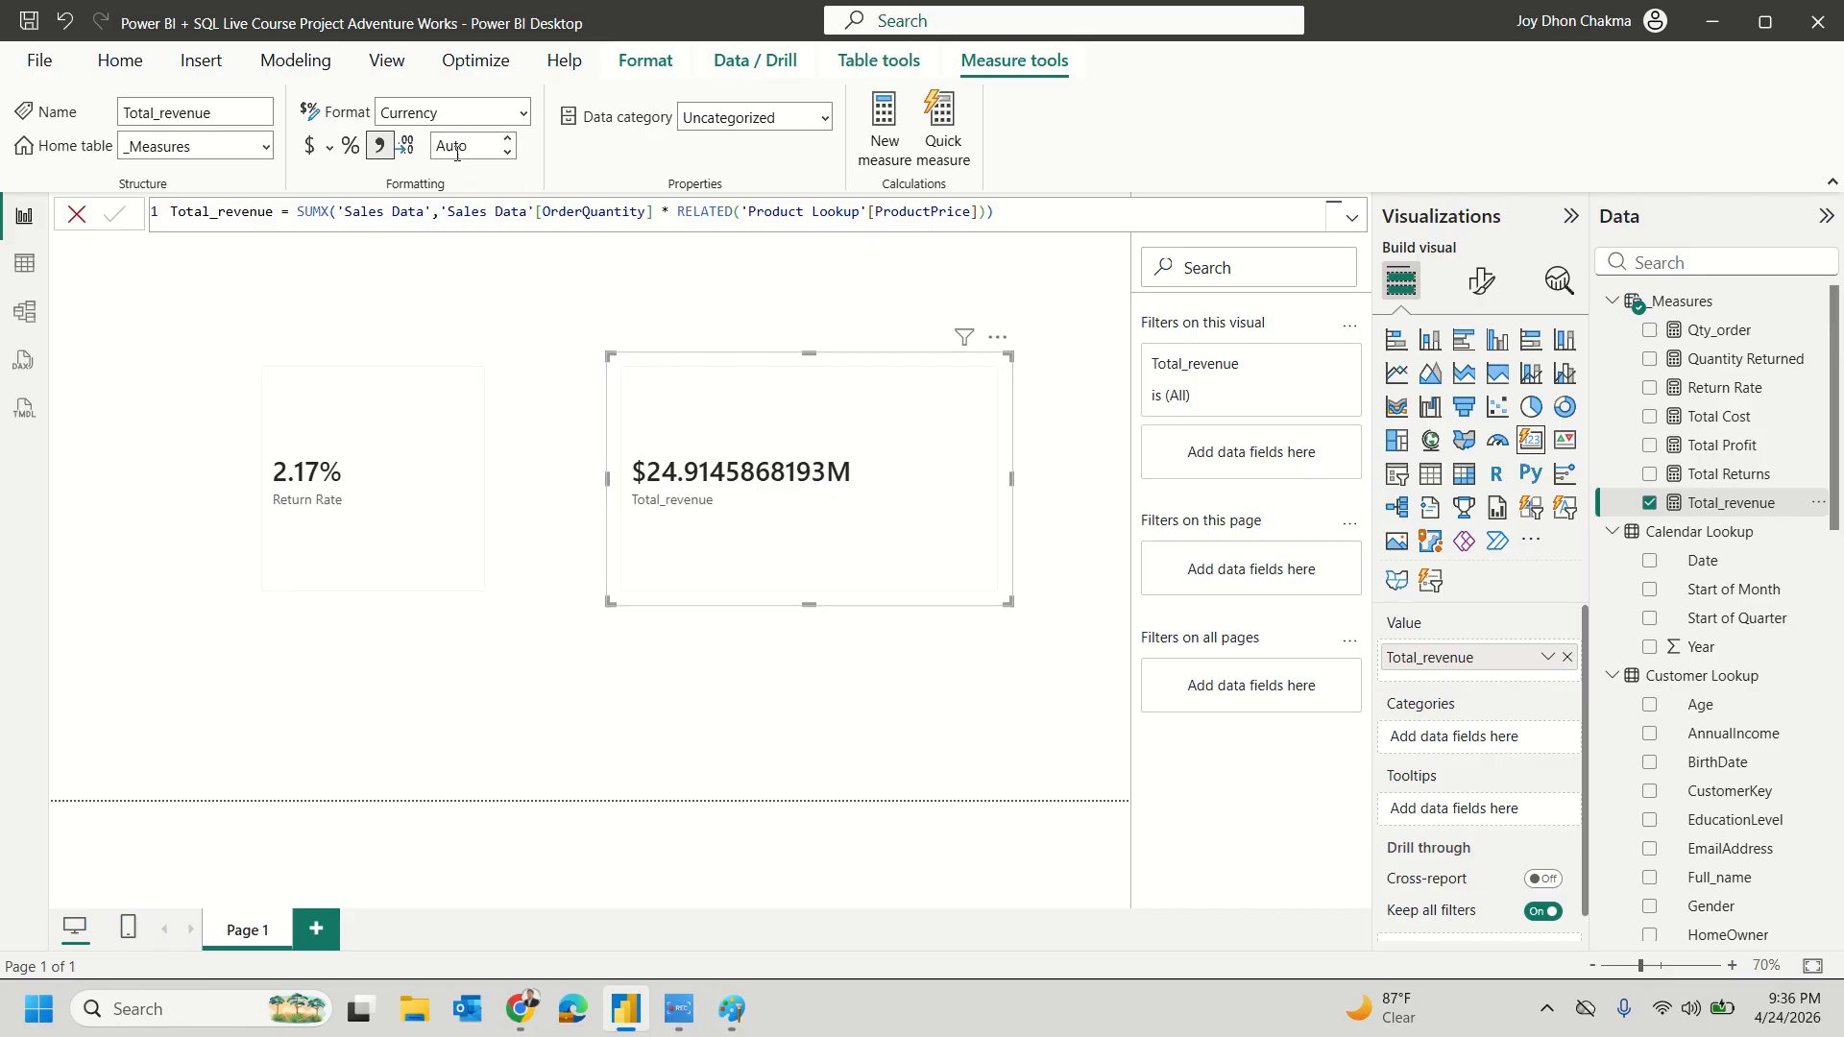
click(507, 141)
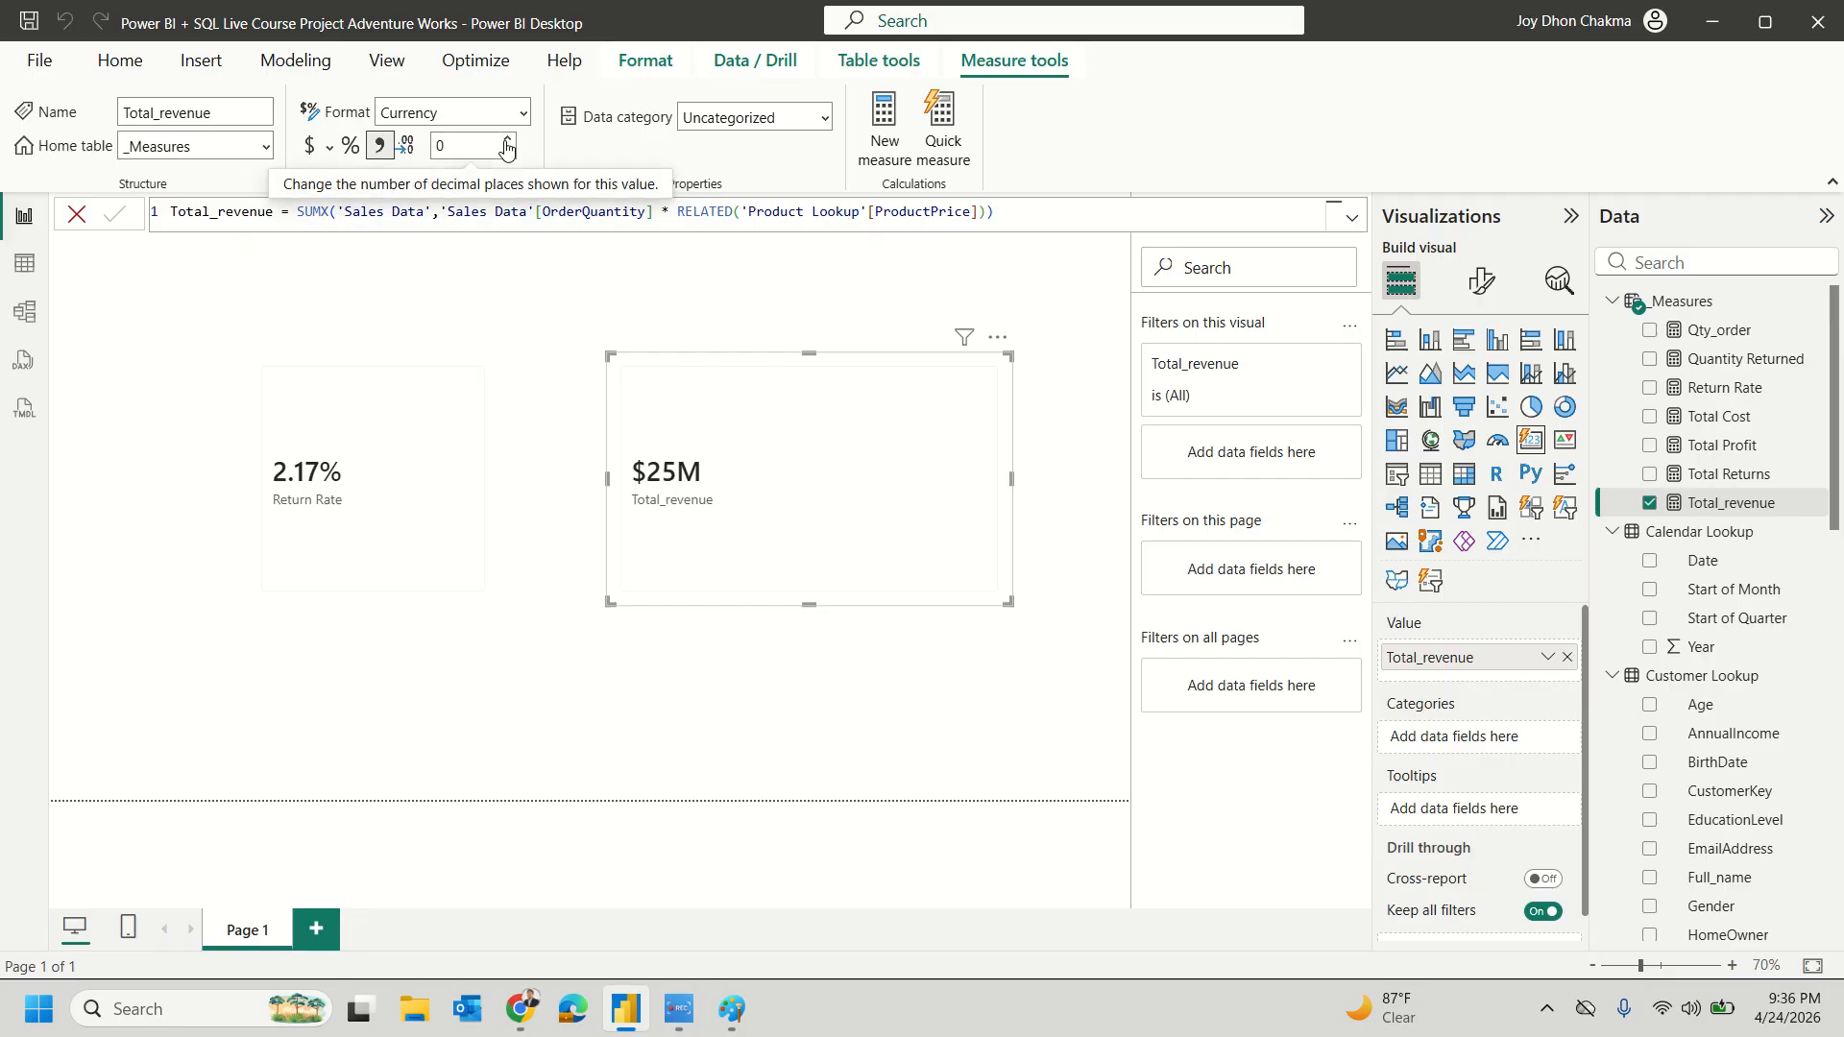
click(507, 142)
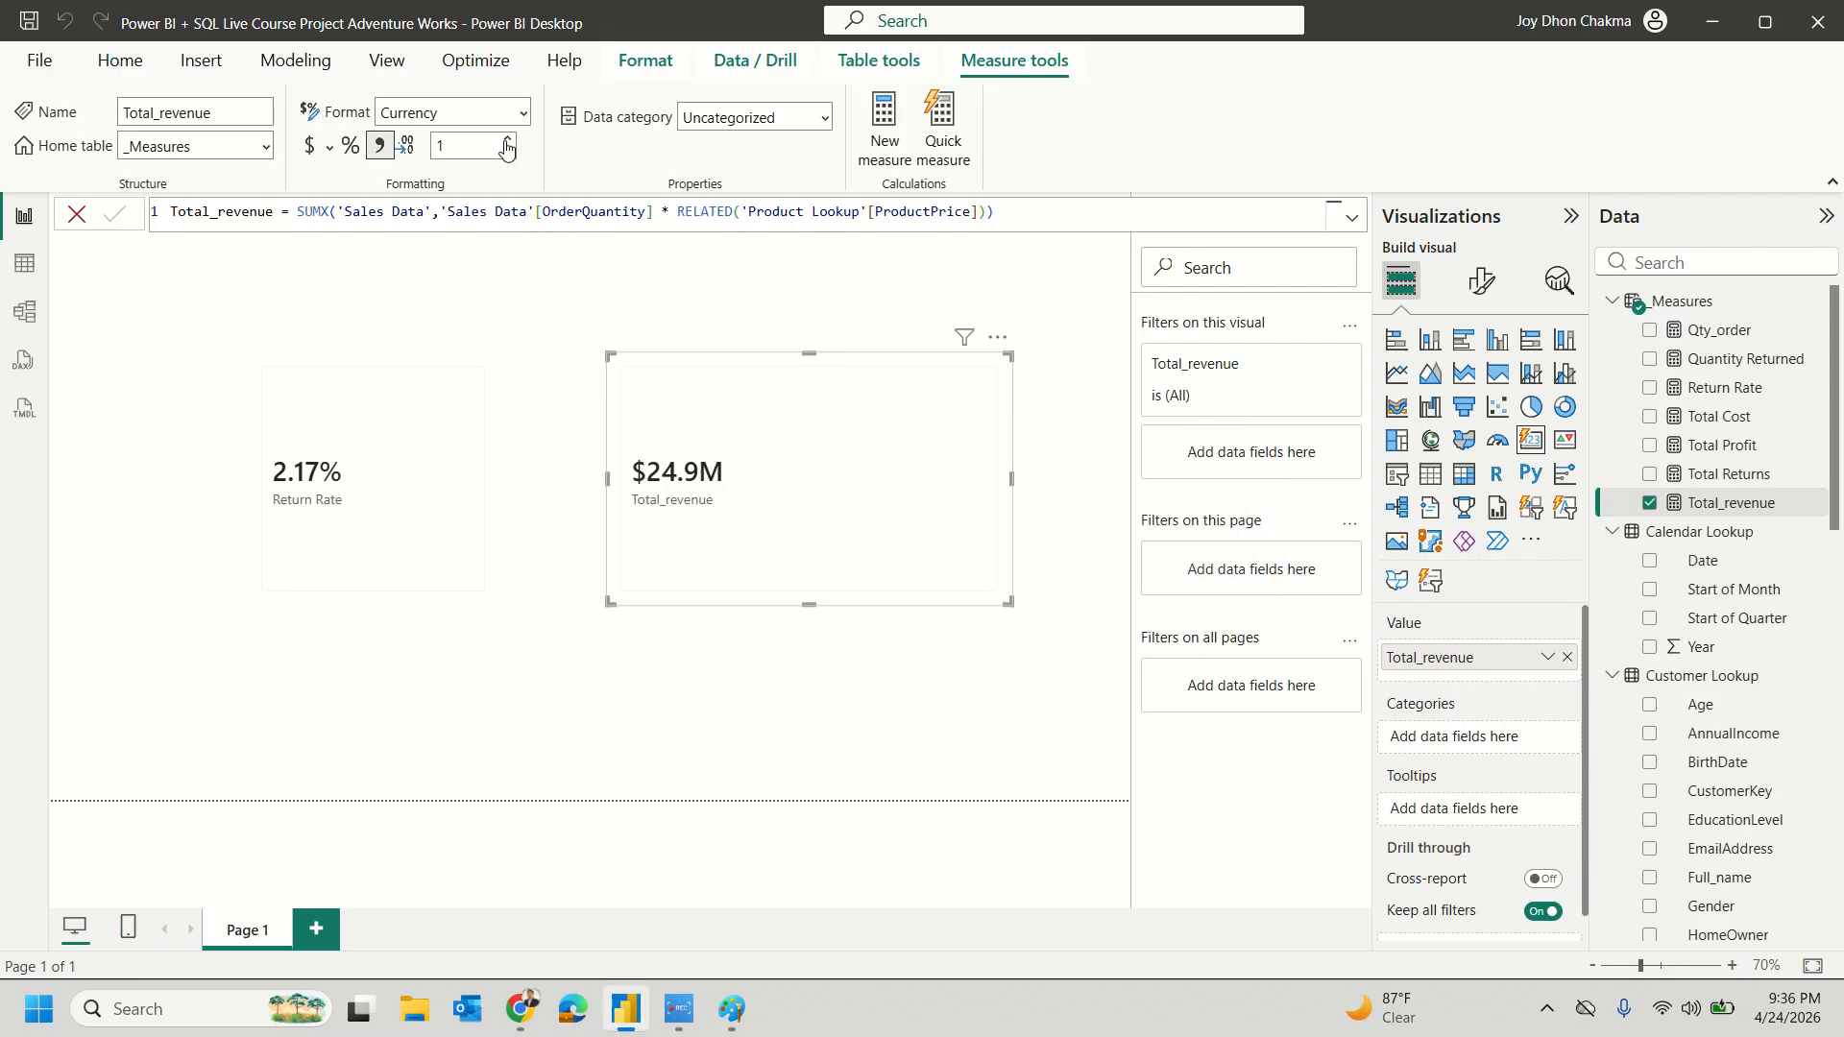
click(507, 142)
click(535, 317)
click(832, 377)
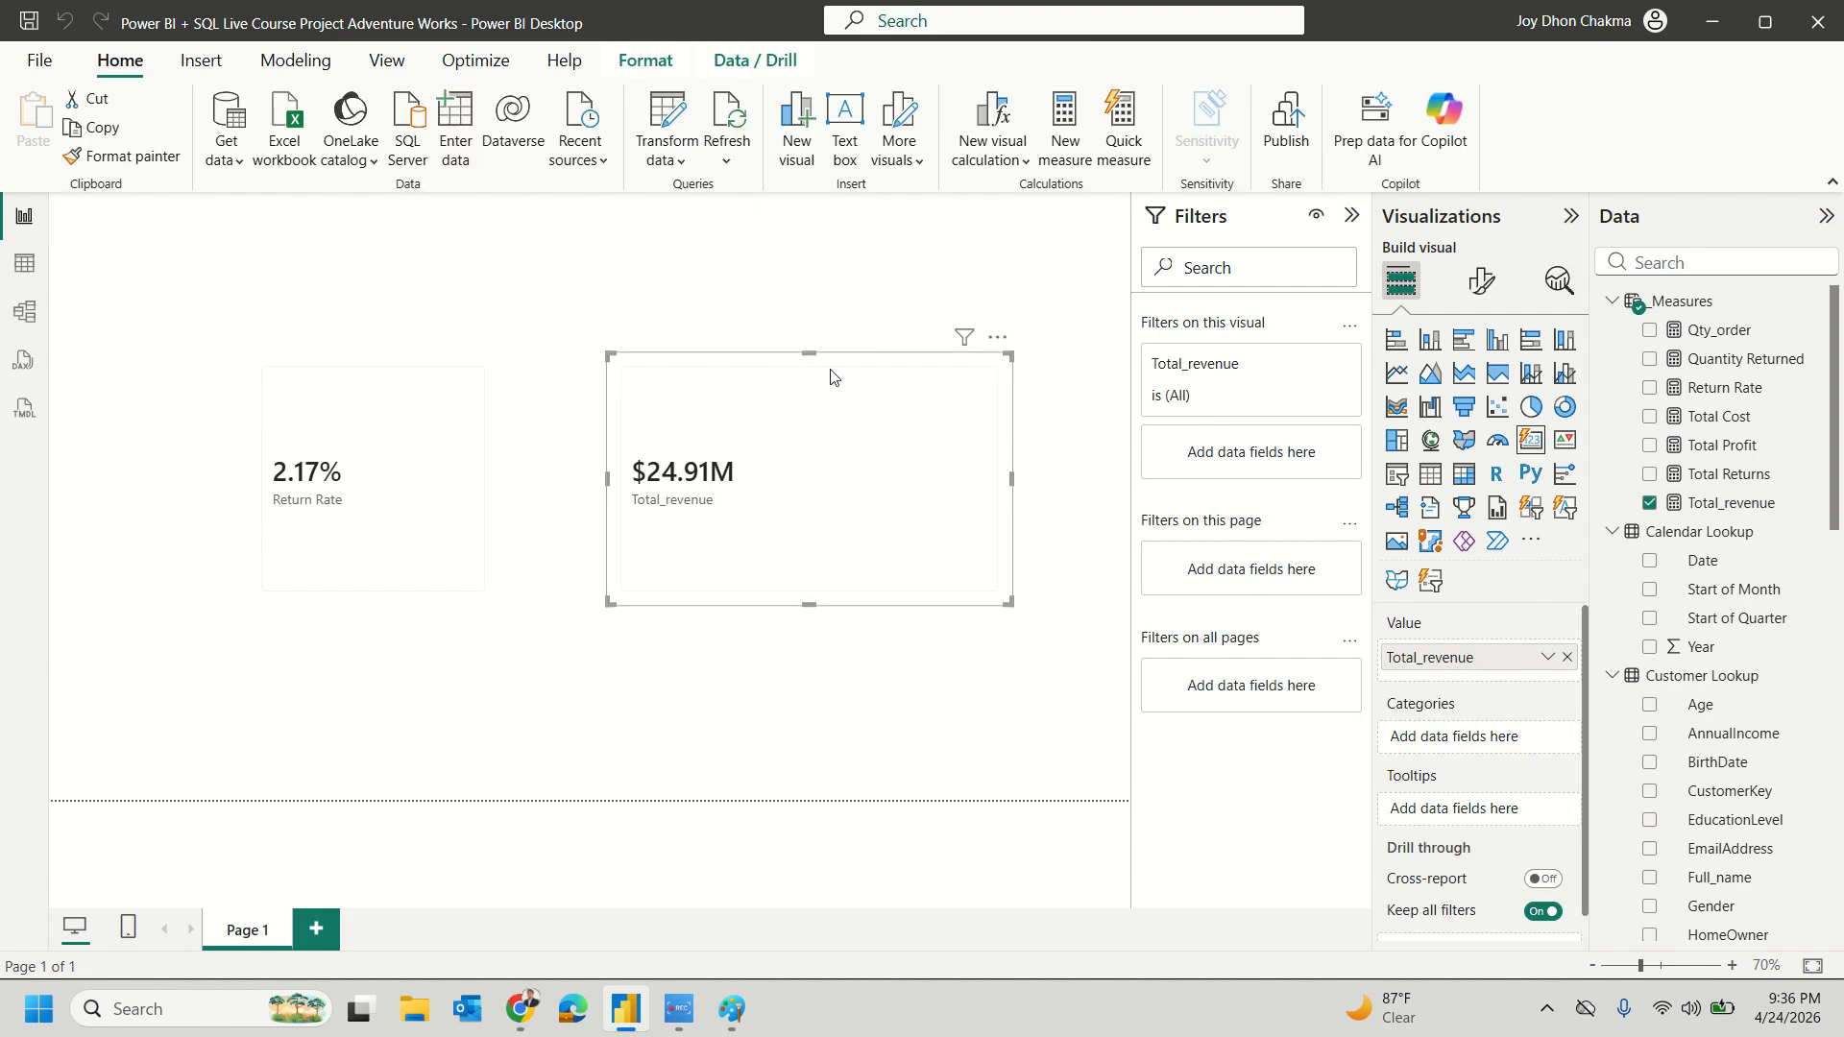
Step: Move the Total_revenue card to the lower-left area of the report canvas and the Return Rate card above it
drag(830, 377, 267, 630)
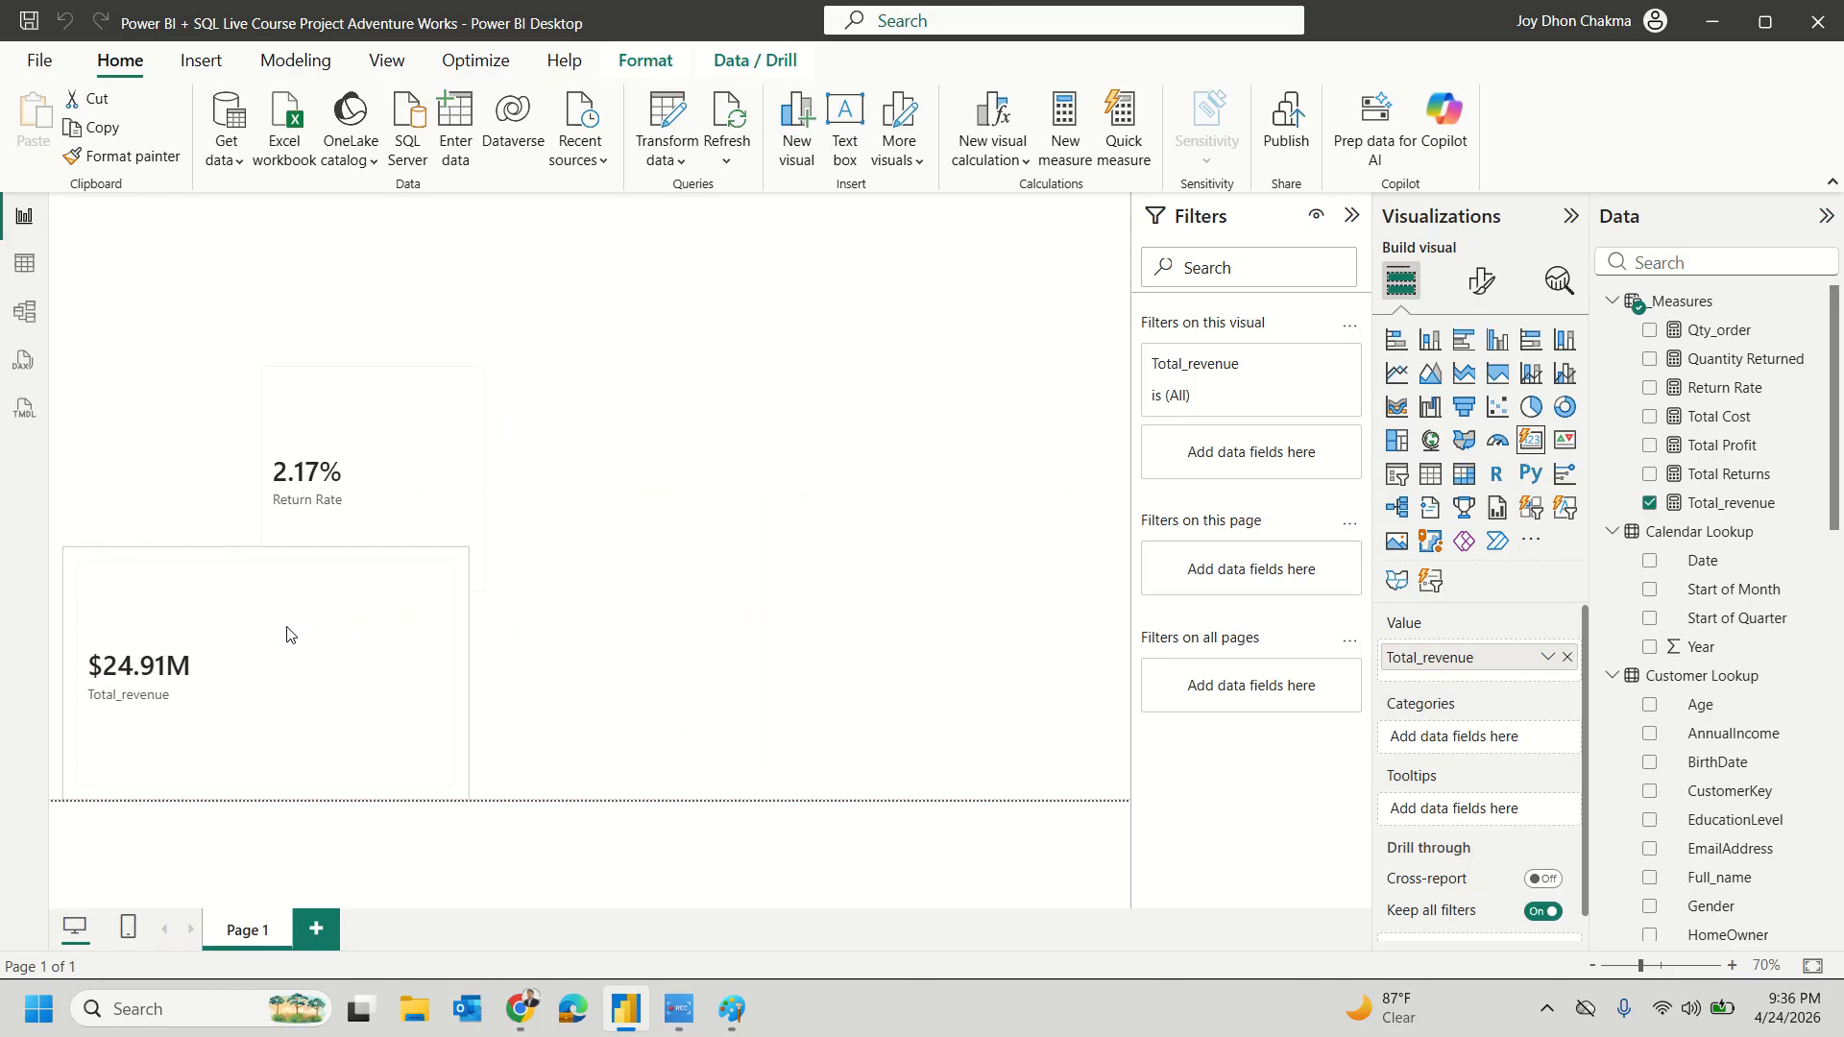
click(345, 378)
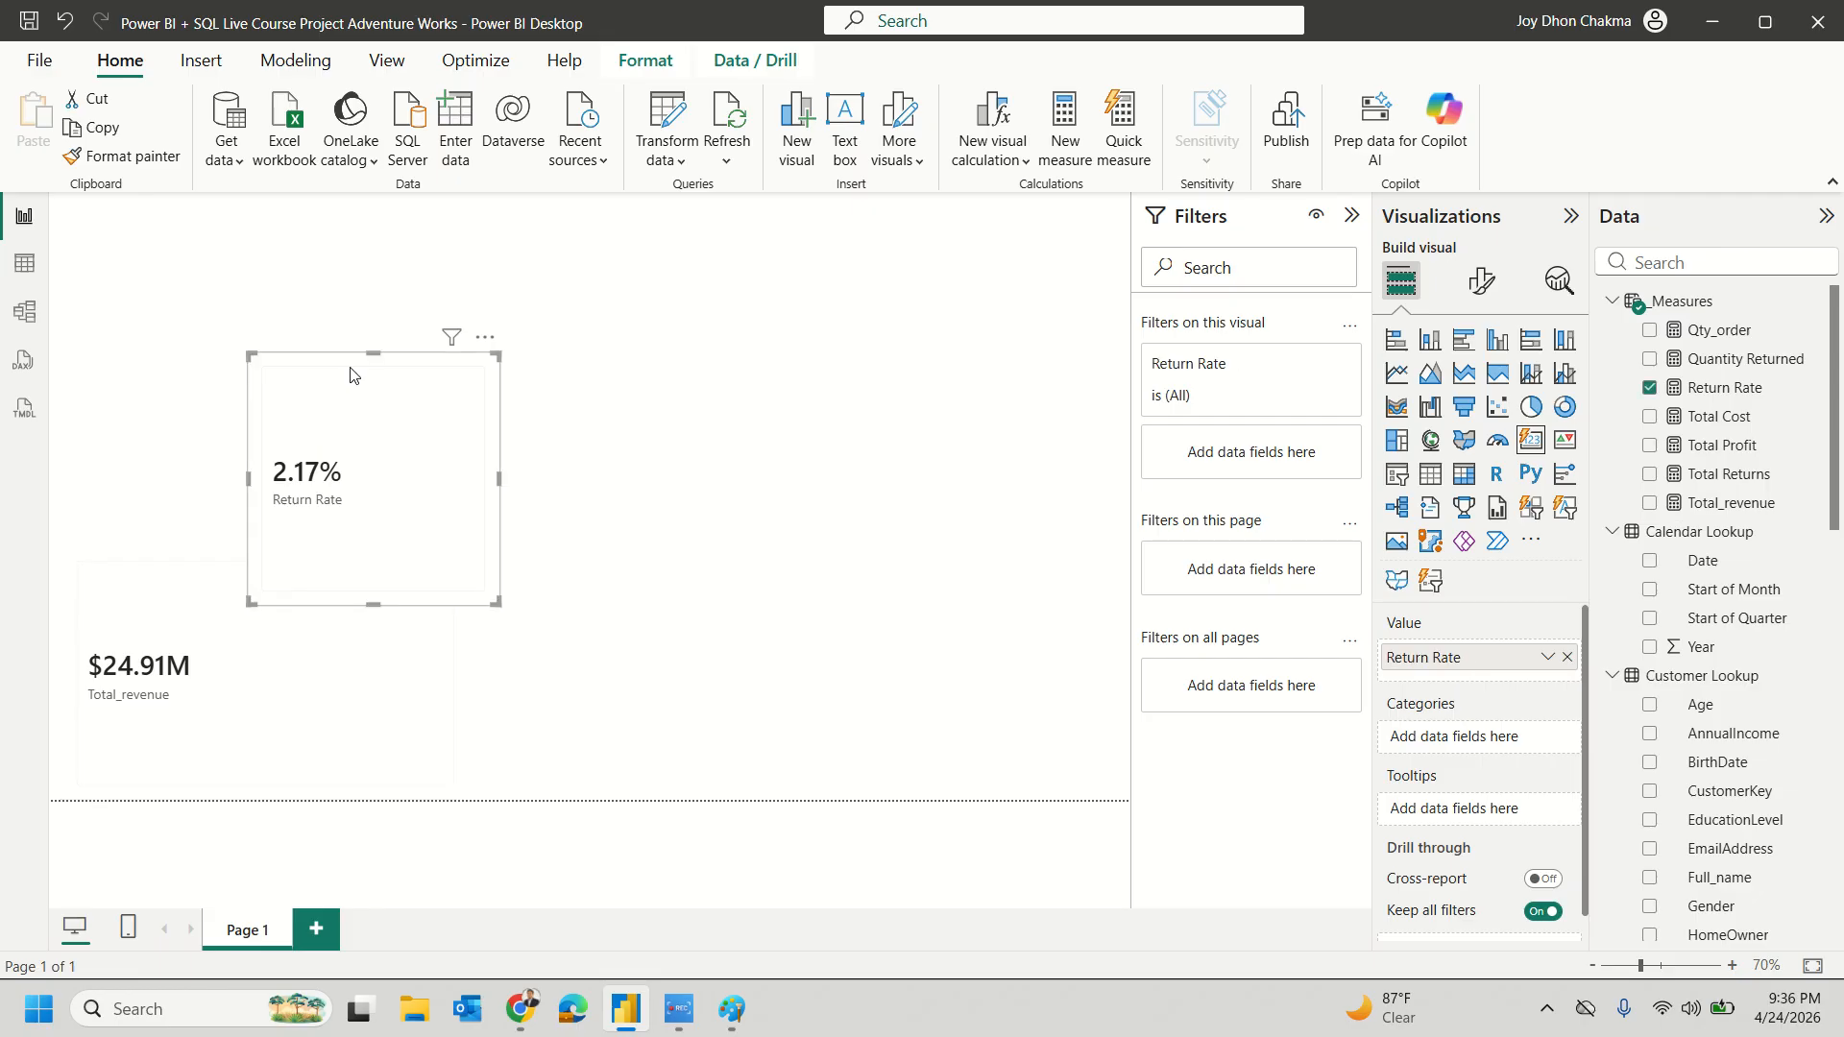
drag(350, 371, 182, 302)
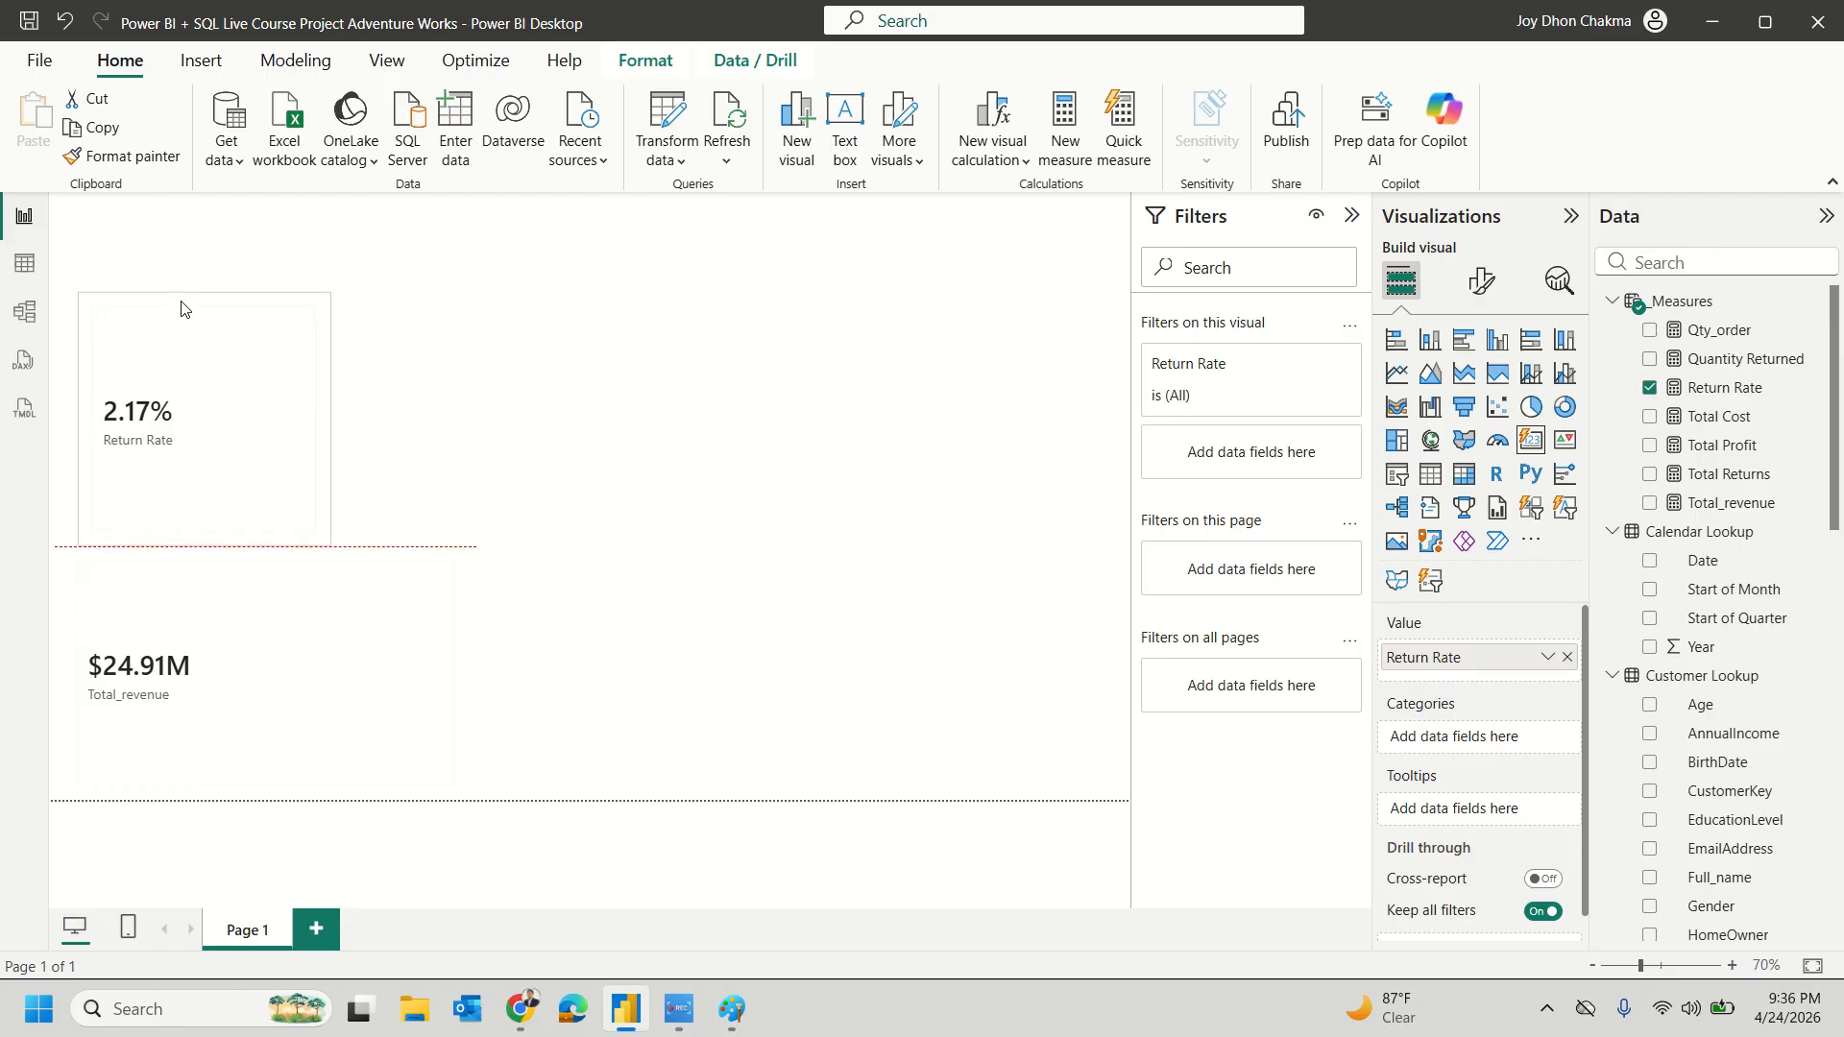
click(588, 299)
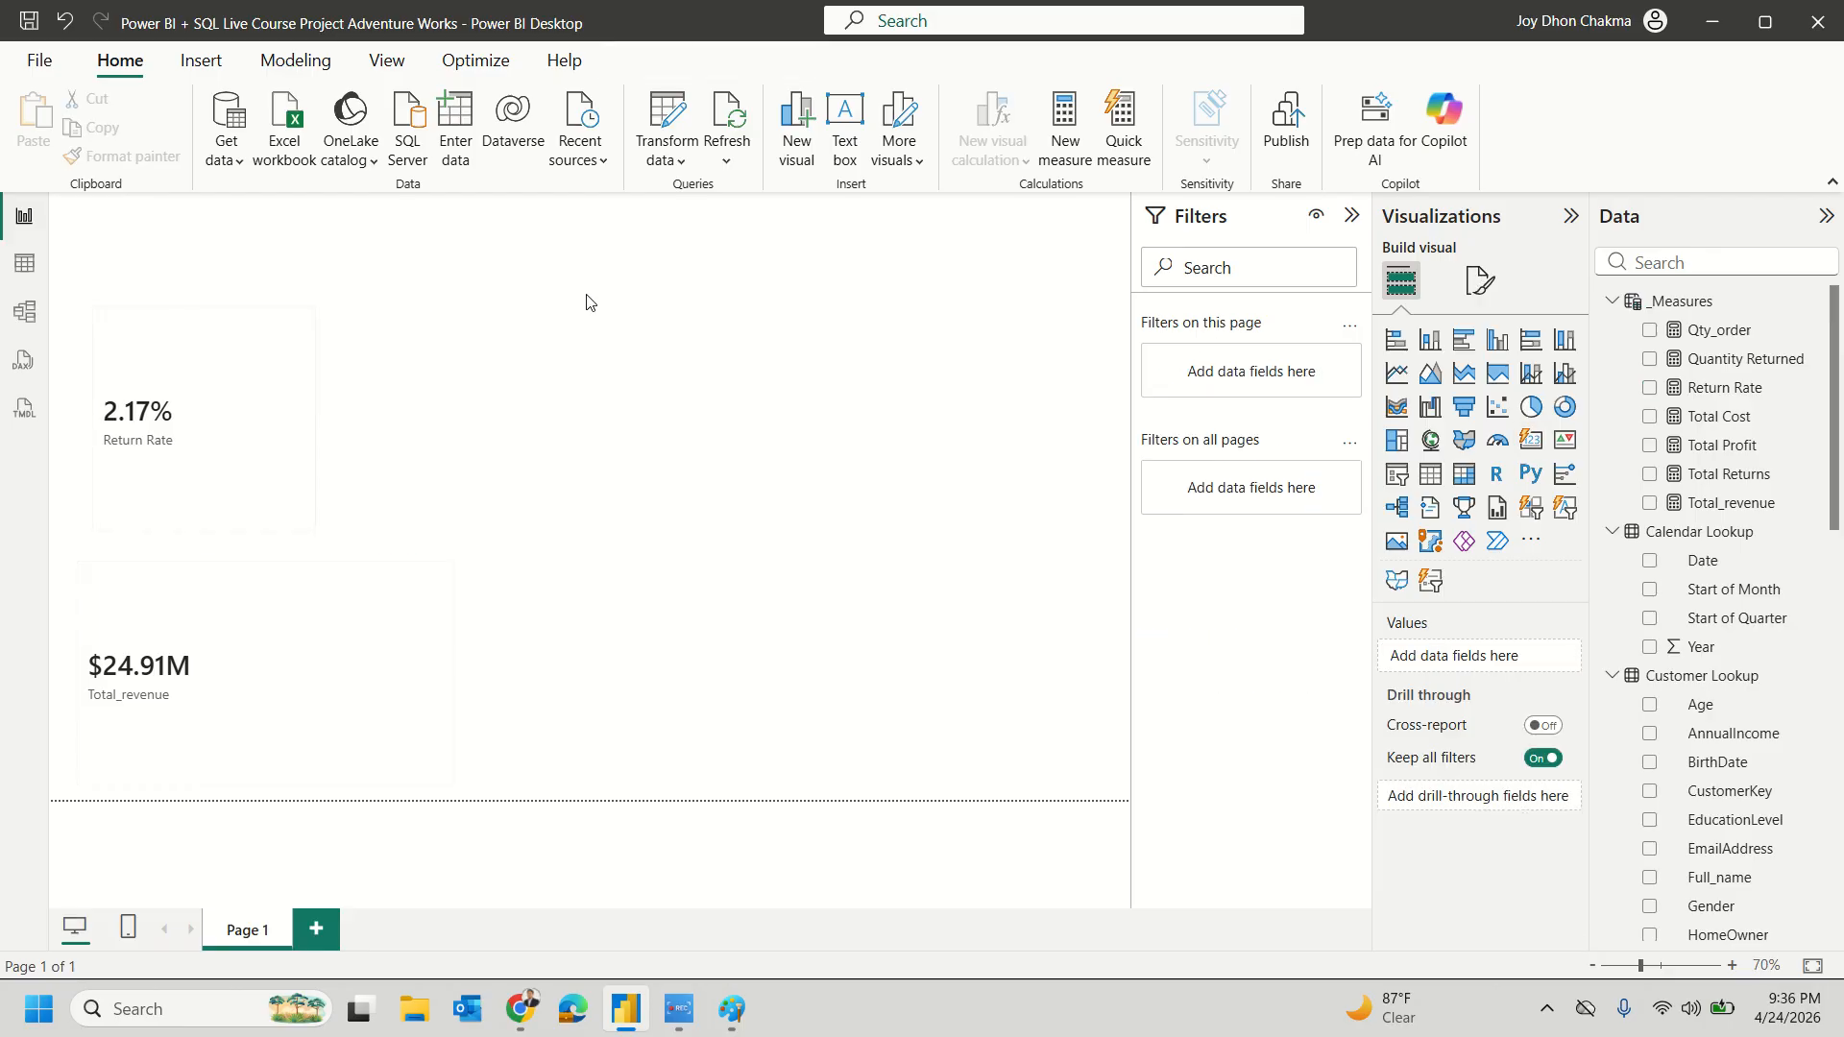
Step: Slightly reduce the Return Rate card's height to leave a gap above the Total_revenue card
click(289, 455)
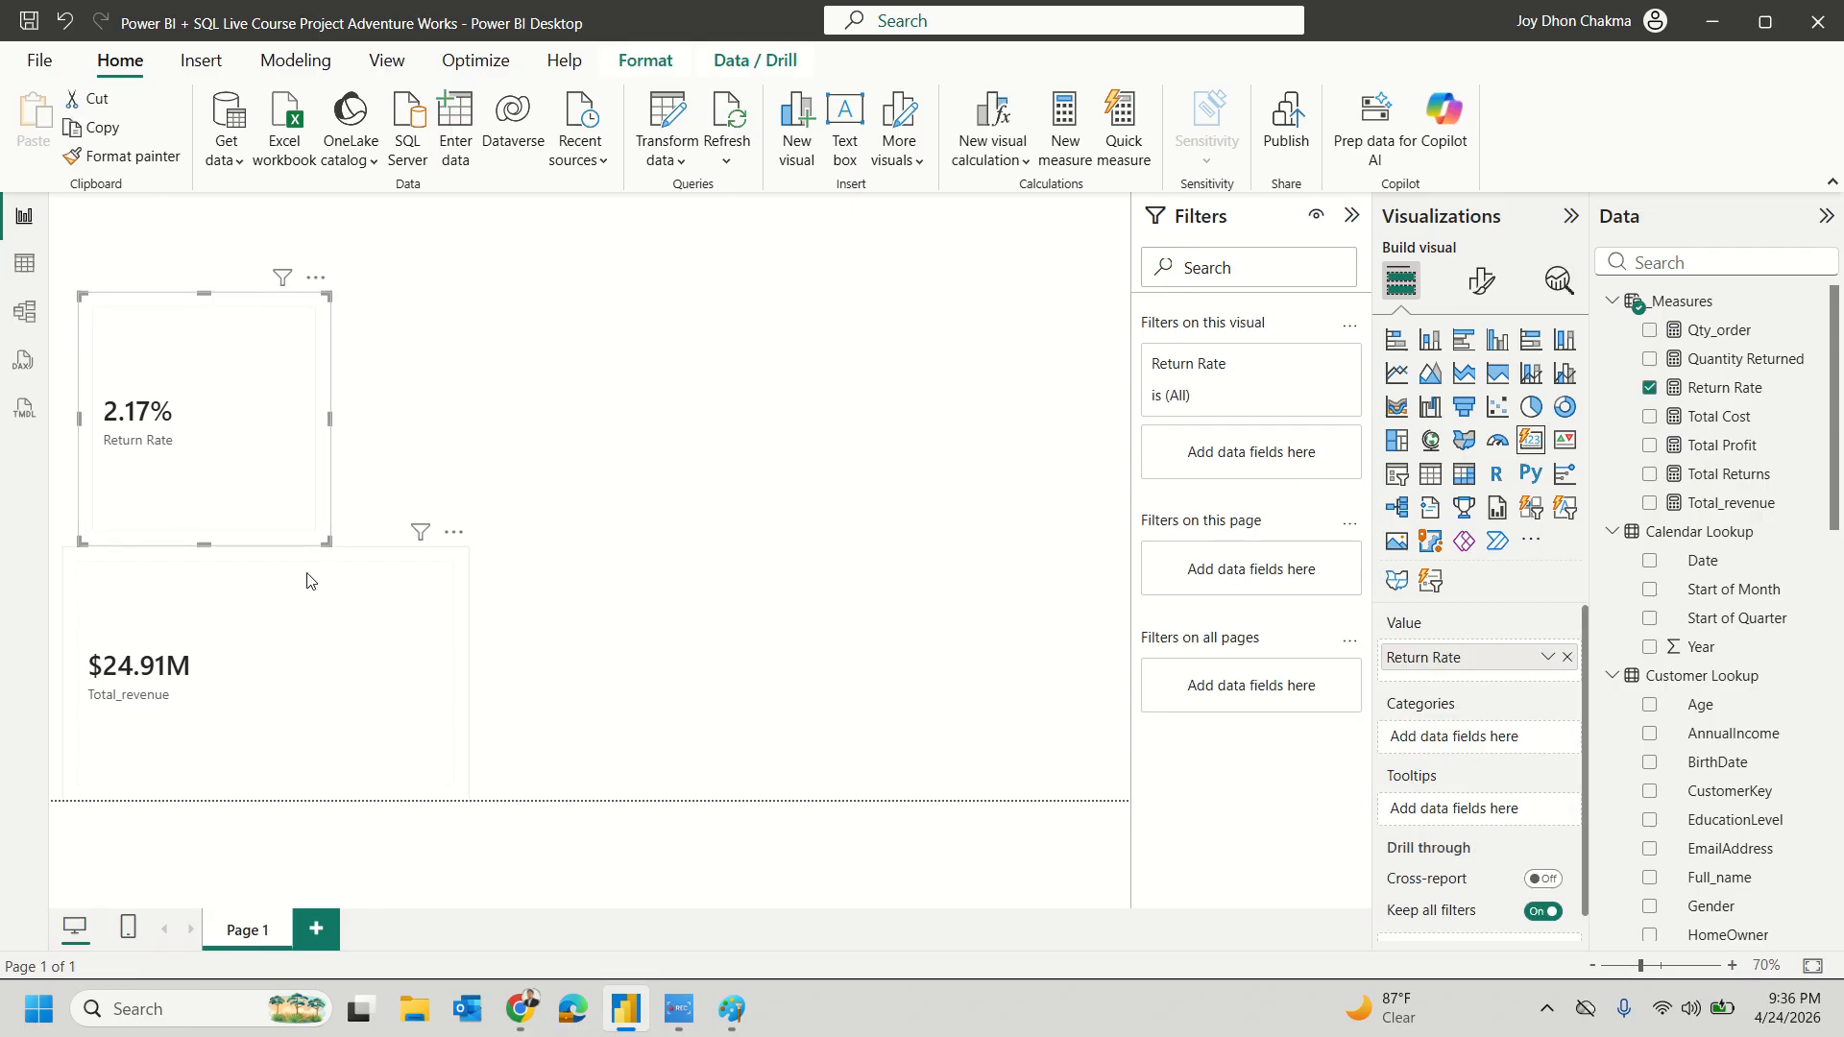
click(309, 576)
click(321, 443)
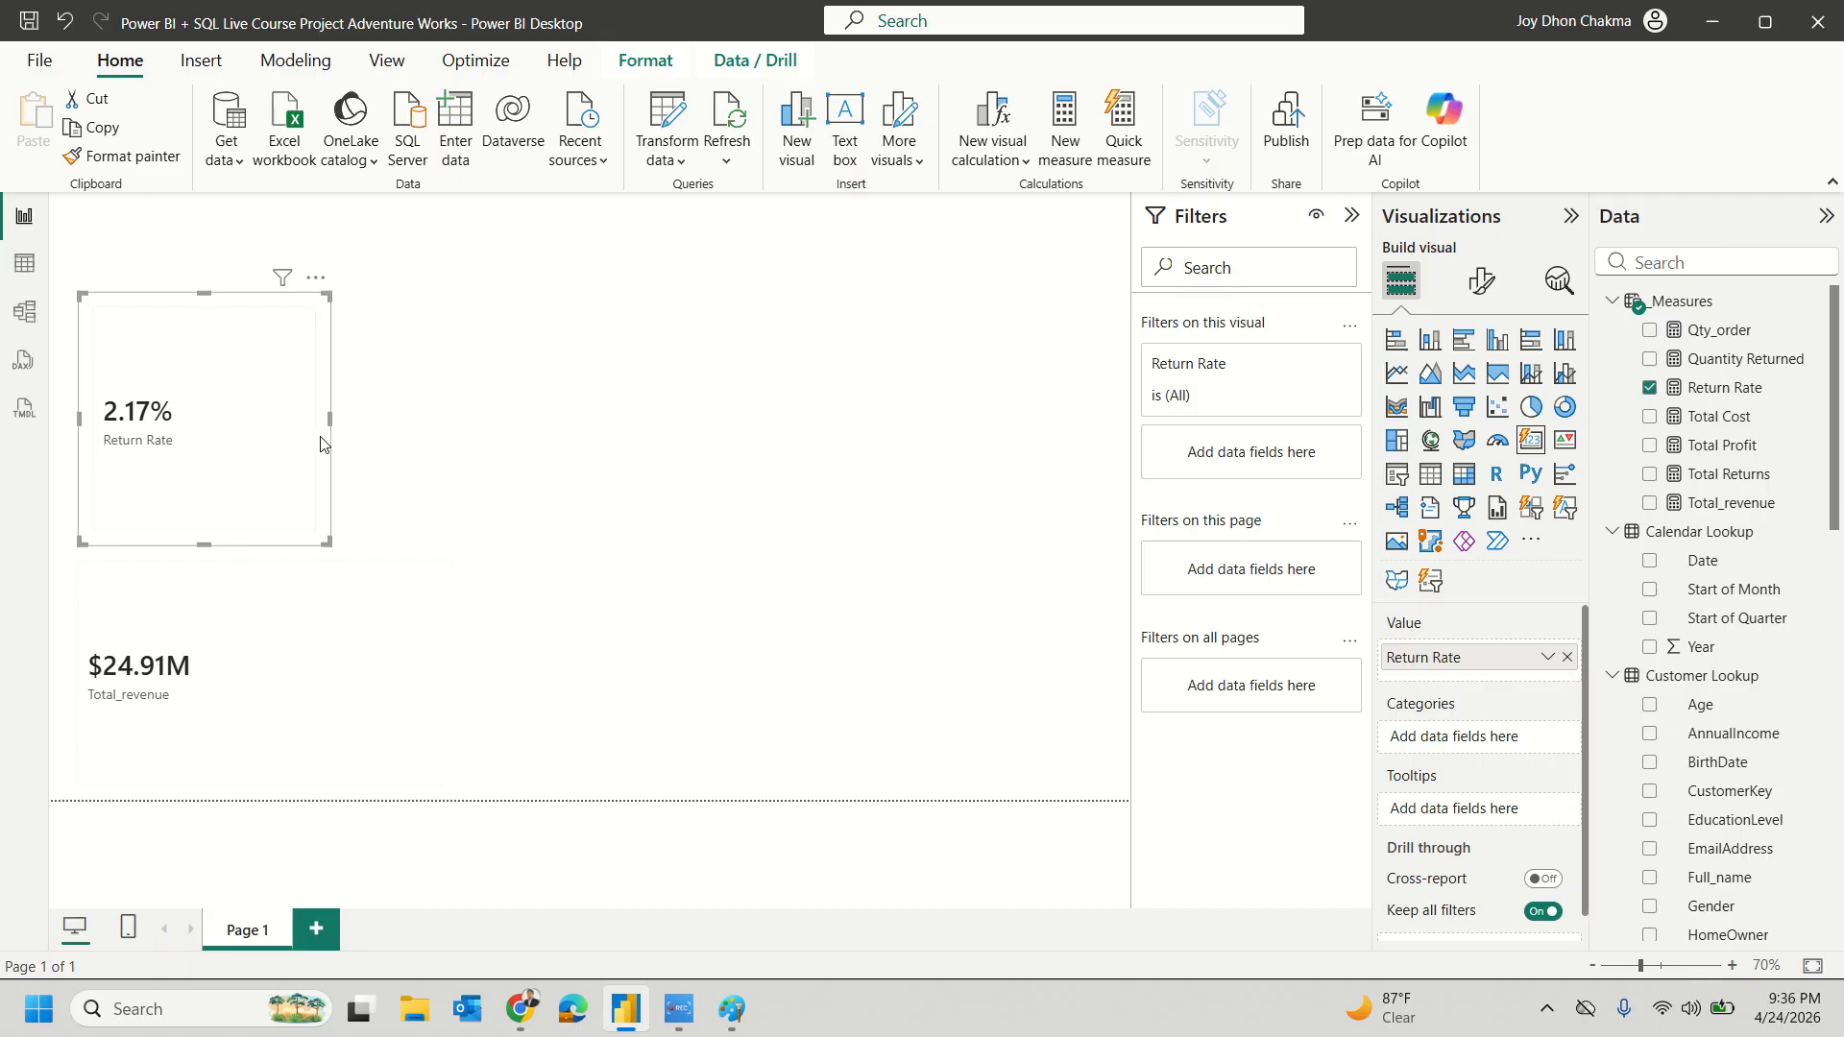
drag(204, 544, 214, 524)
click(292, 590)
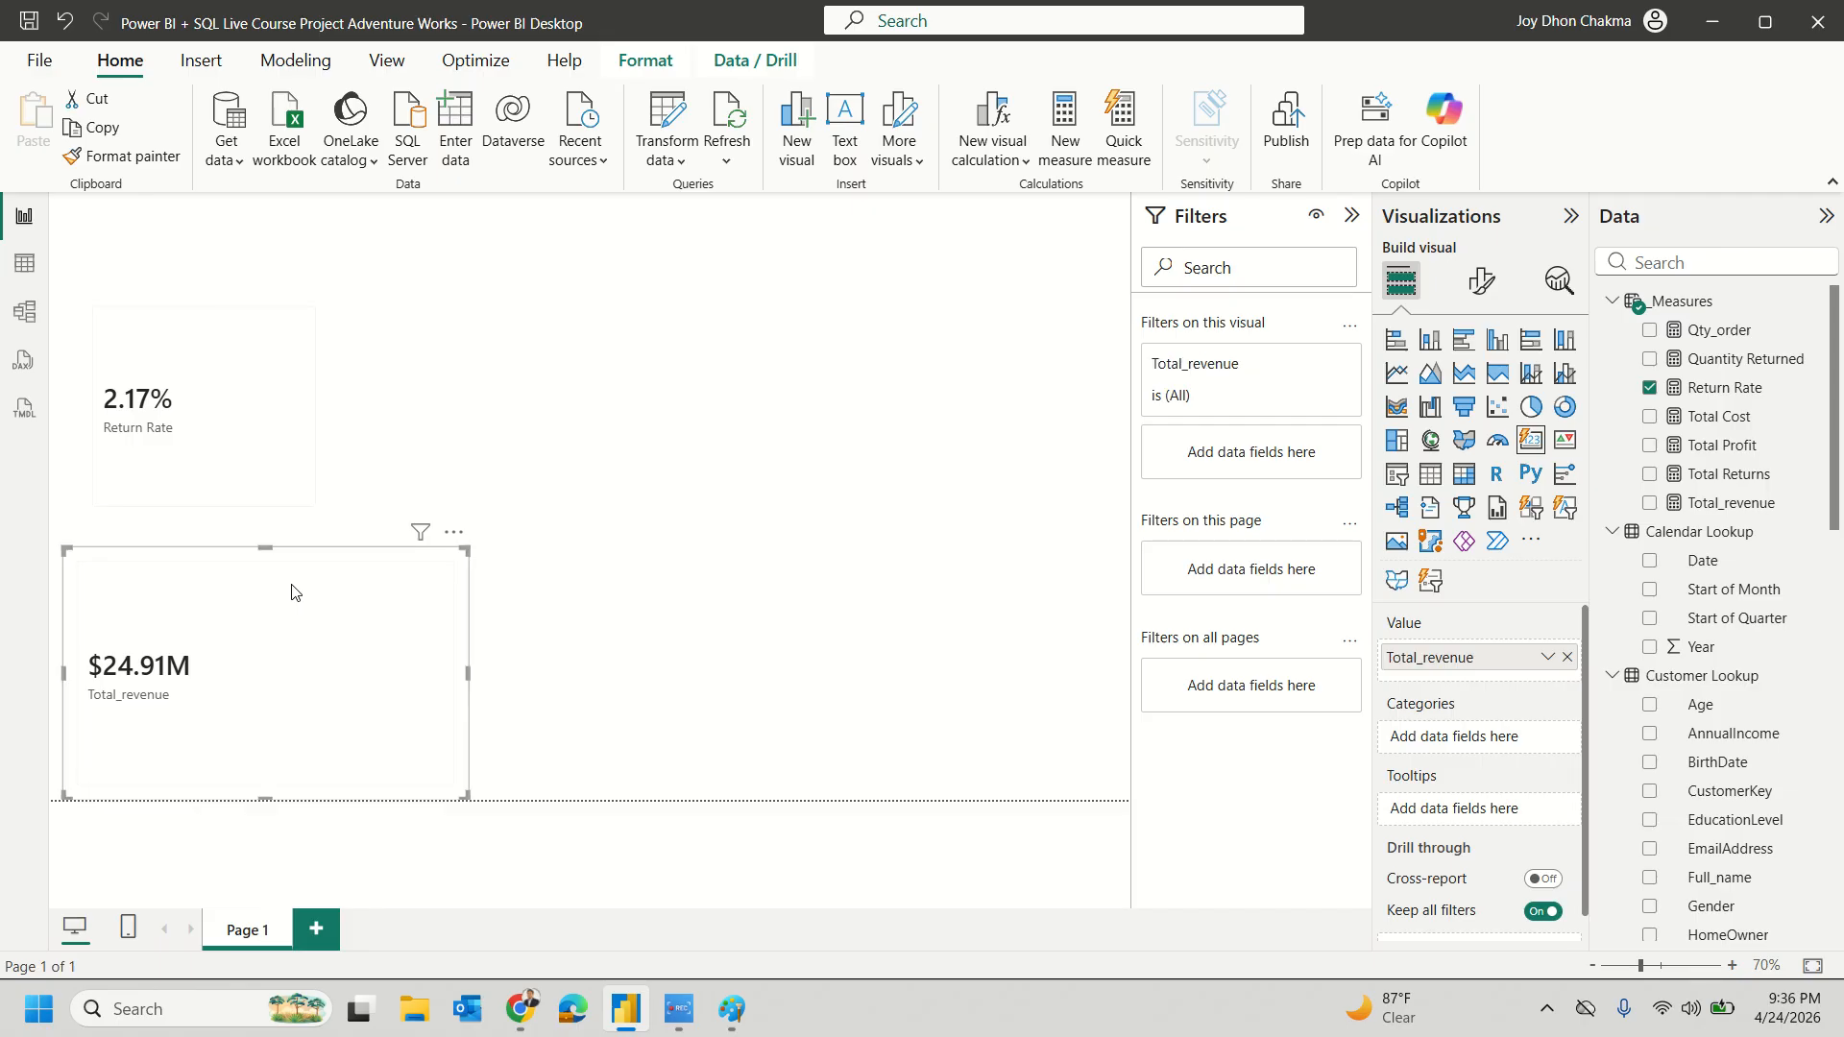
Step: Review the number format options available for the Total_revenue measure
click(1729, 504)
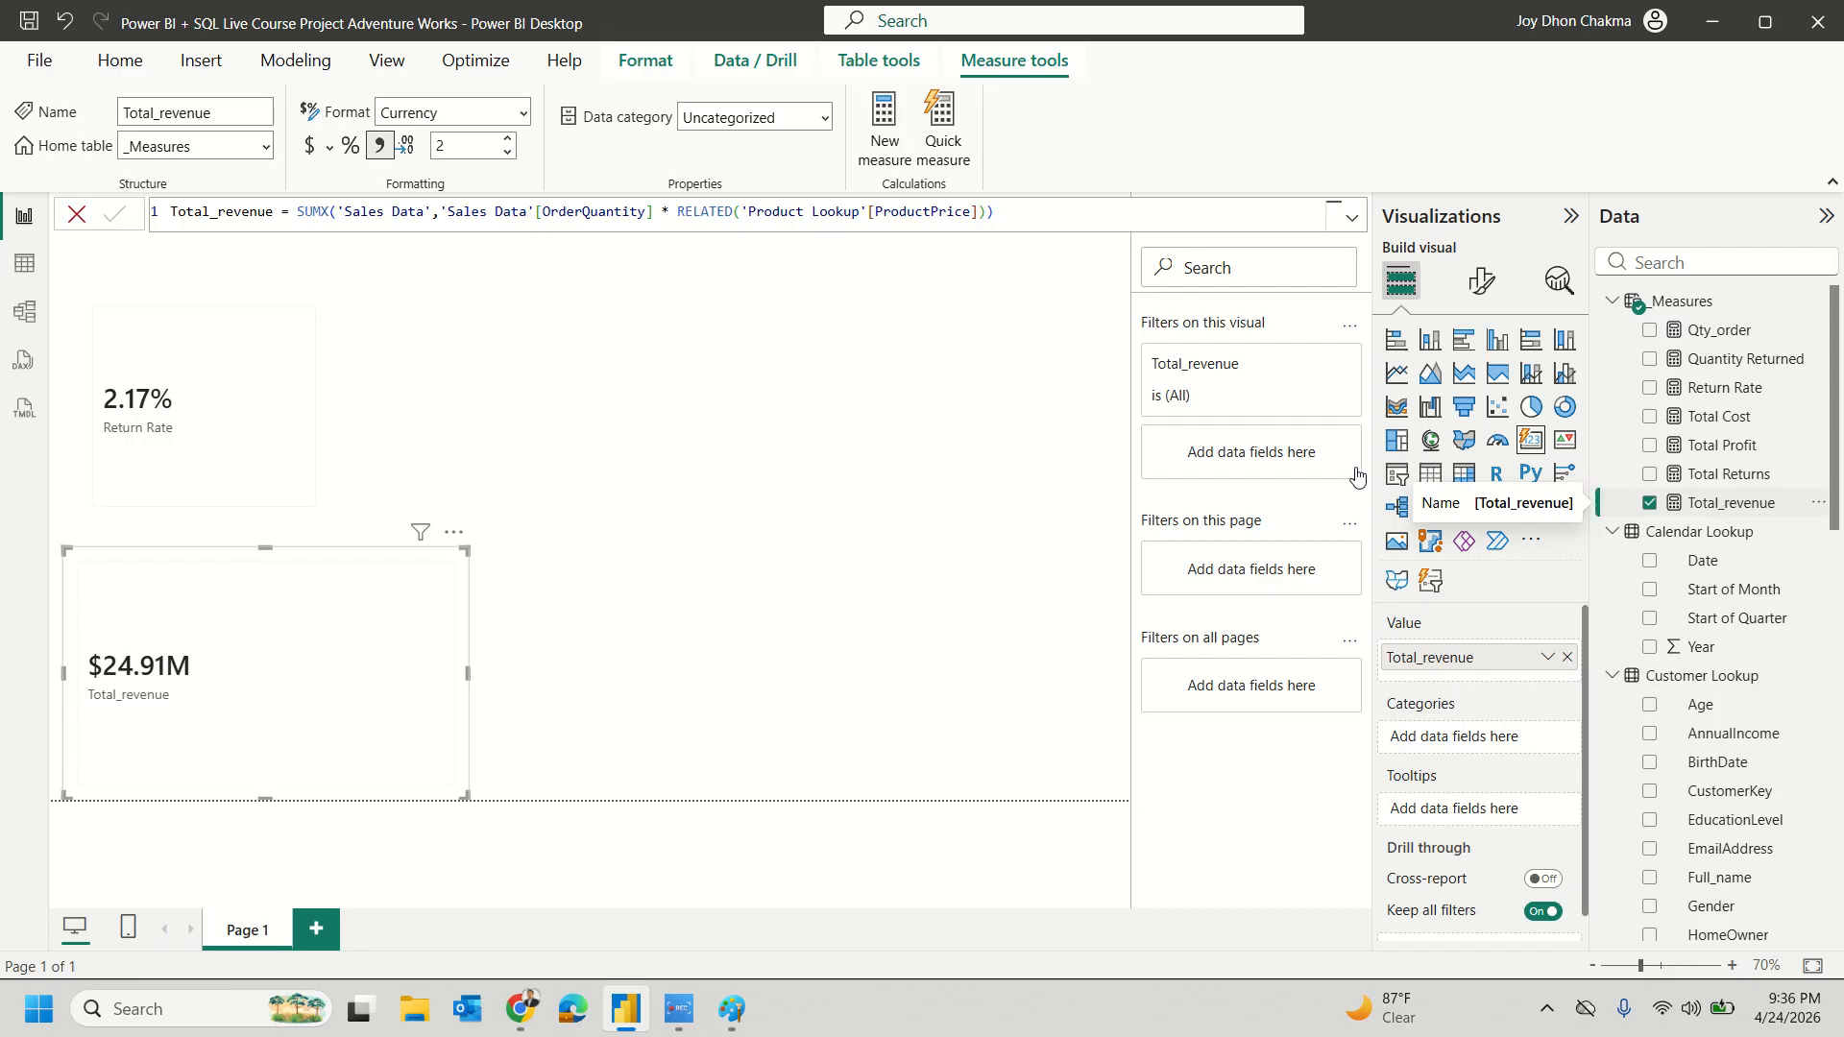
click(515, 117)
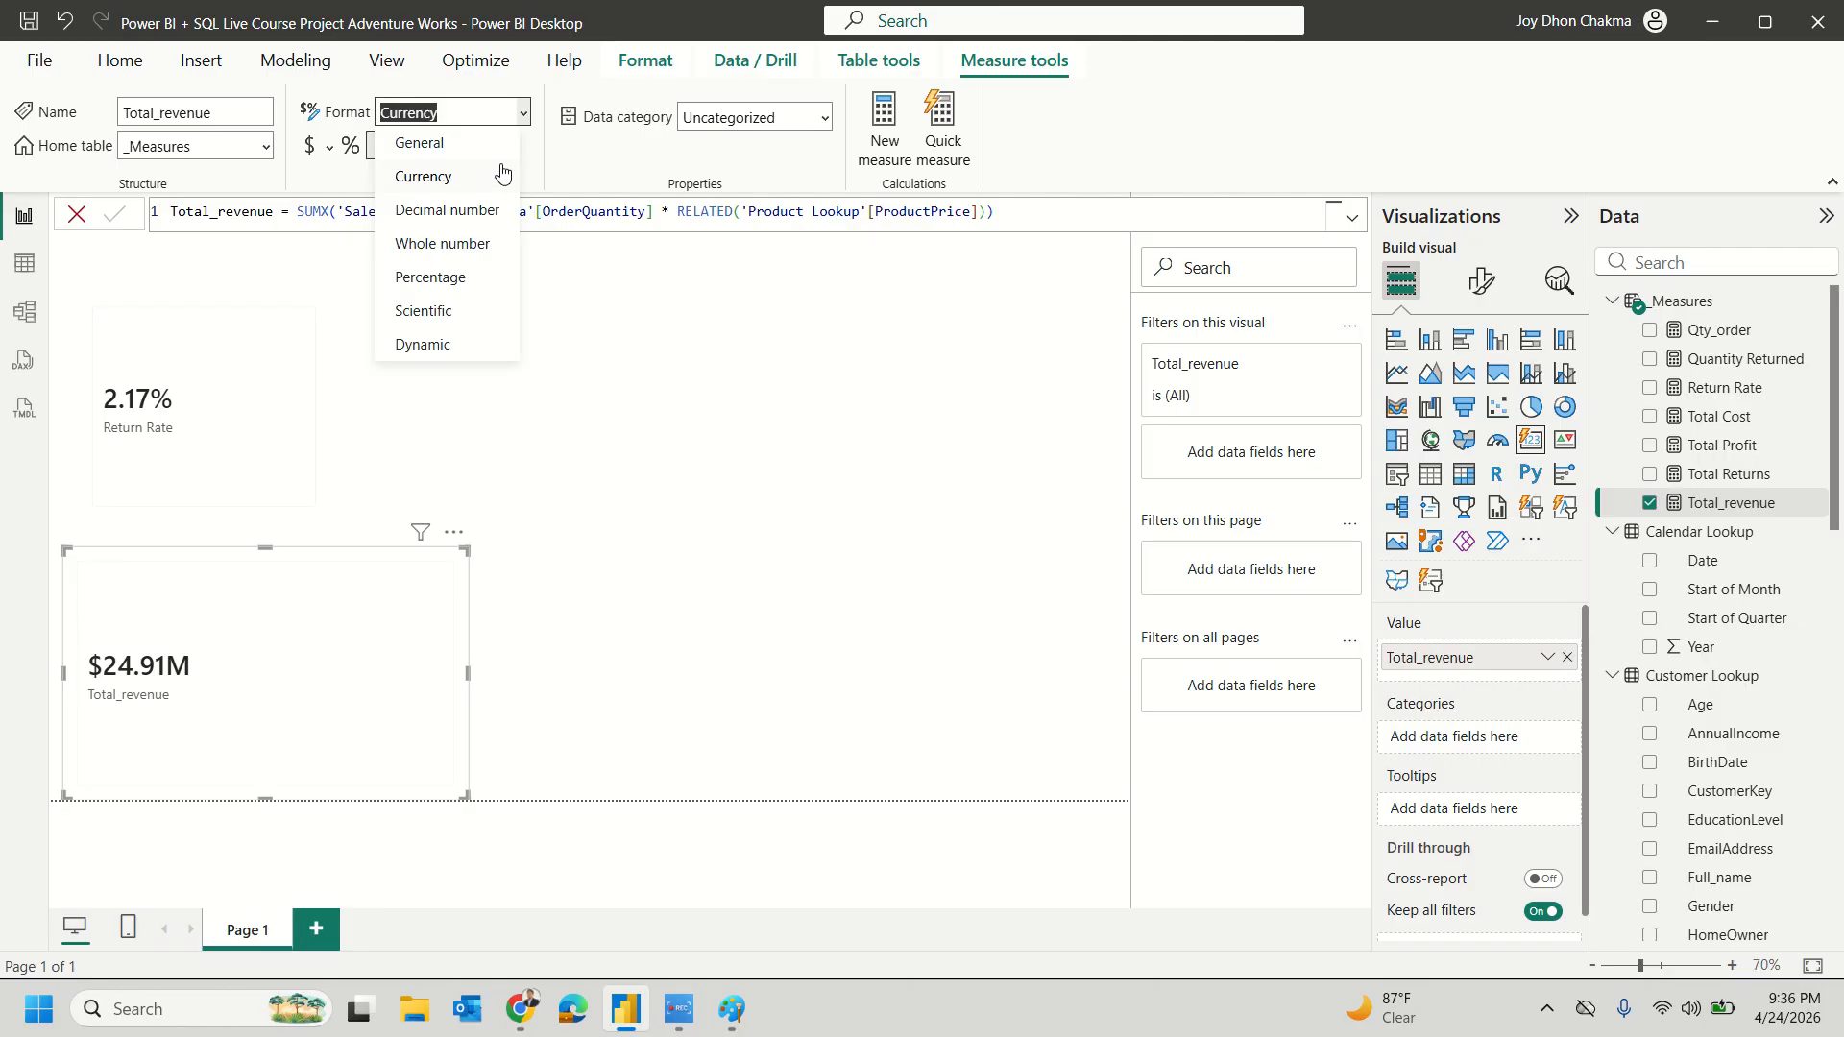
click(560, 159)
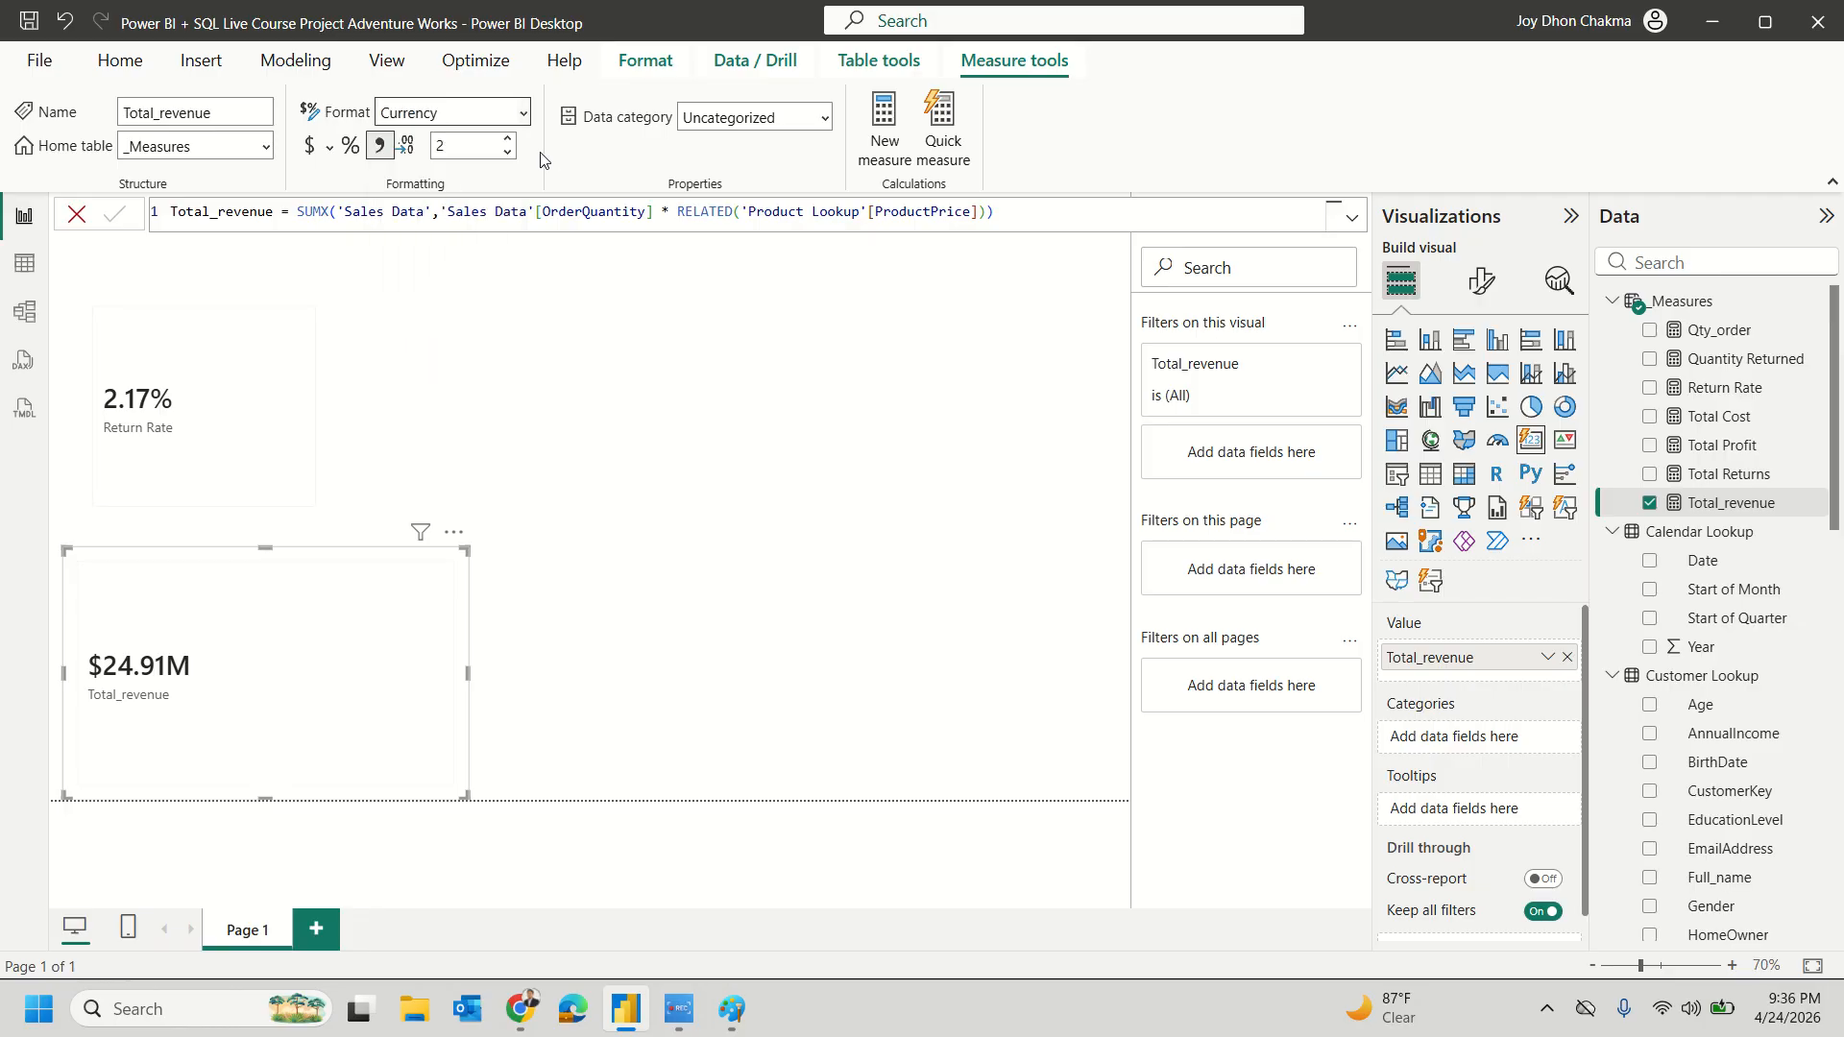
click(524, 113)
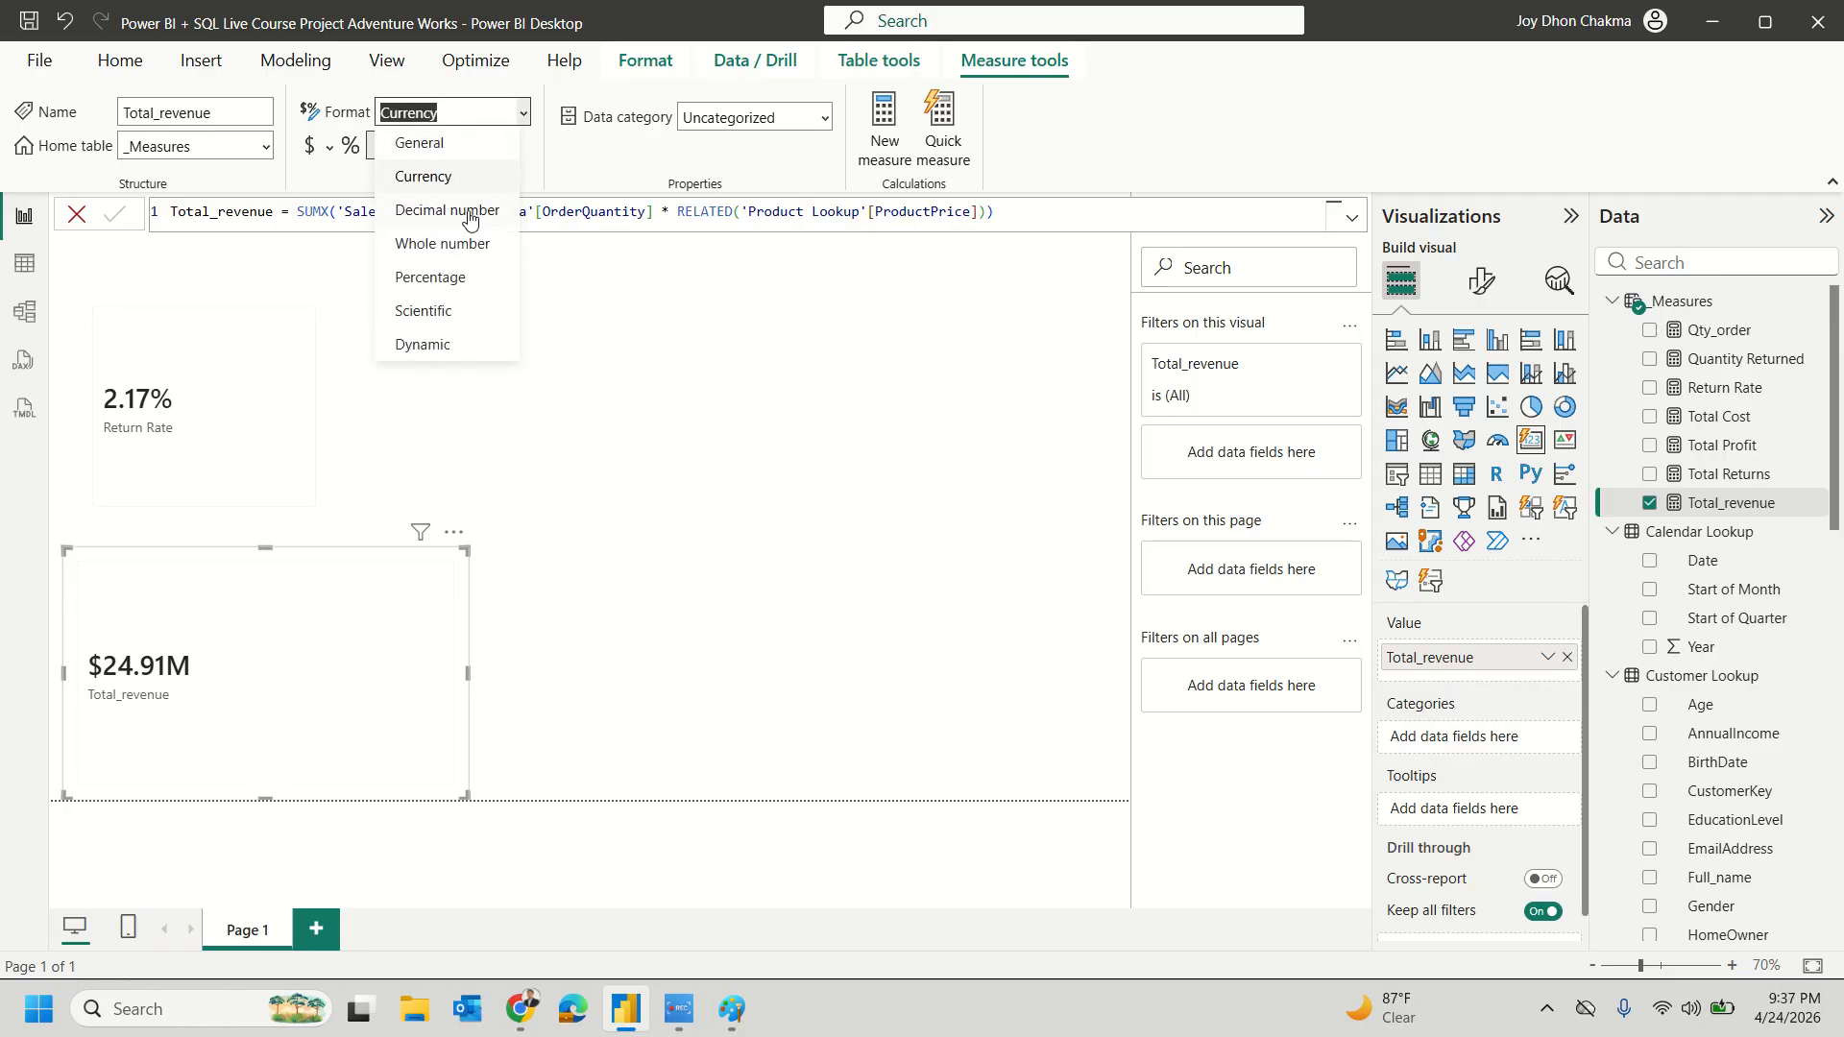
click(538, 159)
click(670, 427)
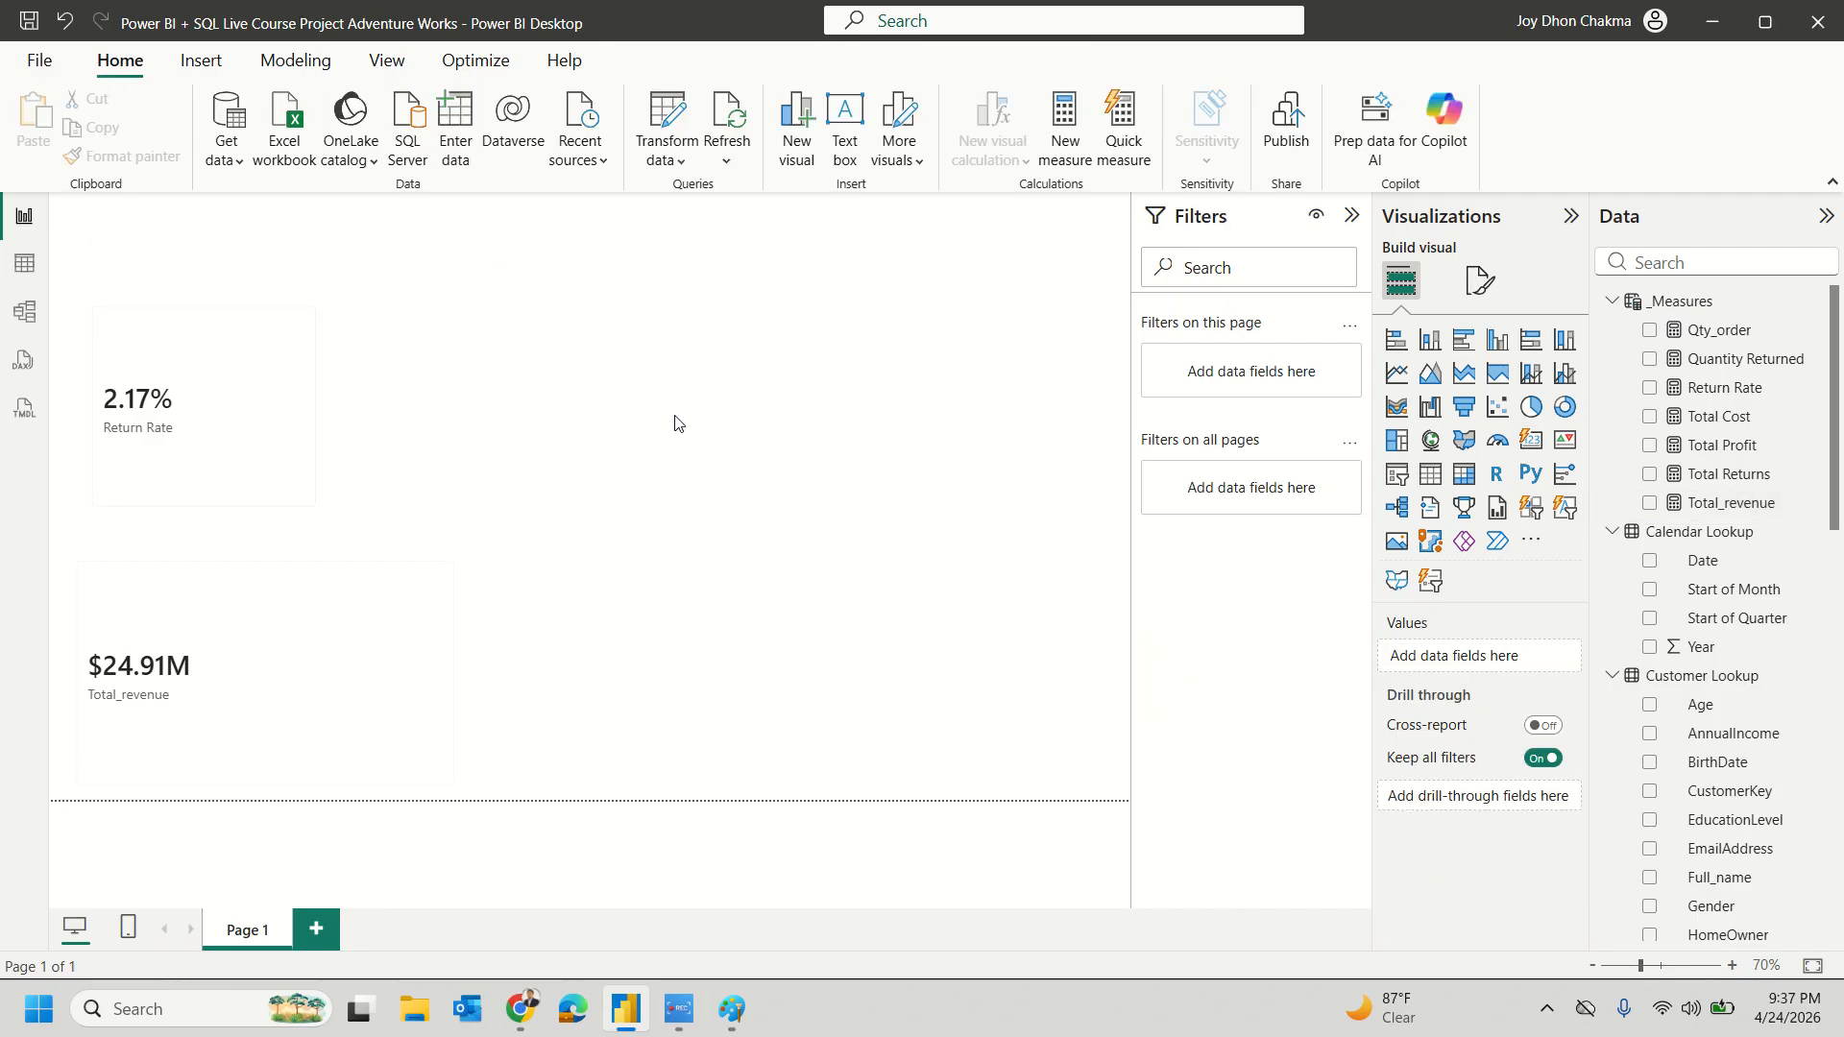
click(314, 557)
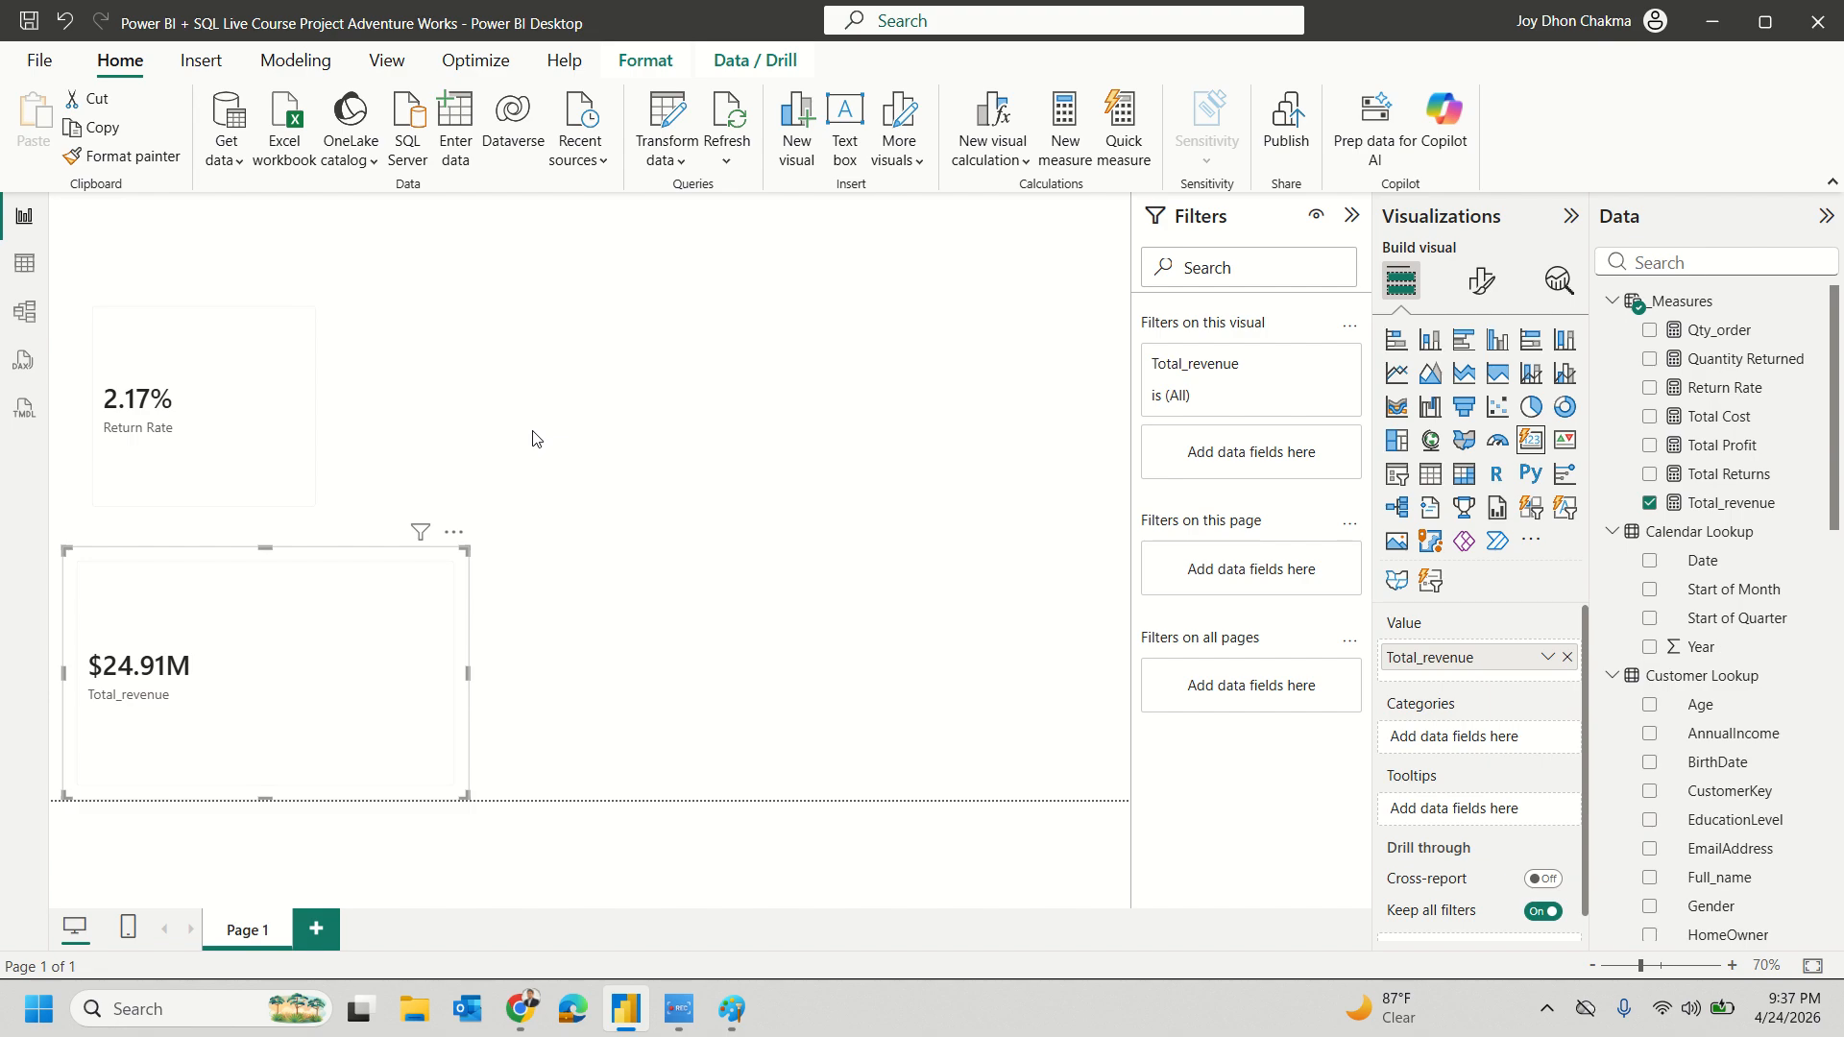
click(653, 391)
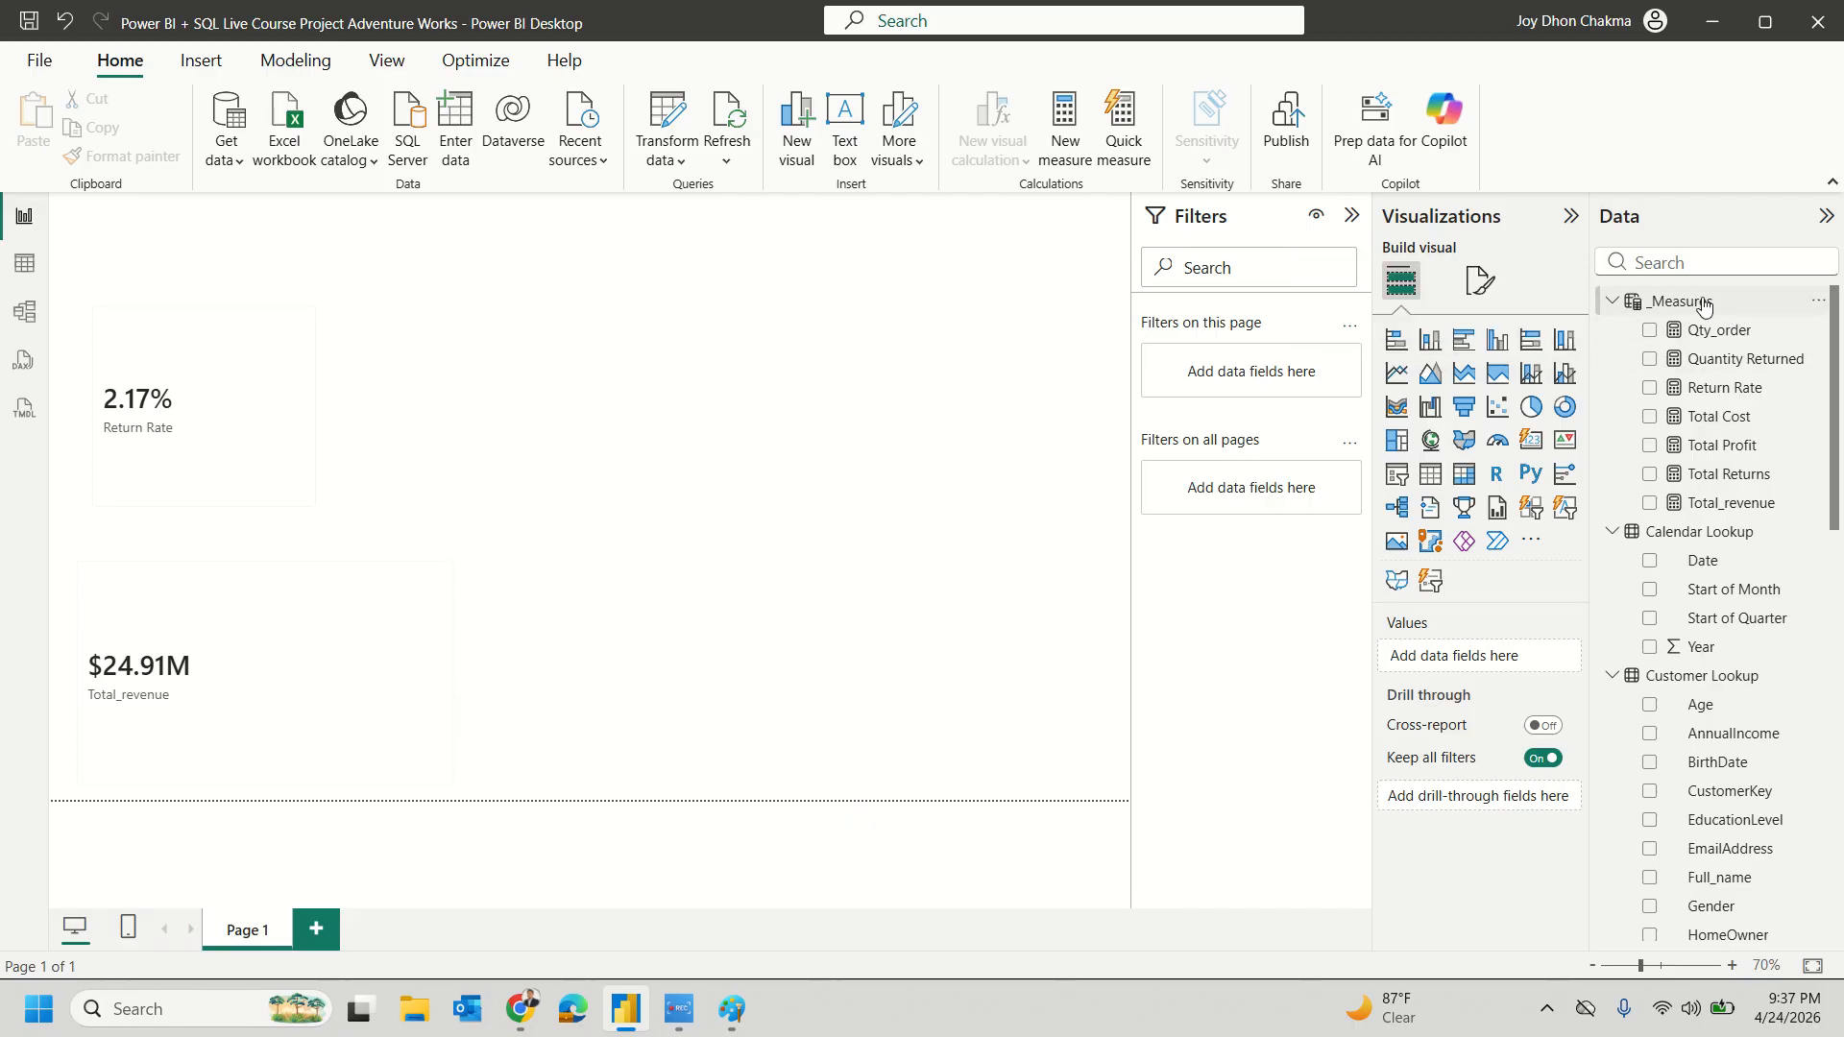
click(26, 315)
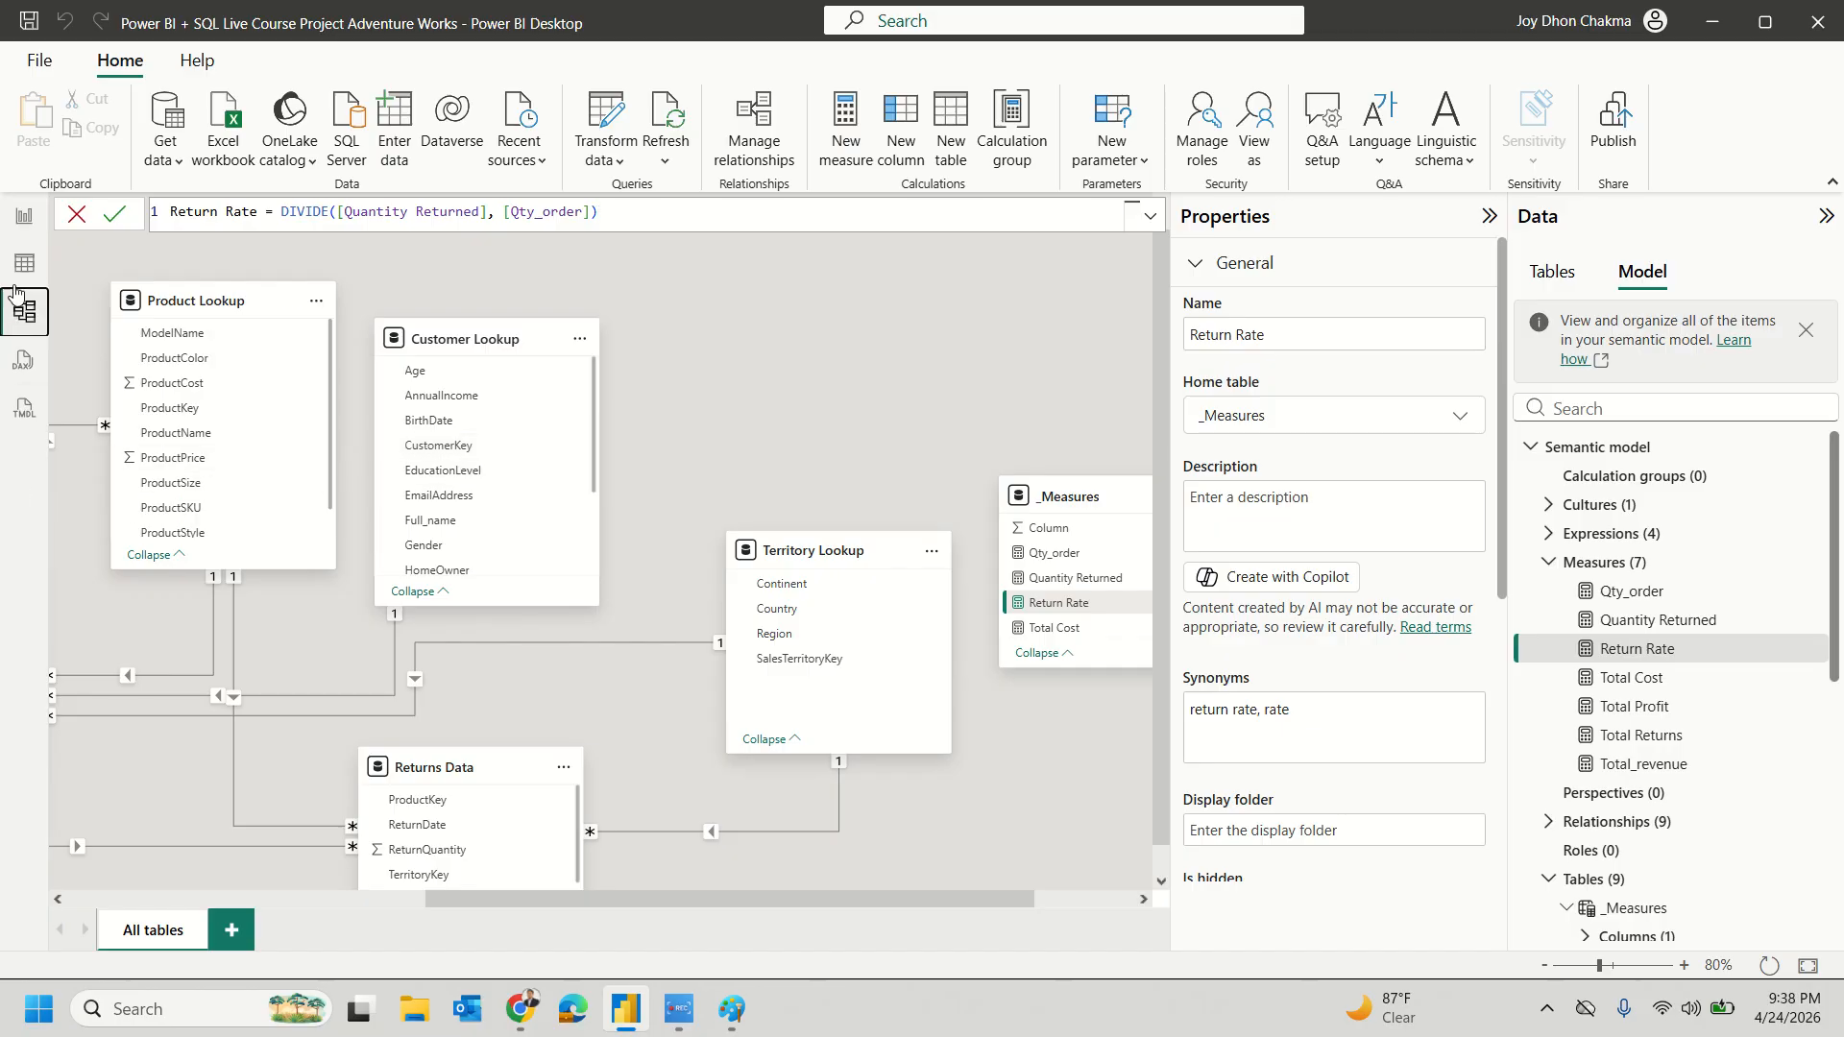
click(26, 222)
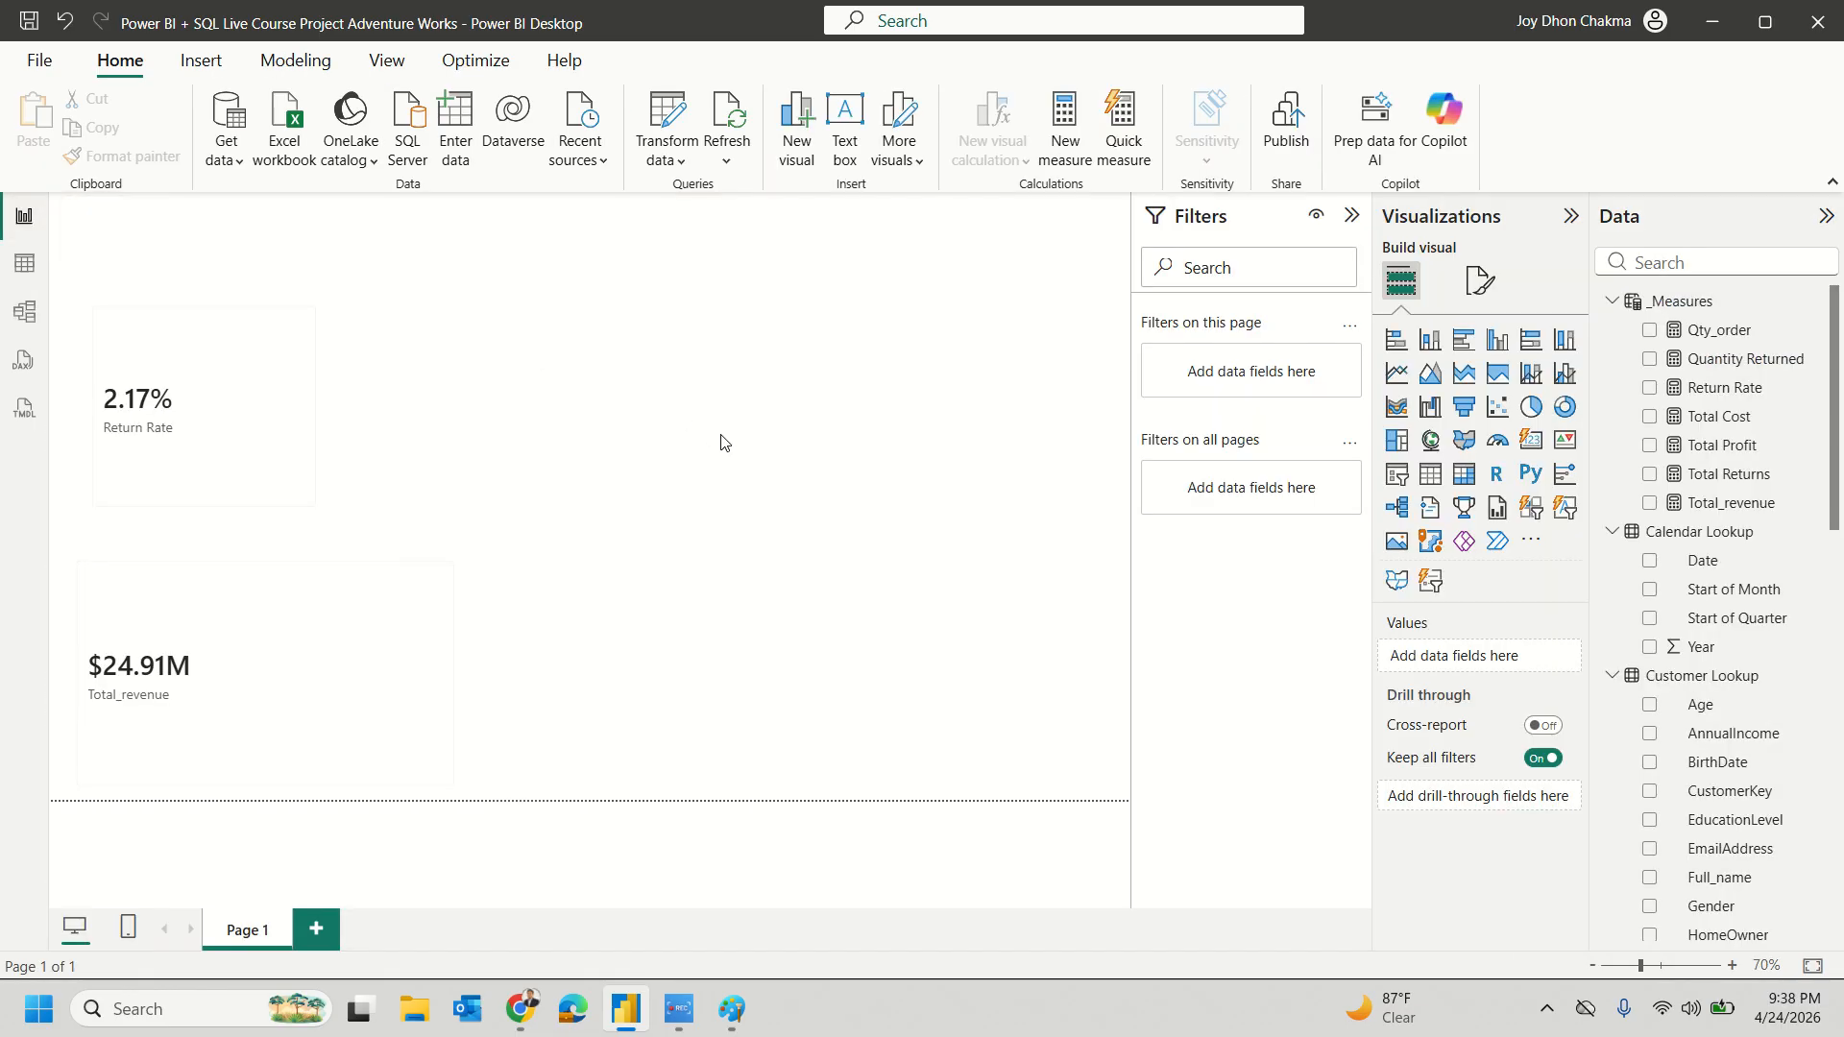
Step: Create a new measure in the _Measures table and name it Total Customer
right_click(1690, 309)
click(1585, 356)
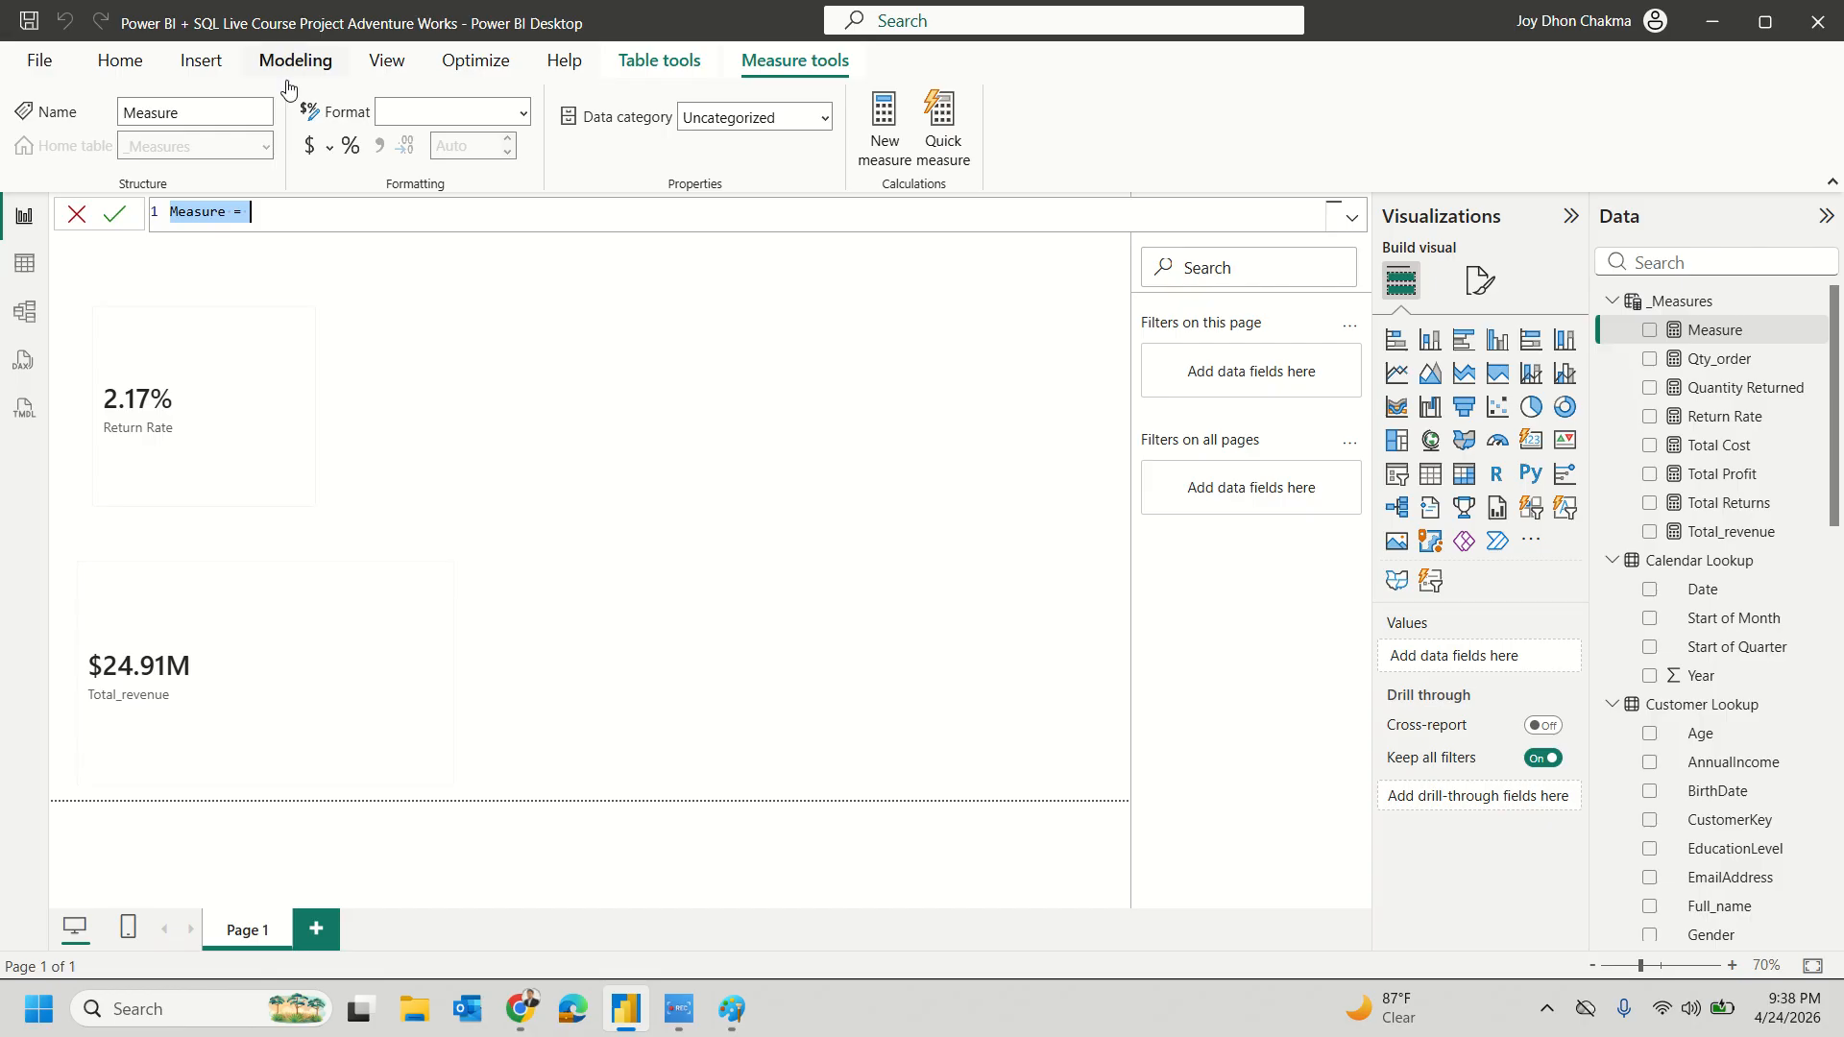
double_click(190, 209)
text(total)
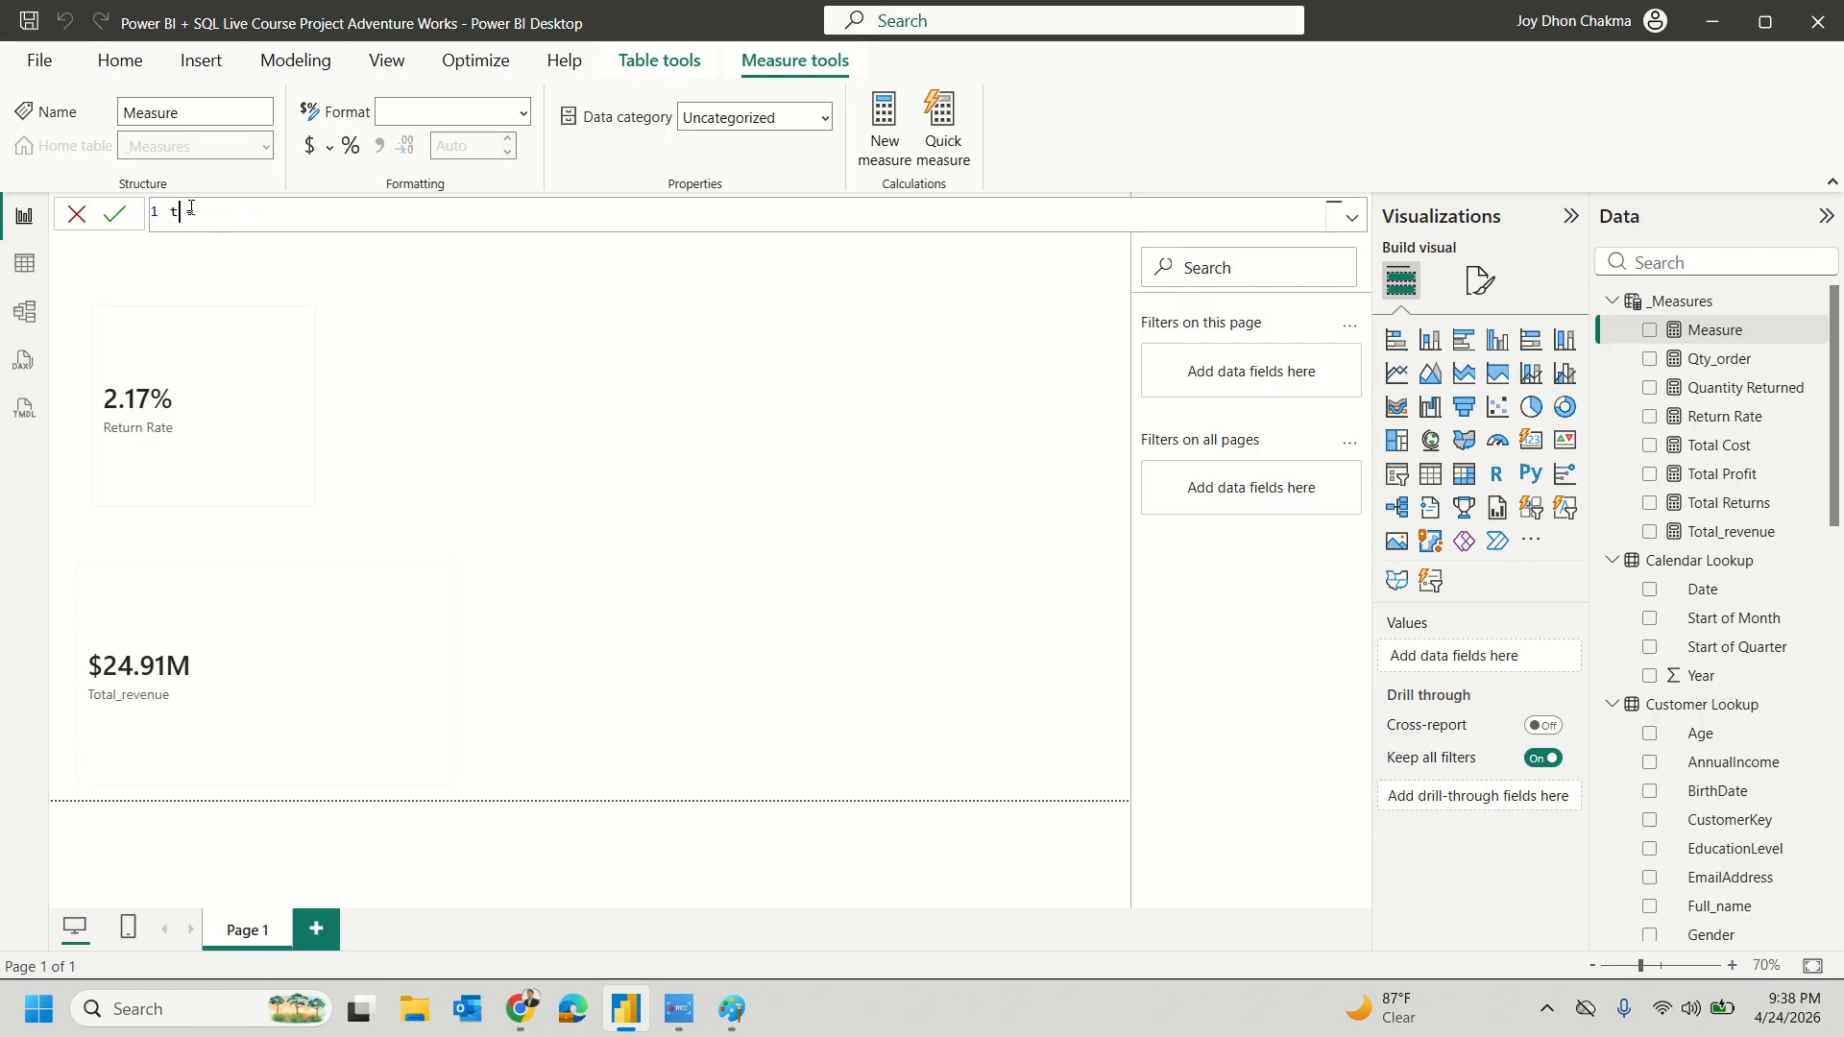
key(BackSpace)
key(BackSpace)
key(BackSpace)
key(BackSpace)
text(Total)
text(Customer)
Step: Start the Total Customer formula with the DISTINCTCOUNT function
scroll(1737, 491, down, 4)
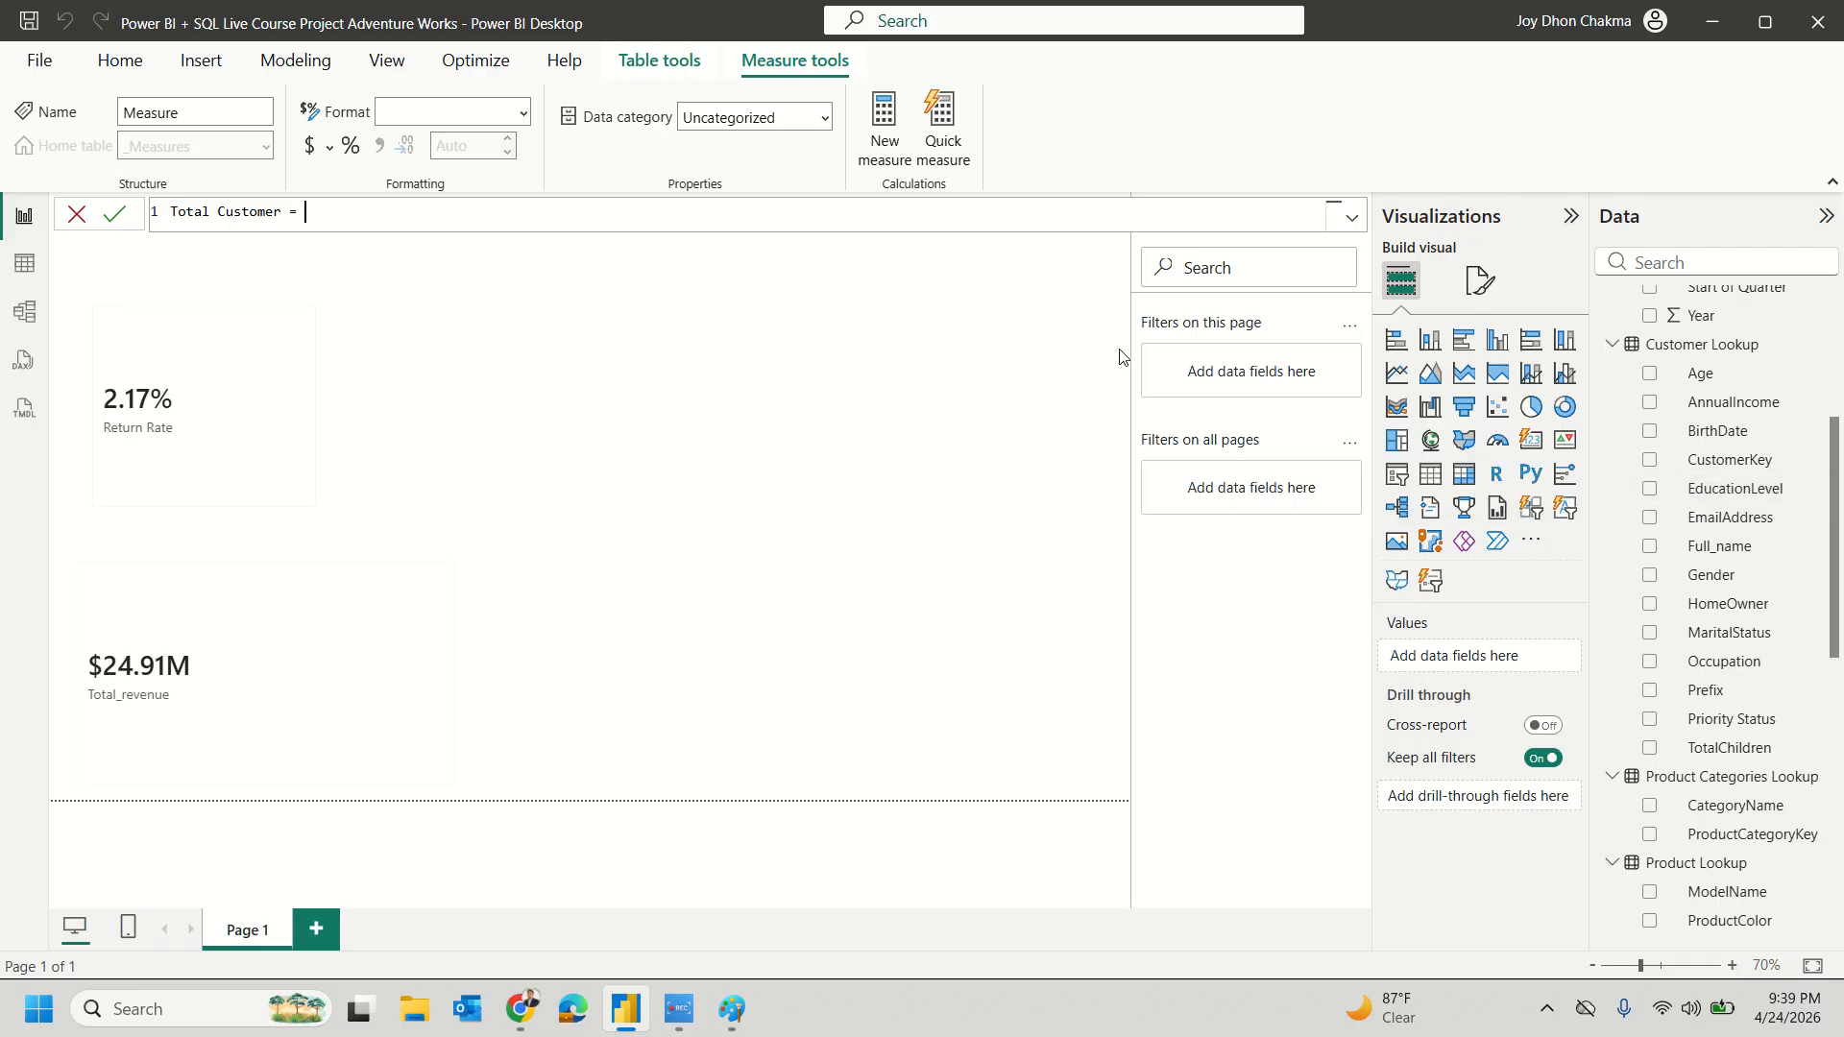
text(distinc)
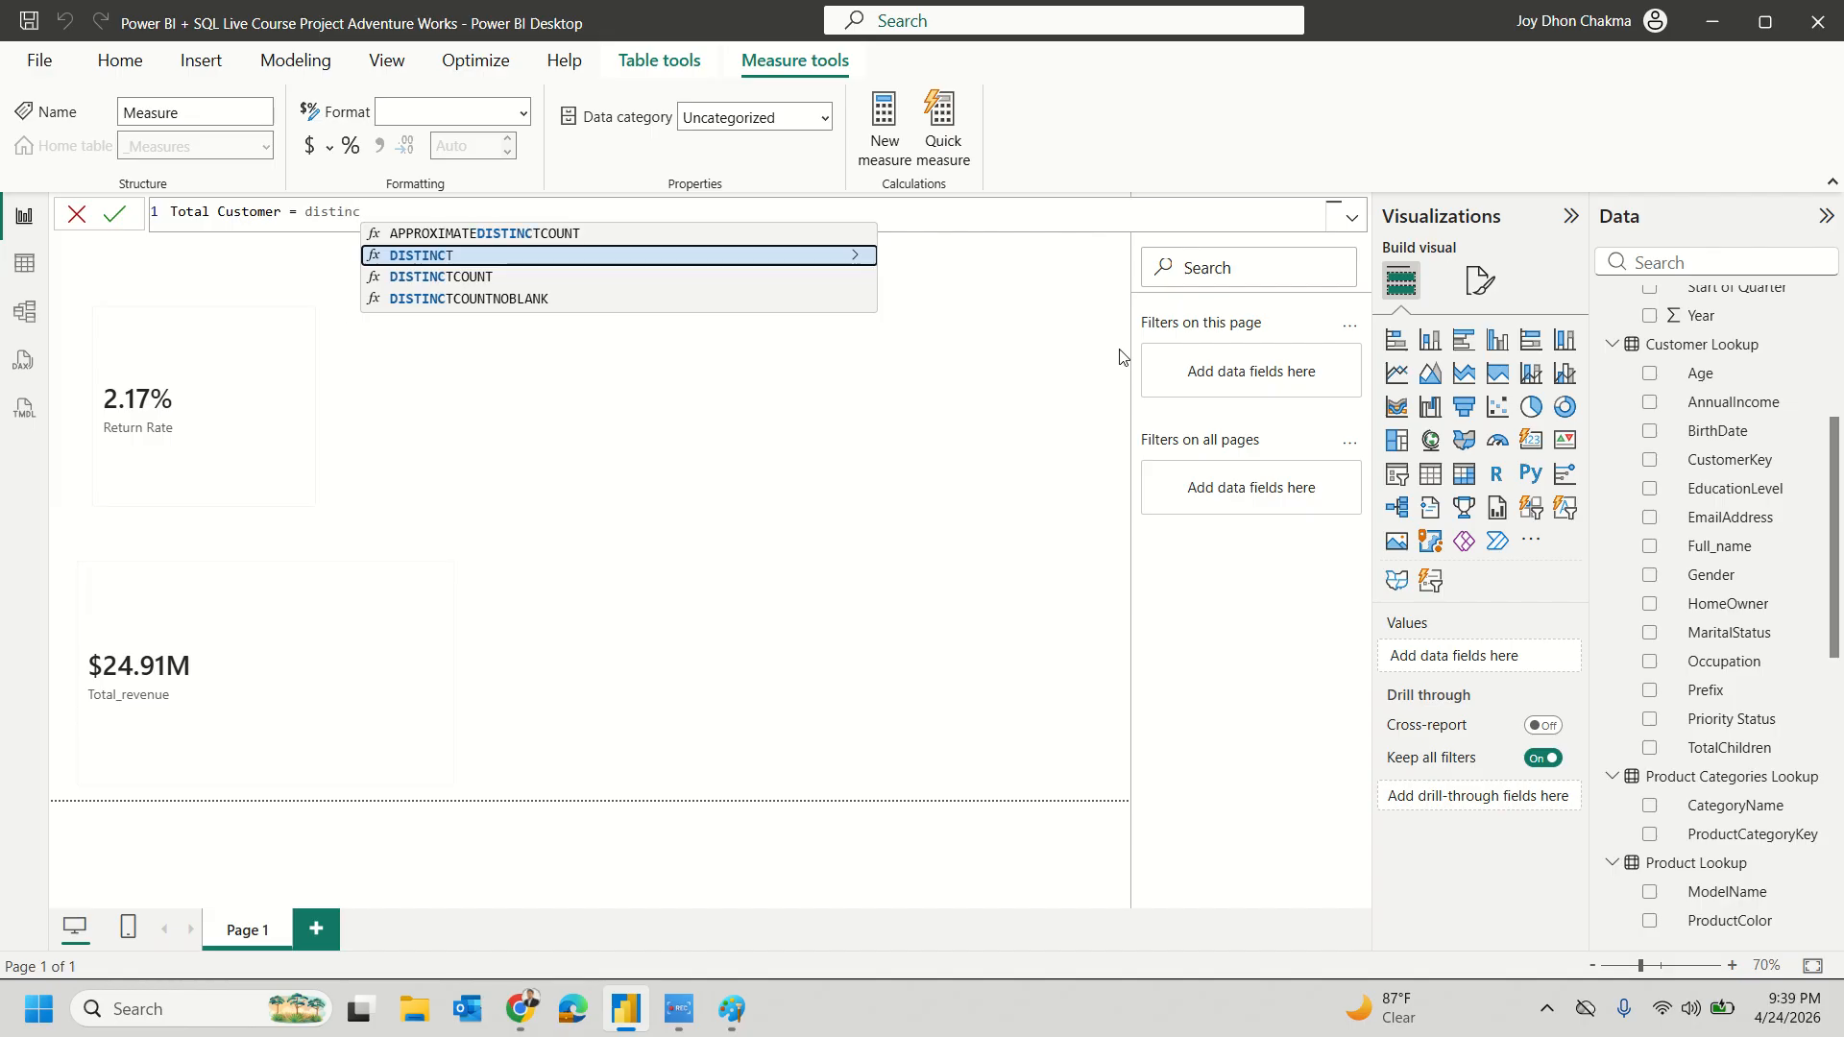
key(Down)
key(Tab)
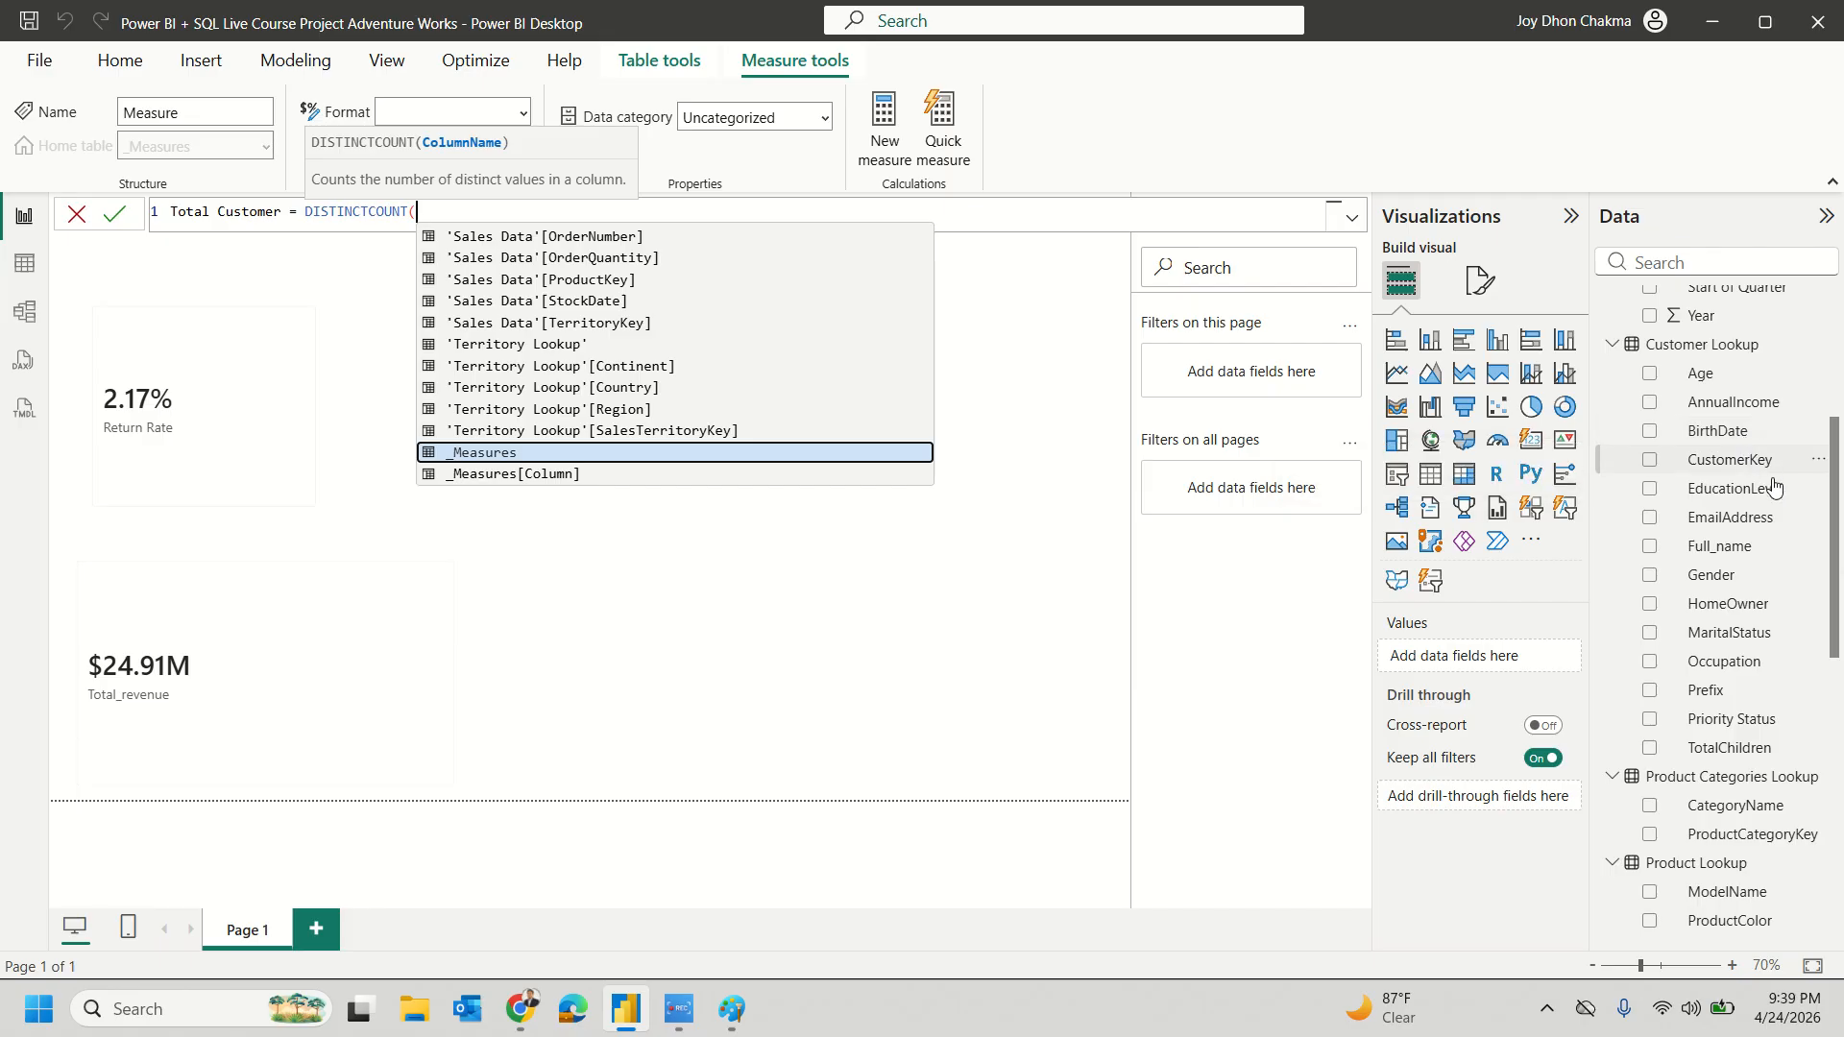
Step: Complete the Total Customer formula with the 'Customer Lookup'[CustomerKey] column and commit the measure
text(cus)
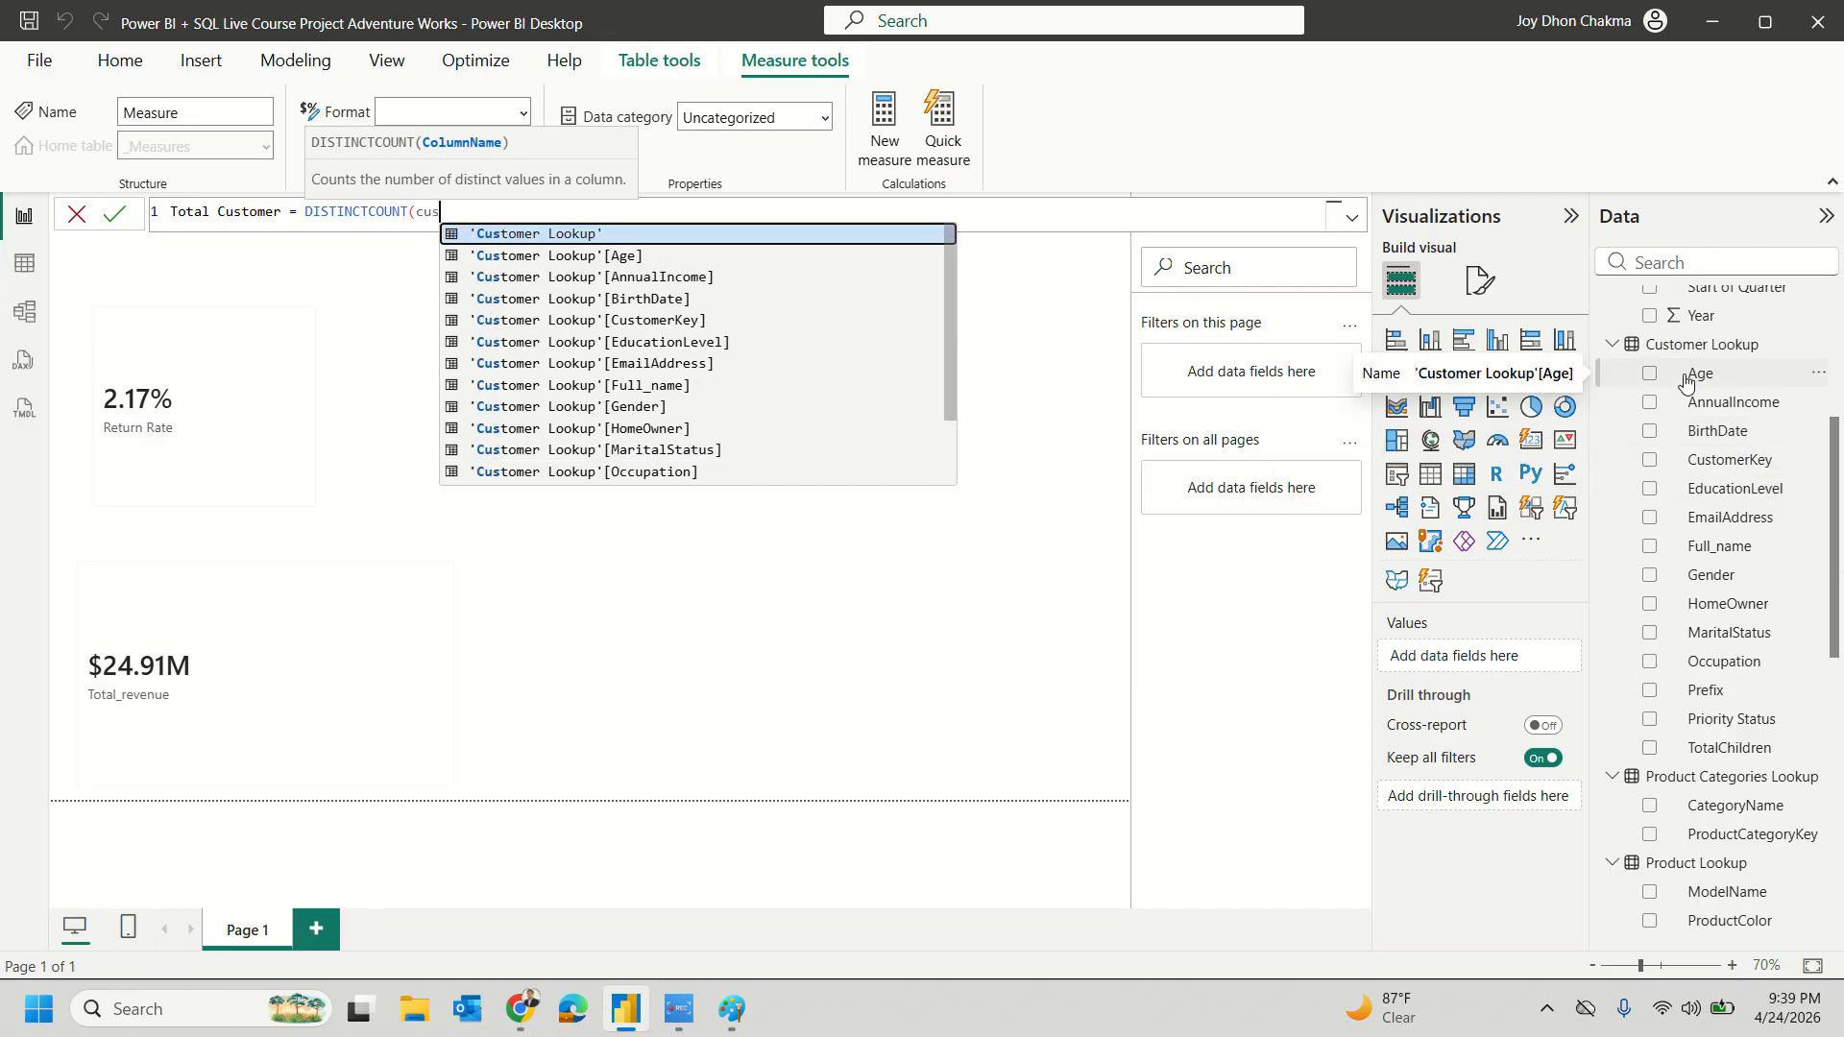
key(Down)
key(Down)
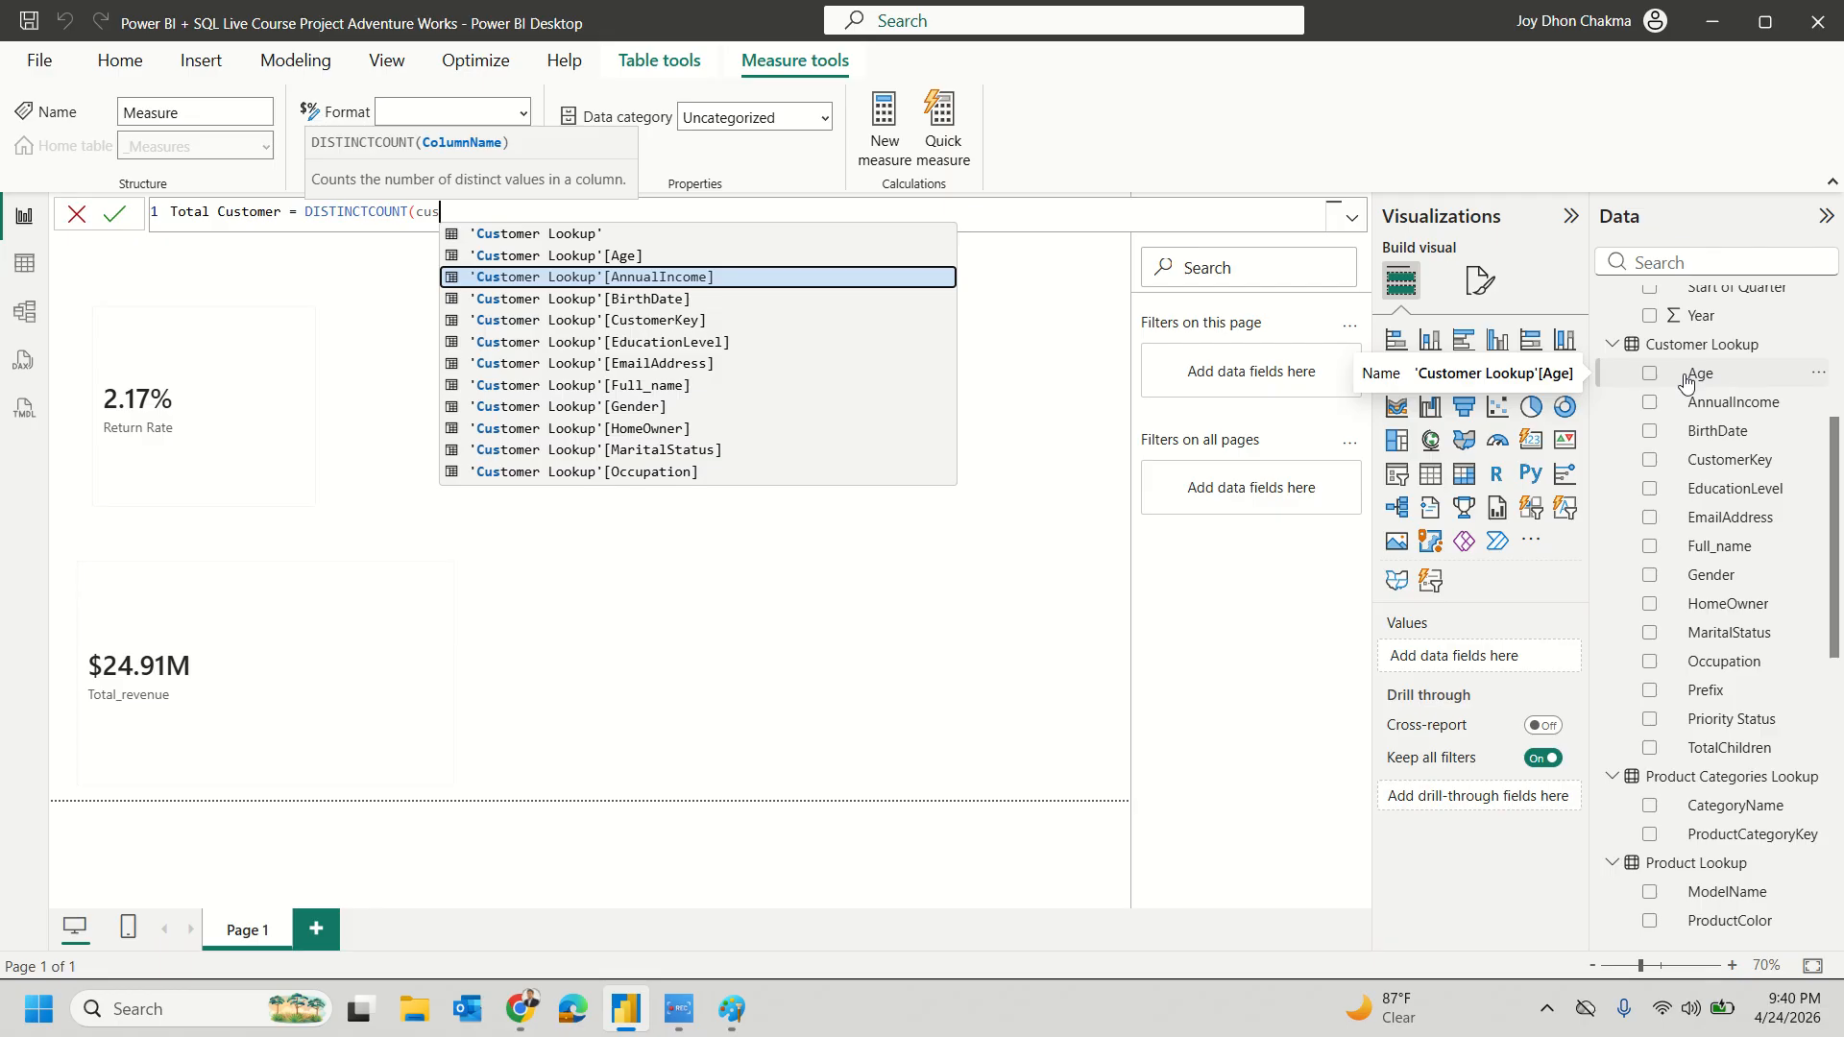
key(Down)
key(Down)
key(Down)
key(Down)
key(Down)
key(Down)
key(Down)
key(Down)
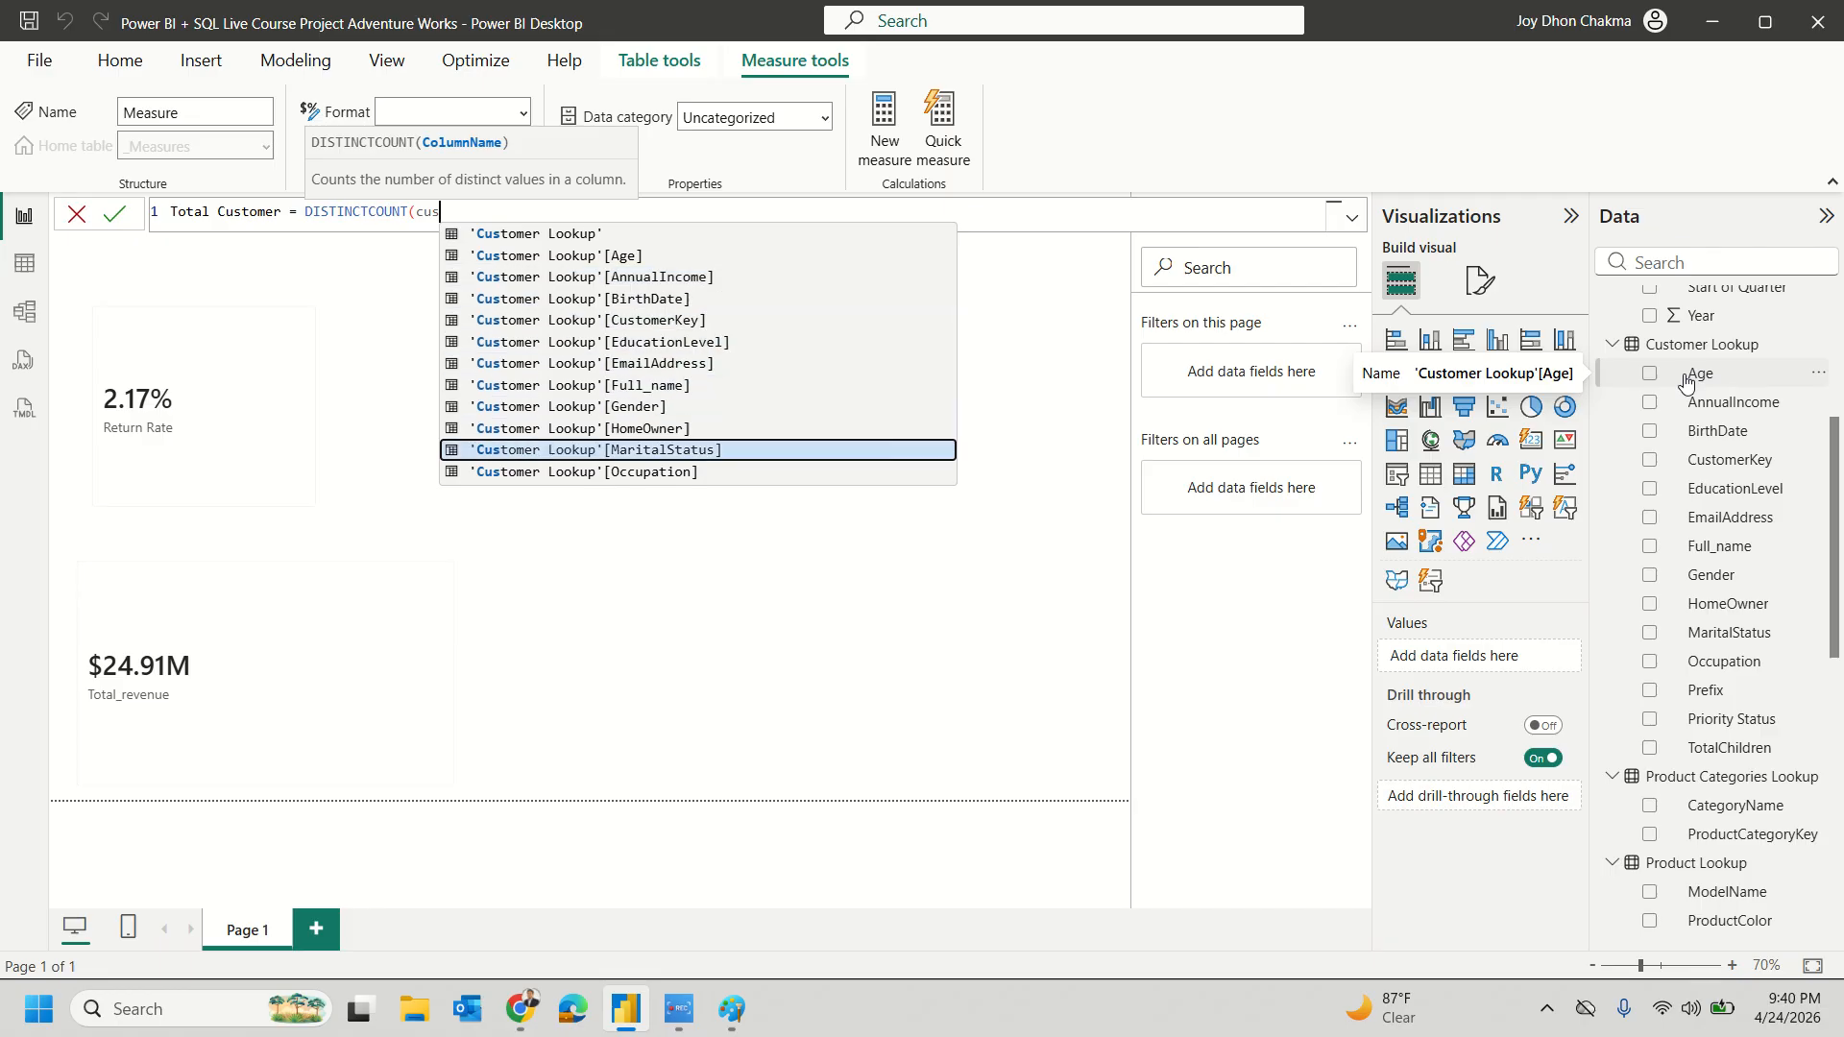
key(Down)
key(Down)
key(Down)
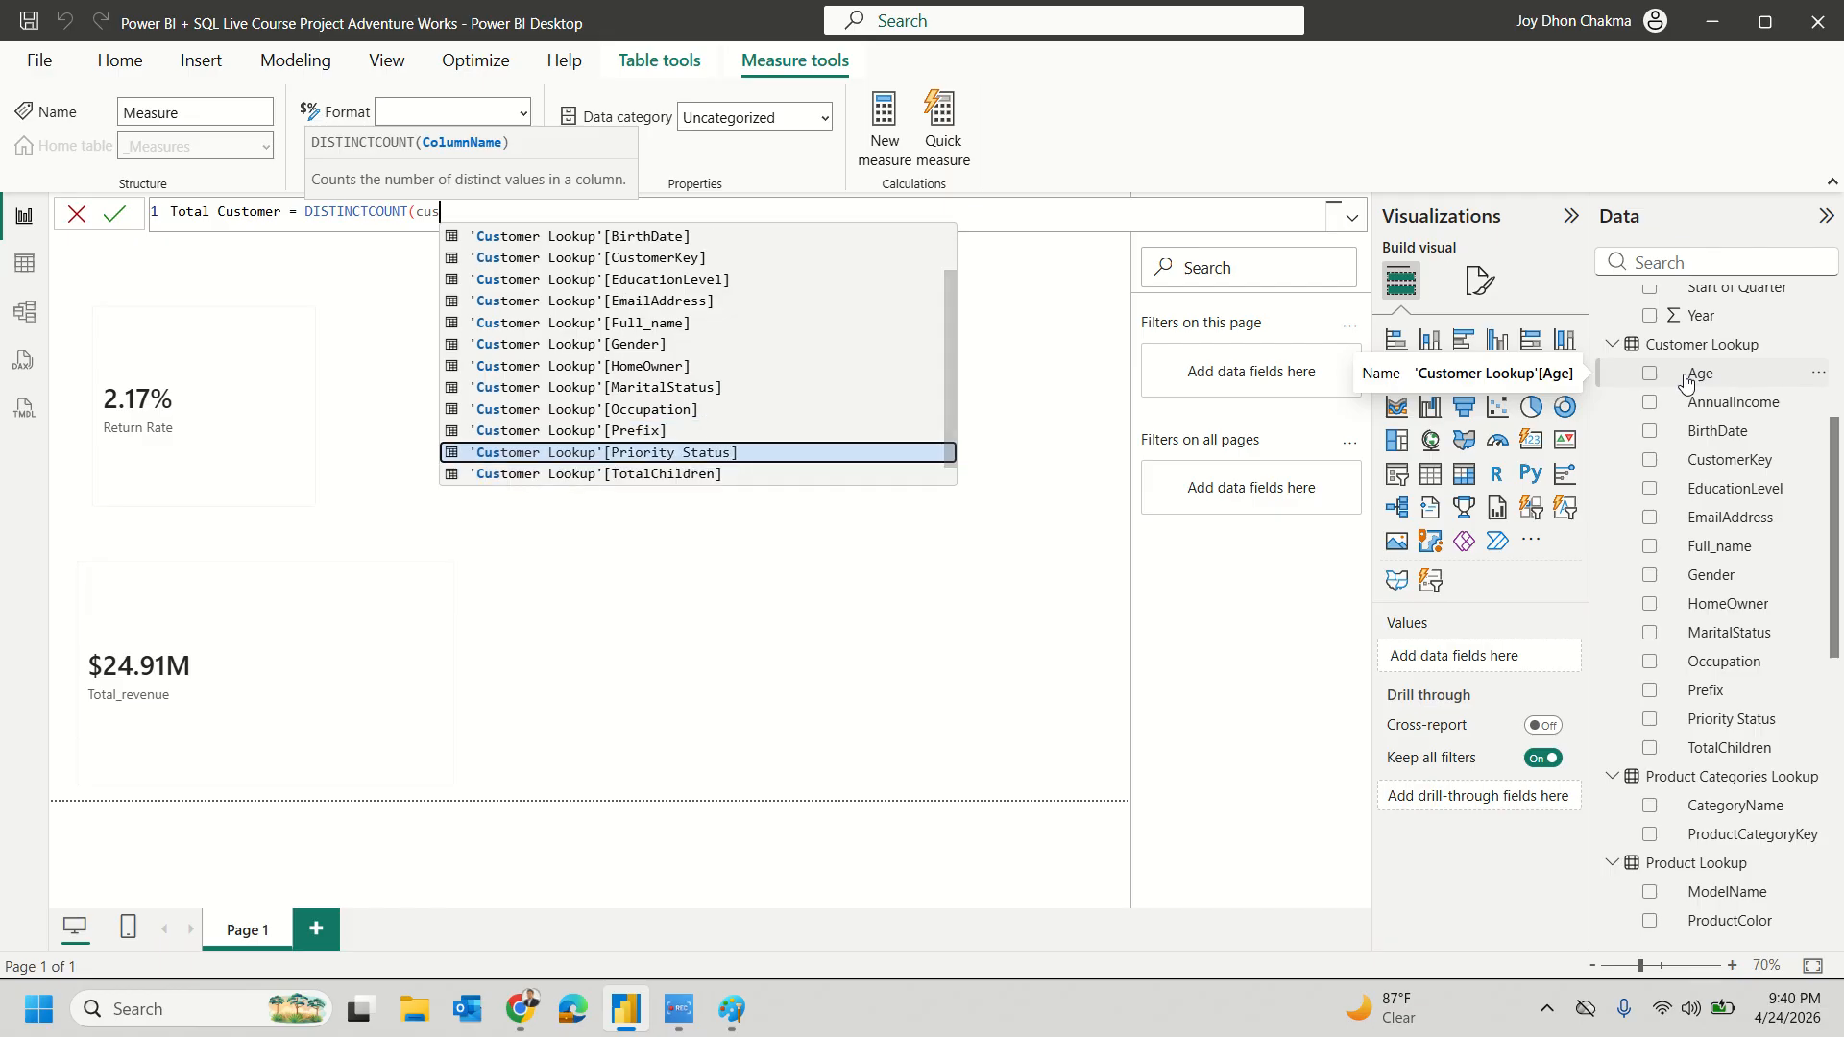
key(Up)
key(Up)
key(Up)
key(Up)
key(Up)
key(Up)
key(Up)
key(Up)
key(Up)
key(Up)
key(Up)
key(Down)
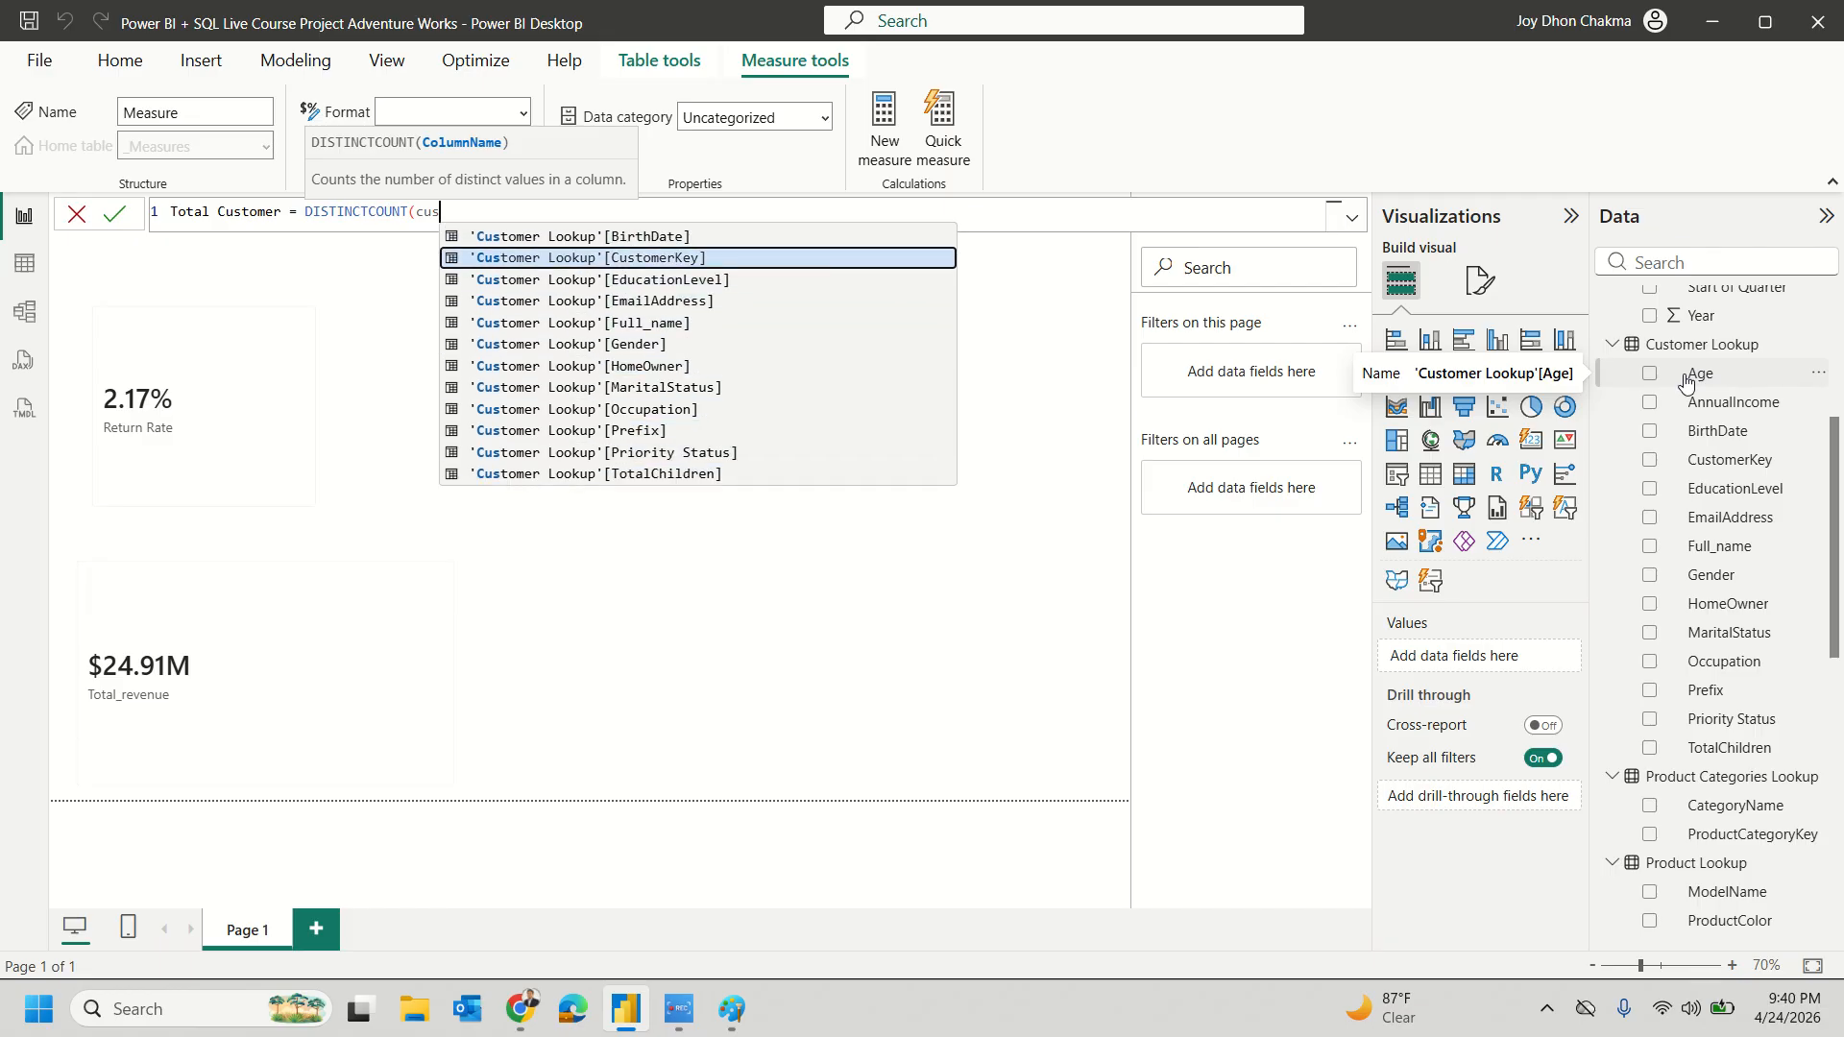
key(Tab)
text())
key(Return)
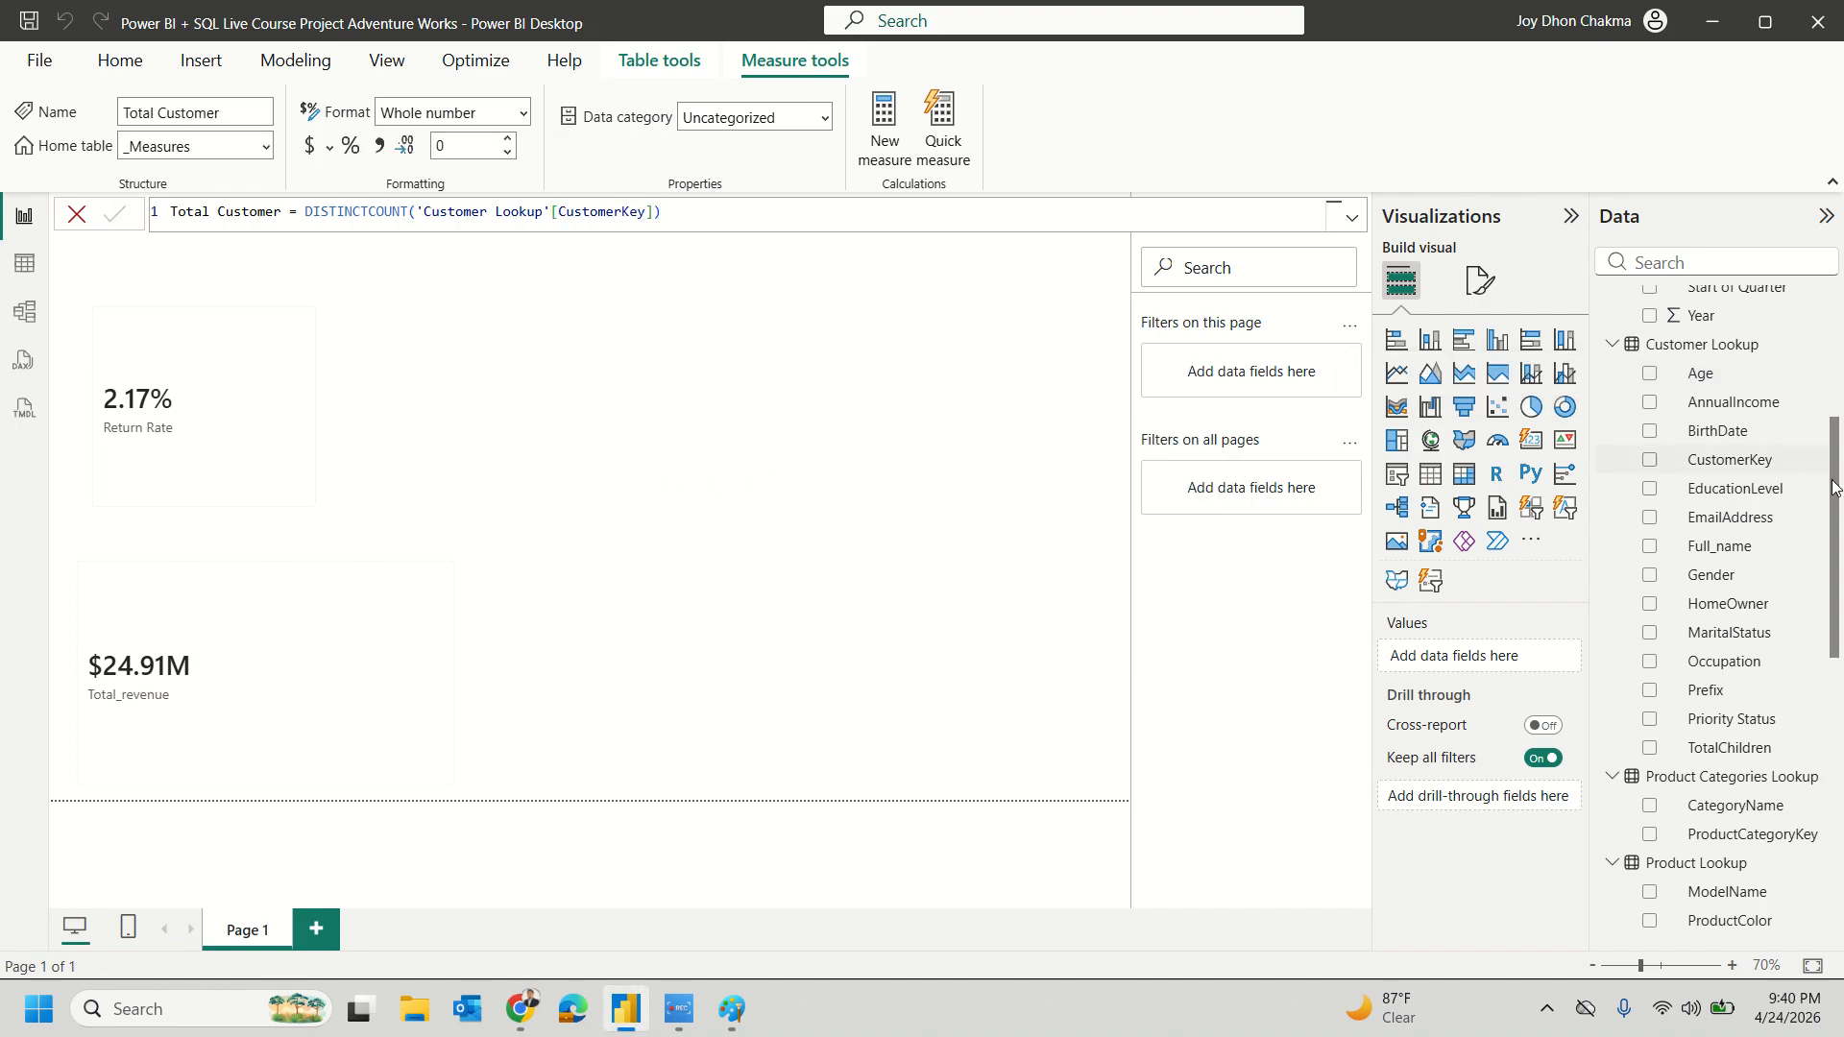
Step: Show the Total Customer measure in a card visual and place it near the page's upper edge, beside the Return Rate card
scroll(1832, 485, up, 5)
drag(1729, 446, 644, 338)
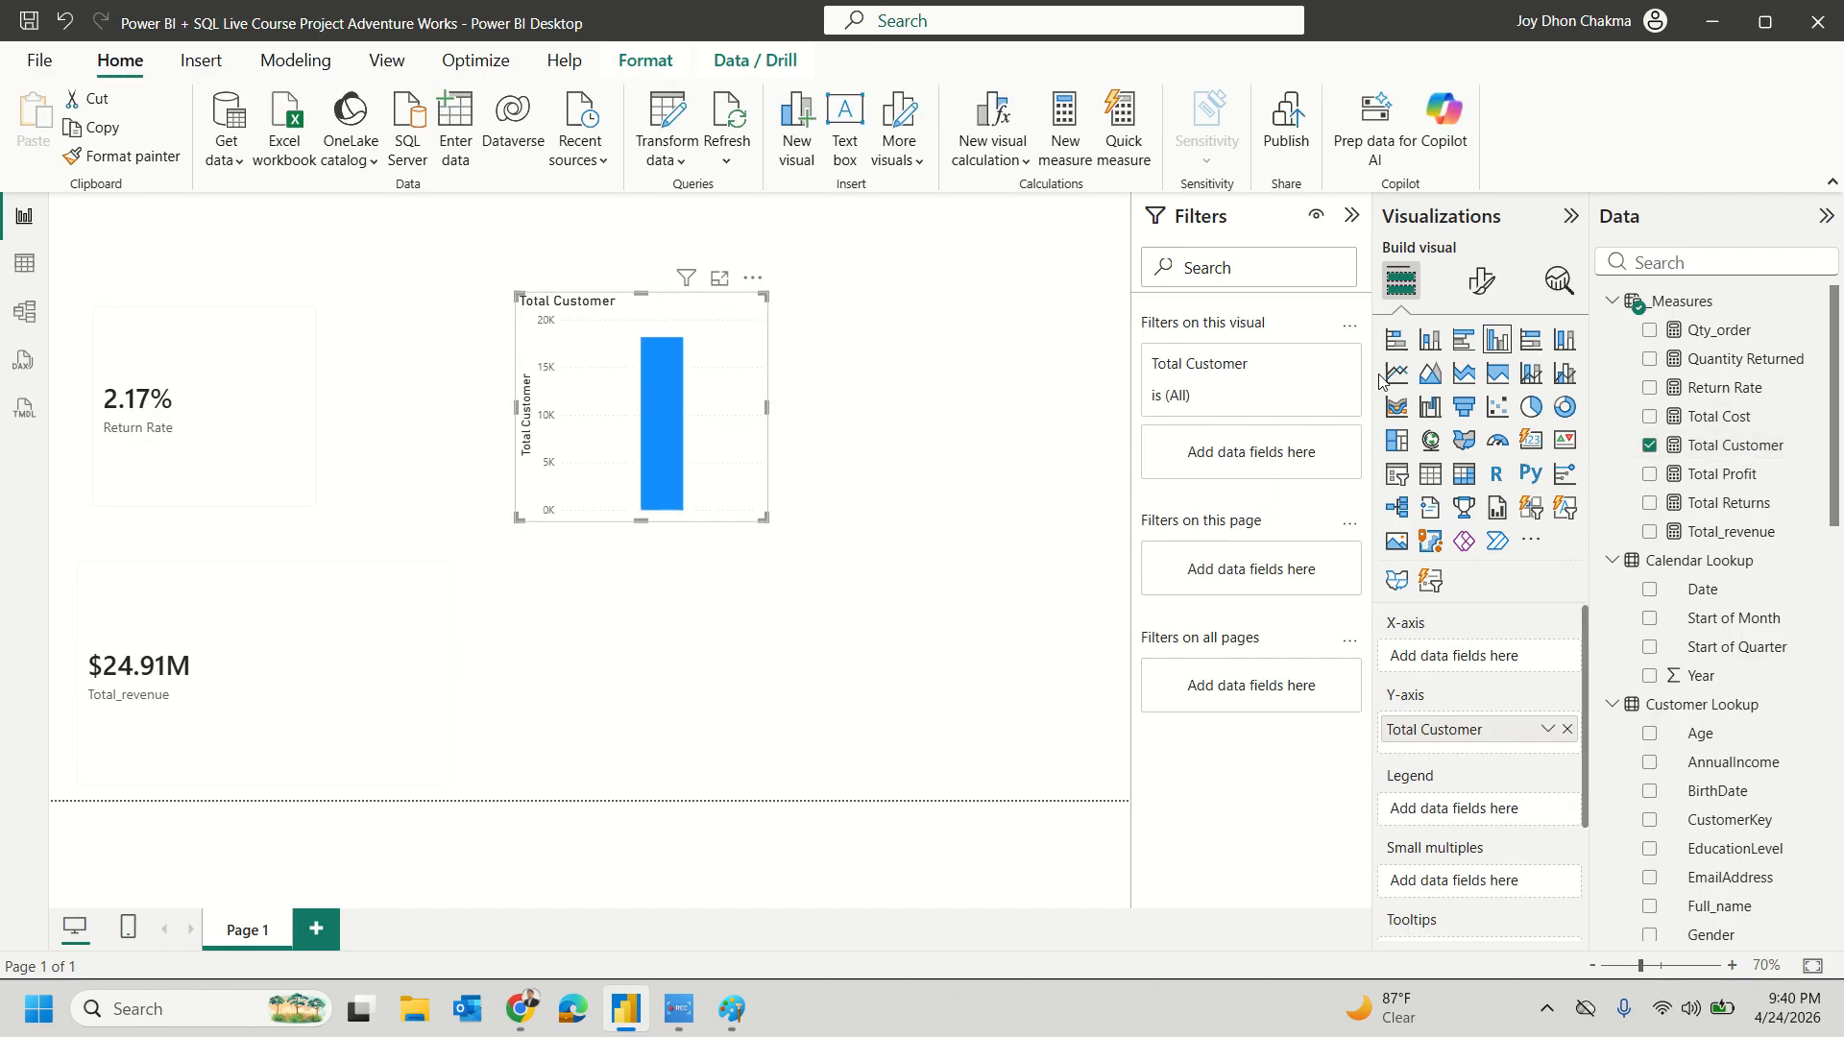
click(1531, 440)
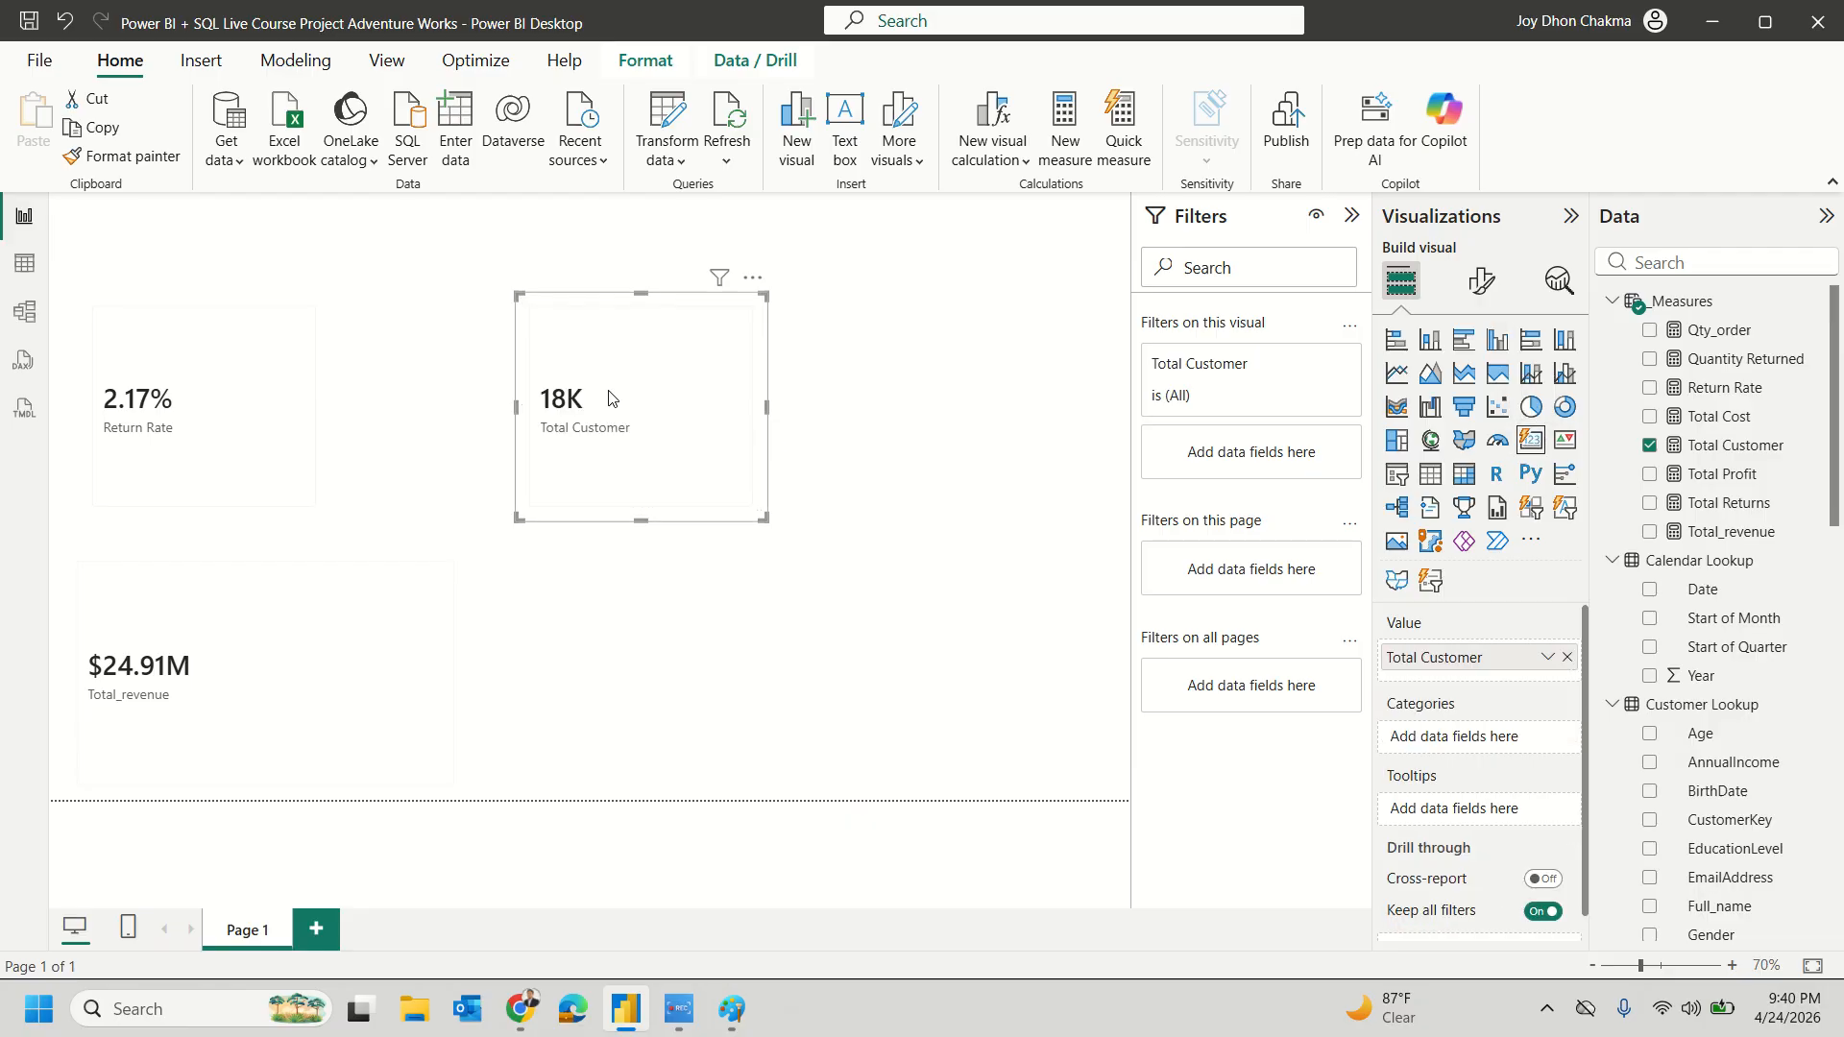
drag(576, 337, 453, 264)
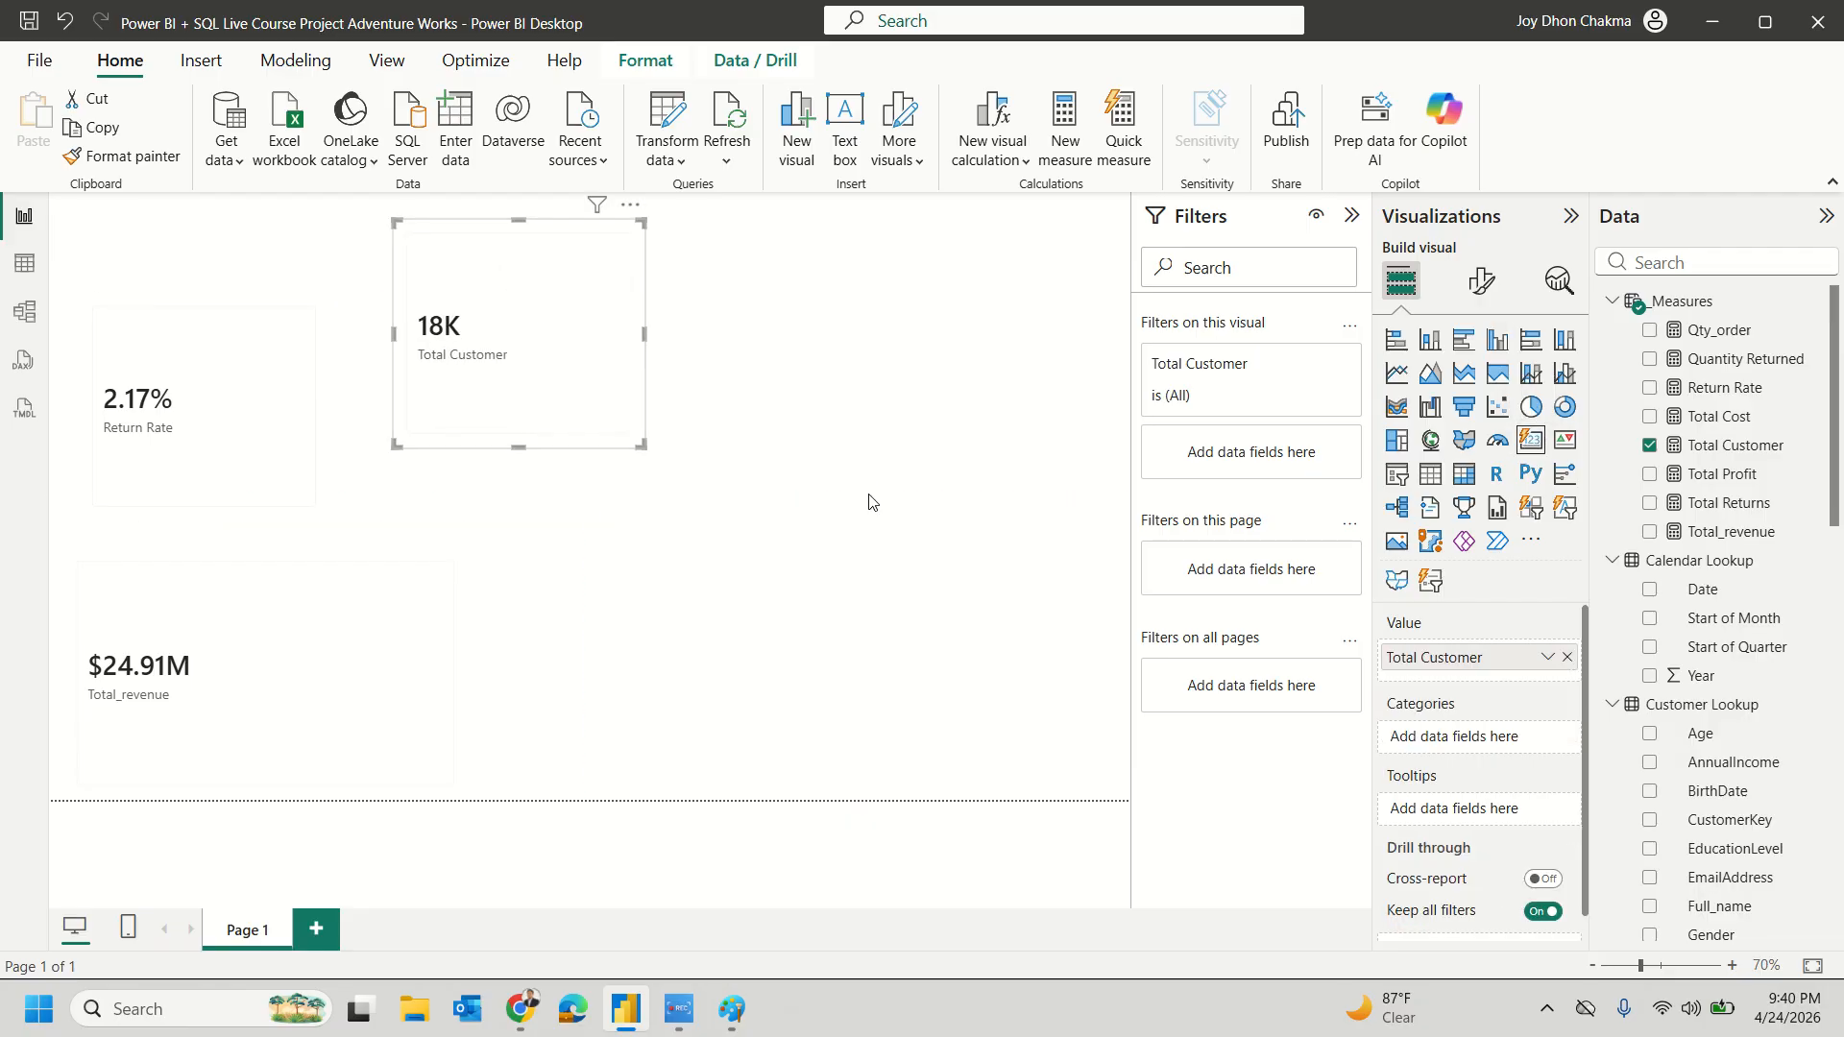
Step: Create a new measure named Actual Customer in the _Measures table and start its formula with DISTINCTCOUNT
right_click(1709, 305)
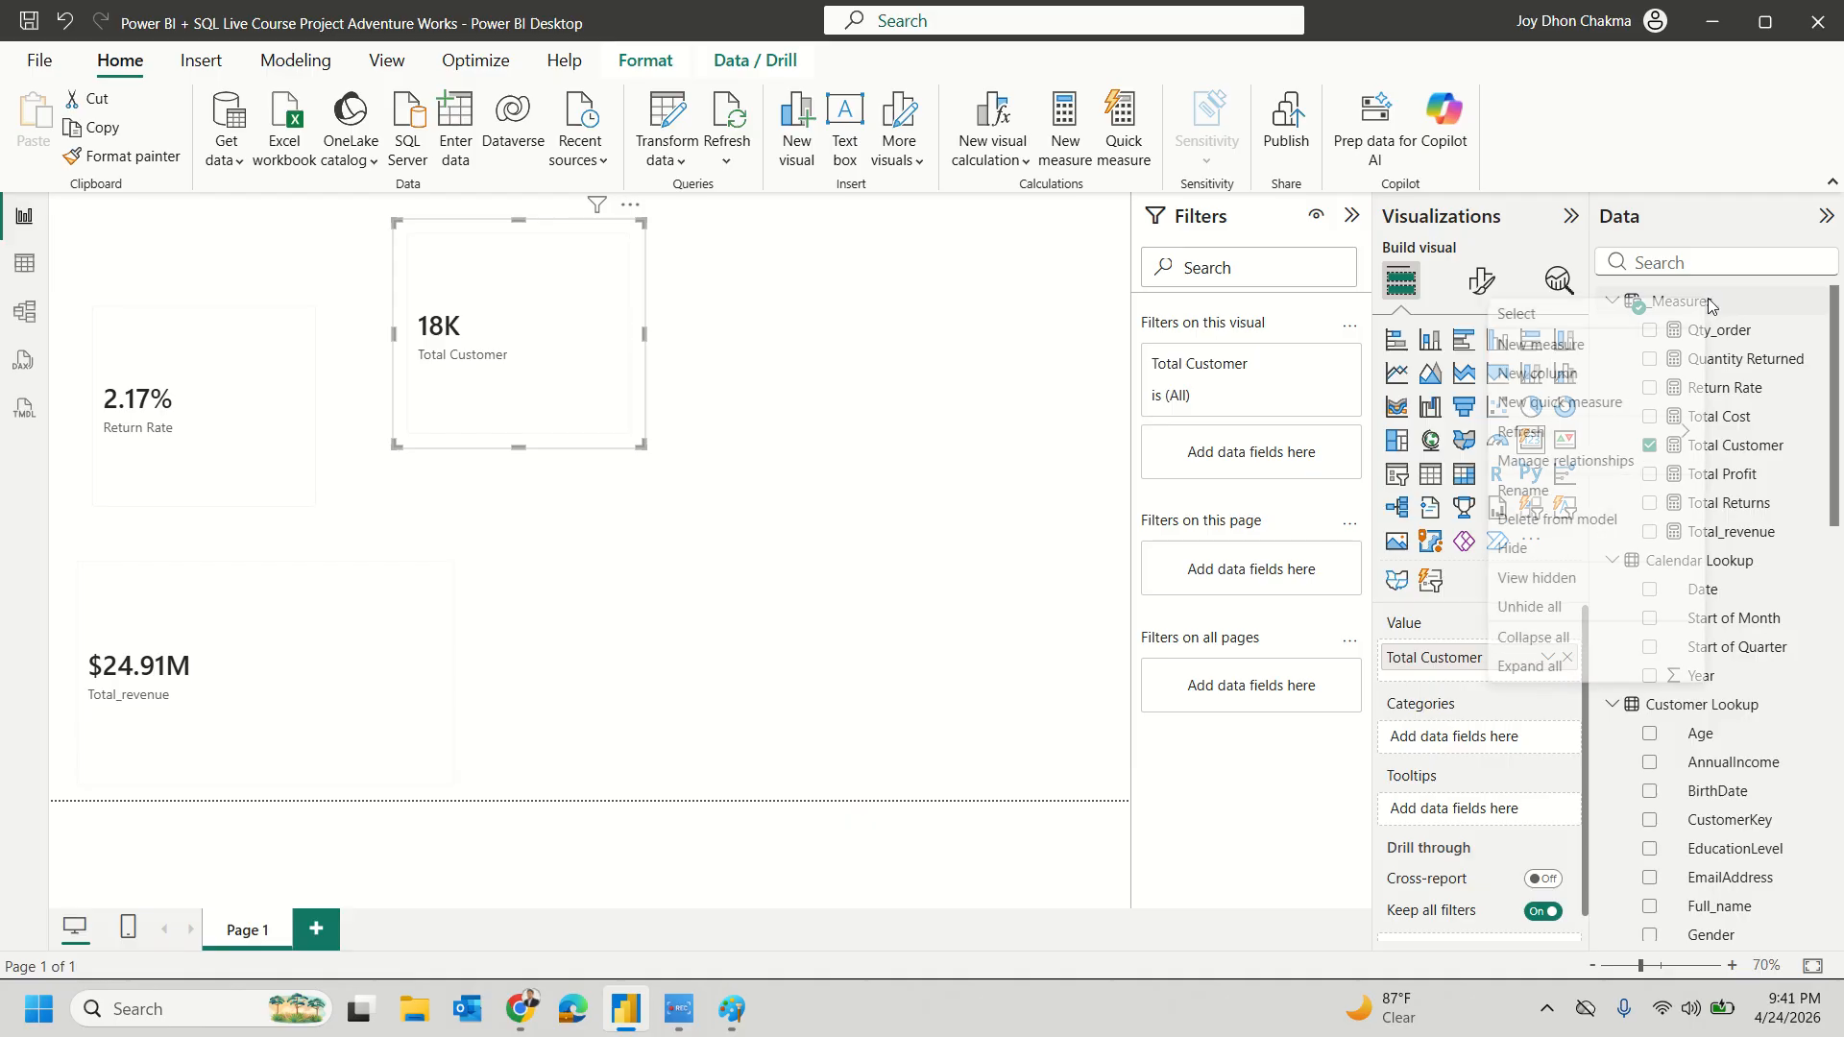
click(1616, 347)
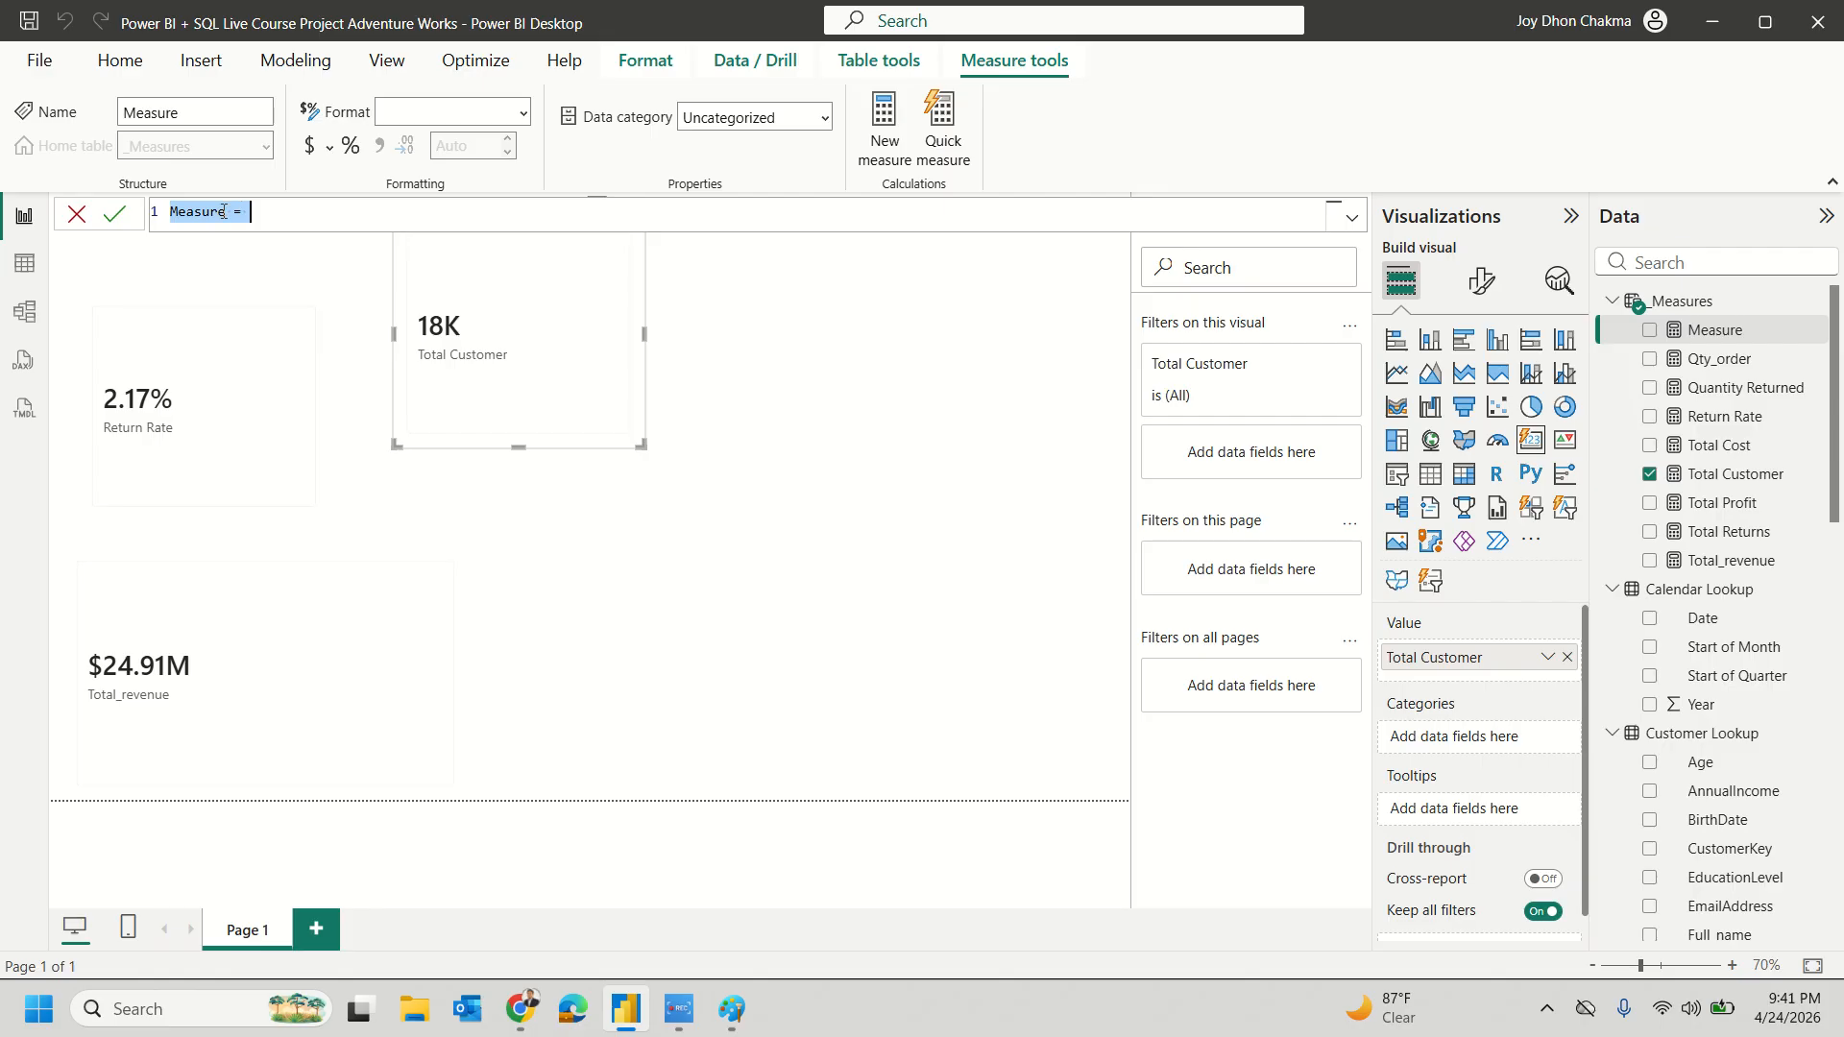
text(Act)
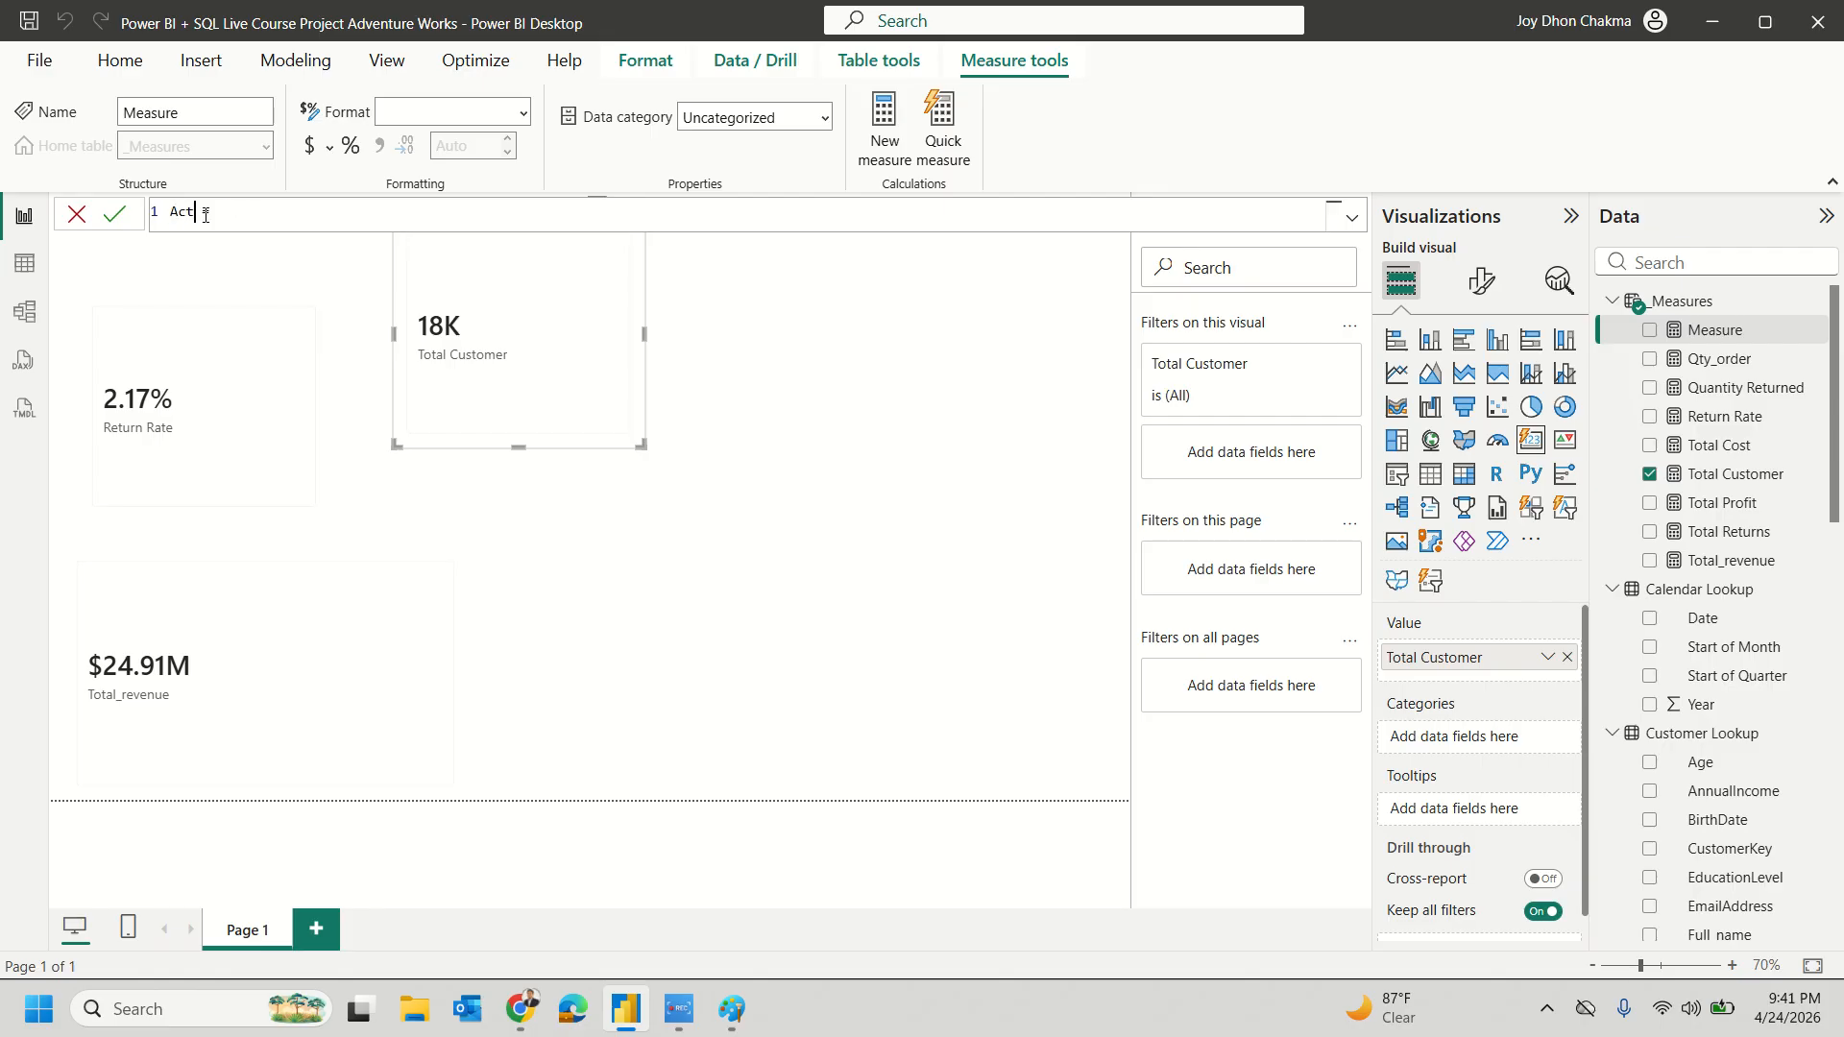
text(ual Customer = distinc)
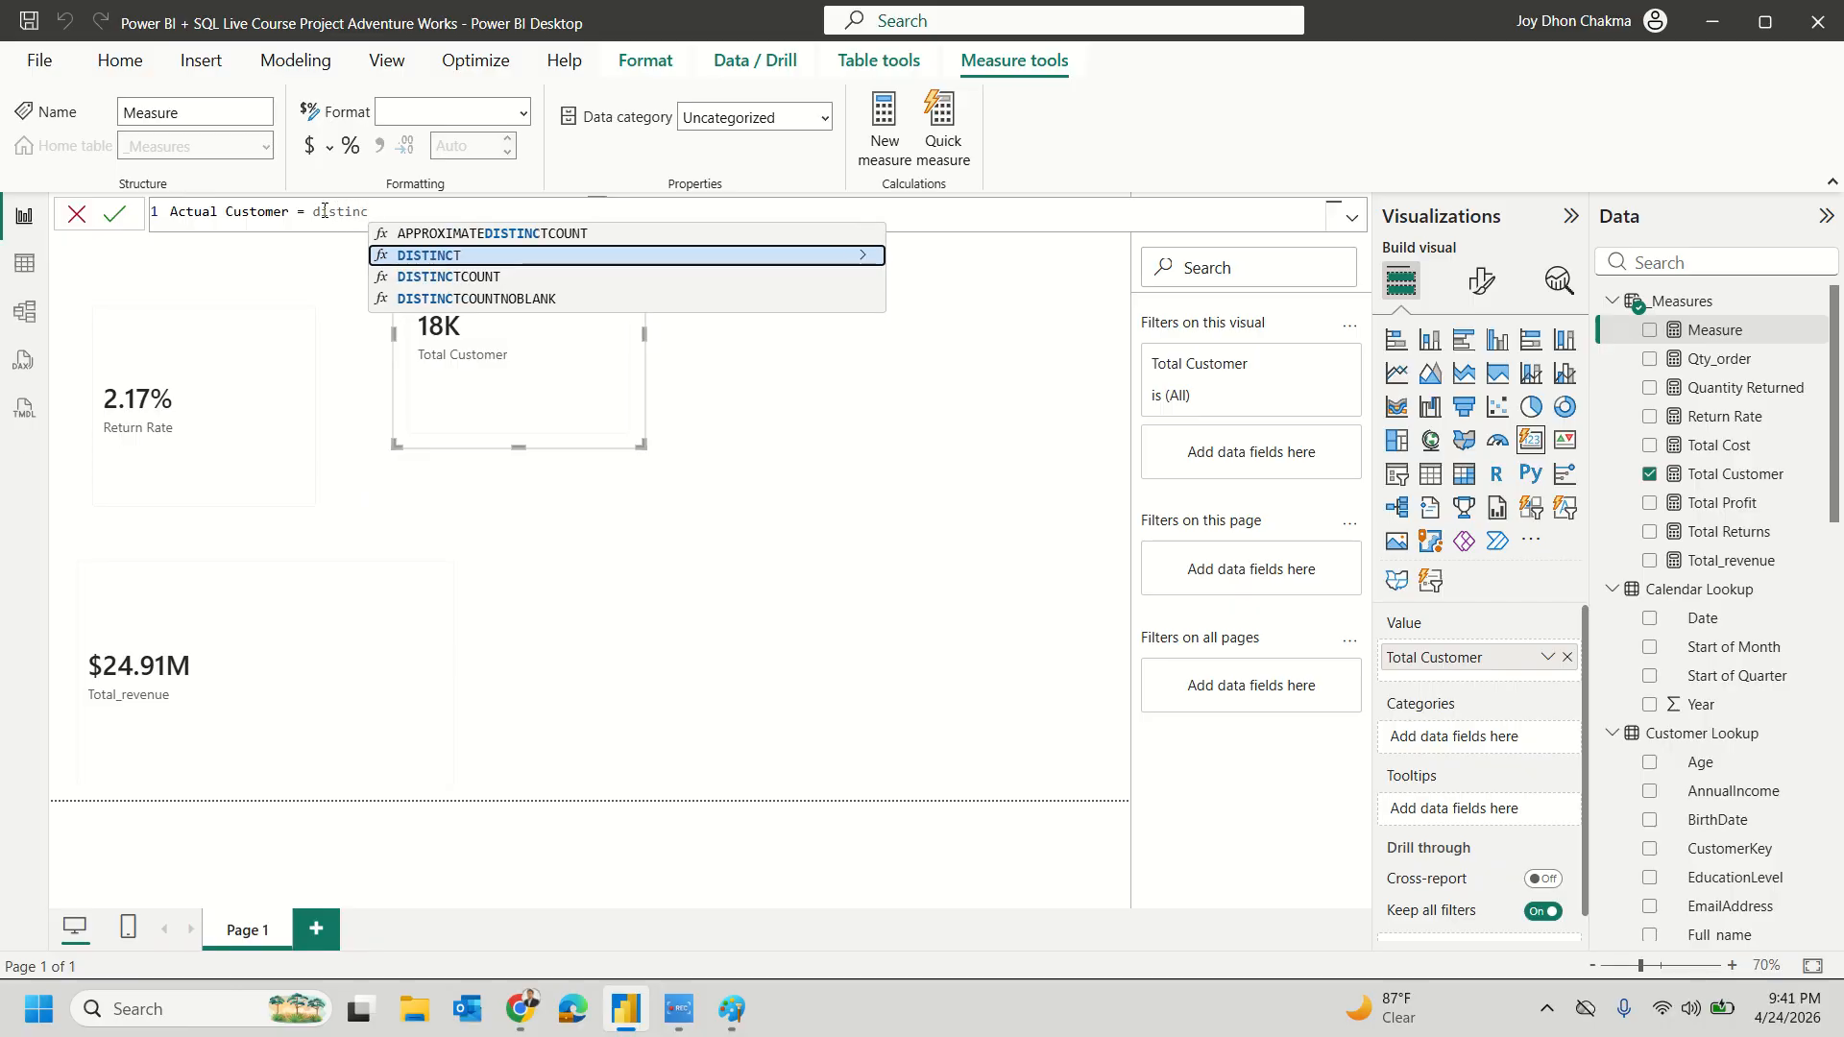
key(Down)
key(Tab)
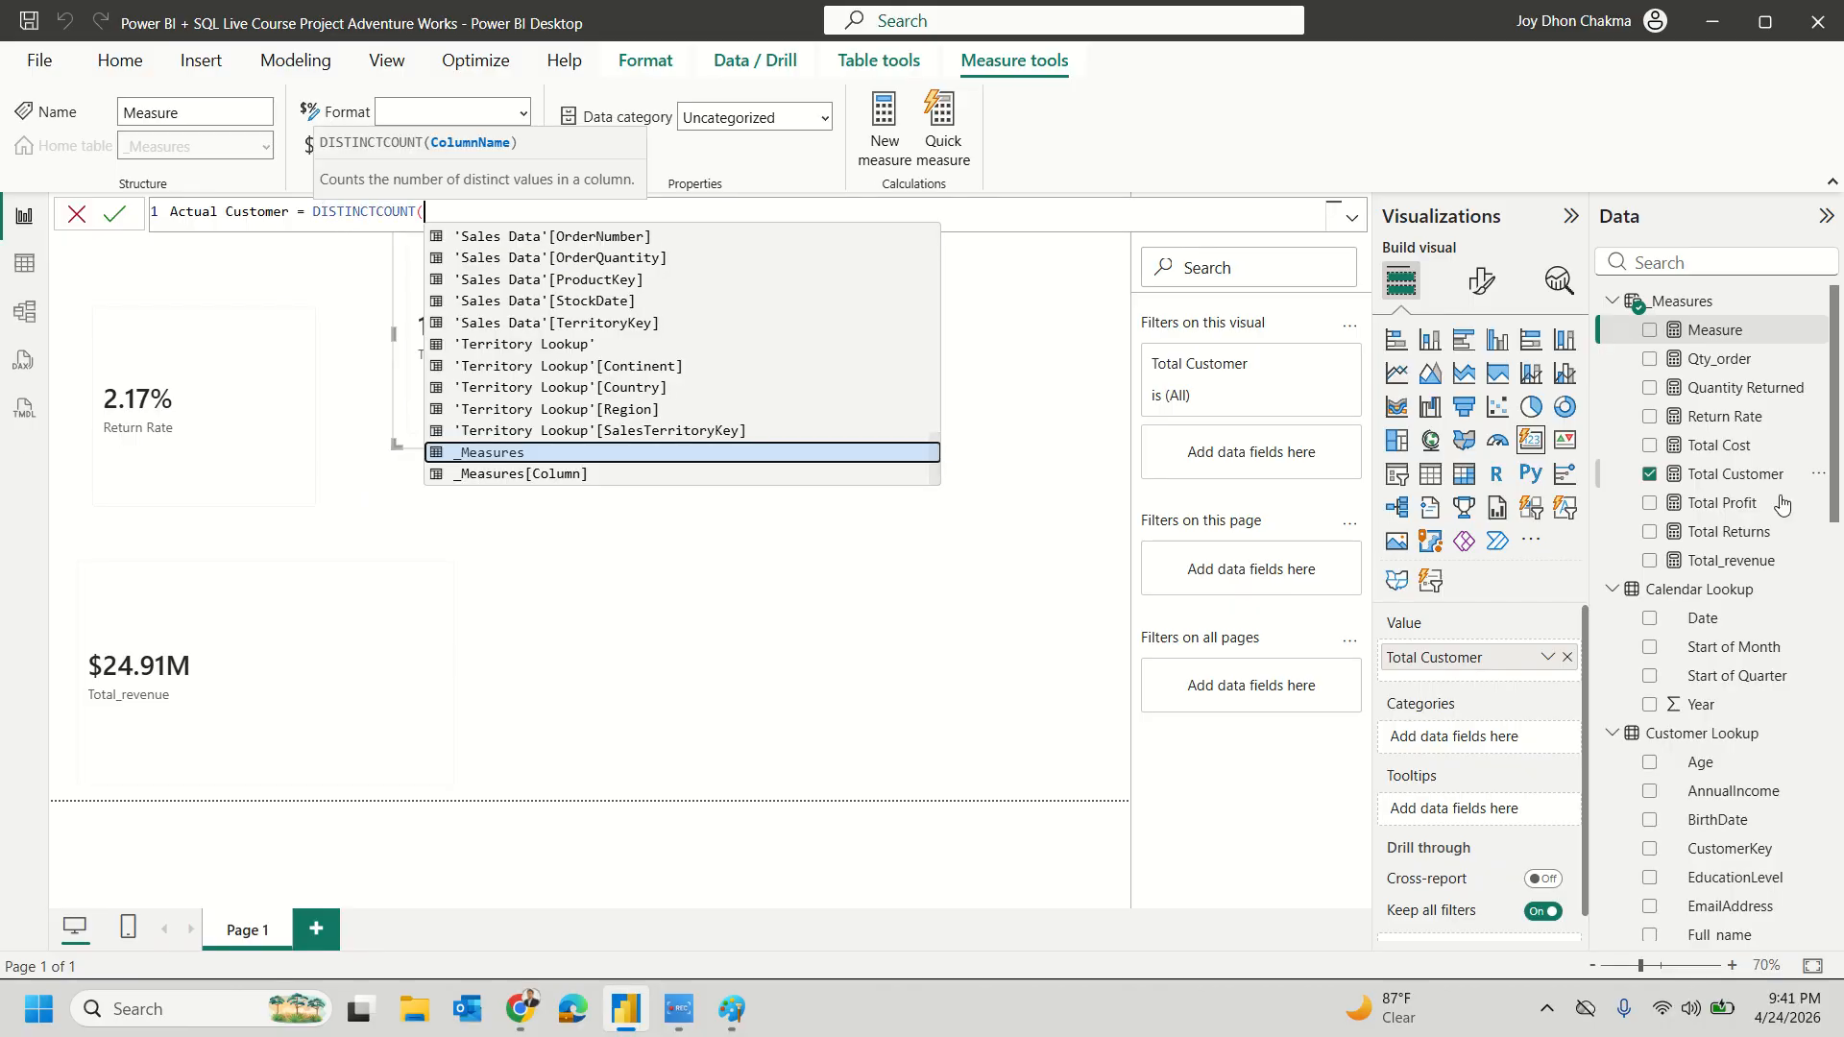
Step: Complete the Actual Customer formula with the 'Sales Data'[CustomerKey] column and commit the measure
scroll(1671, 550, down, 3)
scroll(1676, 566, down, 10)
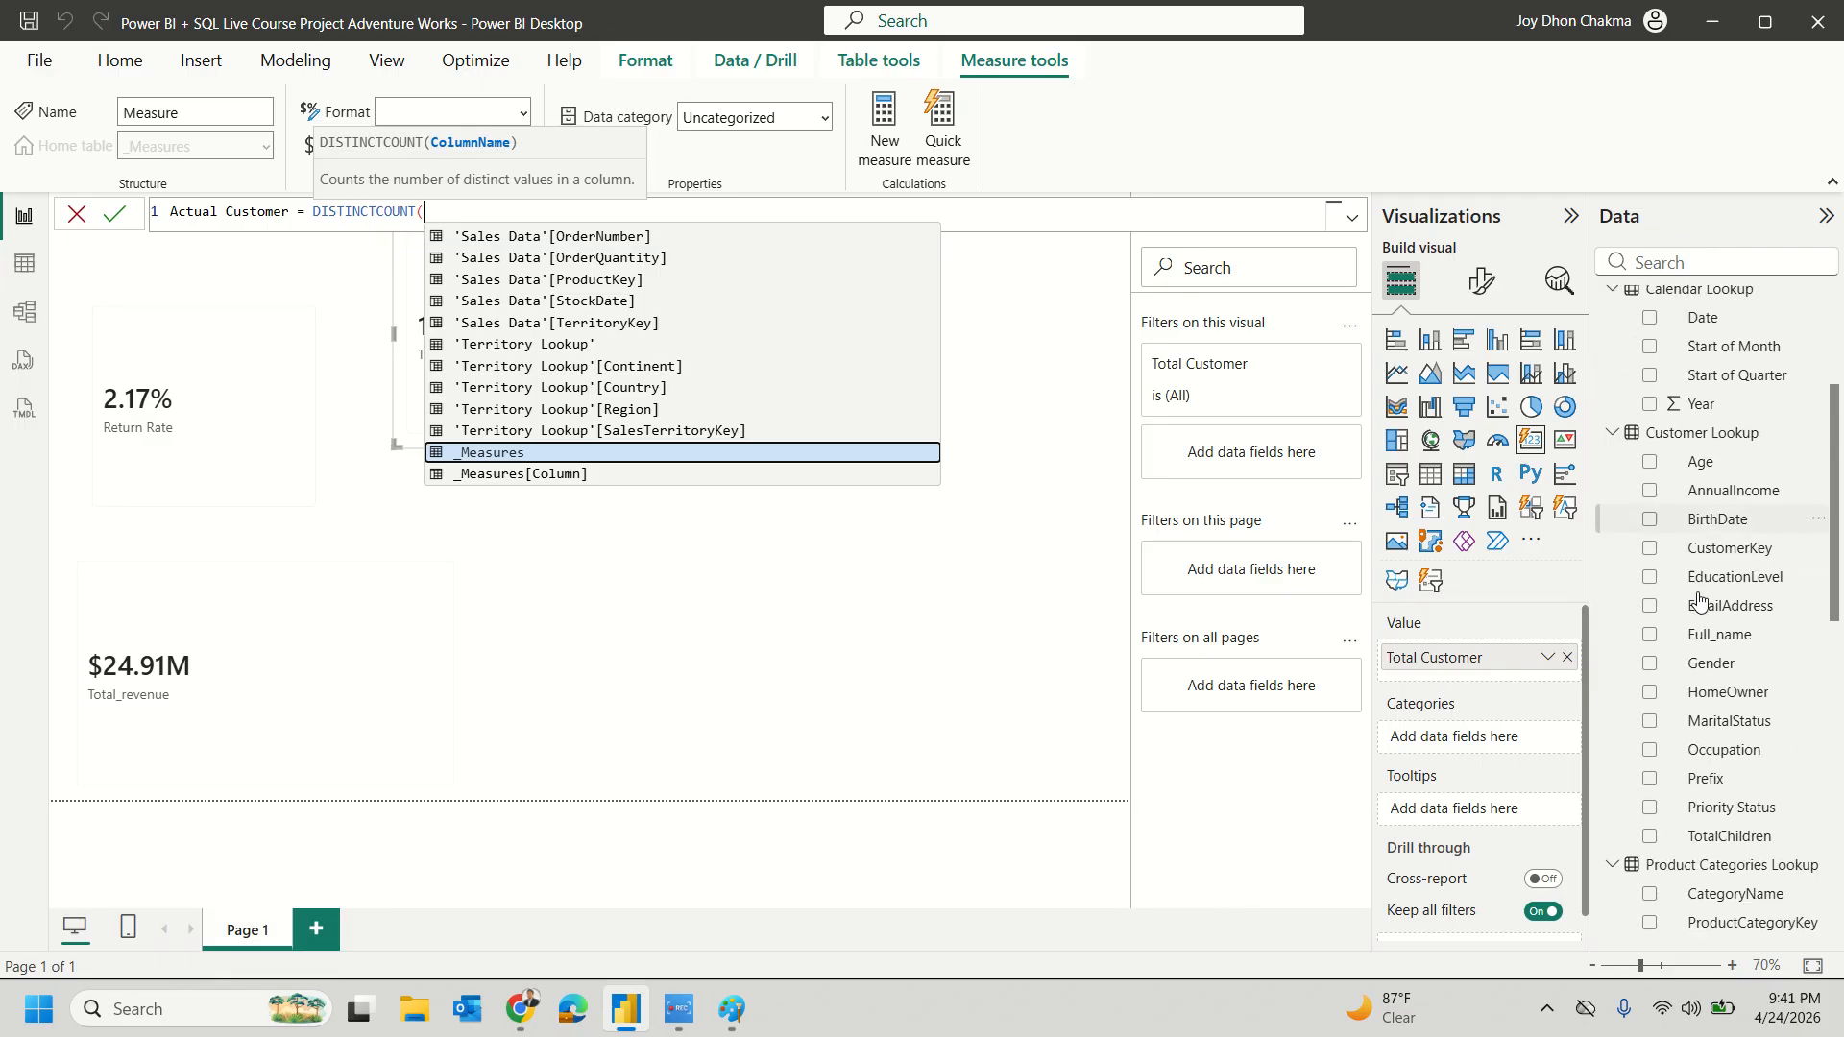
scroll(1704, 615, down, 1)
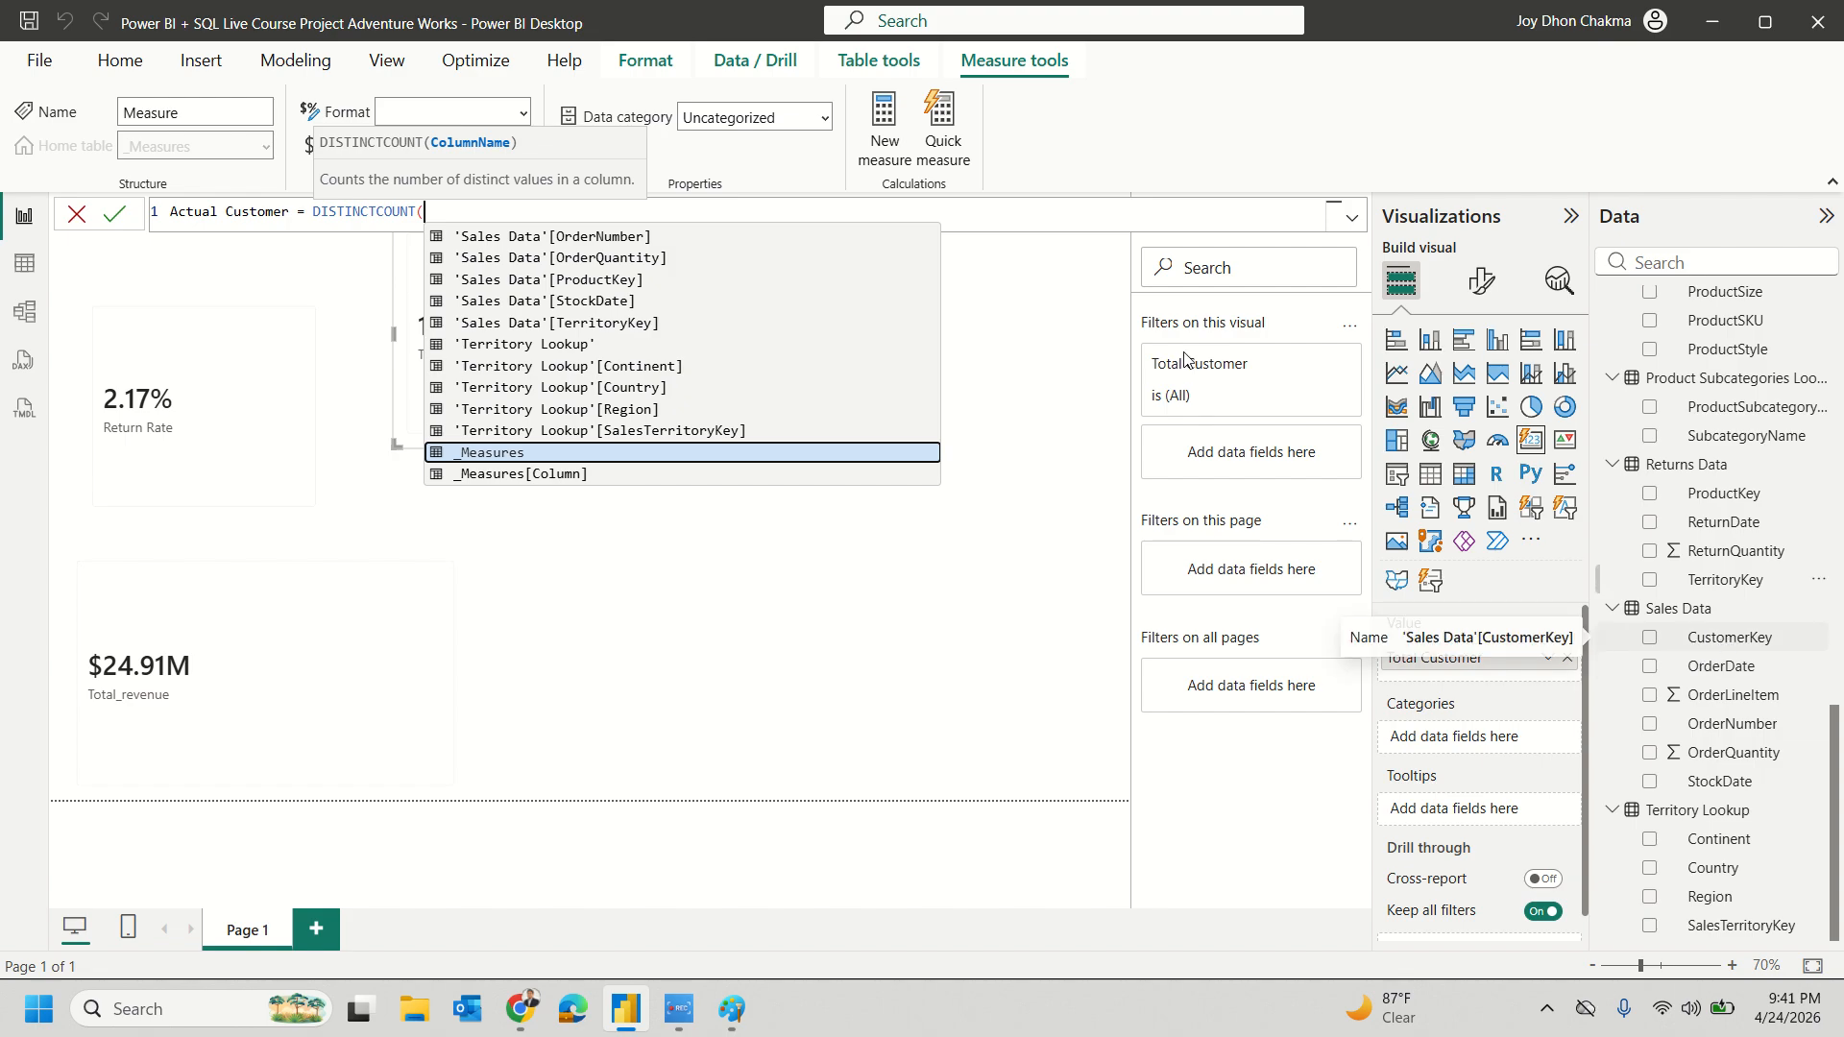
text(sales)
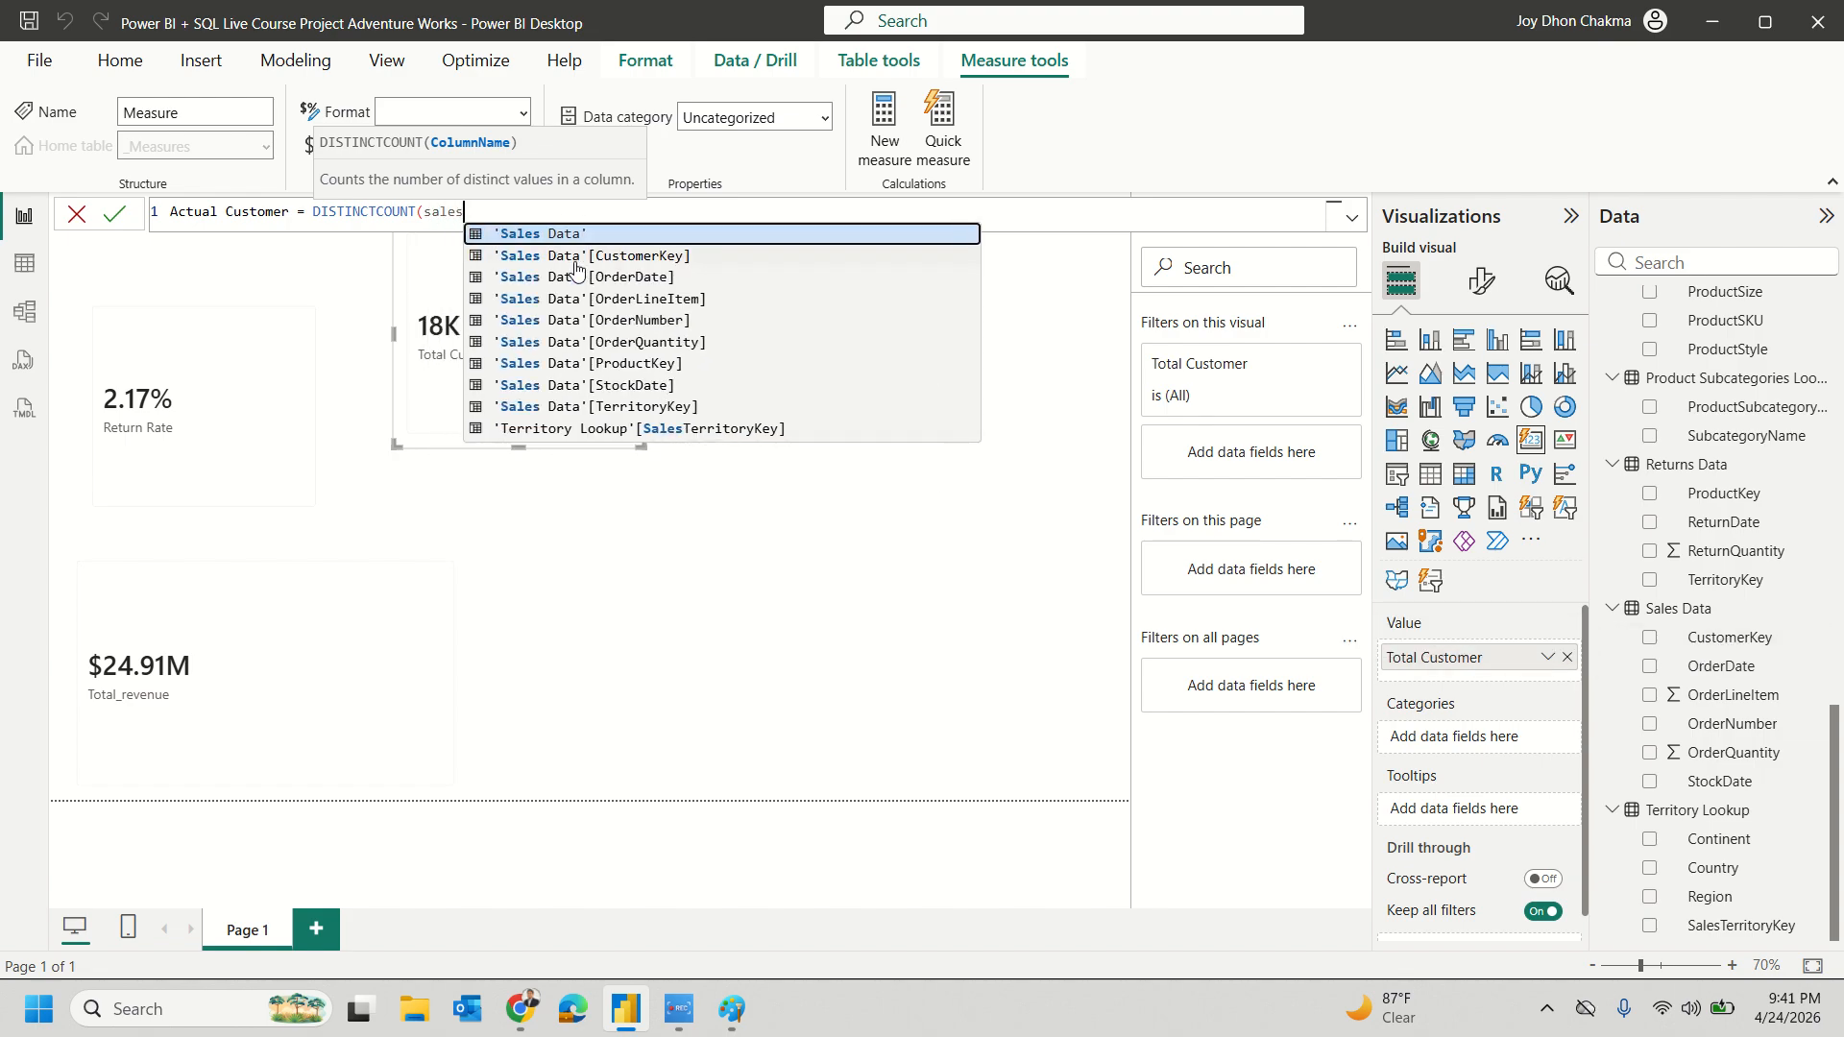
click(576, 269)
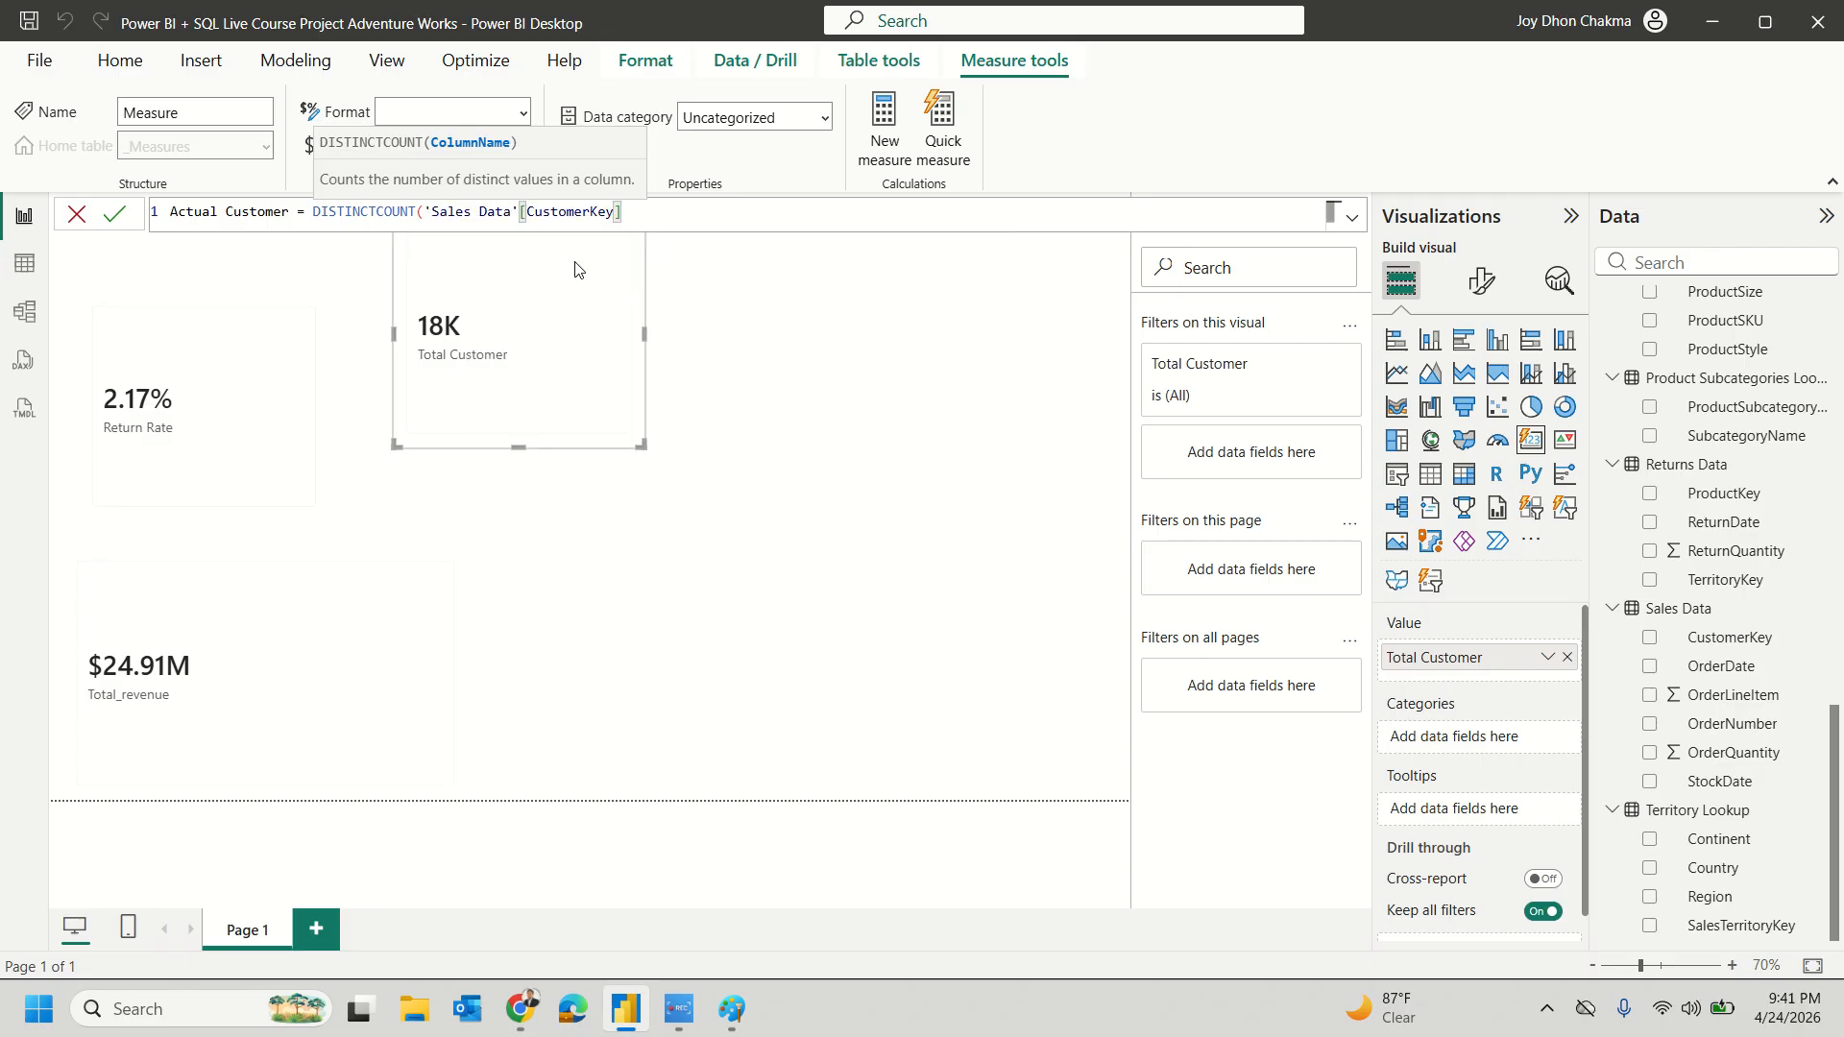
text())
key(Return)
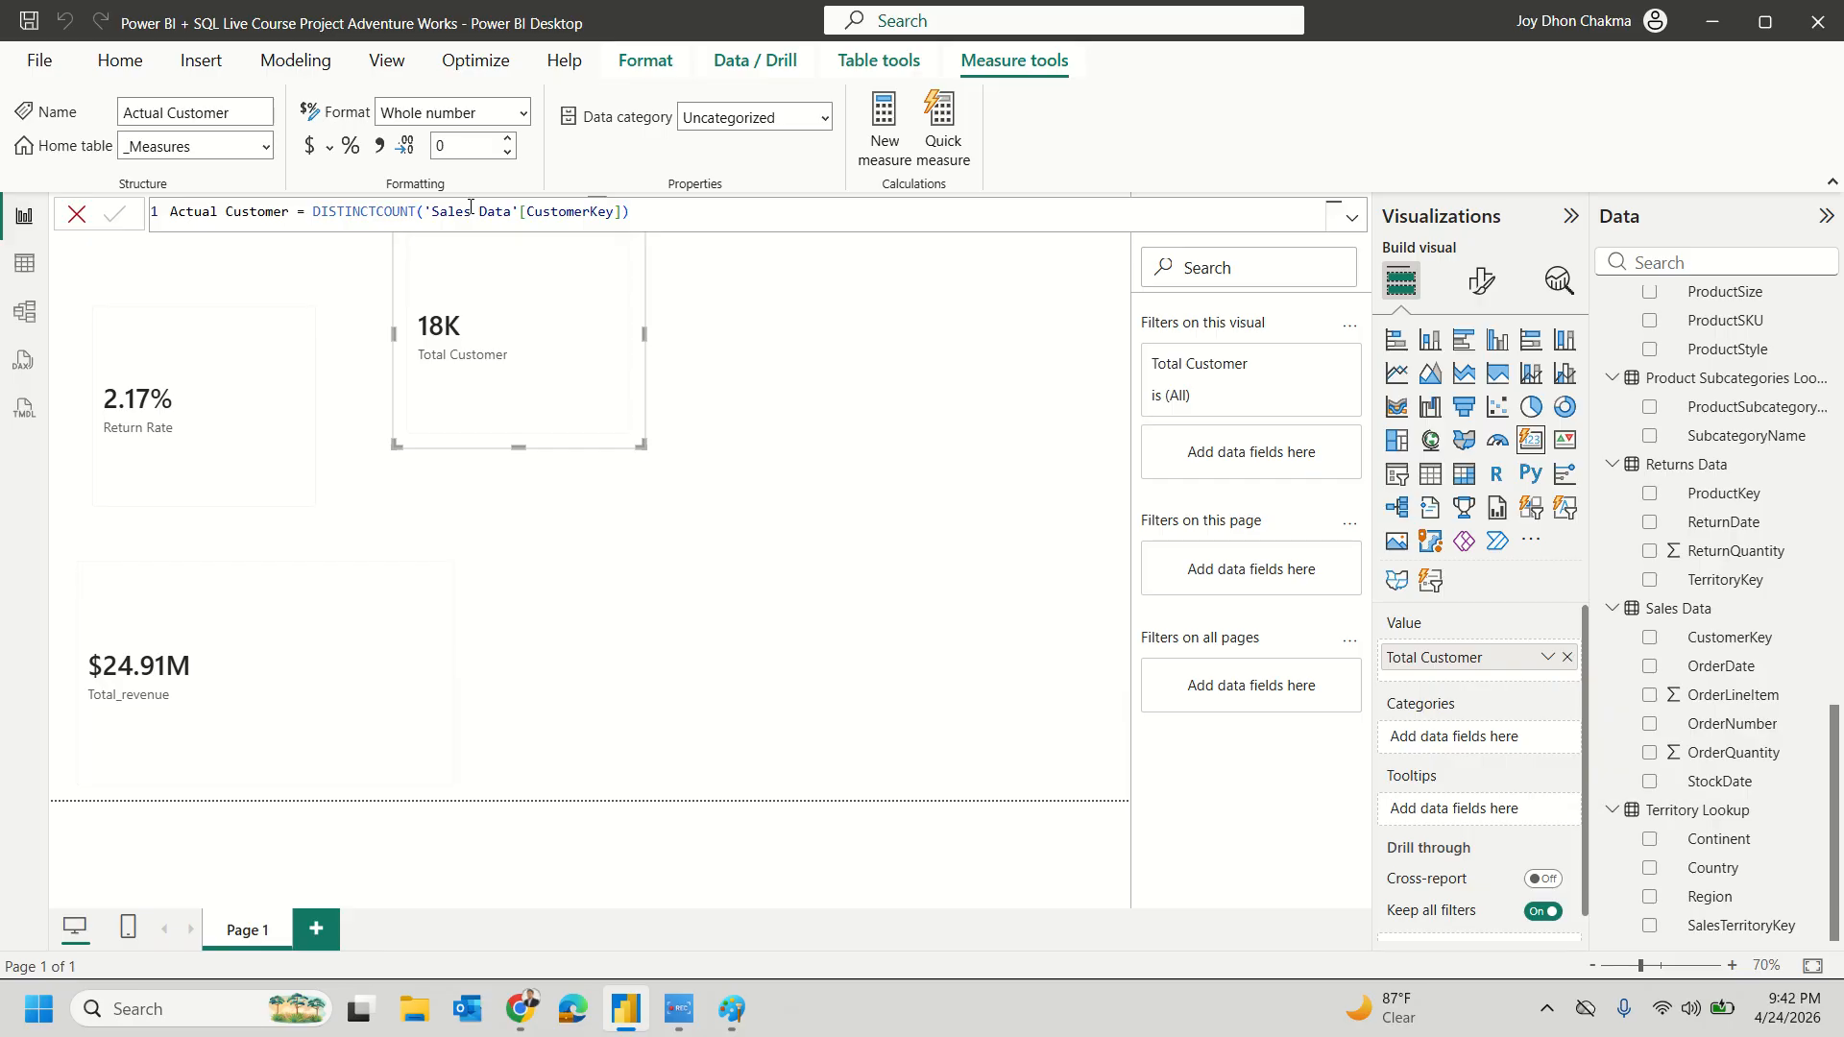
click(654, 219)
Step: Show the Actual Customer measure in a card visual placed to the right of the Total Customer card
scroll(1700, 577, up, 10)
scroll(1707, 563, up, 3)
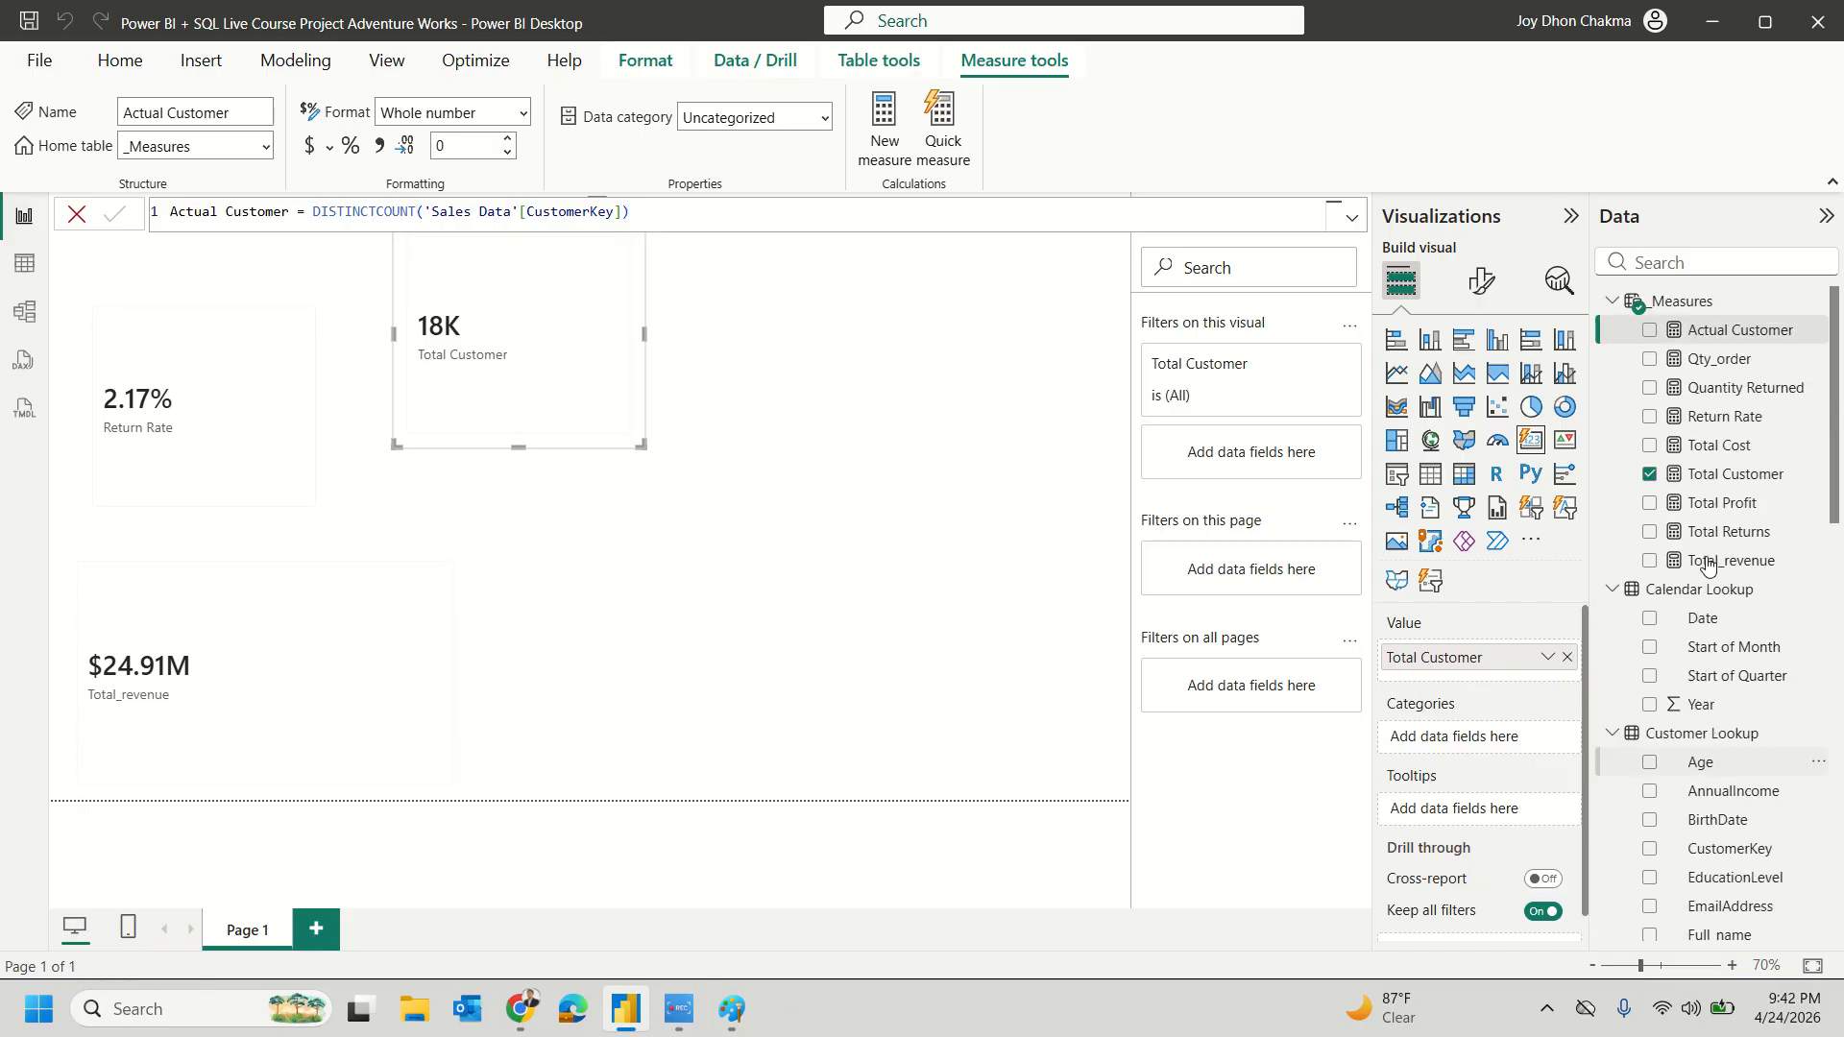
drag(1757, 329, 873, 348)
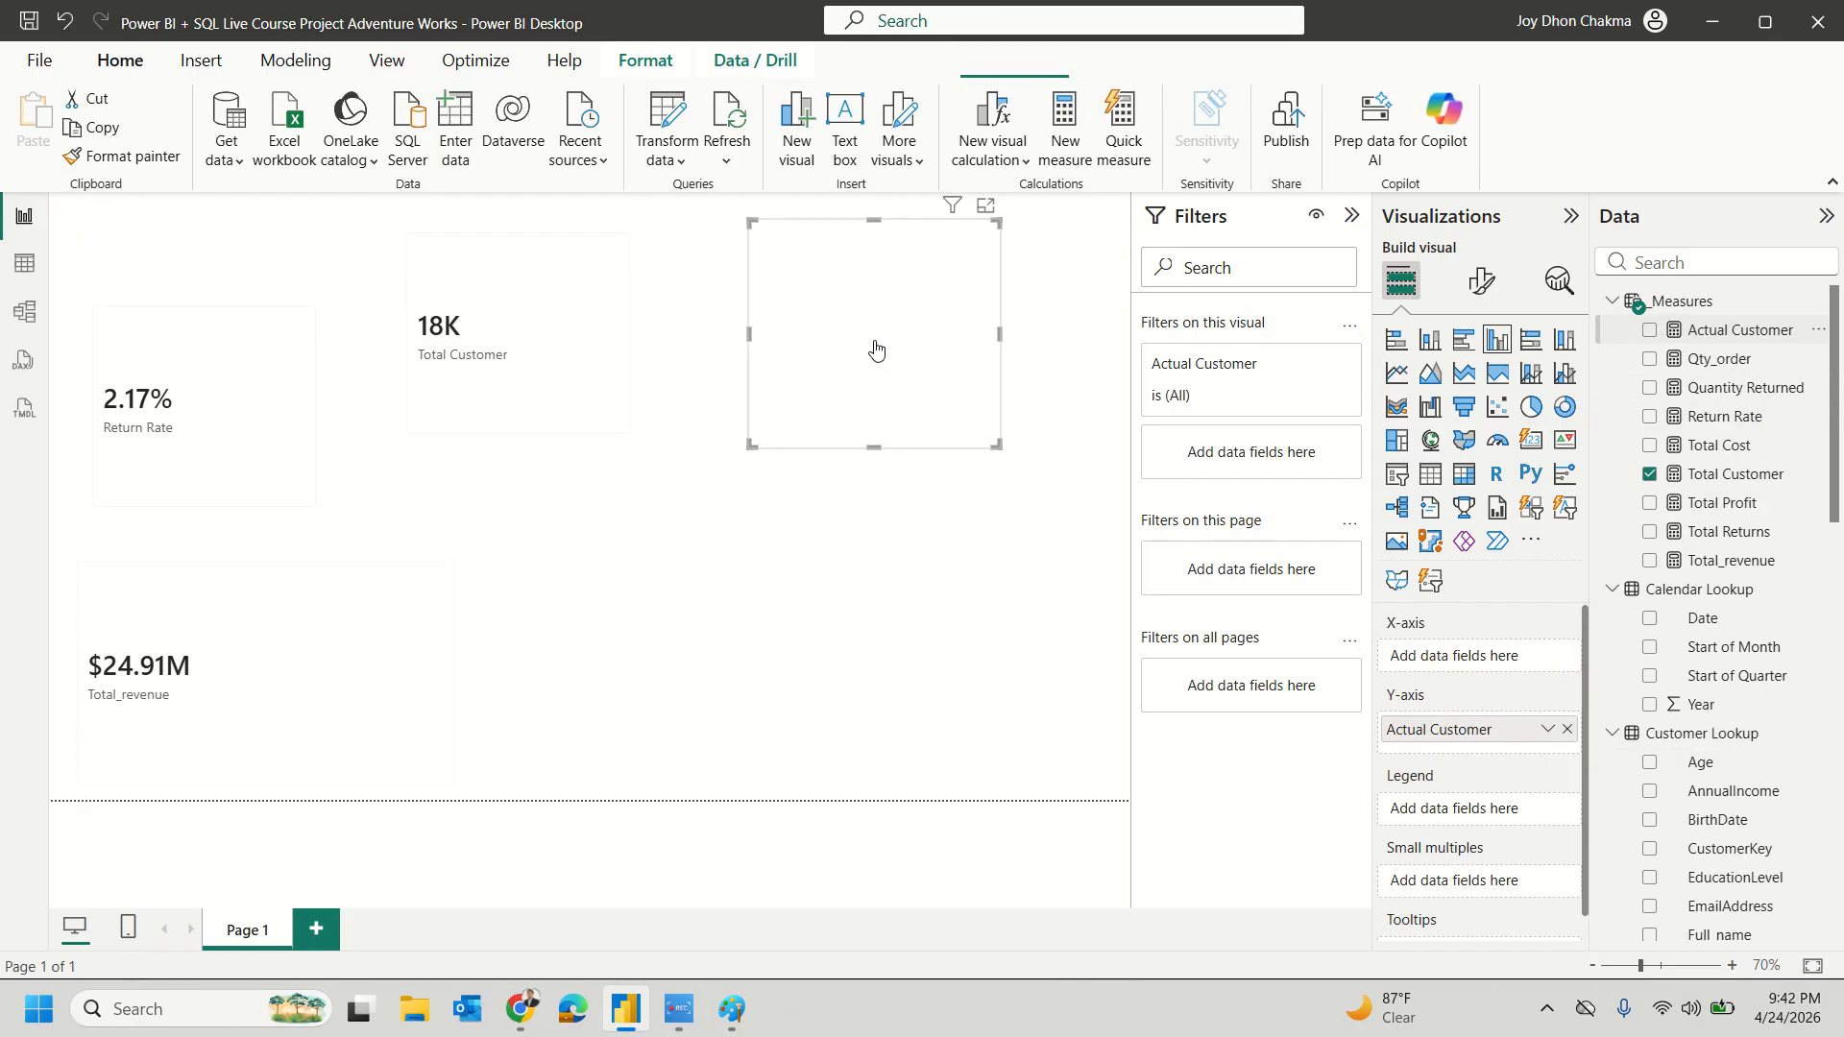
click(1531, 440)
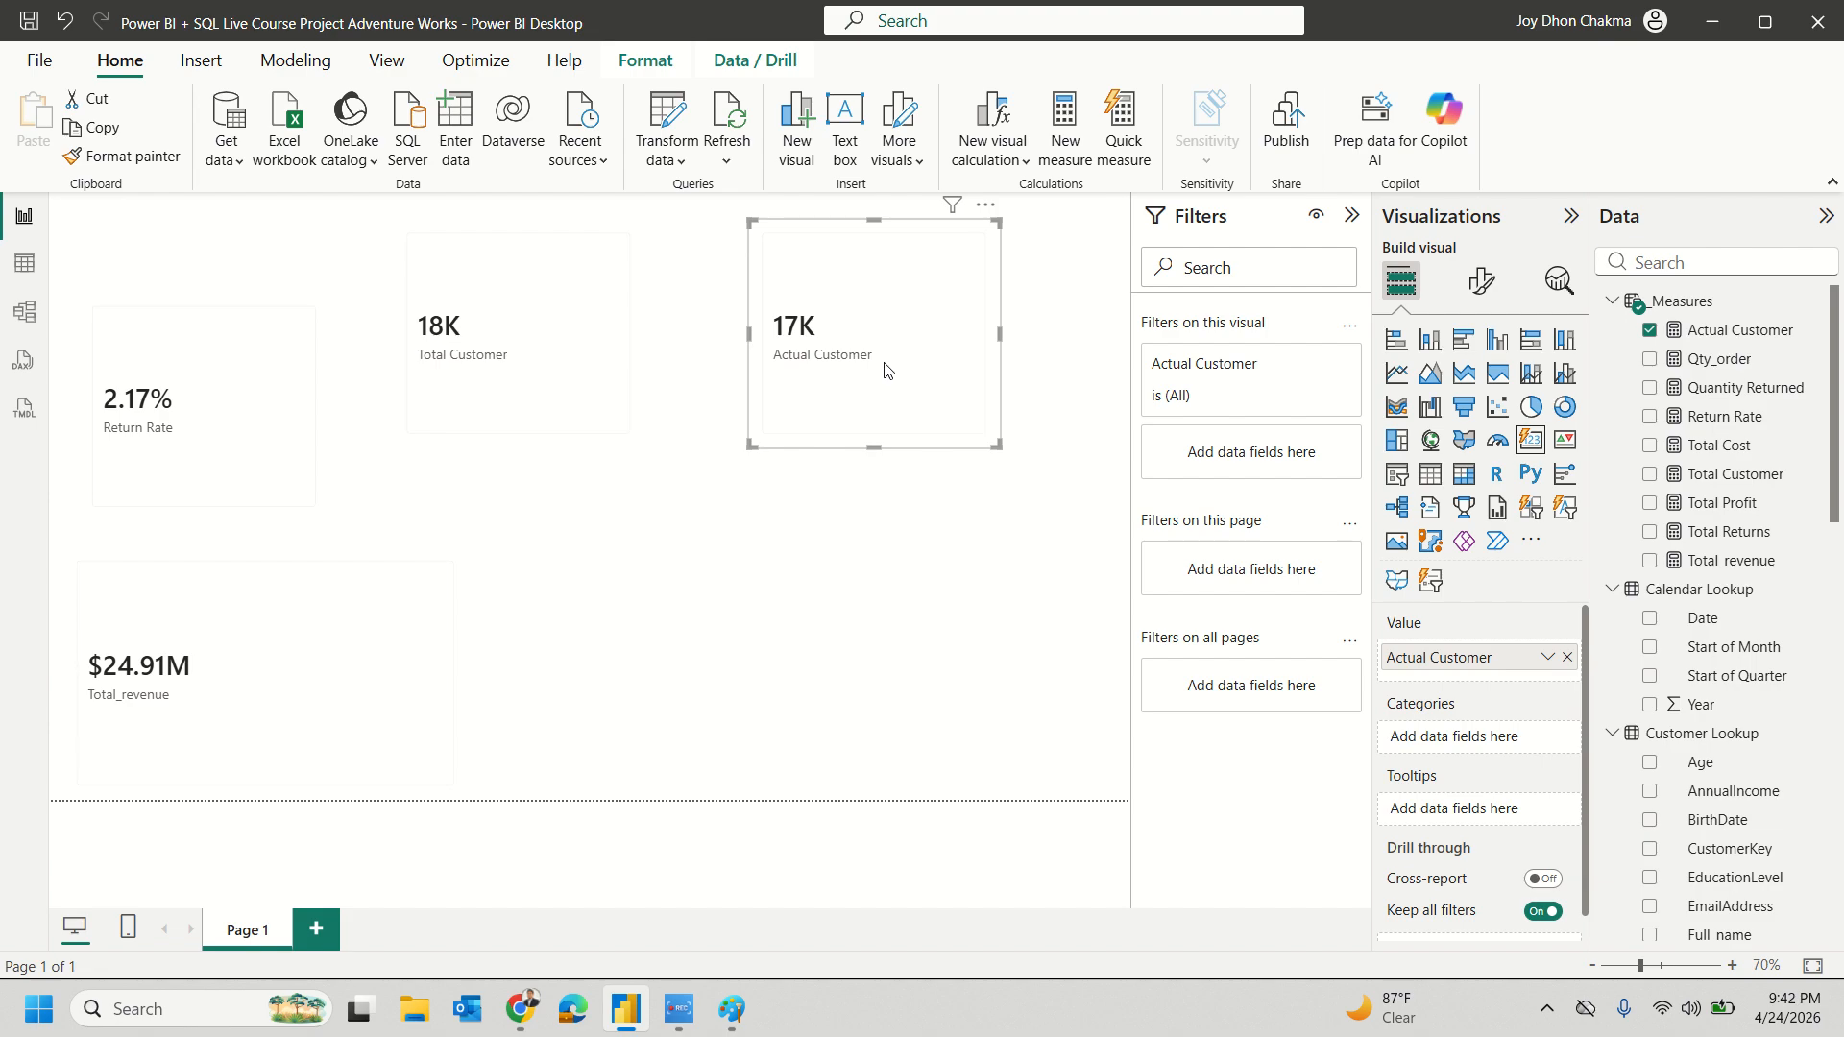
drag(881, 366, 886, 387)
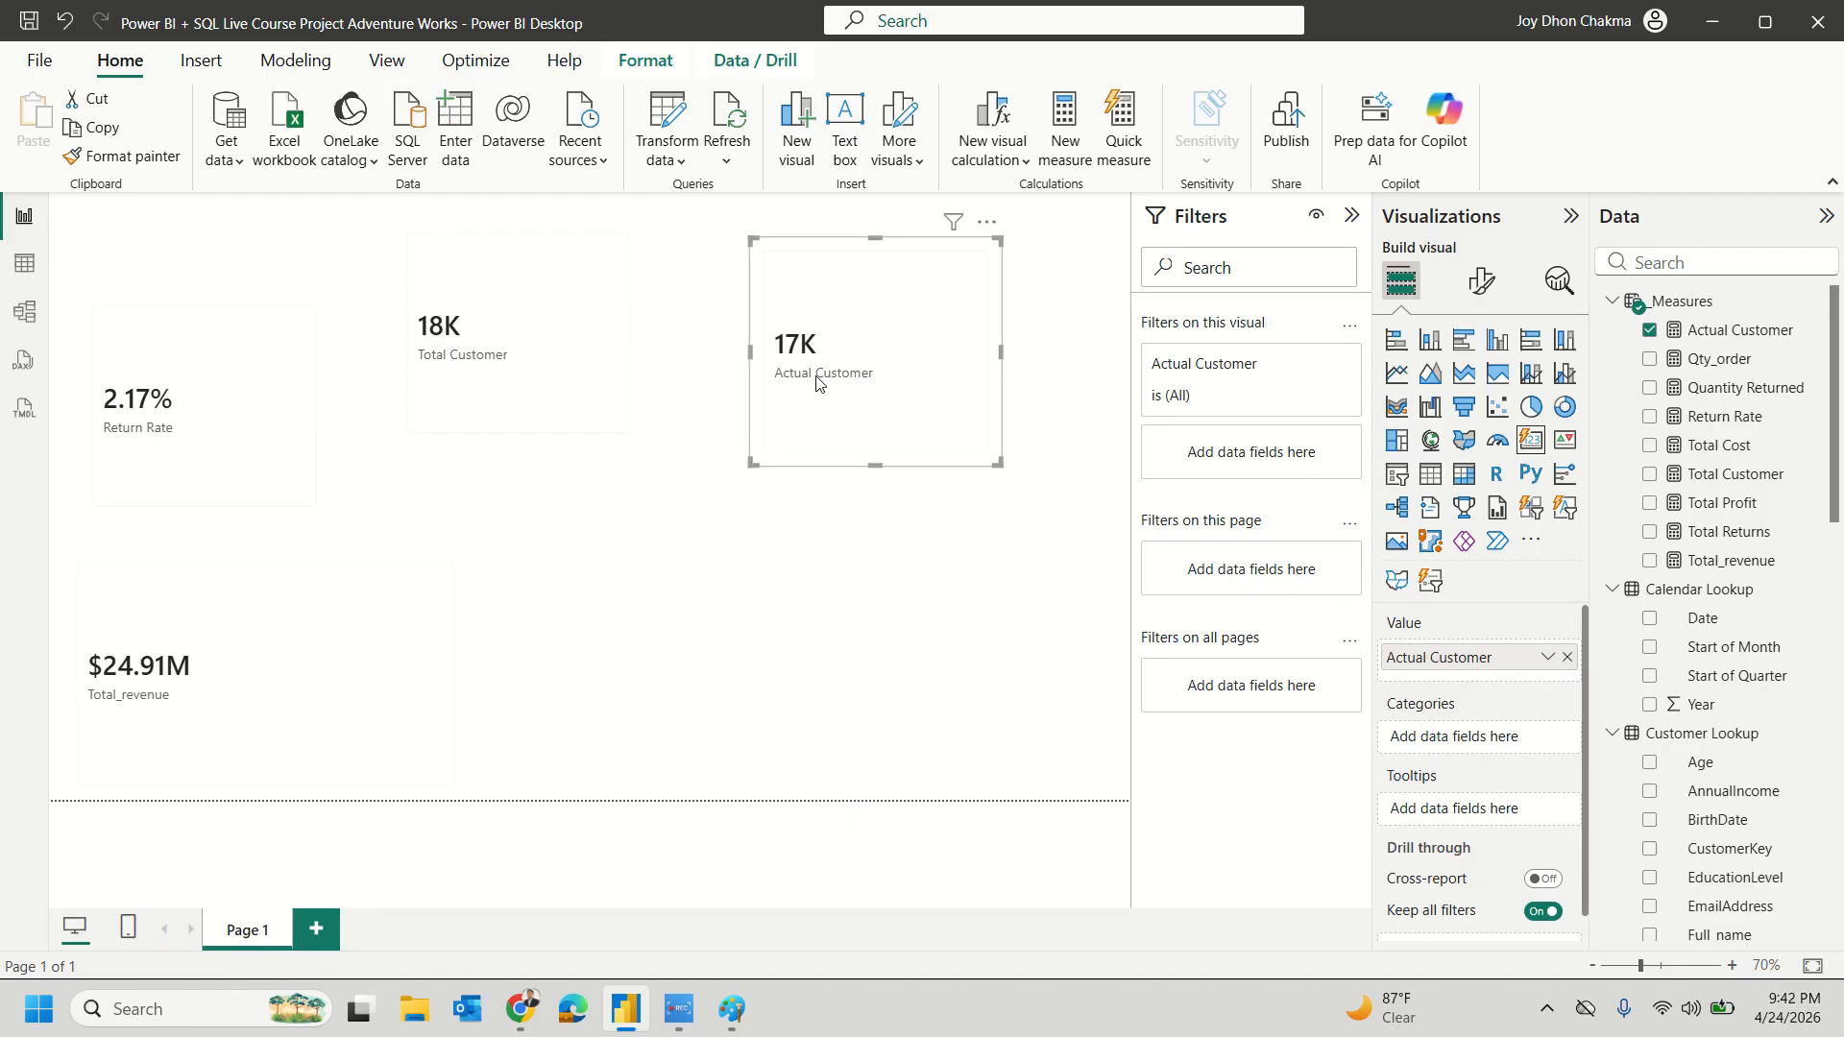
Step: Create a new measure in the _Measures table and name it Previous Month Revenue
click(519, 353)
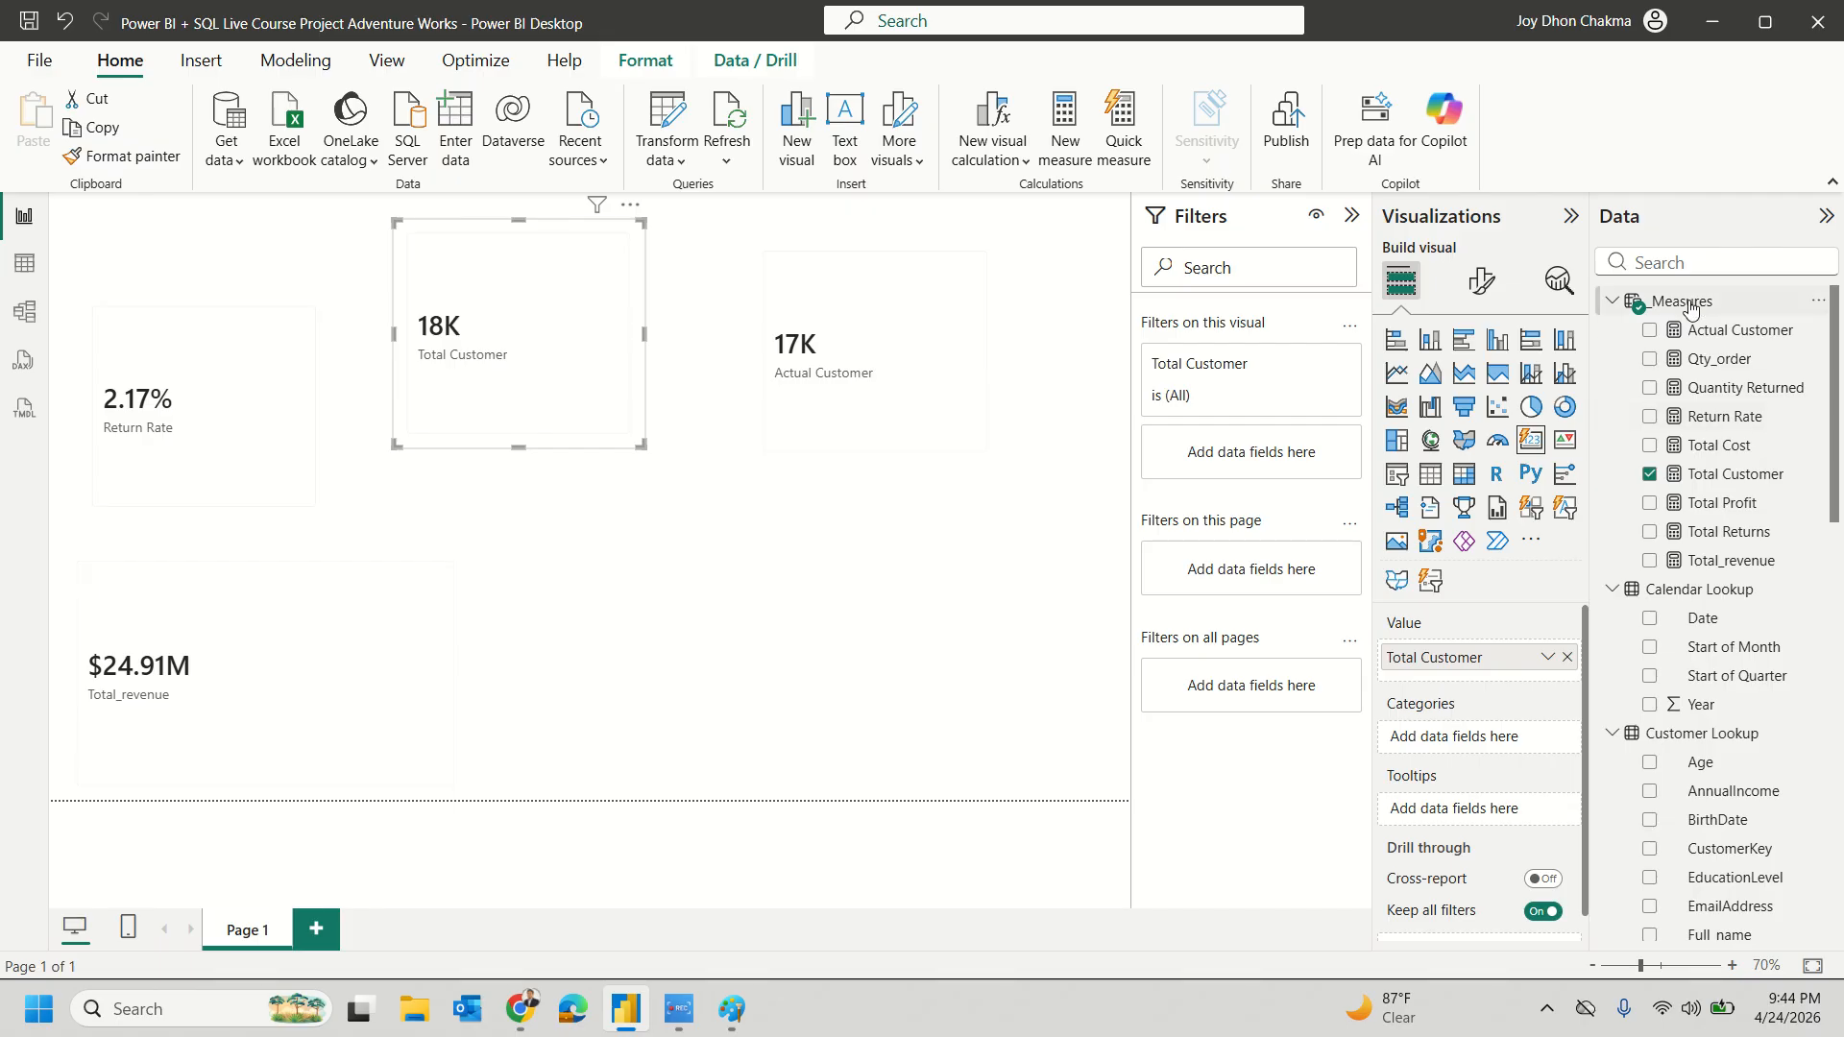
click(804, 597)
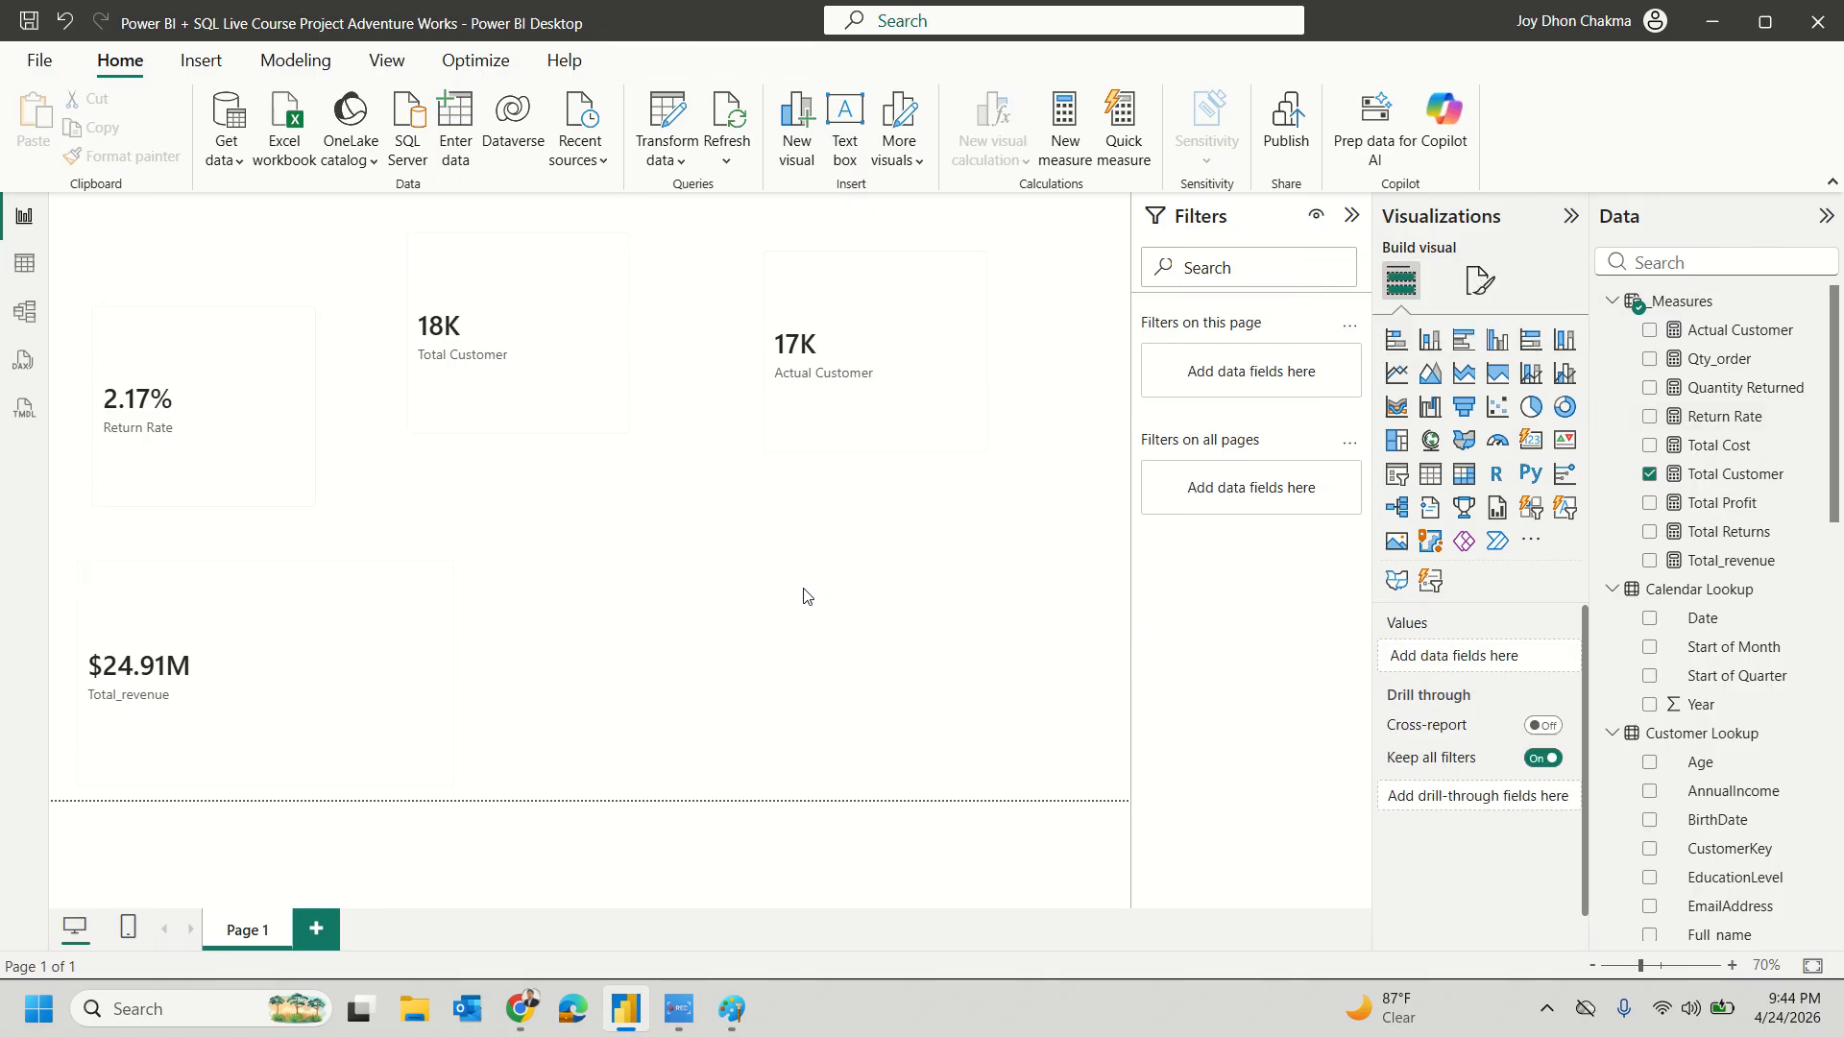
right_click(1692, 306)
click(1599, 344)
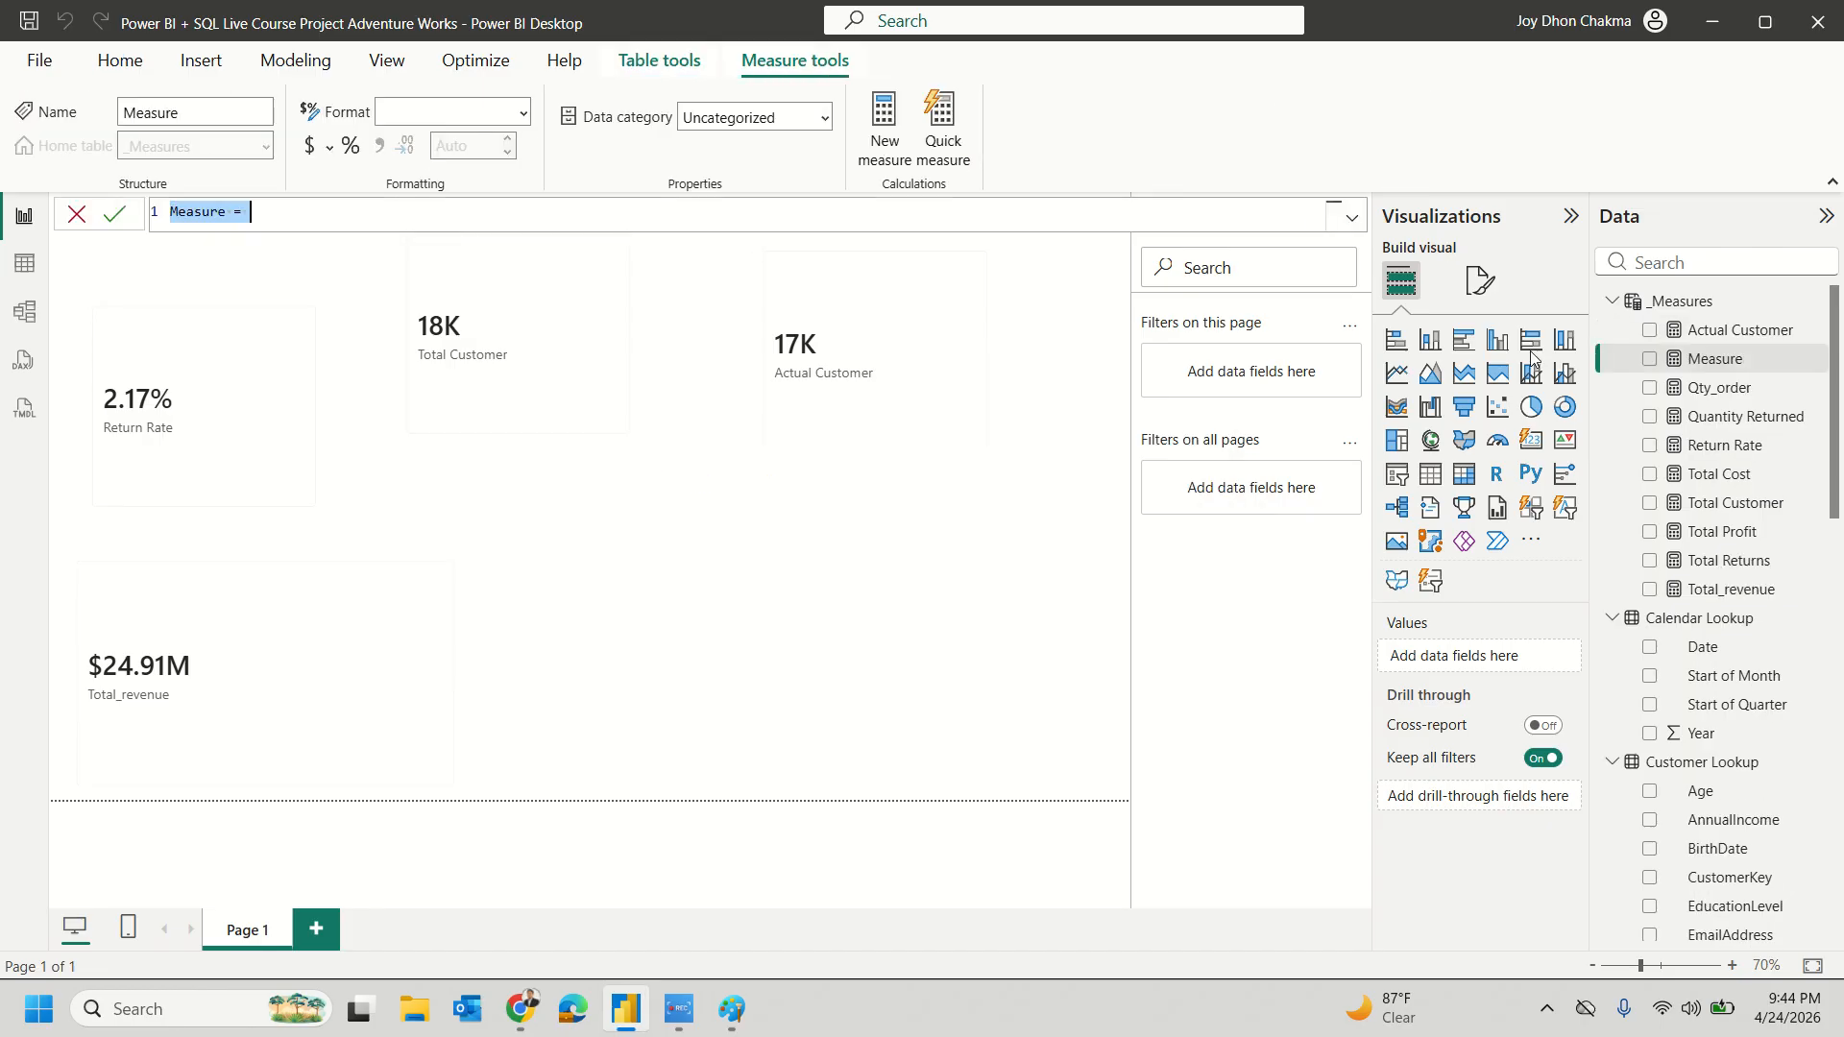
double_click(221, 221)
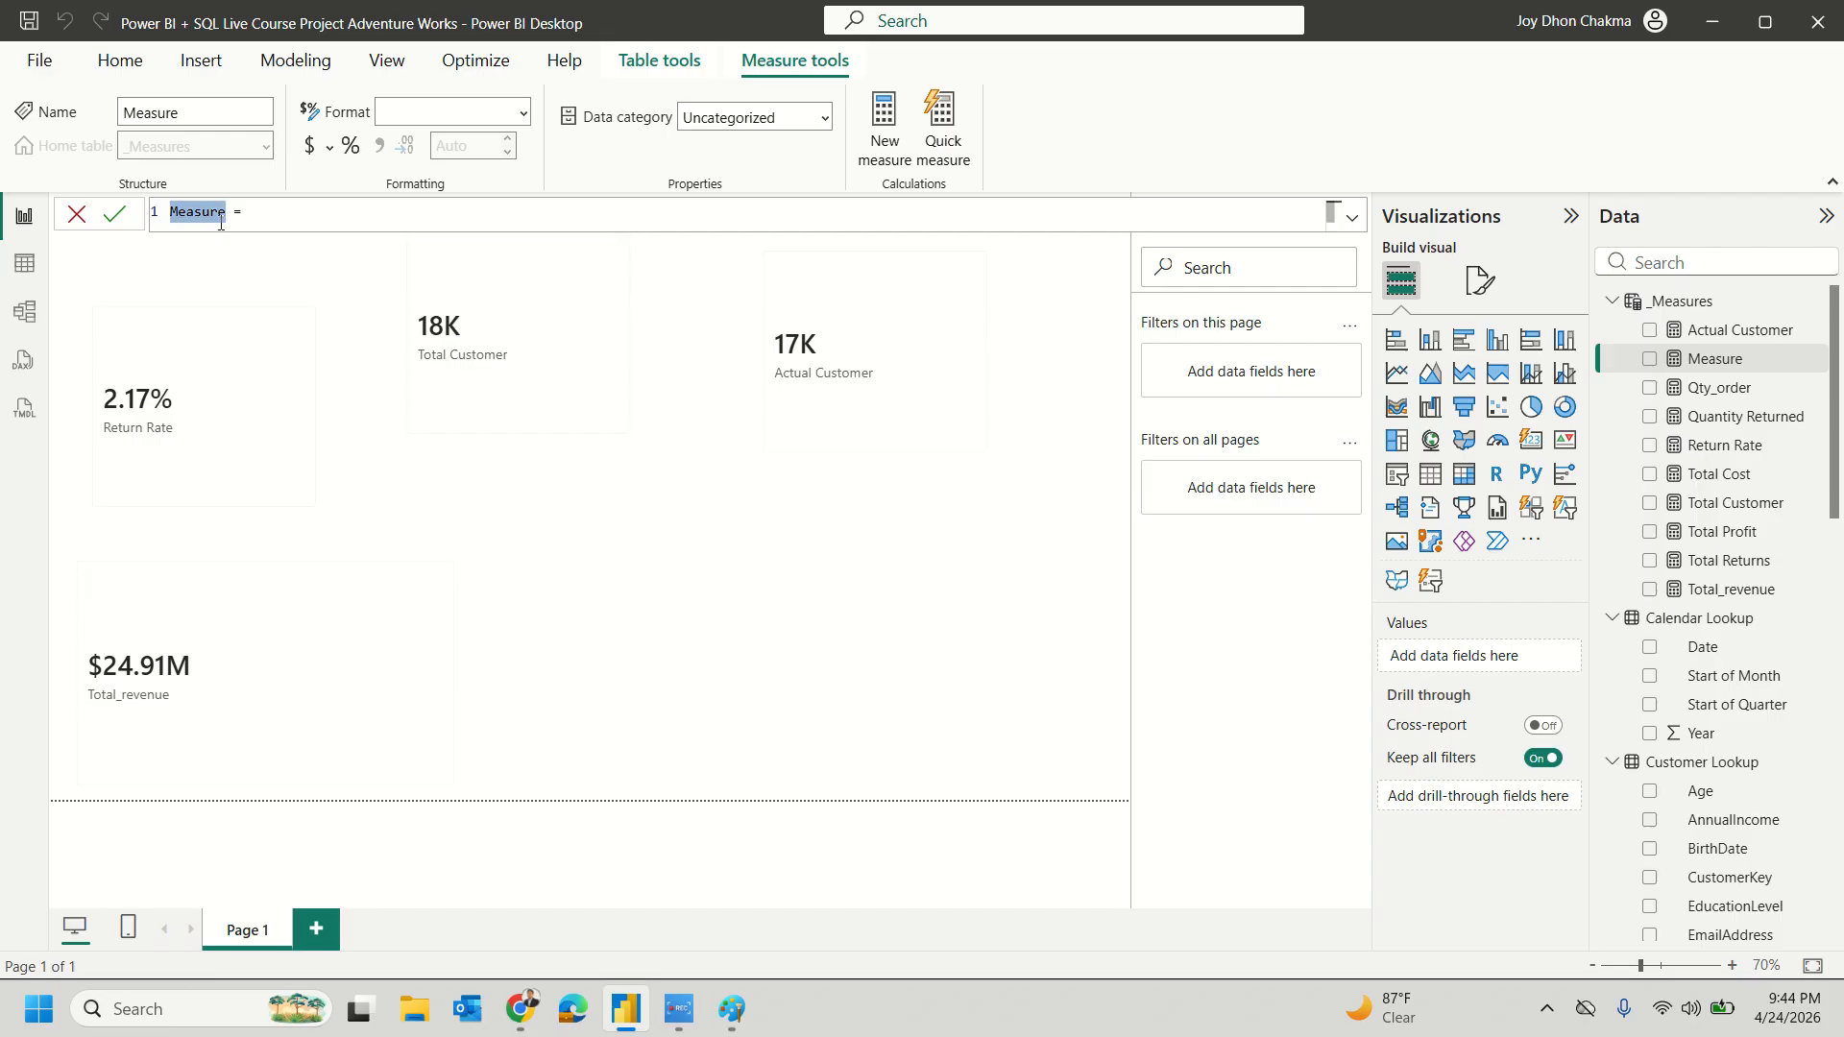
text(Previous Month R)
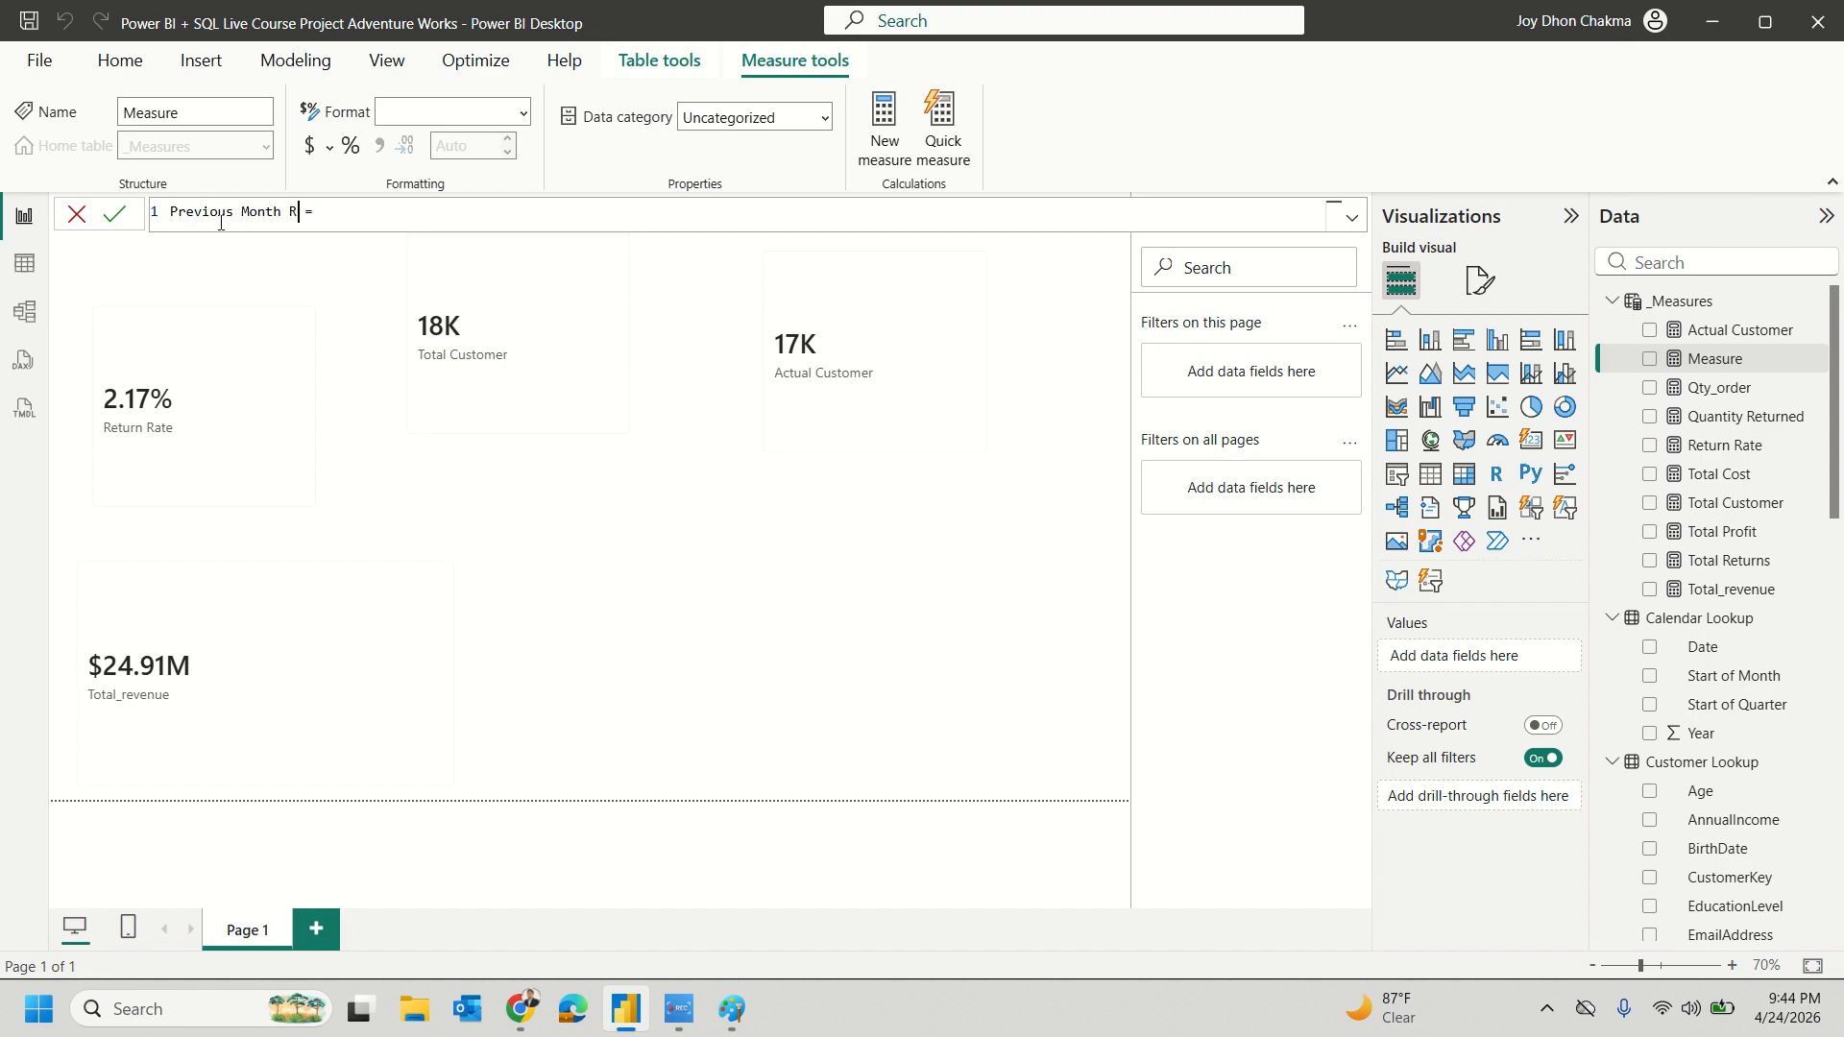
text(evenue)
Step: Start the Previous Month Revenue formula with CALCULATE, using [Total_revenue] as its expression
text(calcu)
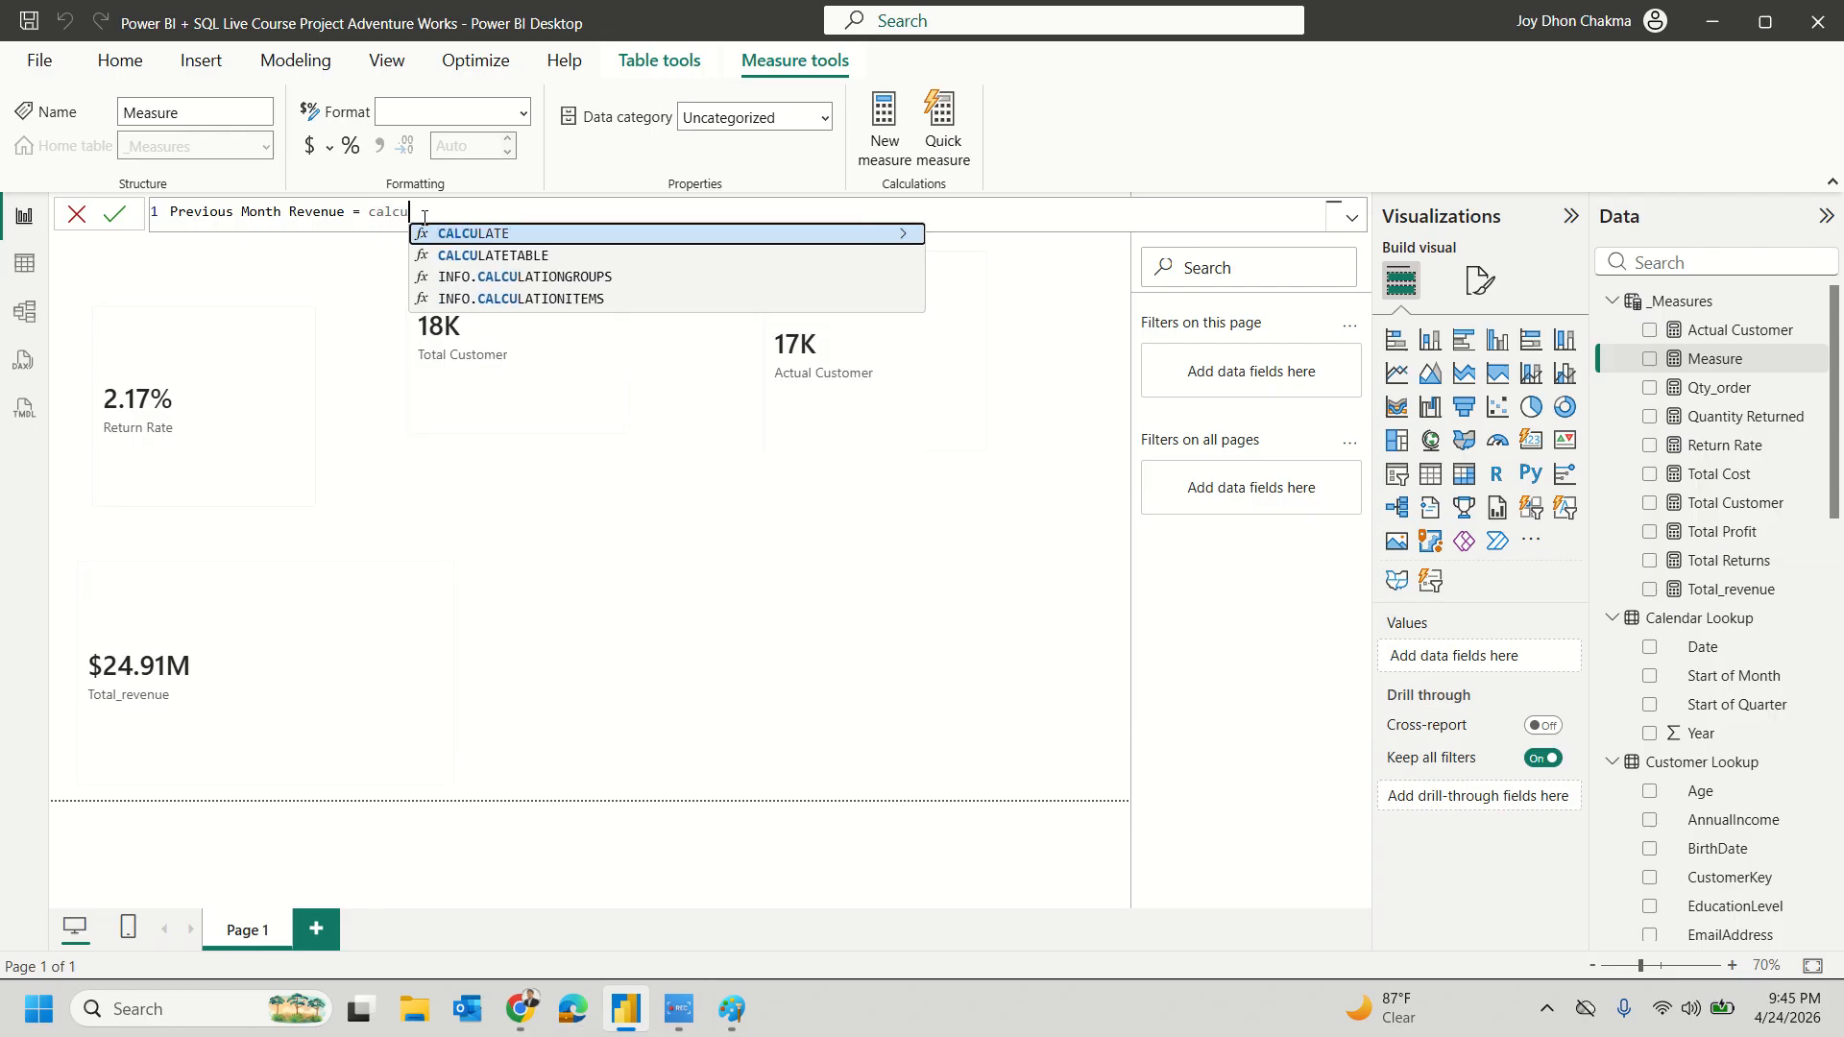
key(Tab)
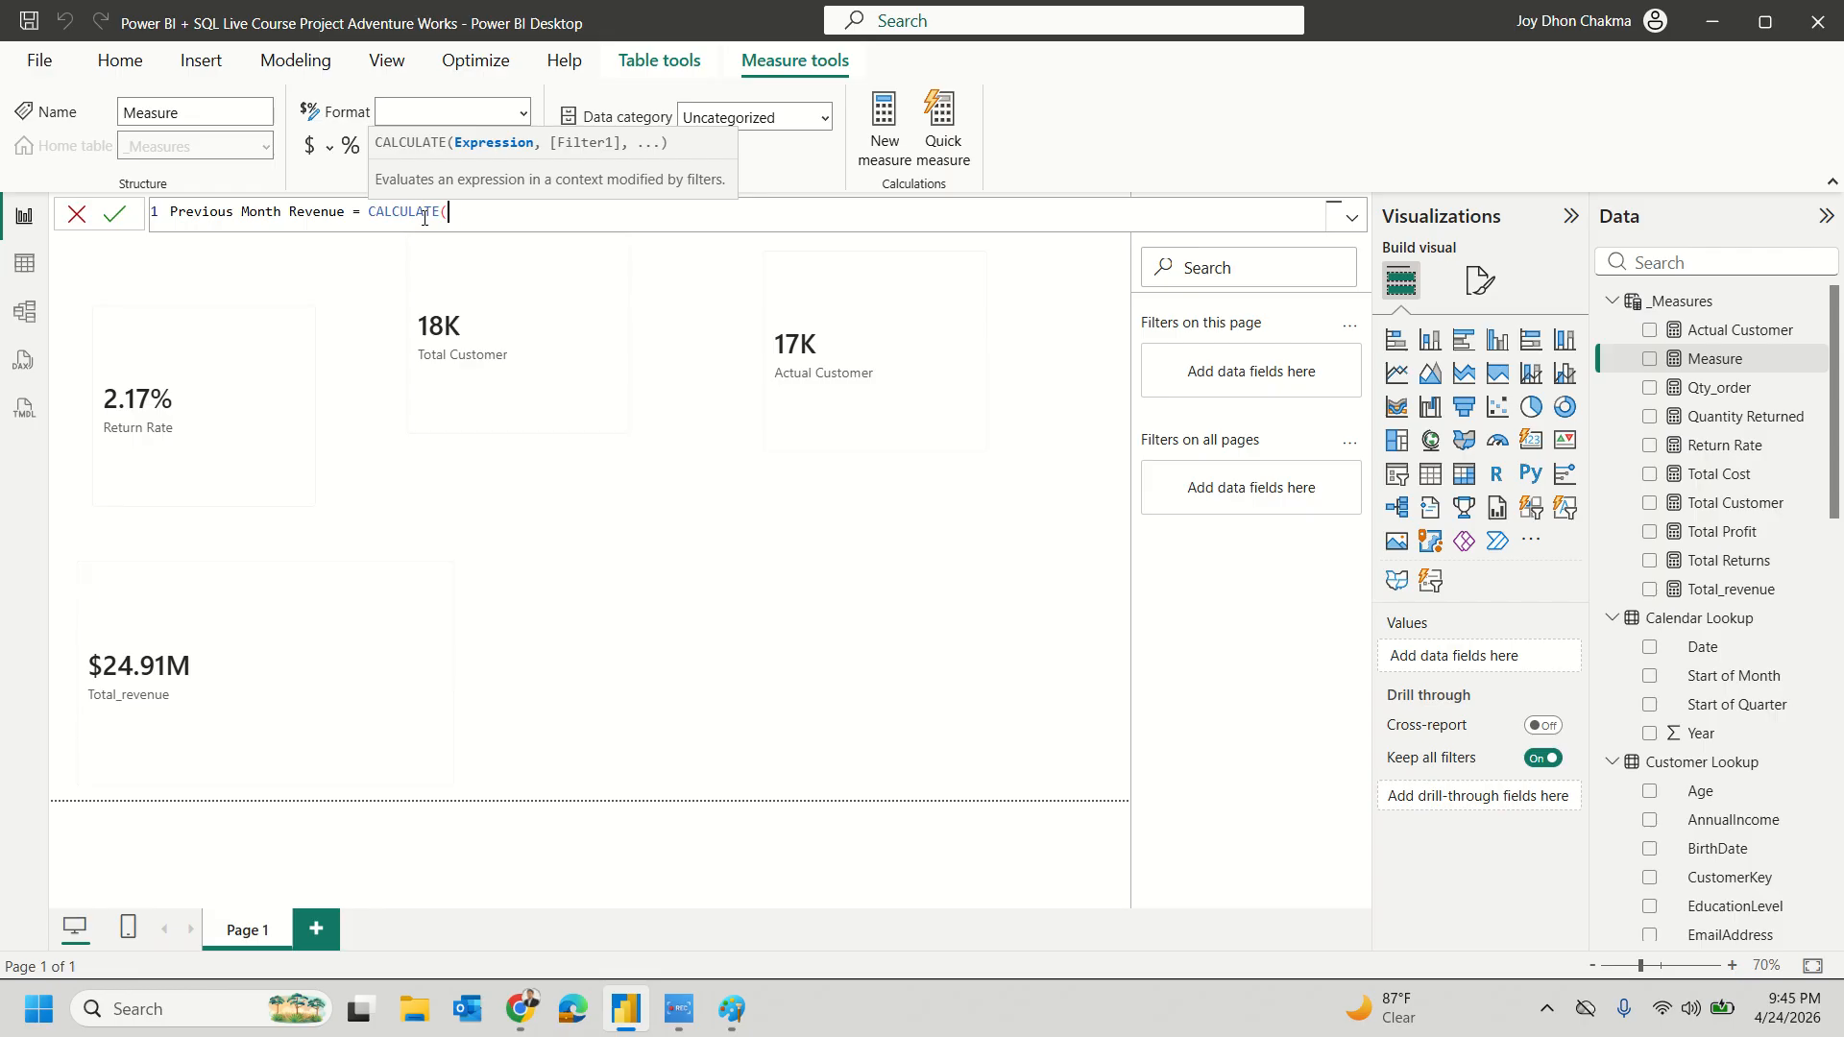
text(tot)
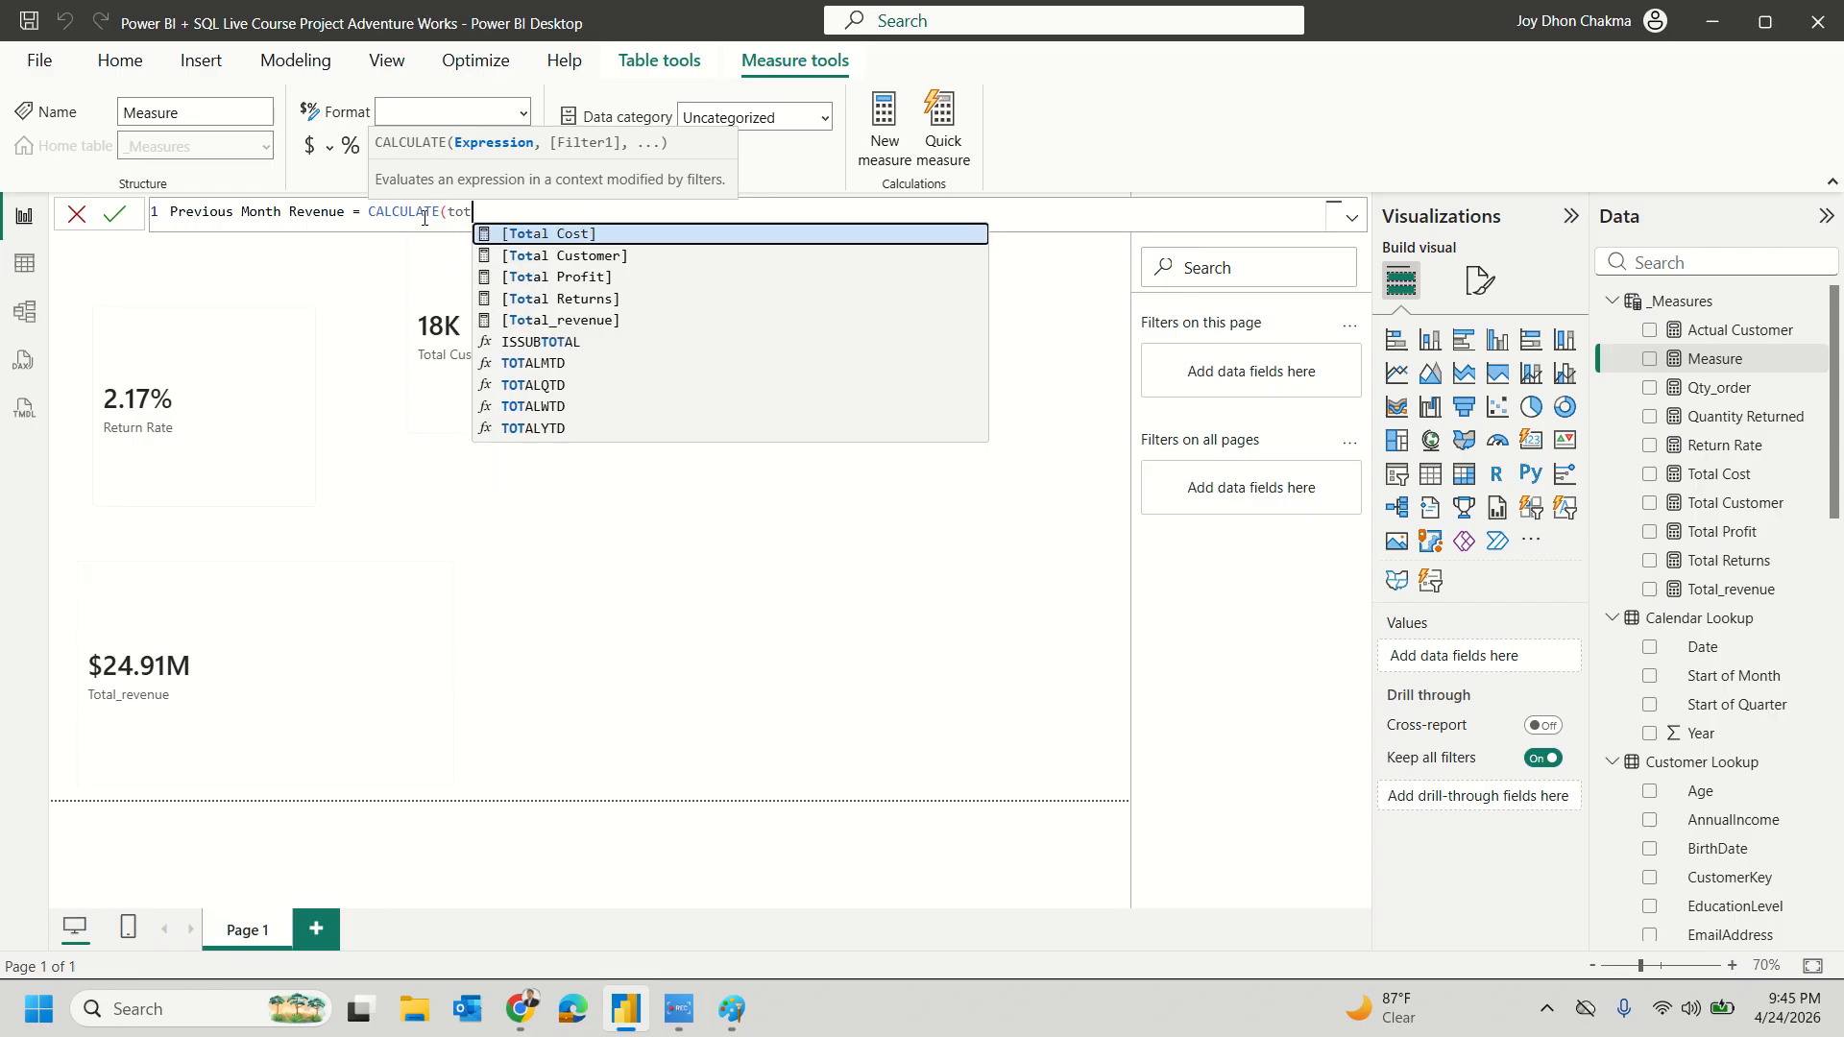
key(Down)
key(Down)
key(Down)
key(Down)
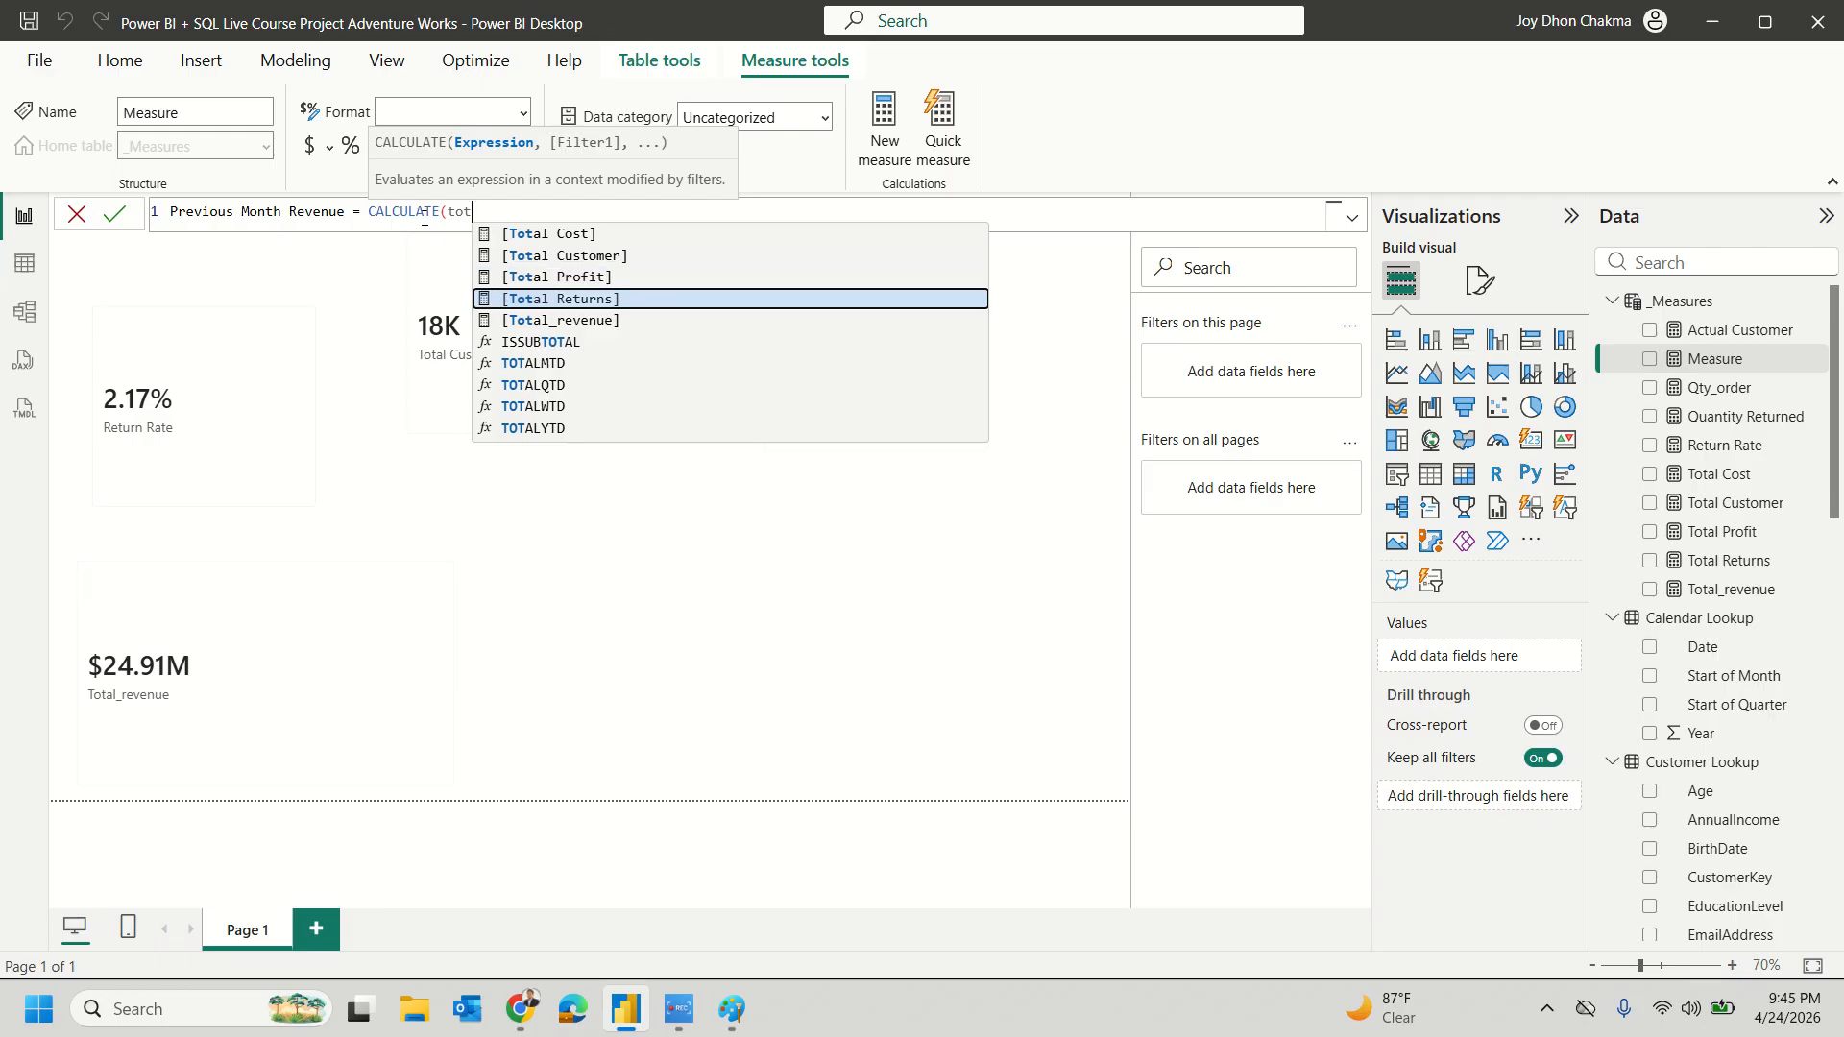
key(Tab)
text(, )
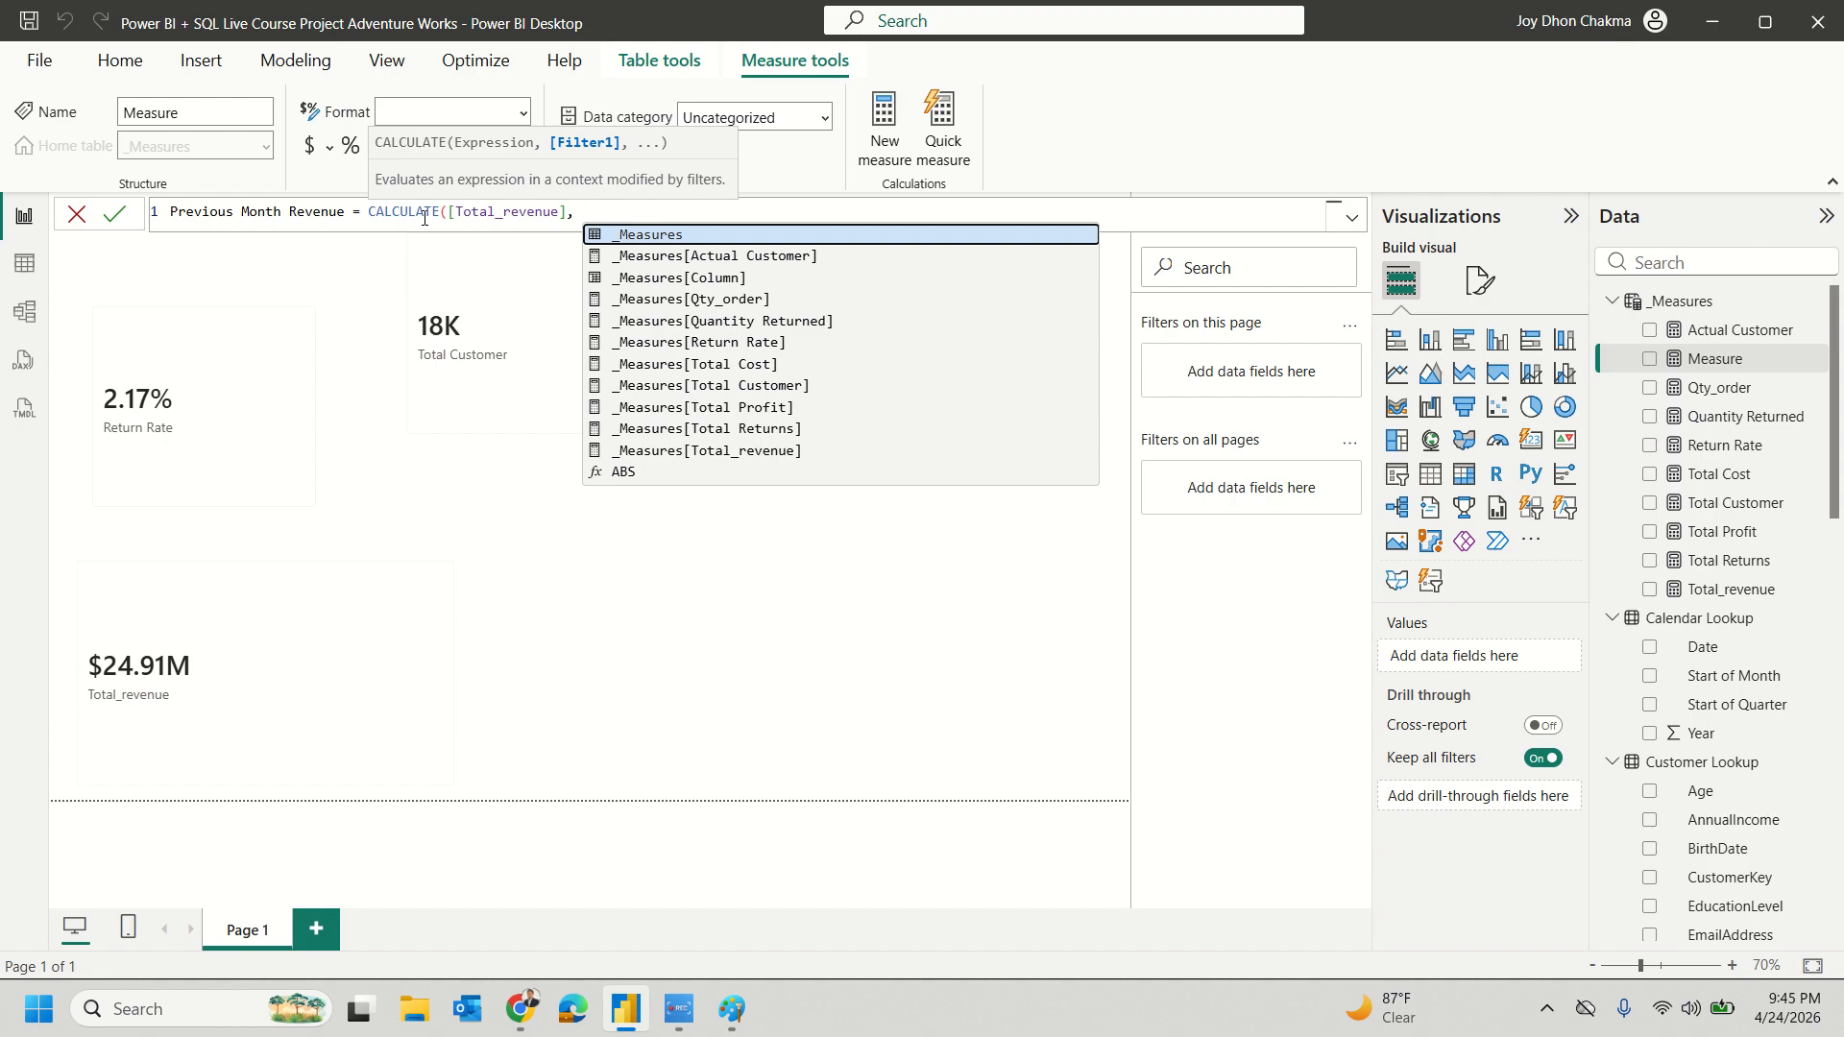
Step: Add a DATEADD filter on the 'Calendar Lookup'[Date] column to the Previous Month Revenue formula
text(date)
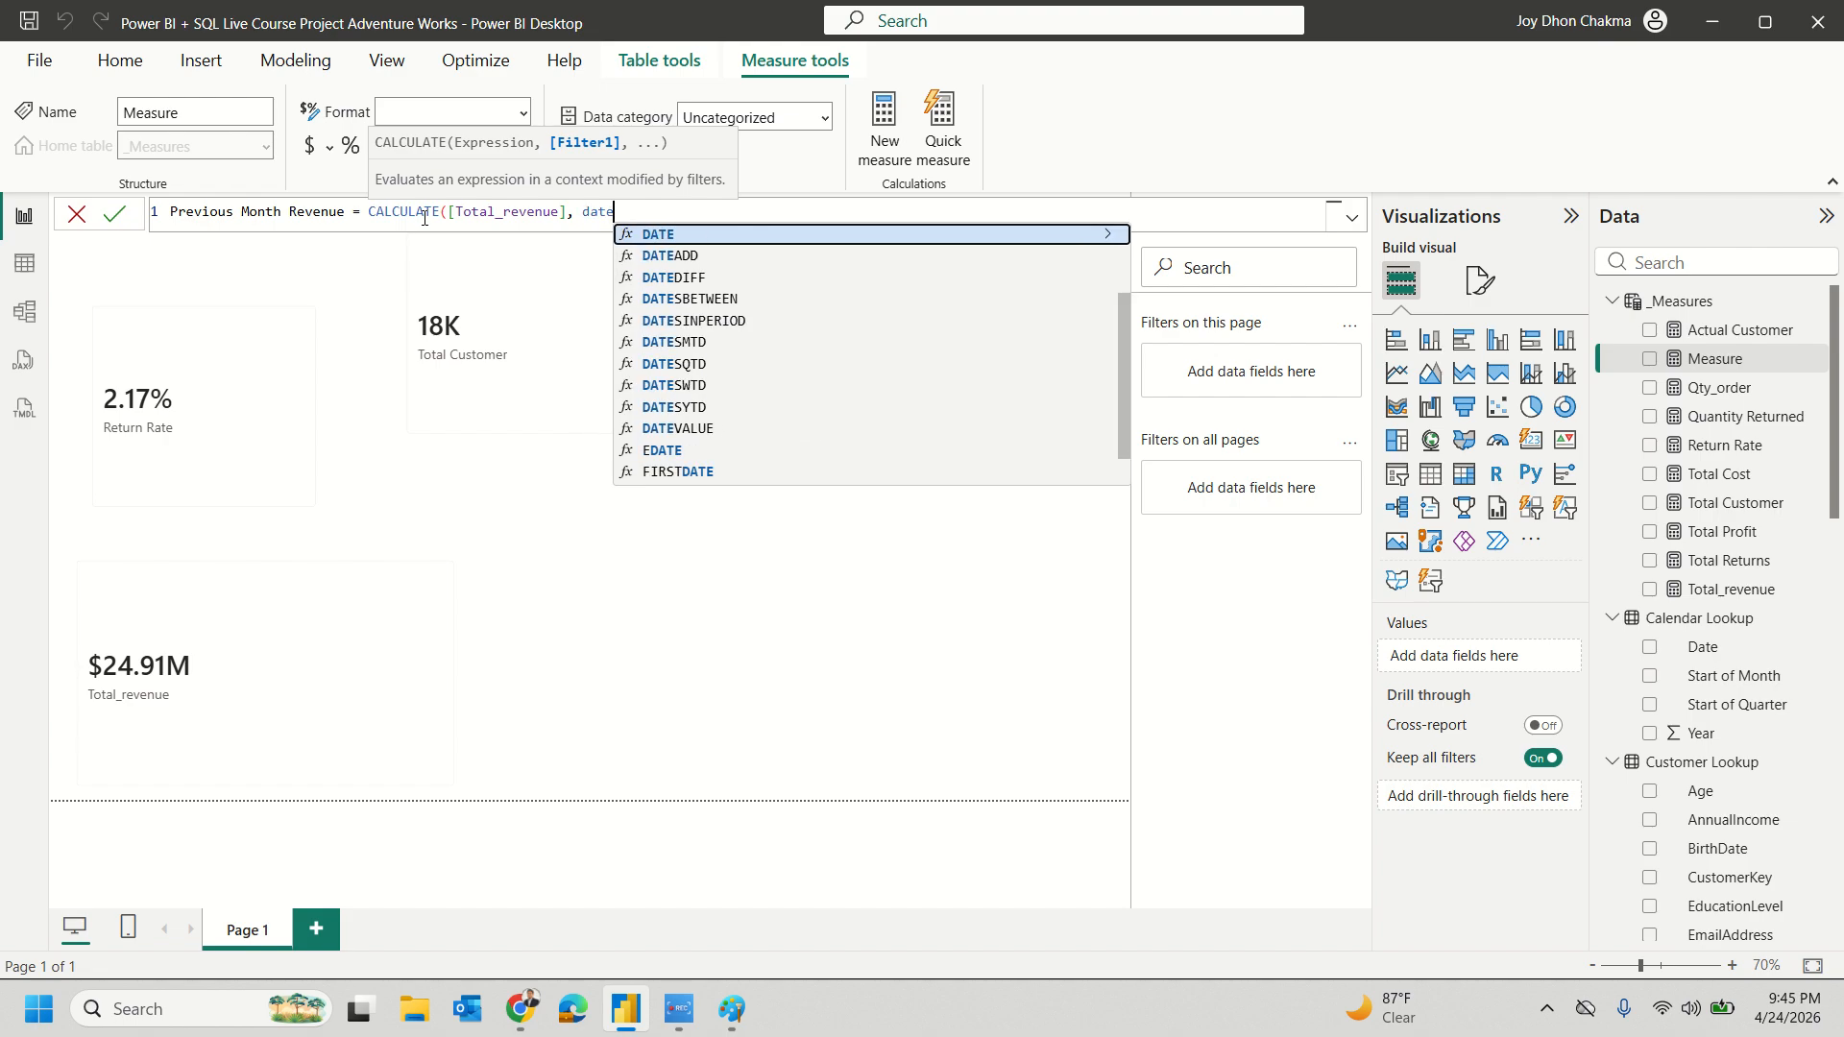
key(Down)
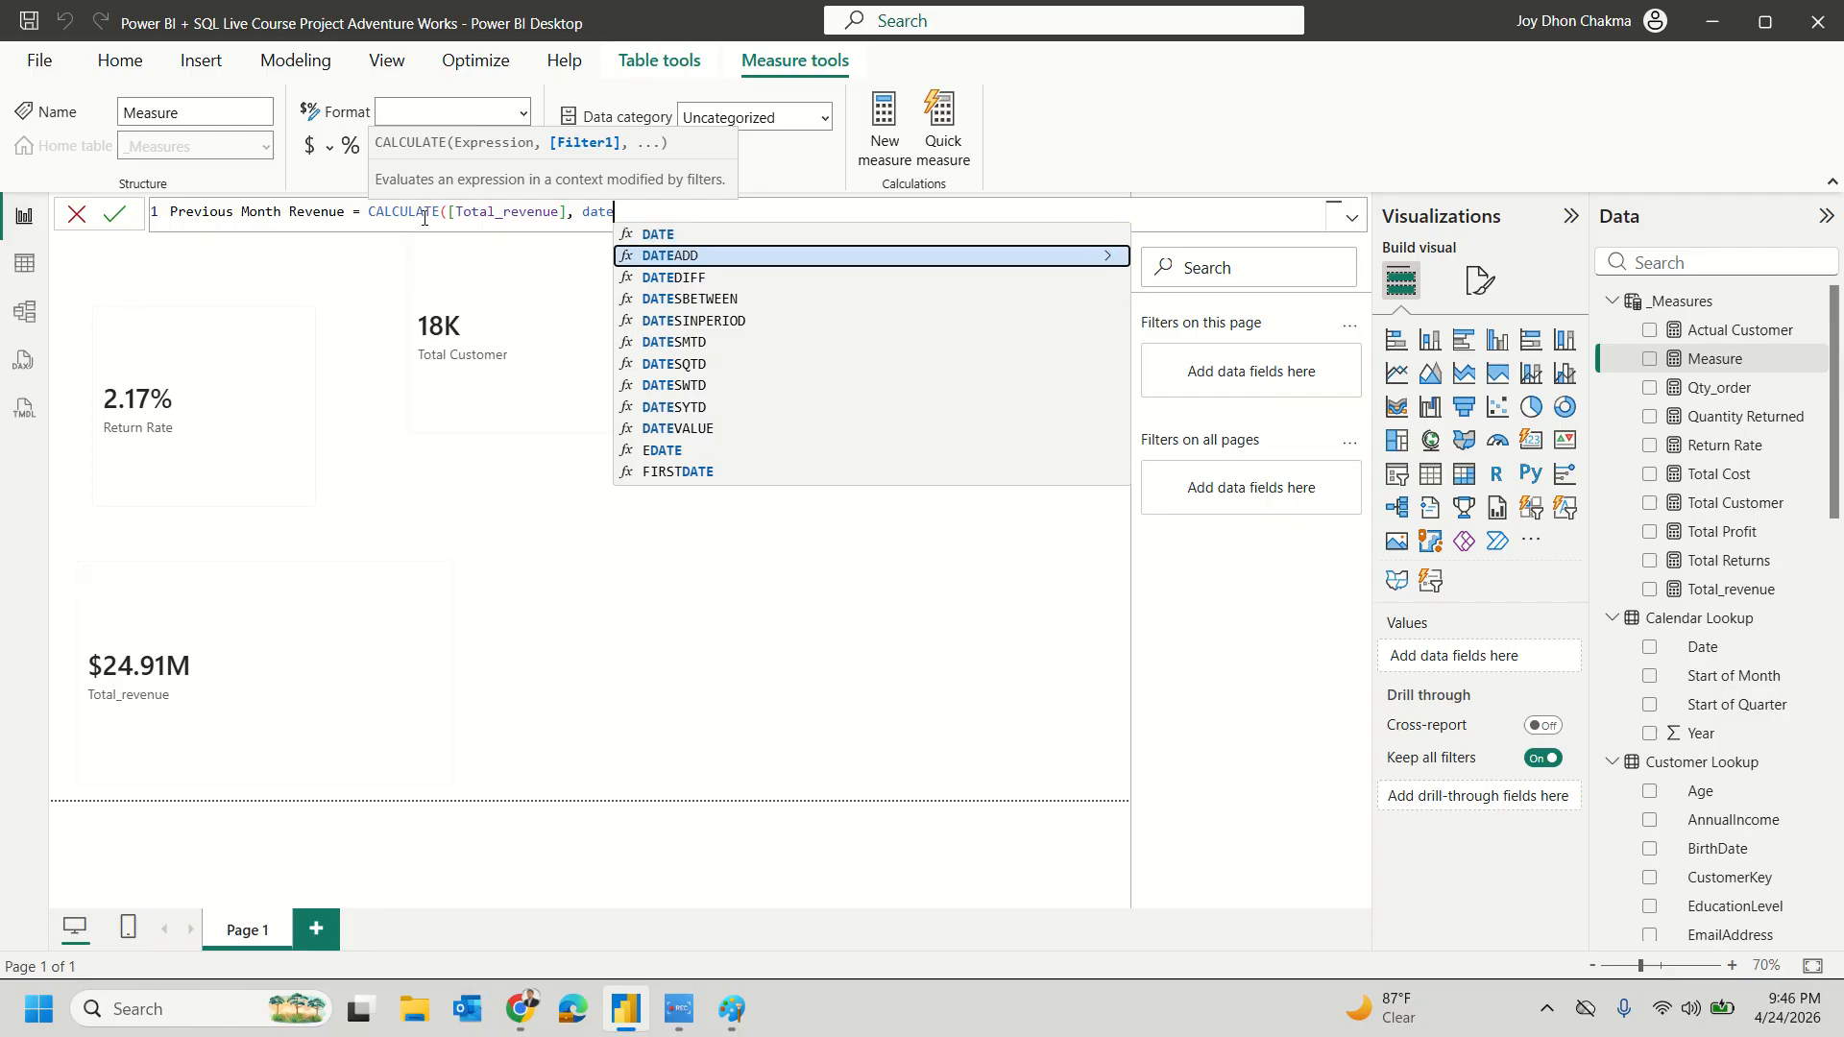
key(Tab)
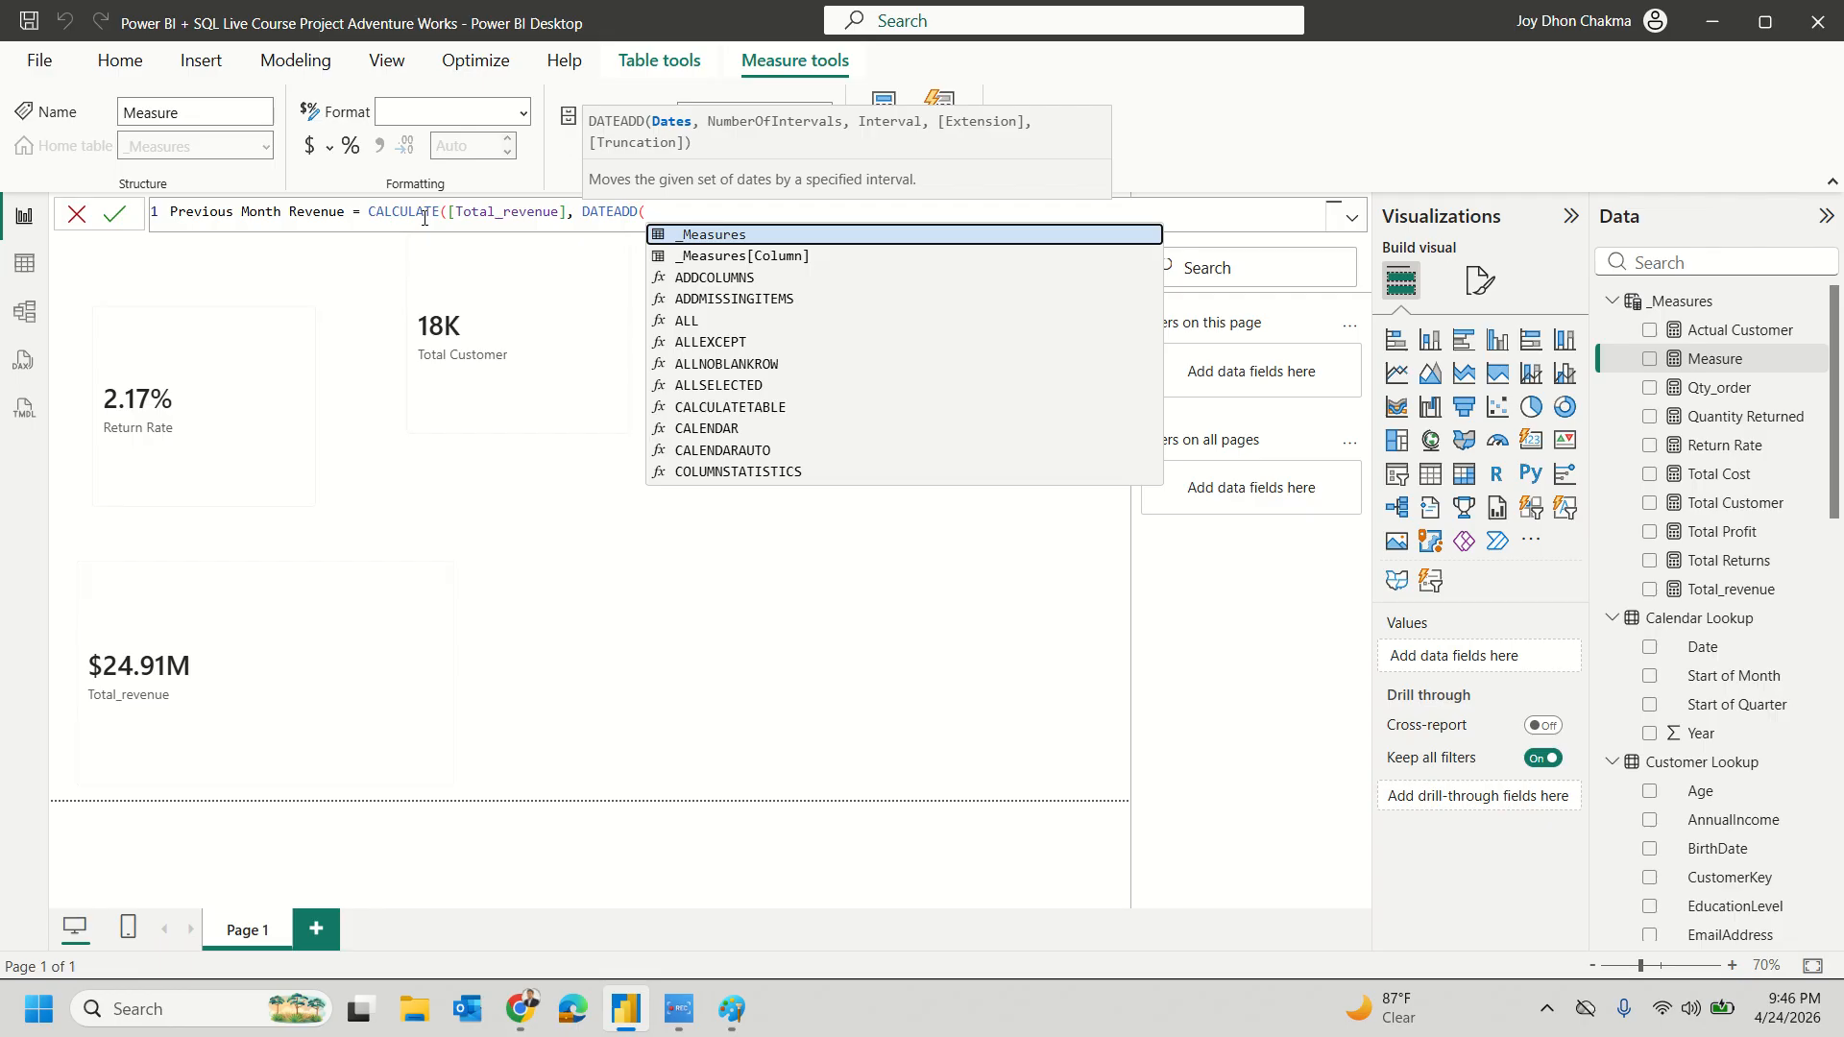
text(cal)
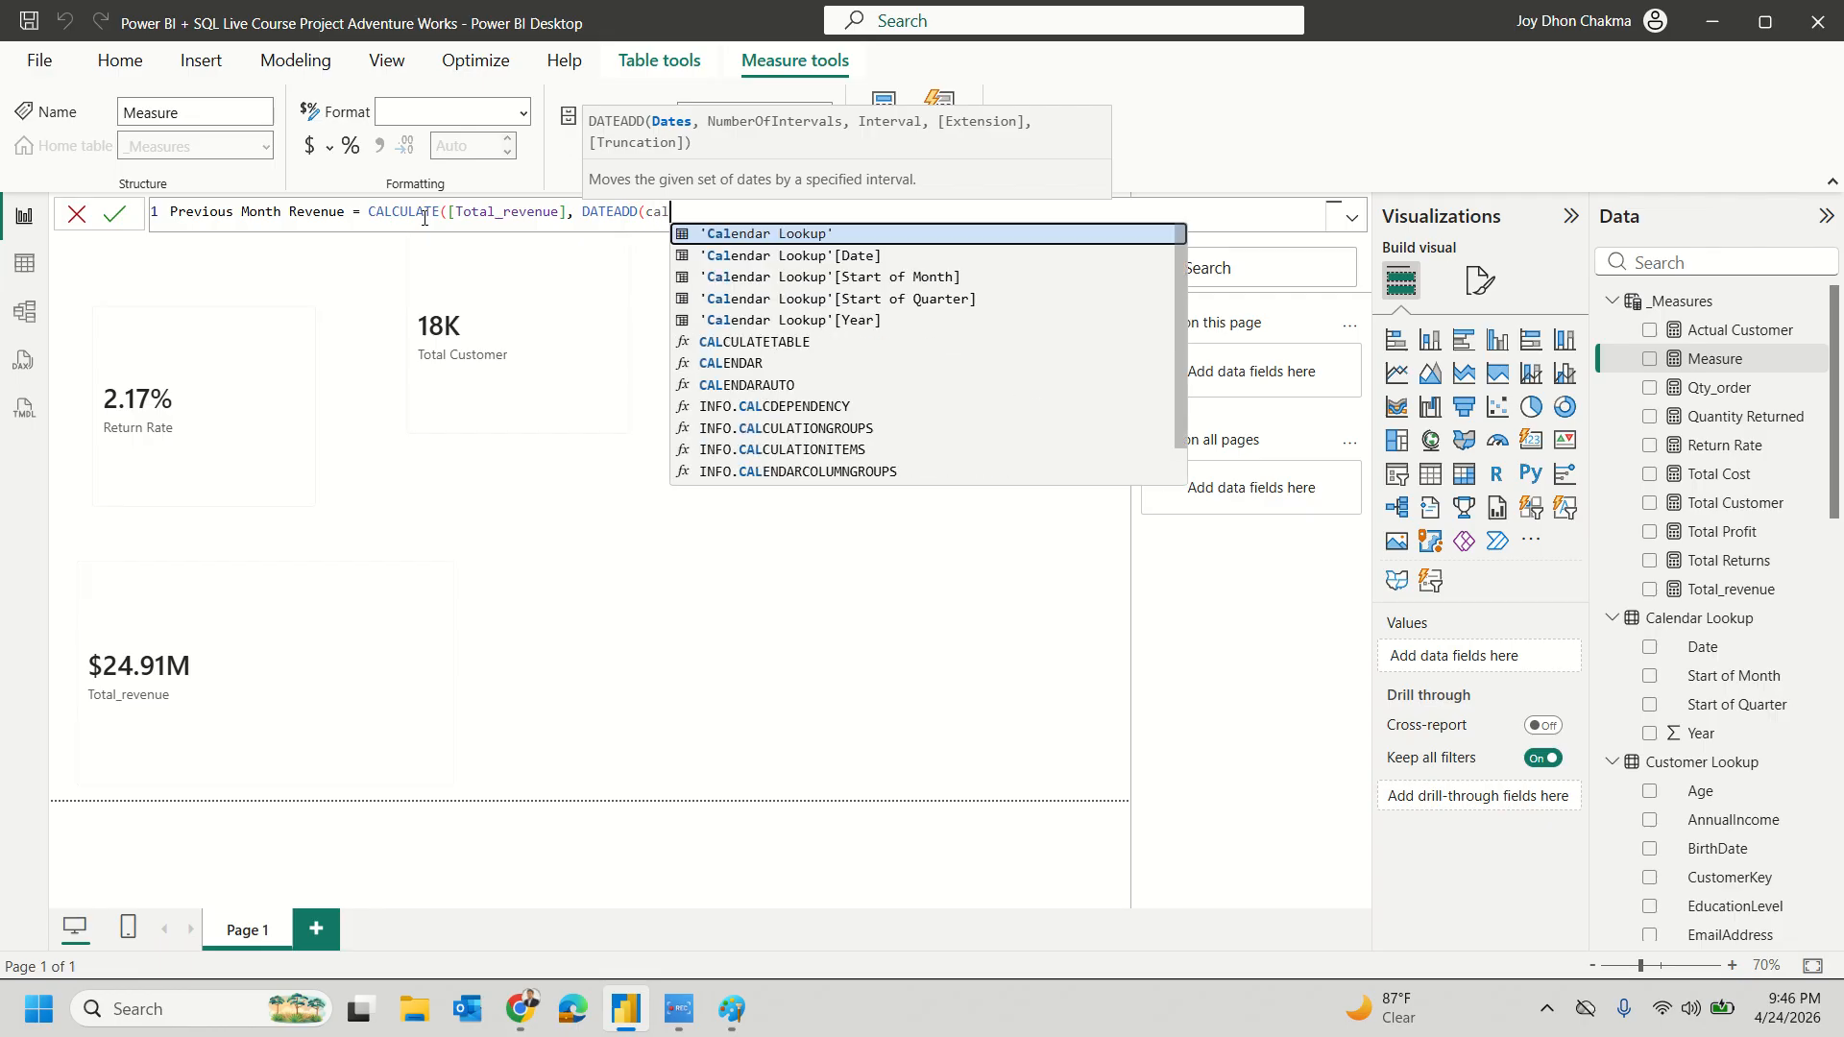
key(Down)
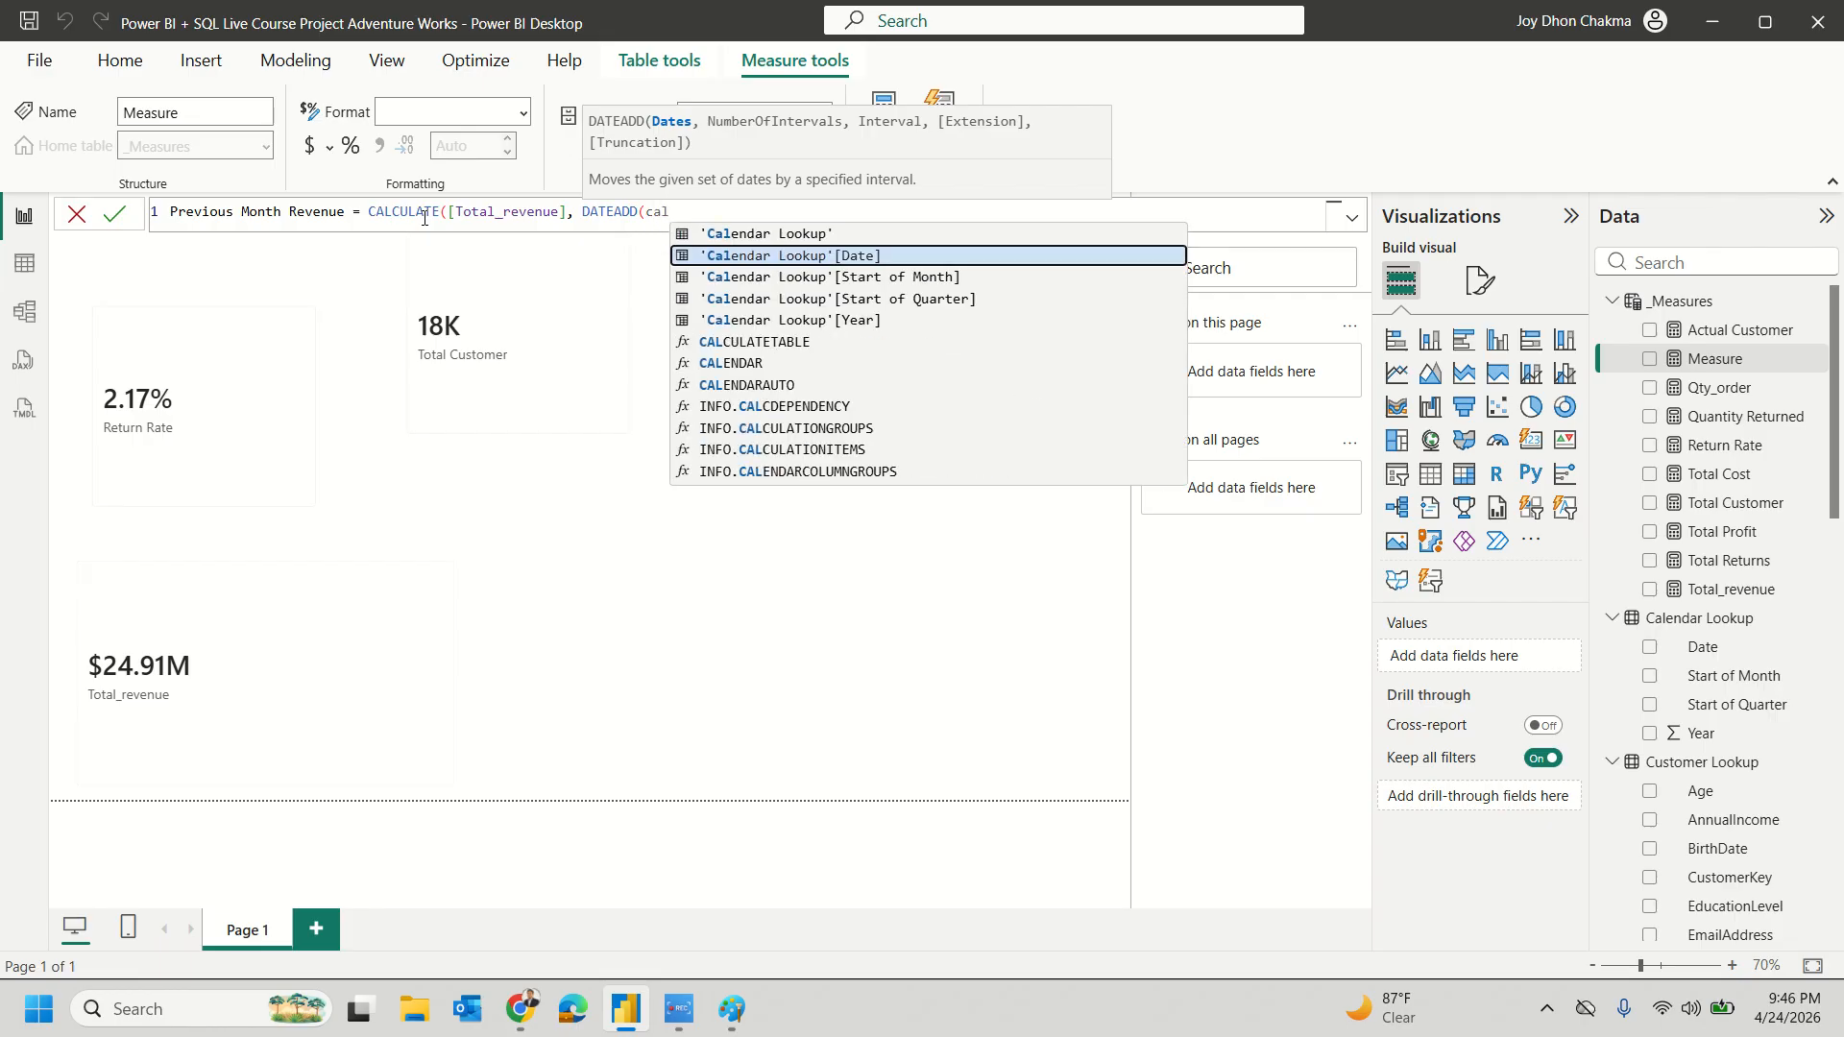
key(Tab)
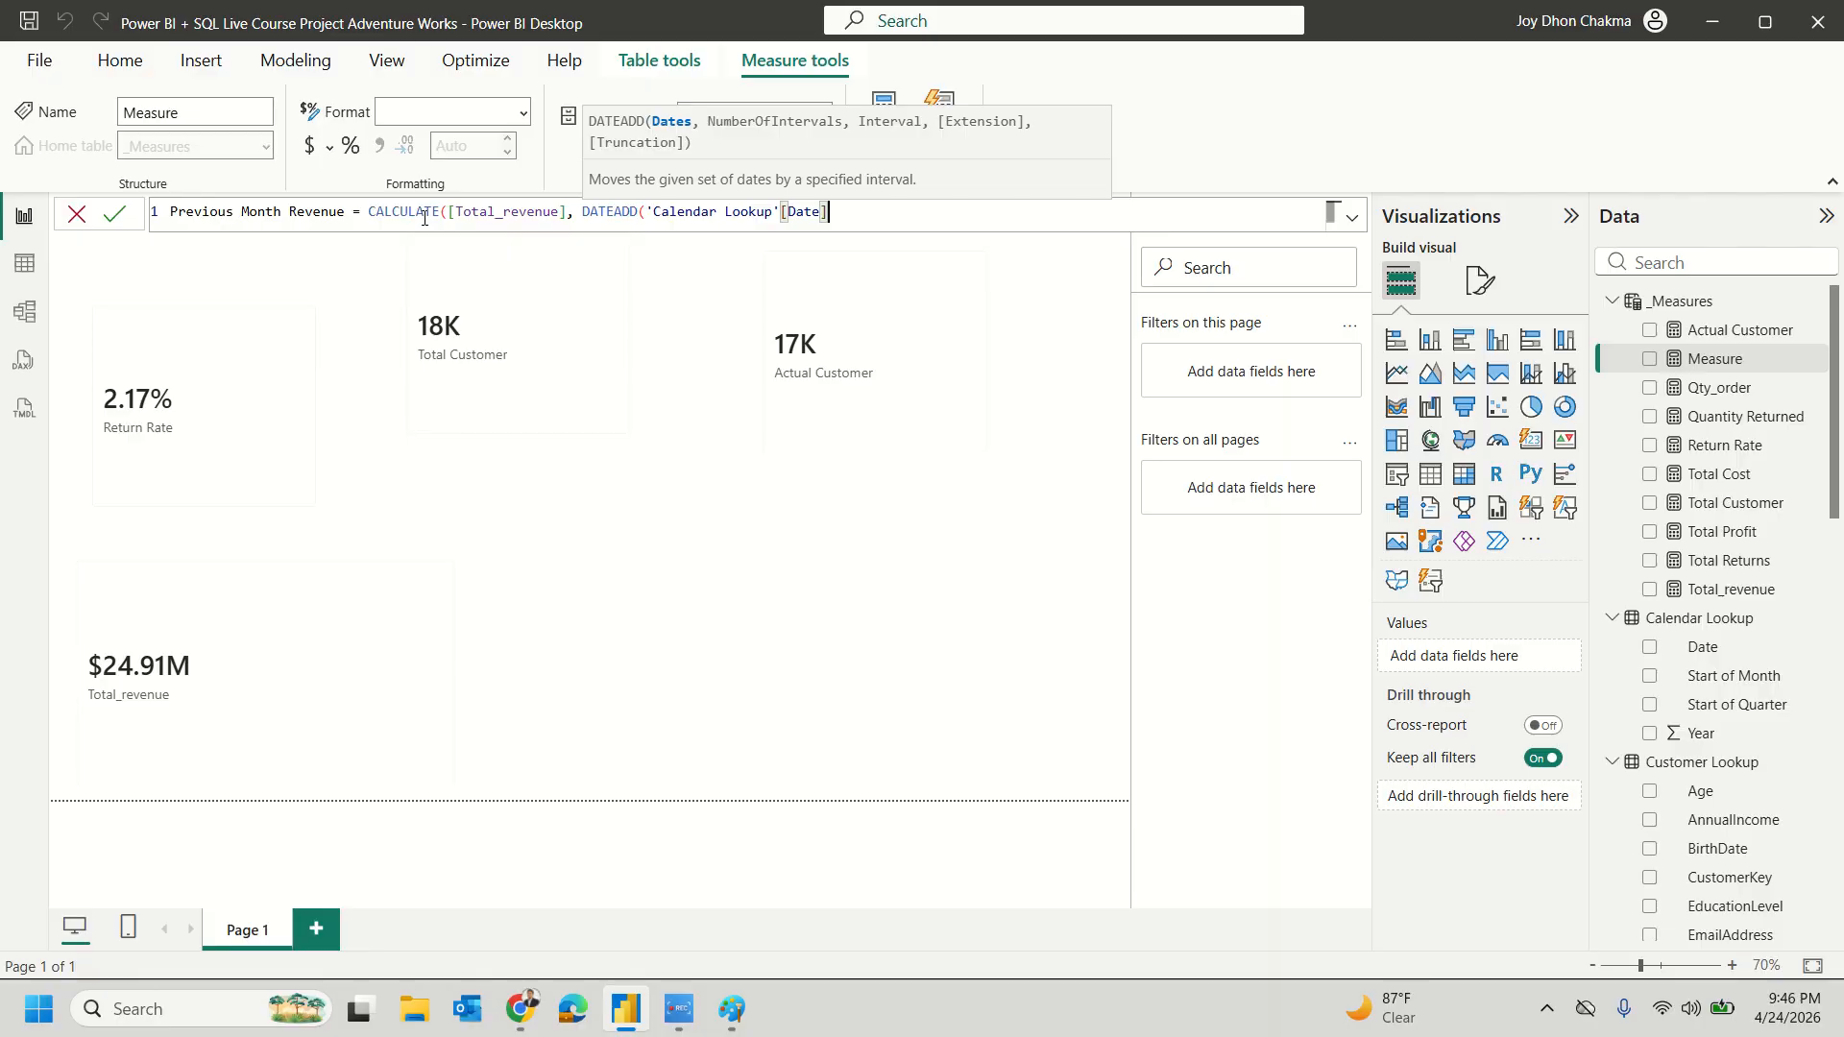
Step: Complete the DATEADD arguments with -1 and MONTH, close the formula and commit the Previous Month Revenue measure
text(, -)
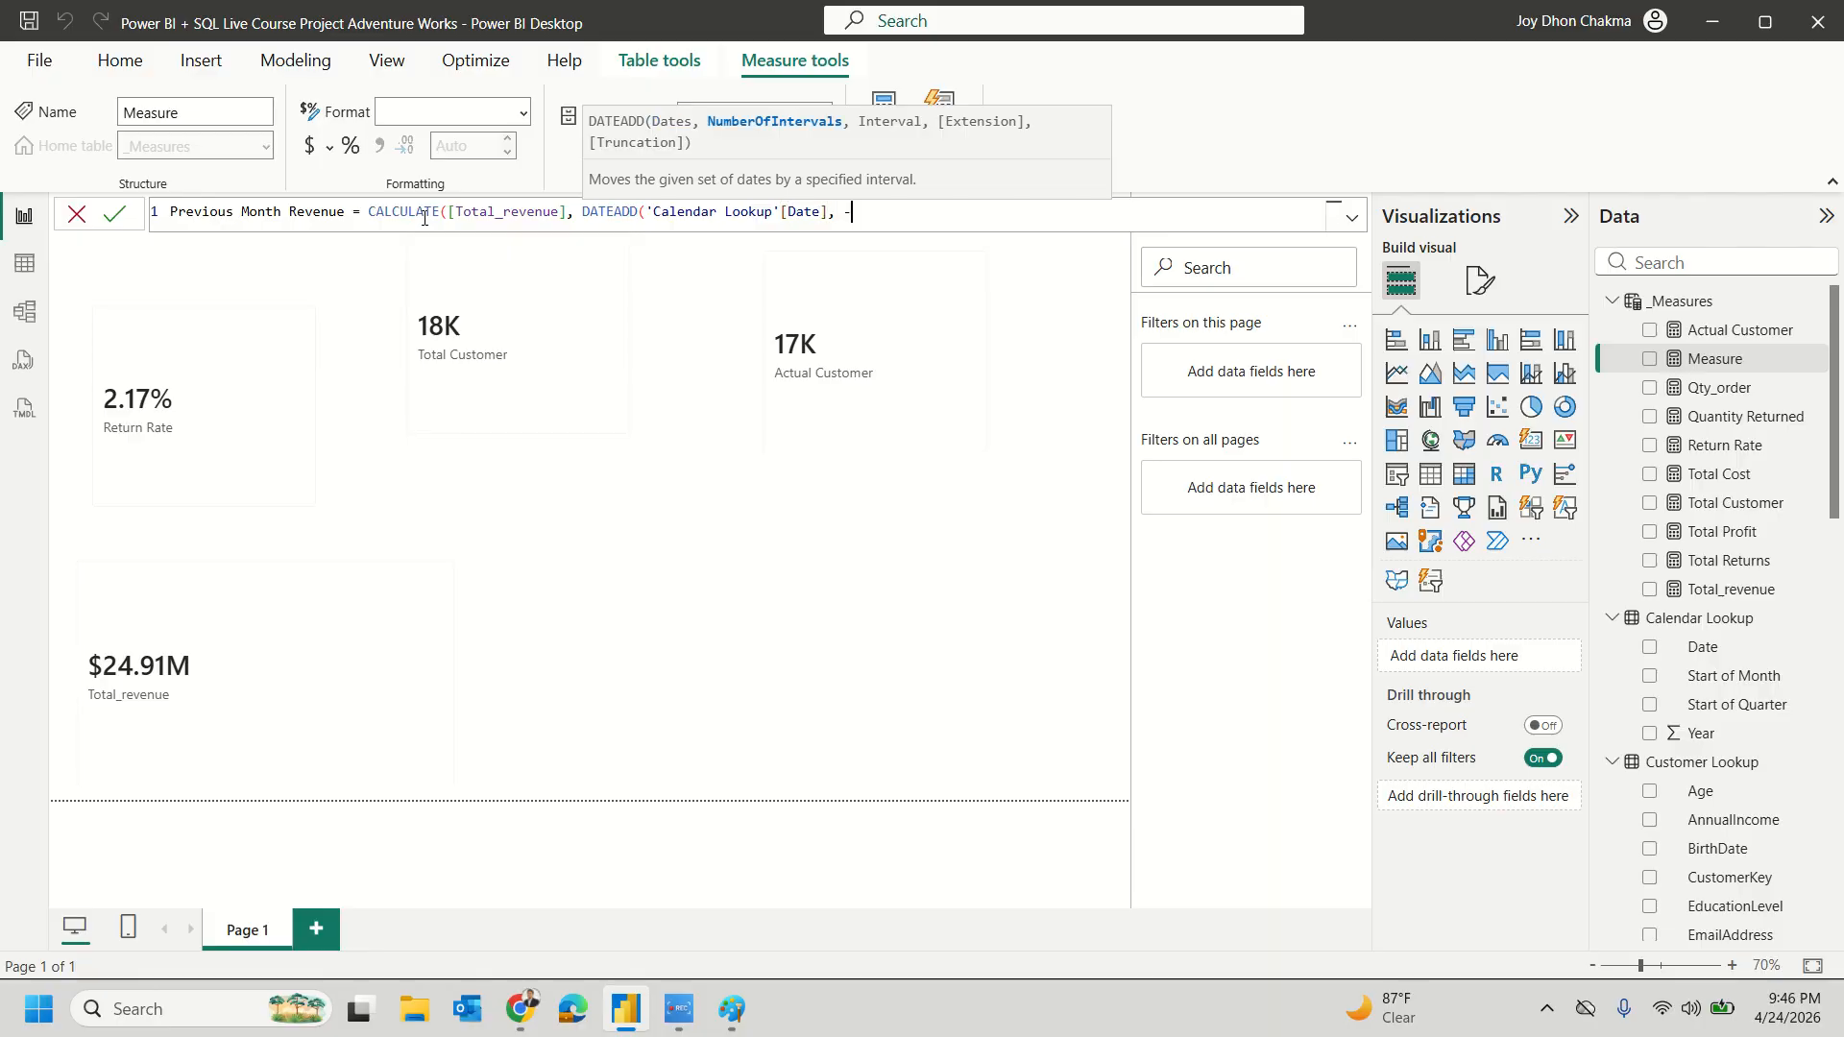
text(1)
text(,)
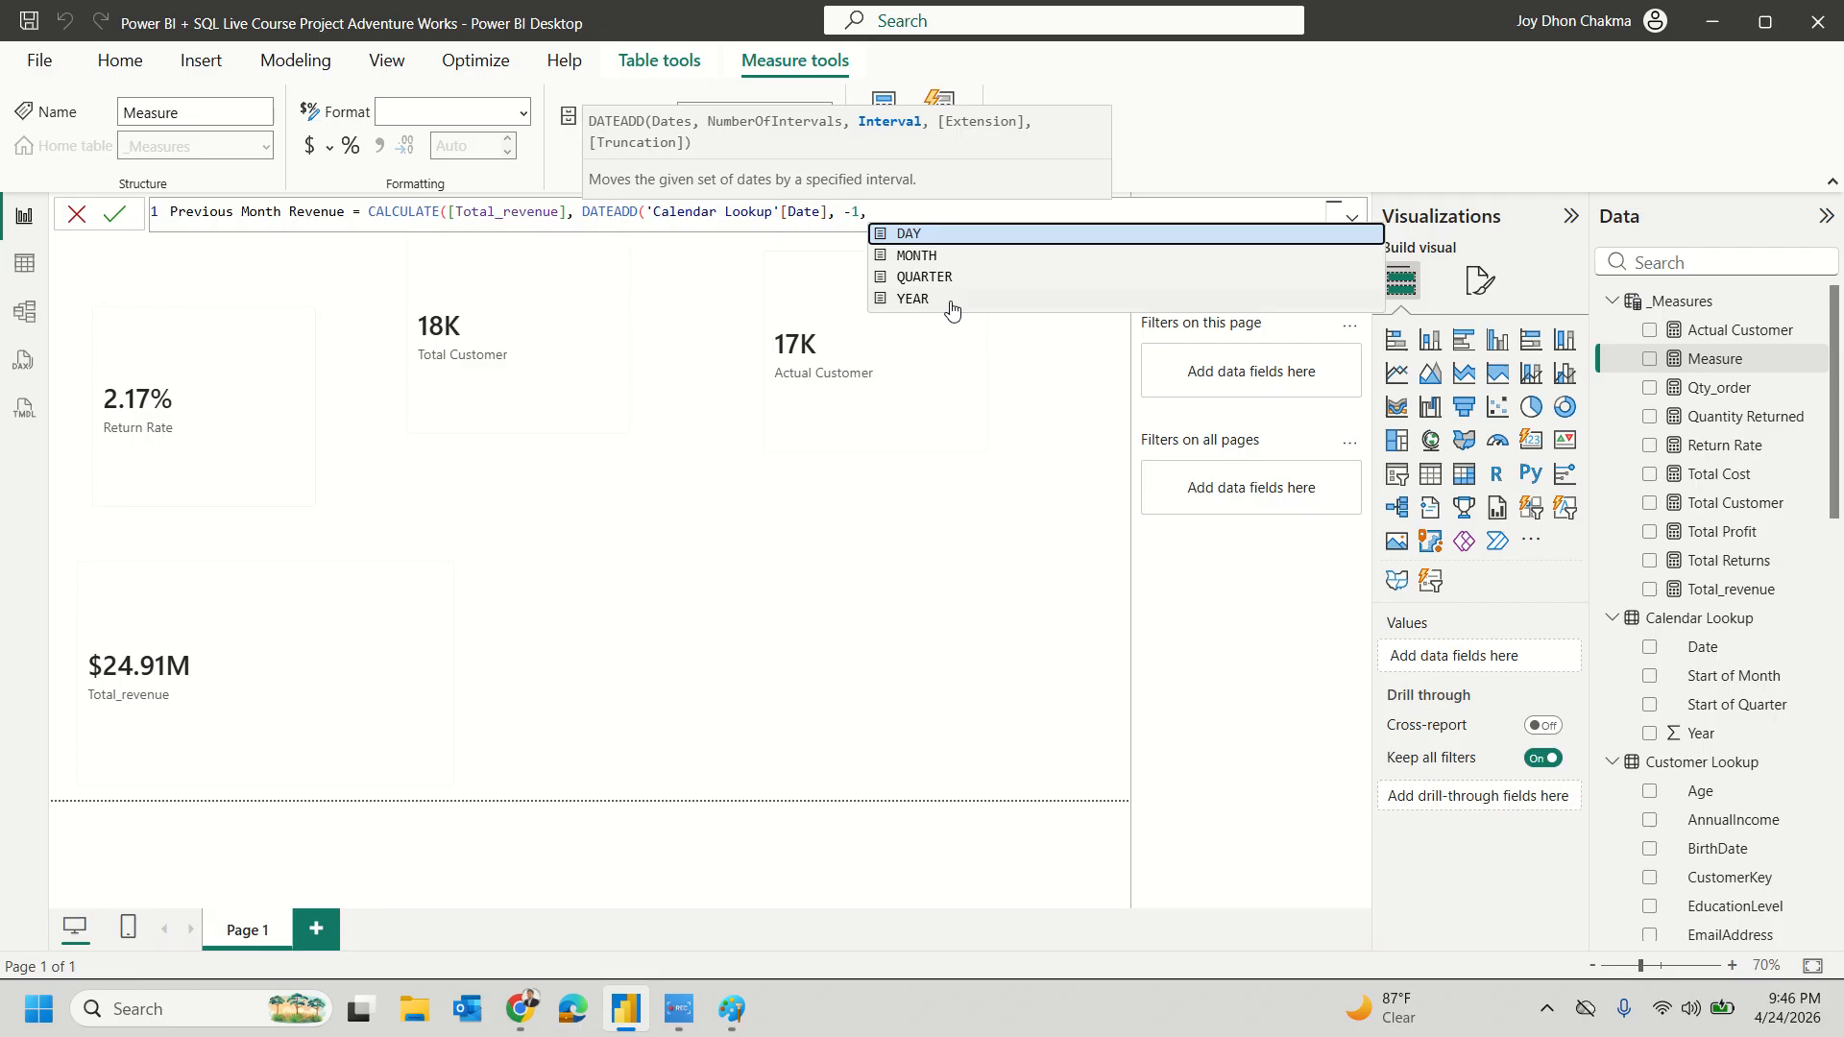
key(Down)
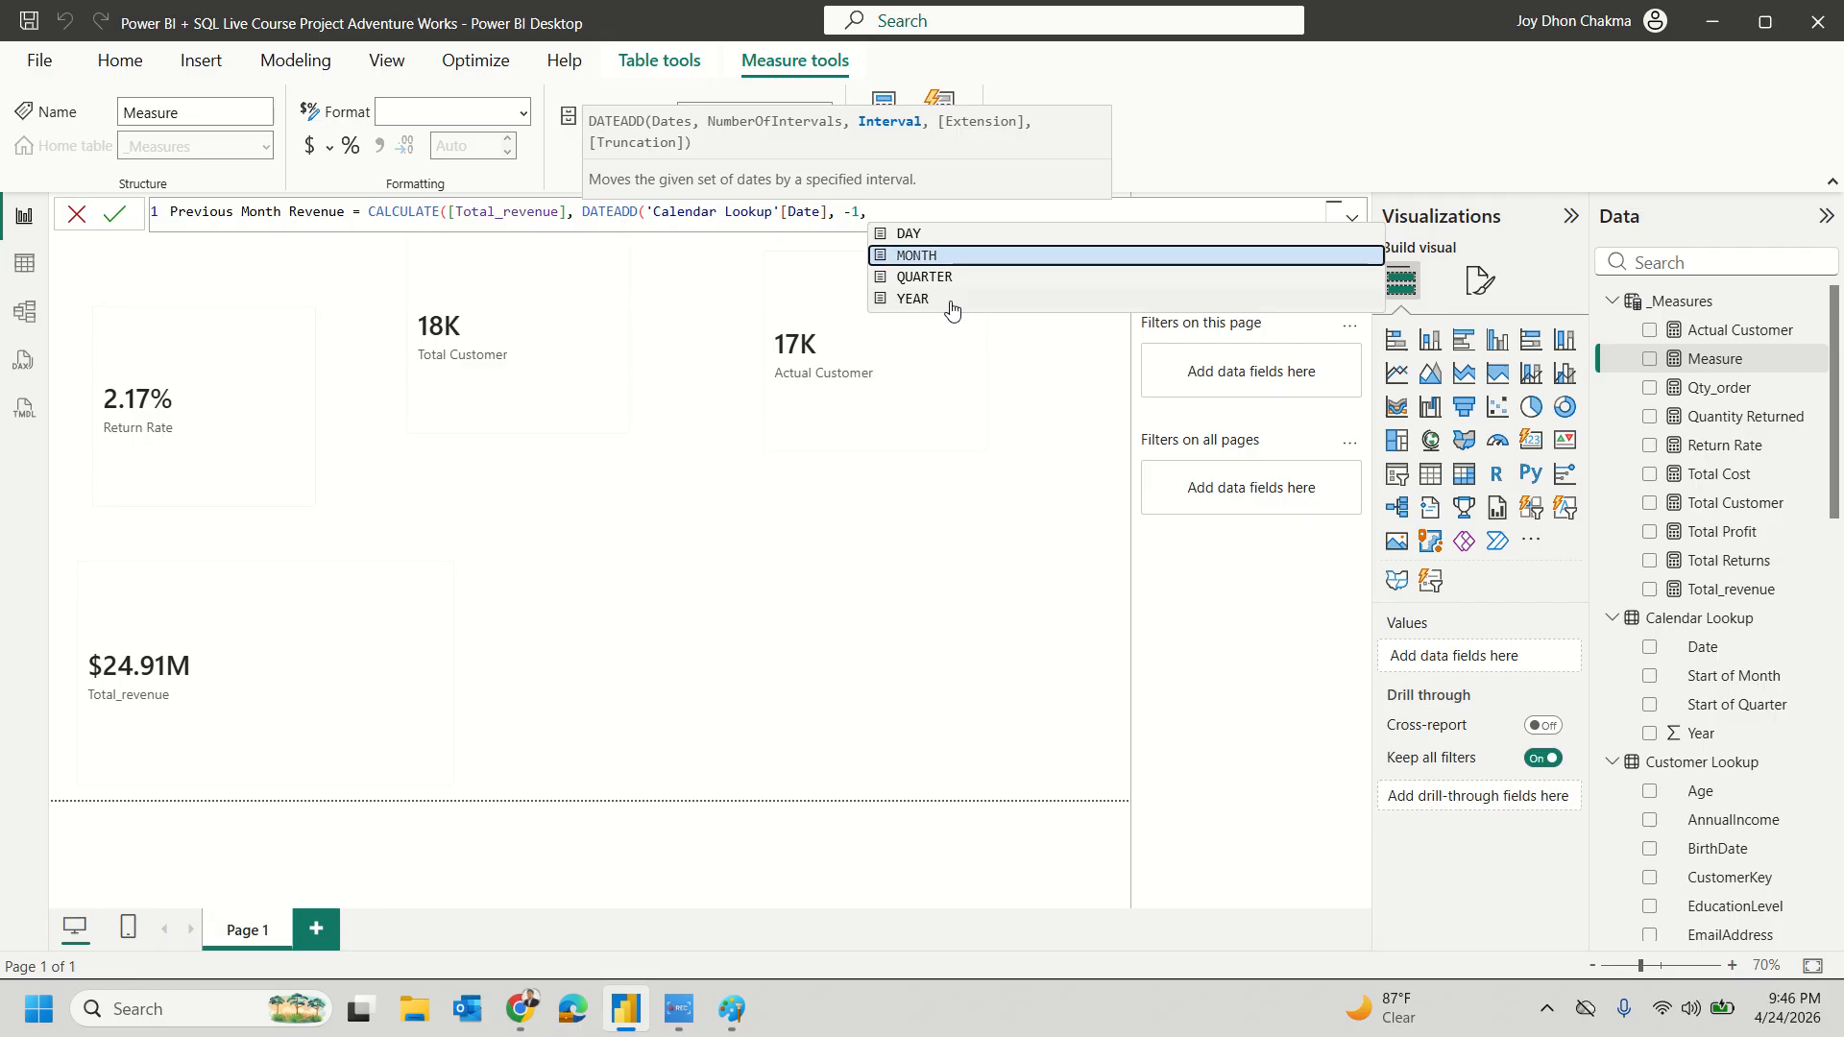
key(Tab)
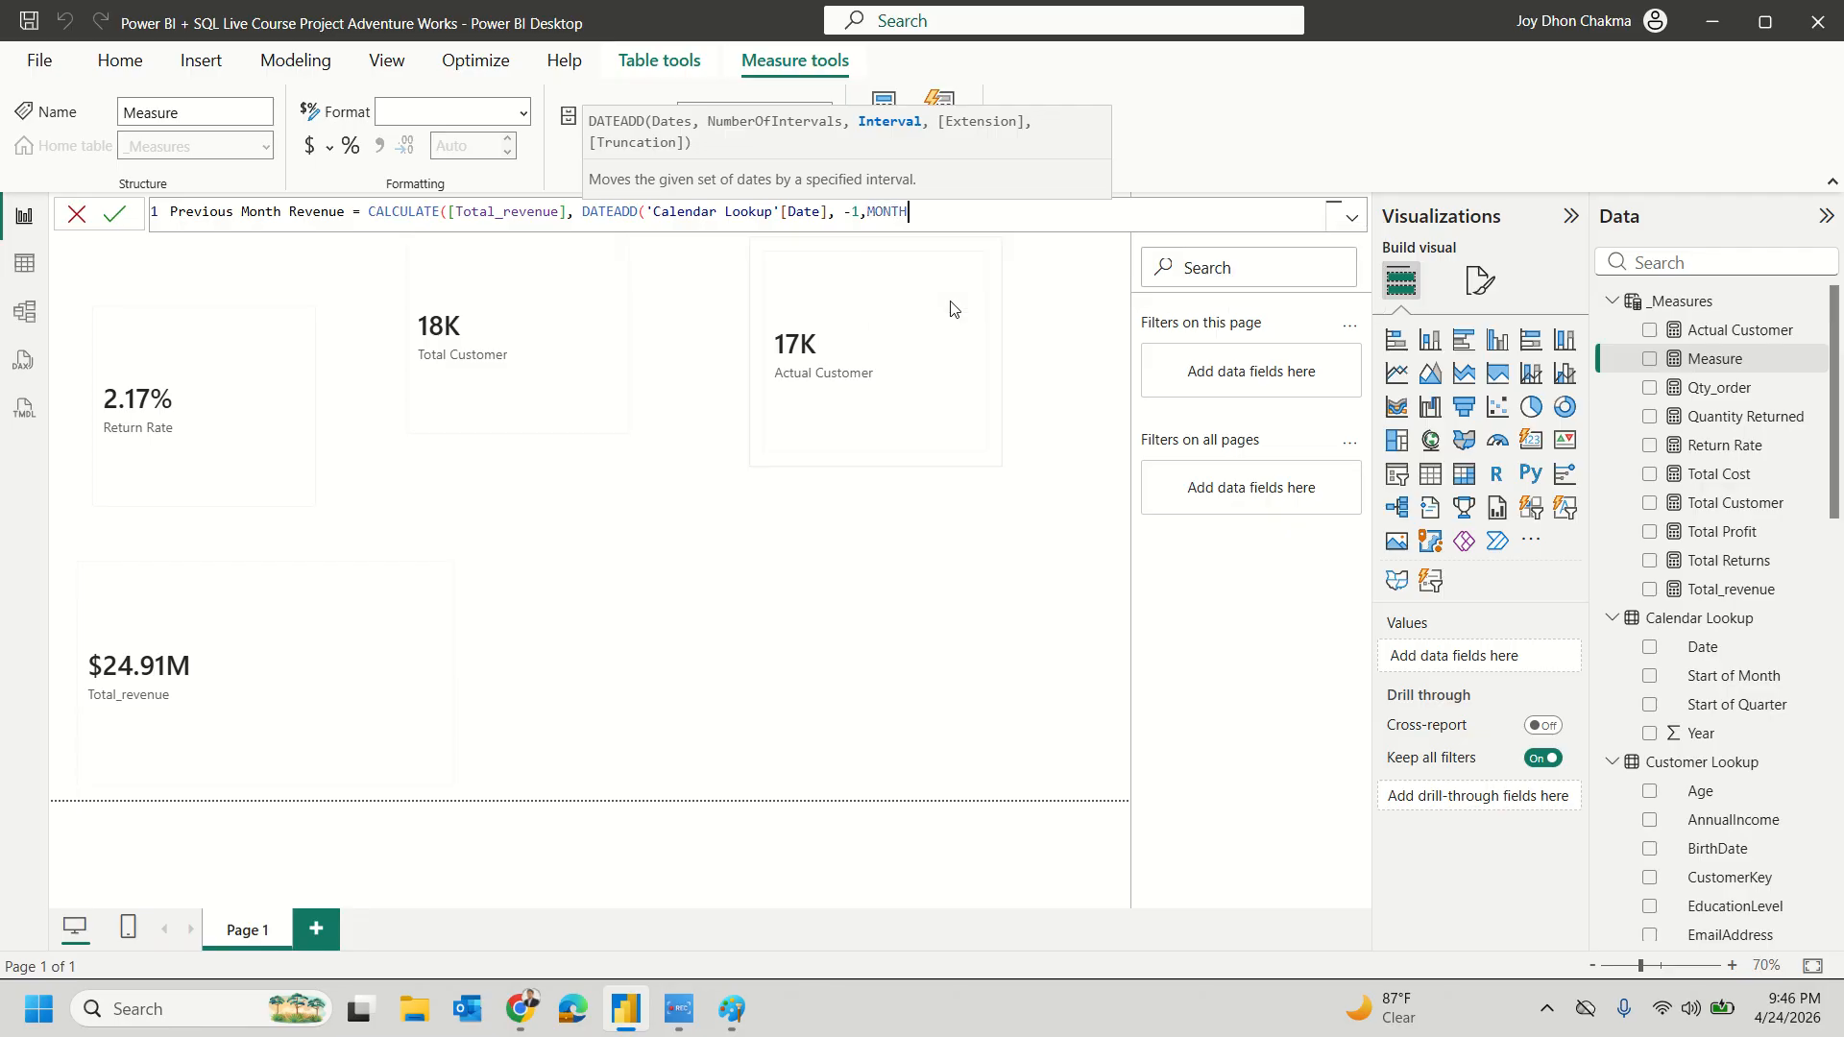
text()))
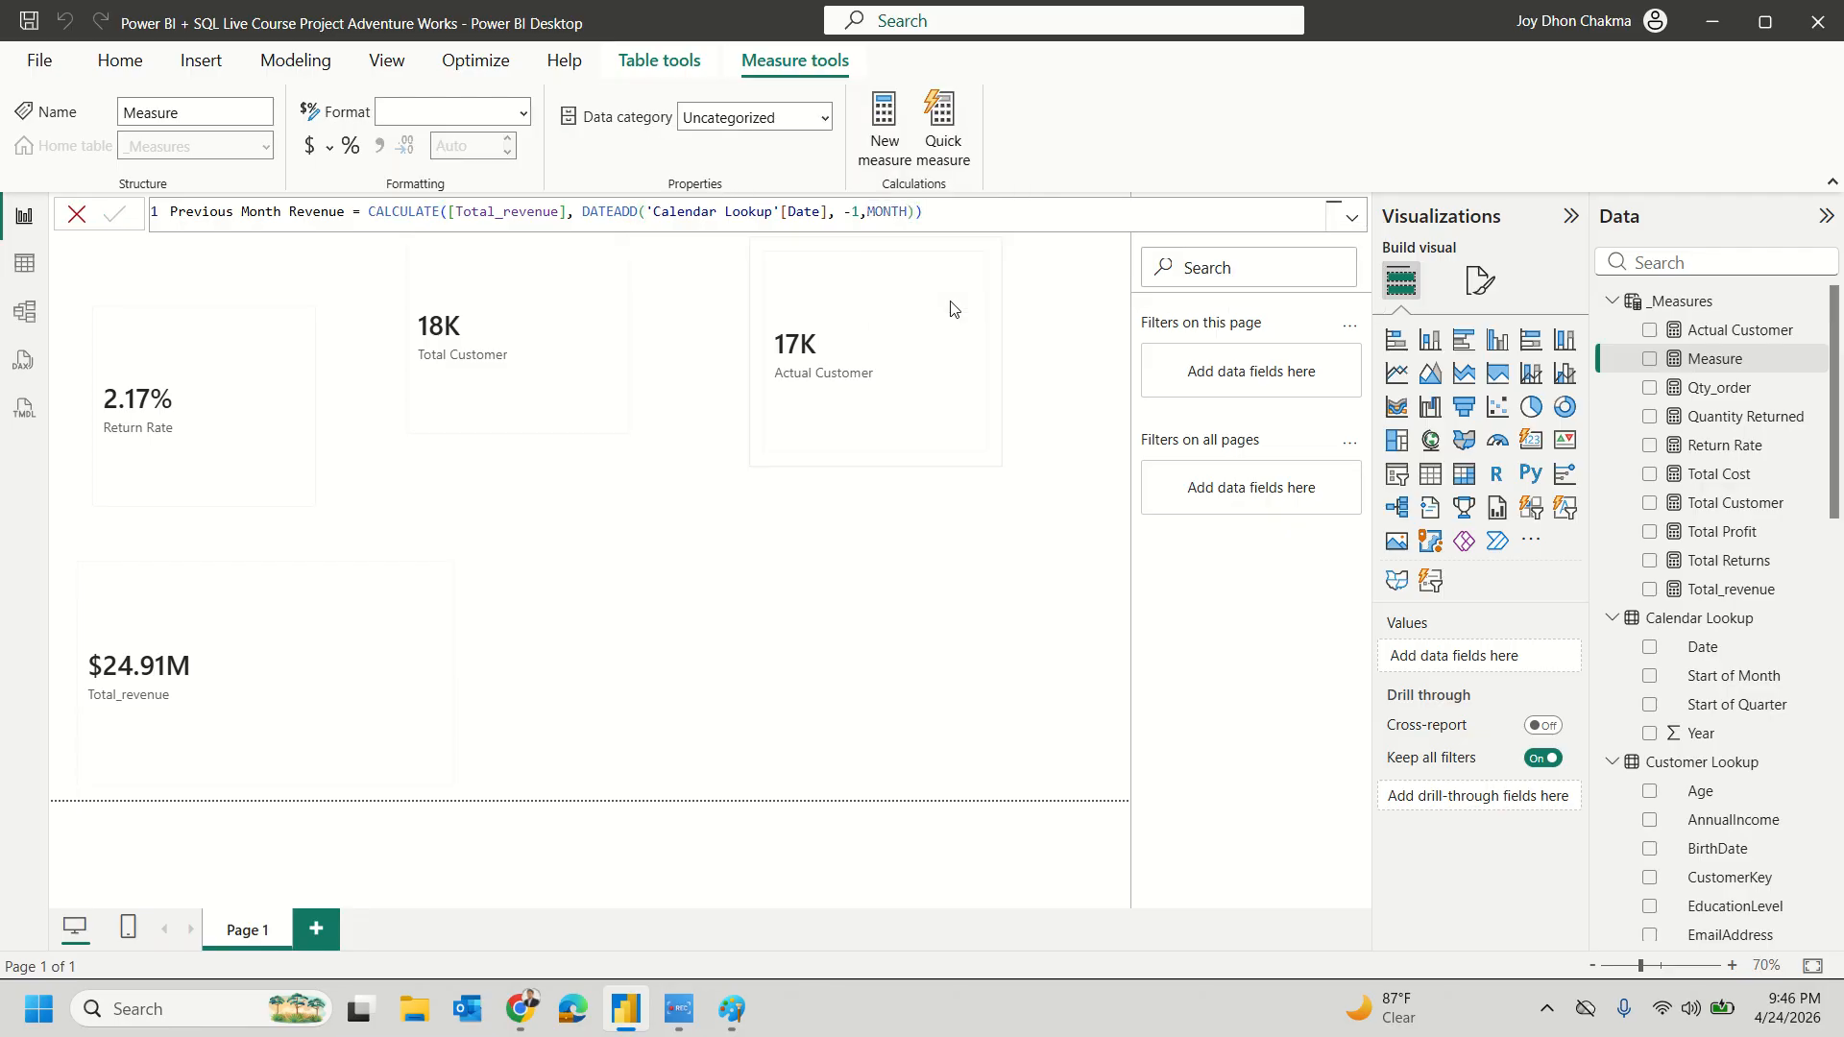
key(Return)
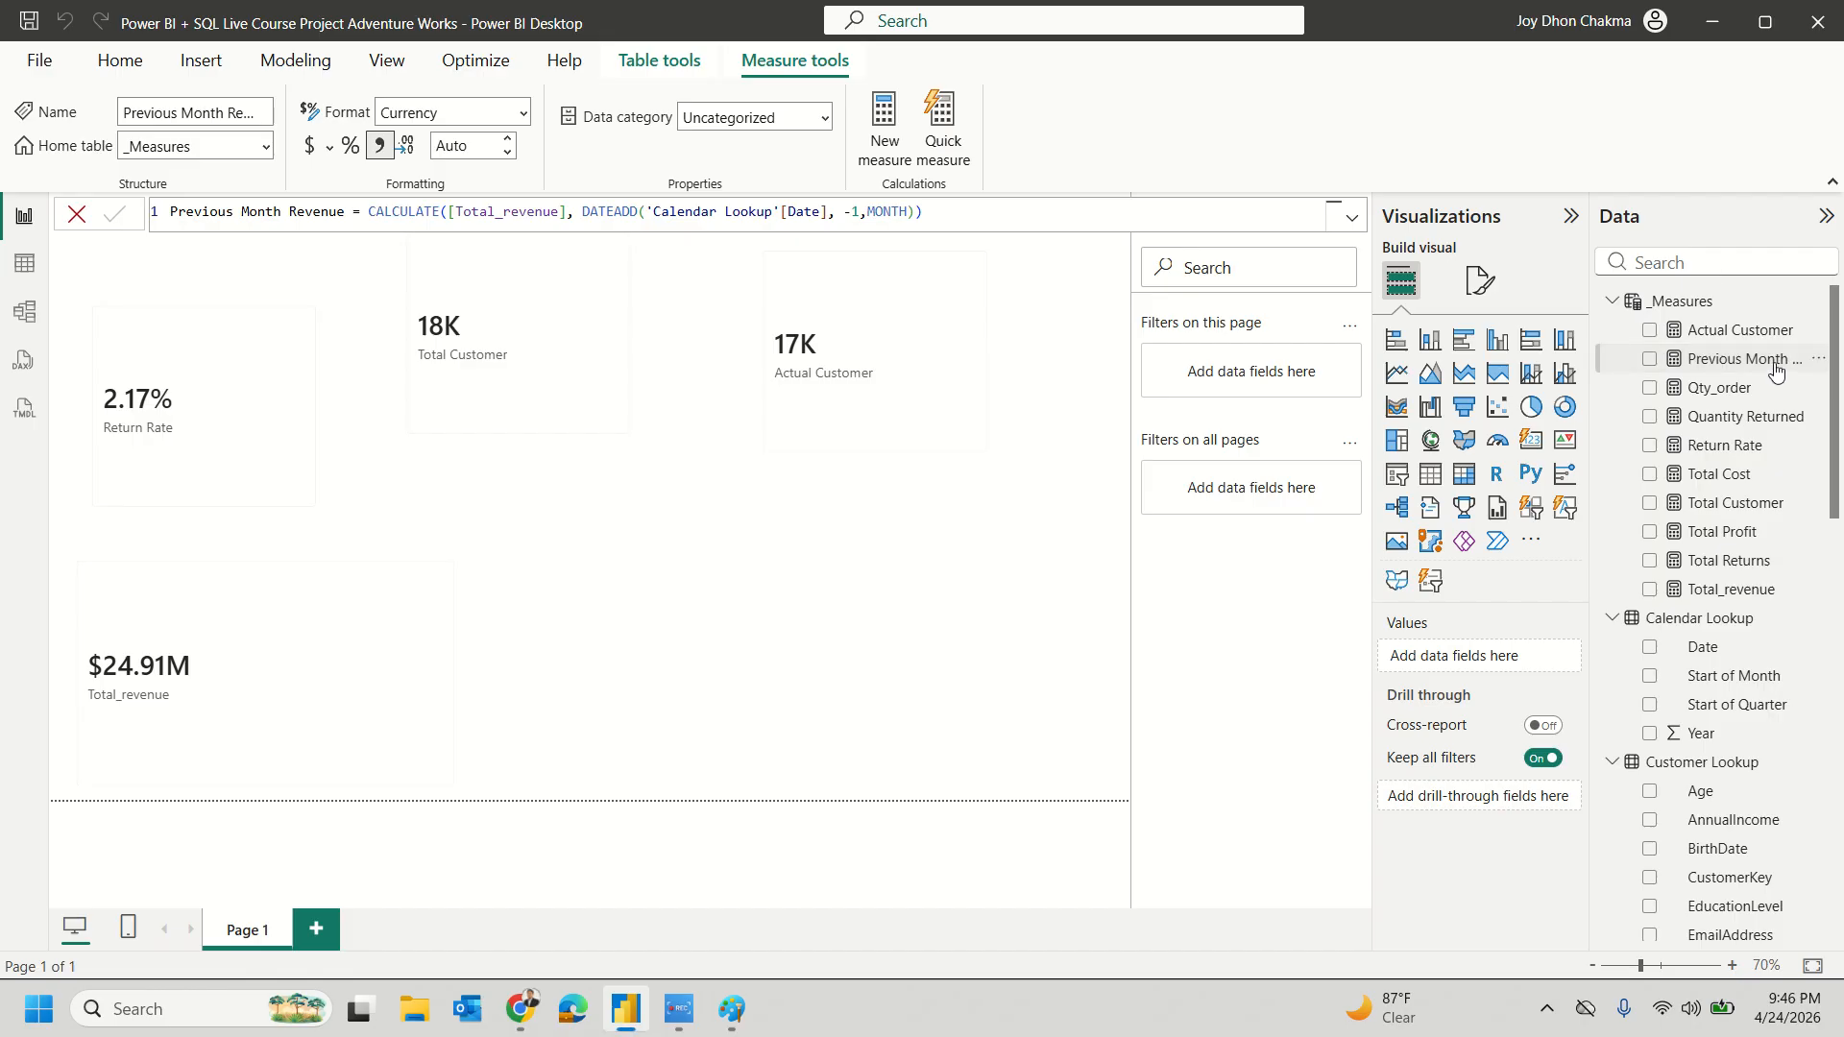
Step: Show Previous Month Revenue in a card visual beside the Total_revenue card, sized wide enough for its full value
drag(1775, 372, 681, 534)
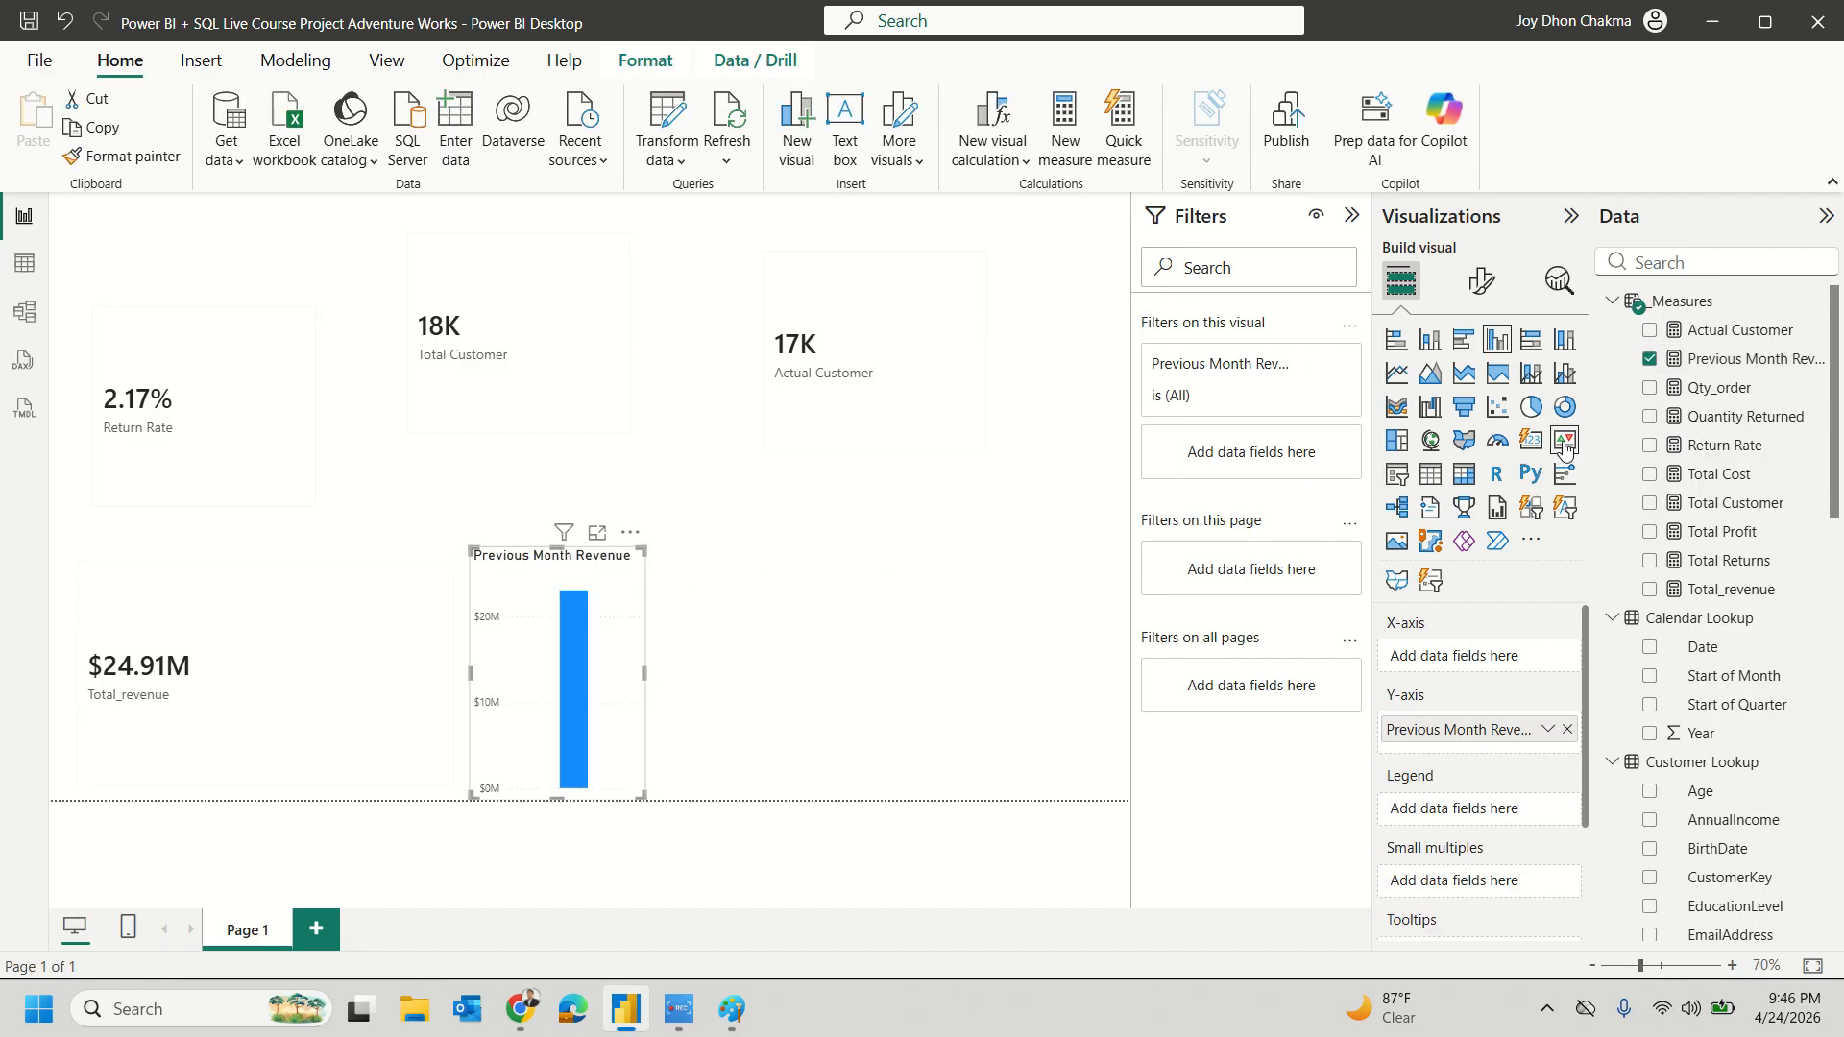
click(1531, 440)
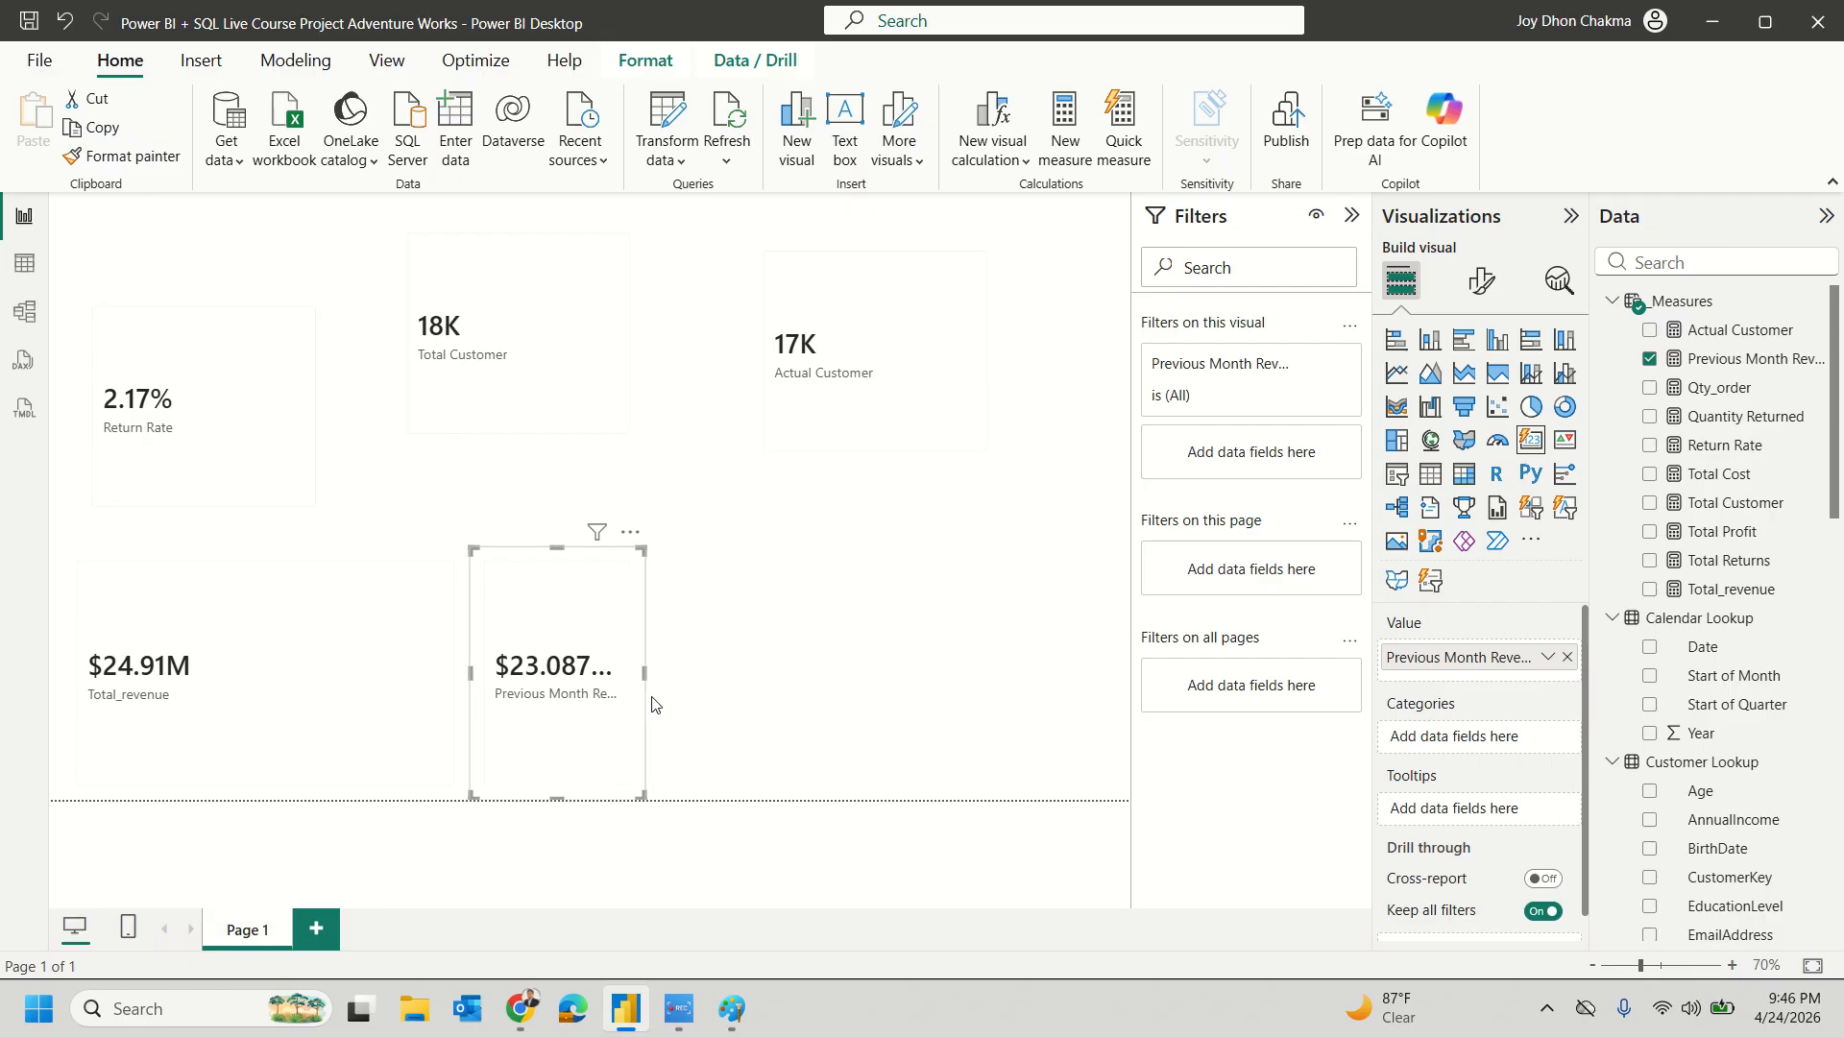
drag(645, 670, 913, 670)
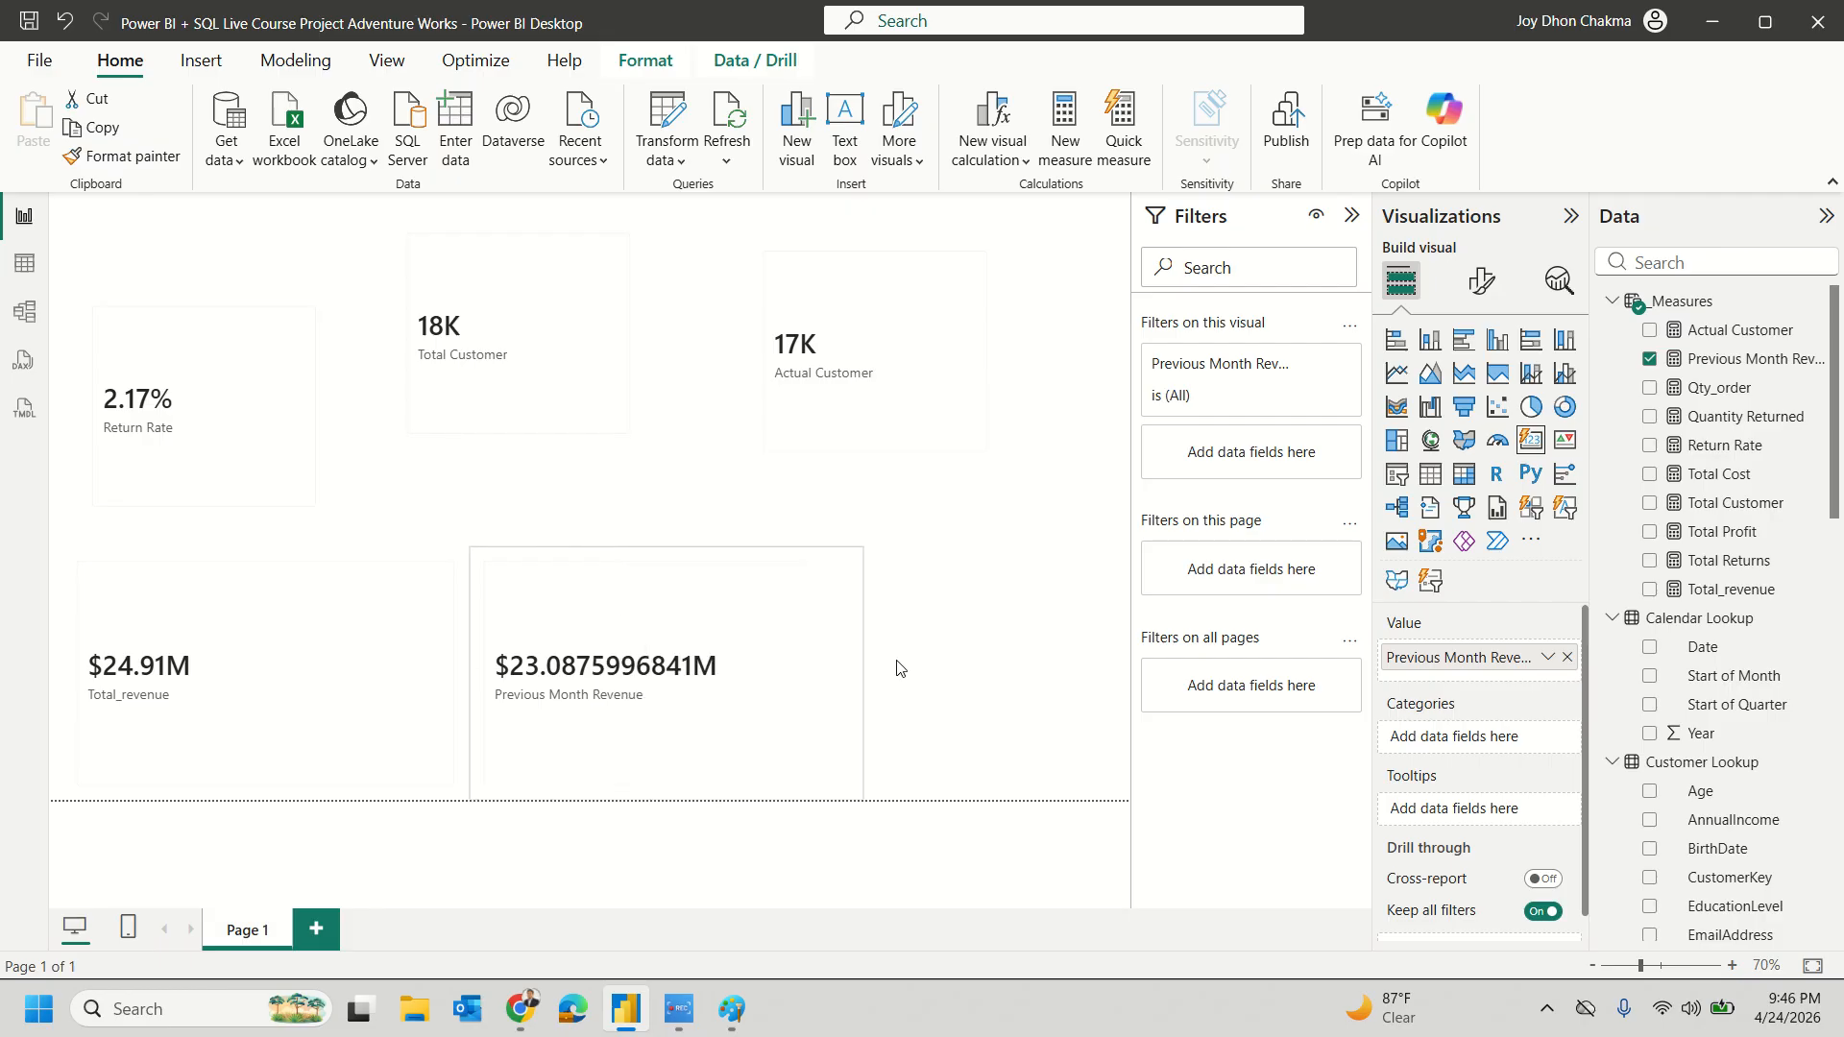
drag(608, 580, 482, 505)
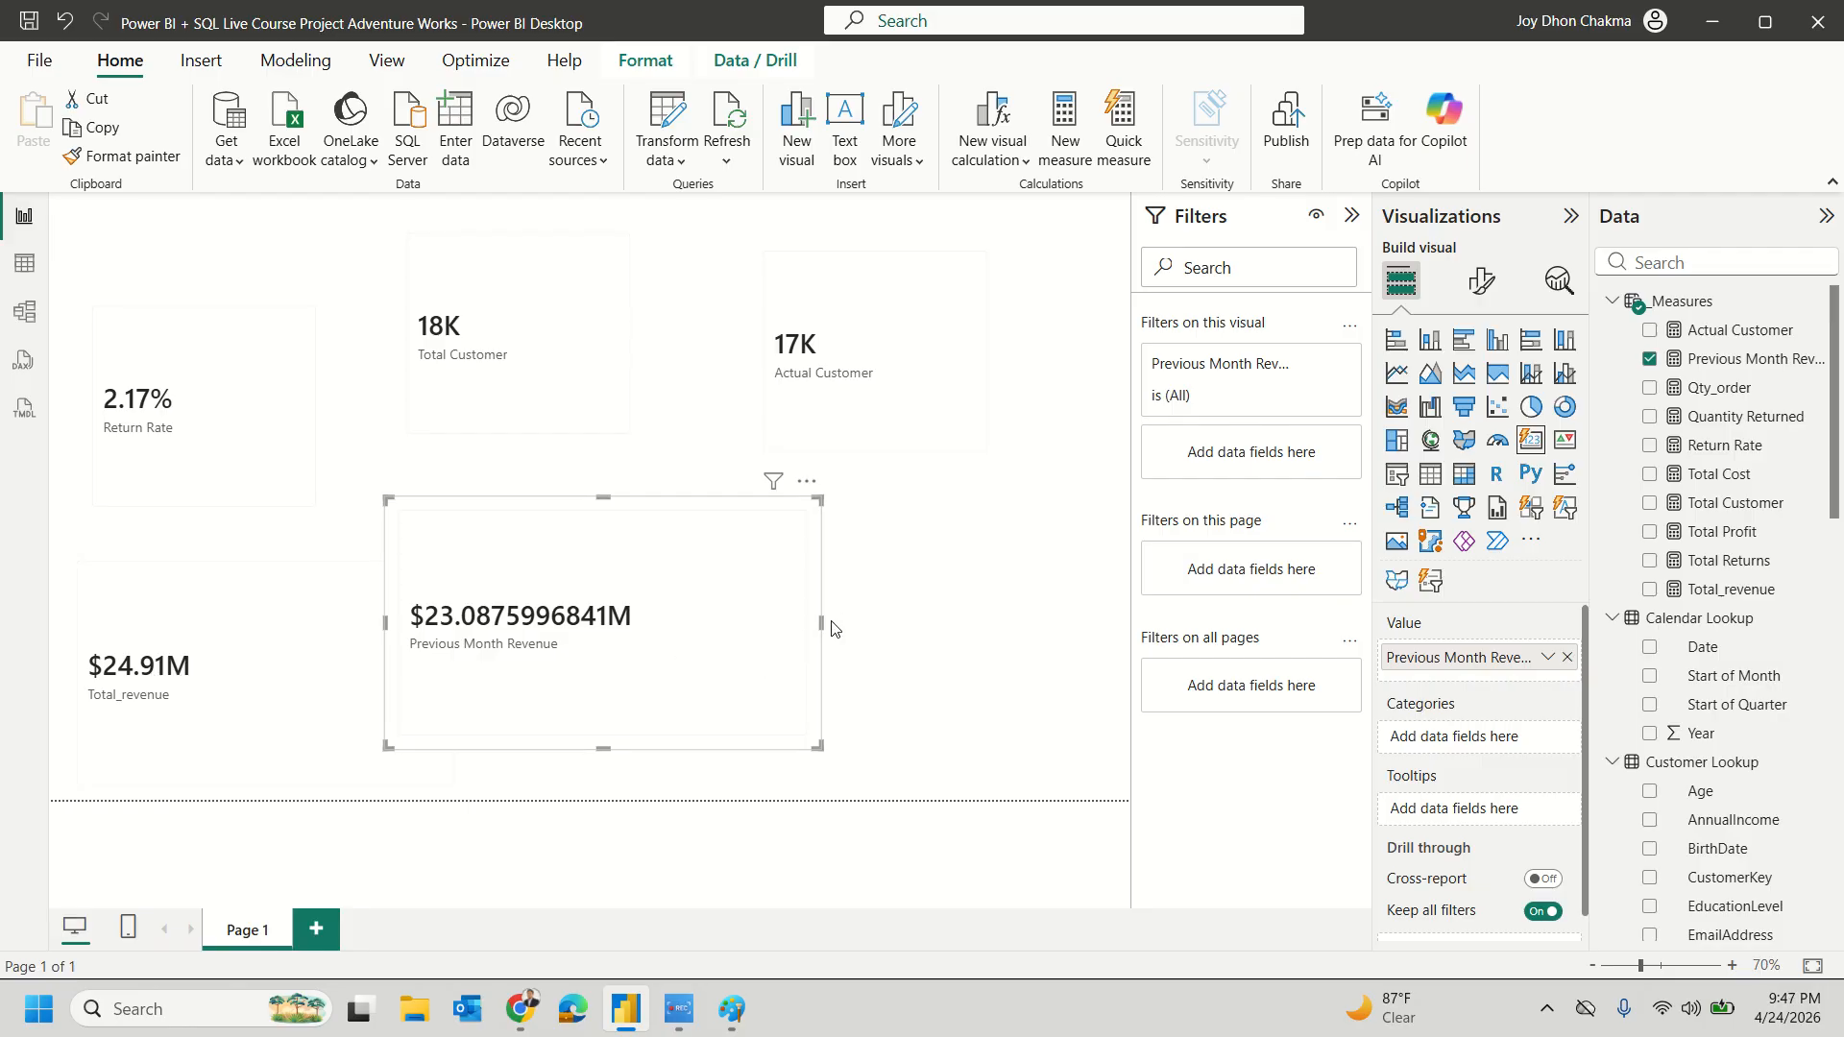
drag(822, 622, 670, 619)
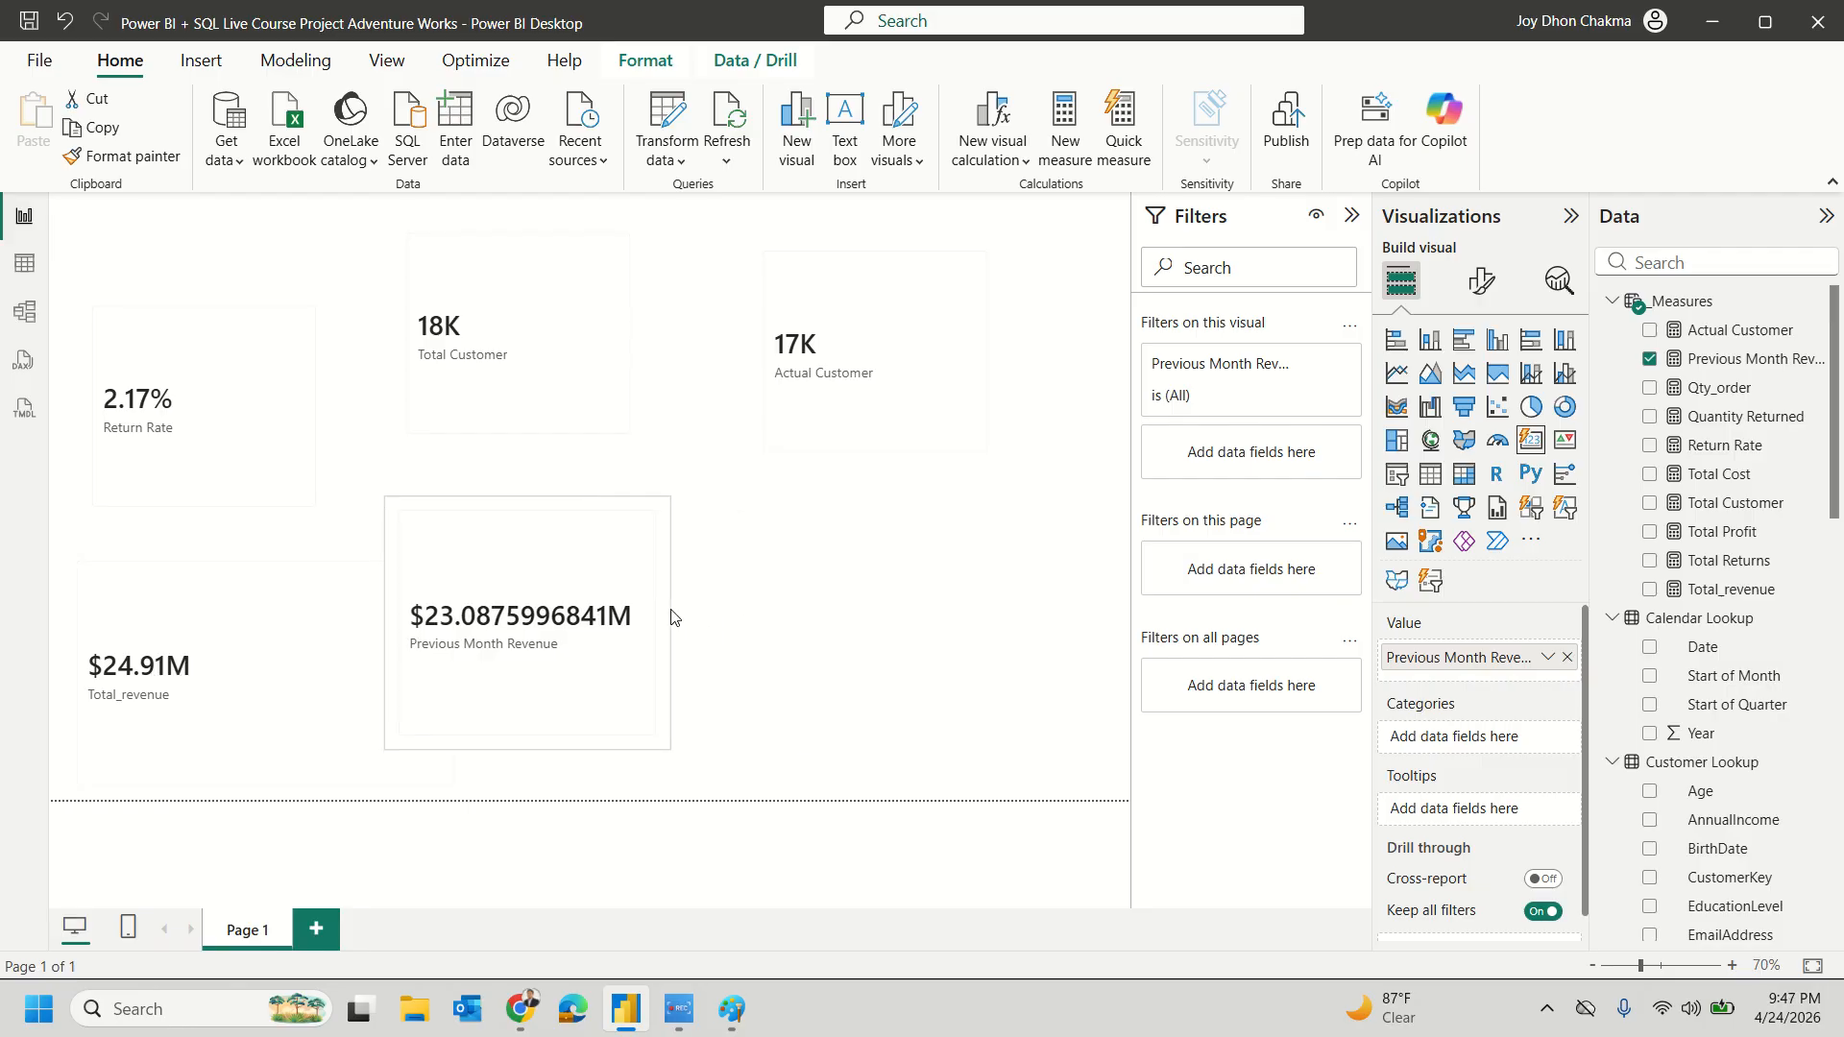
click(1095, 580)
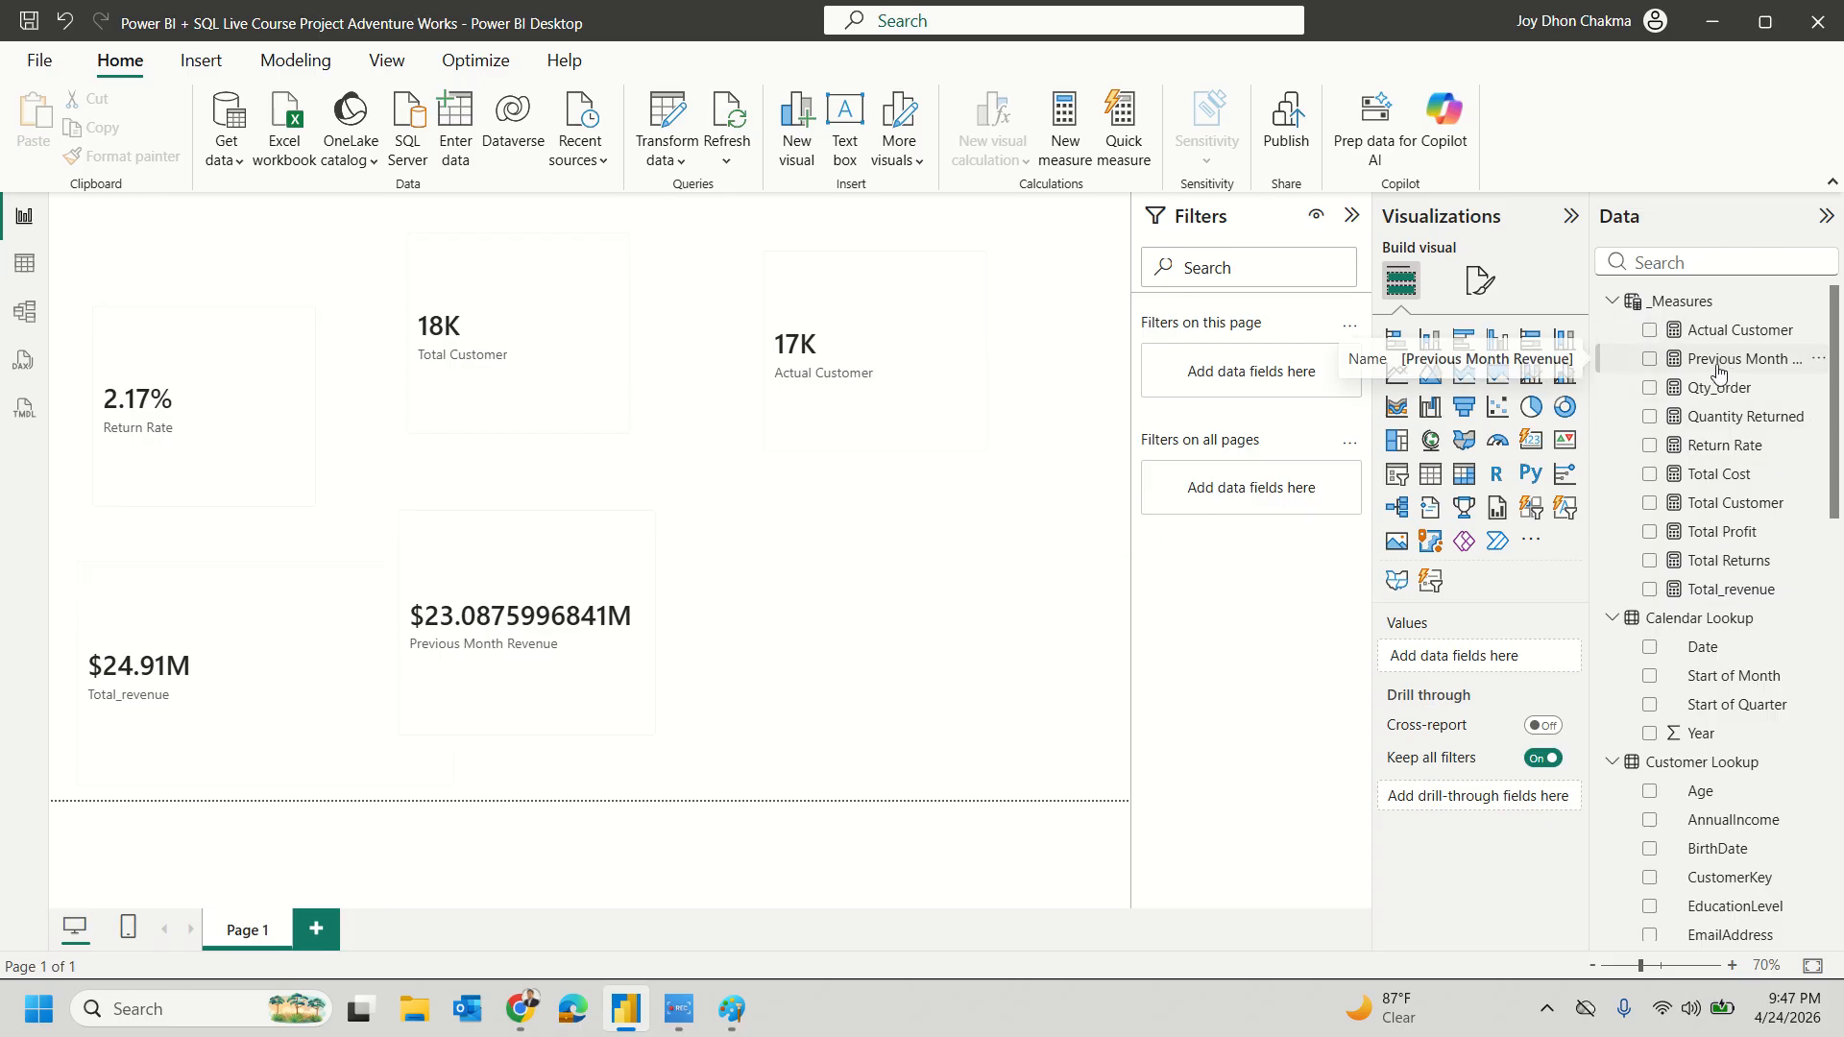
Step: Copy the Previous Month Revenue formula into a new measure in the _Measures table and name it Previous Month Order
click(1748, 361)
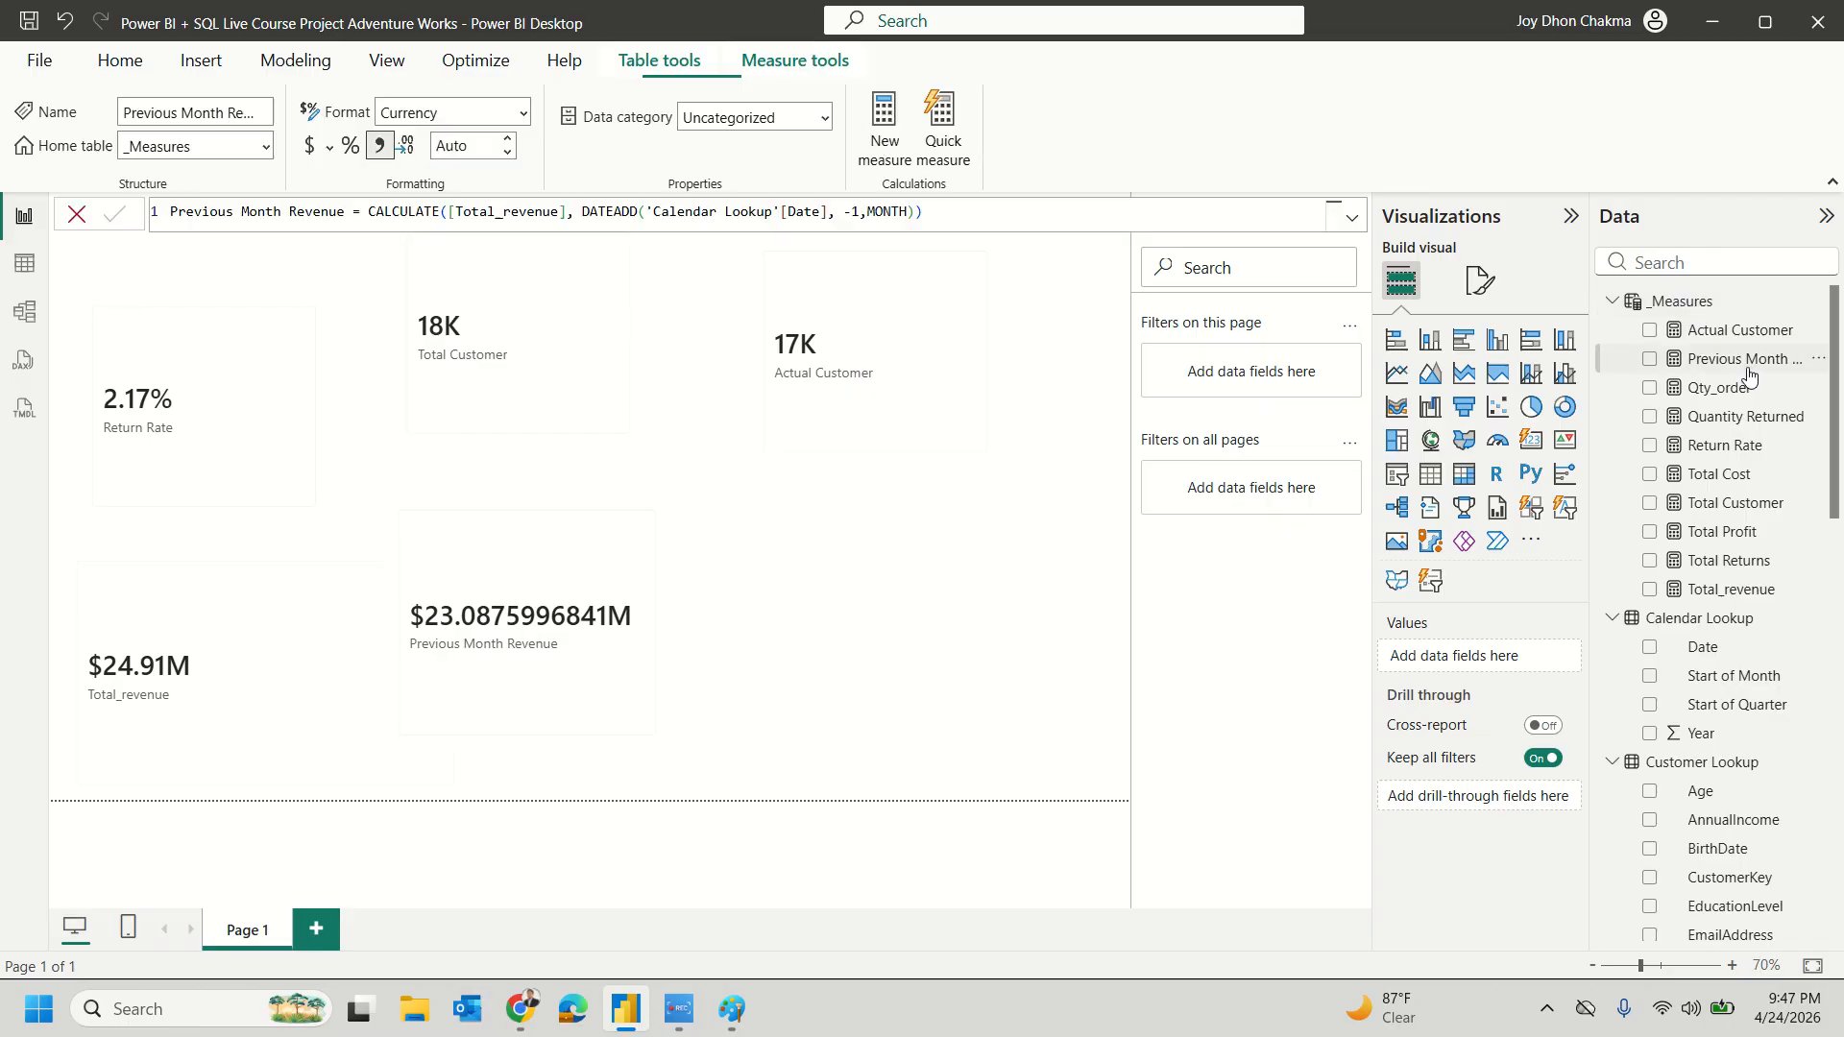
click(989, 211)
key(ctrl+a)
key(ctrl+c)
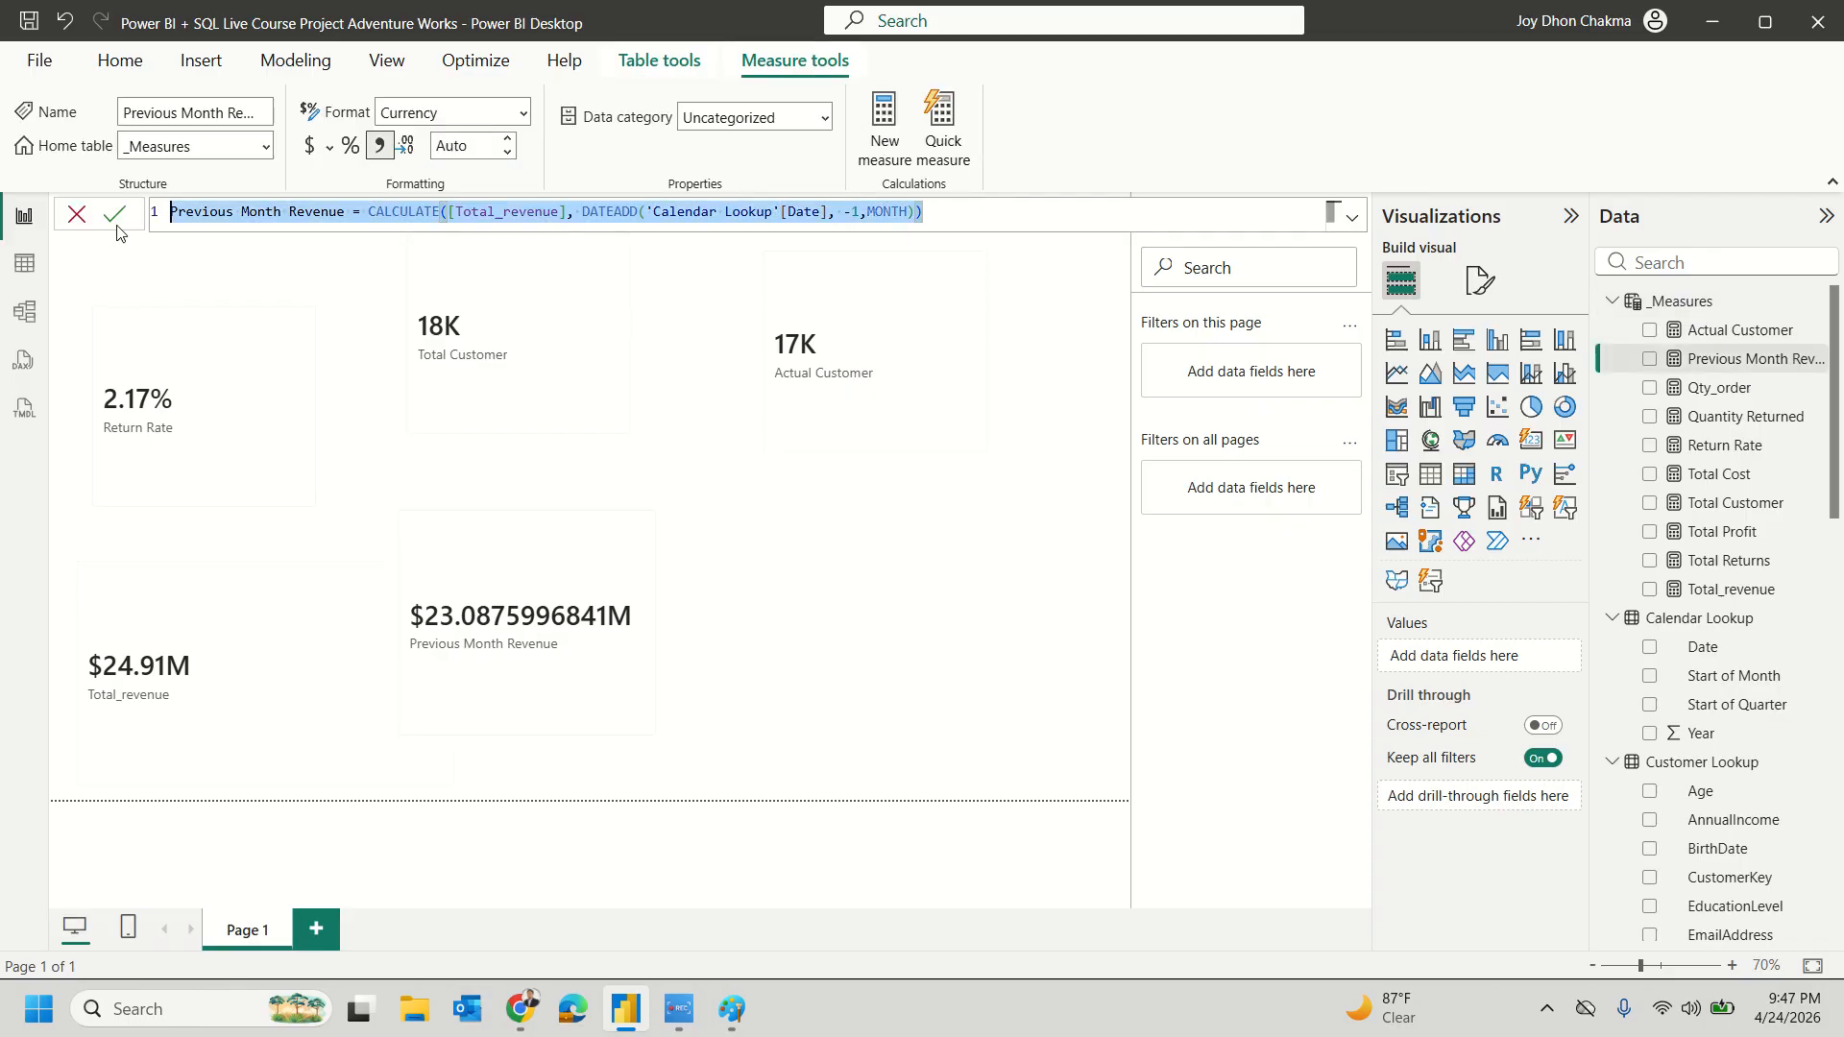
click(1020, 597)
right_click(1664, 304)
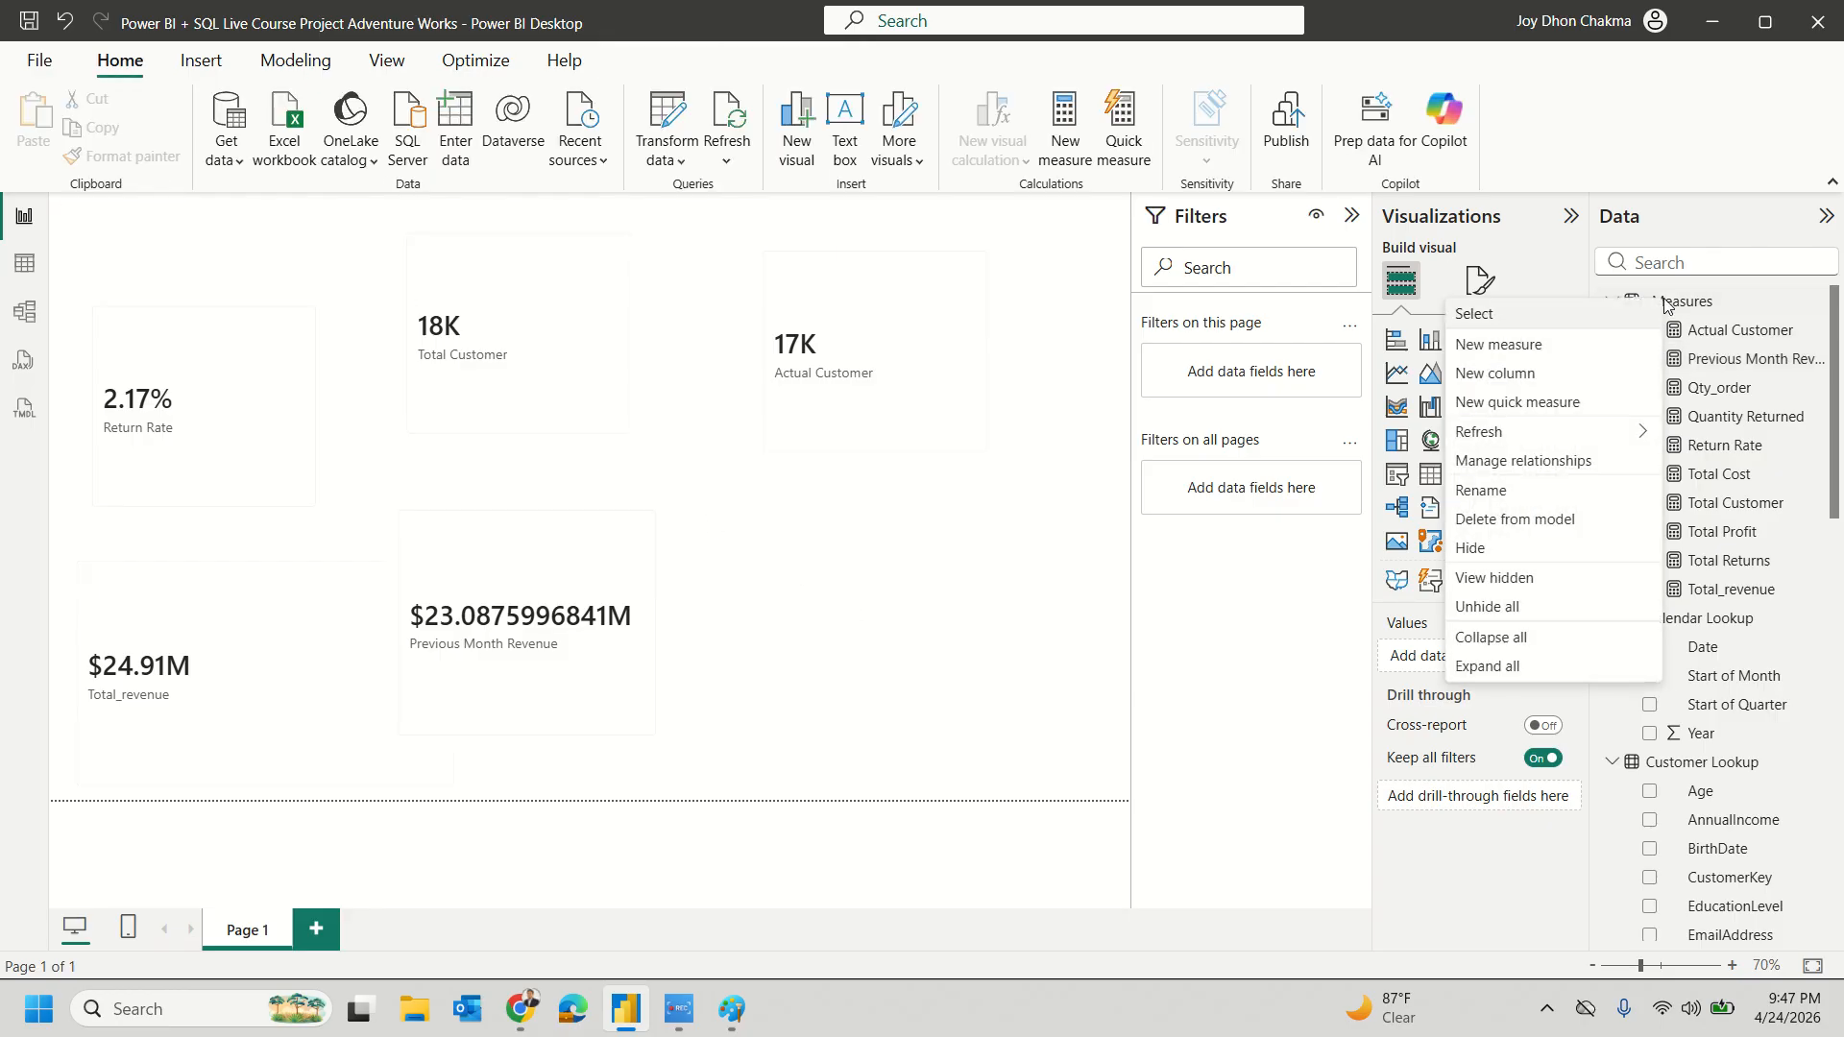
click(1531, 347)
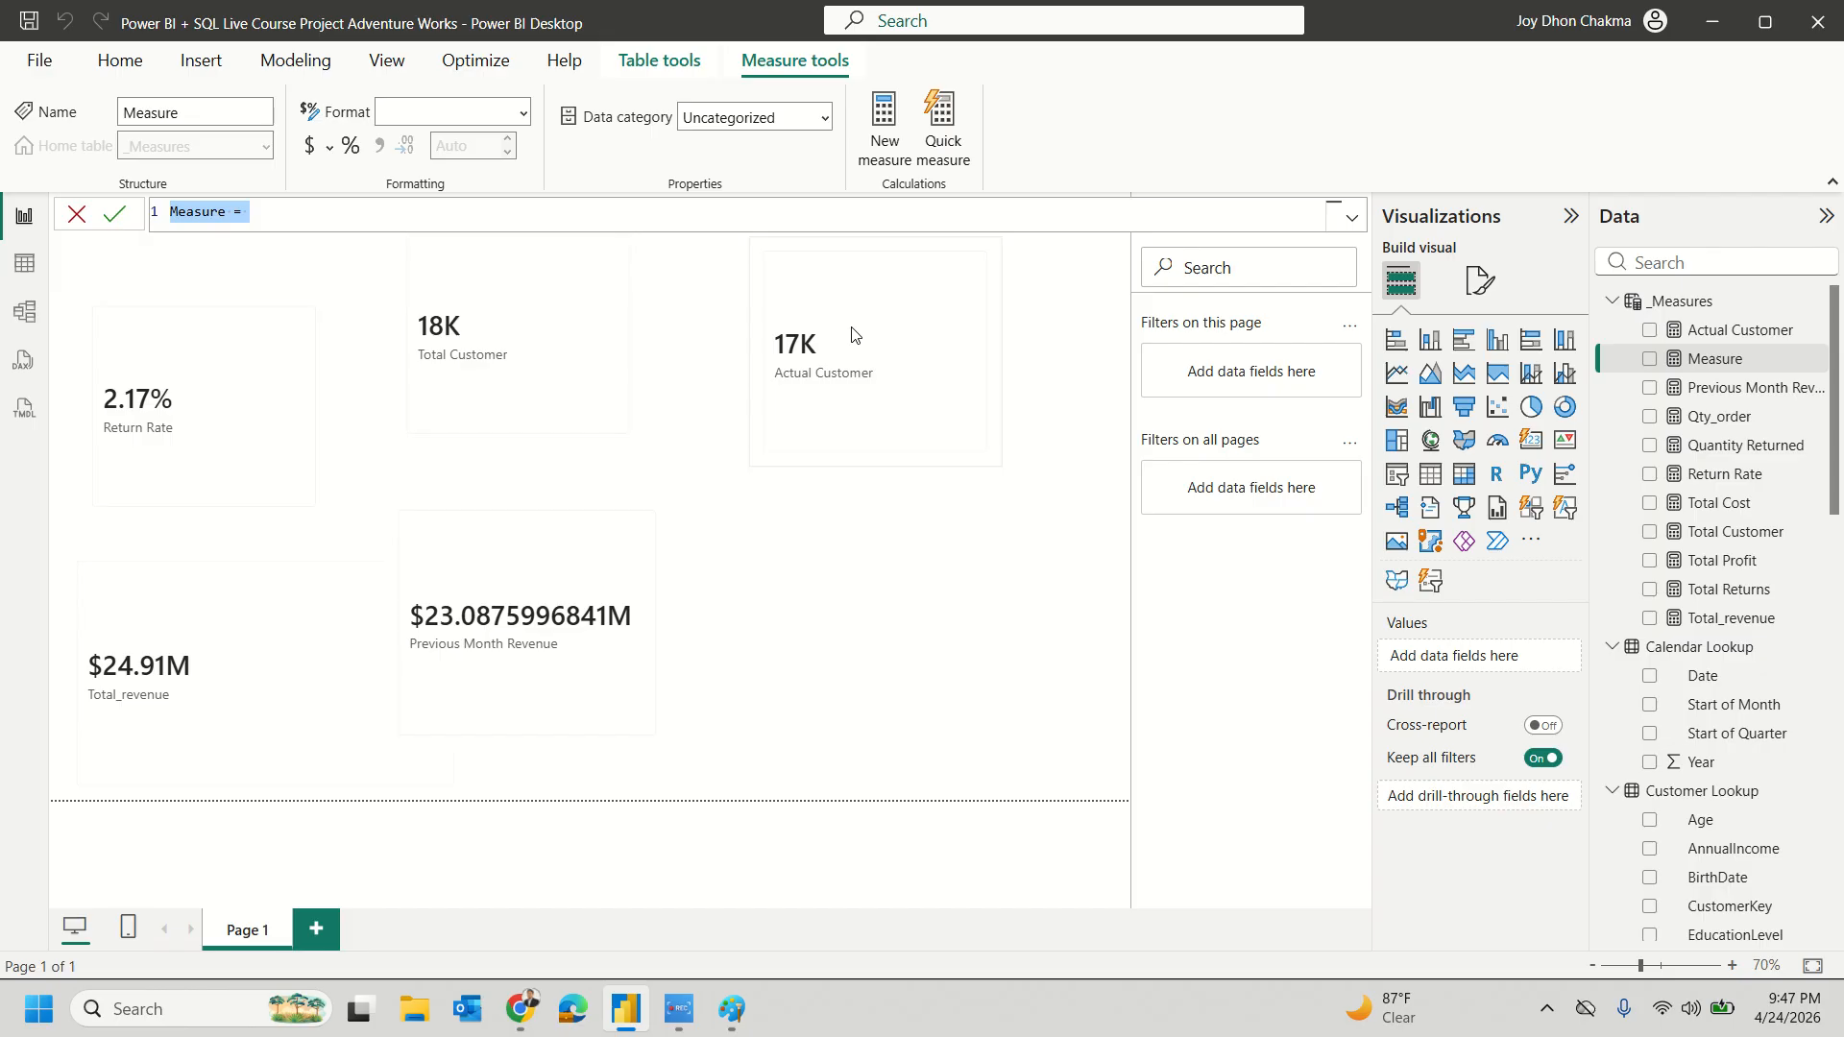
key(ctrl+v)
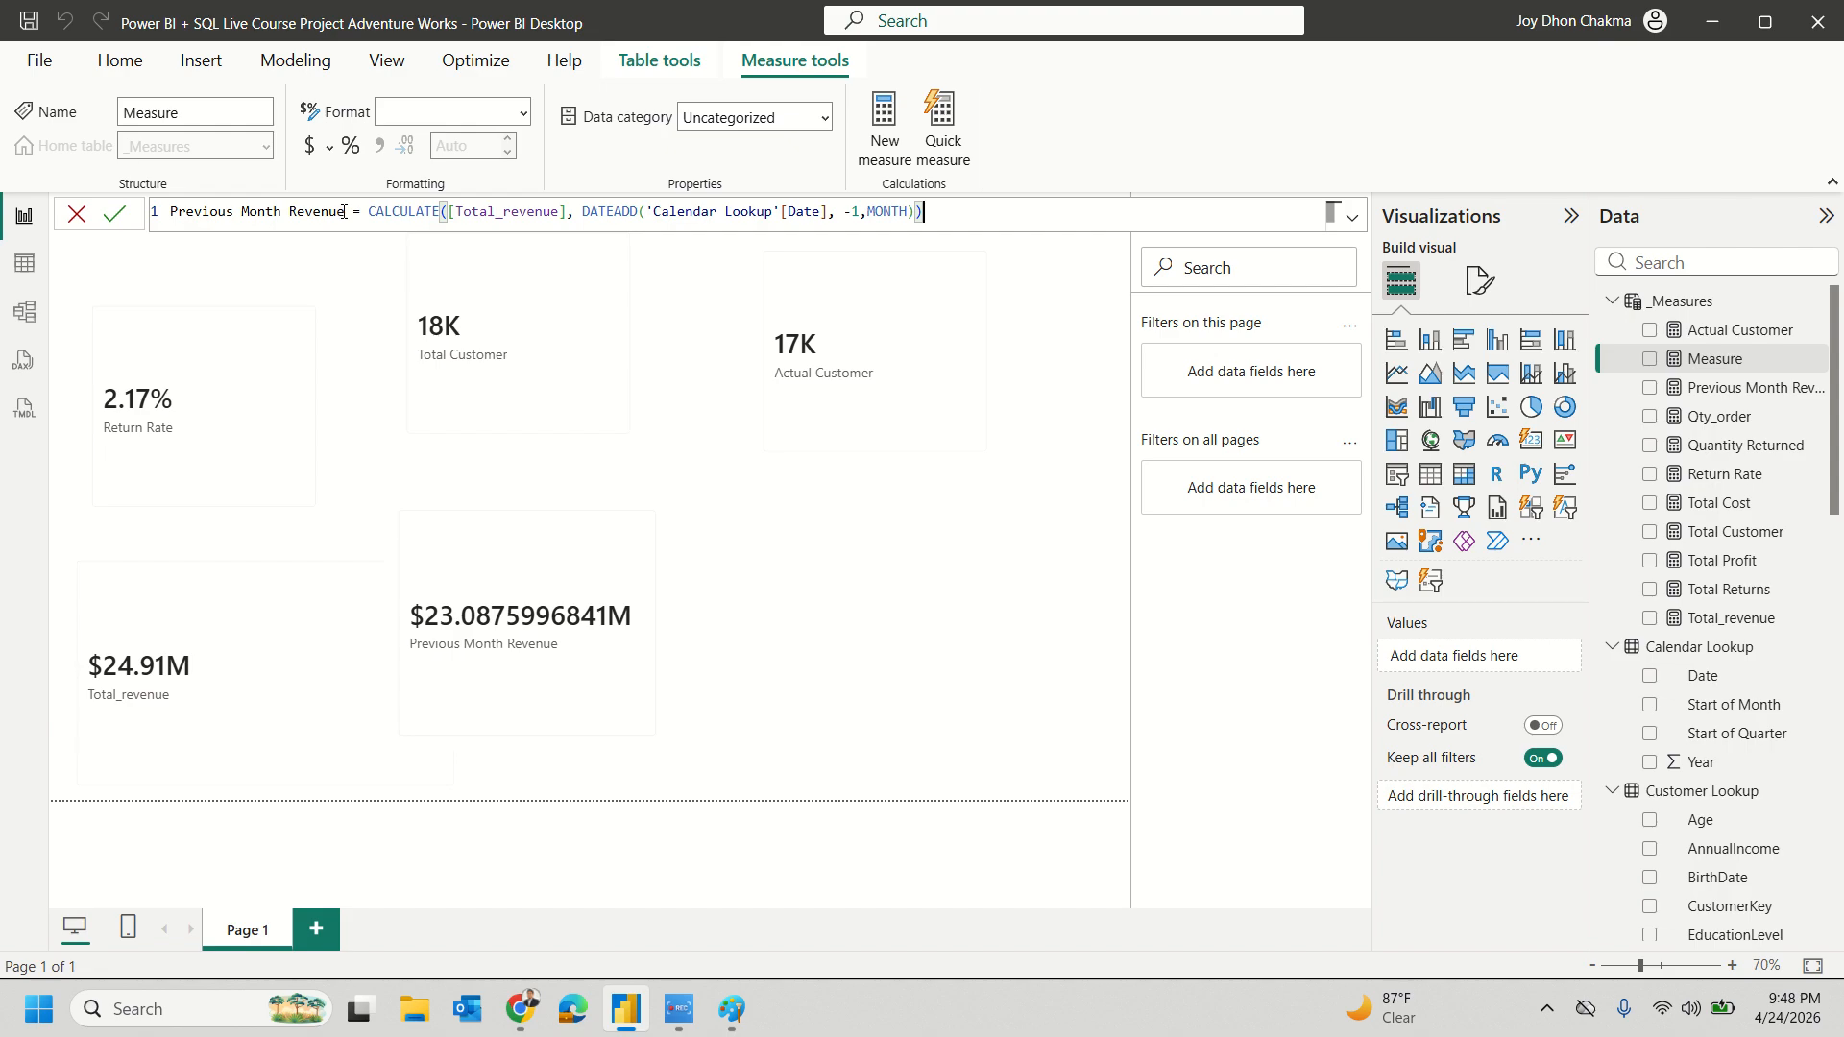
double_click(335, 211)
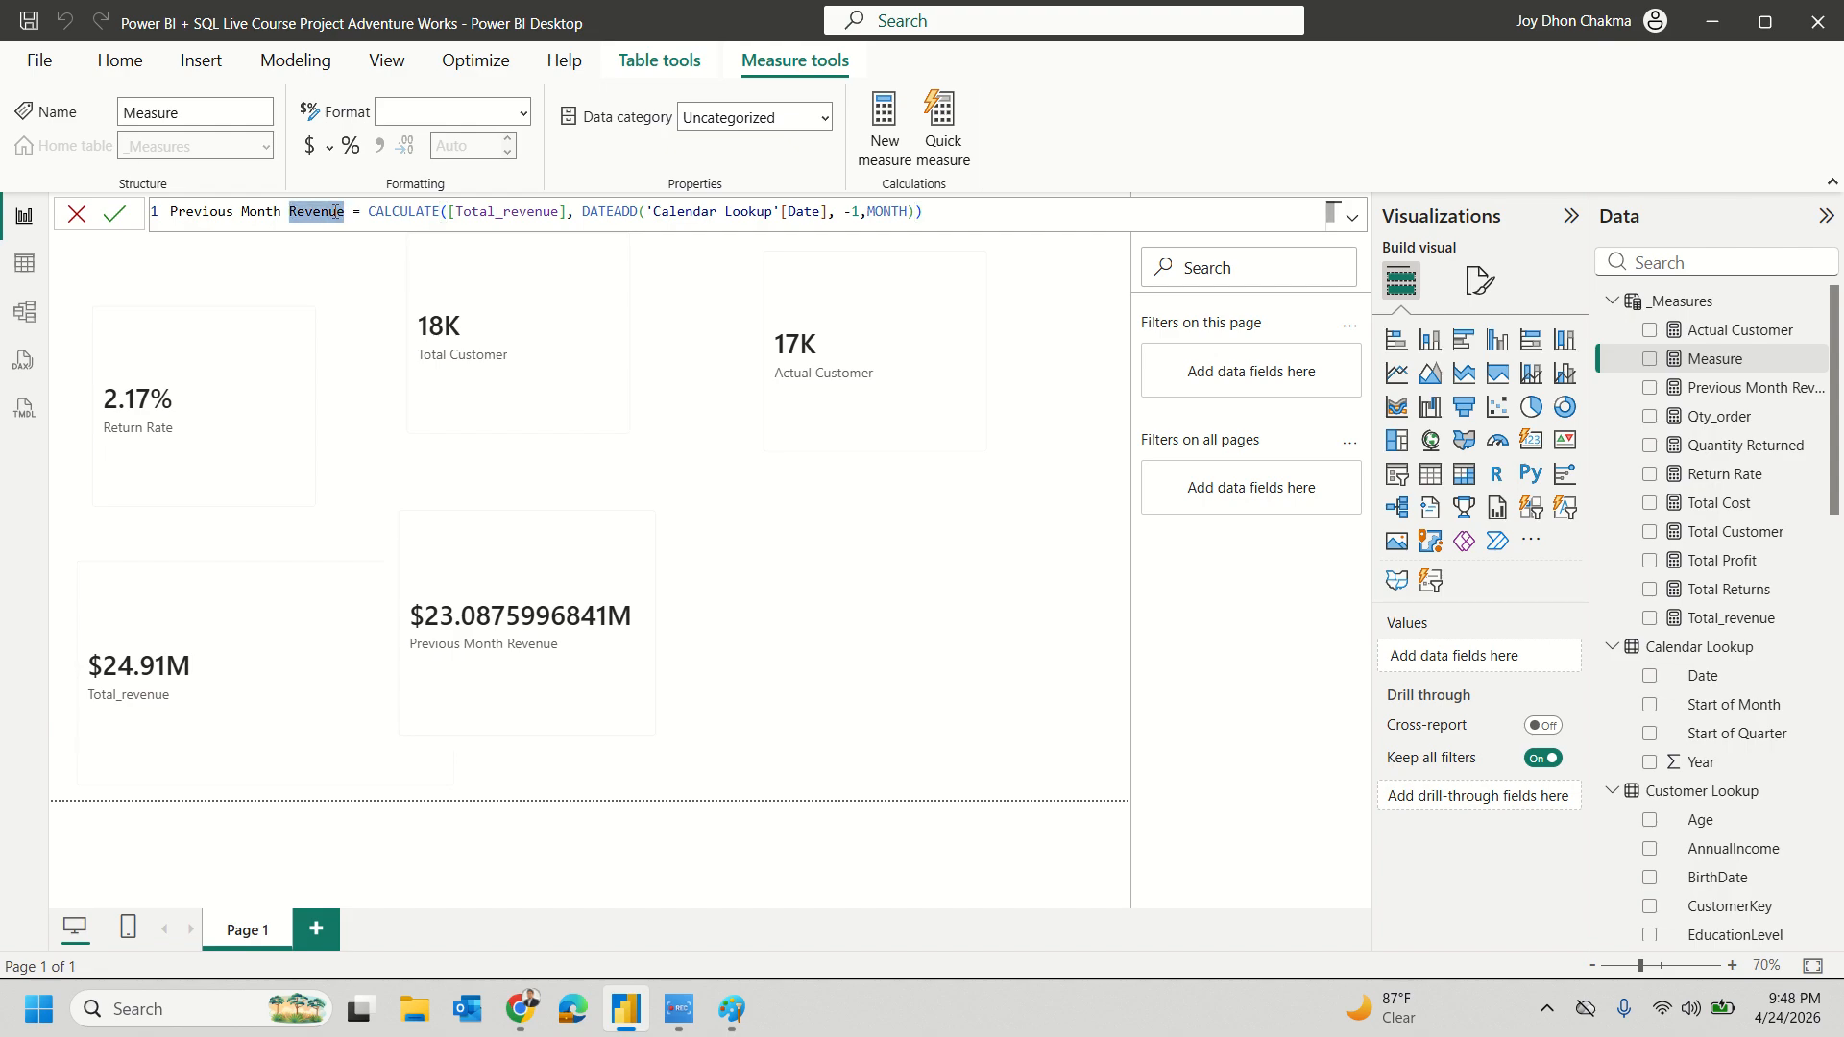
text(Order)
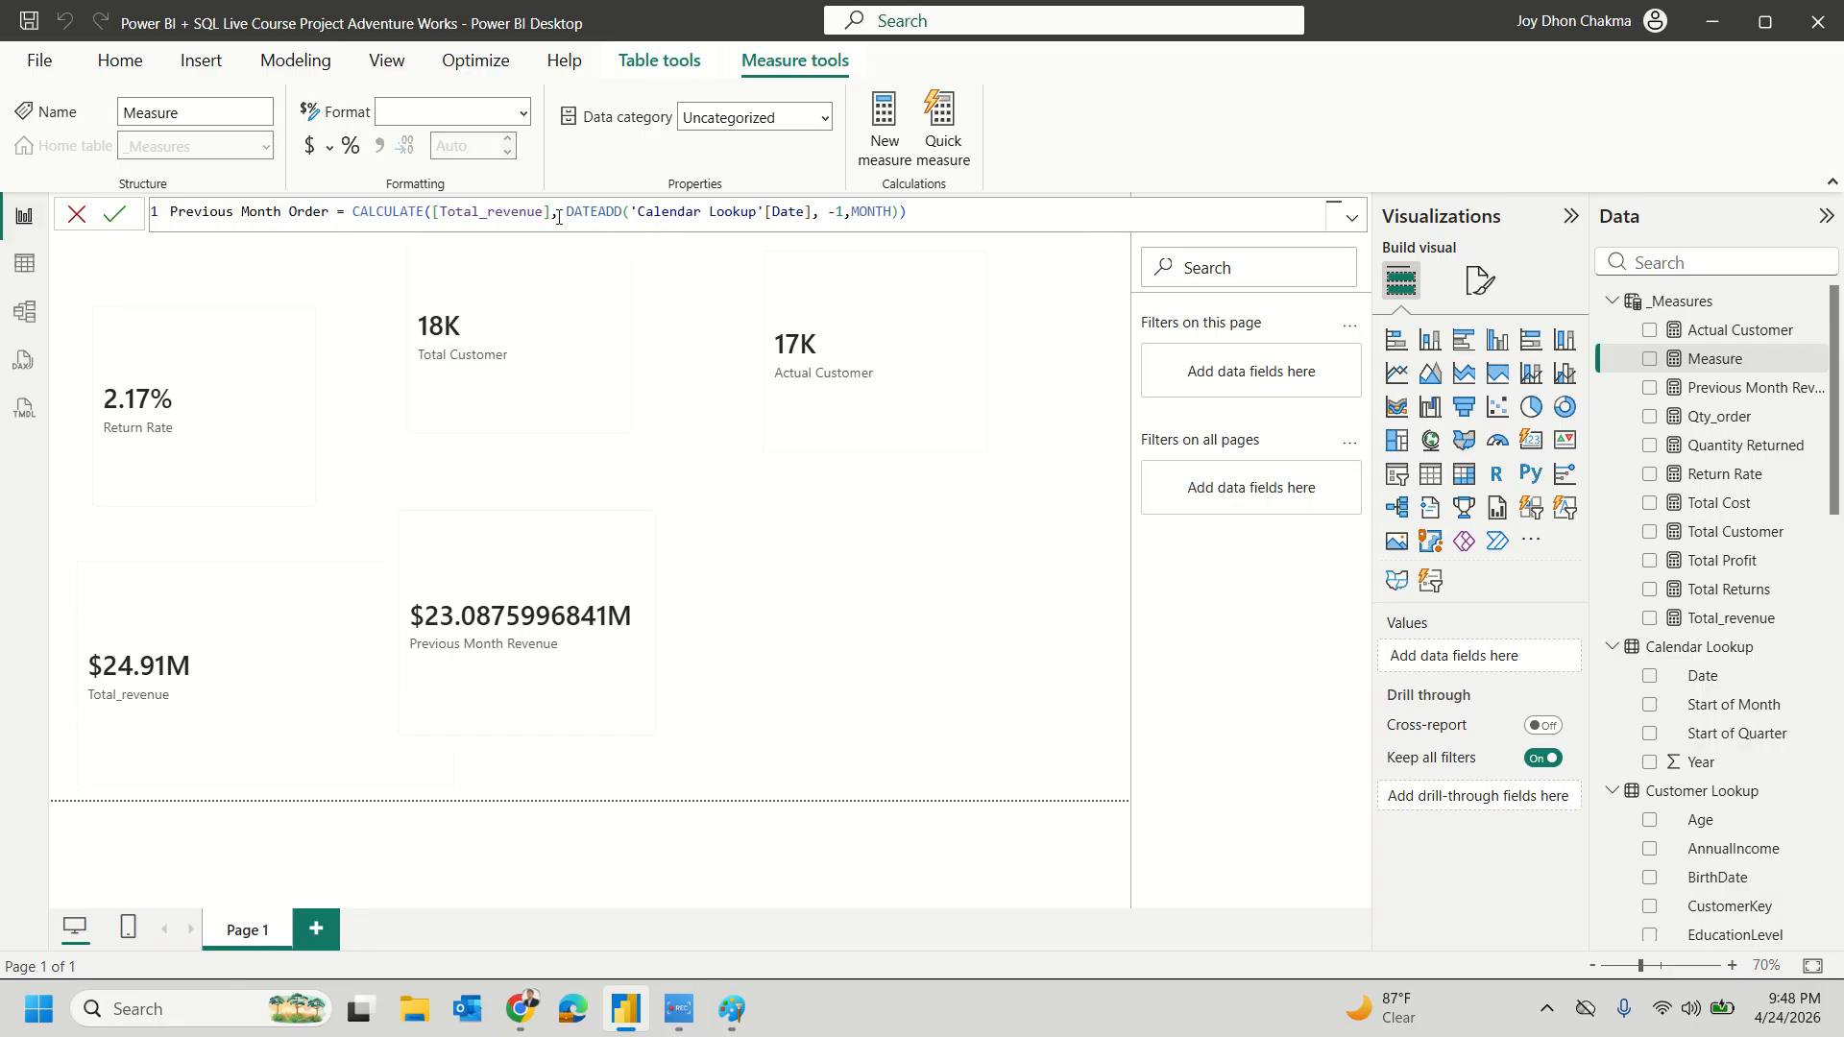
Step: Replace [Total_revenue] with [Total Cost] in the Previous Month Order formula and commit the measure
drag(553, 212, 489, 211)
key(BackSpace)
key(BackSpace)
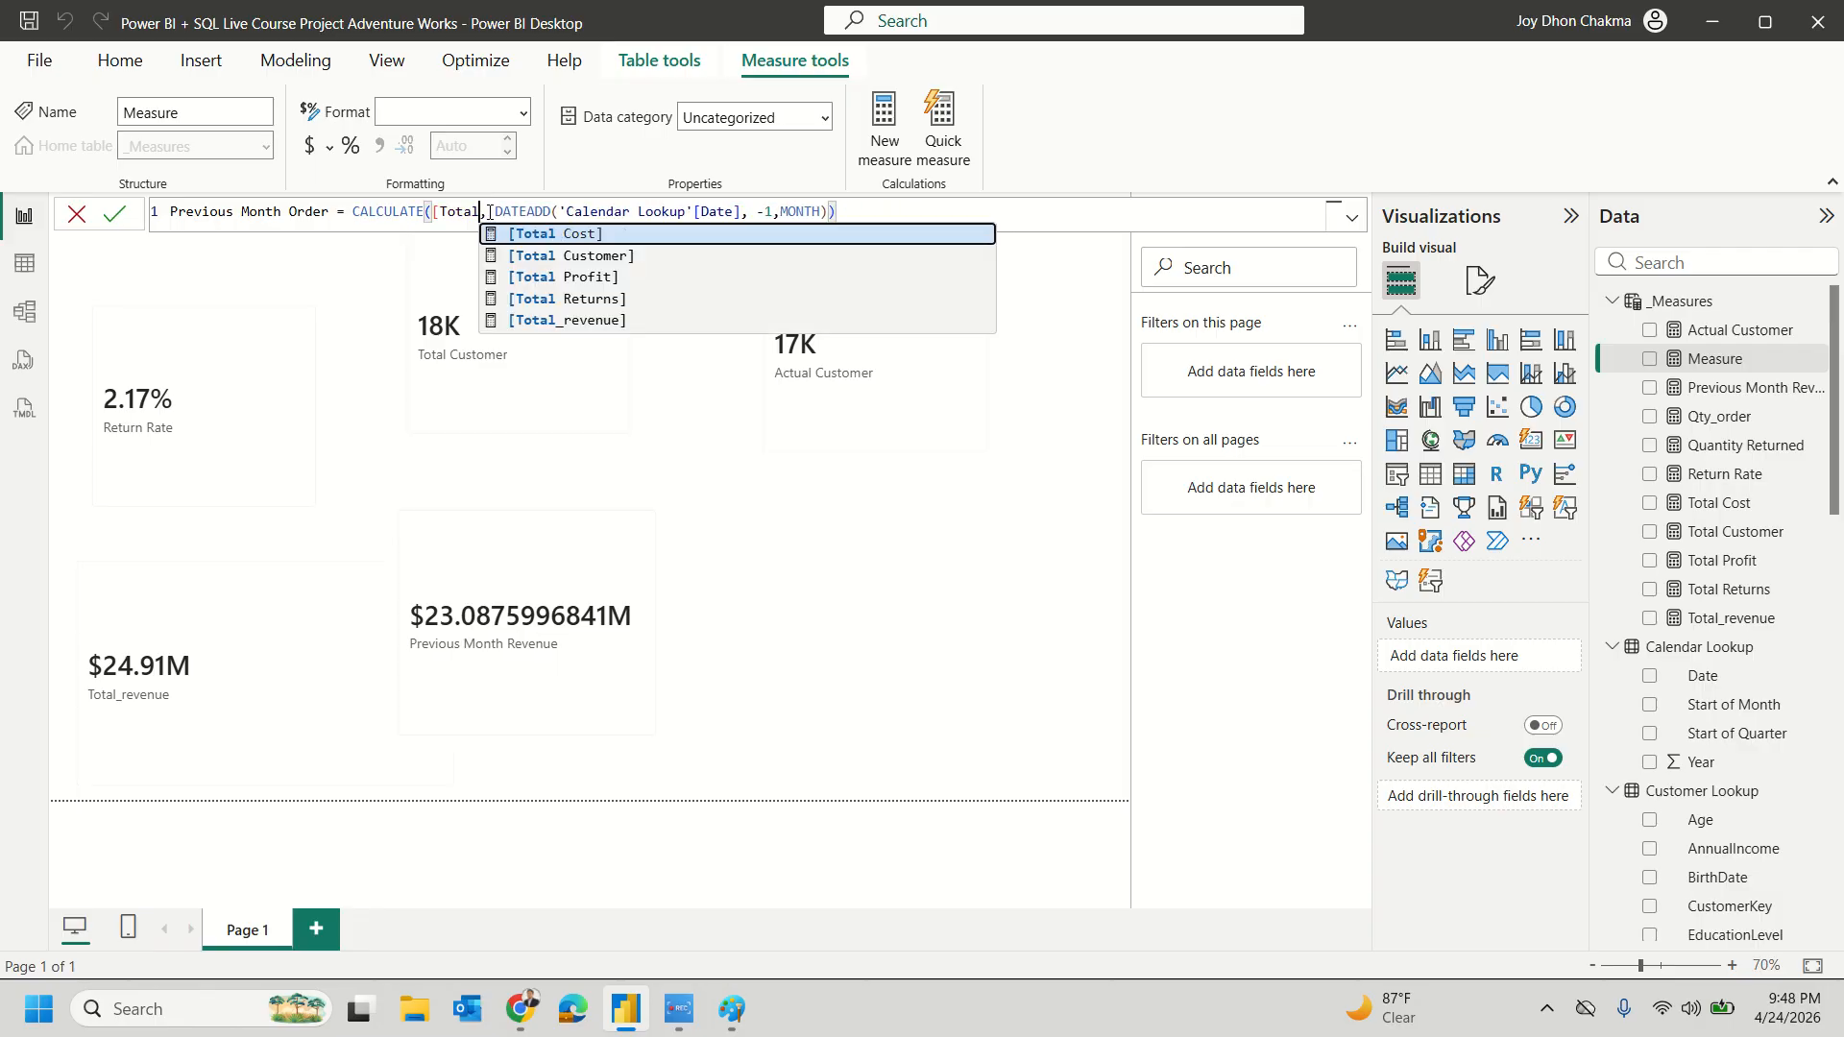
key(Down)
key(Down)
key(Down)
key(Down)
key(Down)
key(Tab)
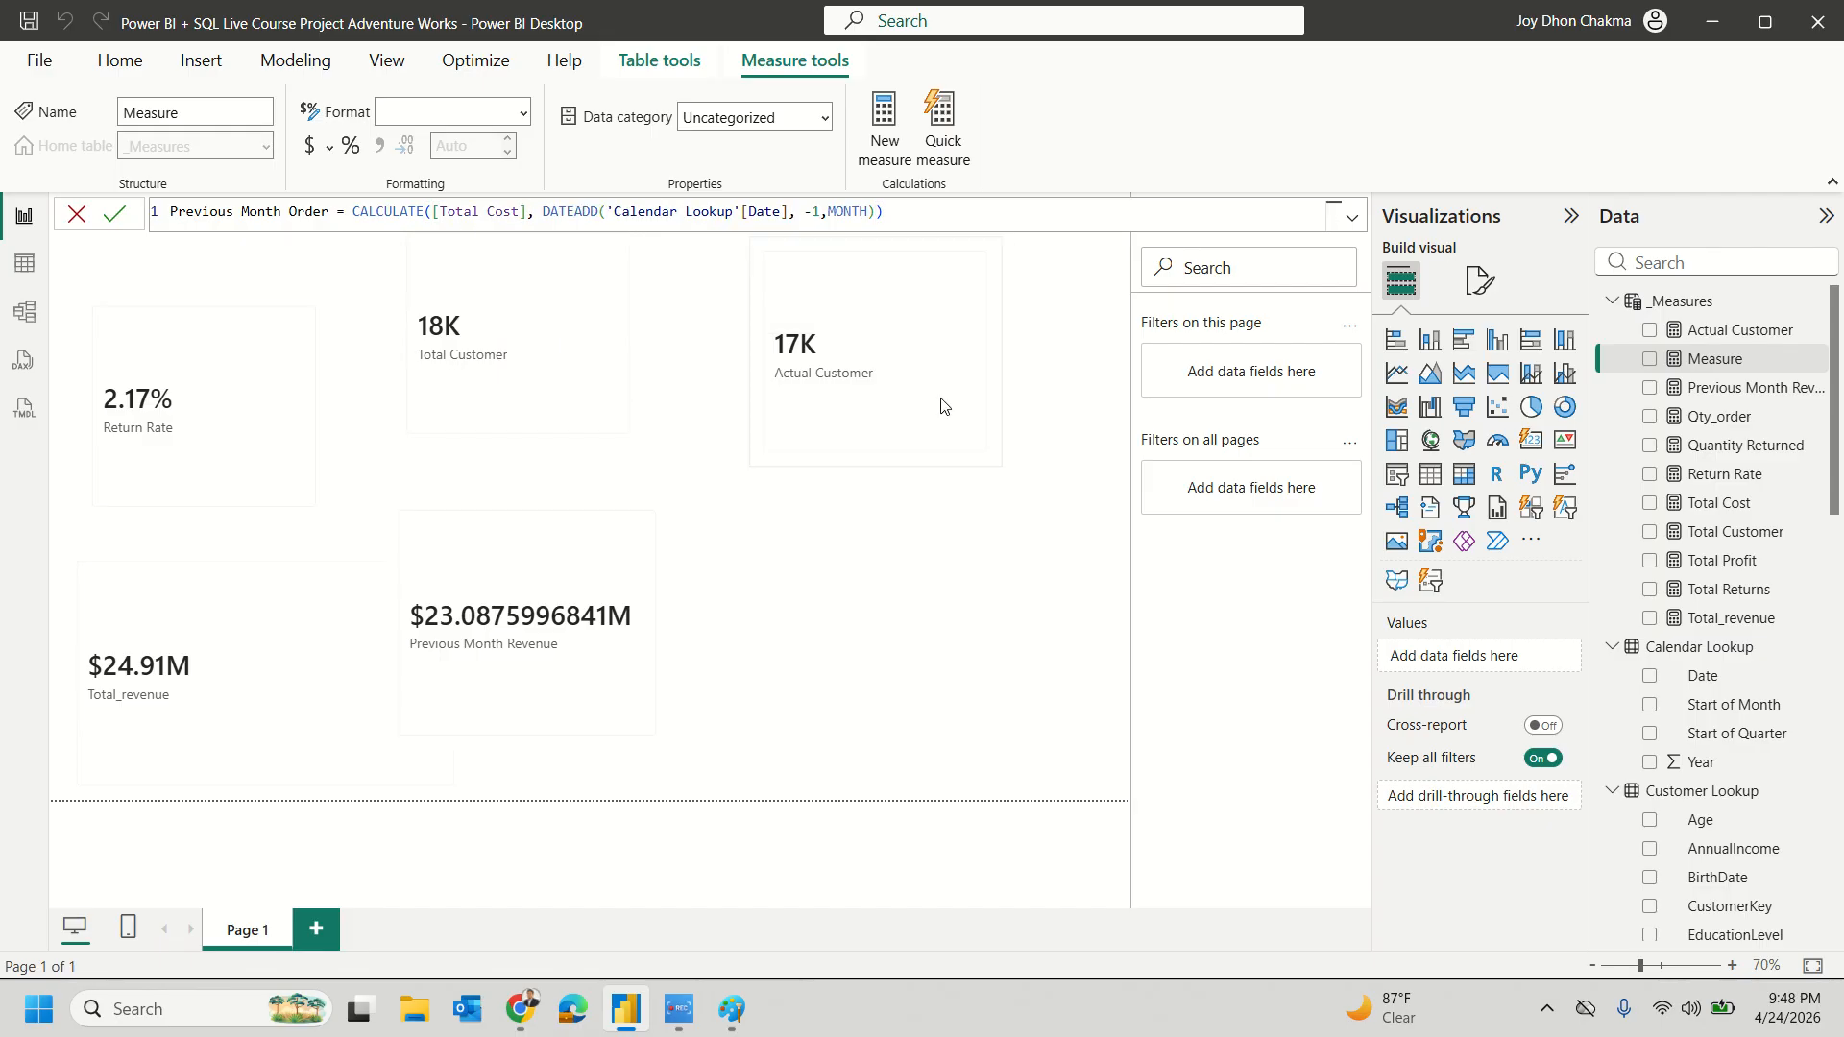
click(1811, 360)
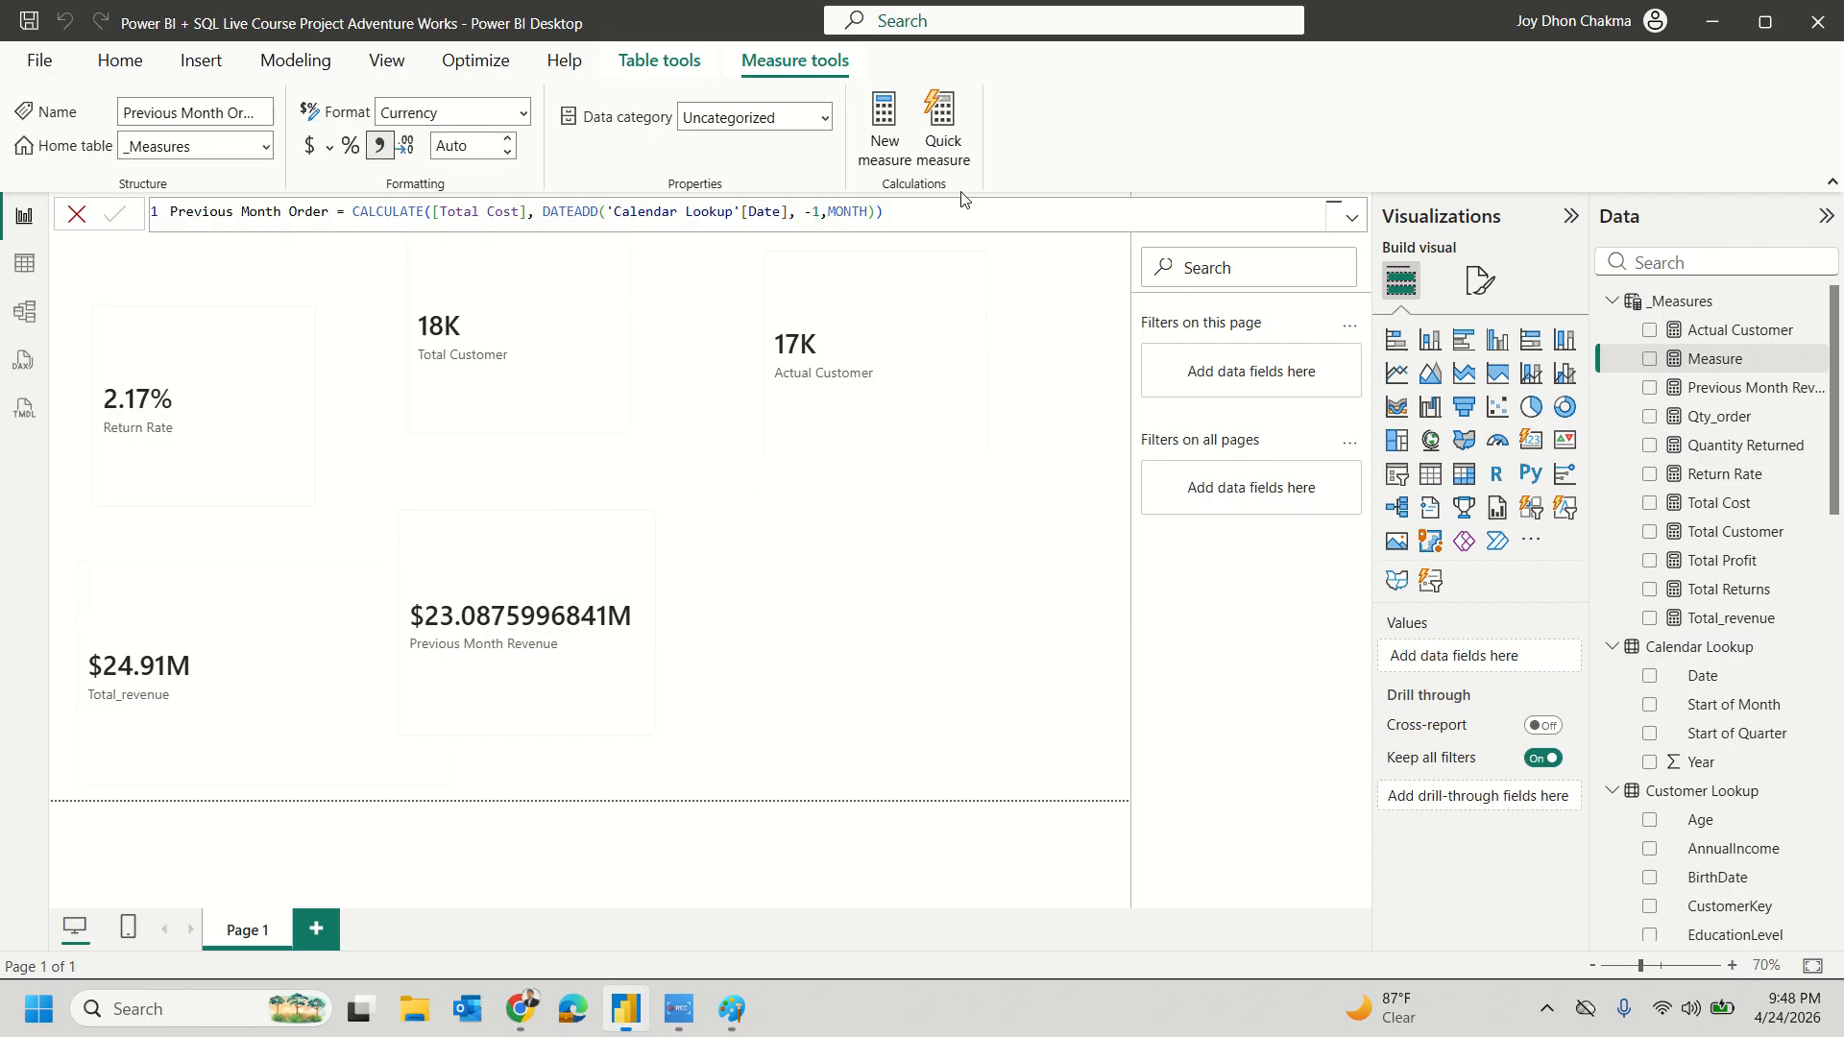
Step: Create a new measure in the _Measures table and name it Total Orders
right_click(1692, 305)
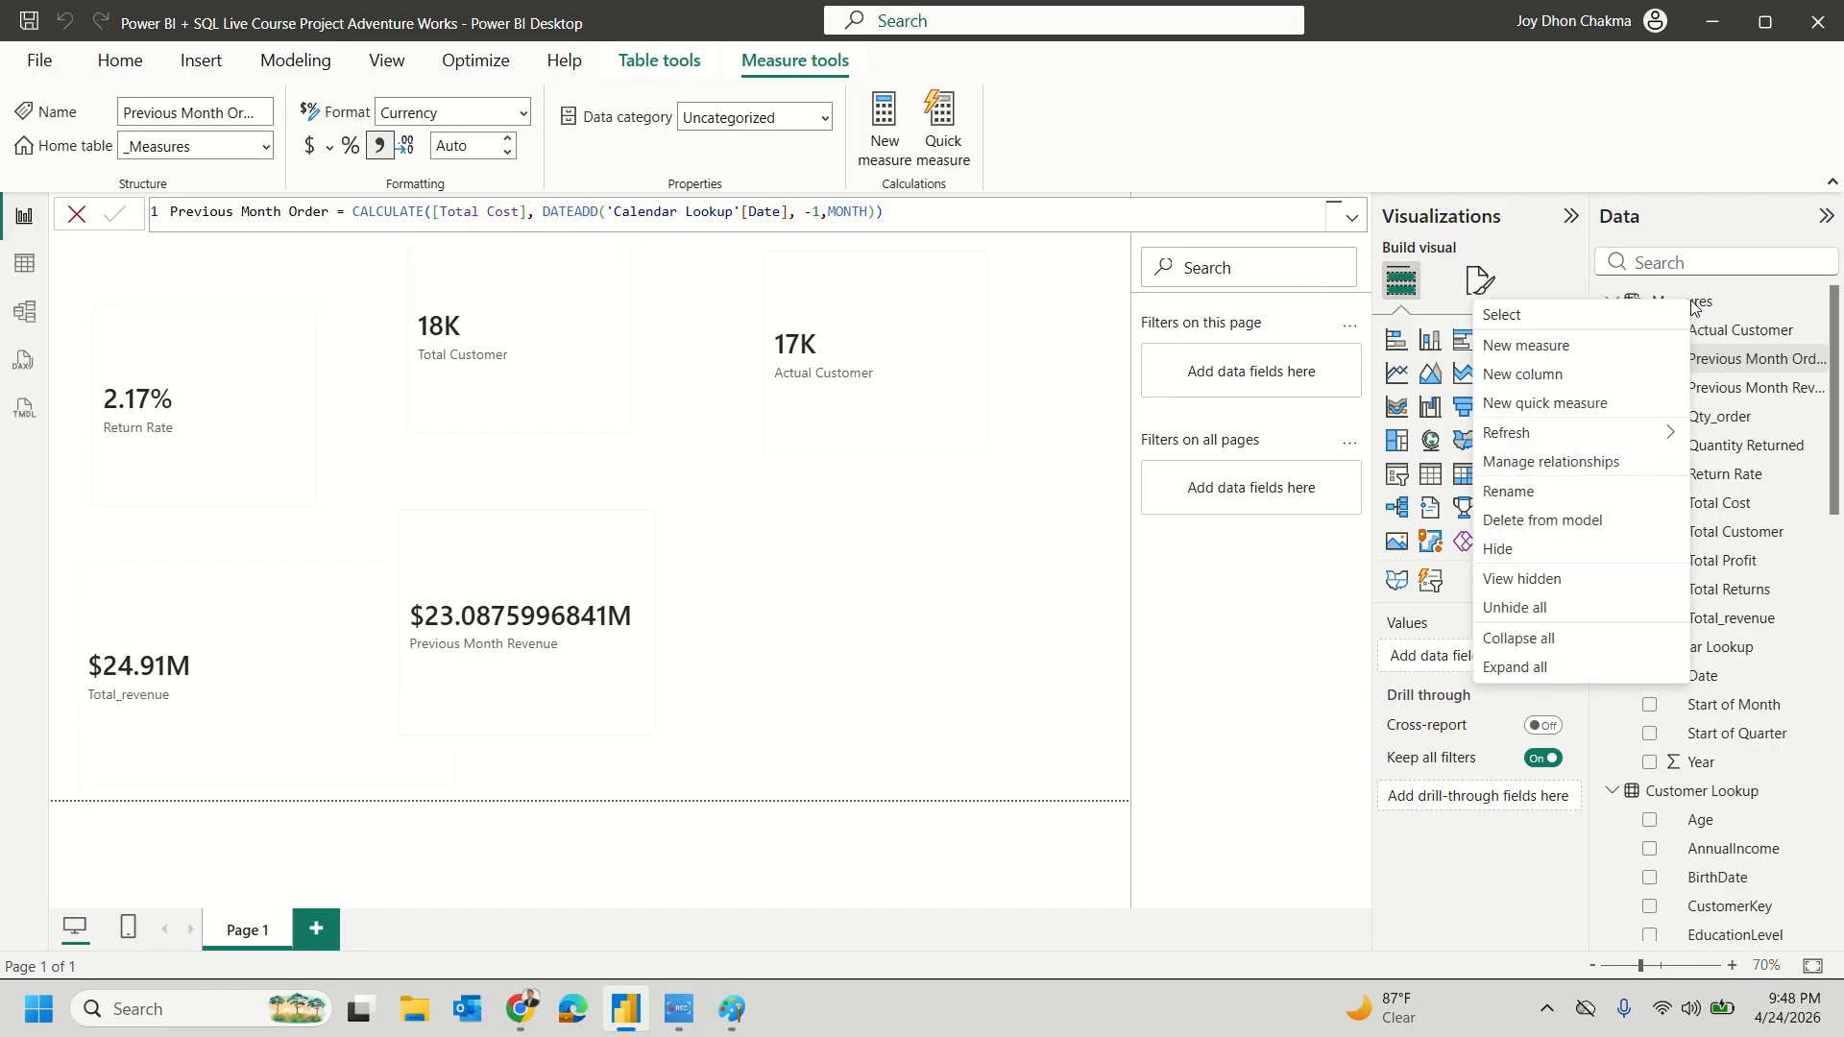
click(1592, 333)
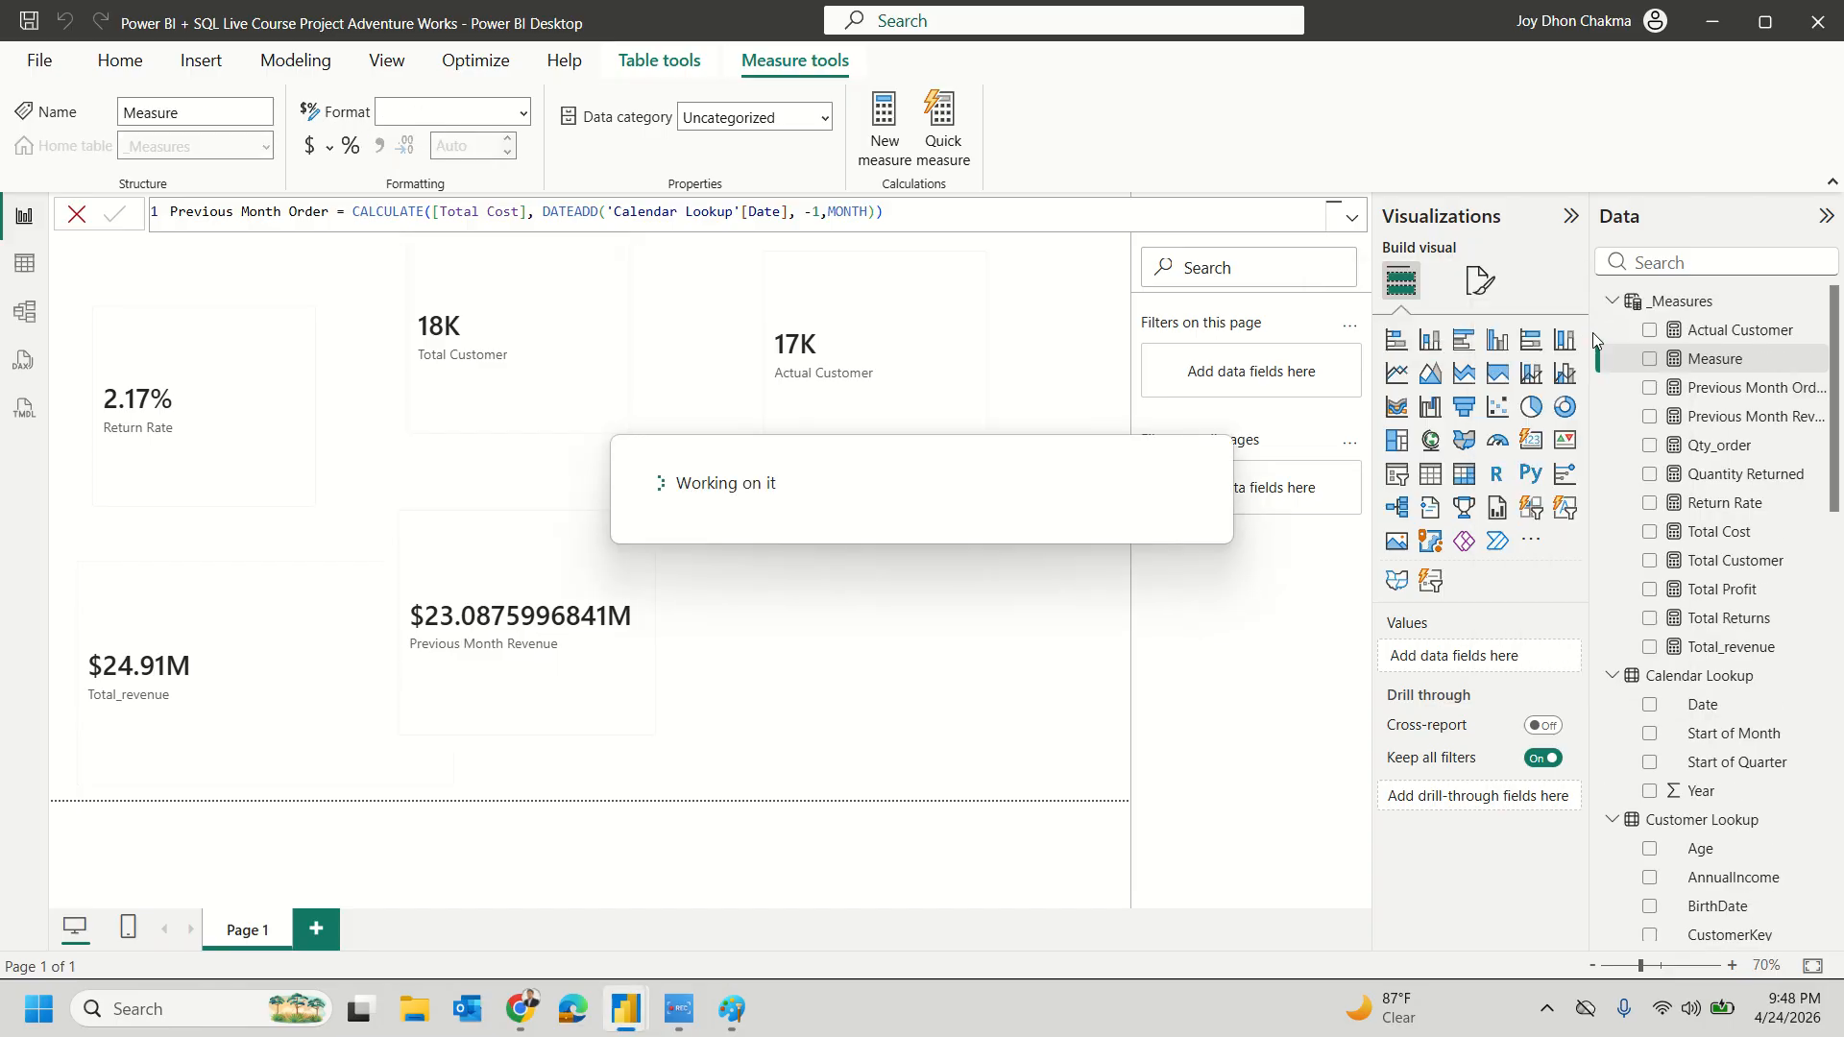
click(206, 211)
text(Tot)
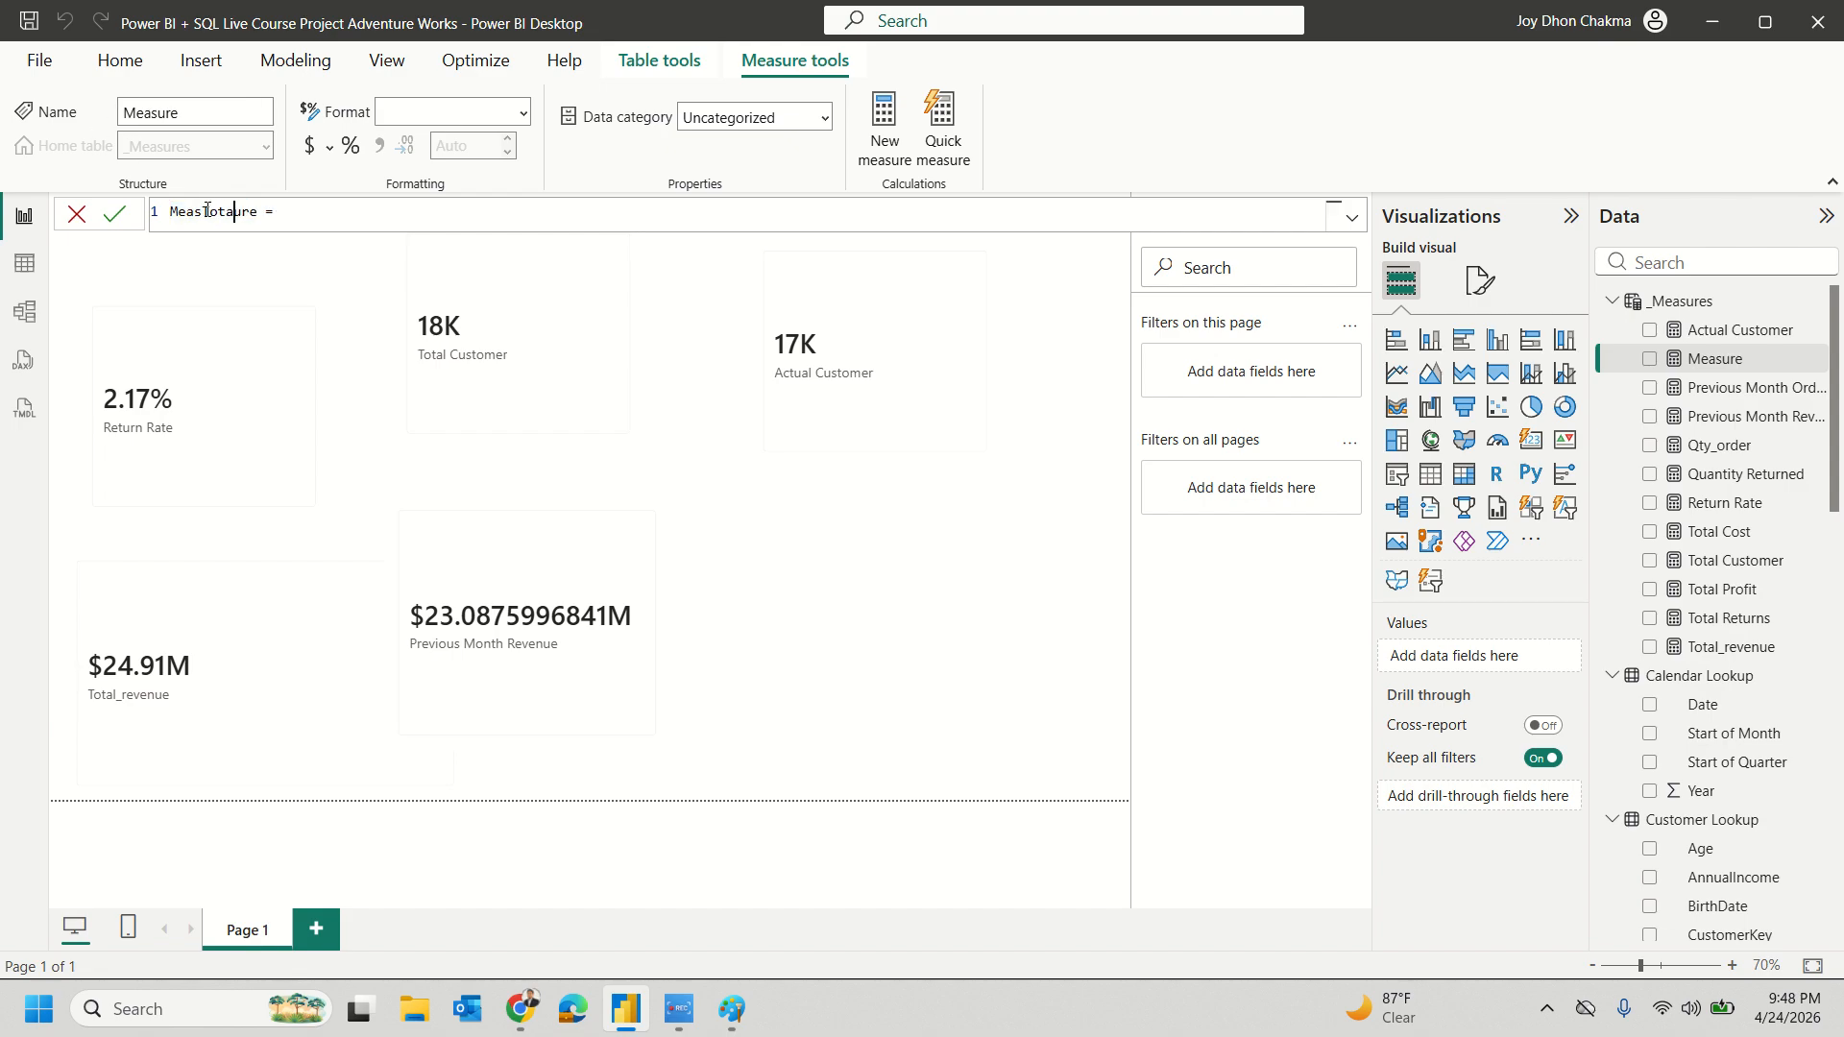
key(ctrl+a)
text(Total Orders =)
Step: Locate OrderNumber among the Sales Data fields and start the Total Orders formula with the DISTINCTCOUNT function
scroll(1729, 653, down, 10)
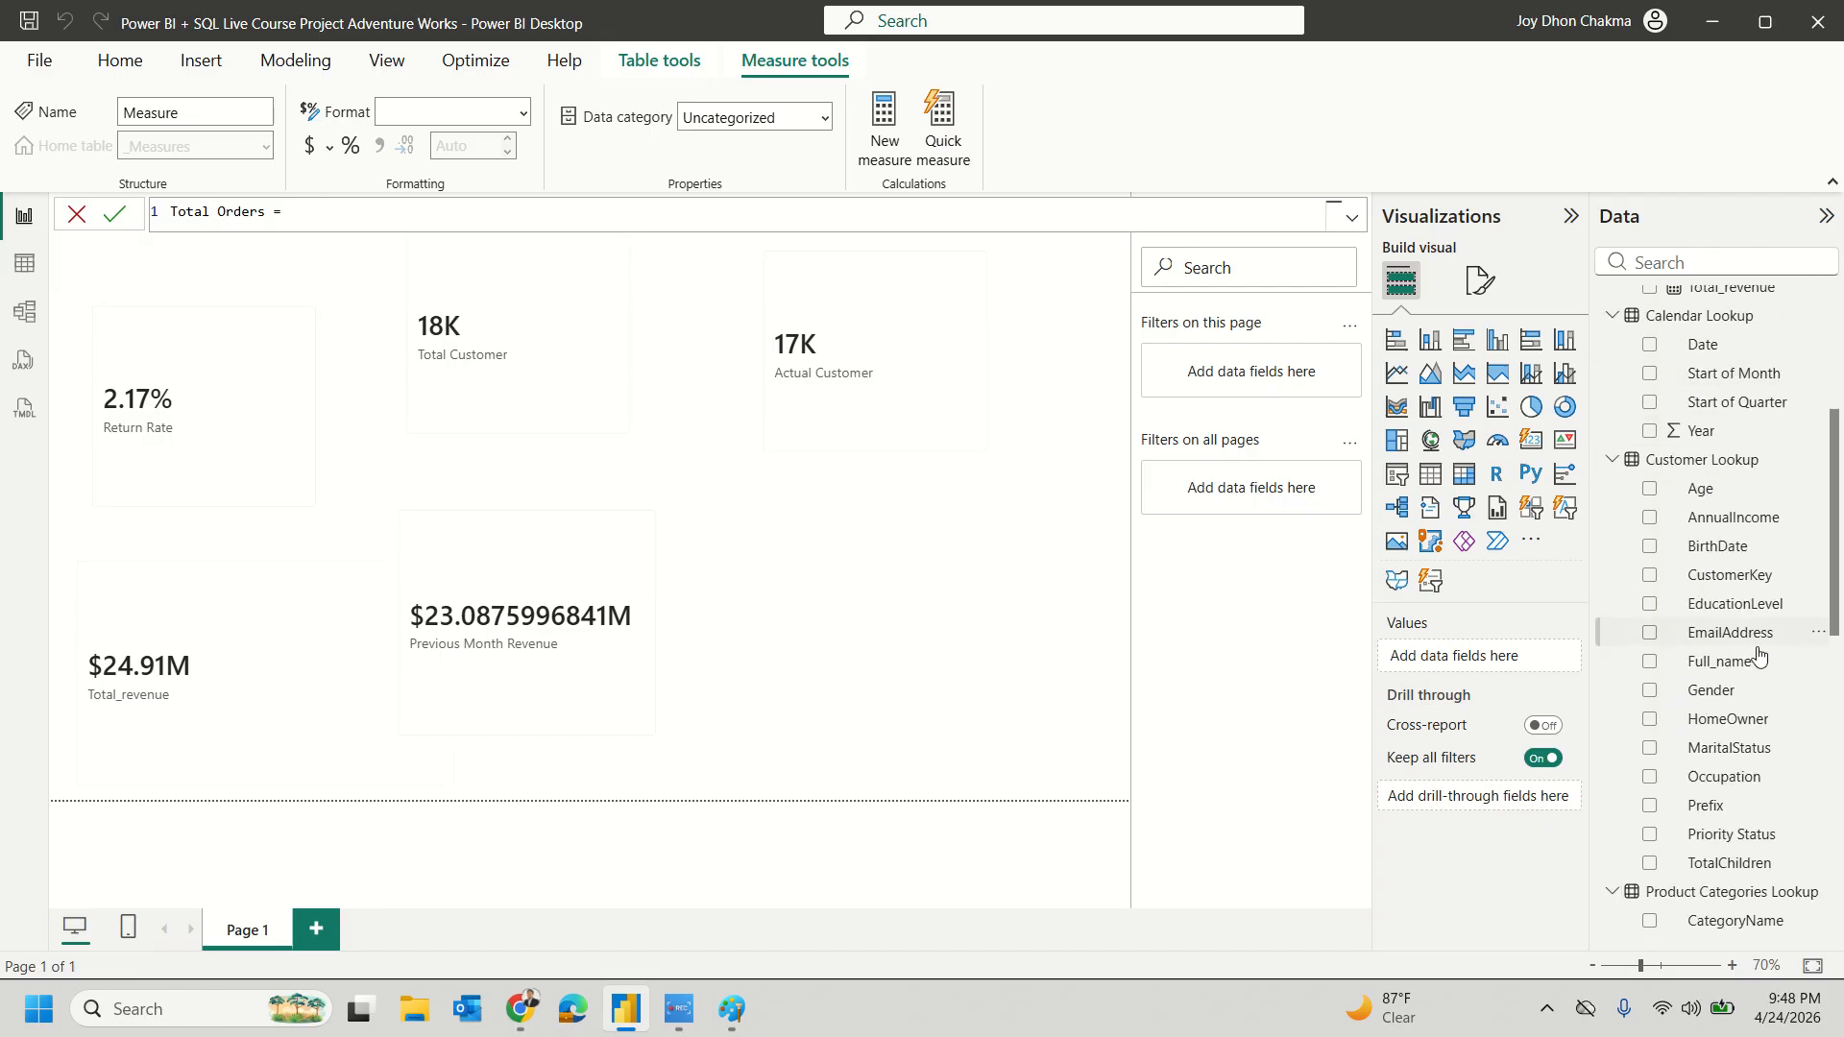
scroll(1729, 662, down, 5)
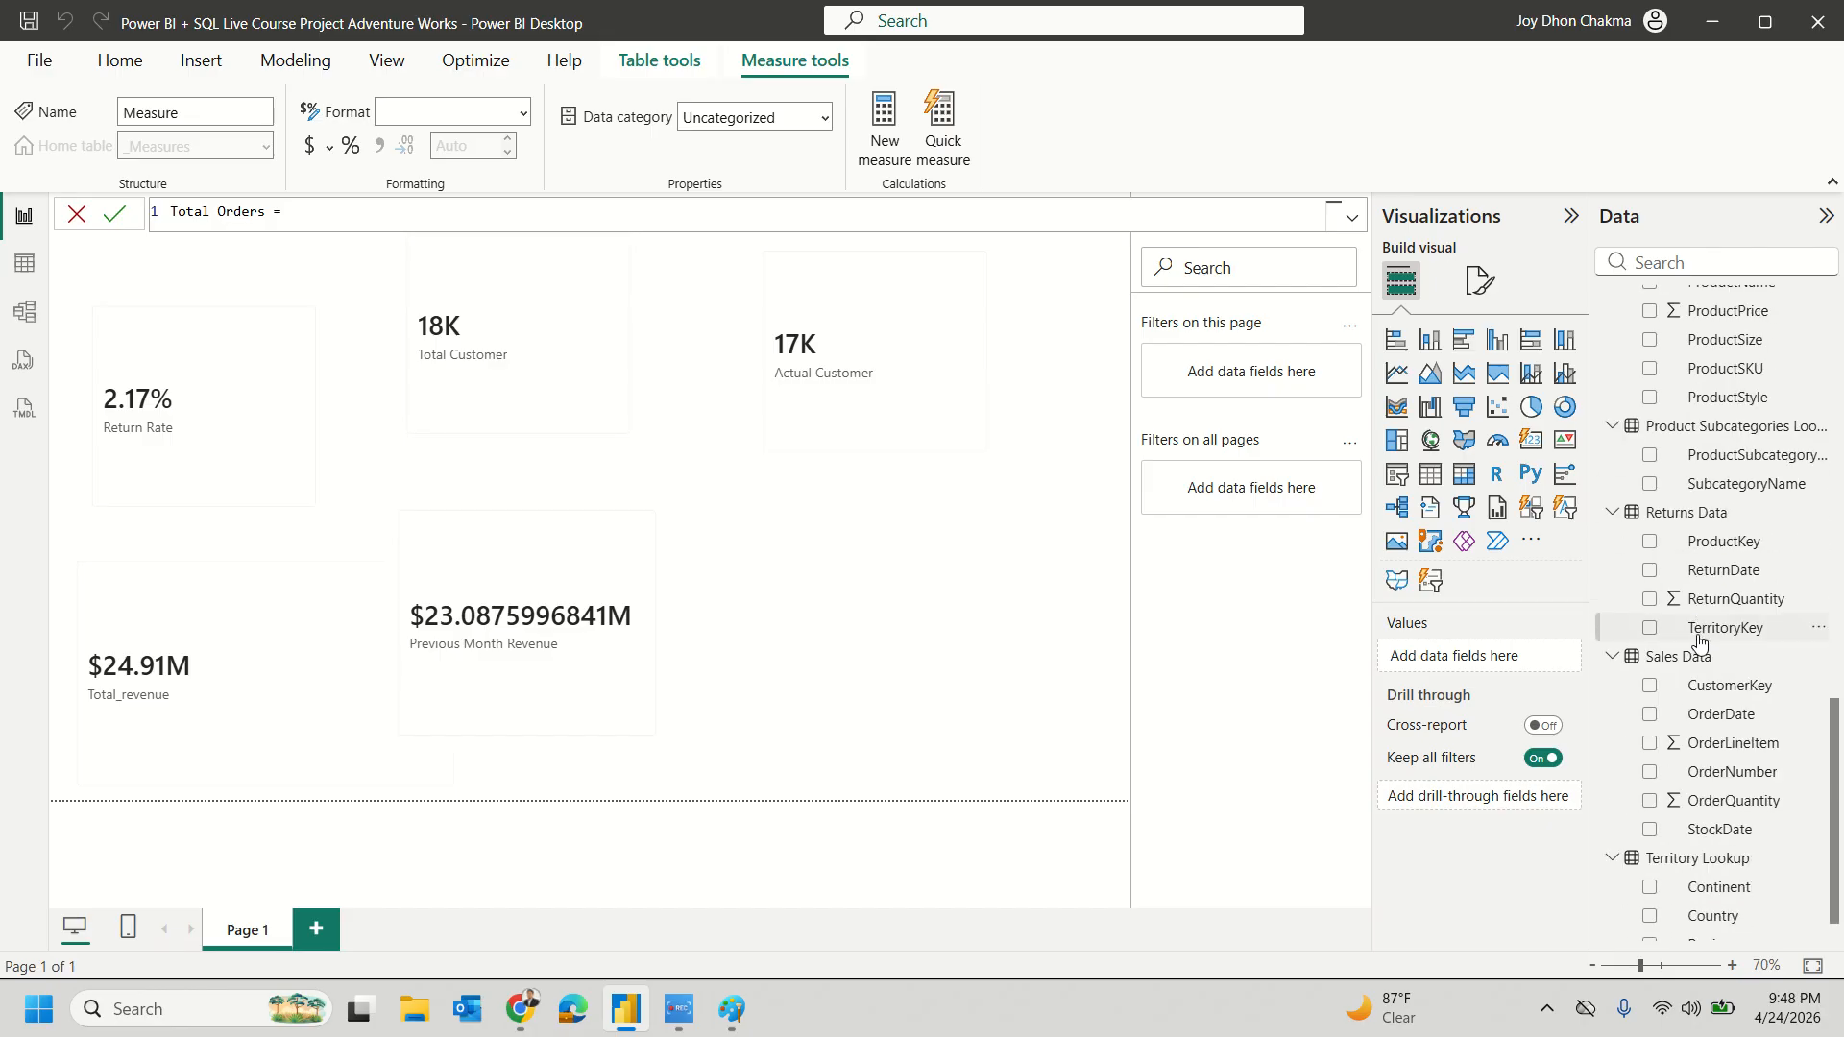
scroll(1698, 629, down, 1)
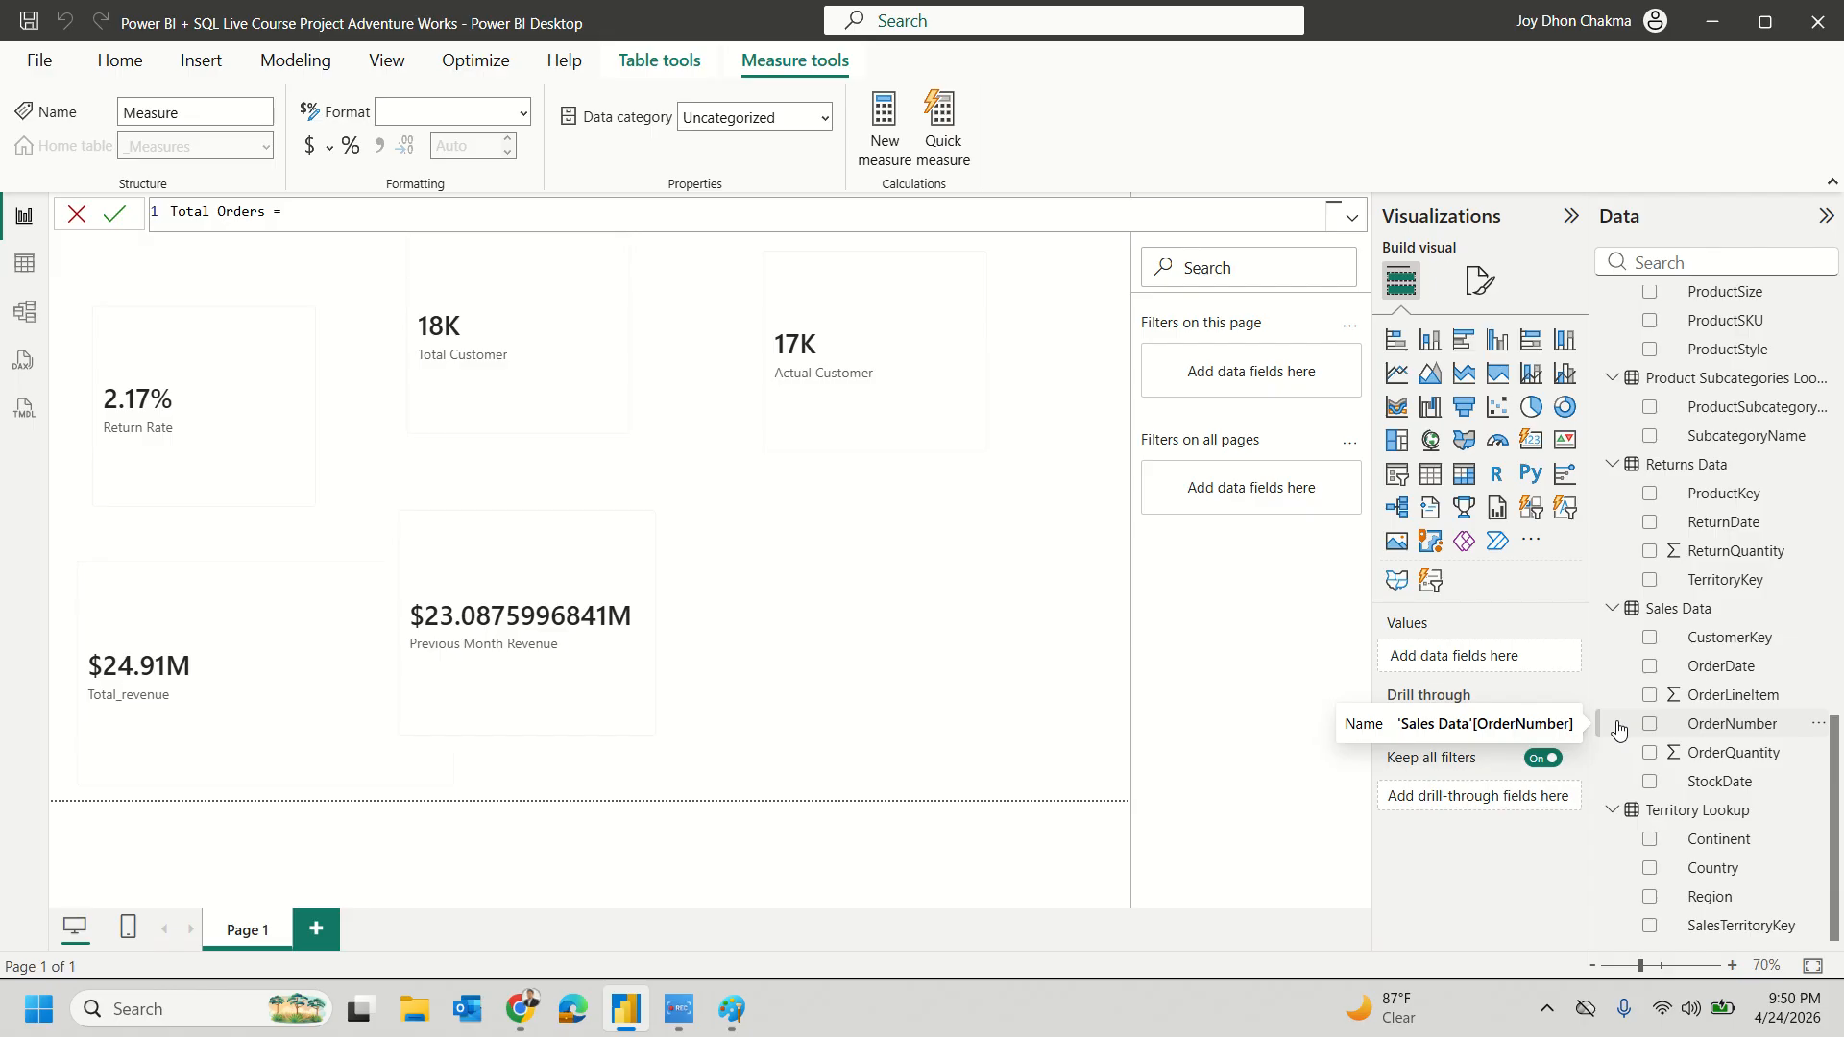
text(dis)
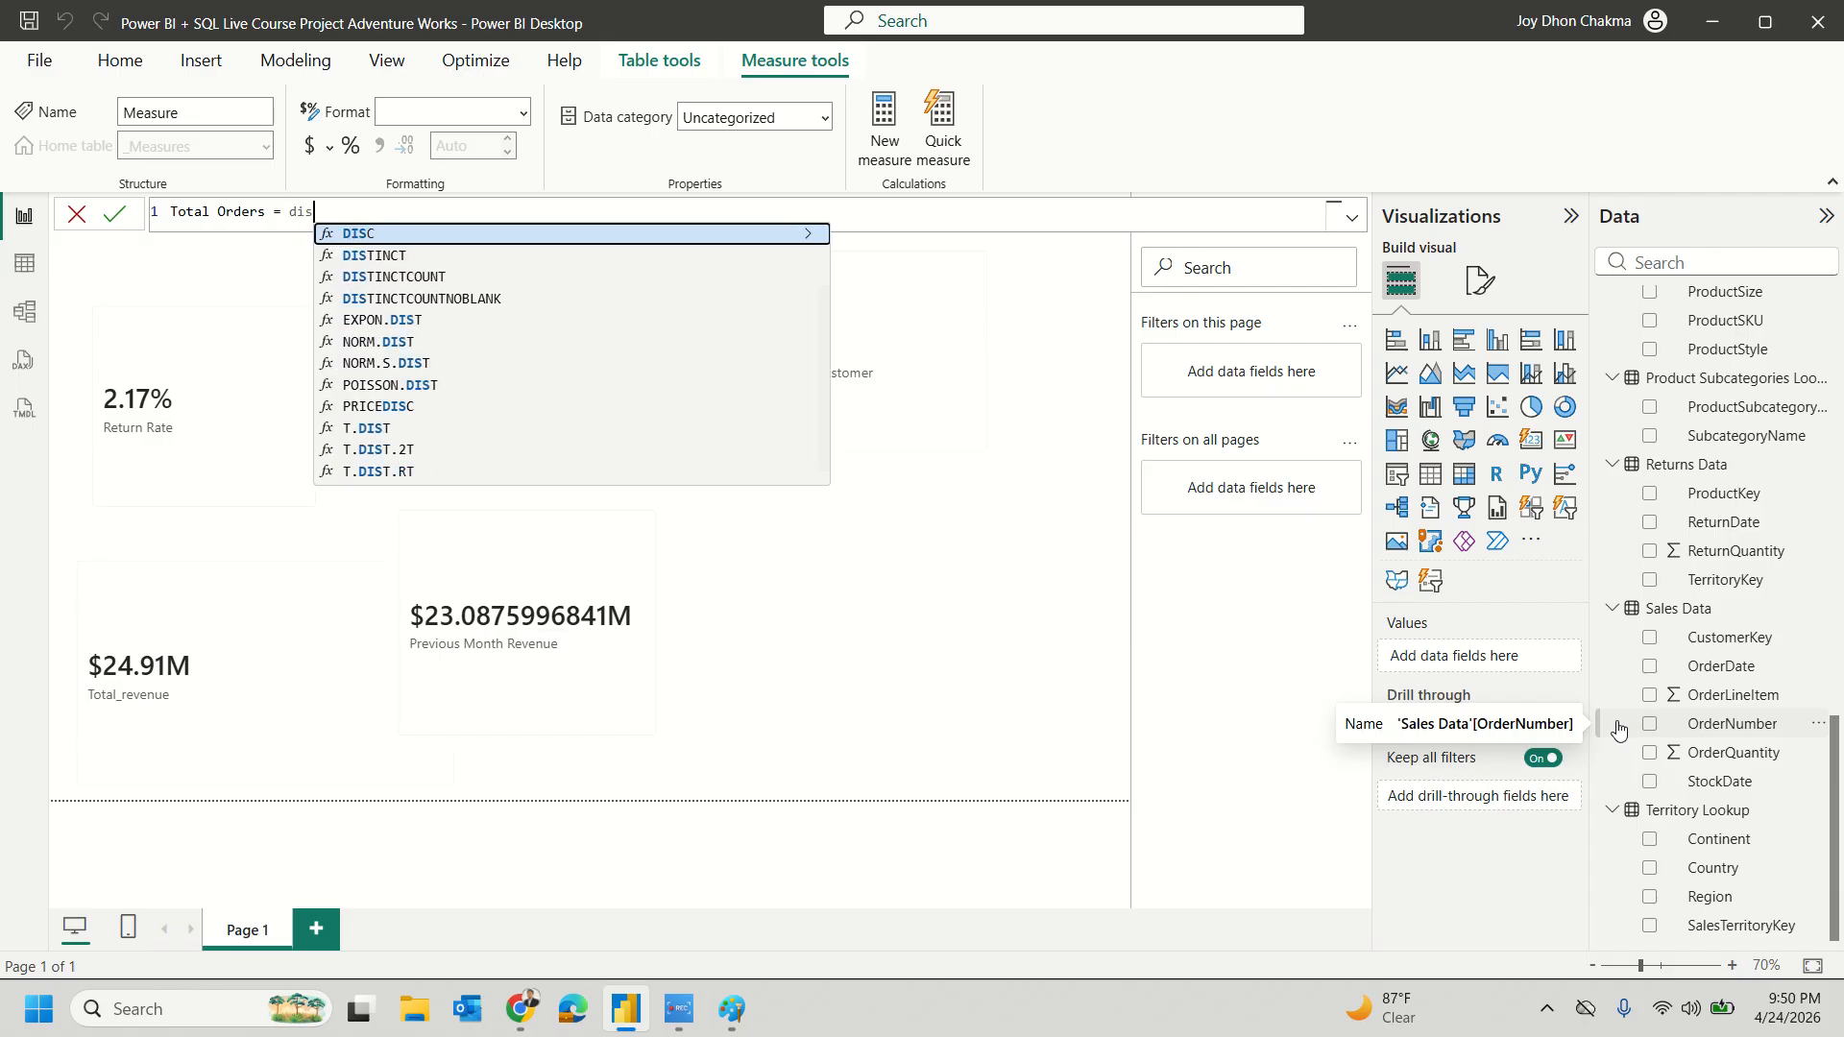
key(Down)
key(Down)
key(Tab)
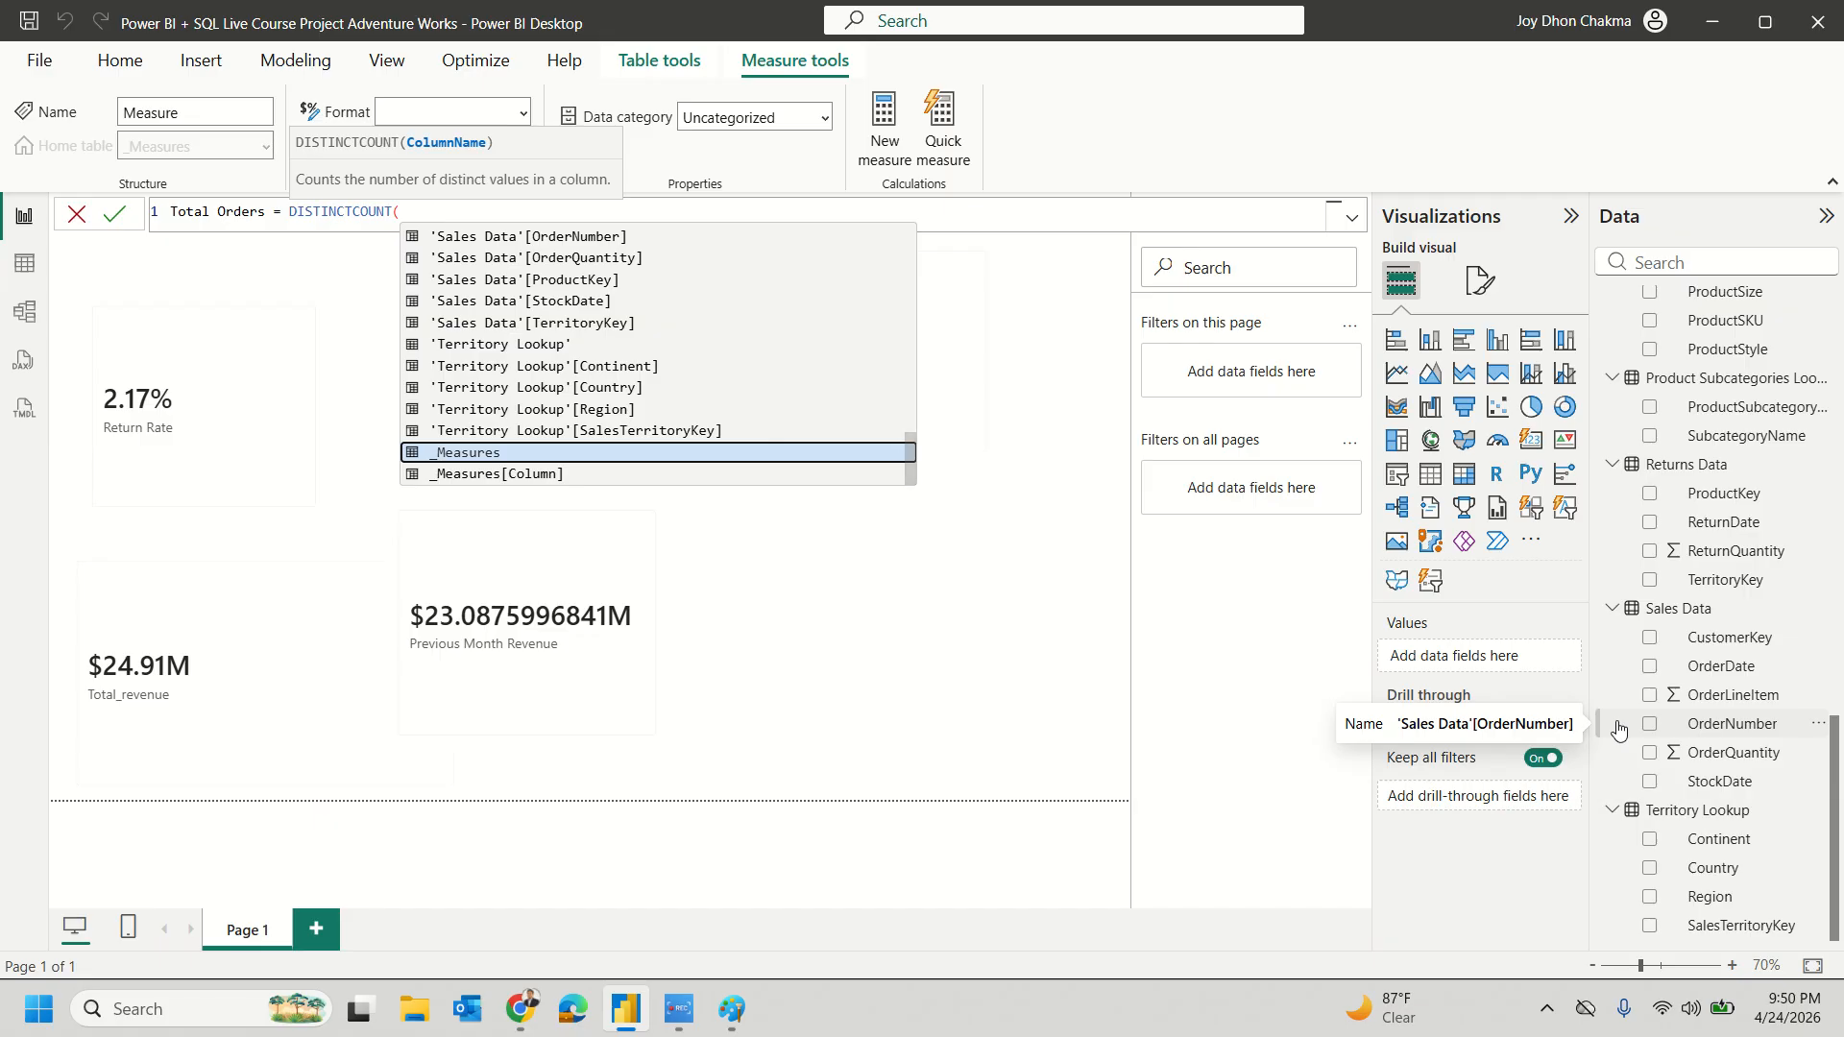
Step: Complete the Total Orders formula with 'Sales Data'[OrderNumber] as the column to count and commit the measure
key(Up)
key(Up)
key(Up)
key(Up)
key(Up)
key(Up)
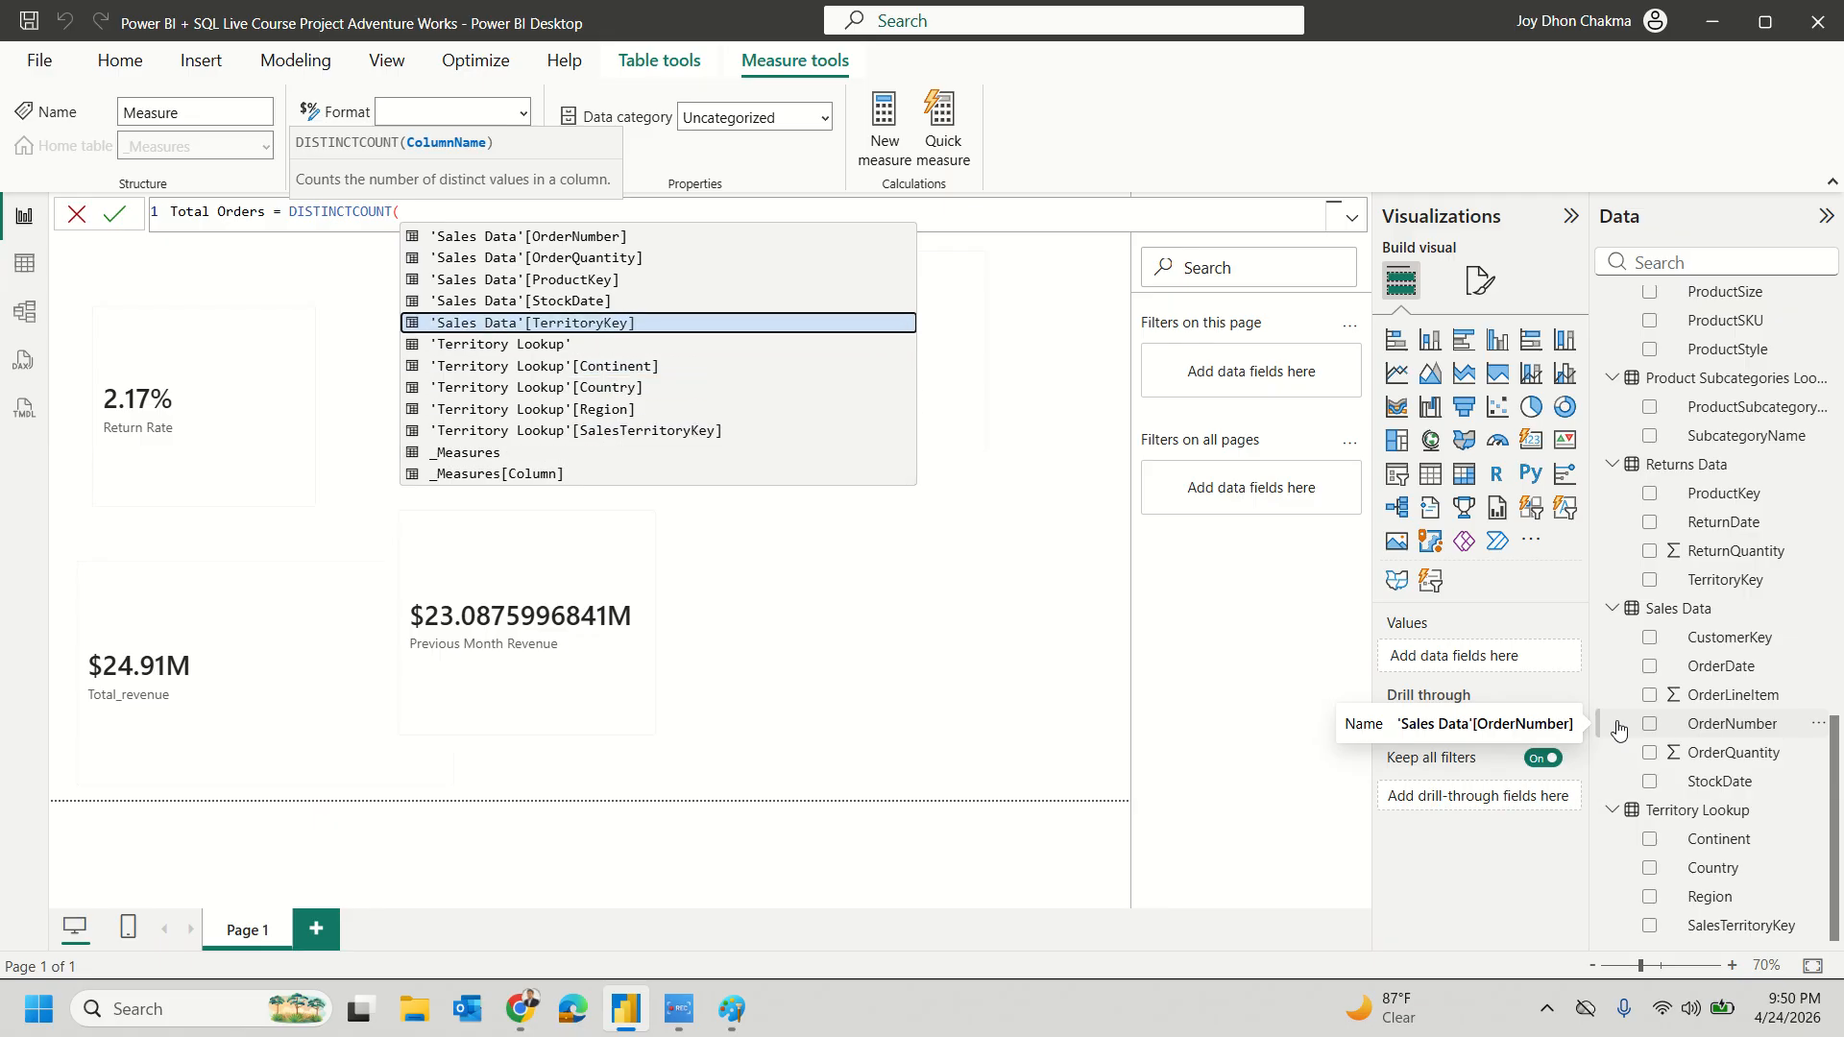
key(Up)
key(Up)
key(Up)
key(Up)
key(Tab)
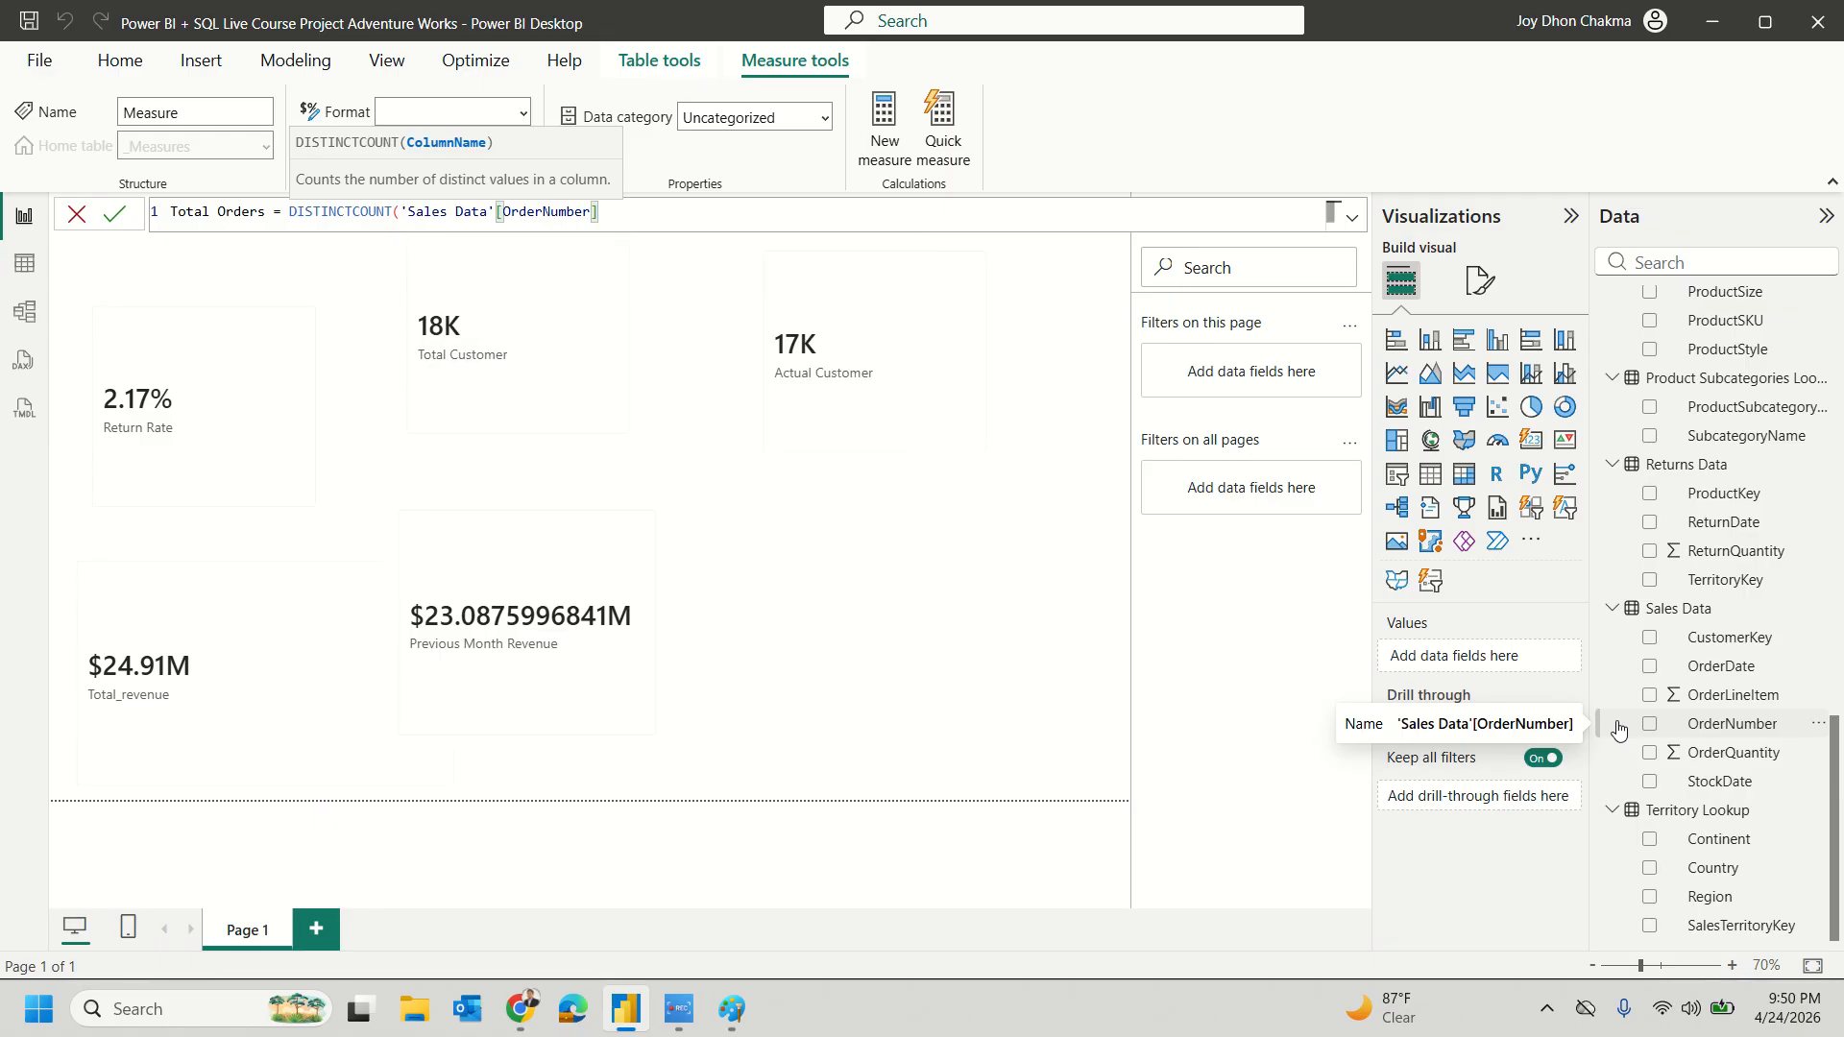
text())
key(Return)
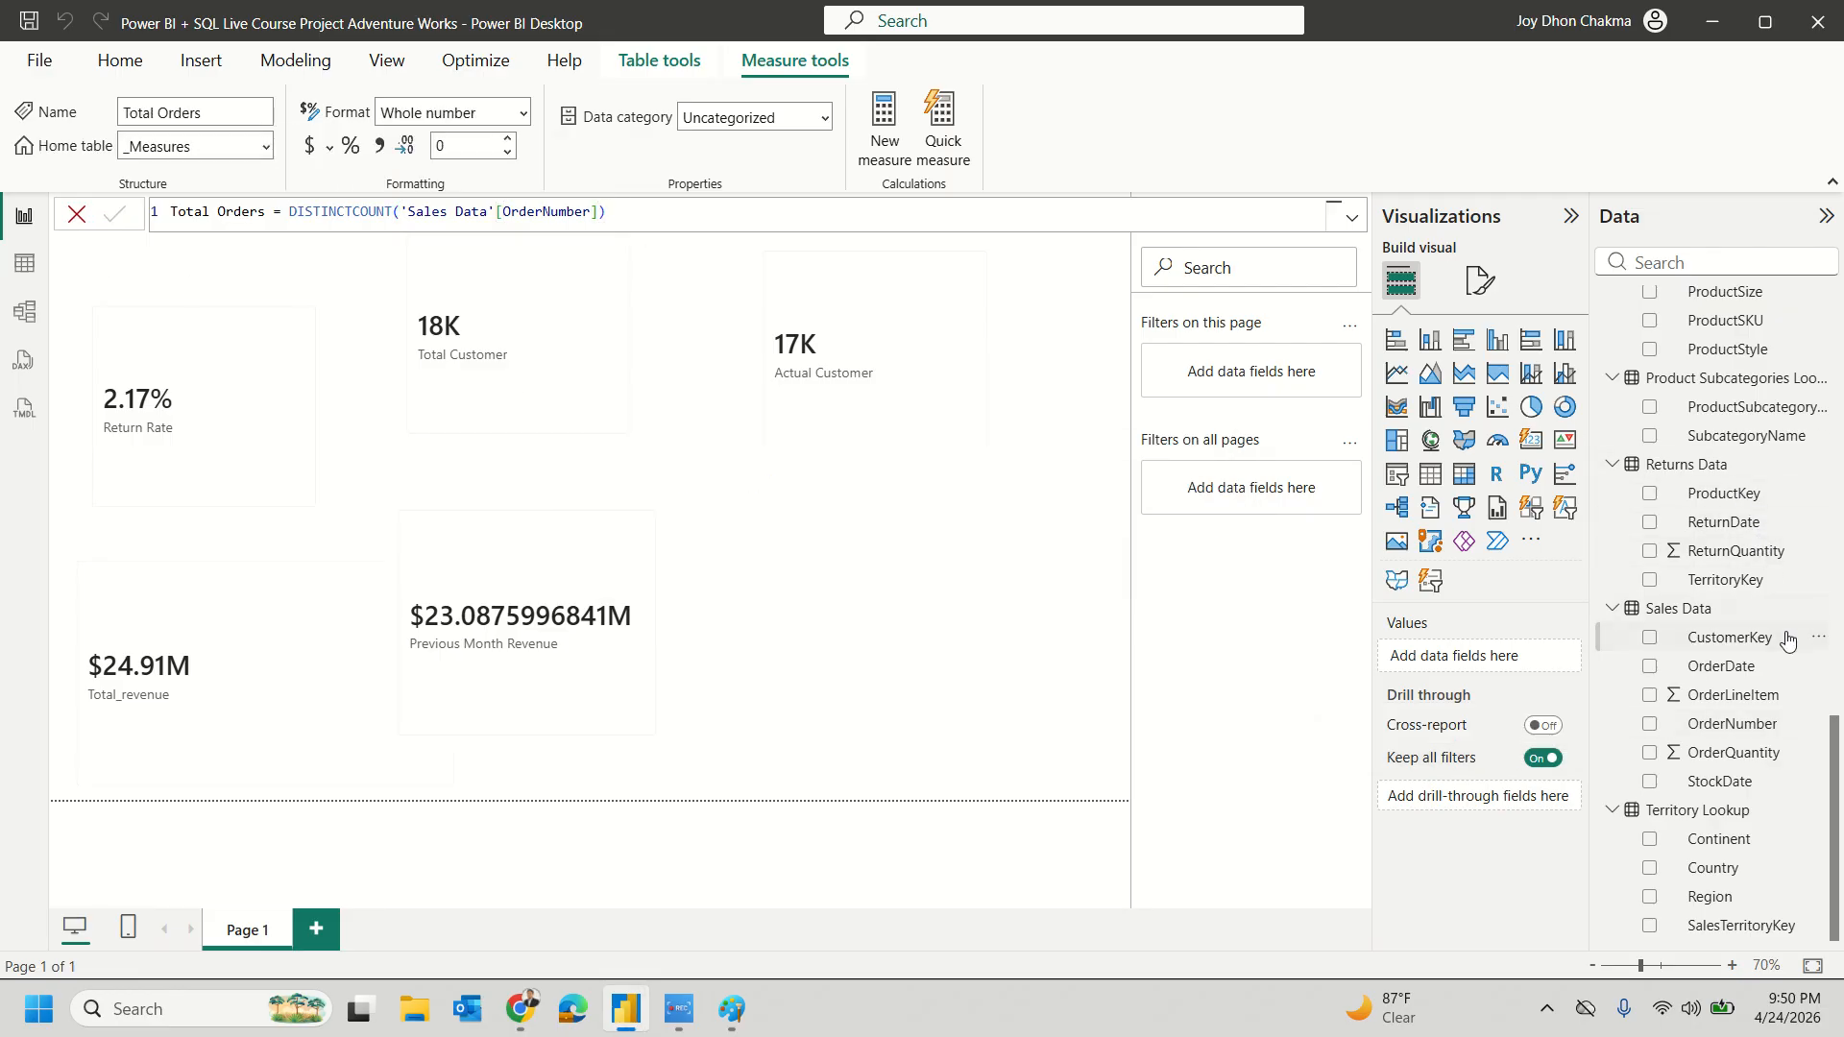
Step: Show the Sales Data table in Table view and look through its OrderNumber column for repeated order numbers
scroll(1787, 639, up, 5)
scroll(1787, 639, up, 5)
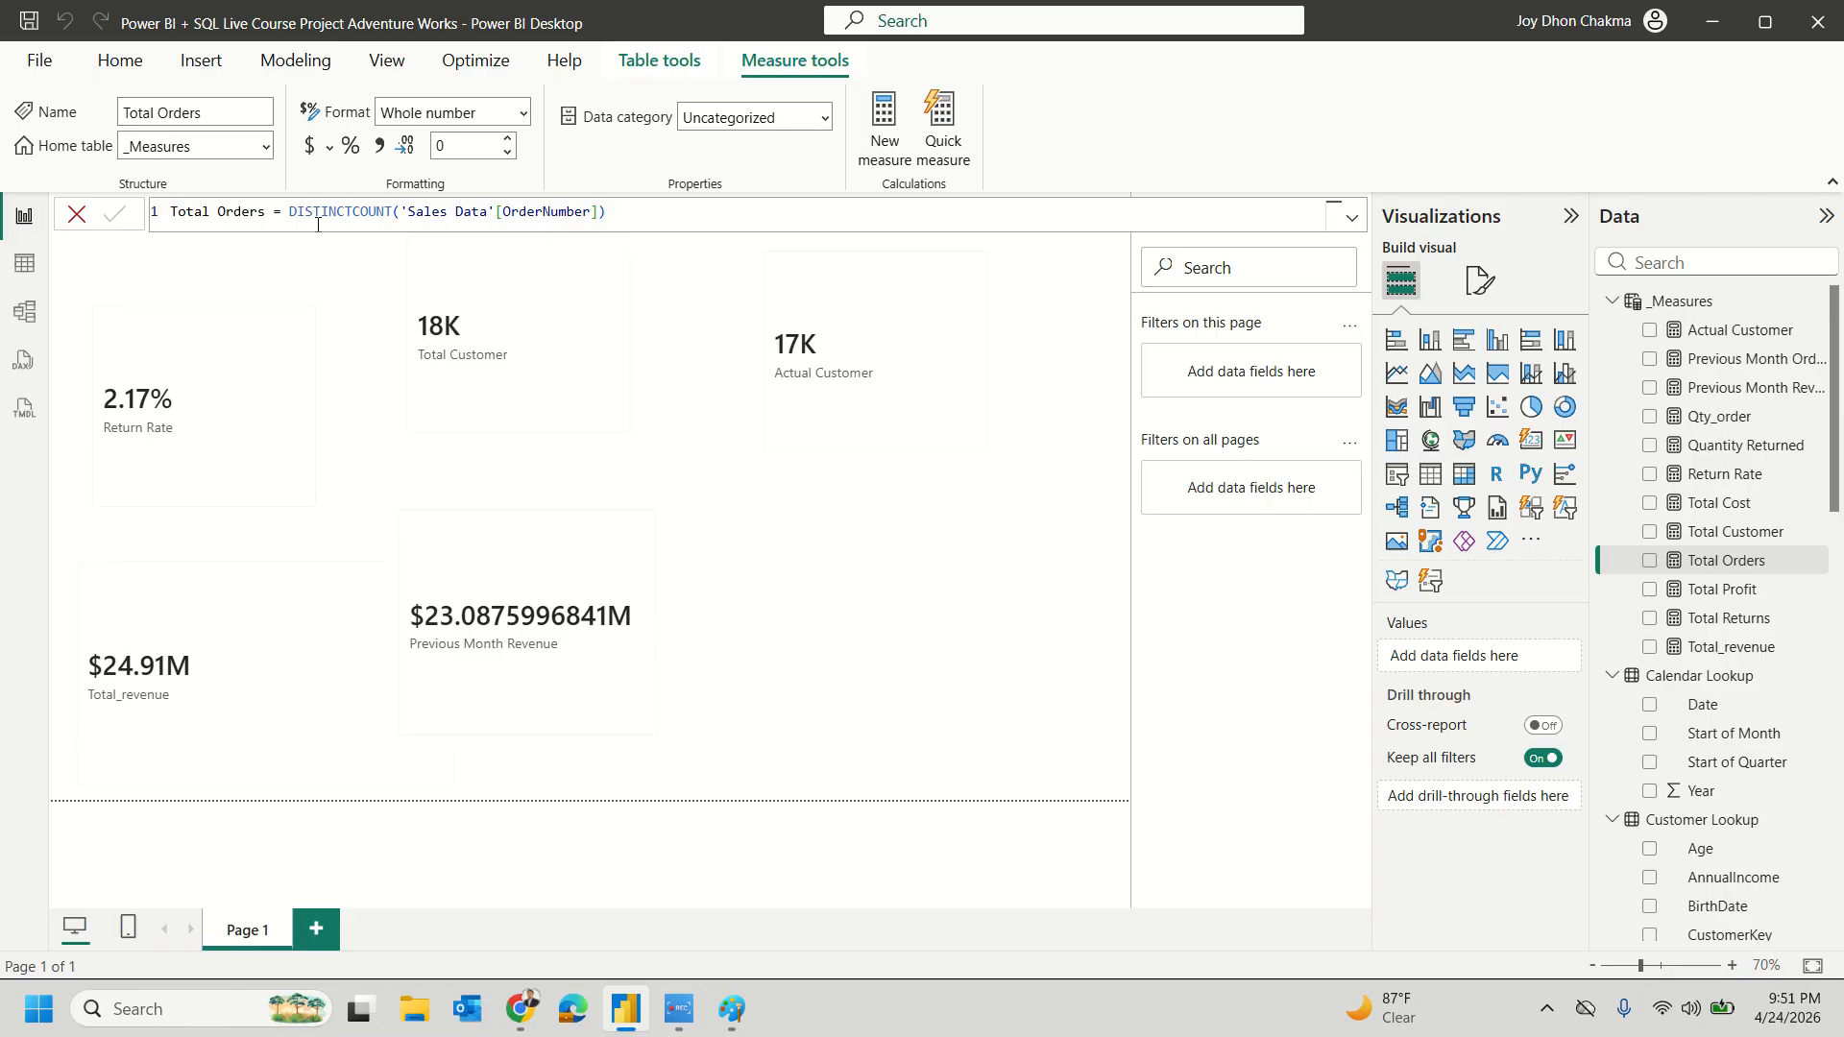
click(27, 266)
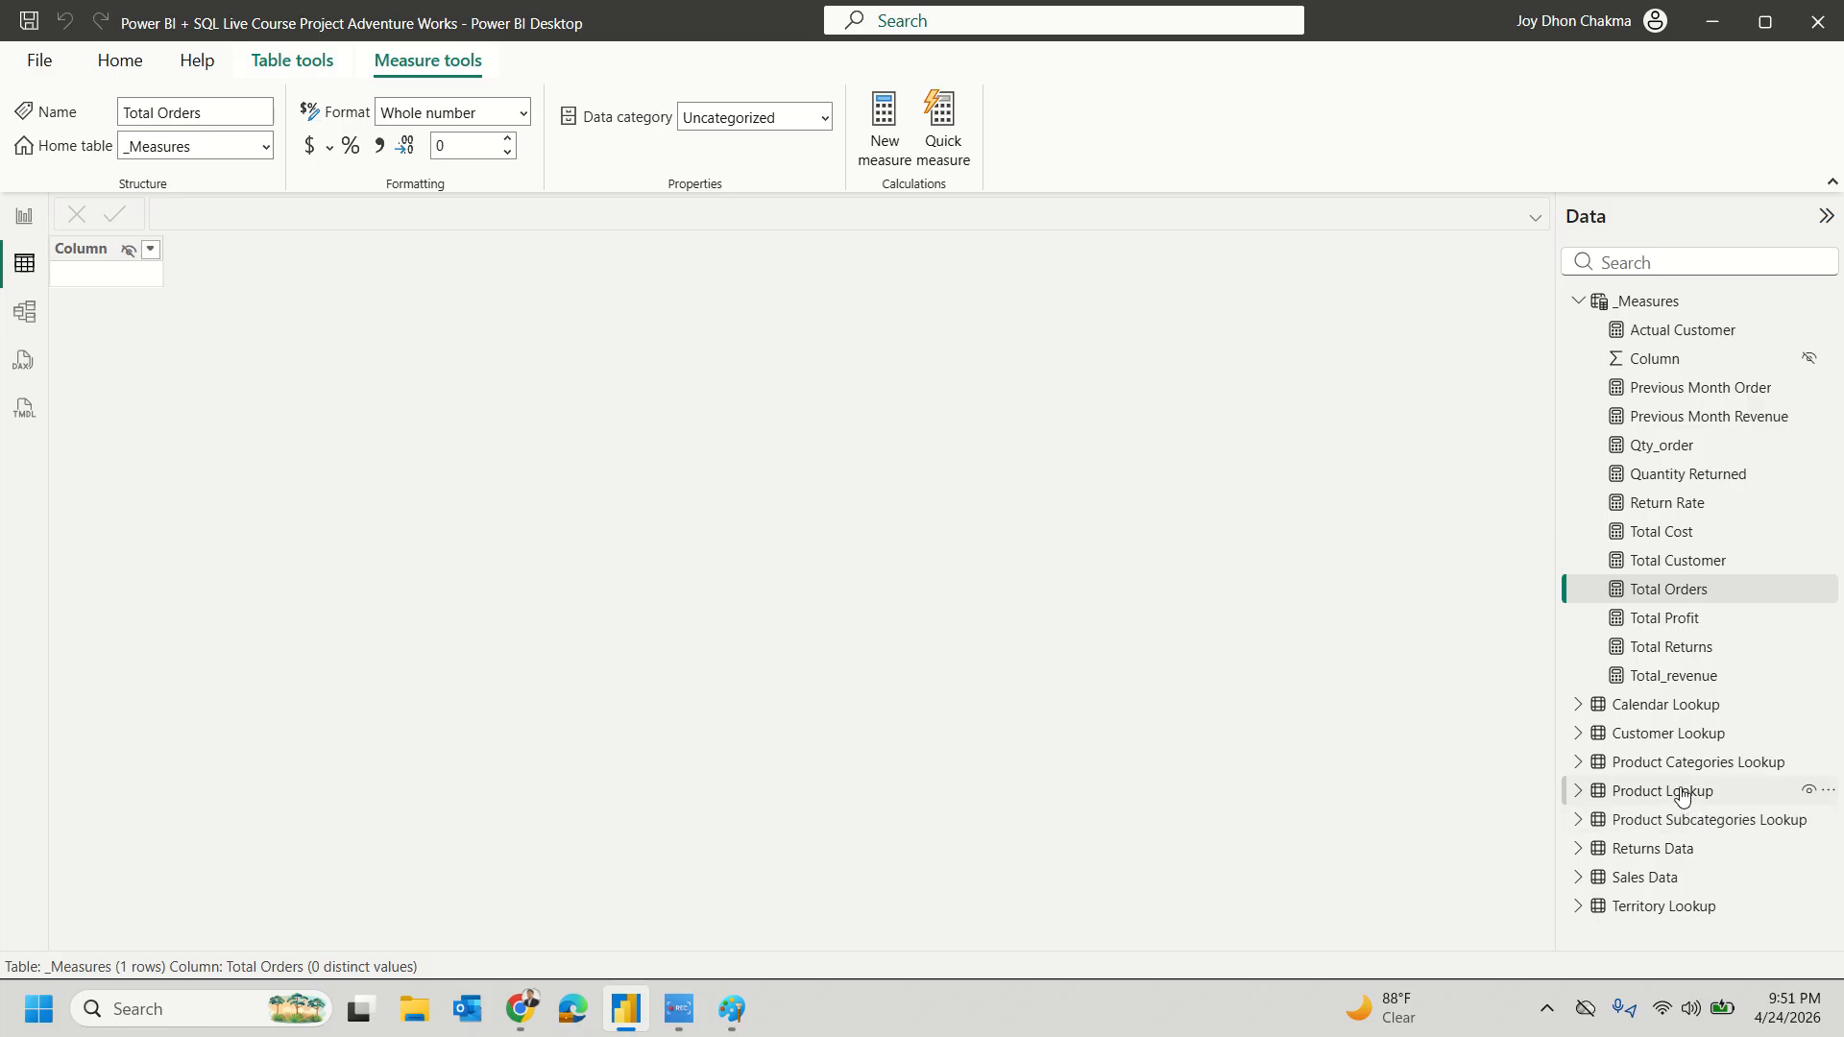
click(1658, 876)
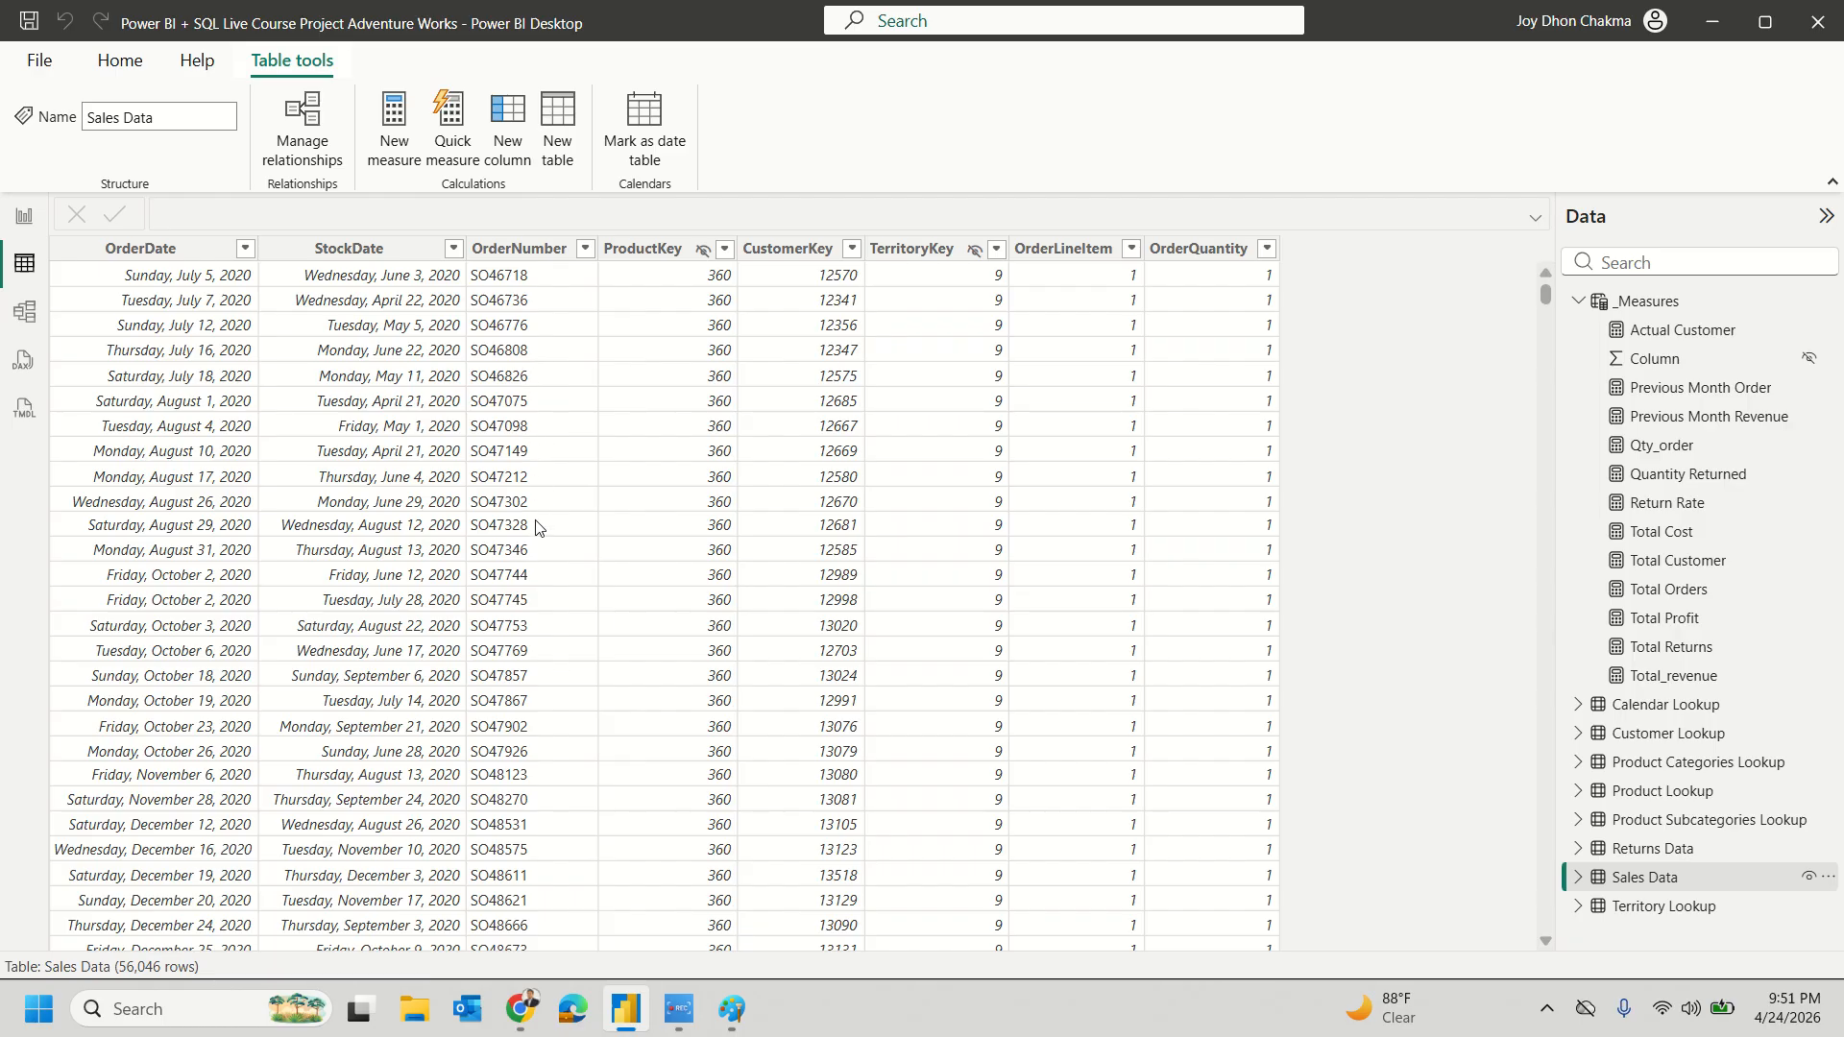
scroll(538, 509, down, 3)
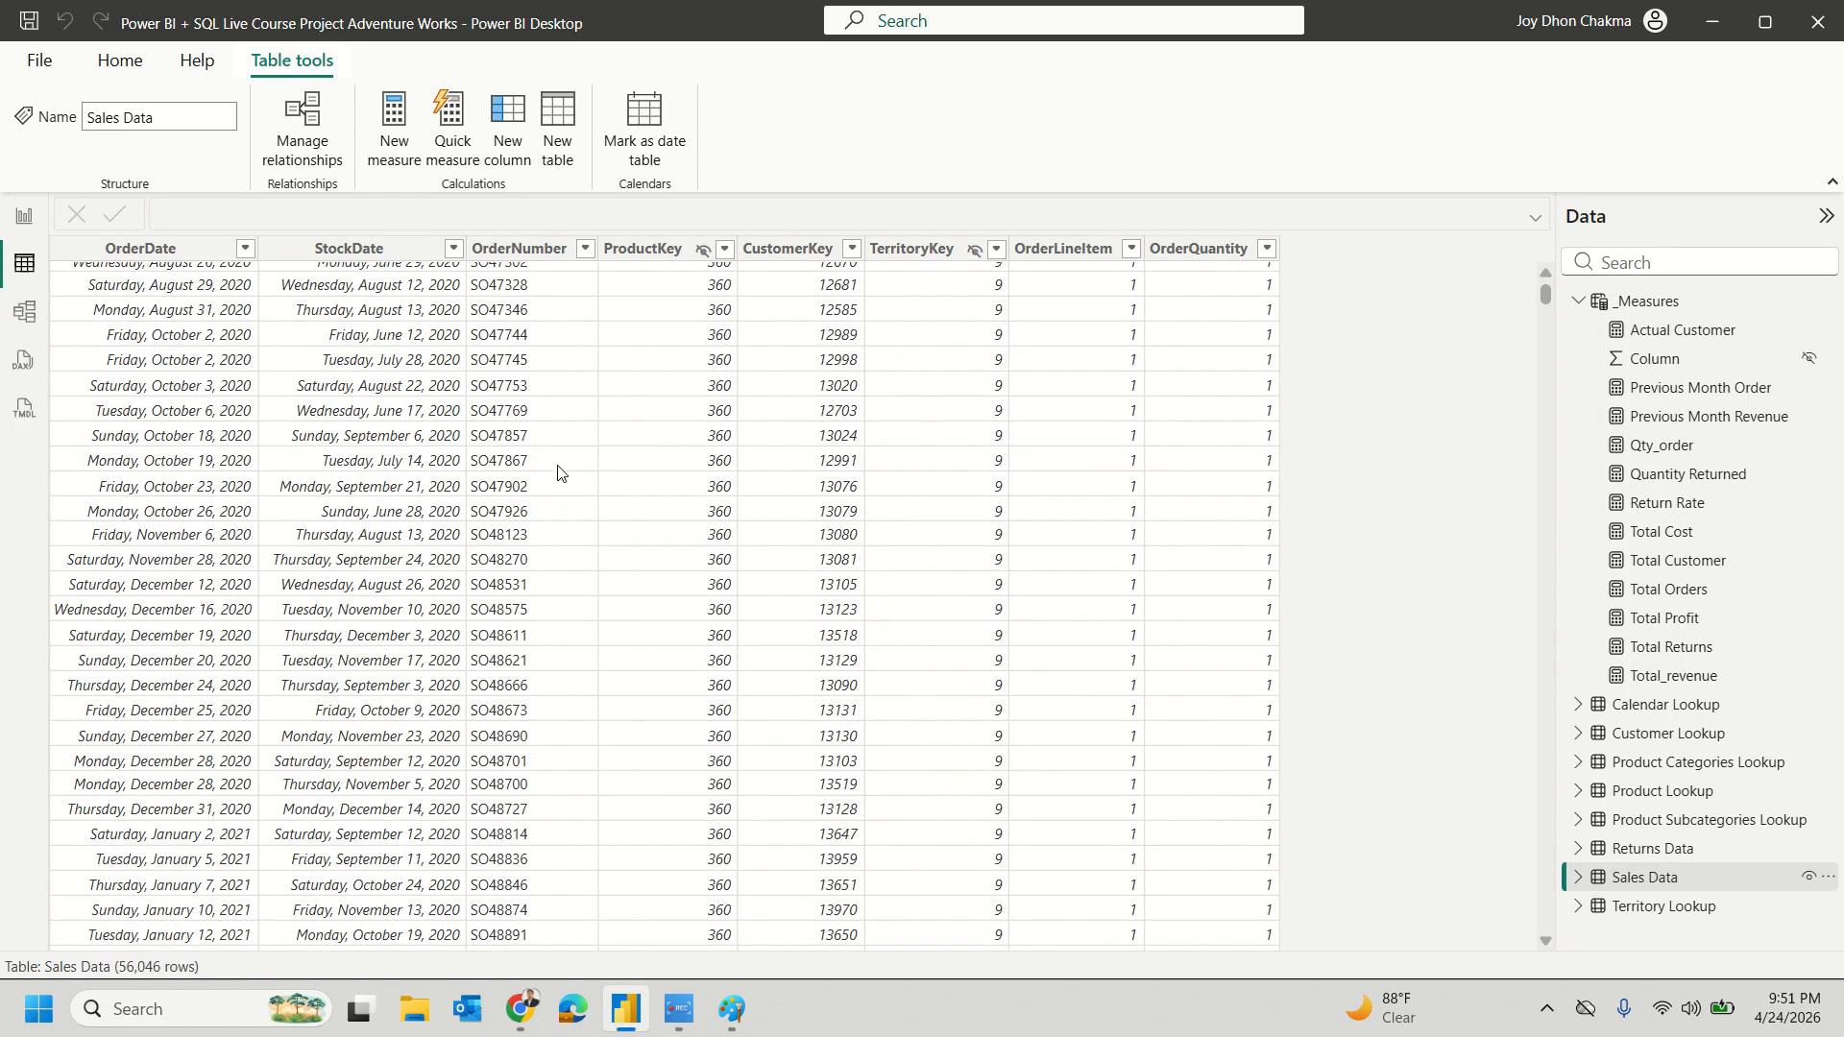
scroll(575, 704, down, 1)
scroll(575, 704, down, 2)
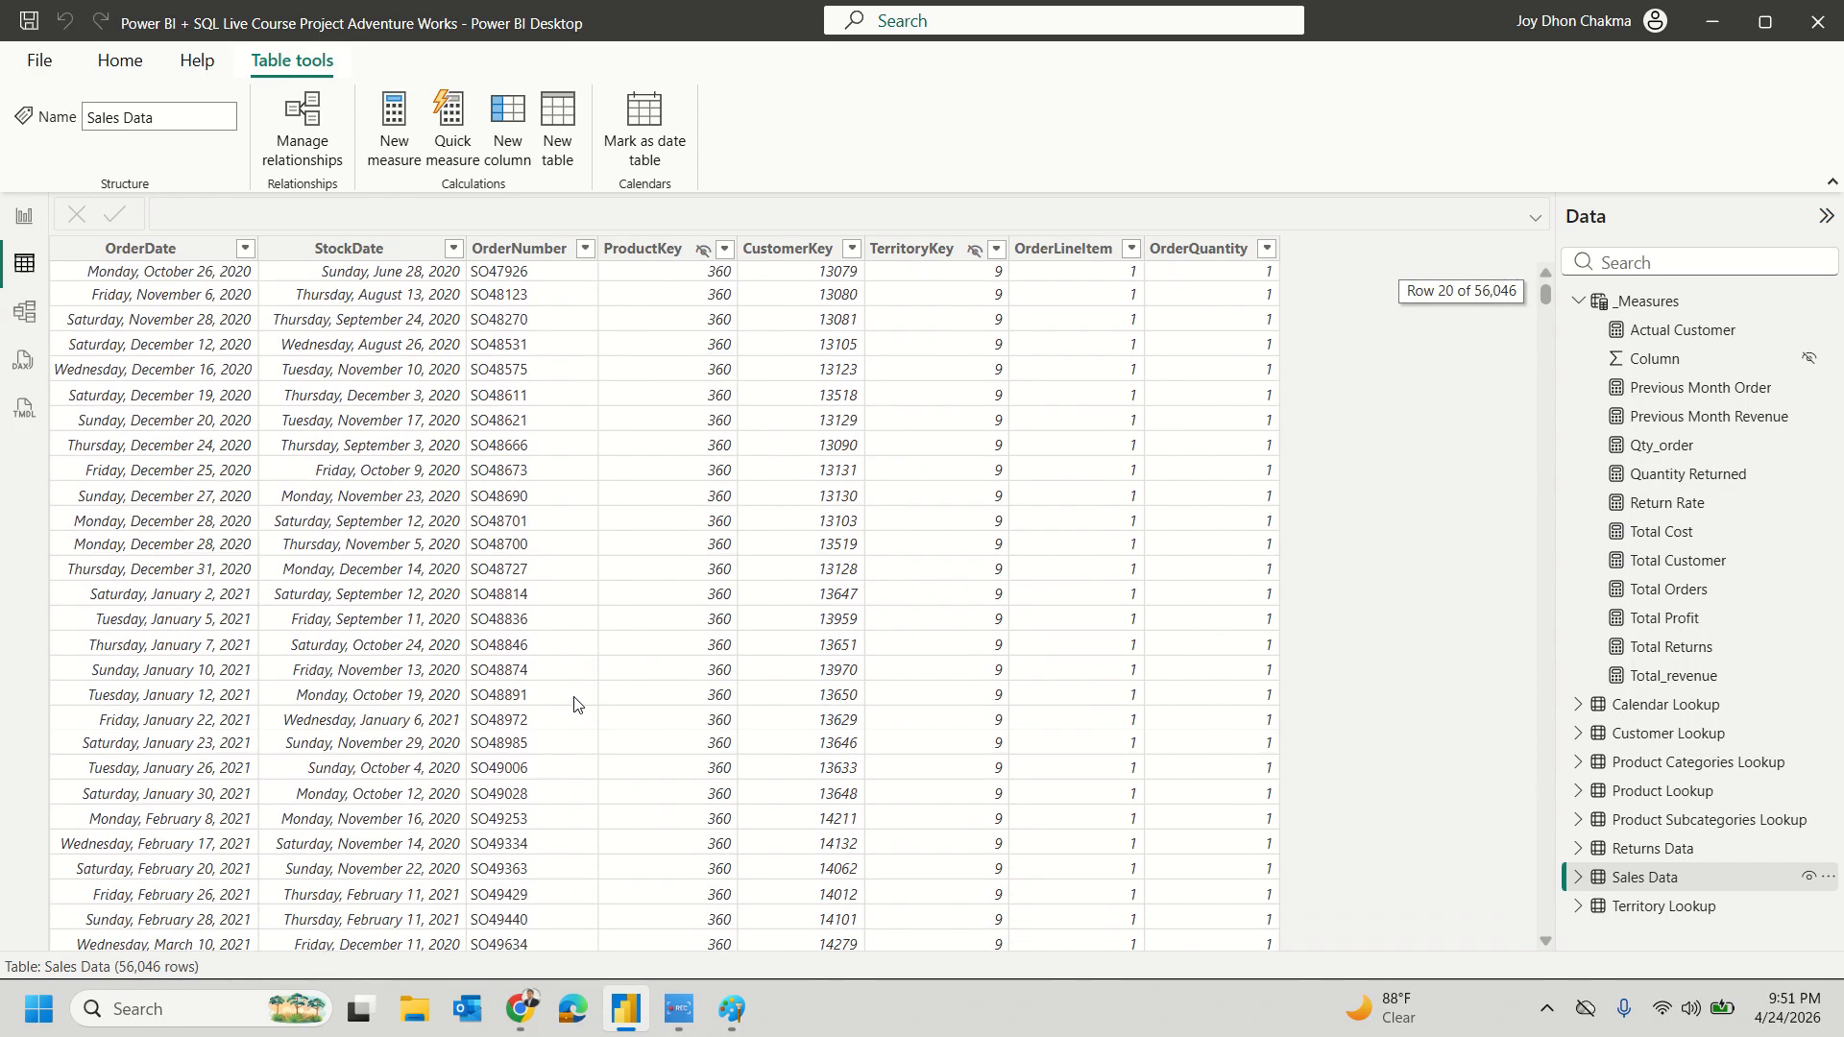
scroll(558, 699, down, 5)
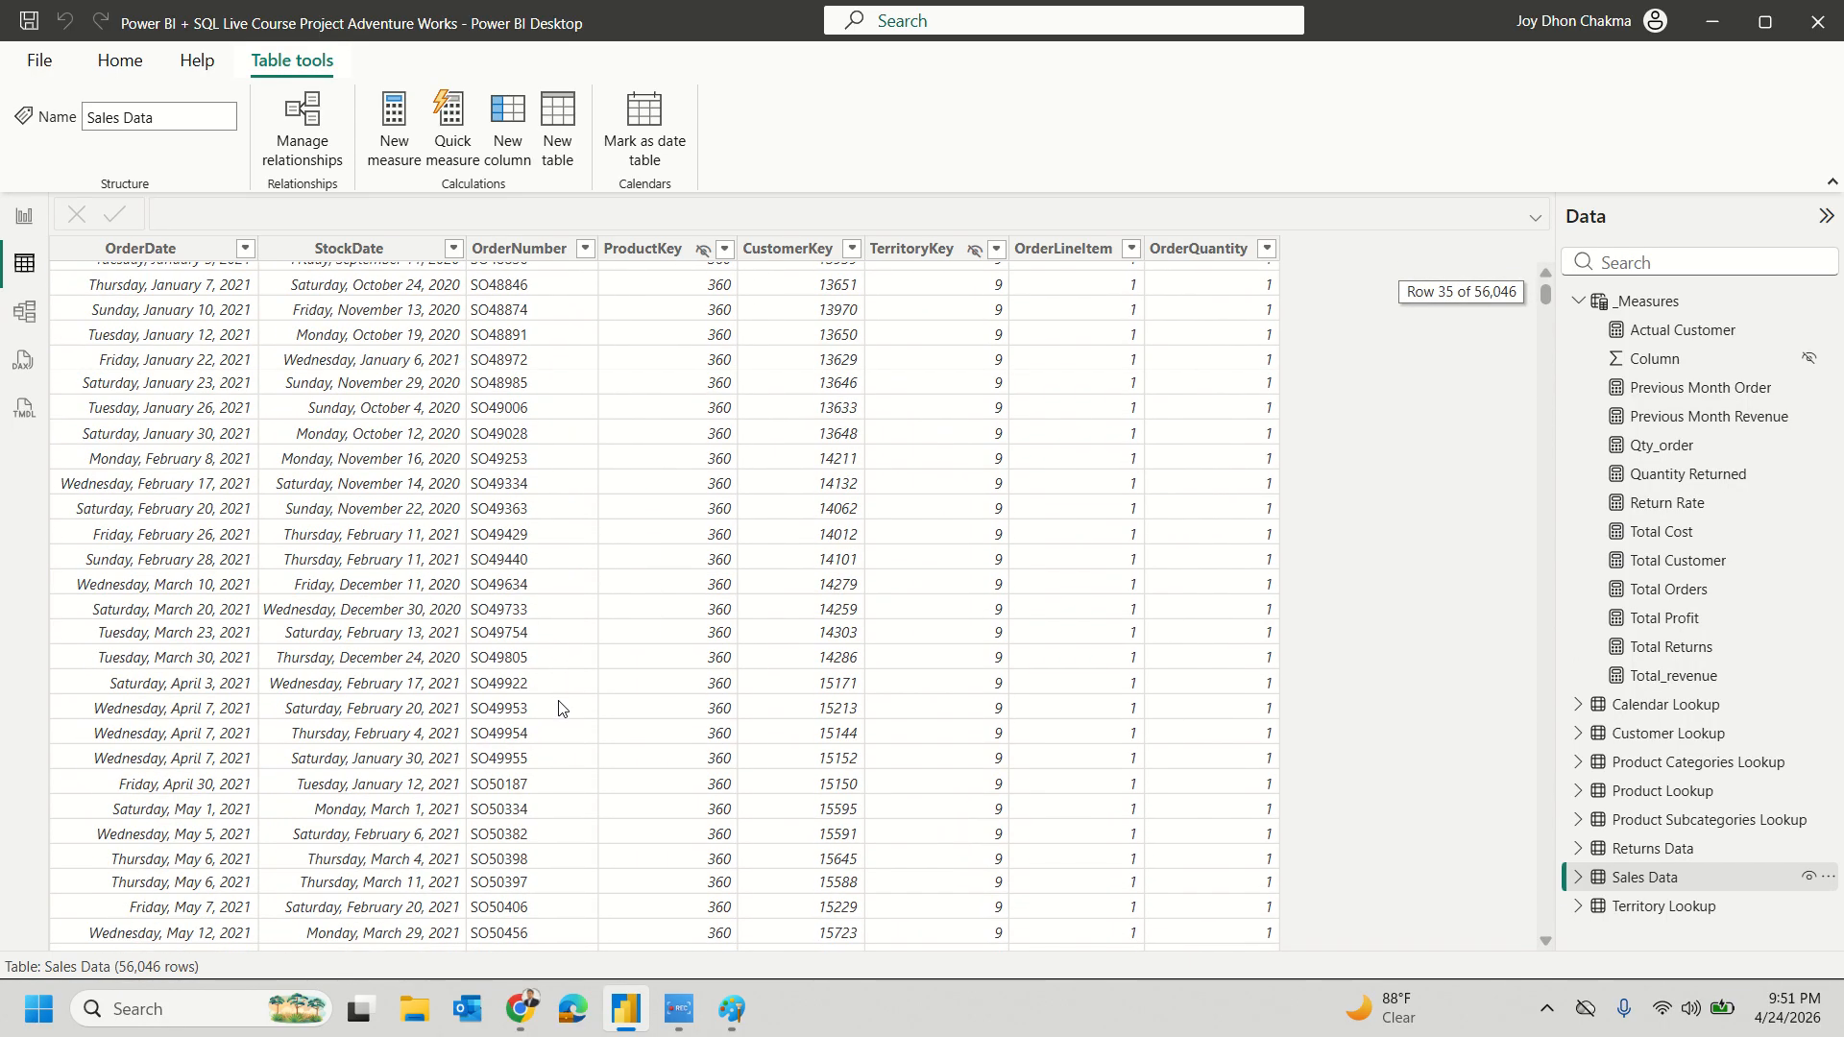
scroll(562, 692, down, 3)
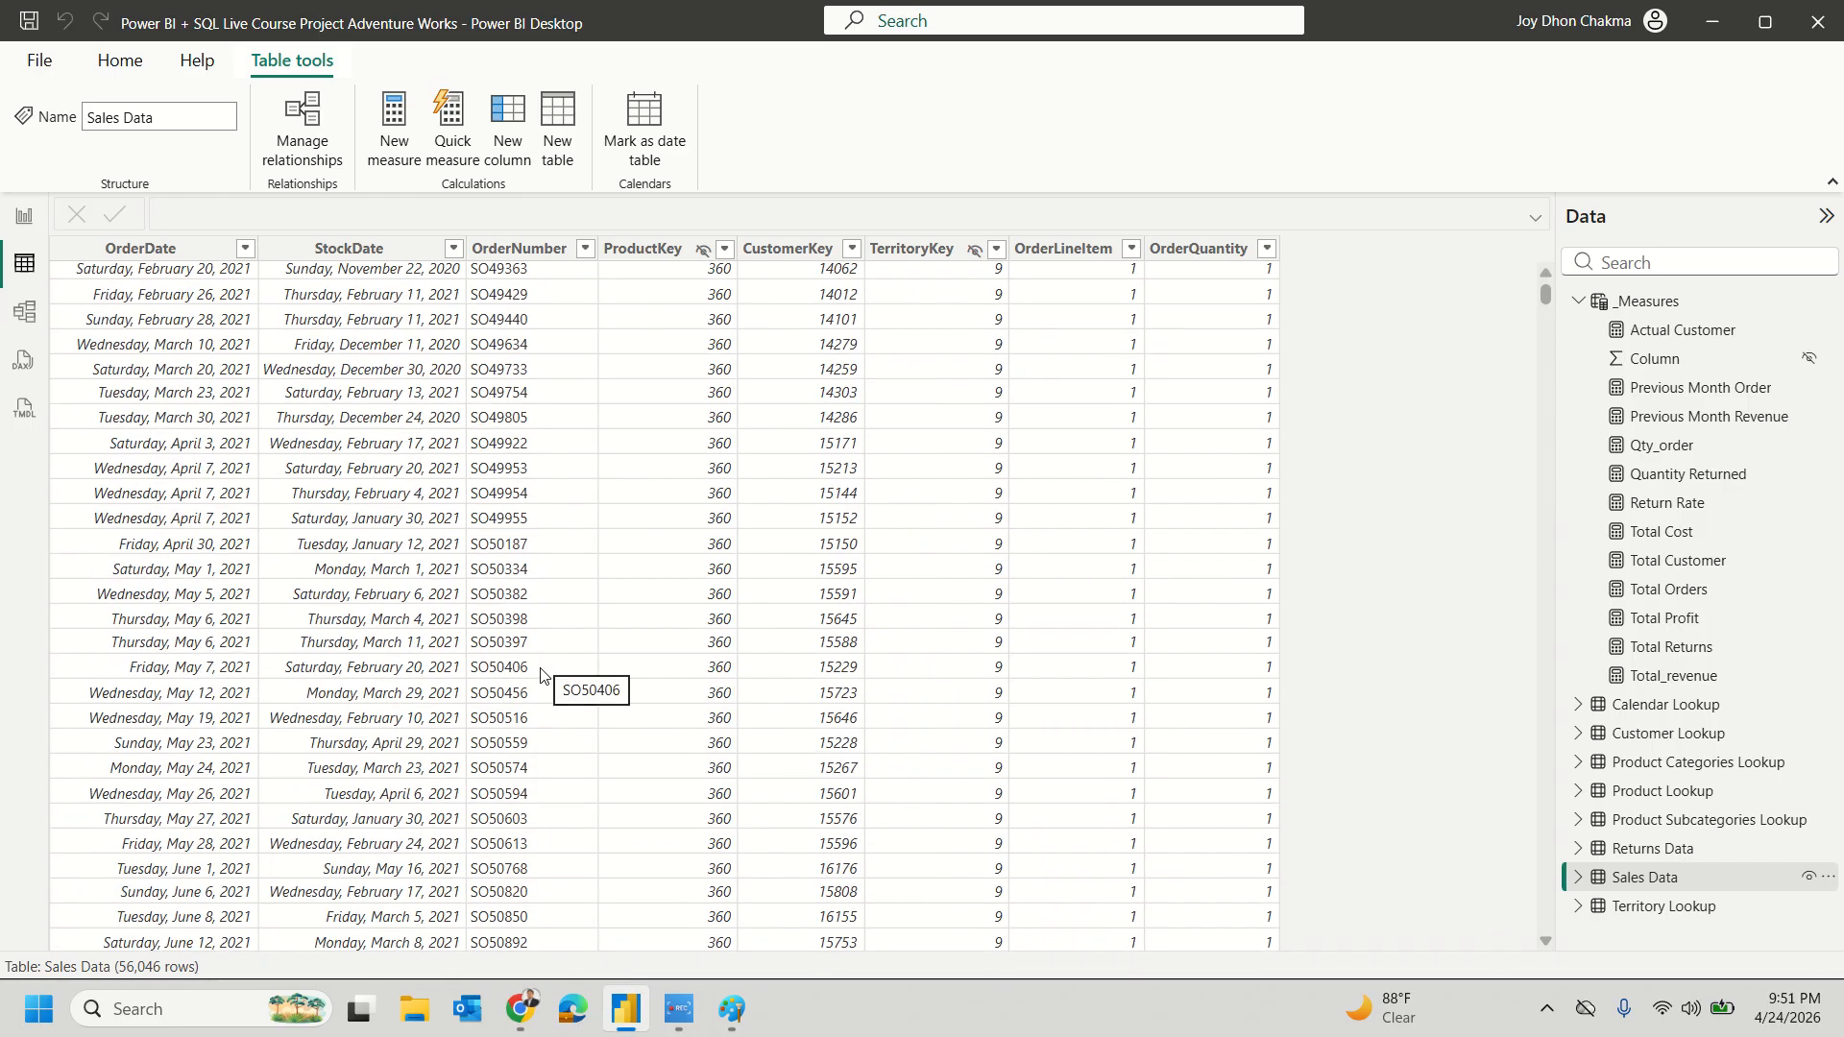
scroll(540, 672, down, 5)
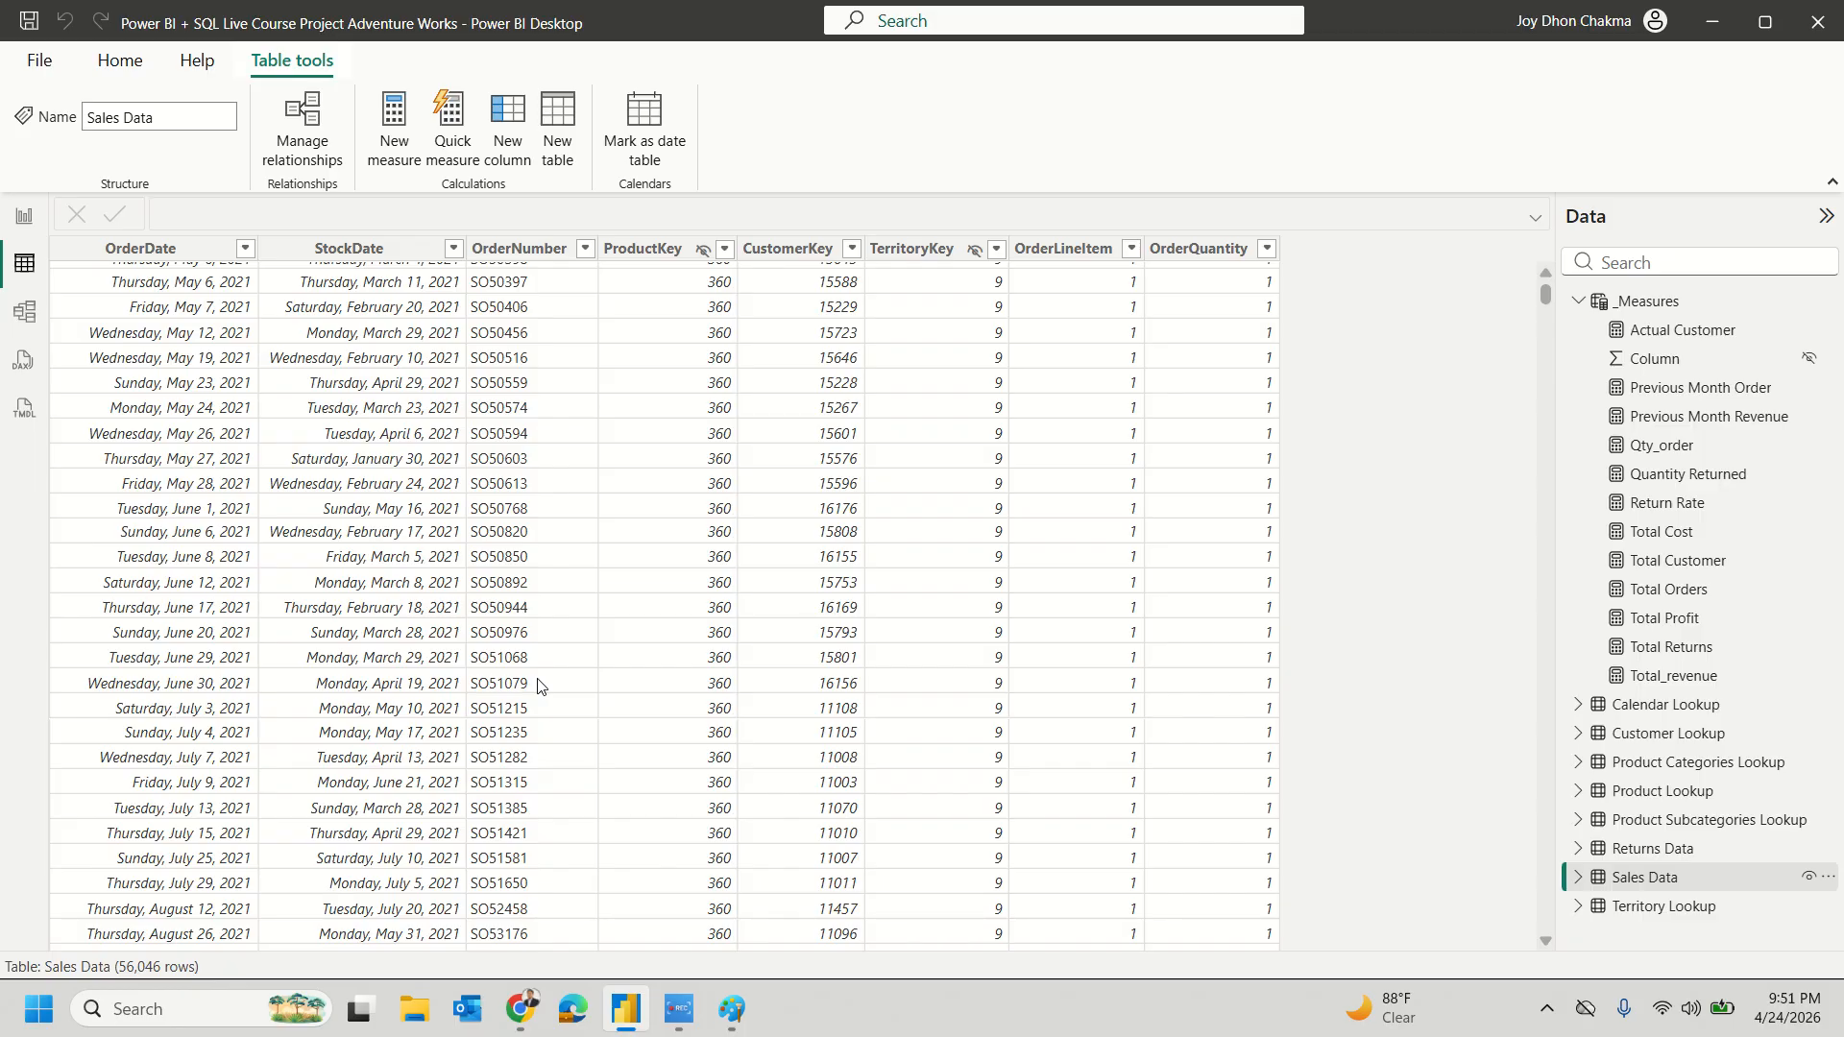
scroll(538, 685, down, 5)
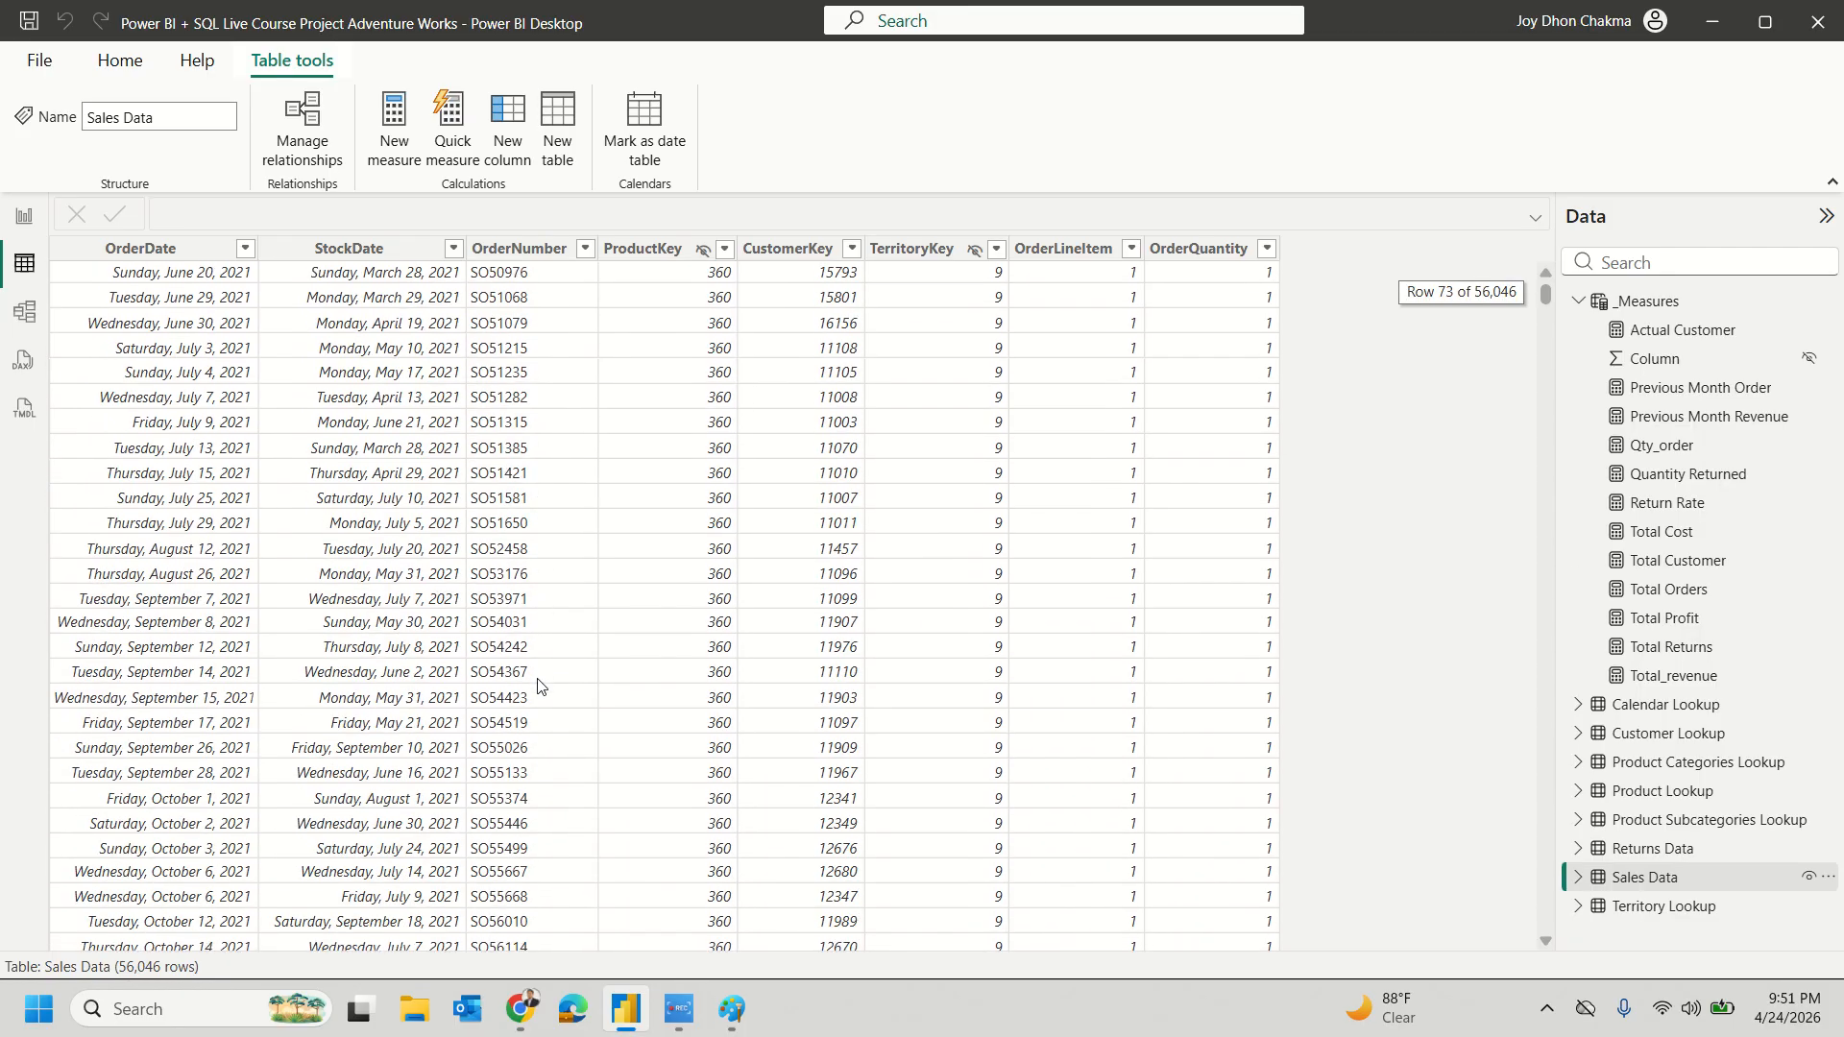
scroll(538, 685, up, 20)
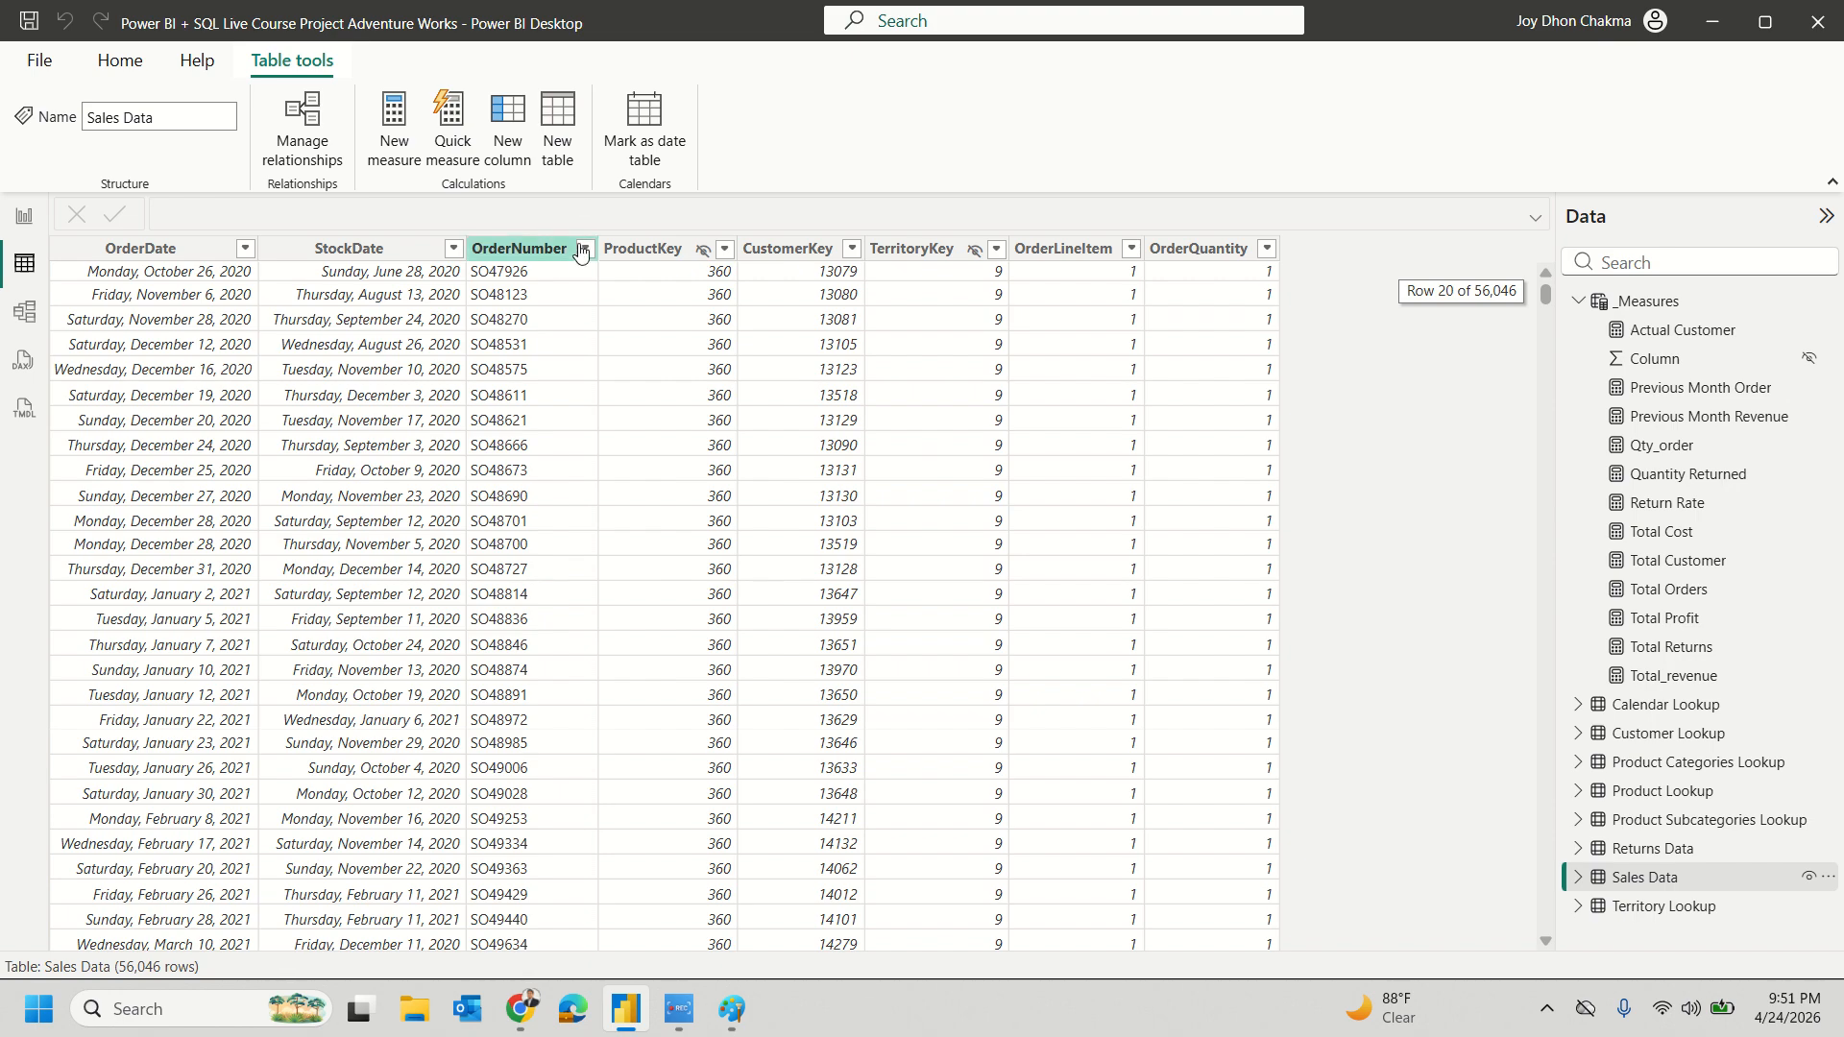
Step: Sort the Sales Data table by OrderNumber in ascending order
click(584, 249)
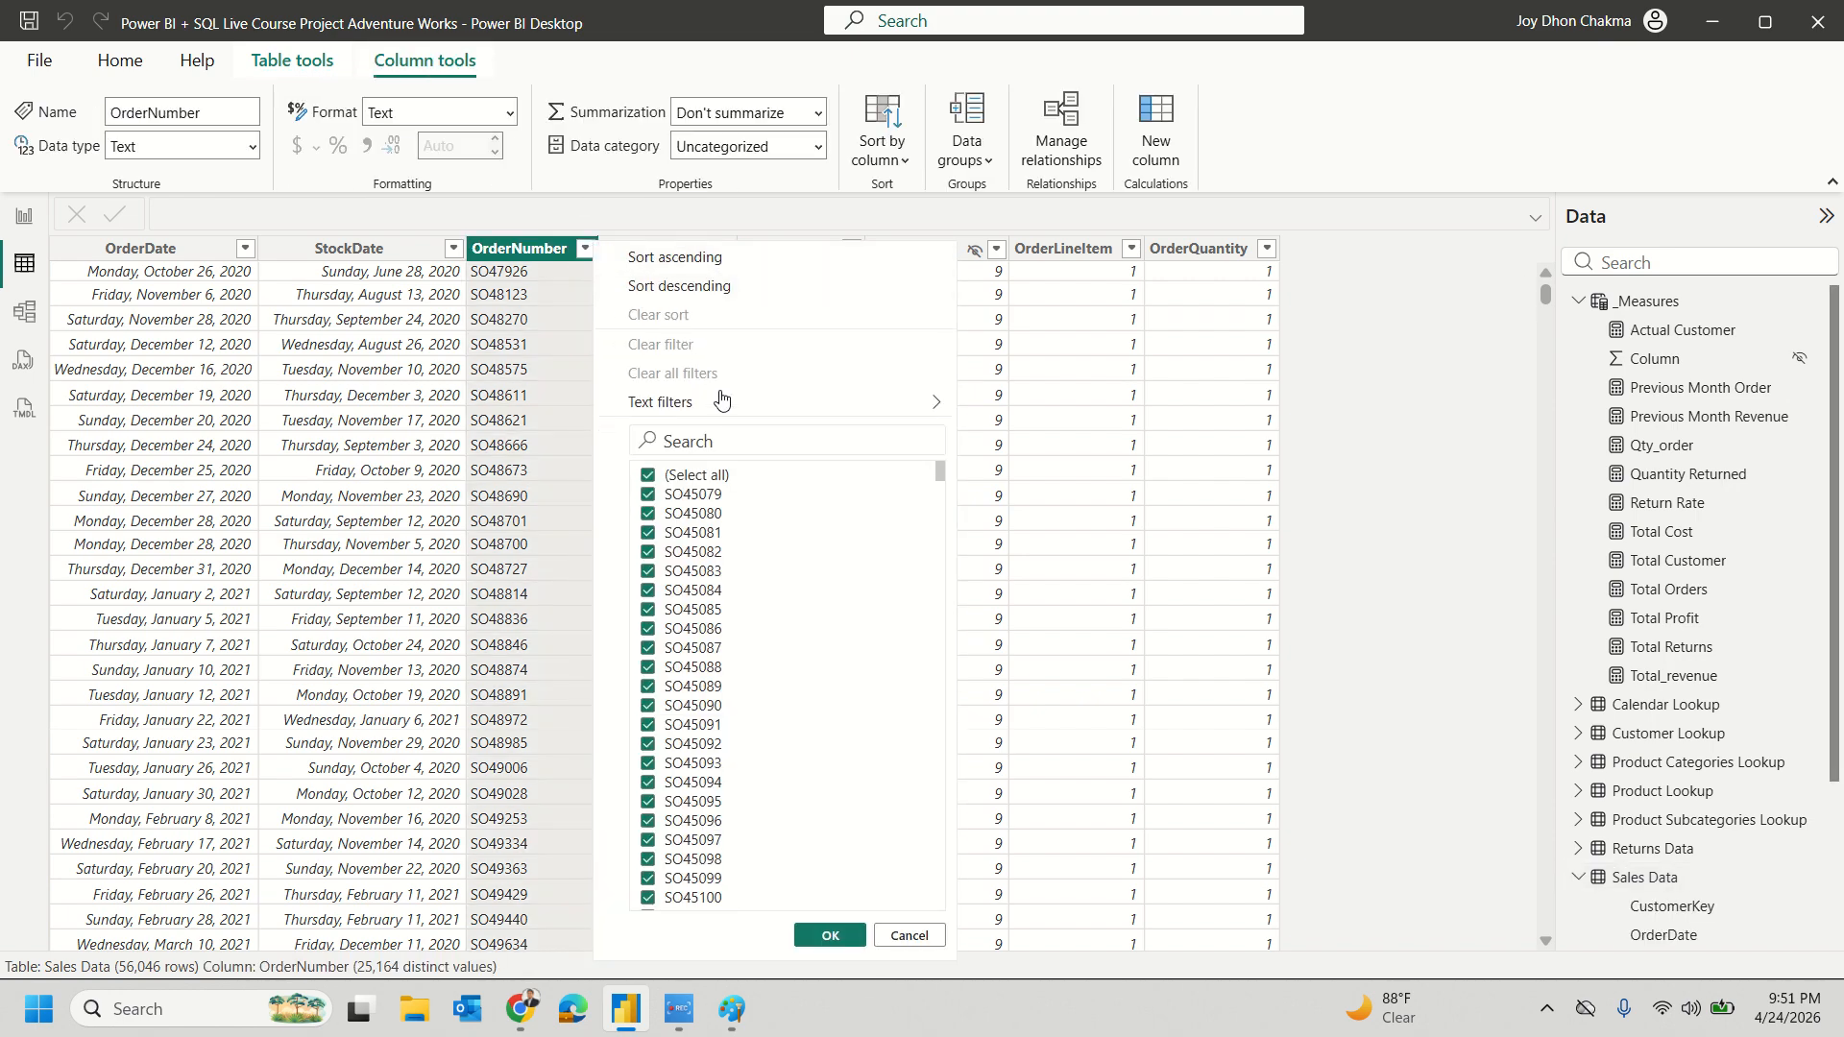
mouse_move(737, 413)
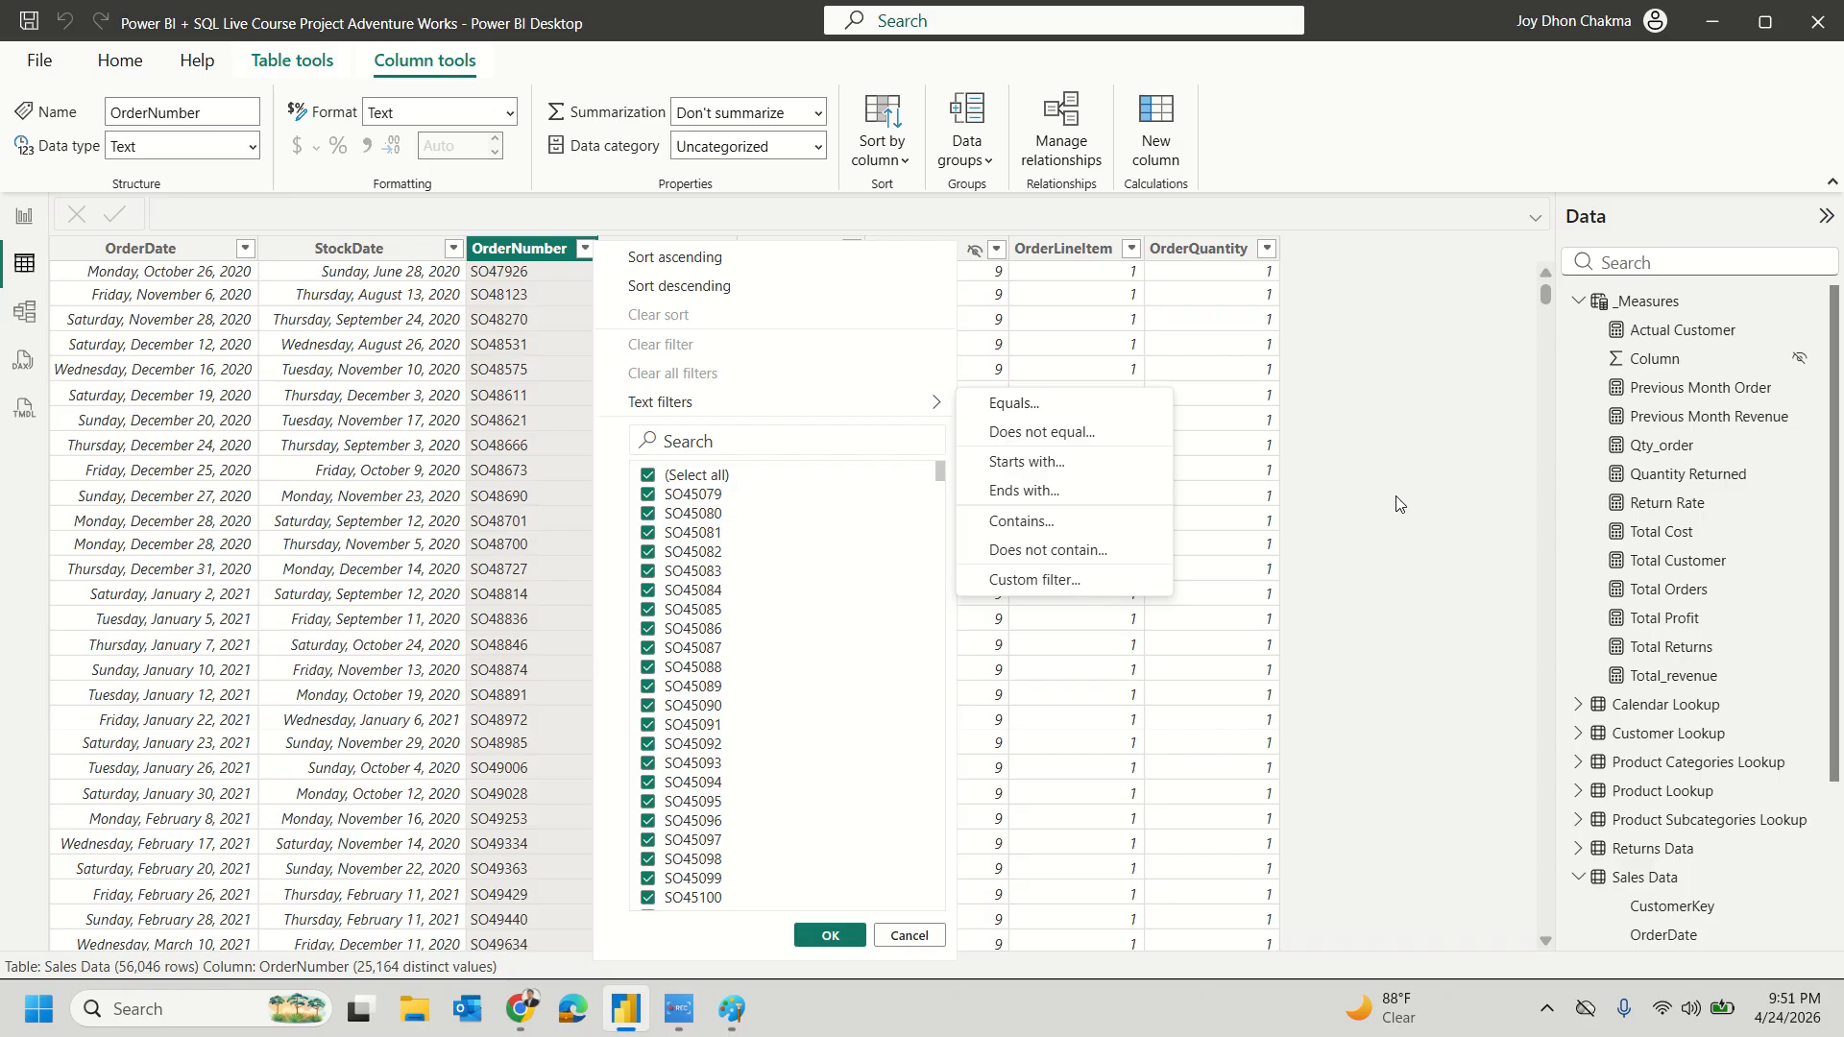
click(1396, 459)
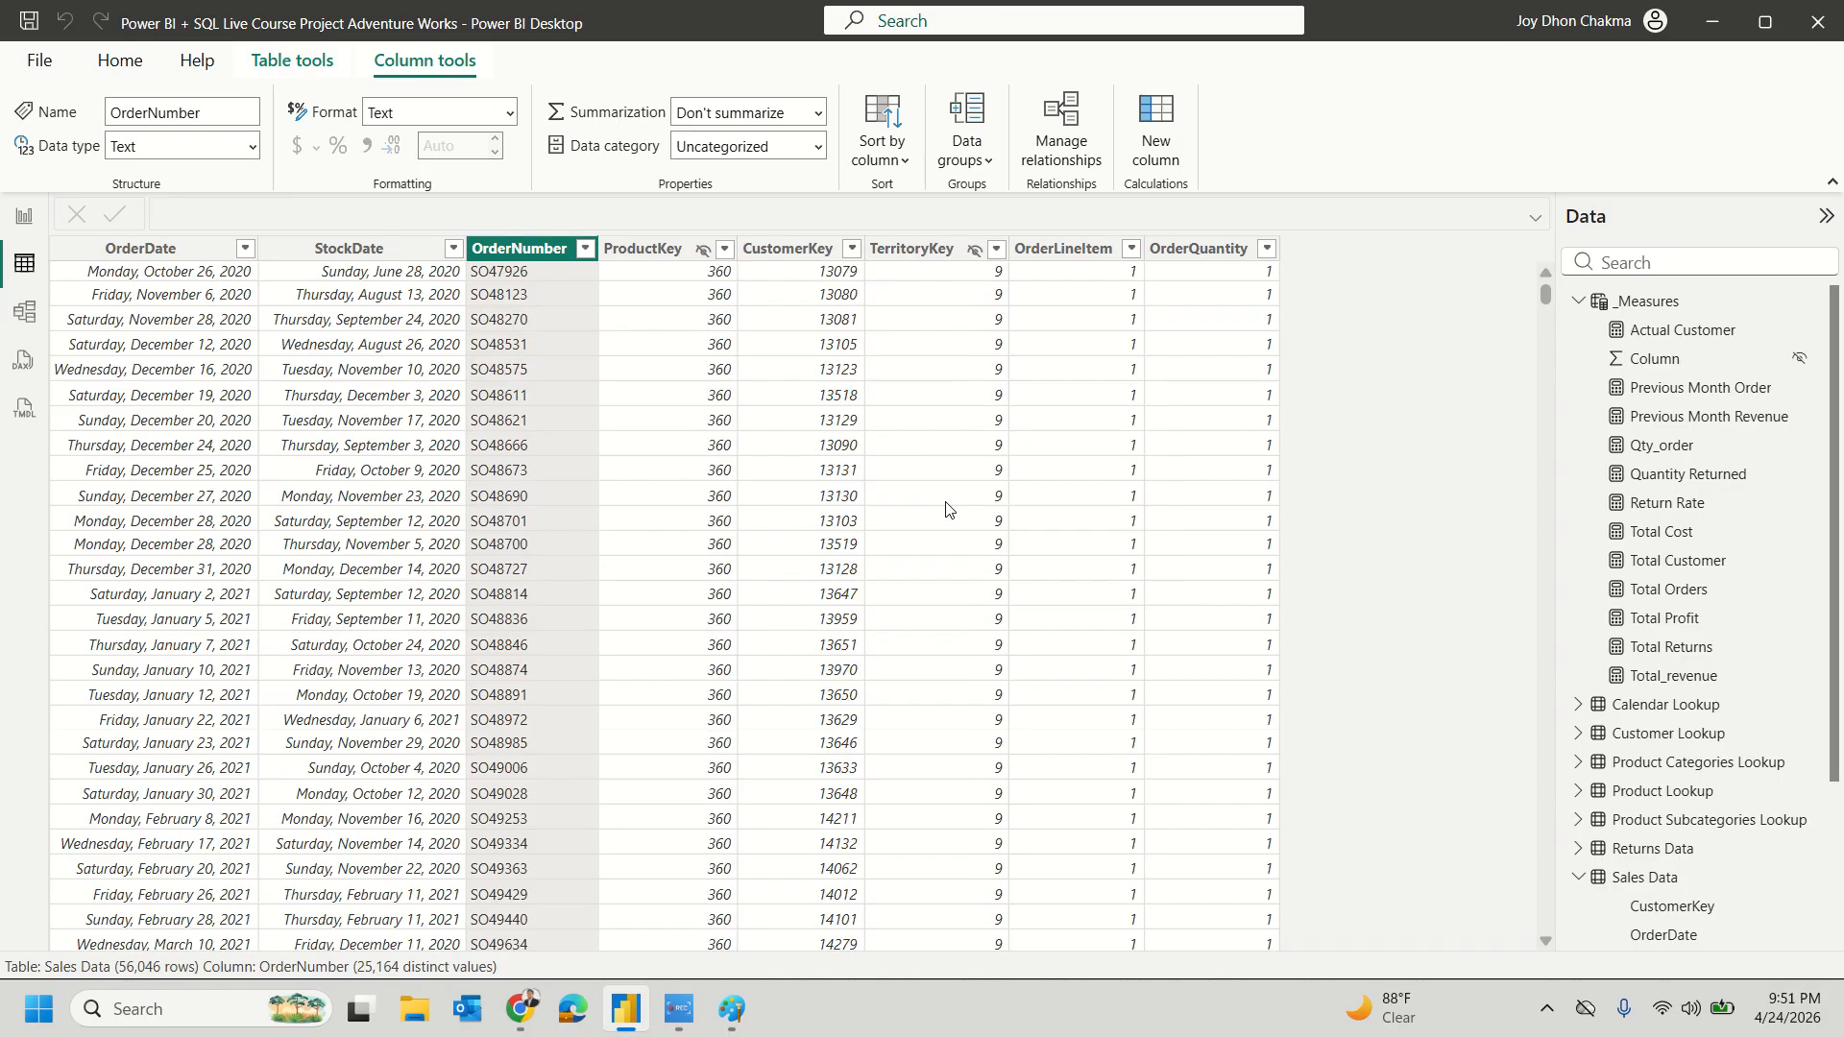
click(584, 248)
click(693, 267)
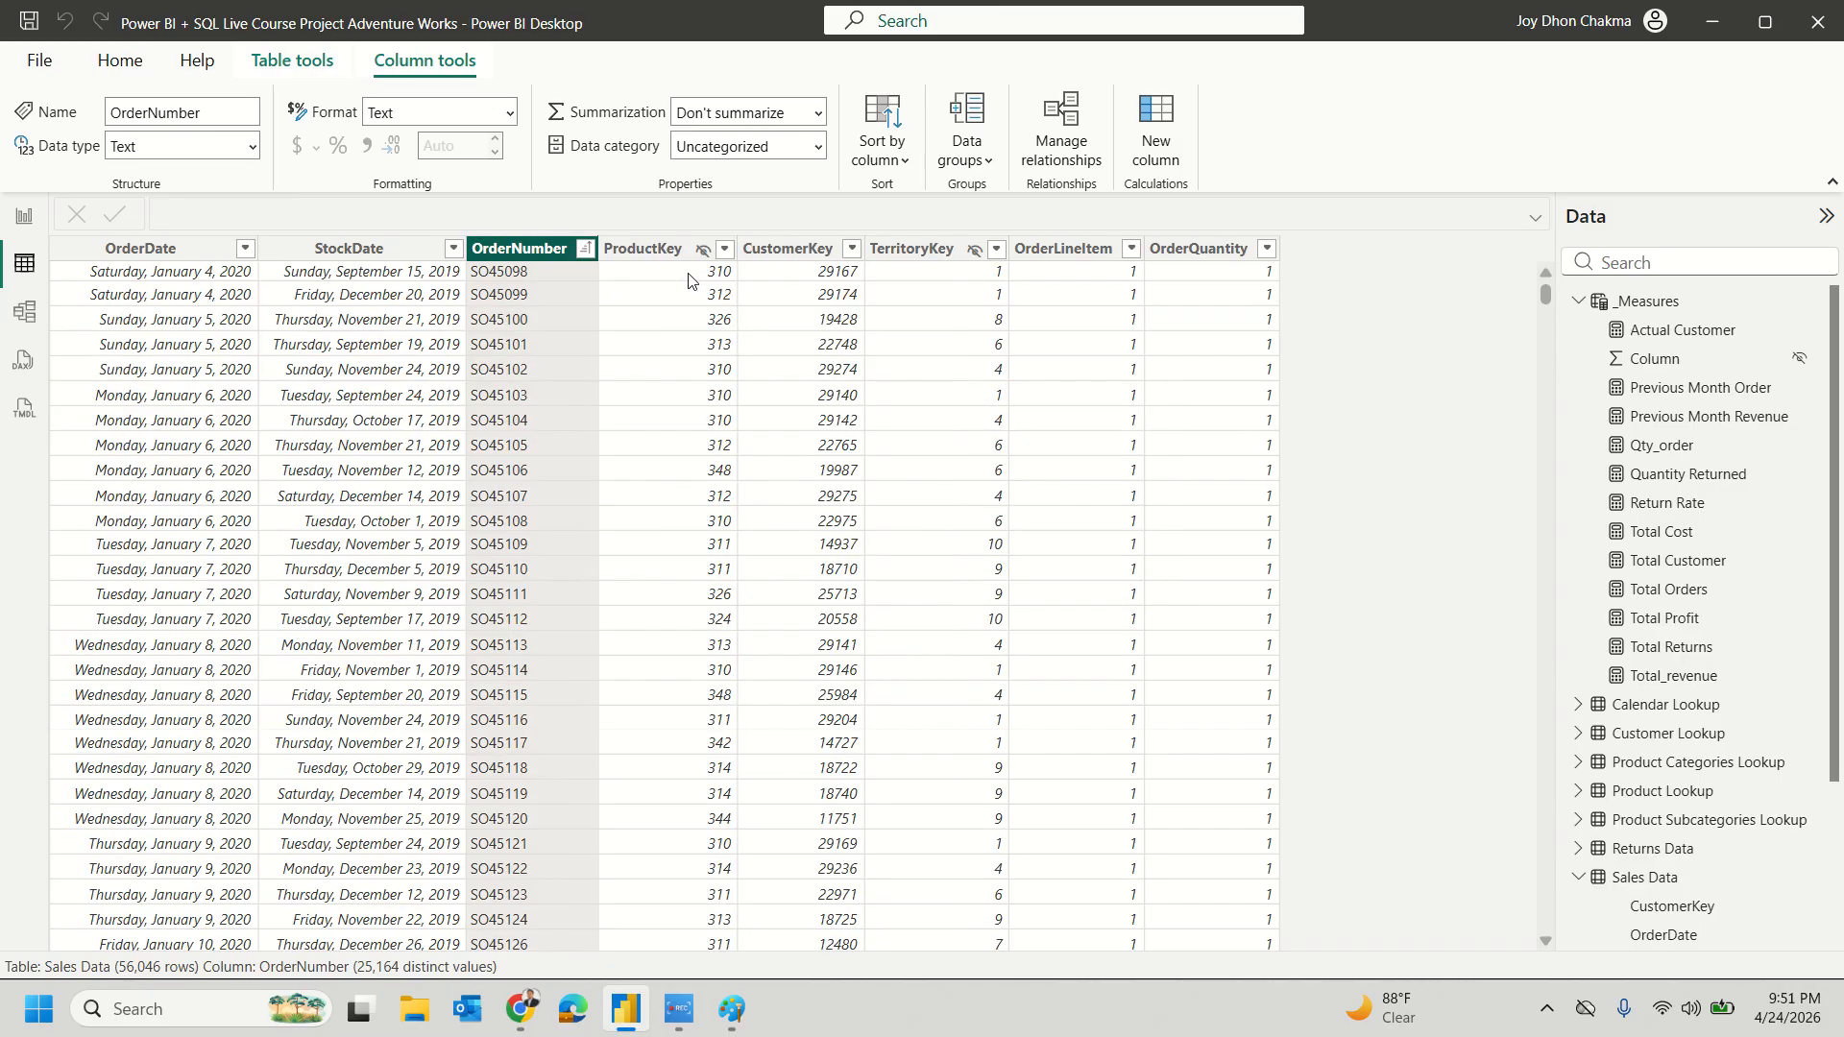
Step: Look through the sorted Sales Data rows from the first row onward for repeated OrderNumber values
scroll(520, 459, up, 6)
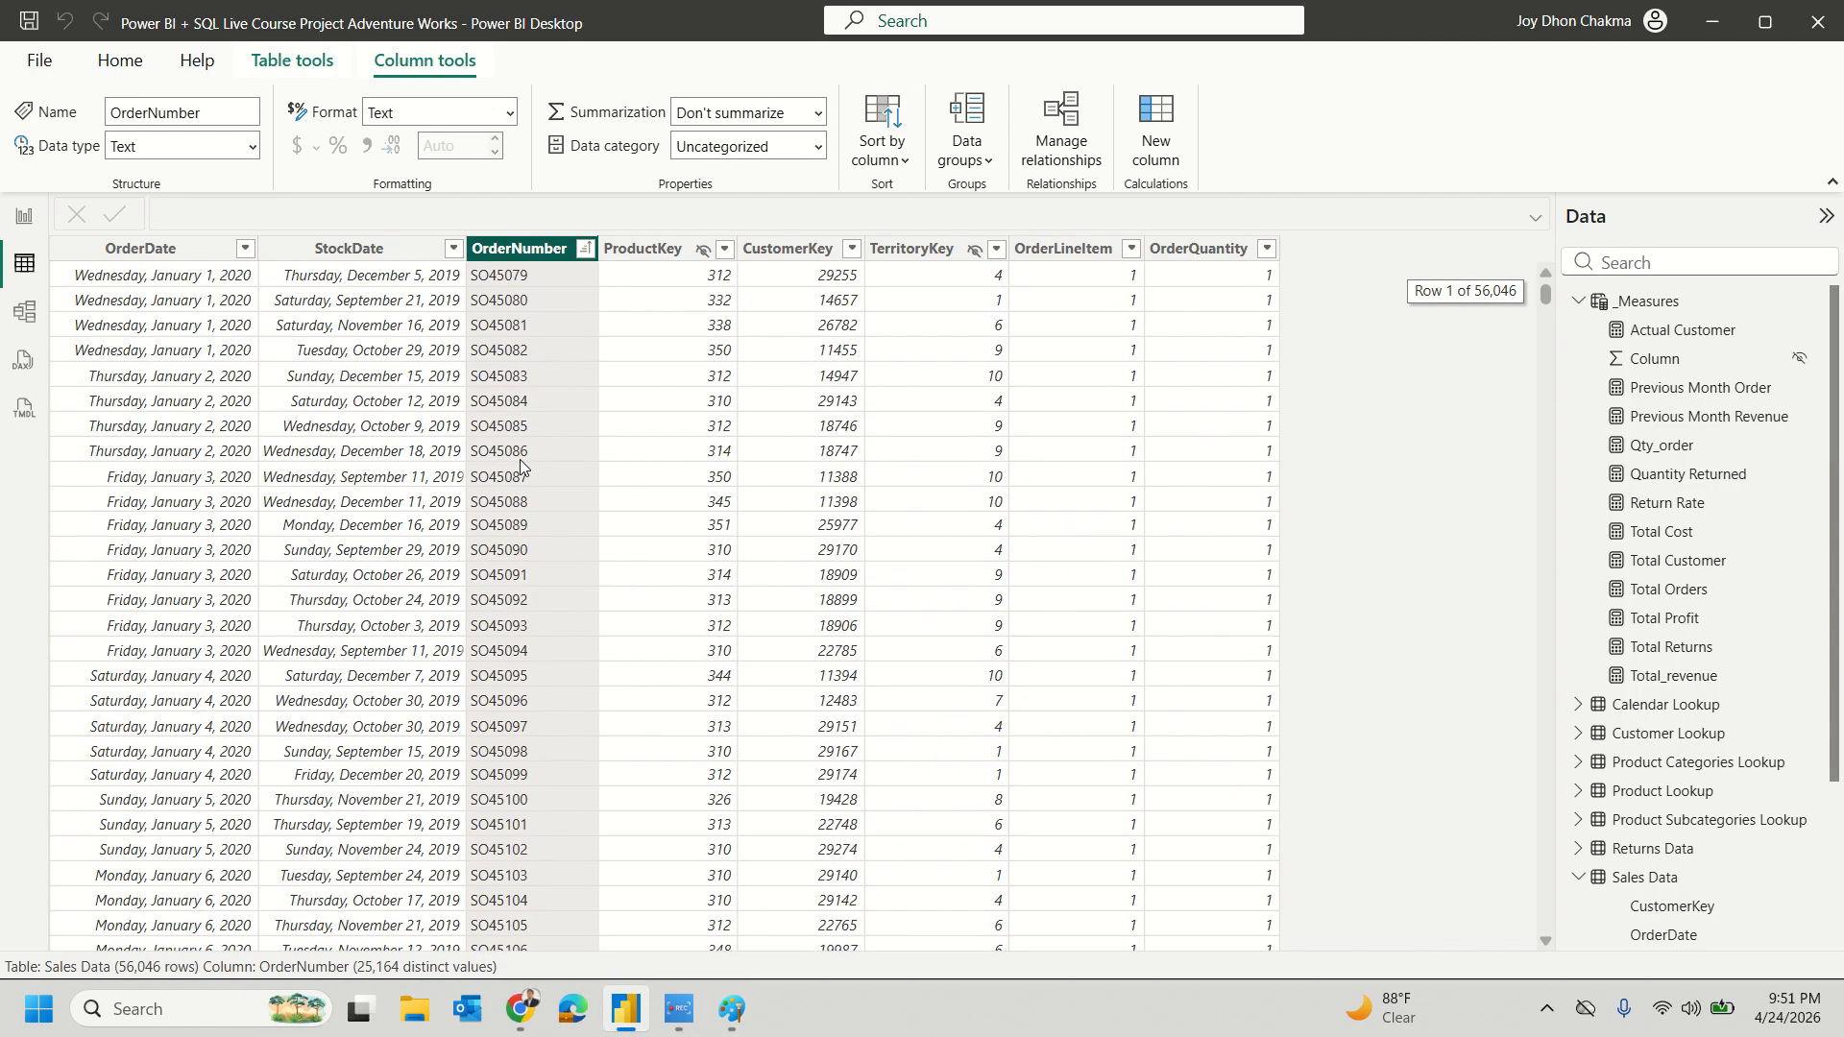
scroll(534, 480, down, 8)
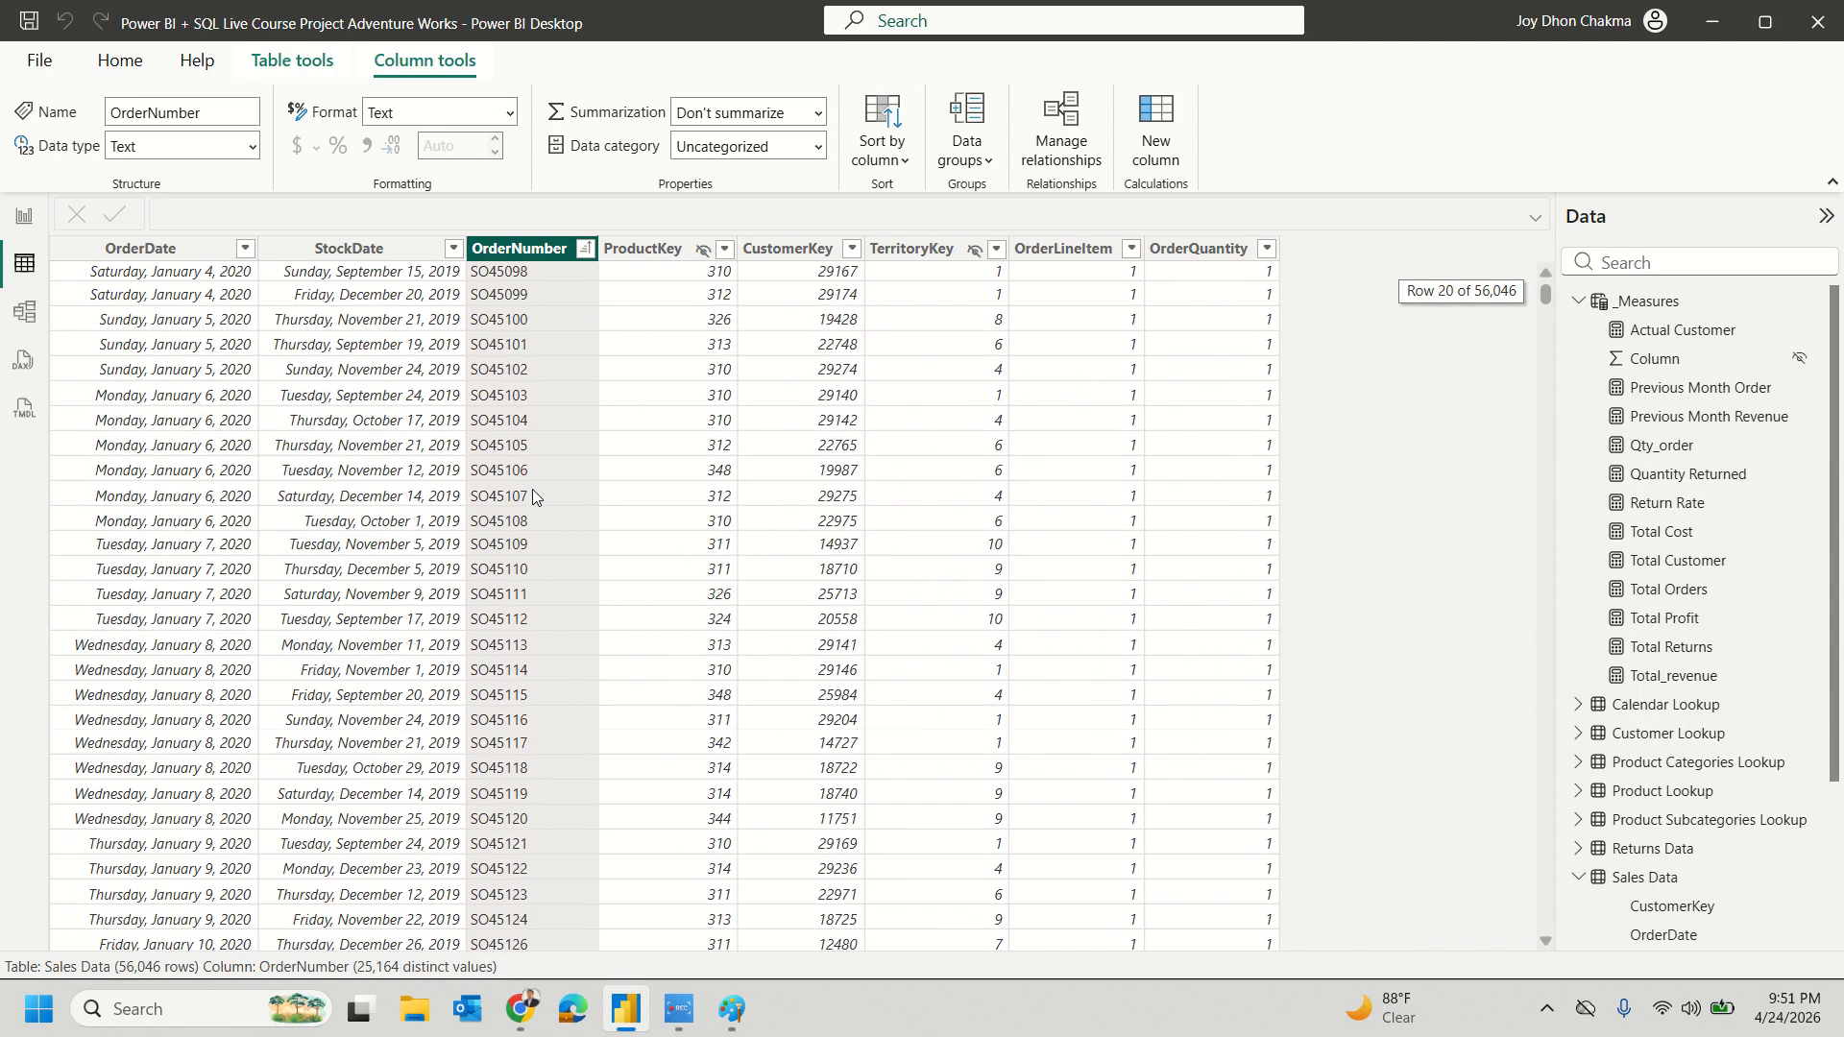
scroll(541, 574, down, 13)
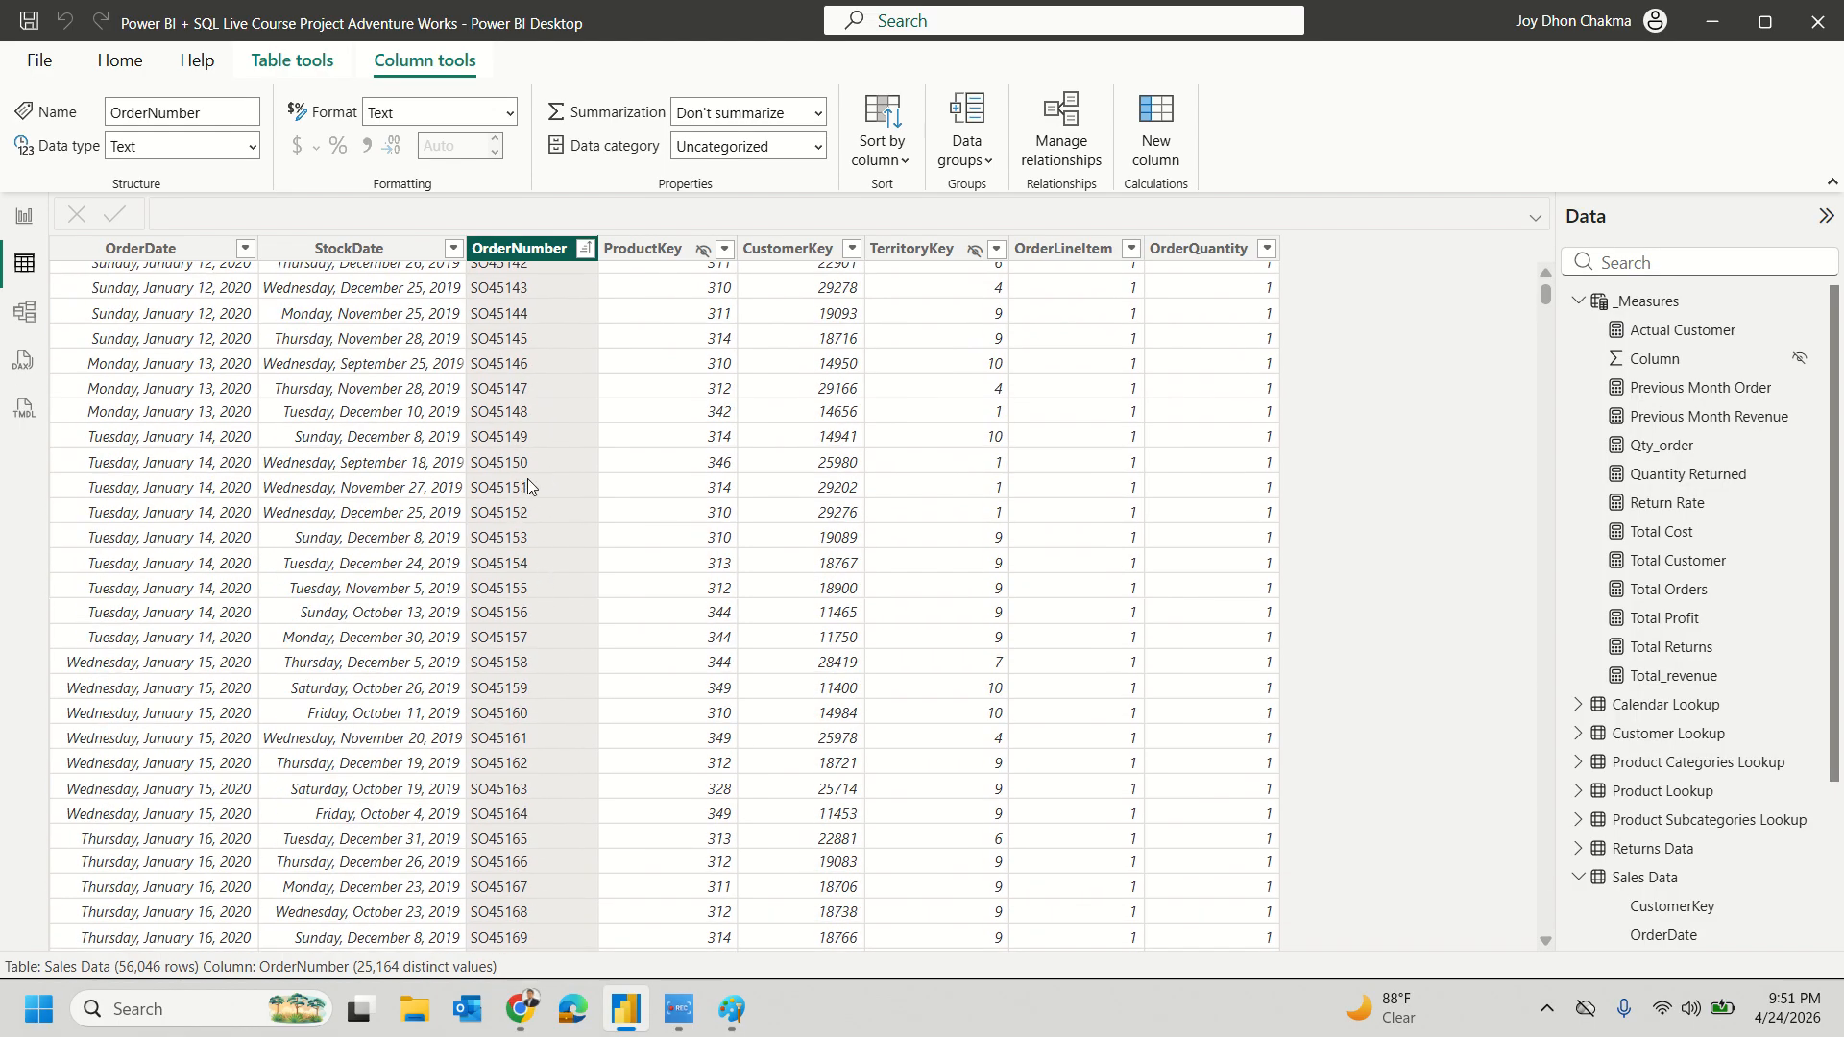
scroll(526, 538, down, 20)
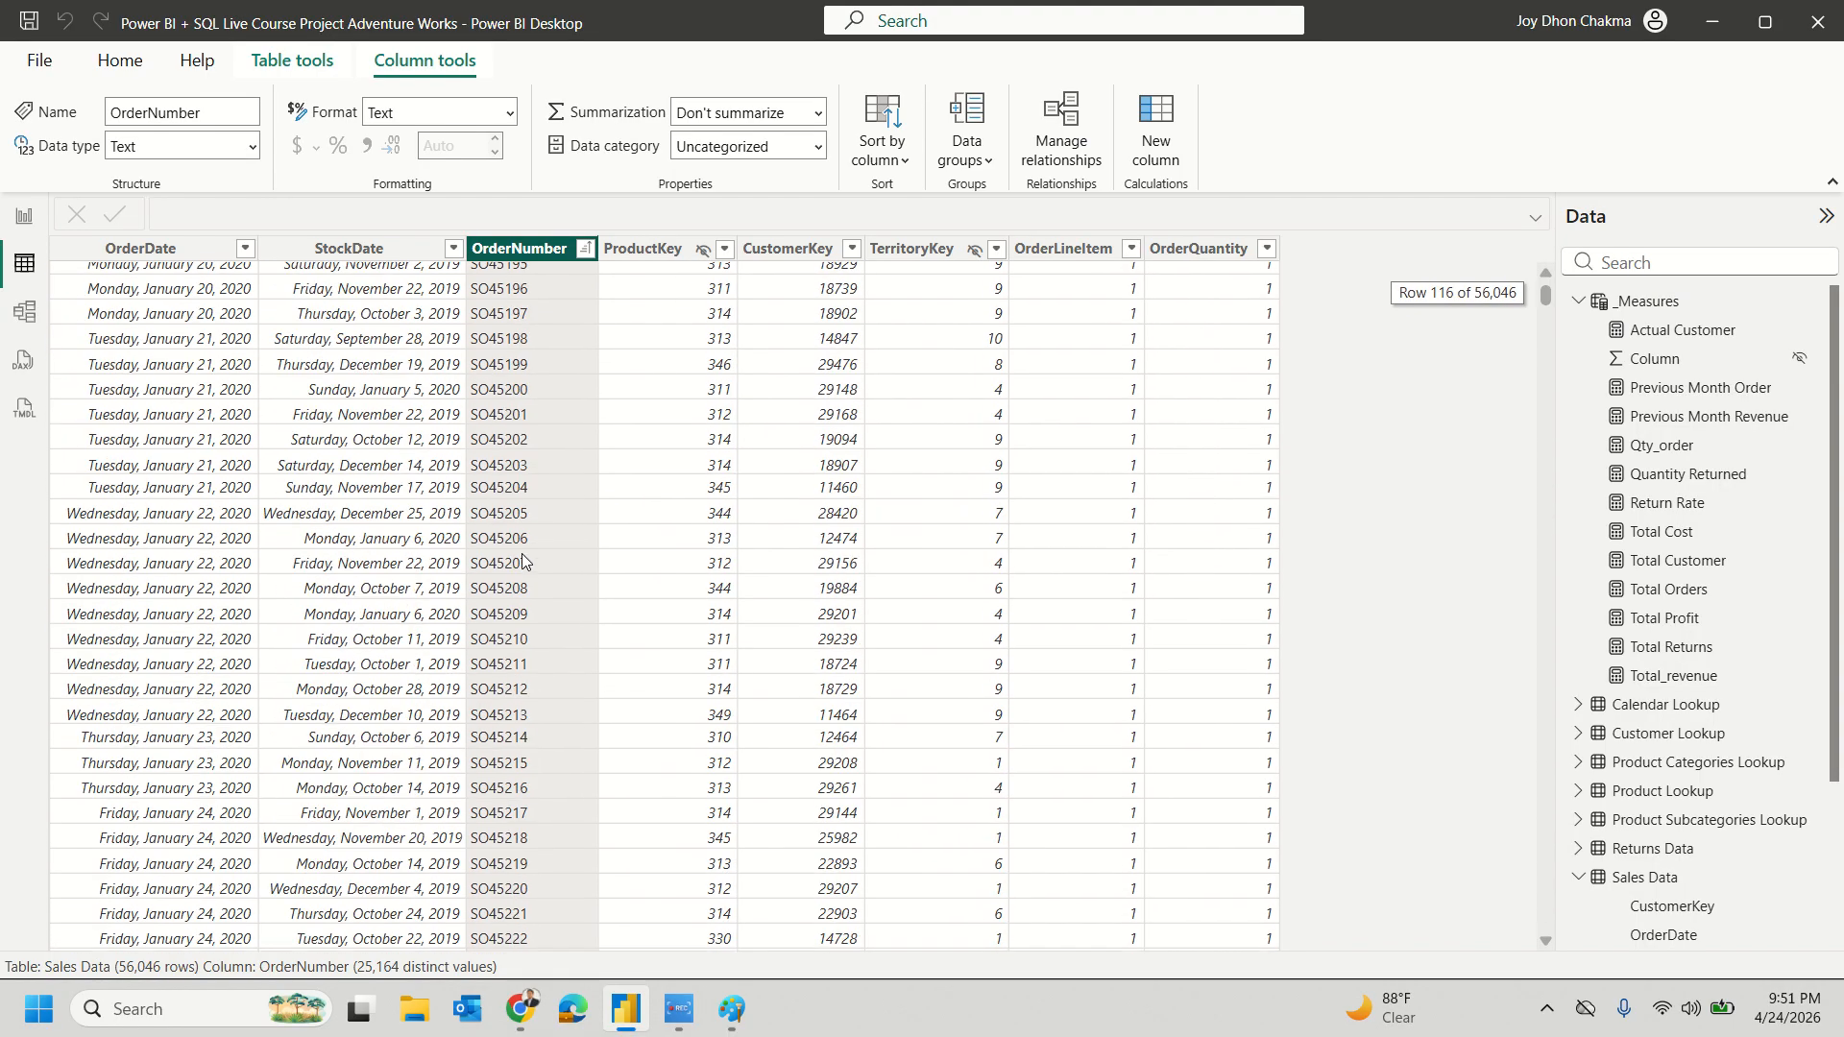
scroll(522, 555, down, 8)
scroll(521, 560, down, 5)
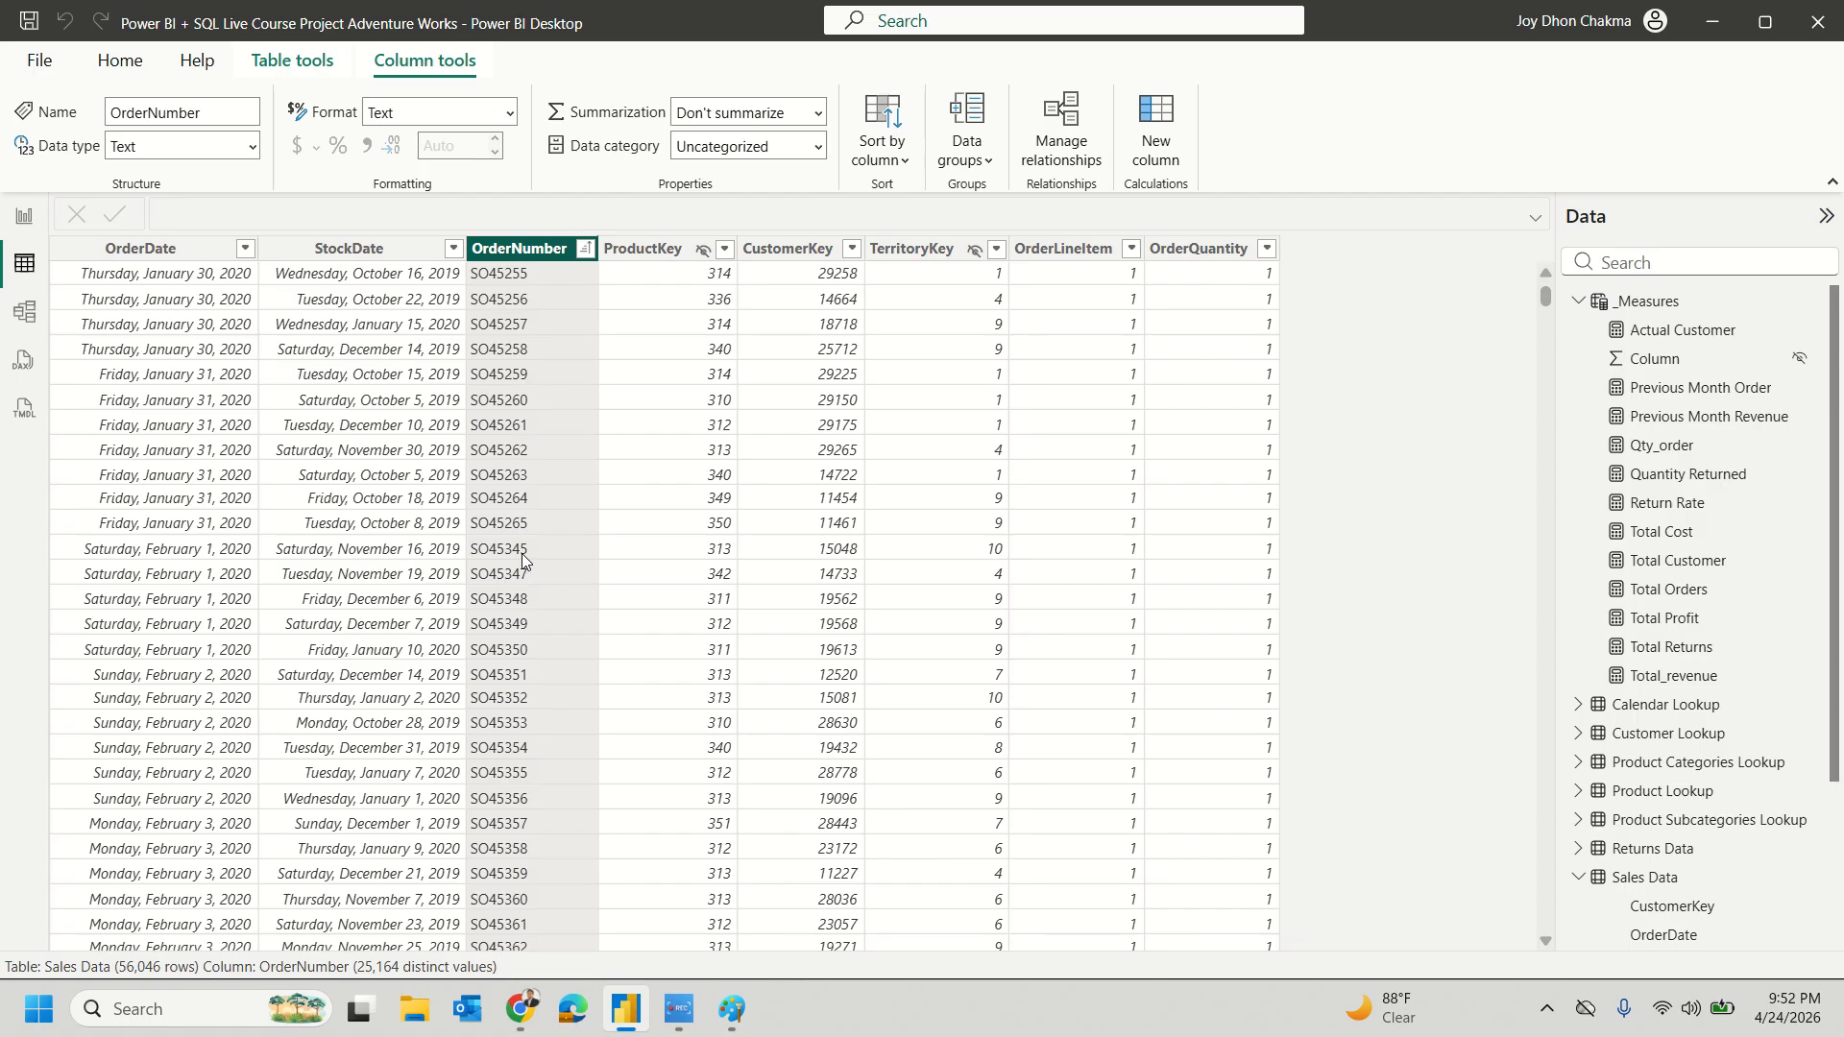
scroll(522, 554, down, 19)
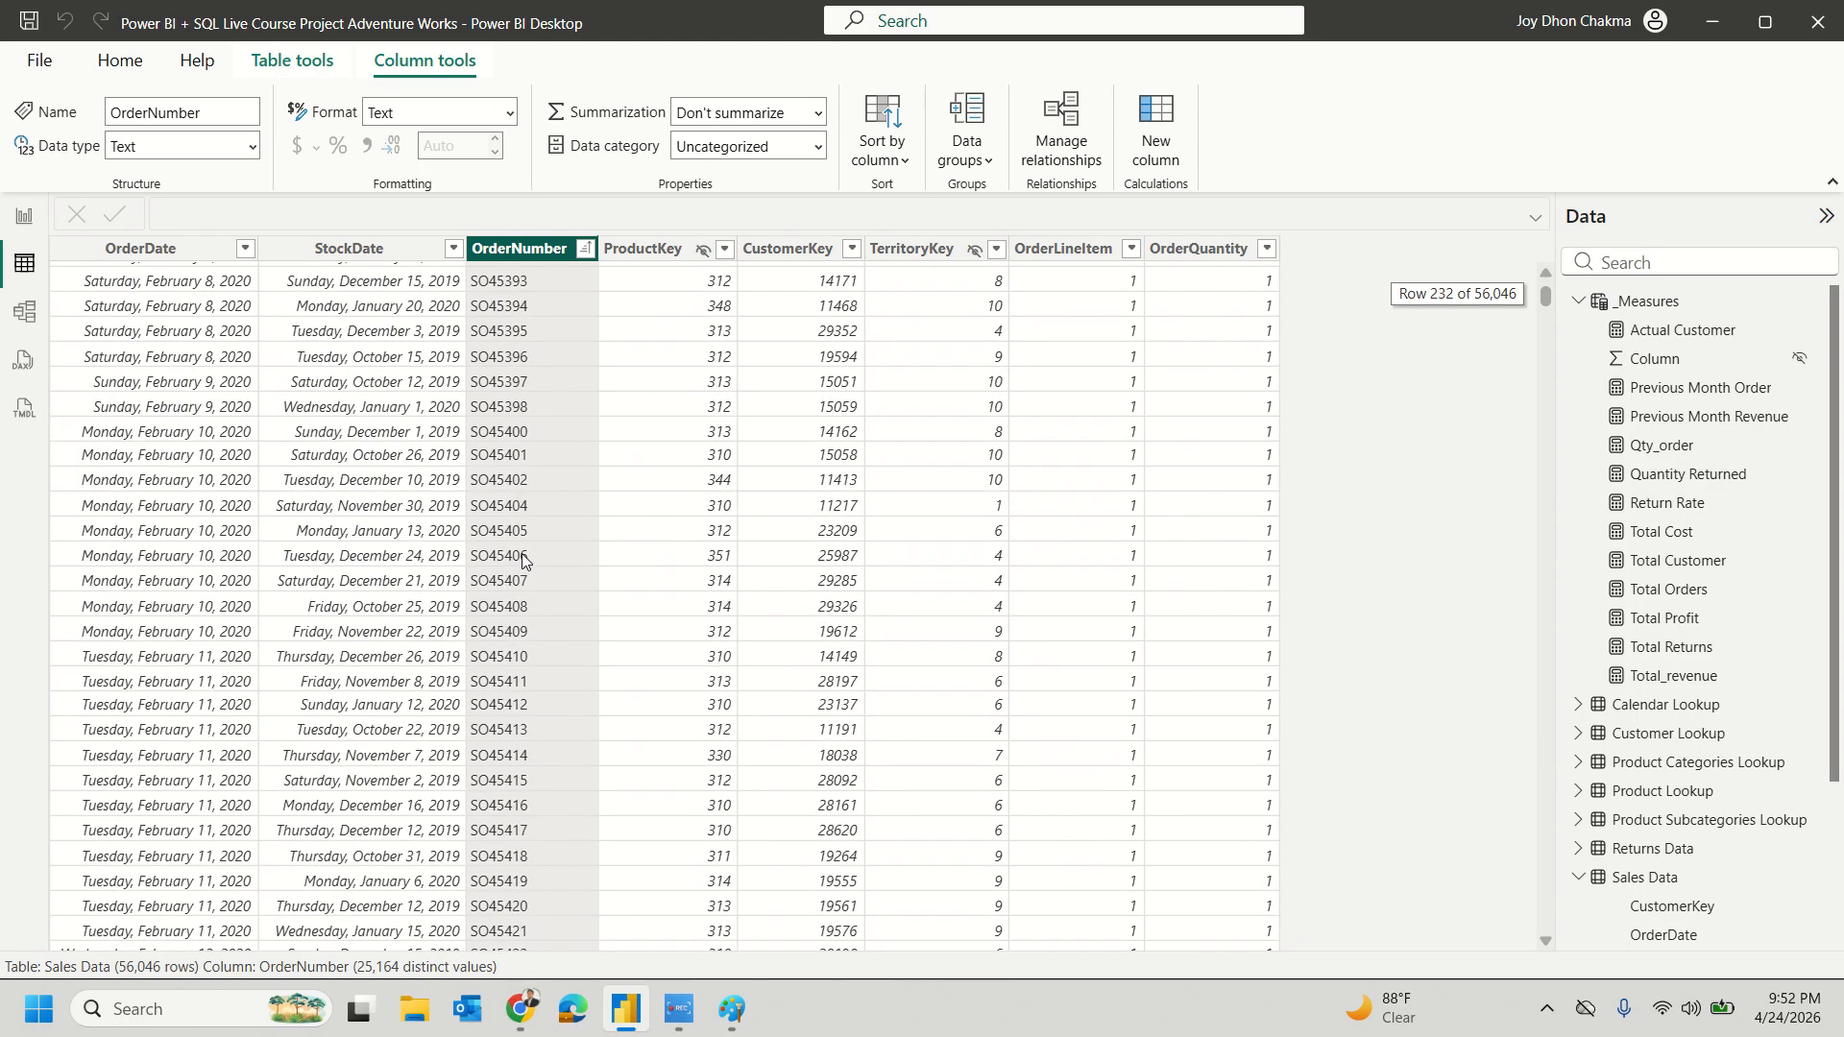
scroll(522, 553, down, 20)
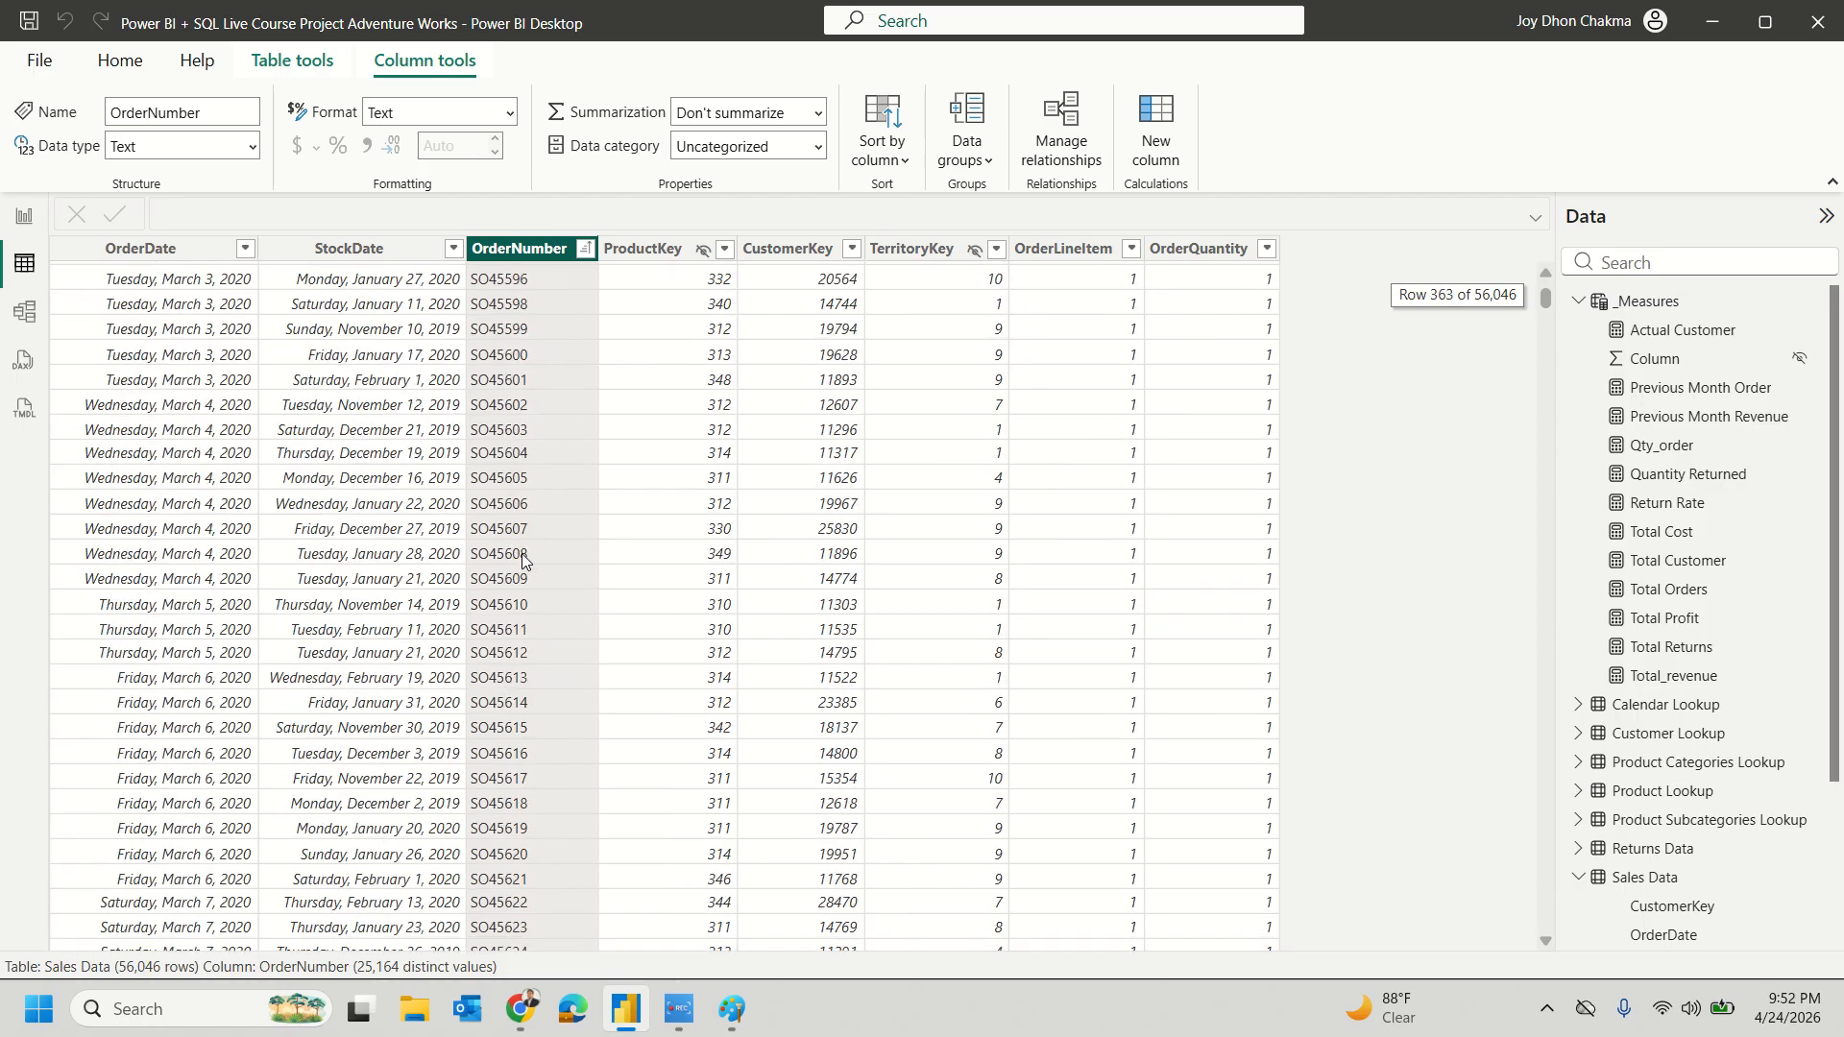
scroll(521, 553, down, 20)
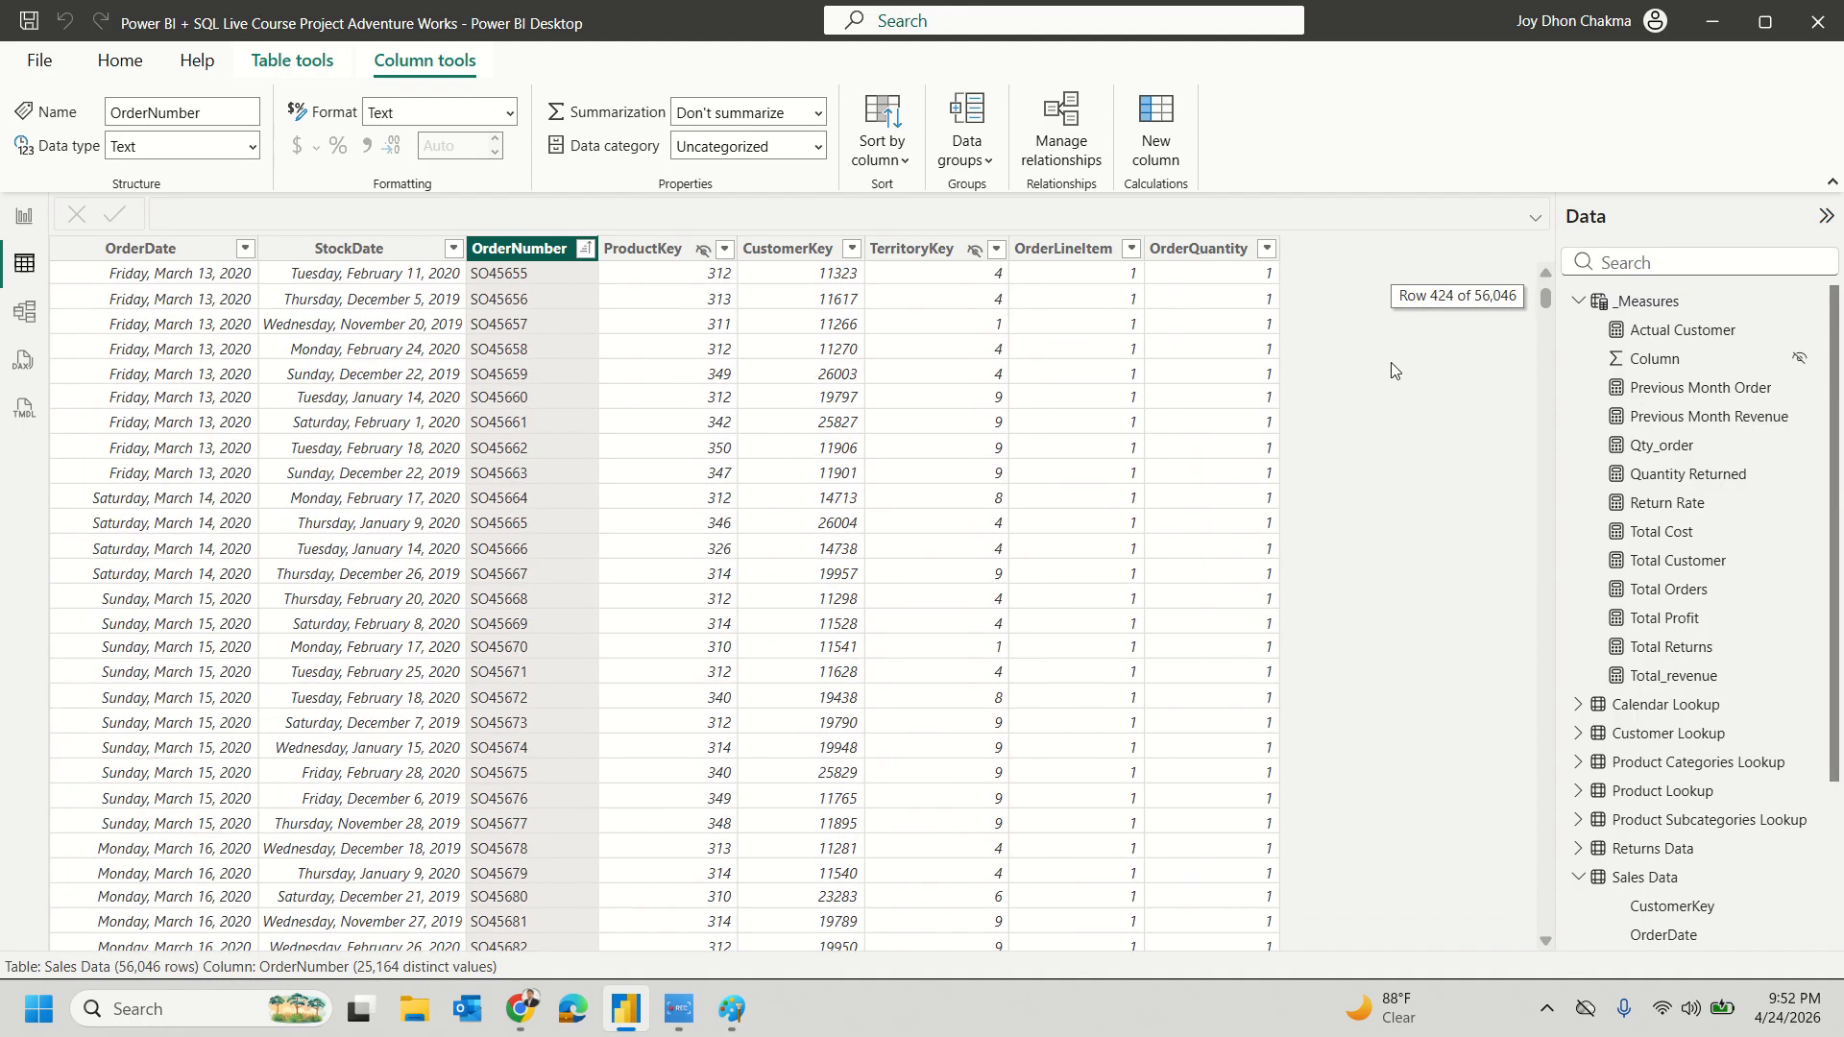
Step: Go to the last rows of Sales Data and compare neighbouring OrderNumber cells for orders spanning several line items
drag(1545, 305, 1546, 917)
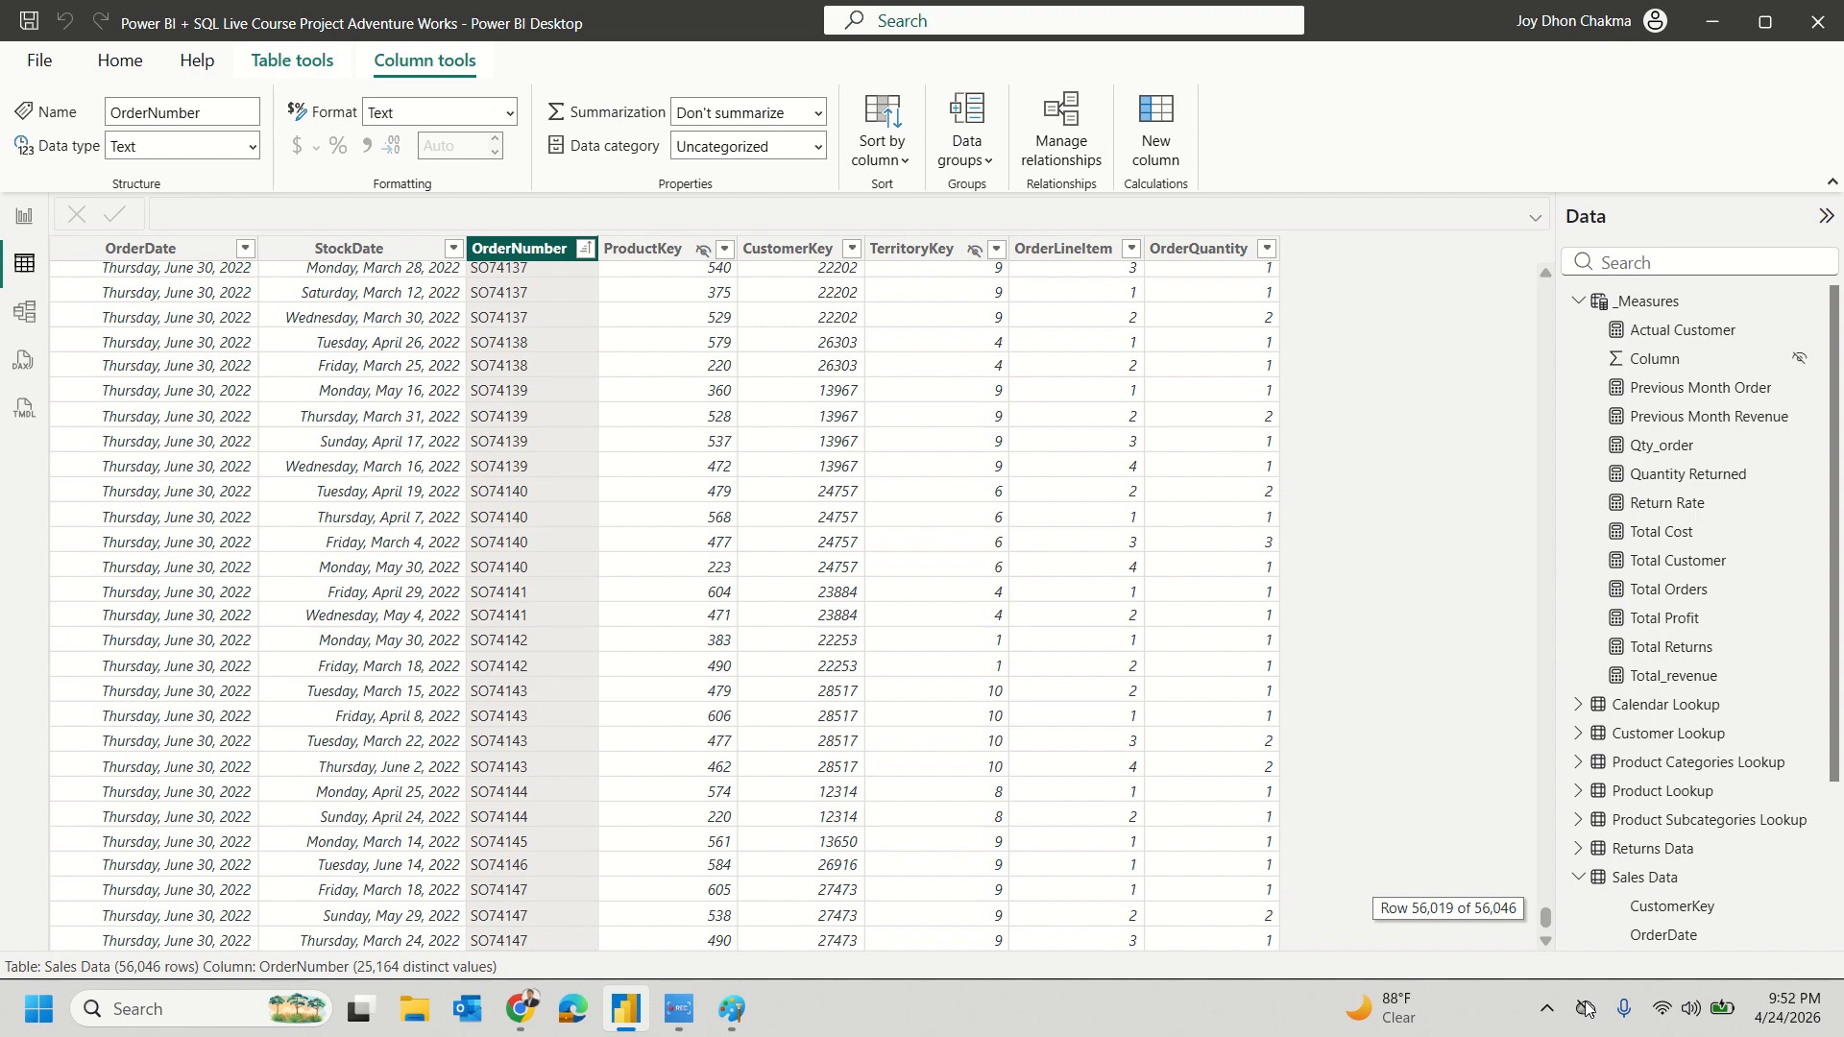
click(496, 791)
click(500, 815)
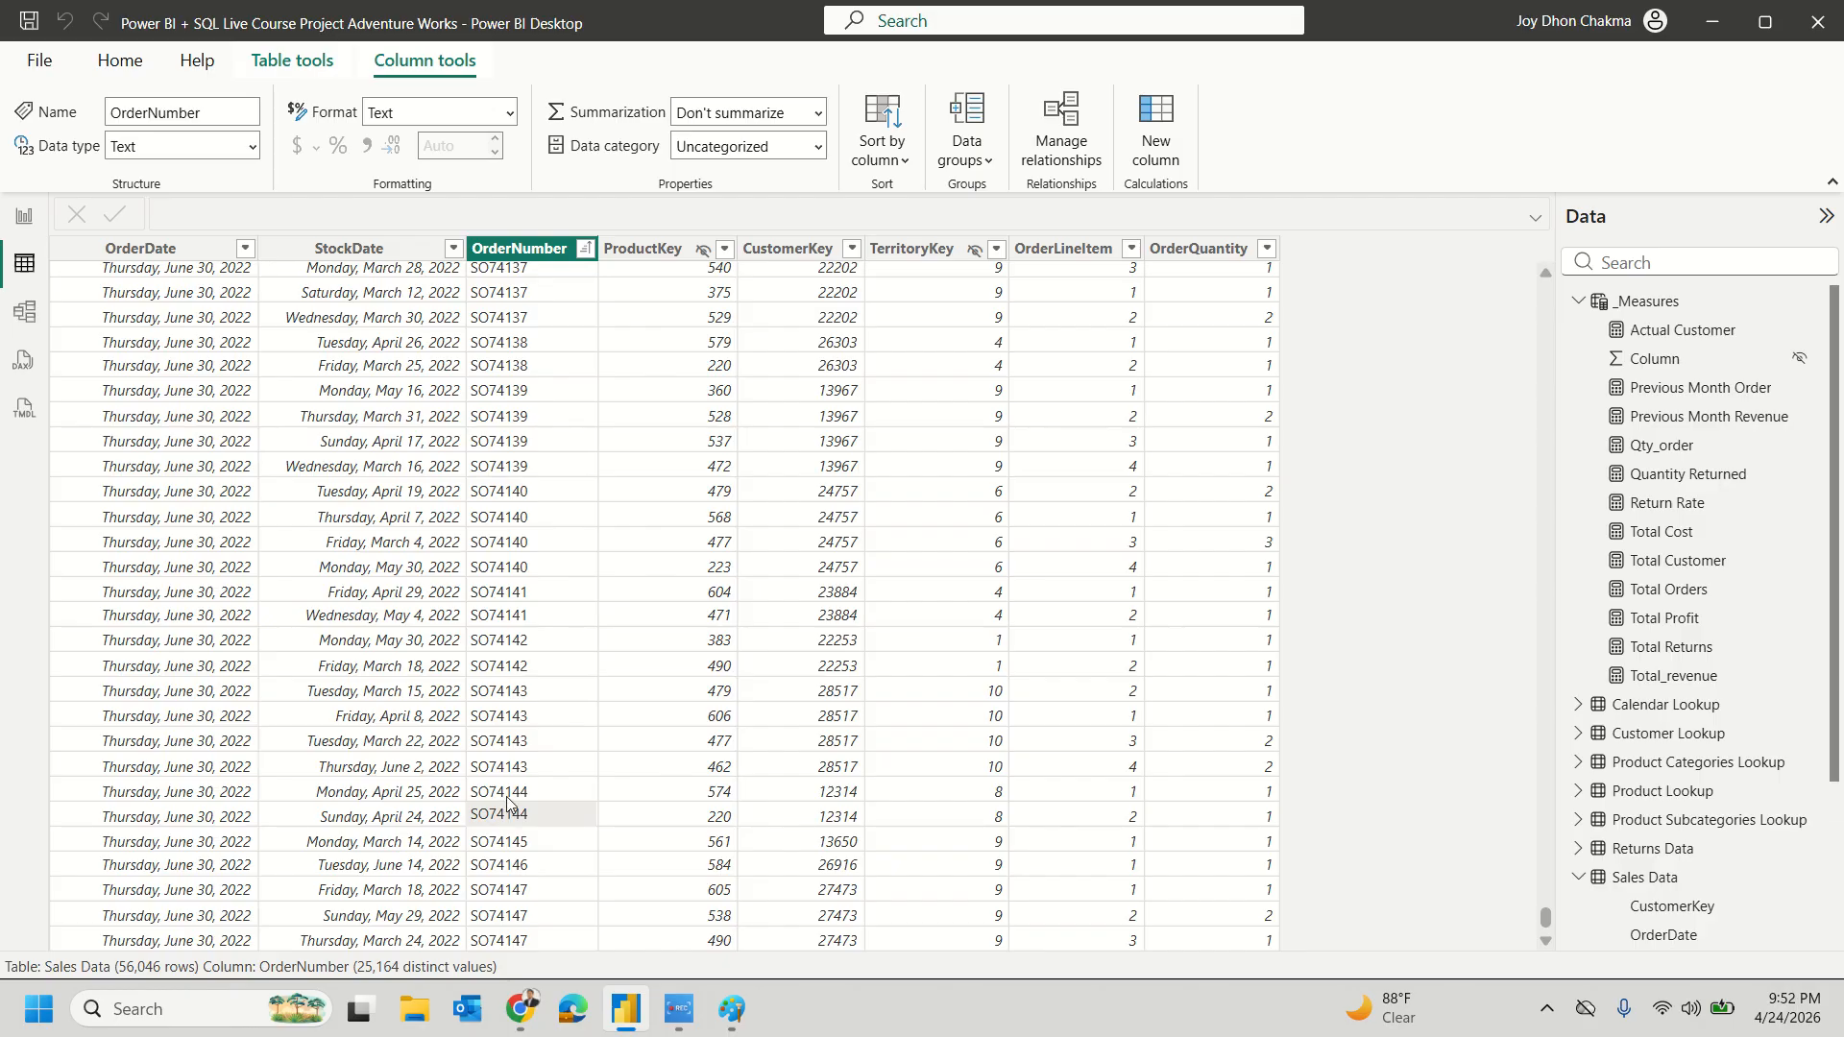
click(509, 794)
click(525, 744)
click(525, 766)
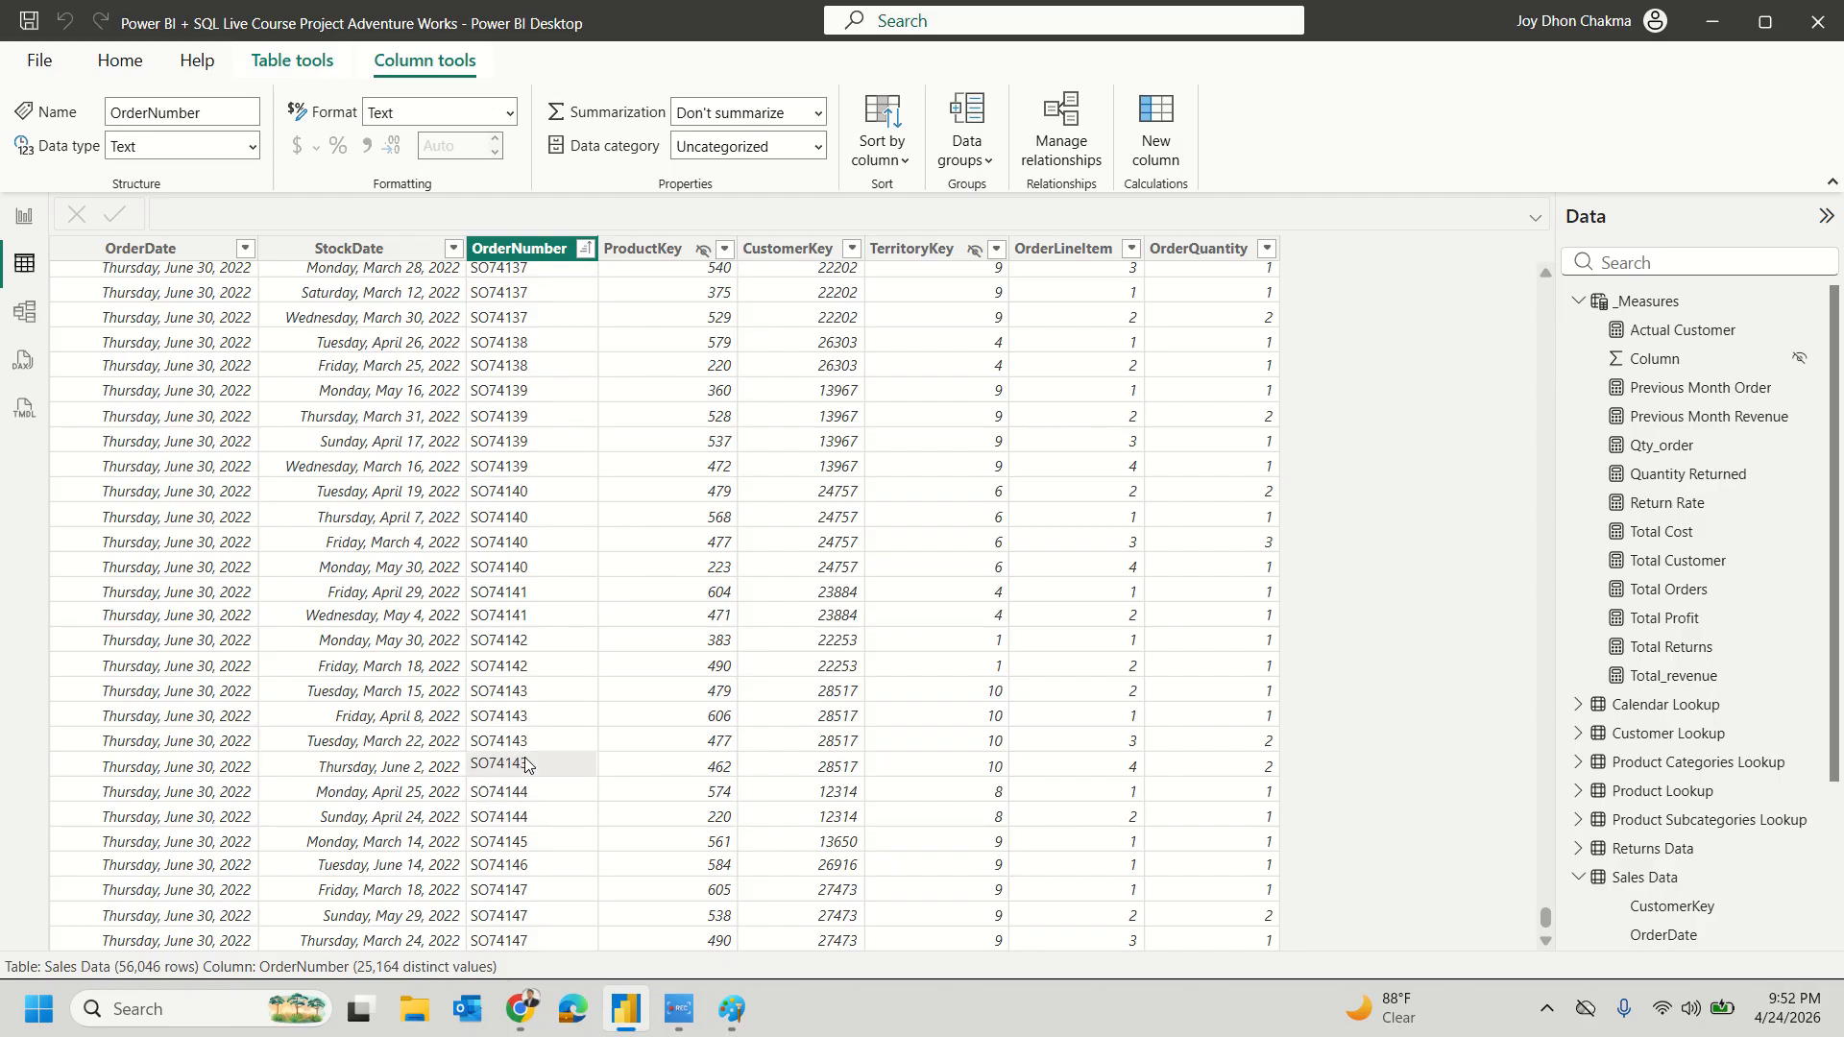
click(542, 745)
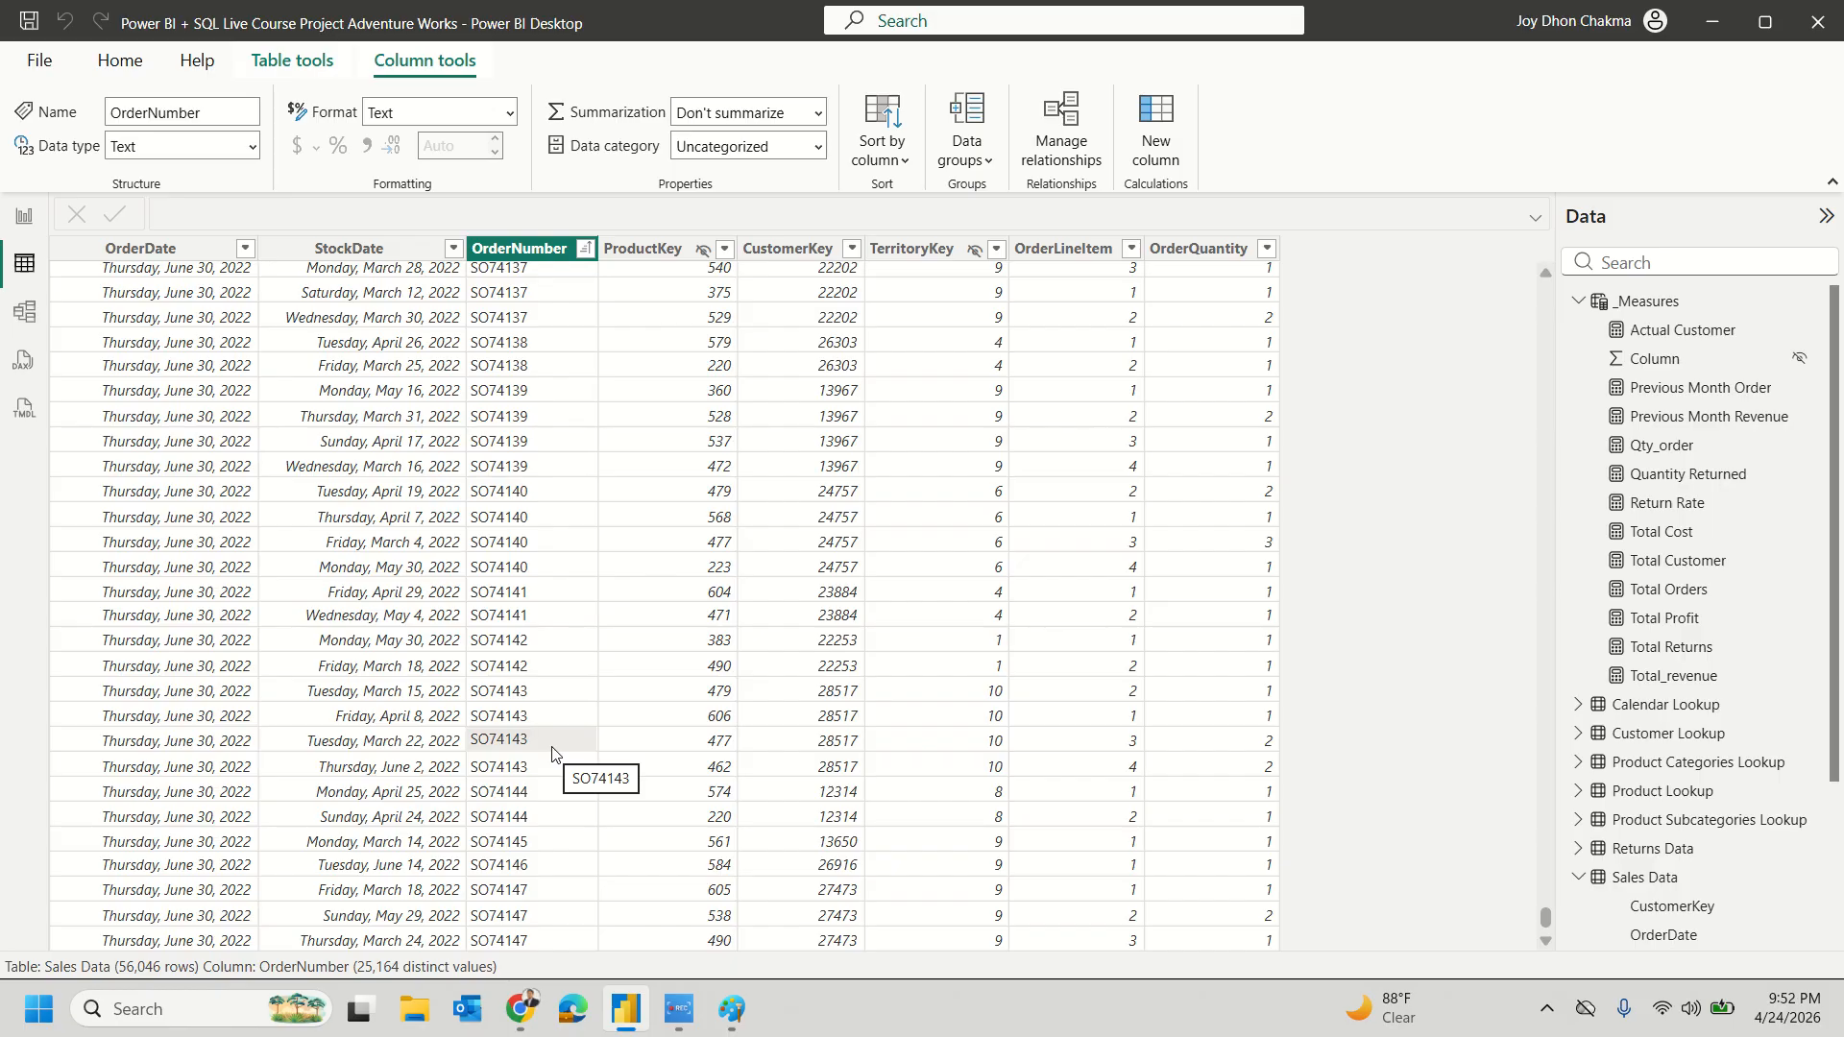
click(536, 790)
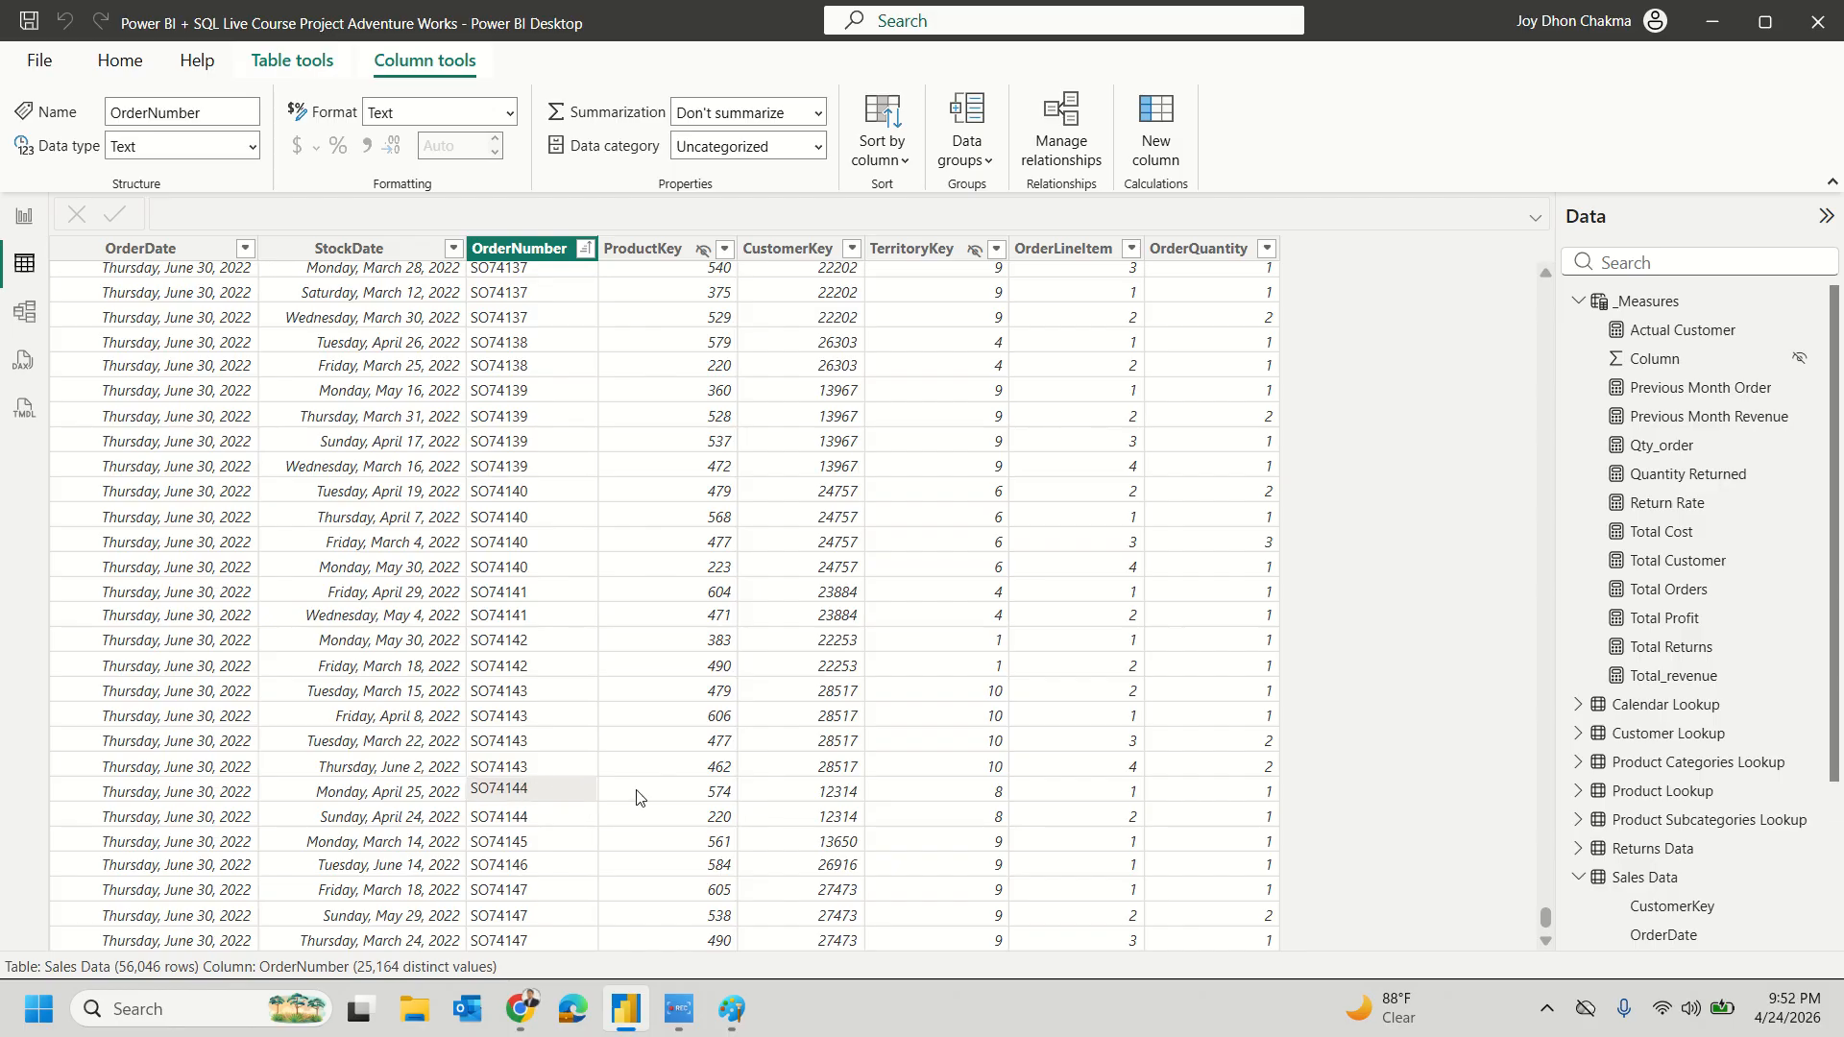
Step: Return to Report view and change the Previous Month Order measure so that CALCULATE evaluates [Total Orders]
click(543, 819)
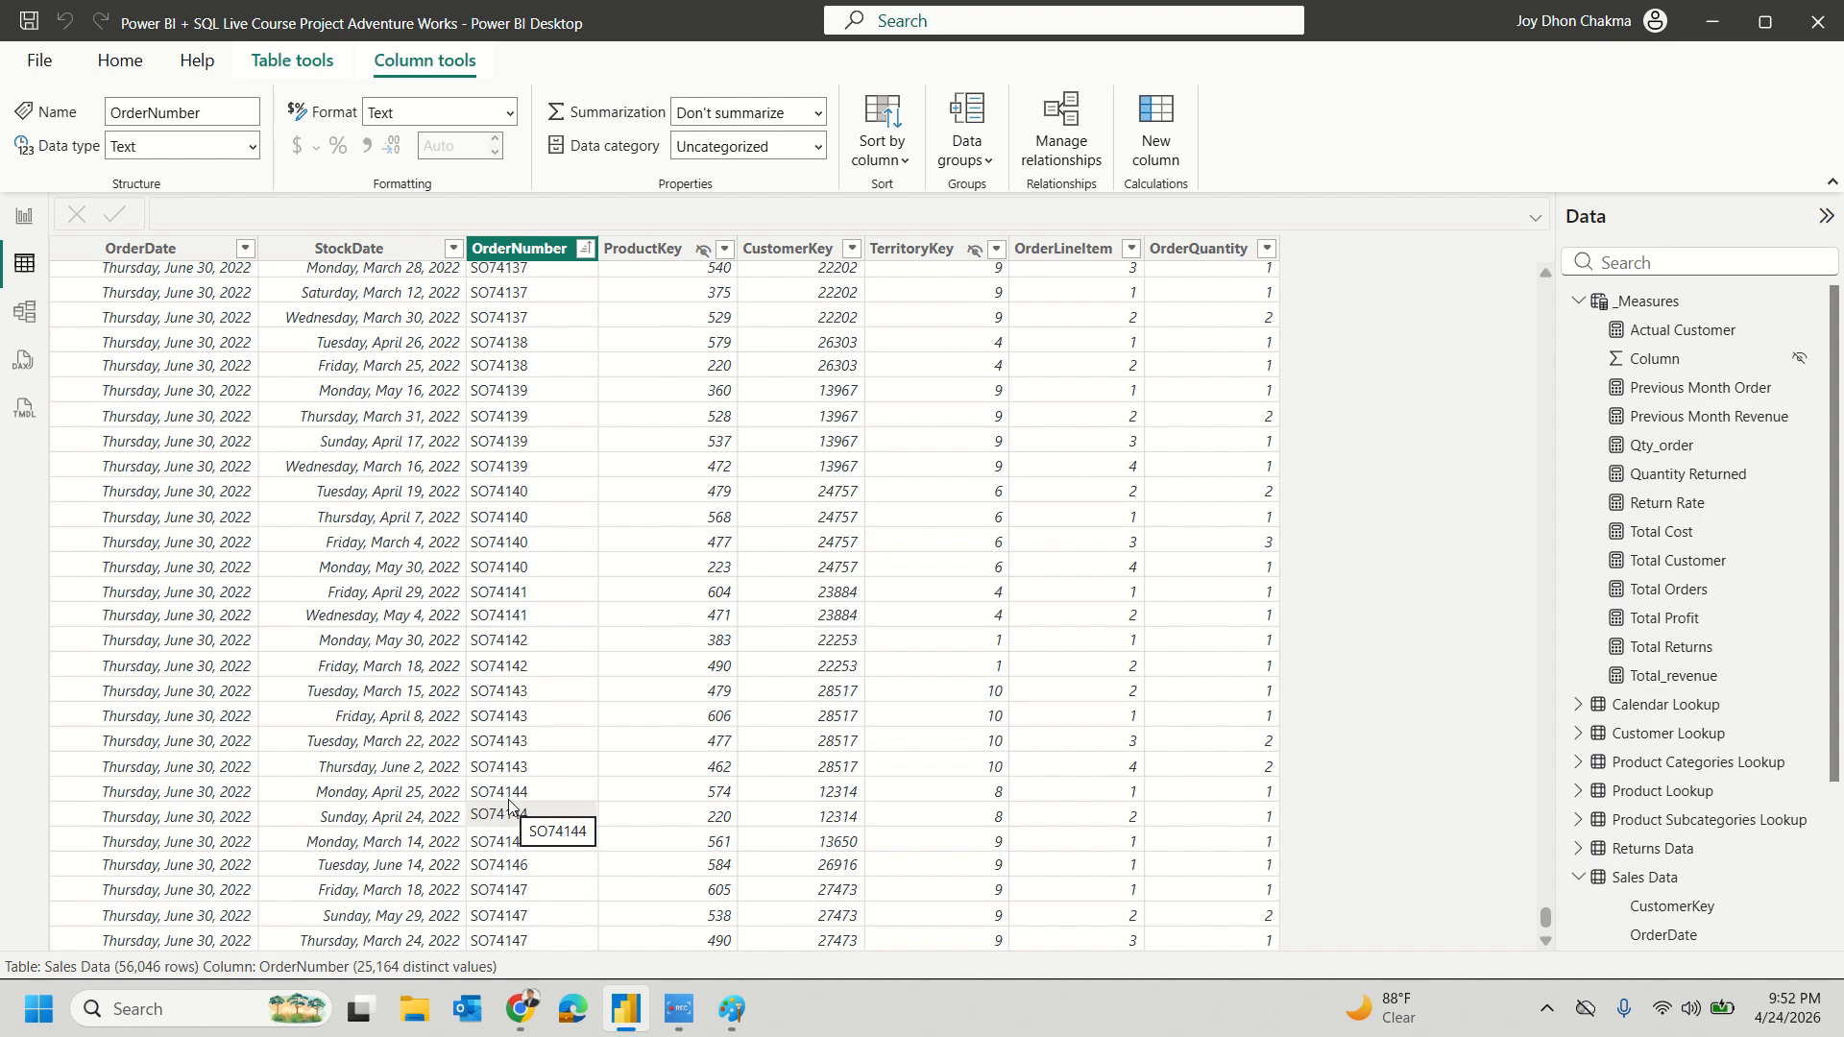
click(23, 219)
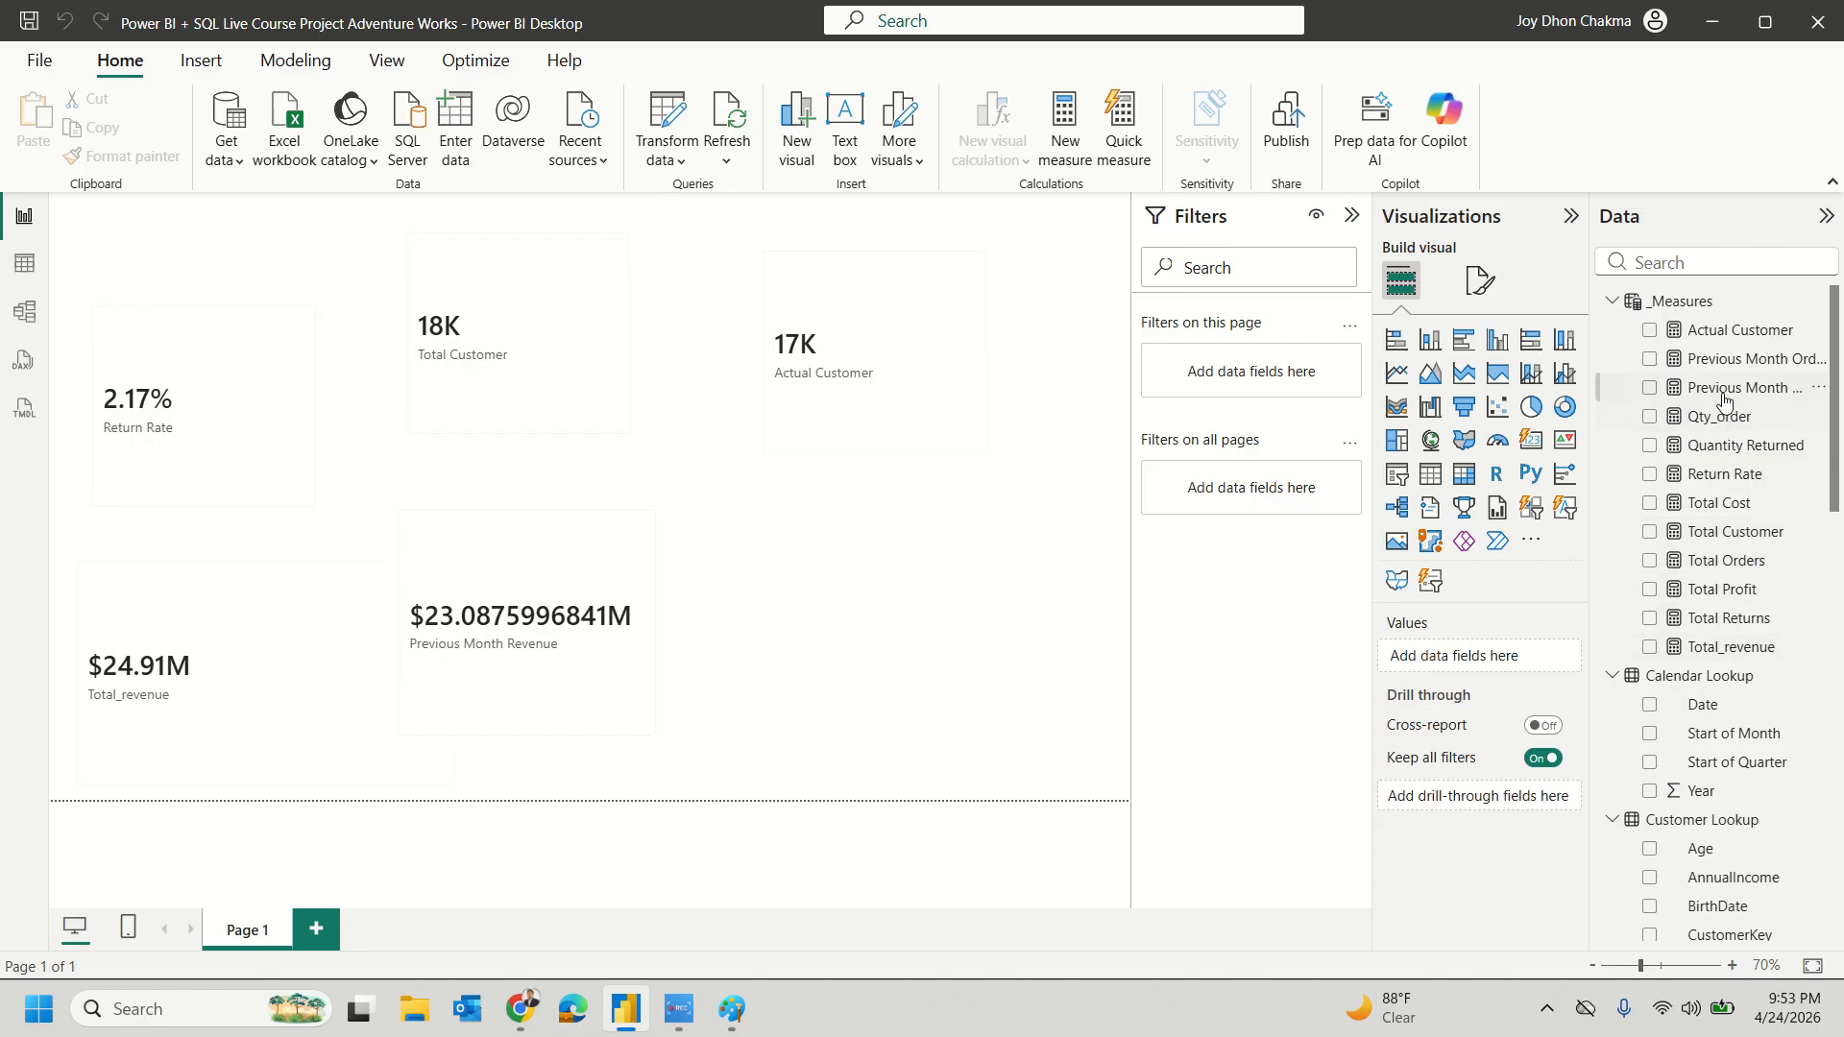
click(1732, 361)
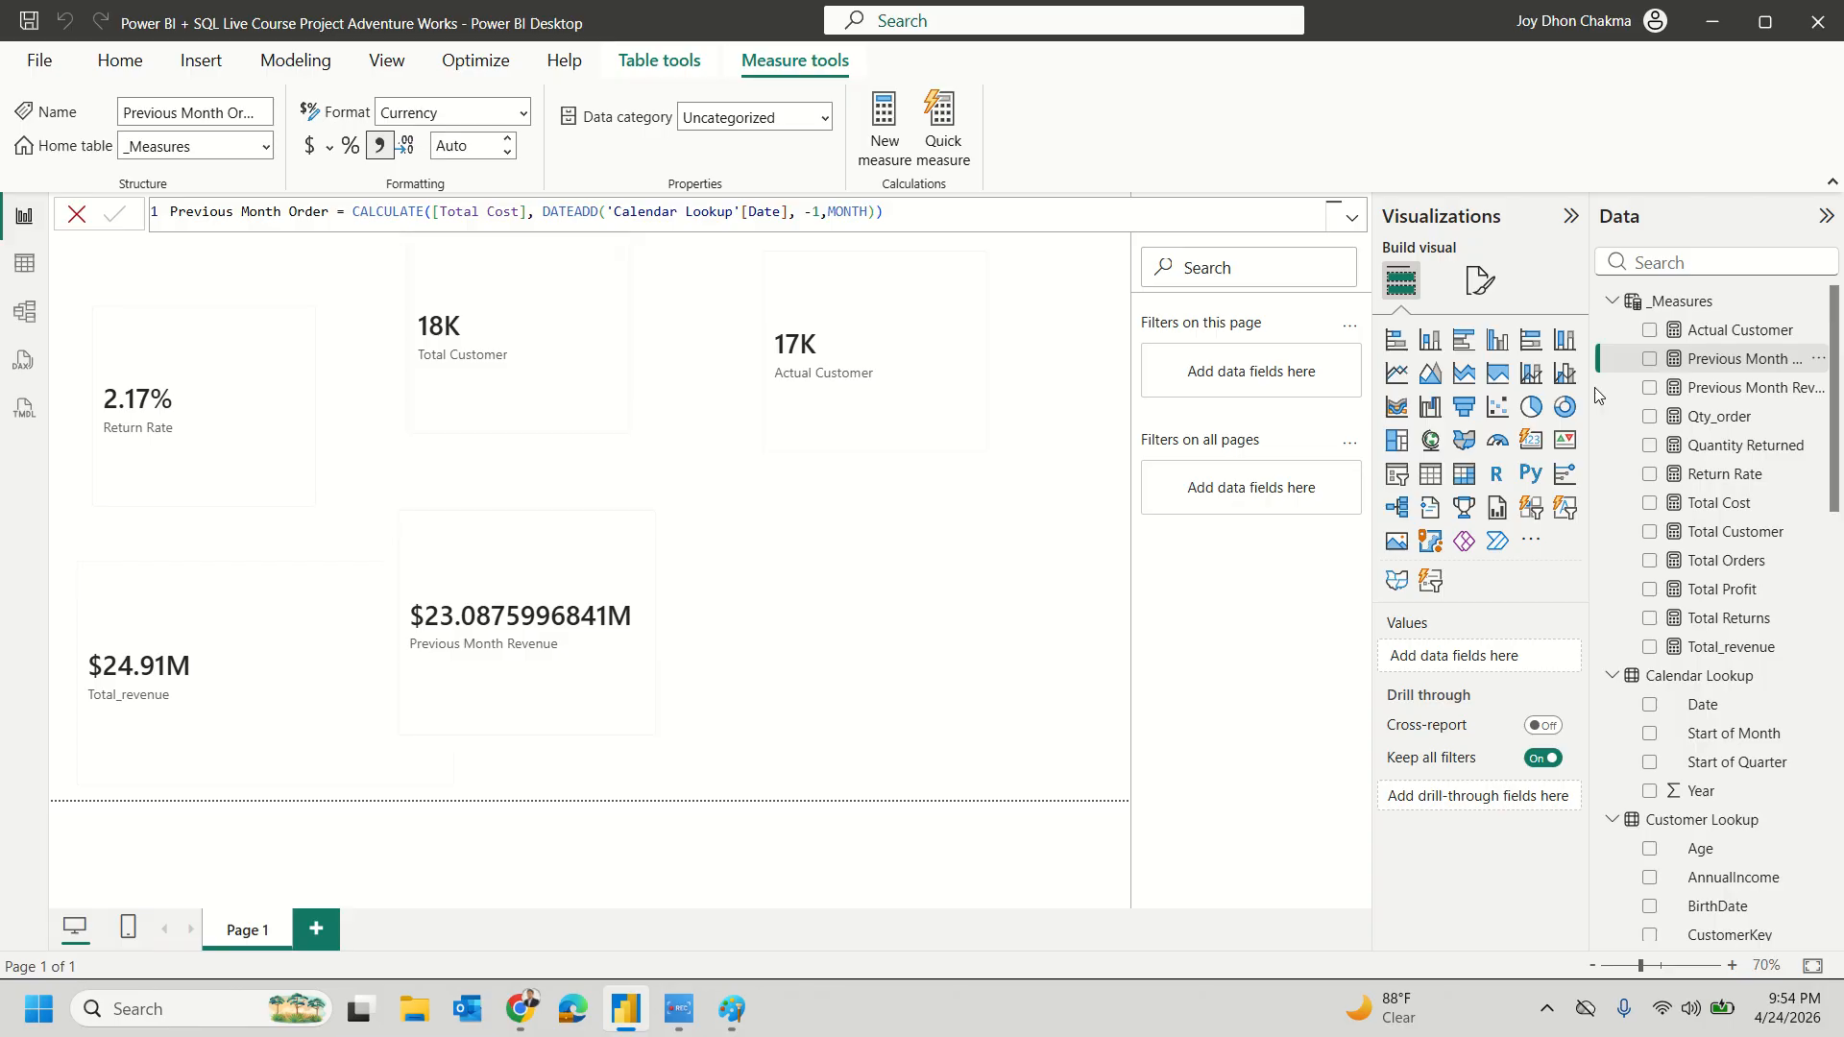
click(525, 210)
drag(526, 210, 490, 211)
key(BackSpace)
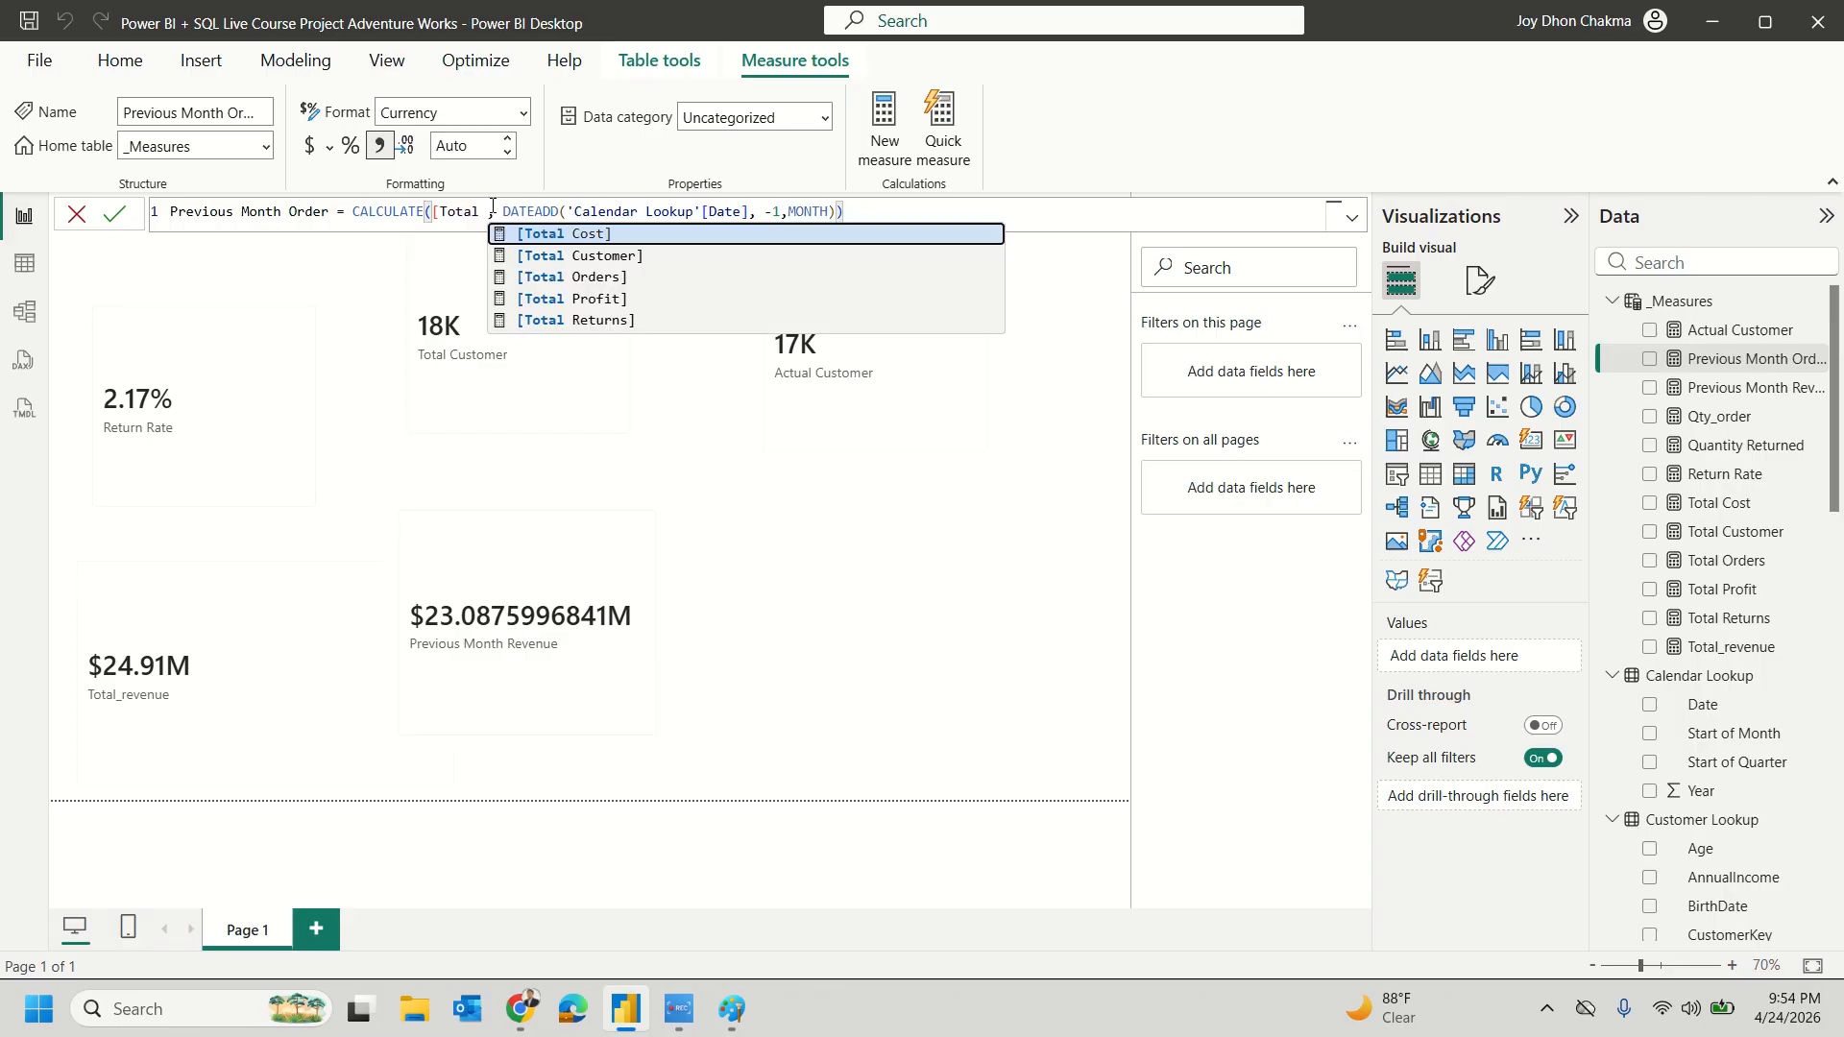
key(Down)
key(Down)
key(Tab)
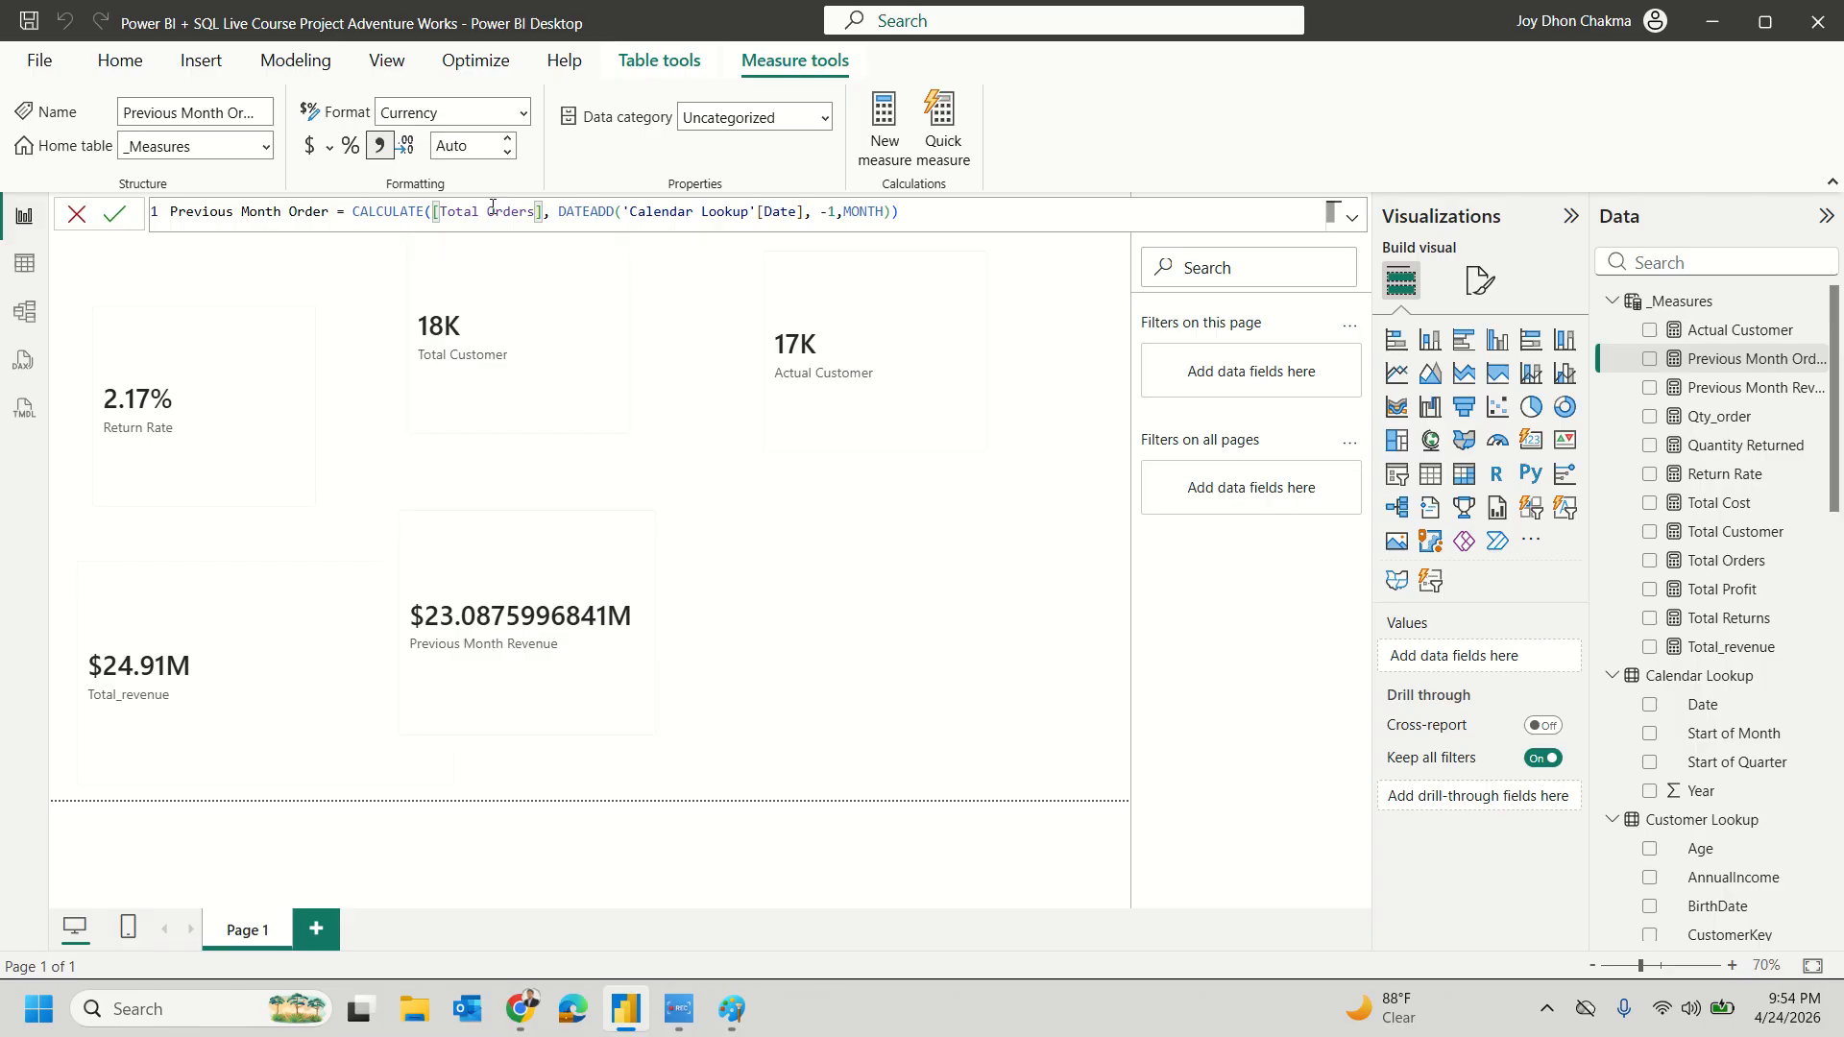
key(Return)
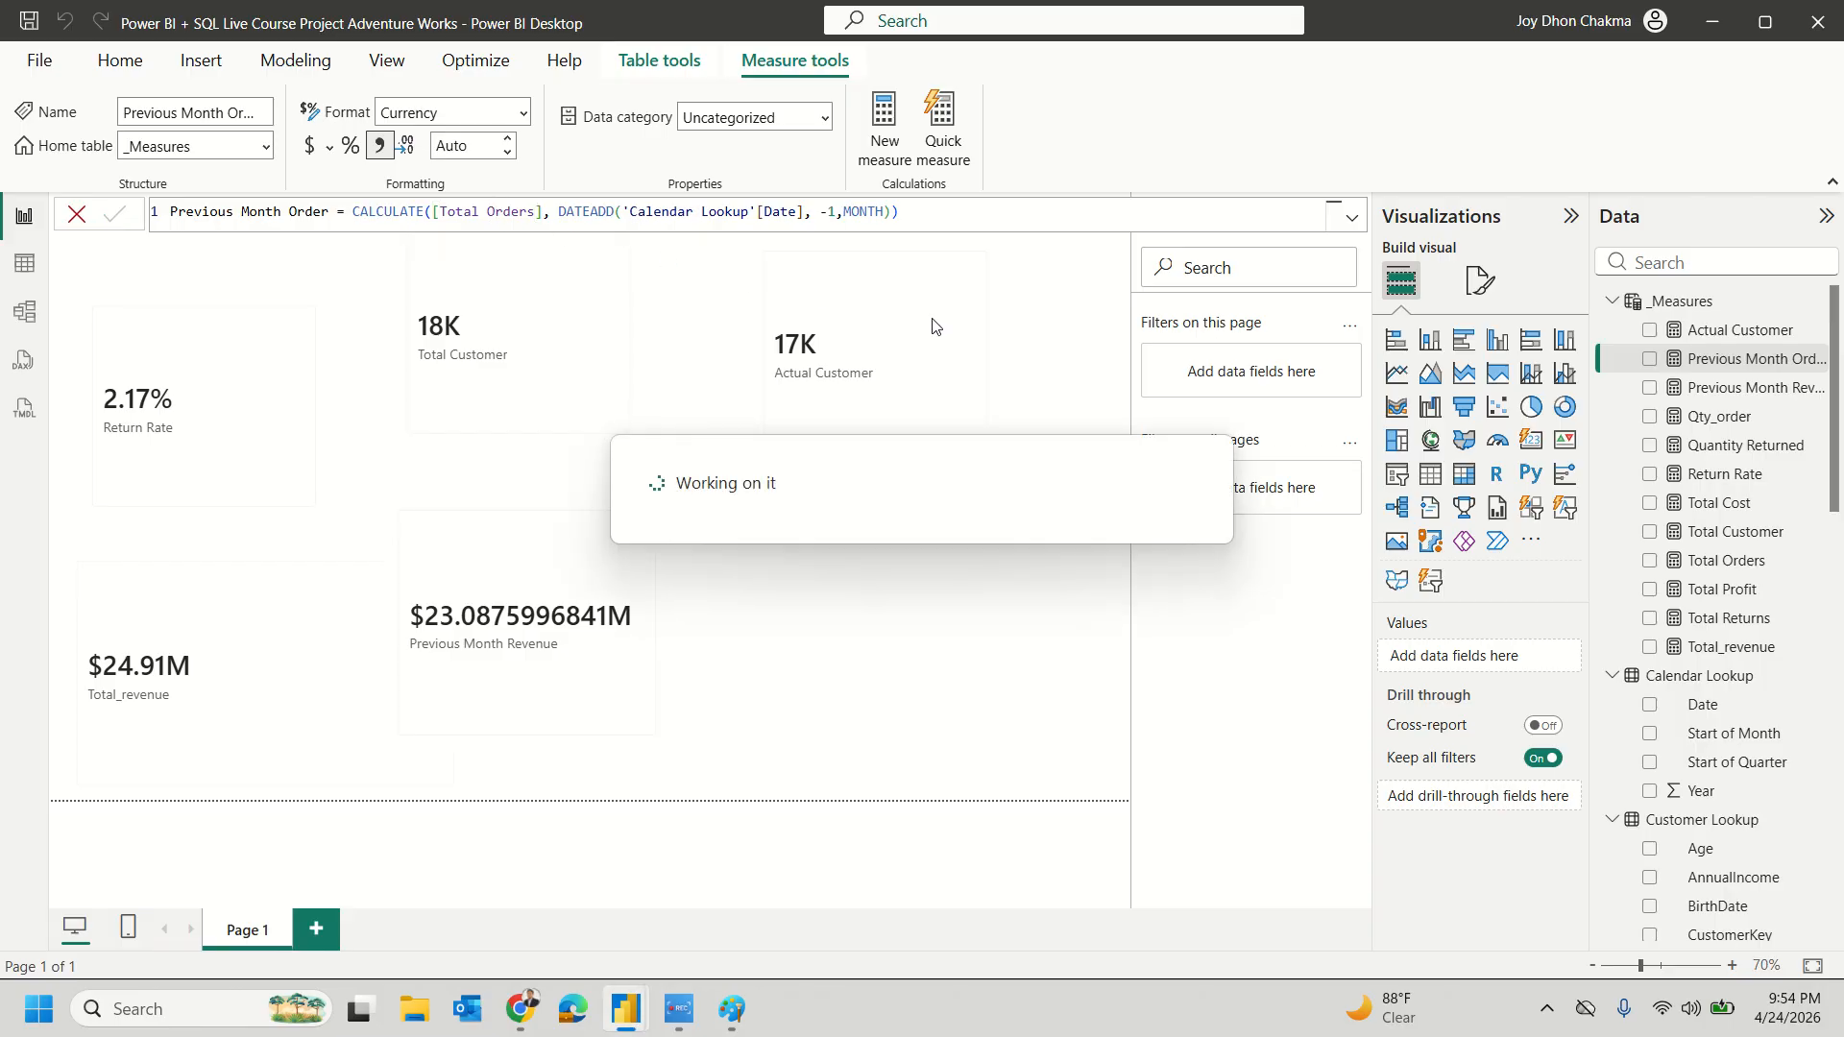
Step: Create a new measure in the _Measures table from a copy of the full Previous Month Order formula
right_click(1696, 308)
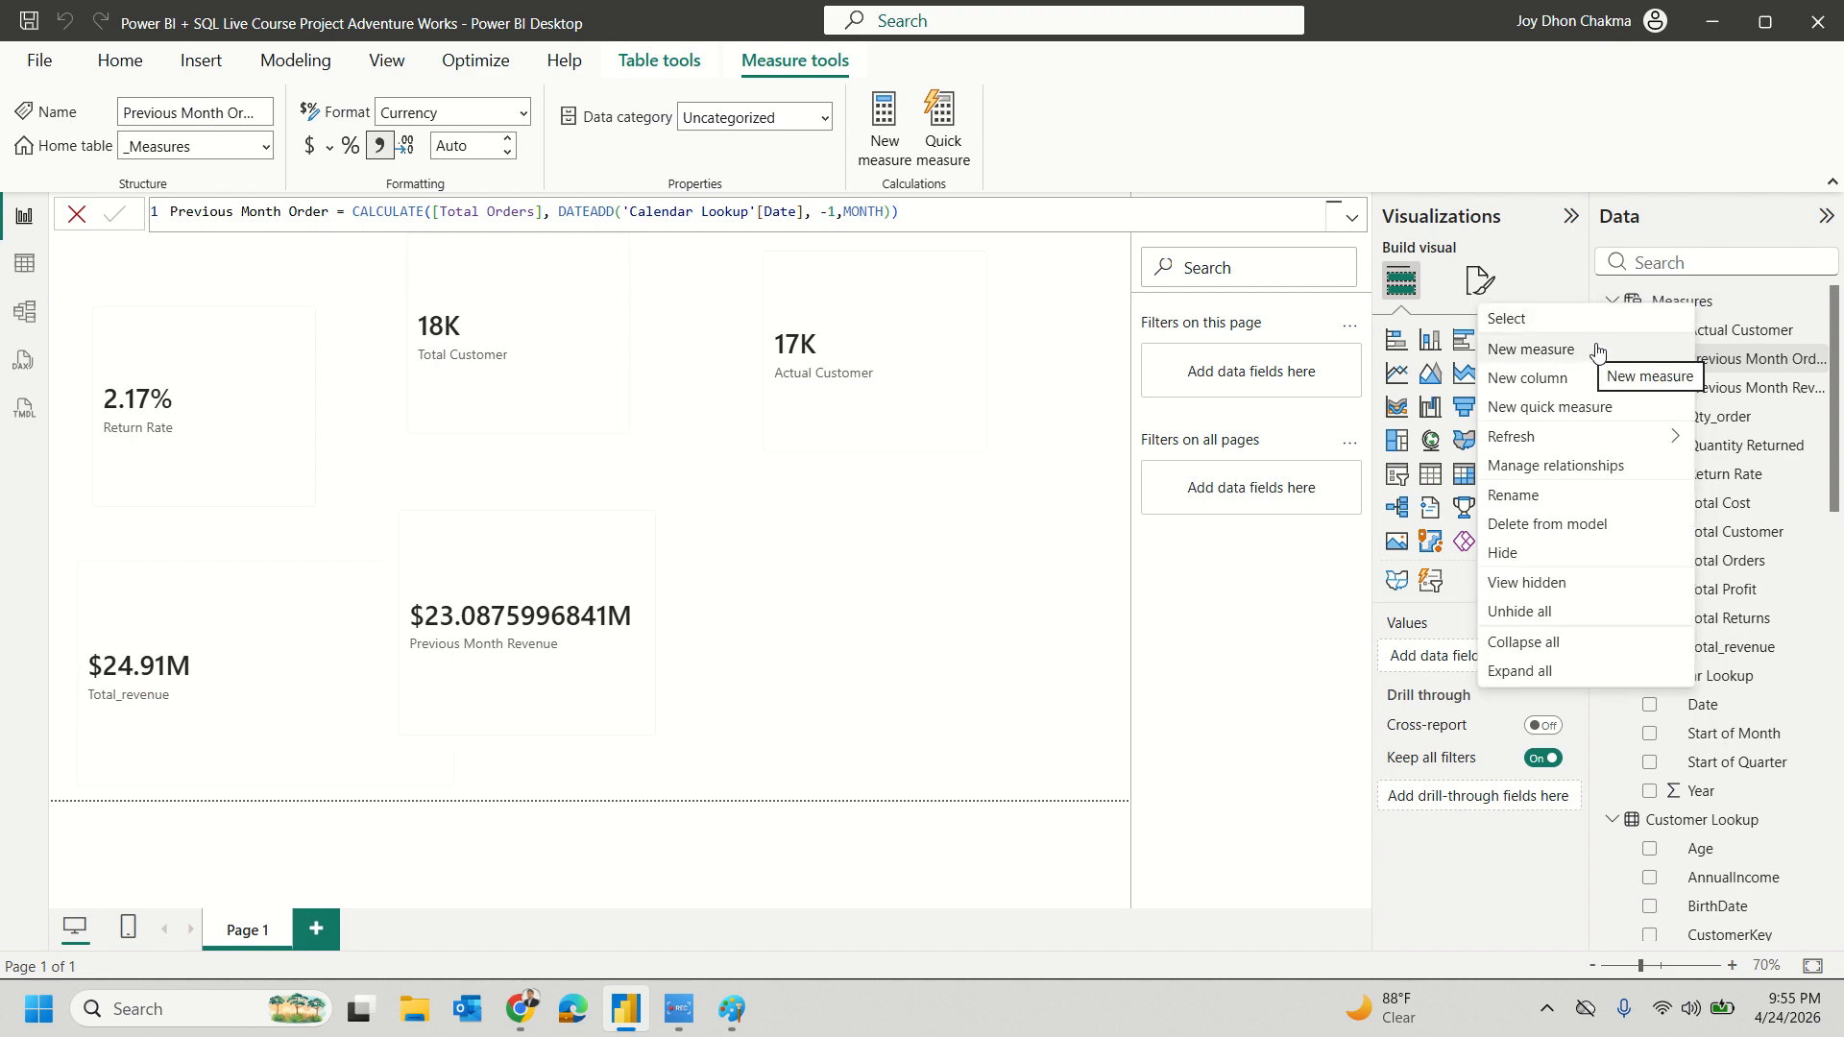
click(1060, 411)
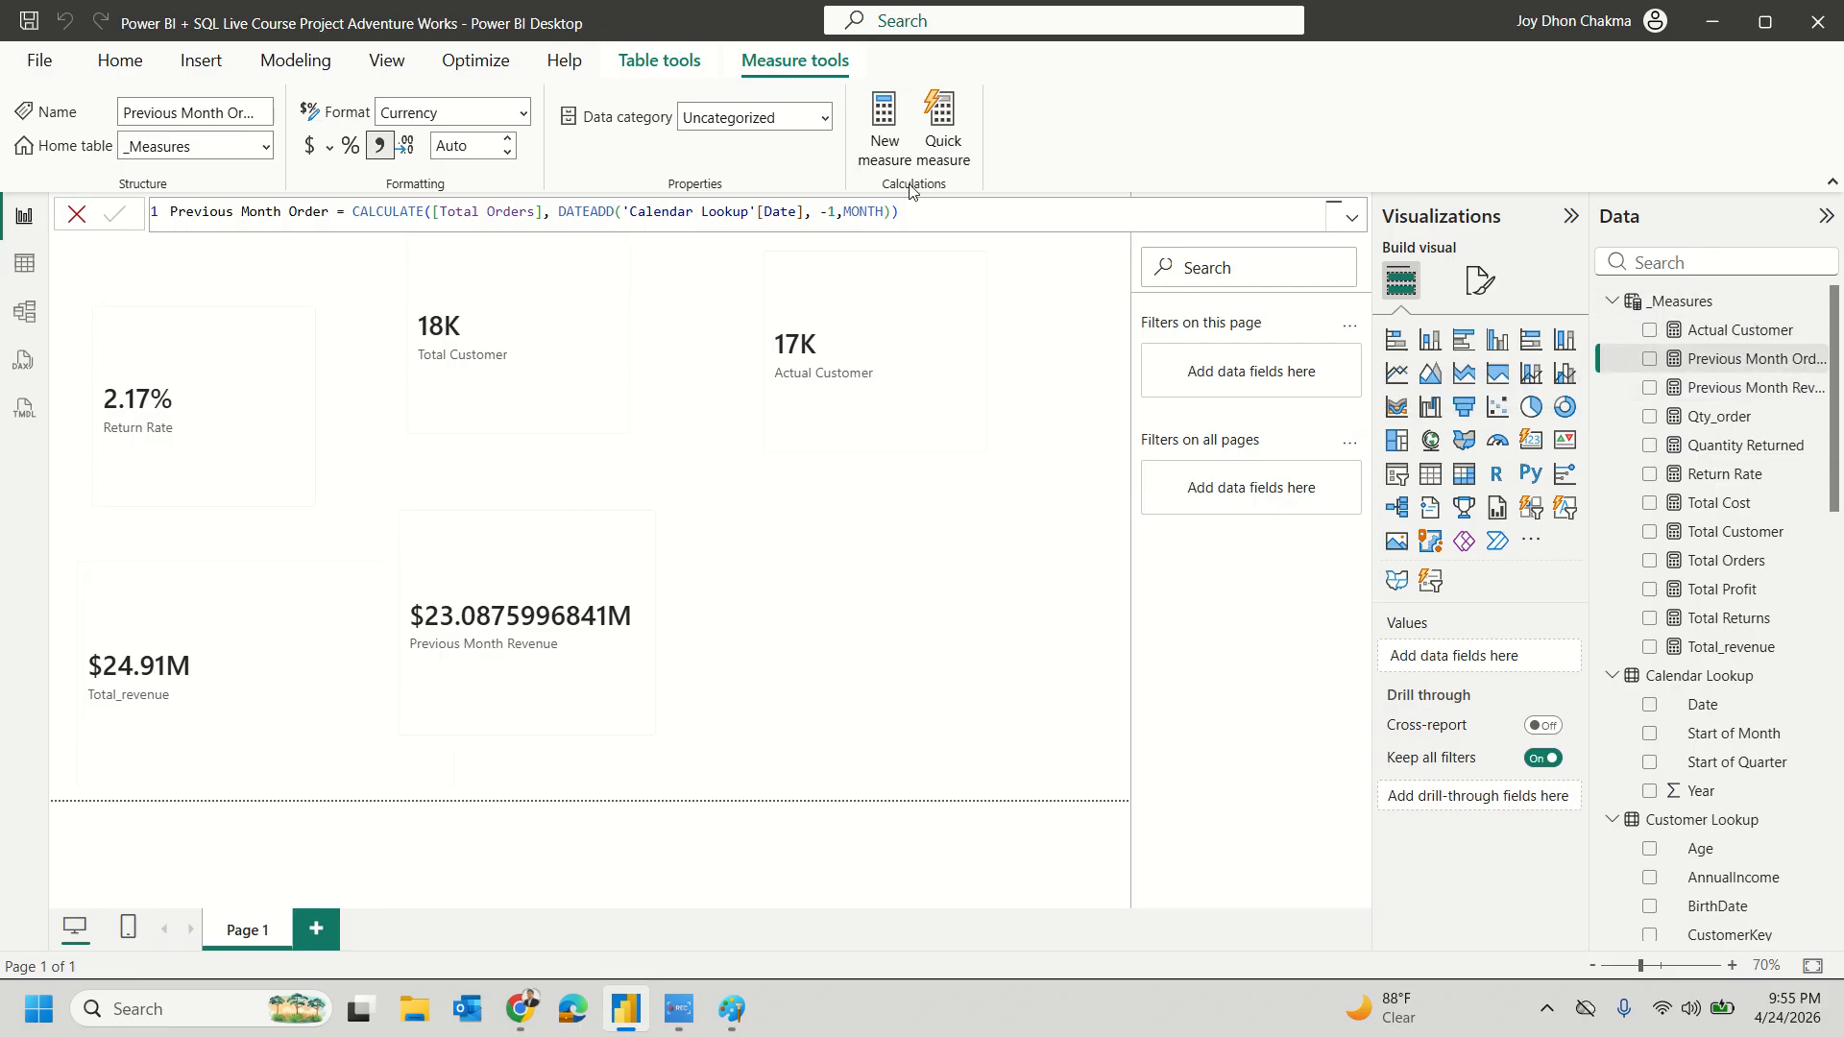
drag(934, 211, 166, 211)
key(ctrl+c)
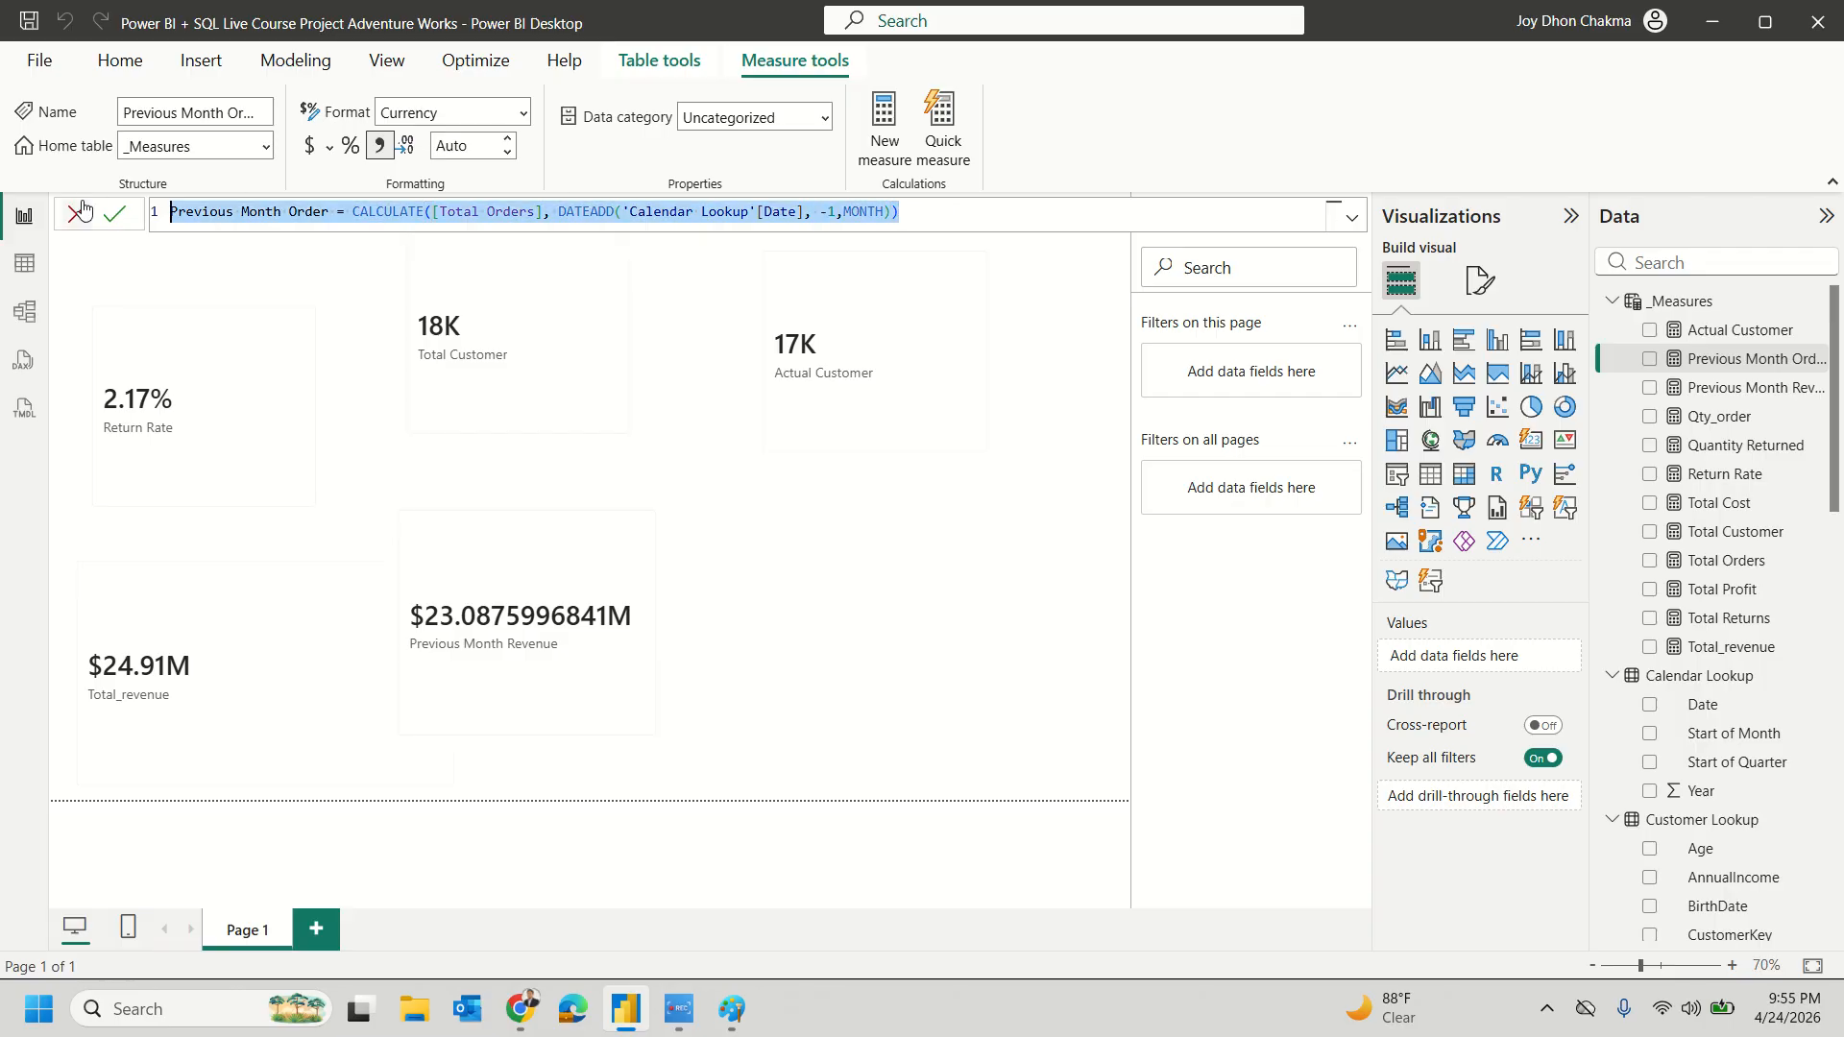
right_click(1715, 288)
click(1604, 350)
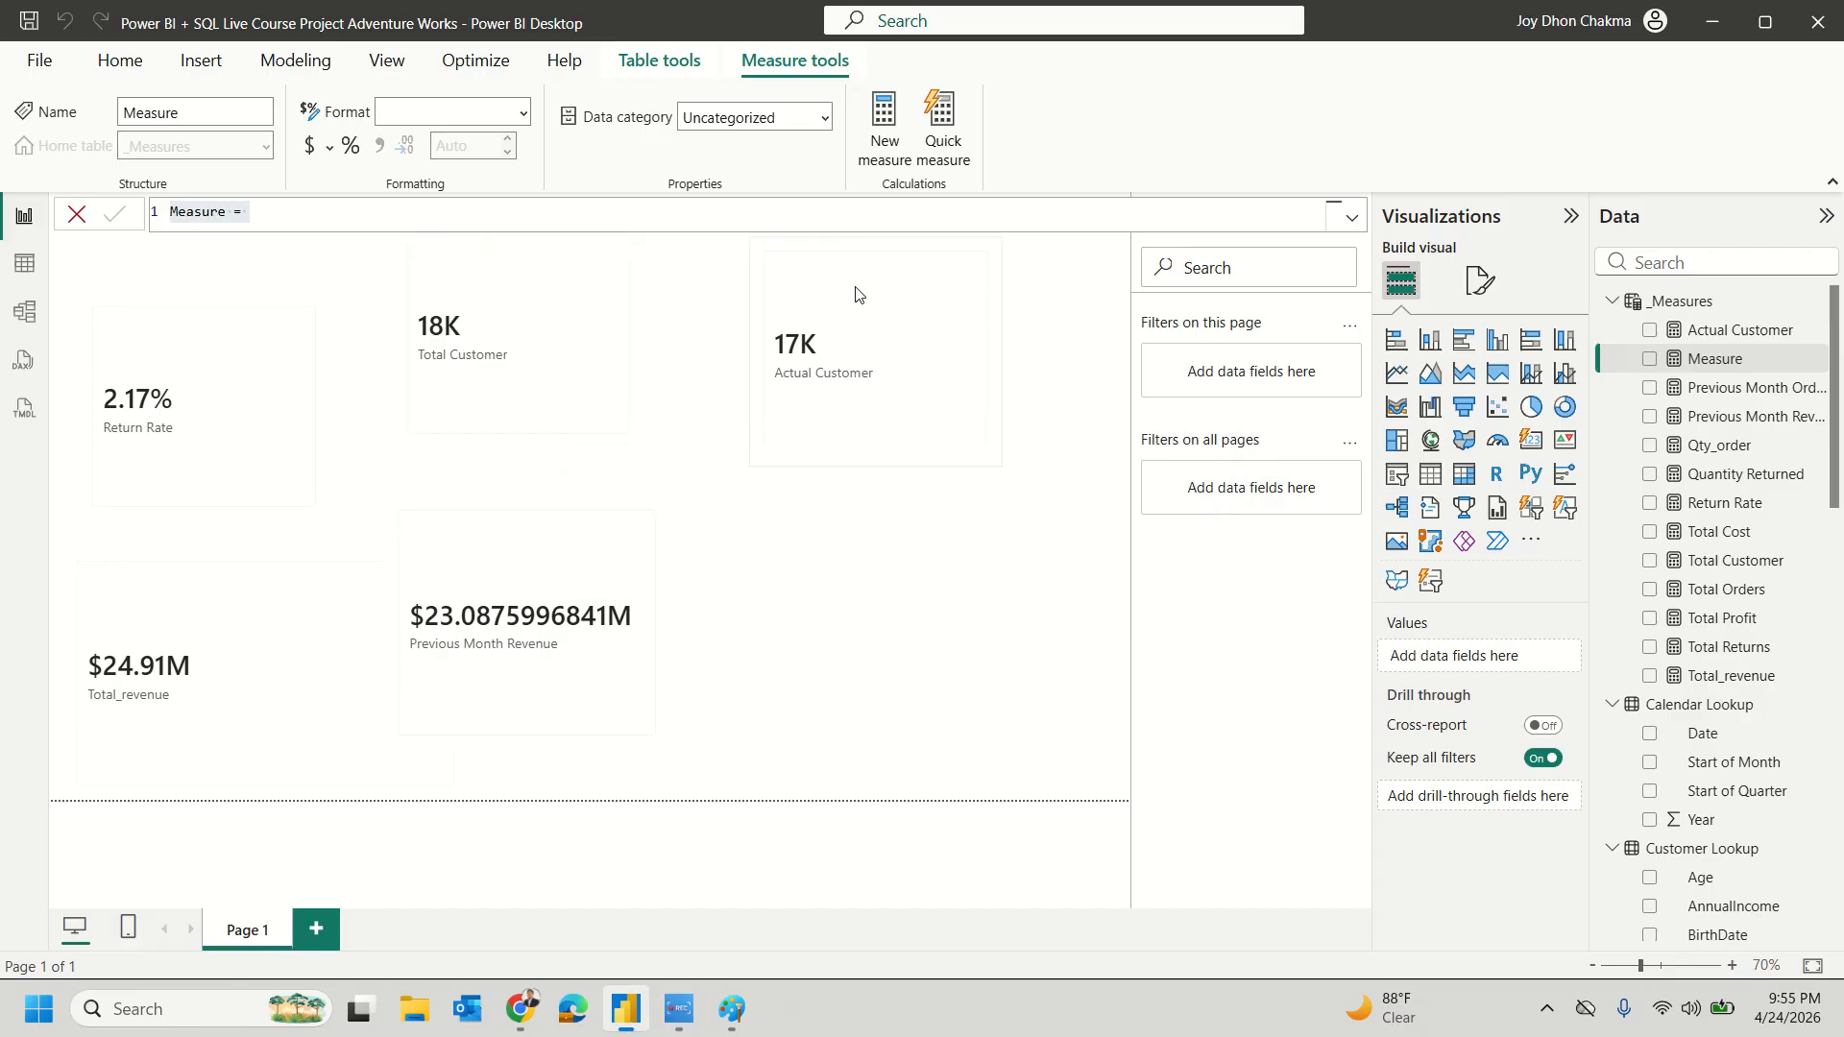
key(ctrl+v)
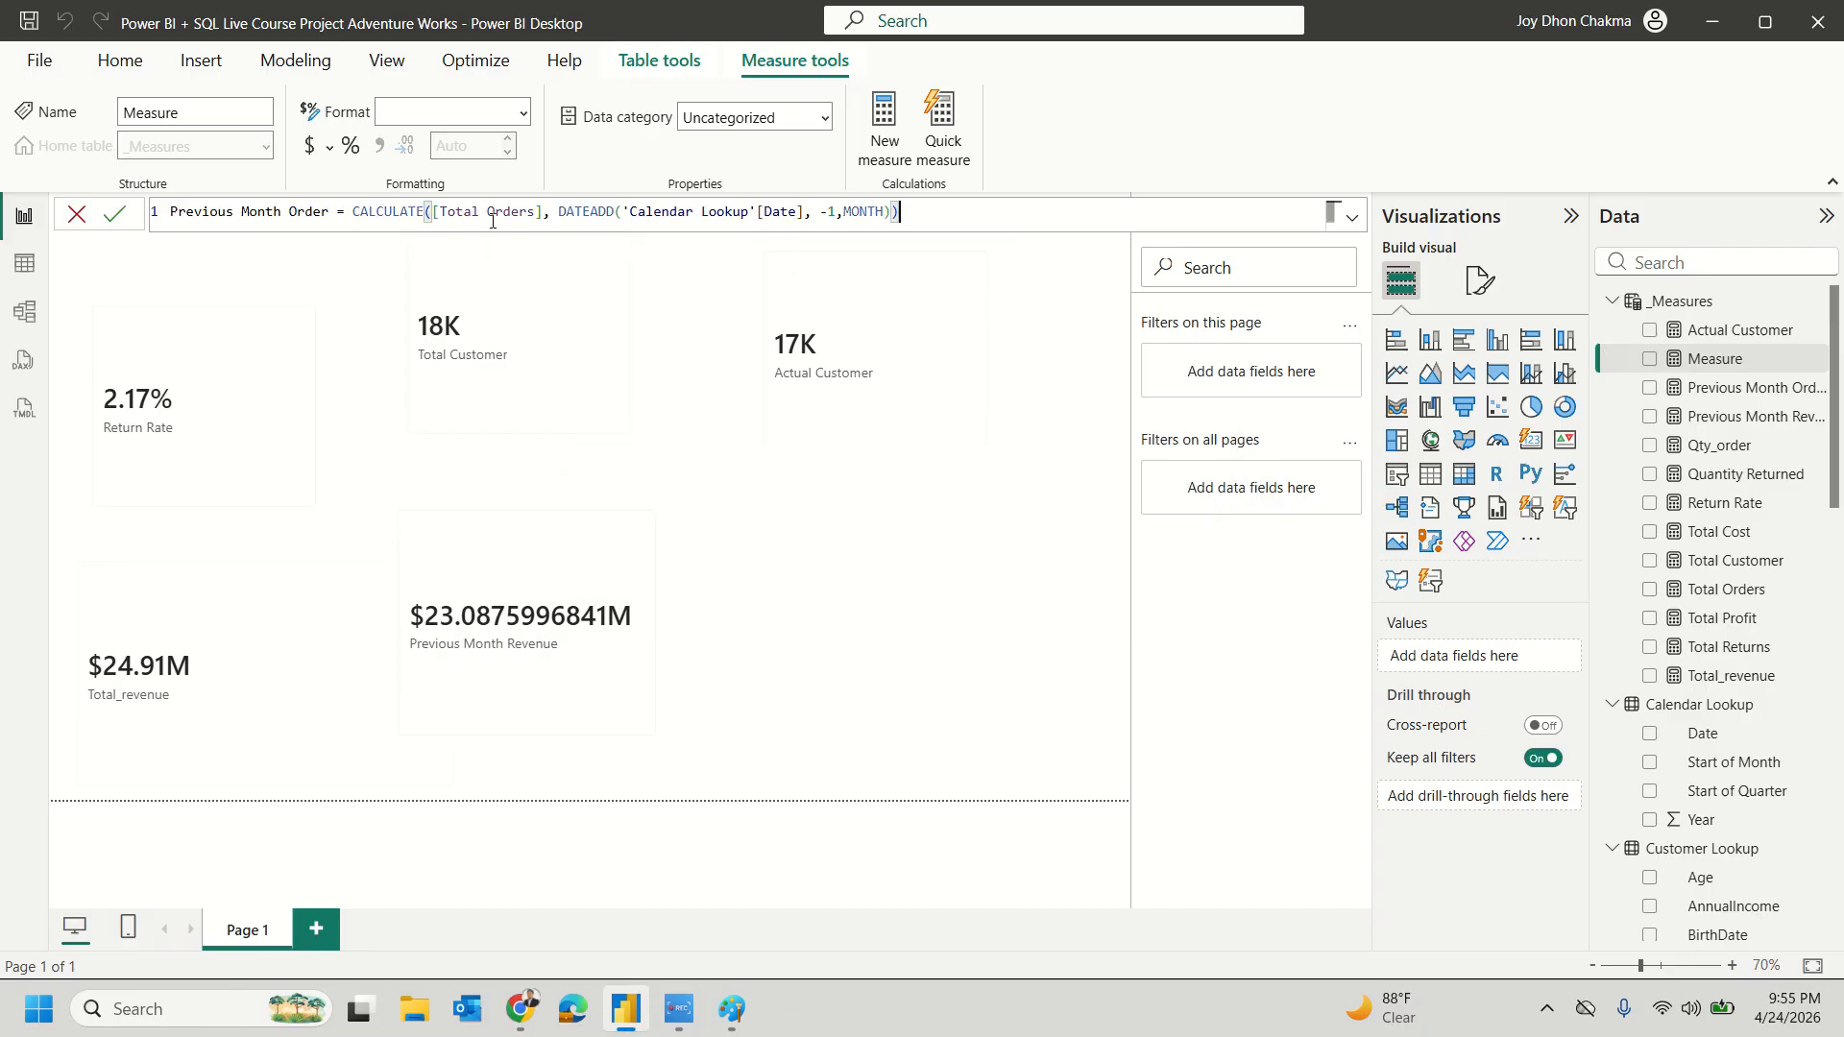
Step: Make the copied formula calculate [Total Profit] and submit the new measure
drag(544, 210, 486, 213)
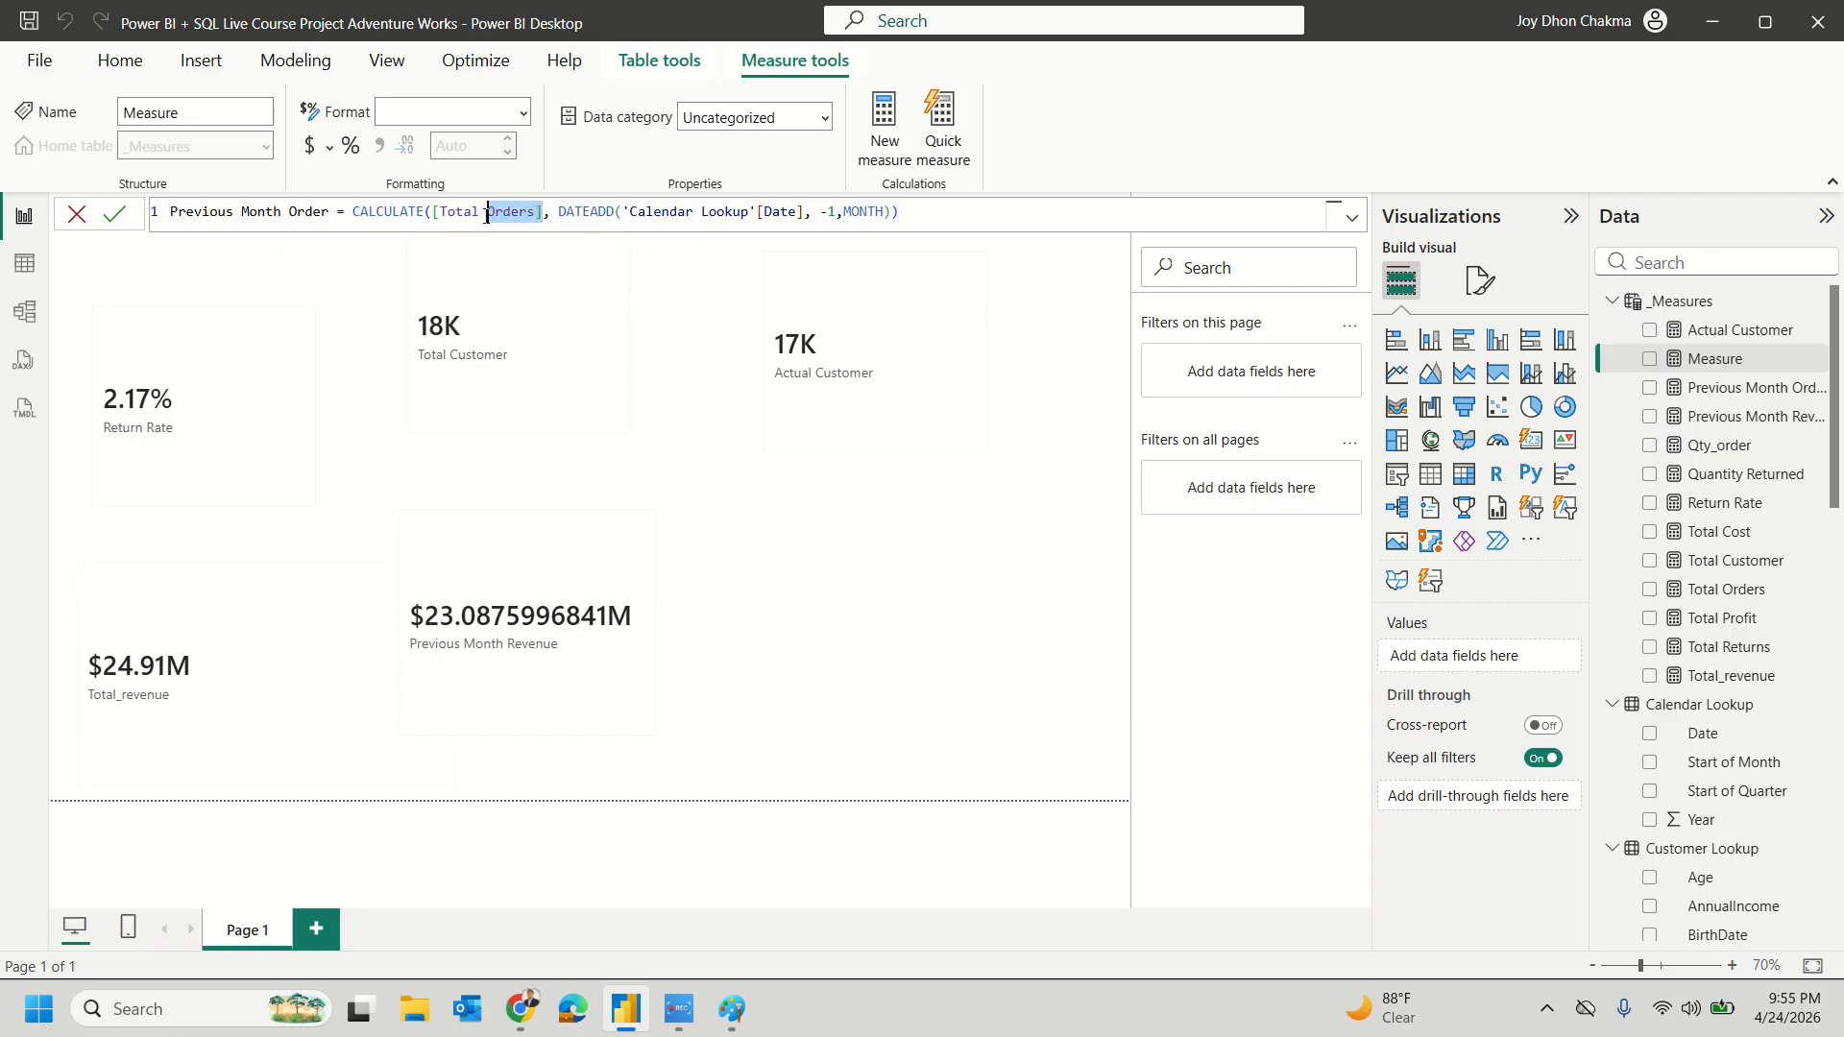
text(Profit])
key(Tab)
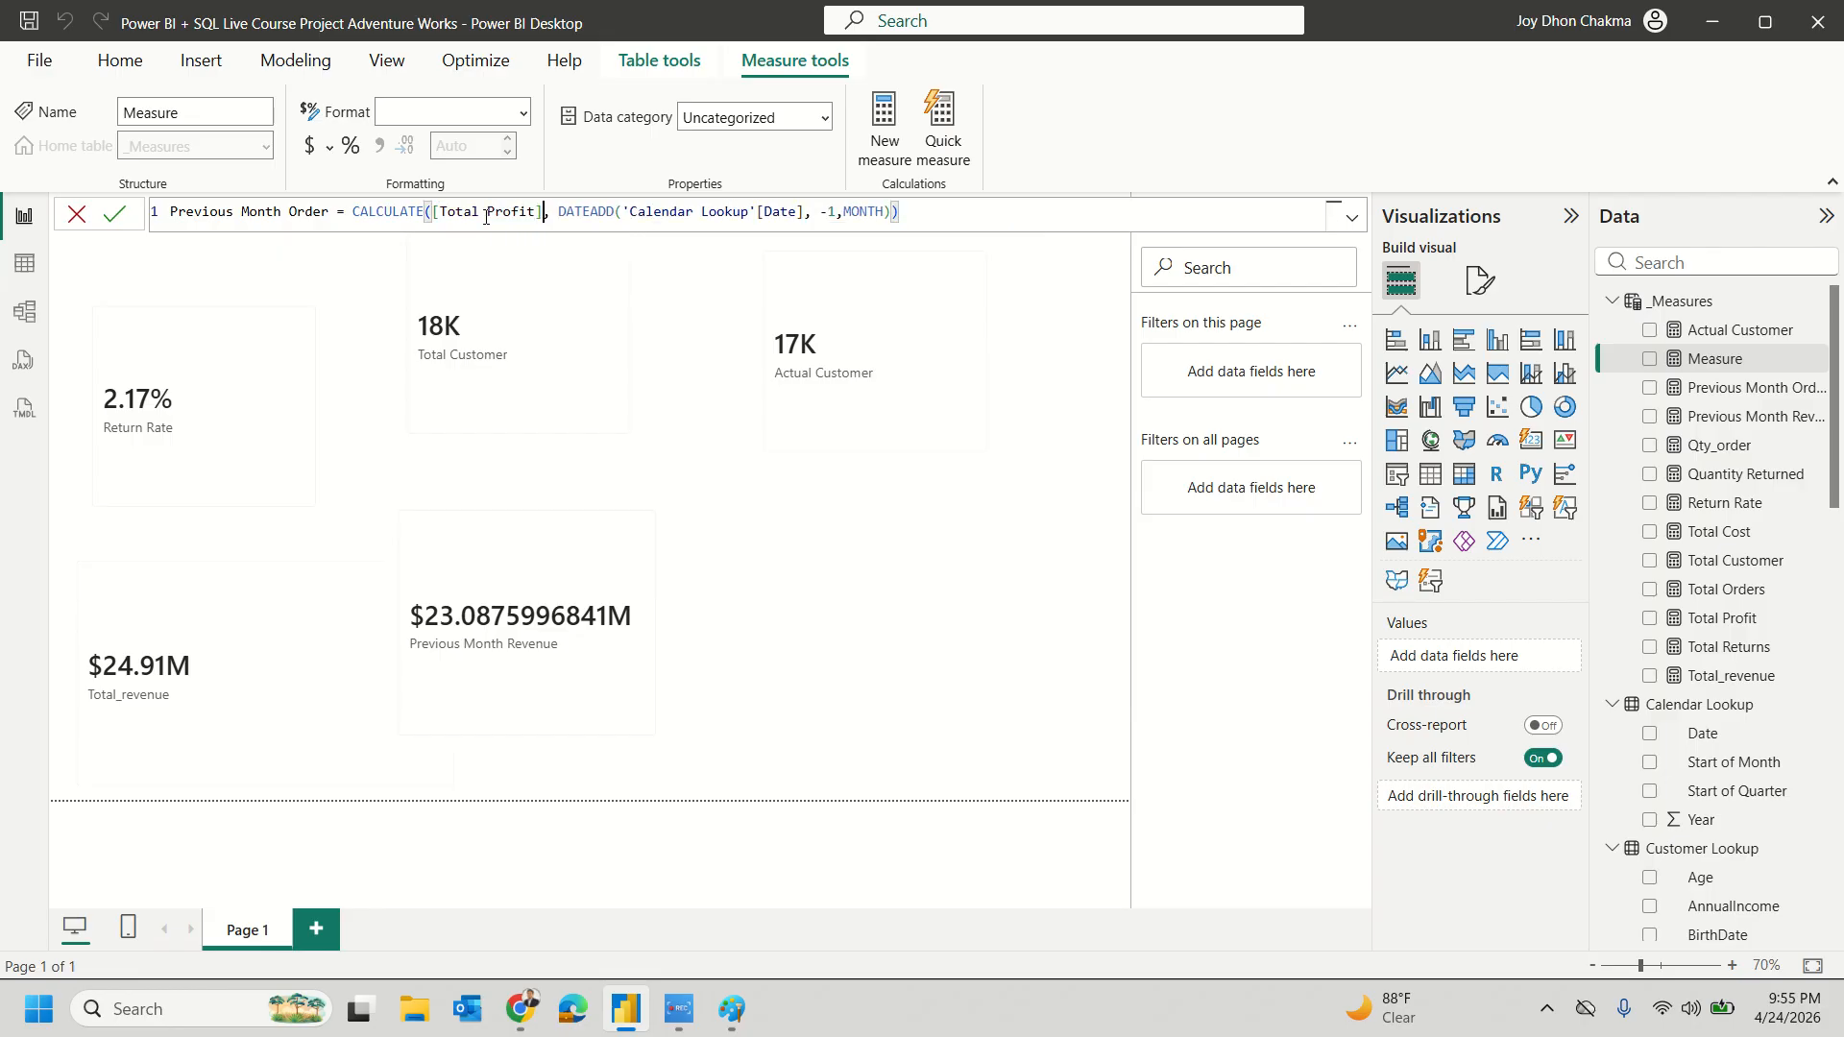
key(Return)
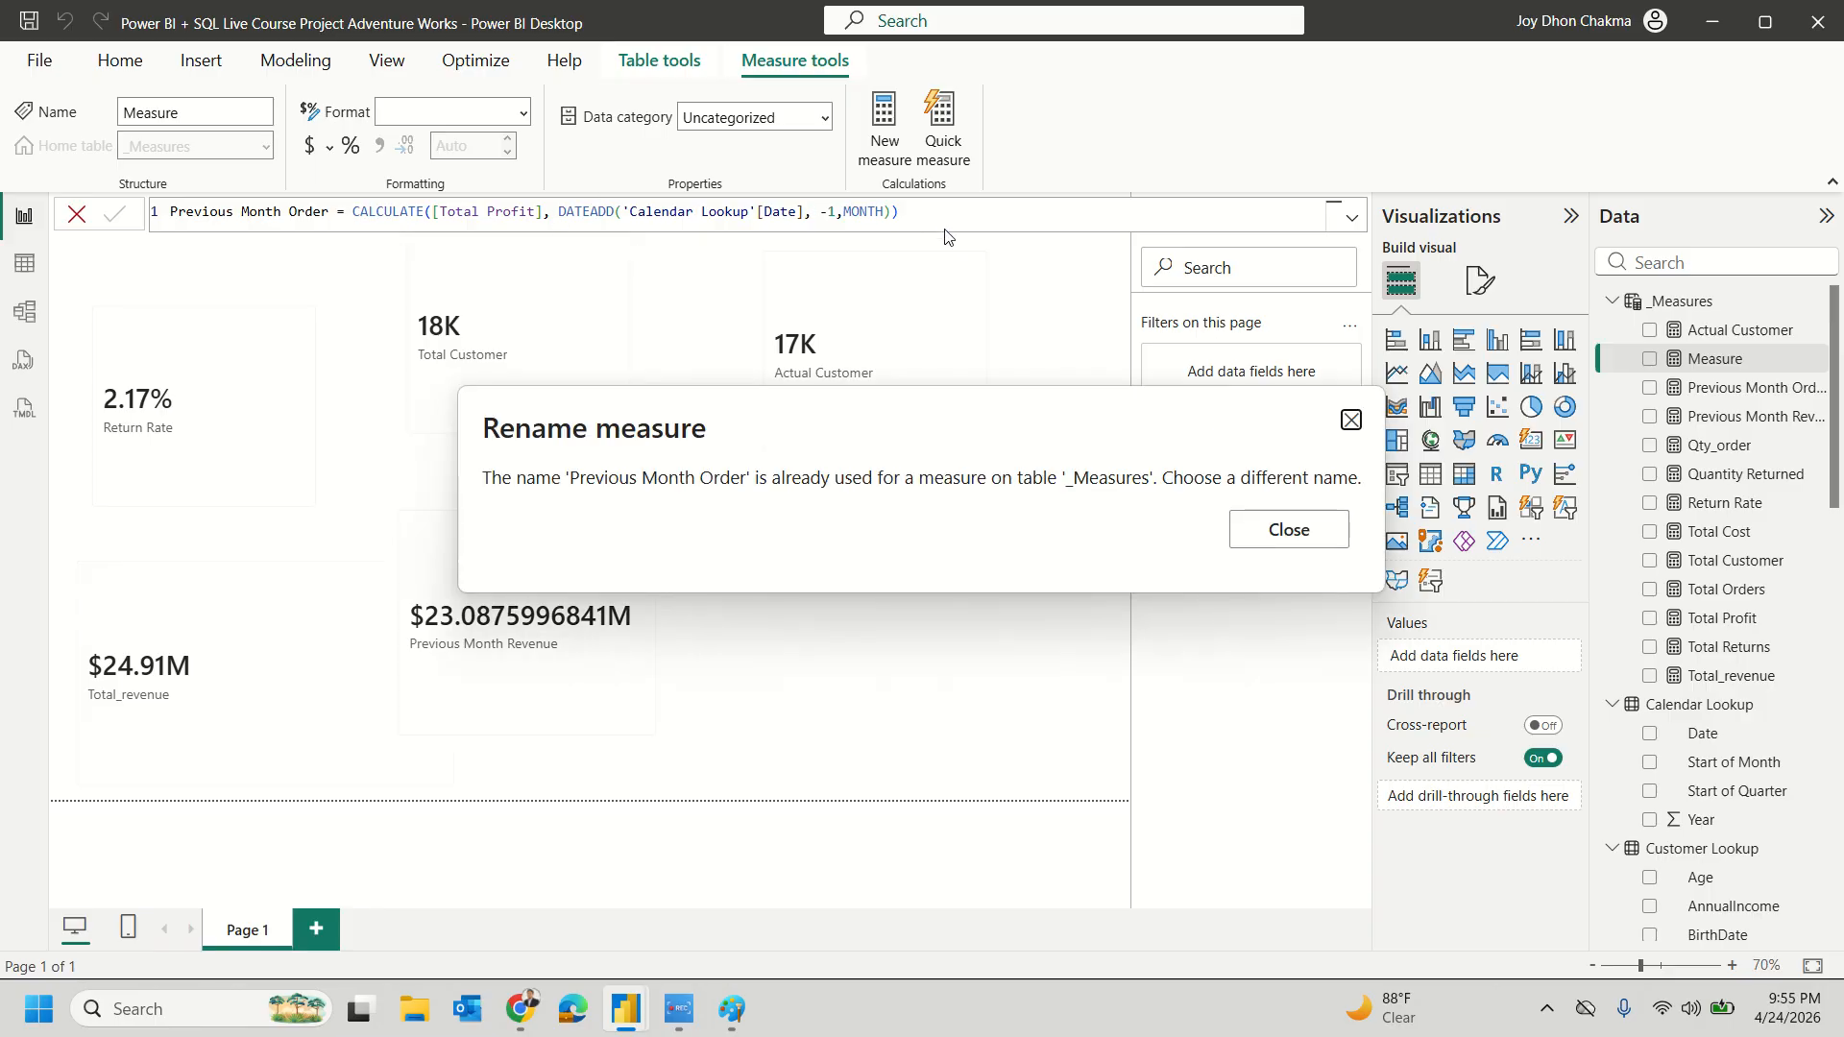
Step: Rename the new measure in its formula as Previous Month Profit and commit it
click(1311, 530)
double_click(311, 210)
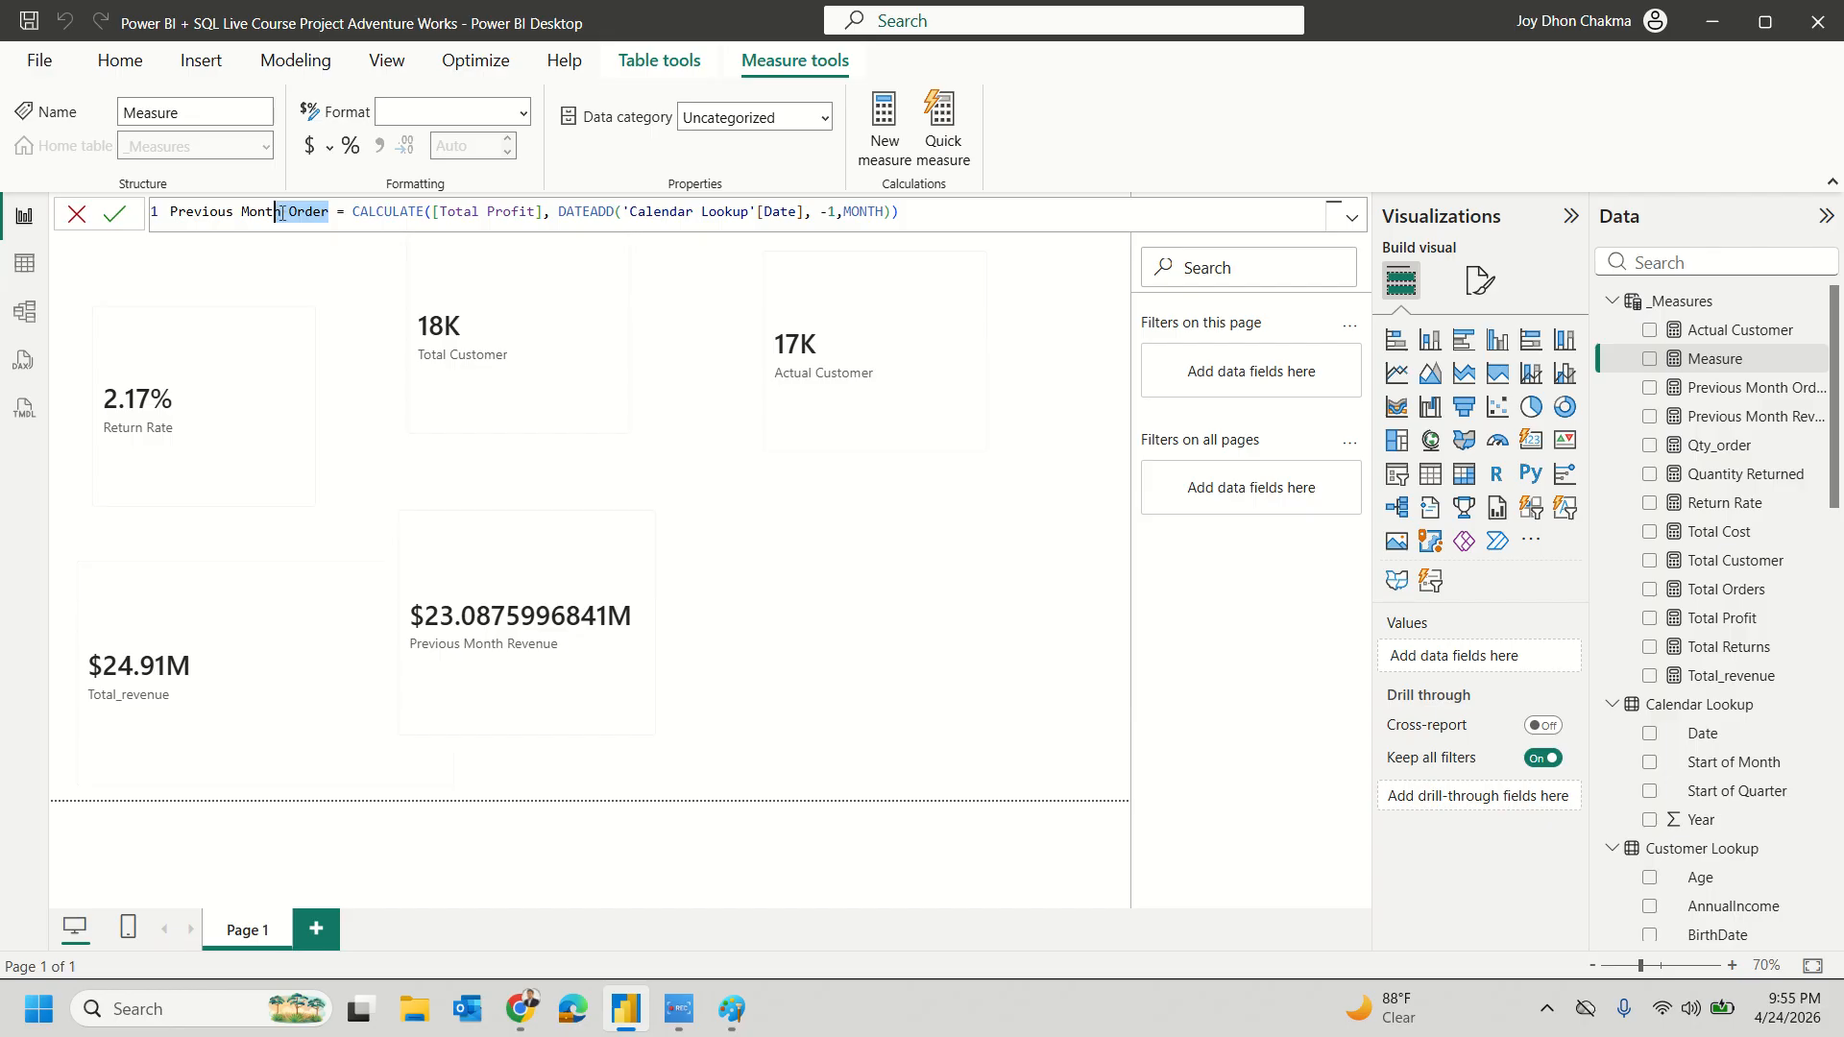
text(Profit)
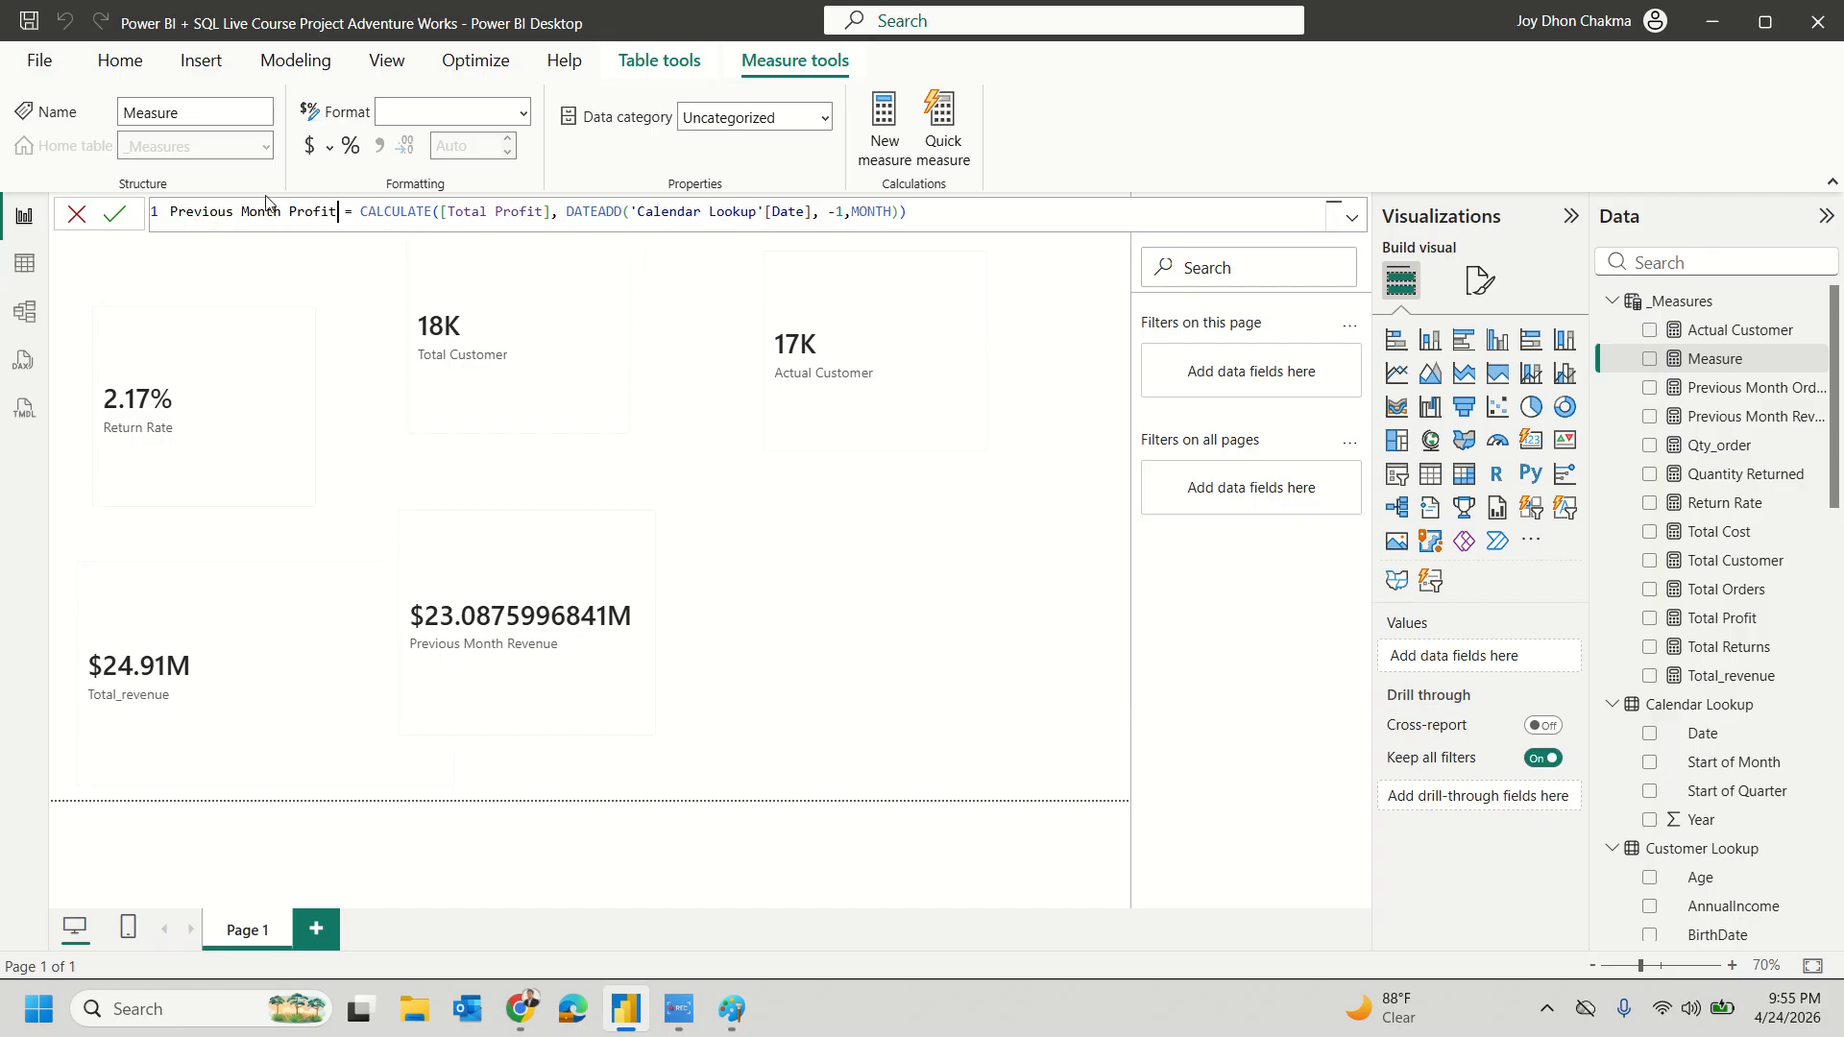
key(Return)
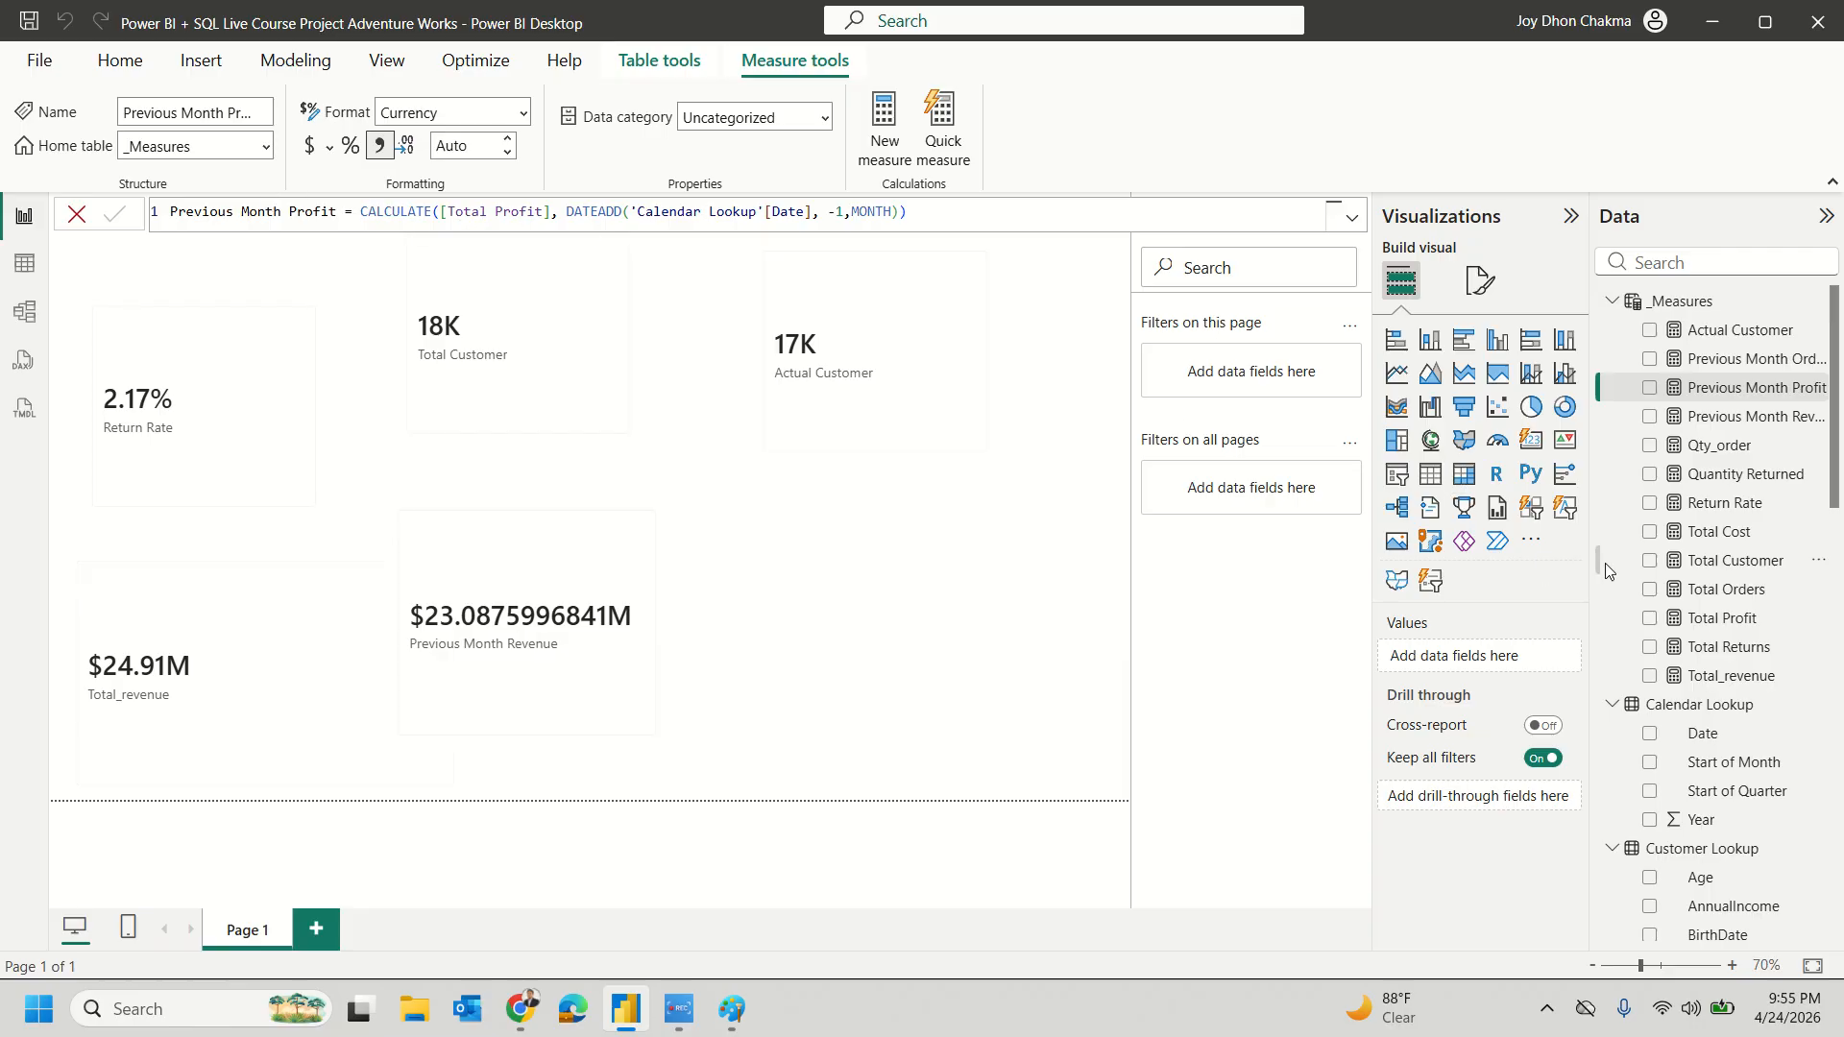
click(1045, 471)
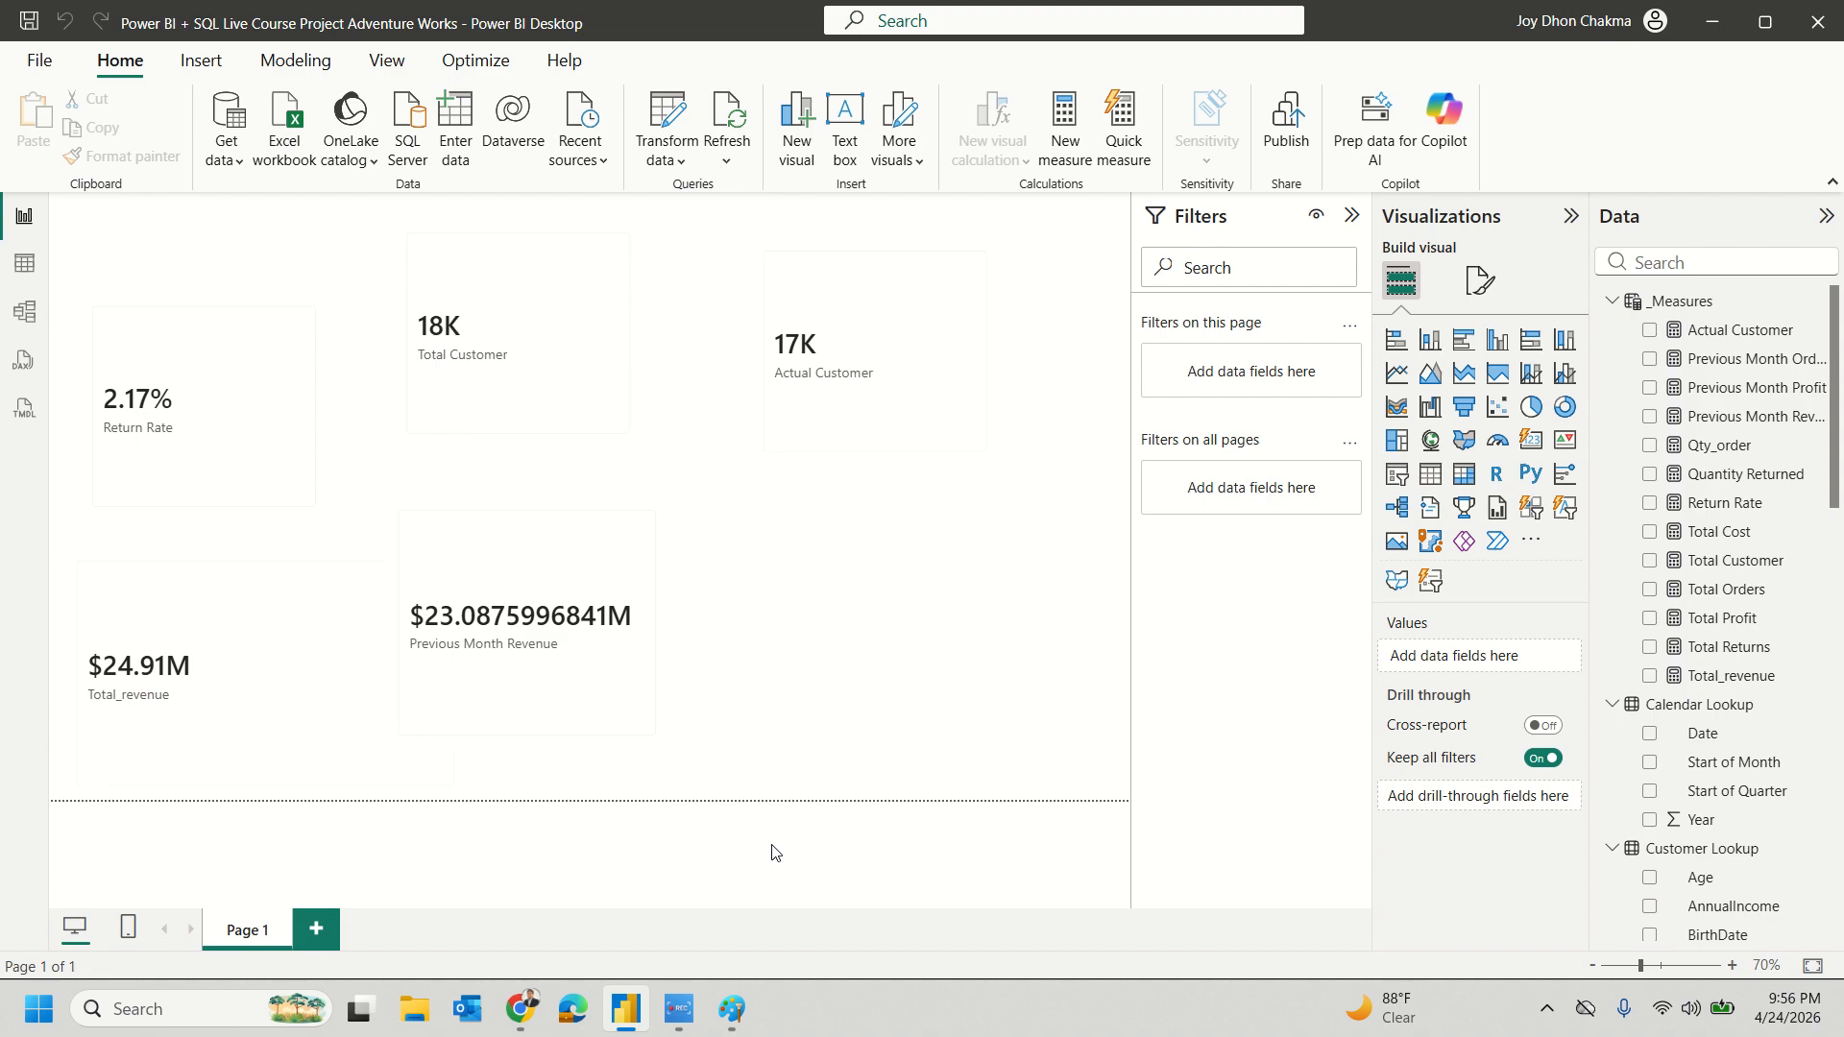
Step: Save the Adventure Works report and close Power BI Desktop
click(169, 363)
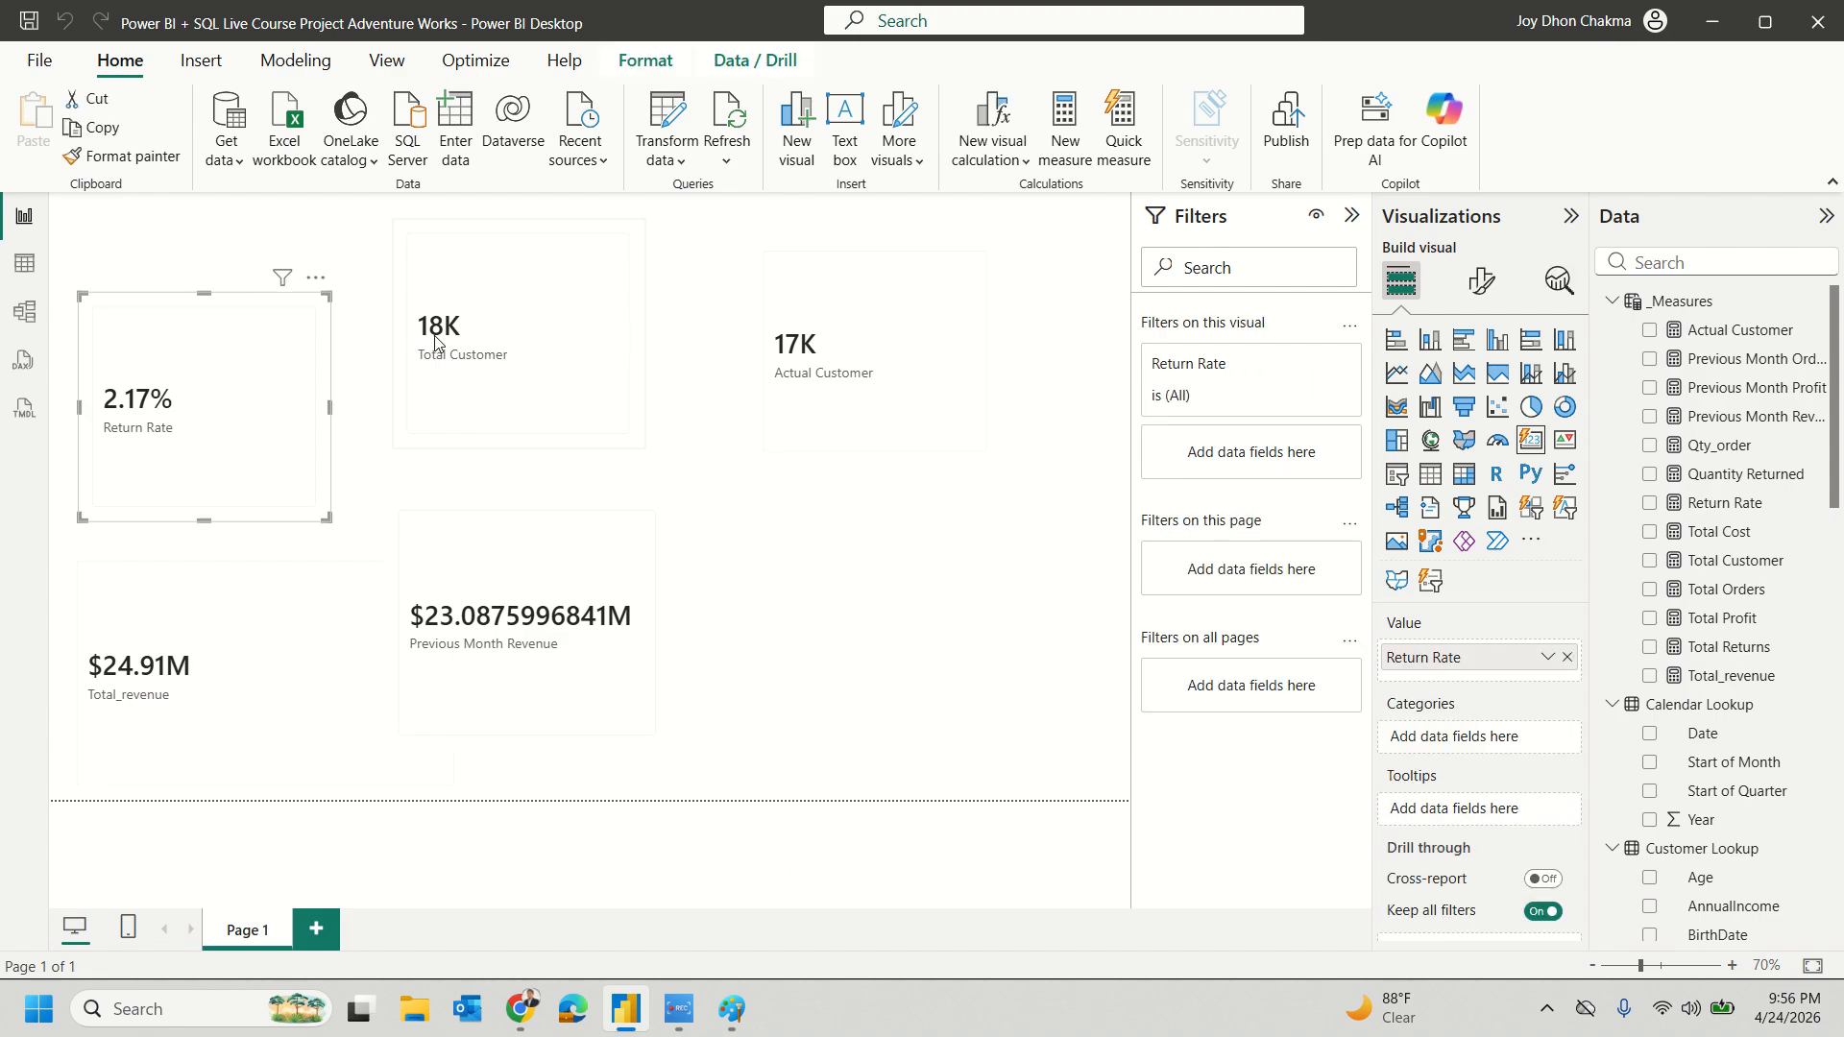
click(890, 603)
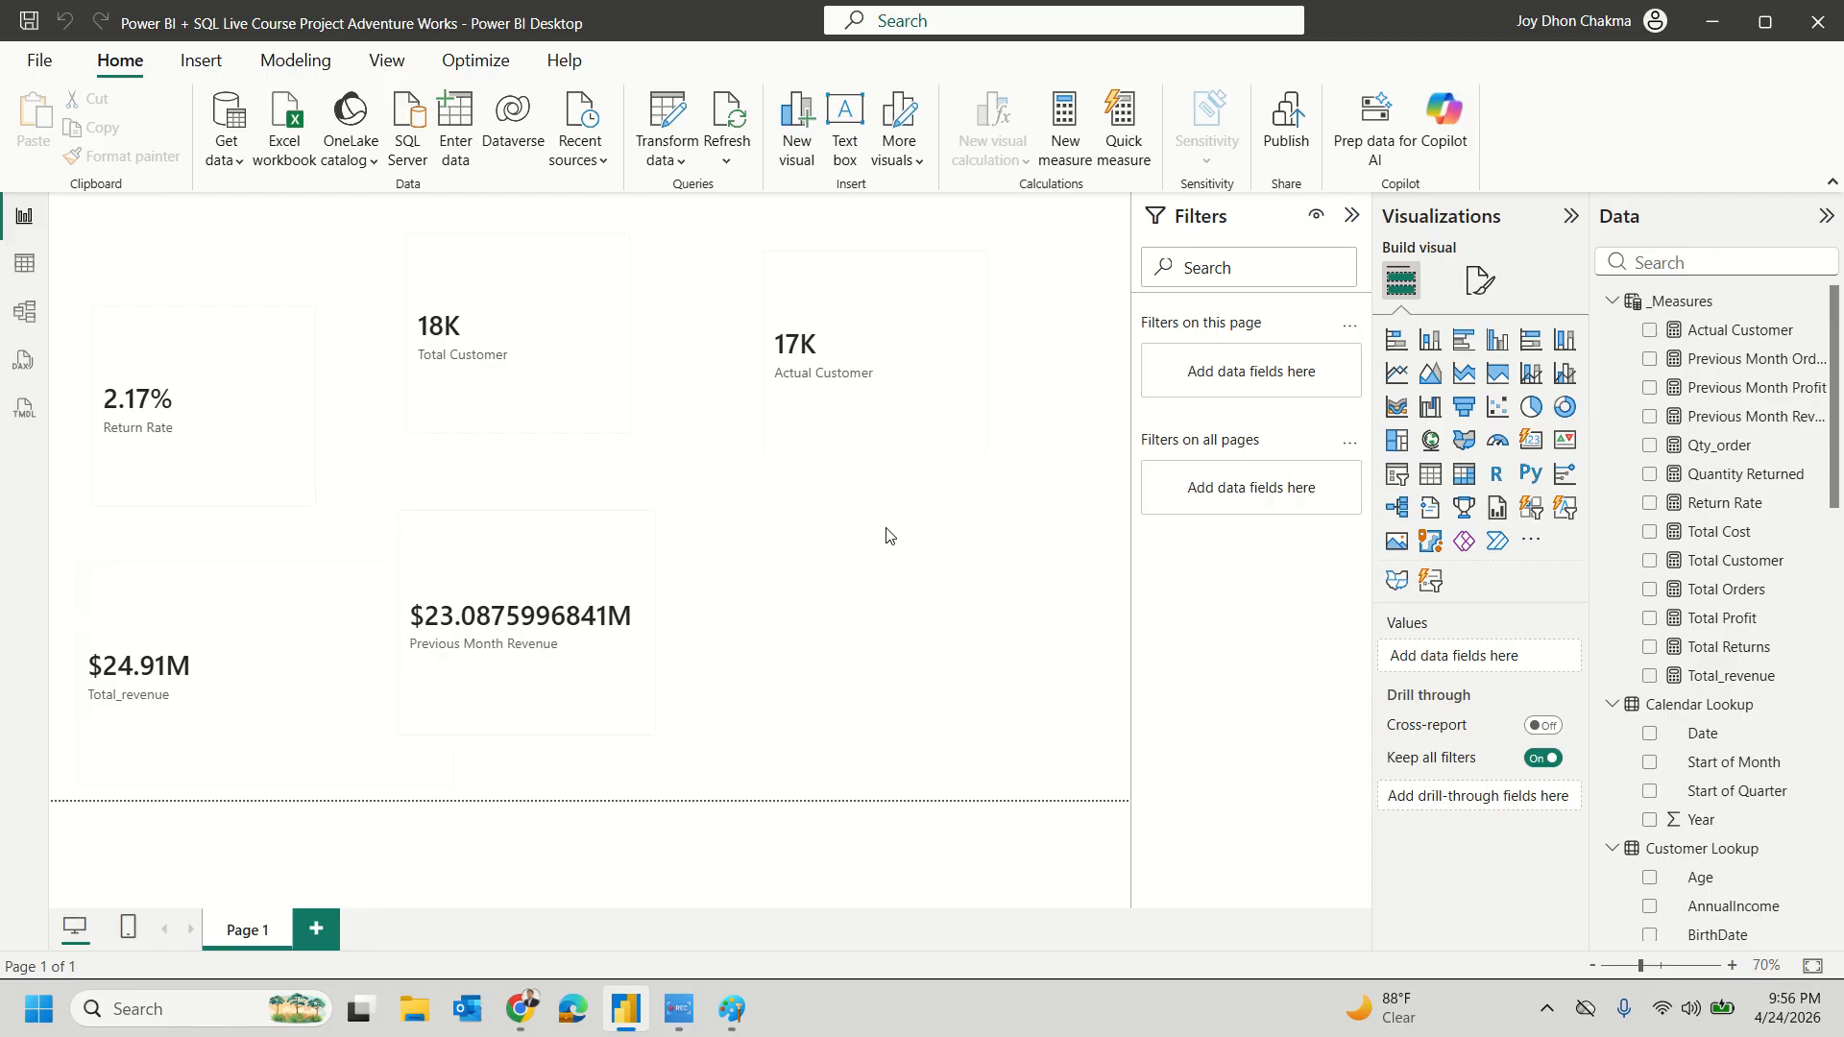
key(ctrl+s)
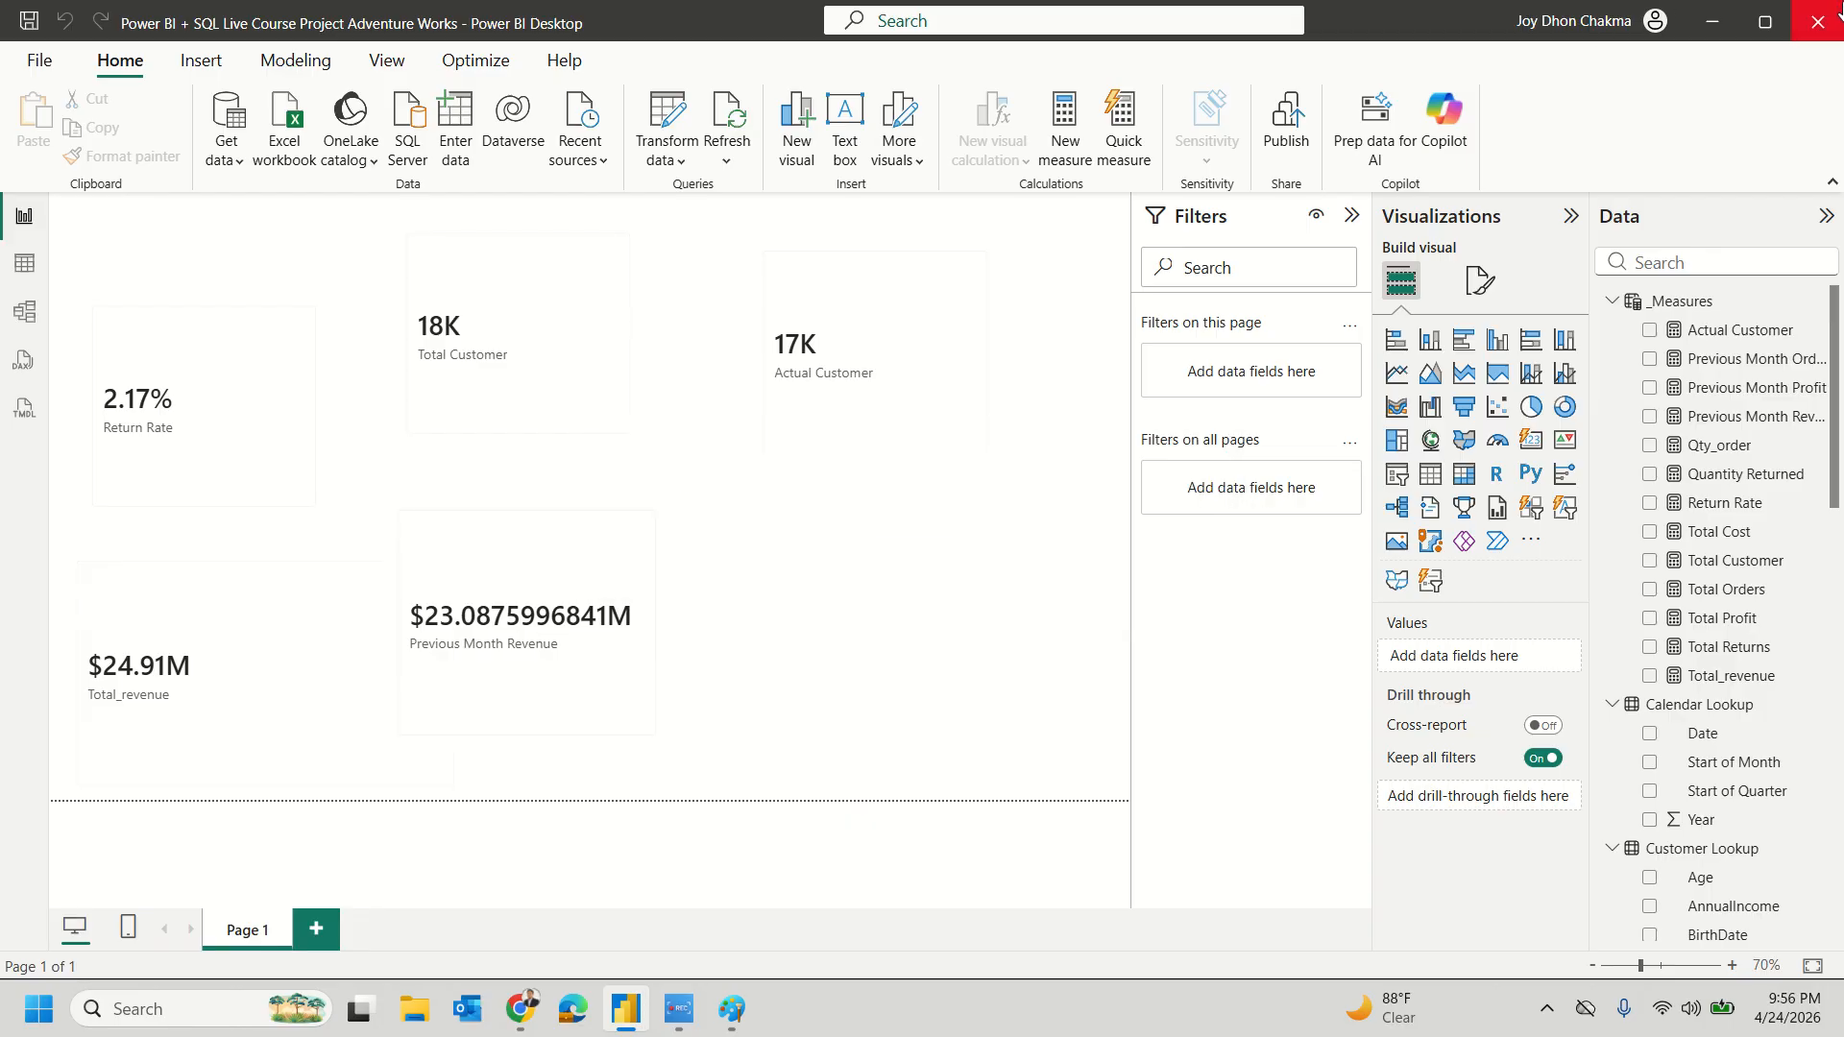
click(1836, 9)
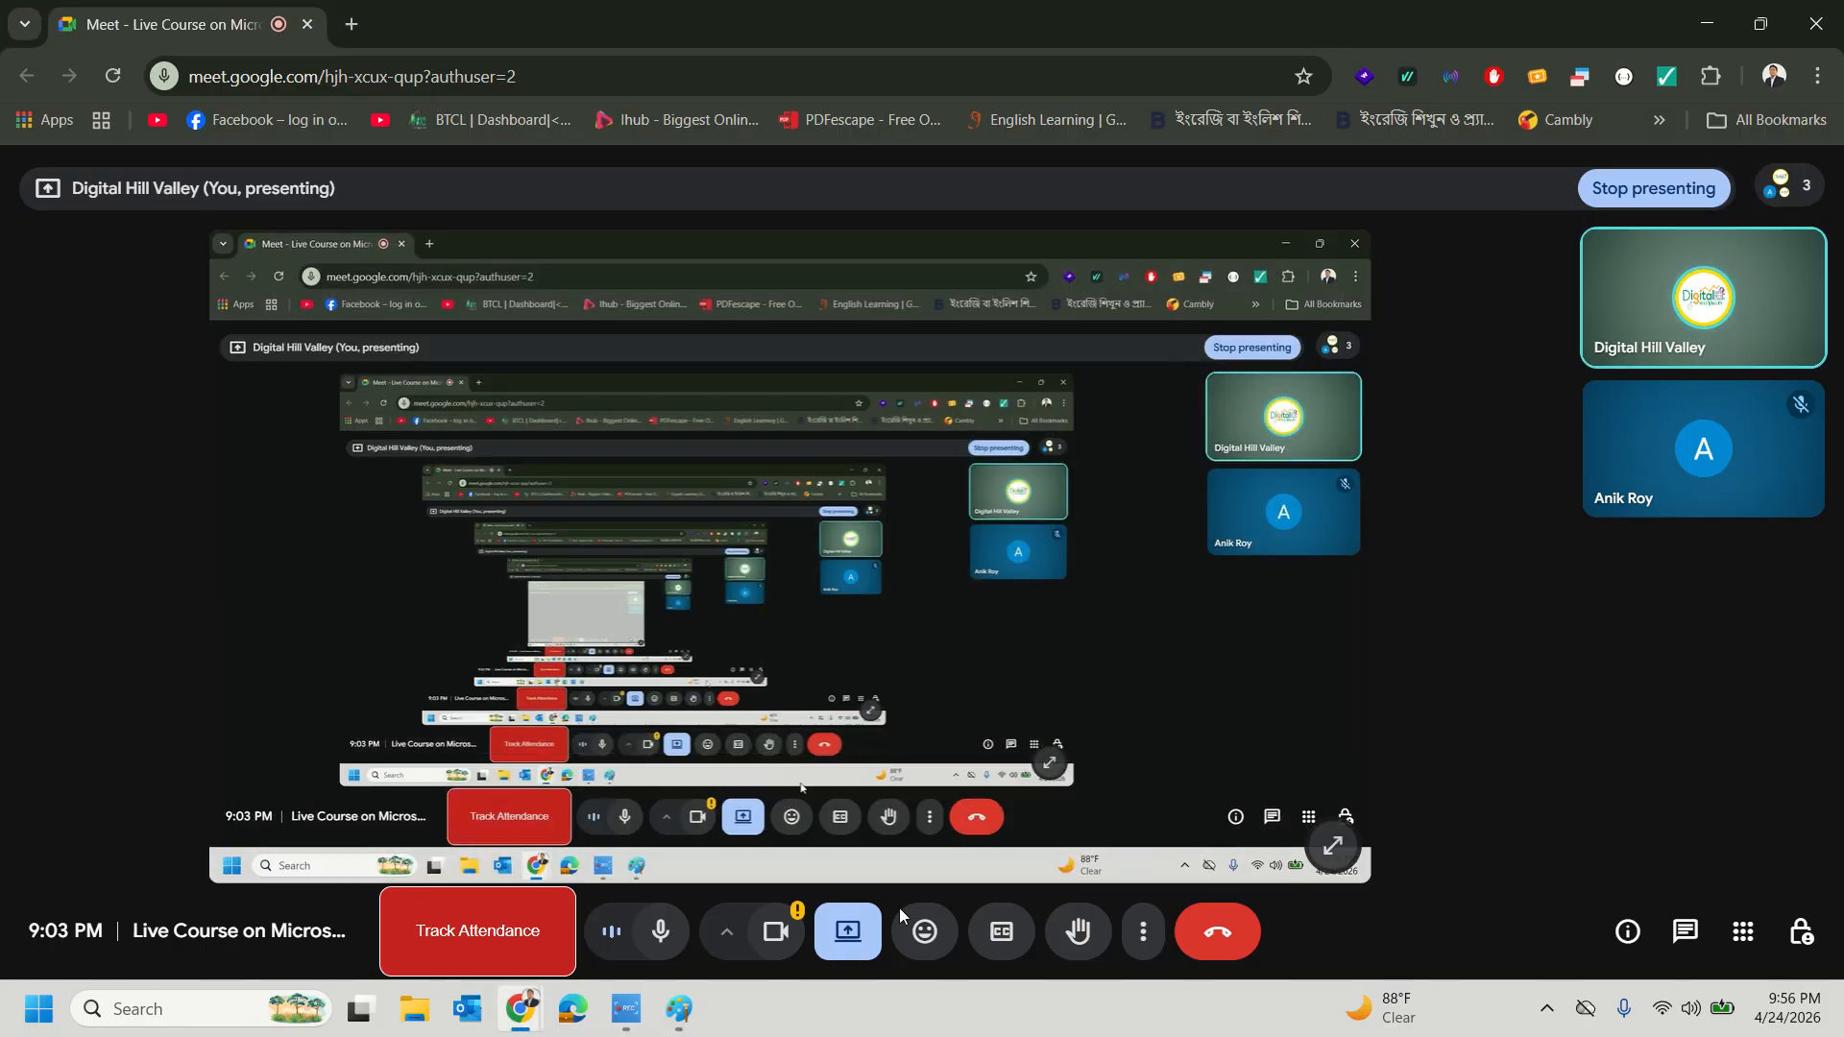
Step: Stop sharing the screen in the Google Meet call and leave the meeting
click(849, 927)
click(936, 847)
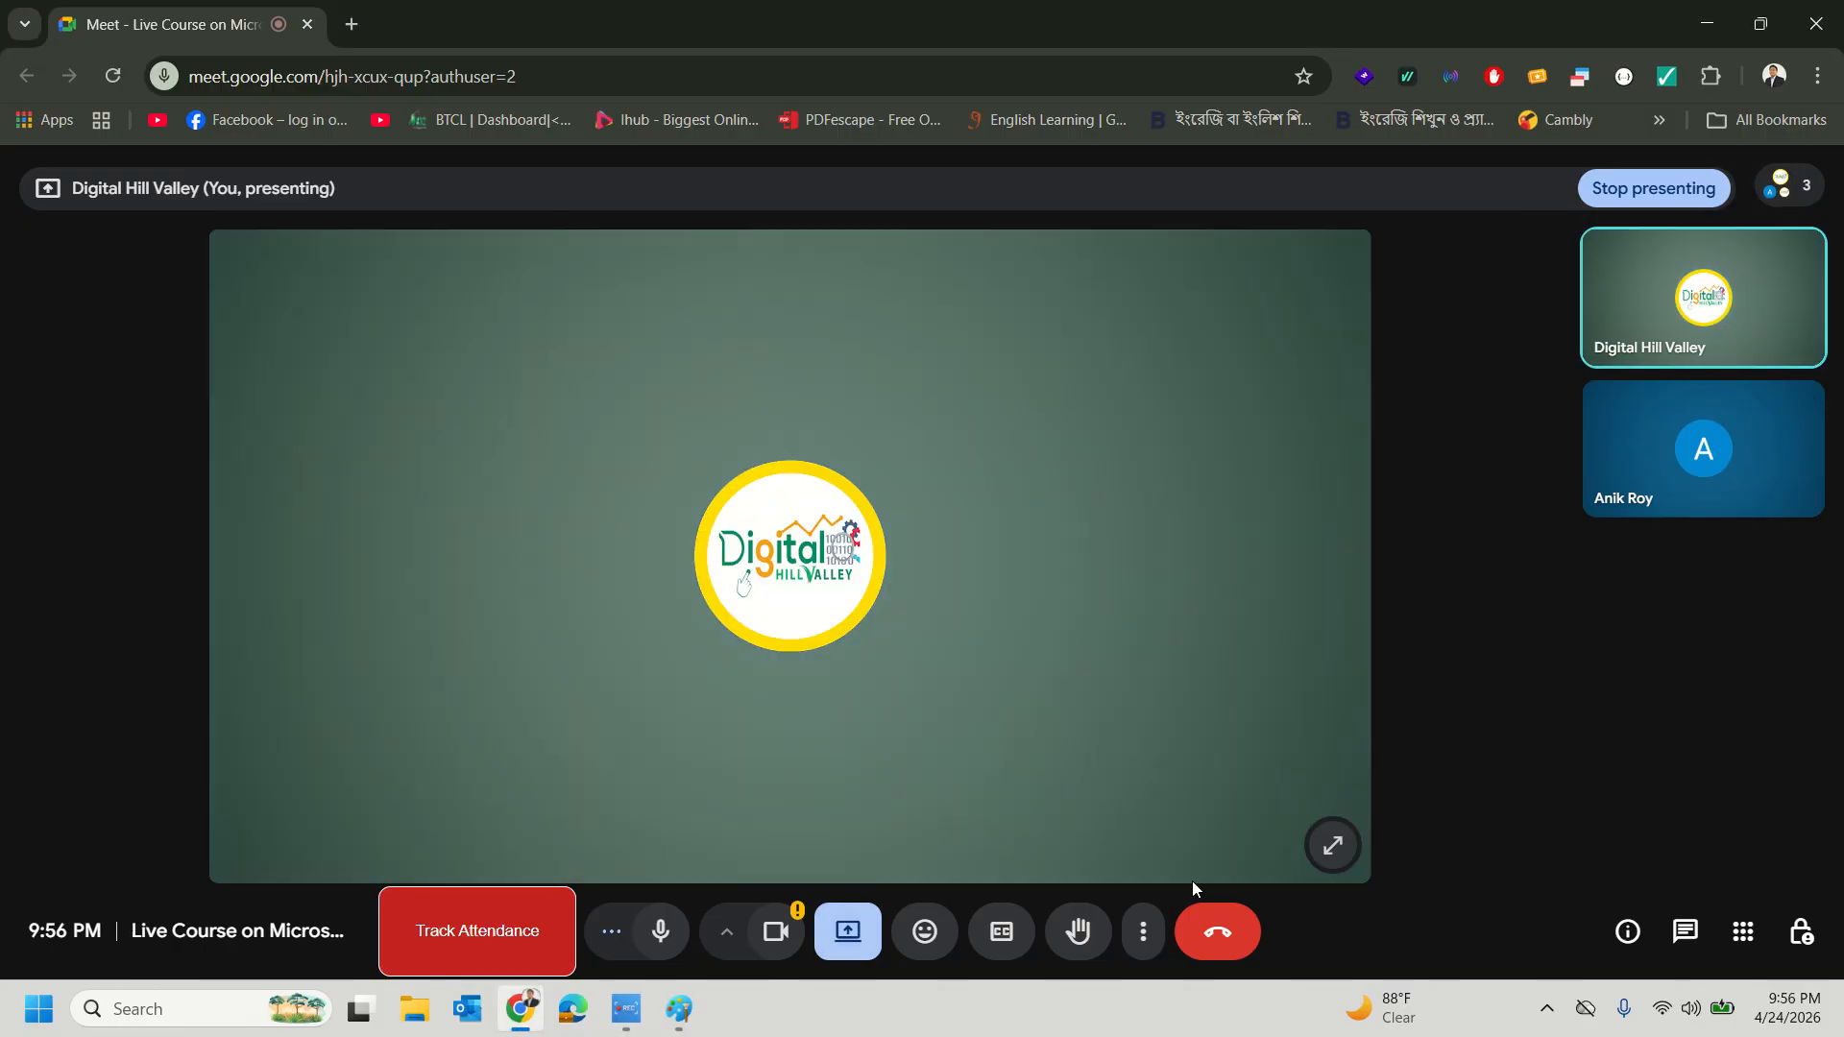
click(1214, 928)
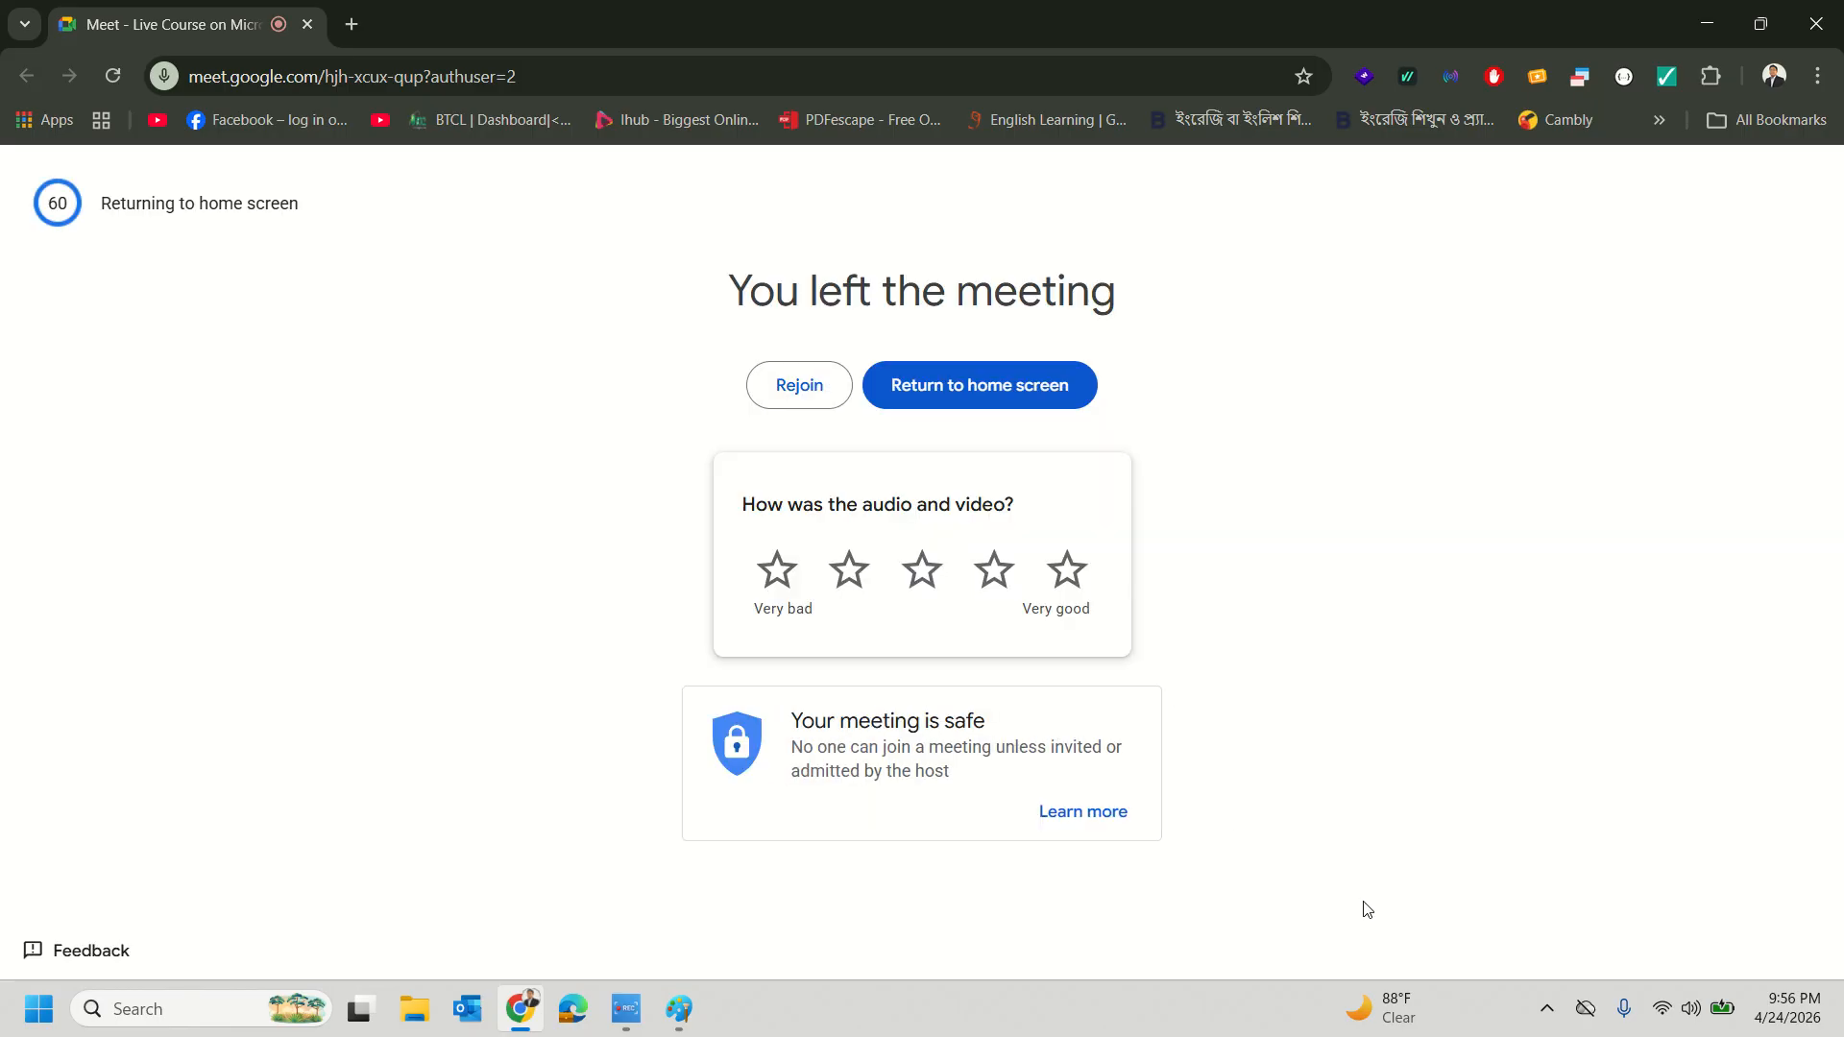